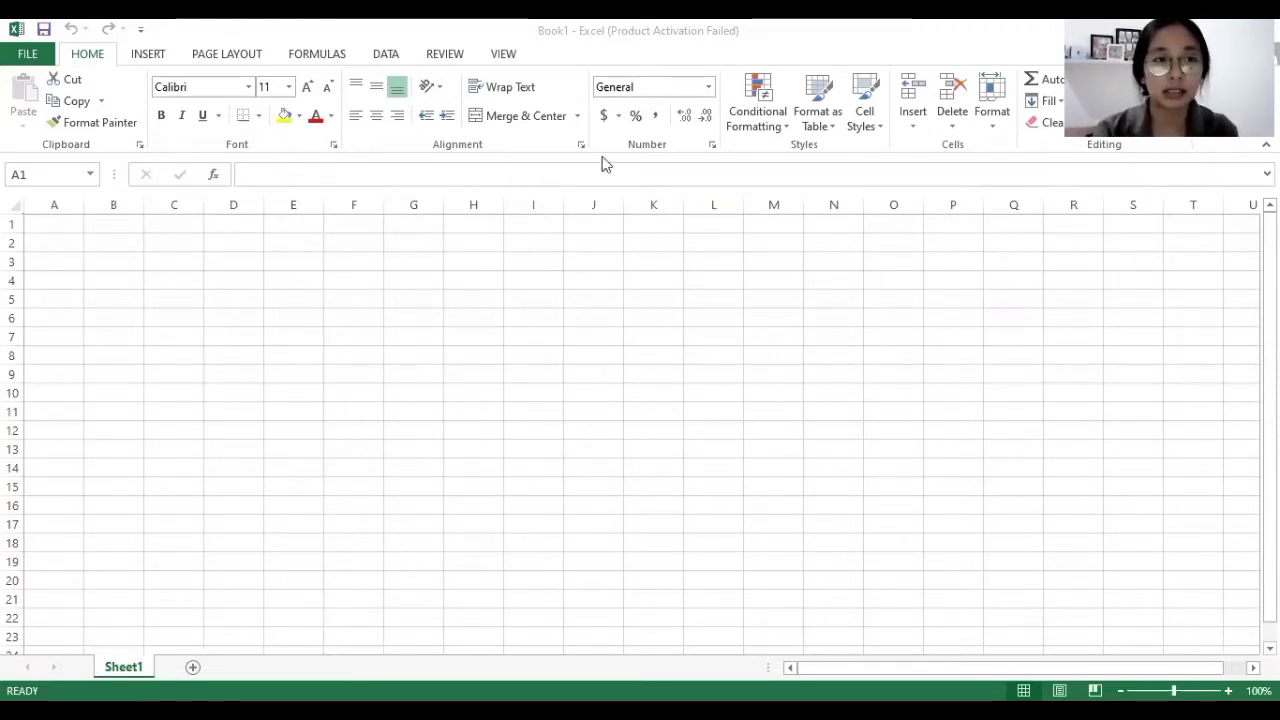
# Step: Enter the report title "LAPORAN SIMPANAN" in cell A1
pyautogui.click(61, 226)
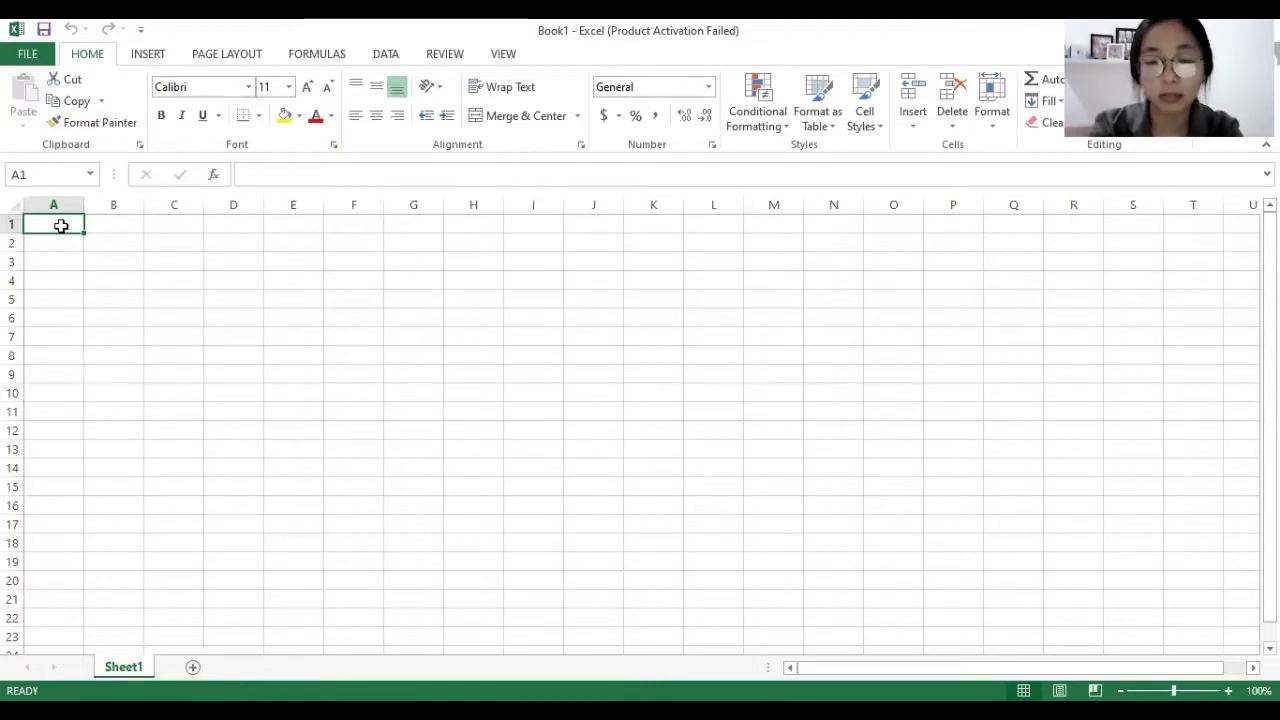
pyautogui.write('Lapo')
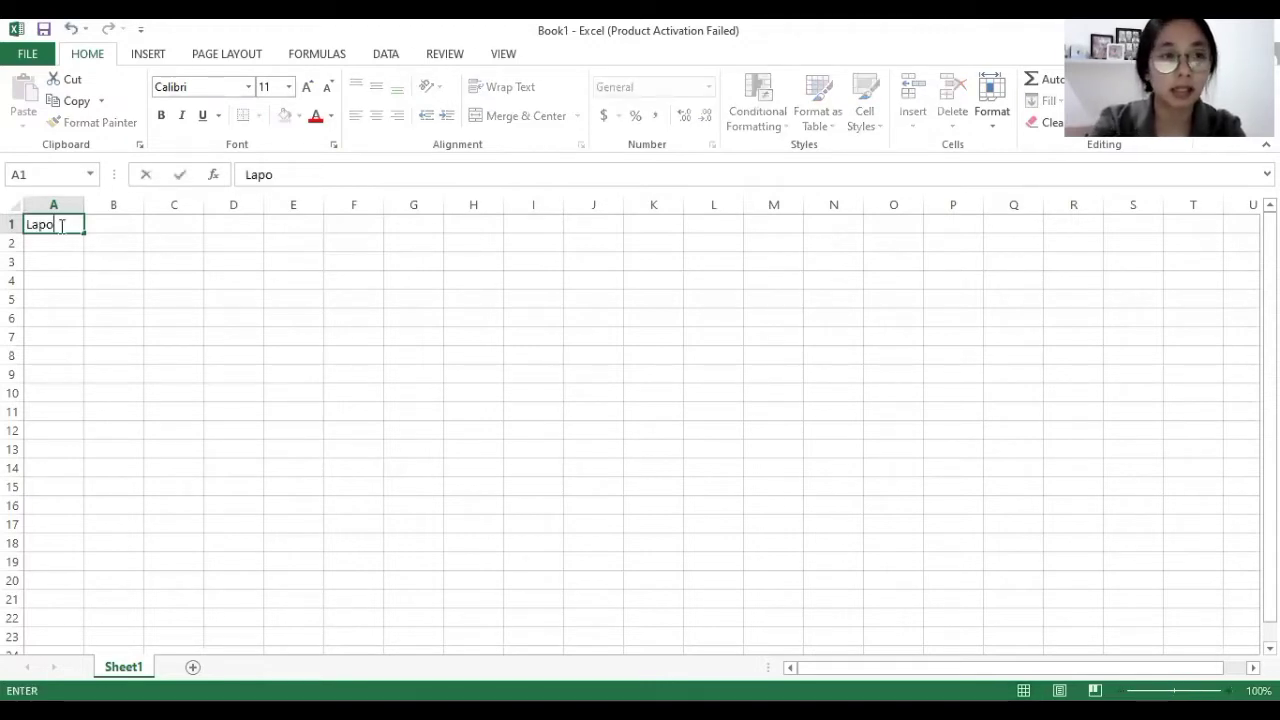
pyautogui.press('BackSpace')
pyautogui.press('BackSpace')
pyautogui.press('BackSpace')
pyautogui.press('BackSpace')
pyautogui.write('LAPO')
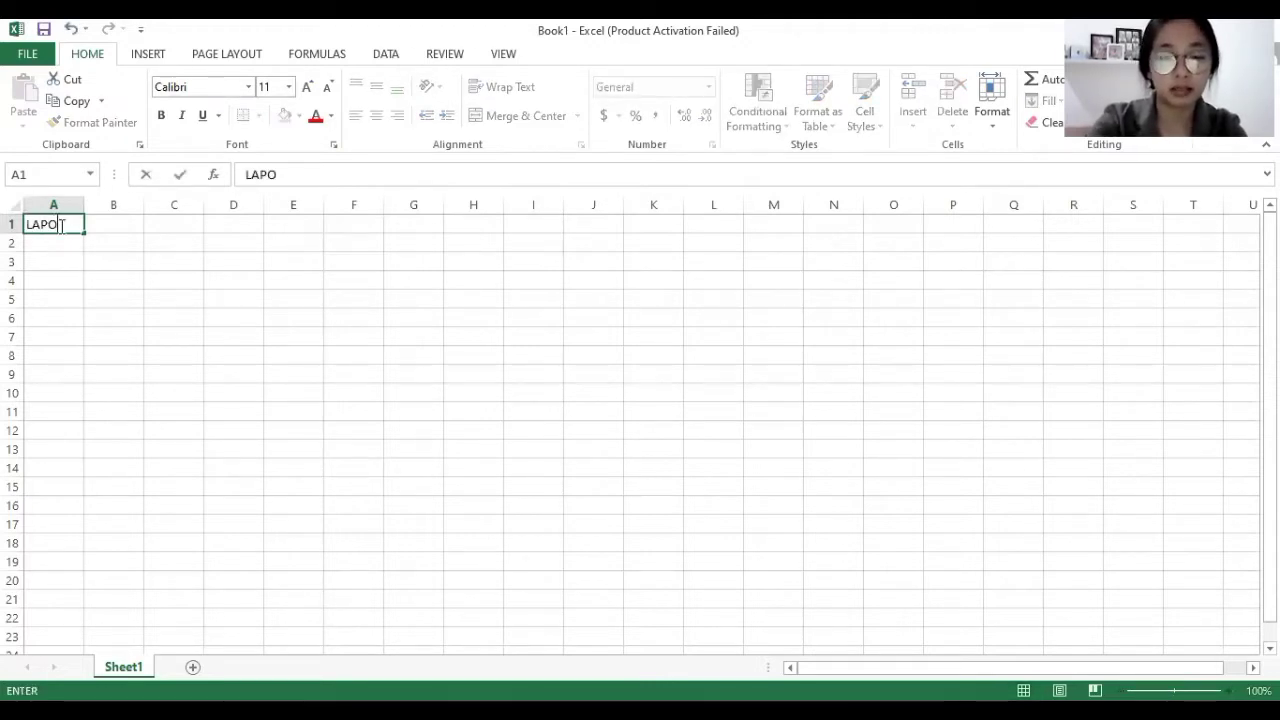
pyautogui.write('RAN SIMPA')
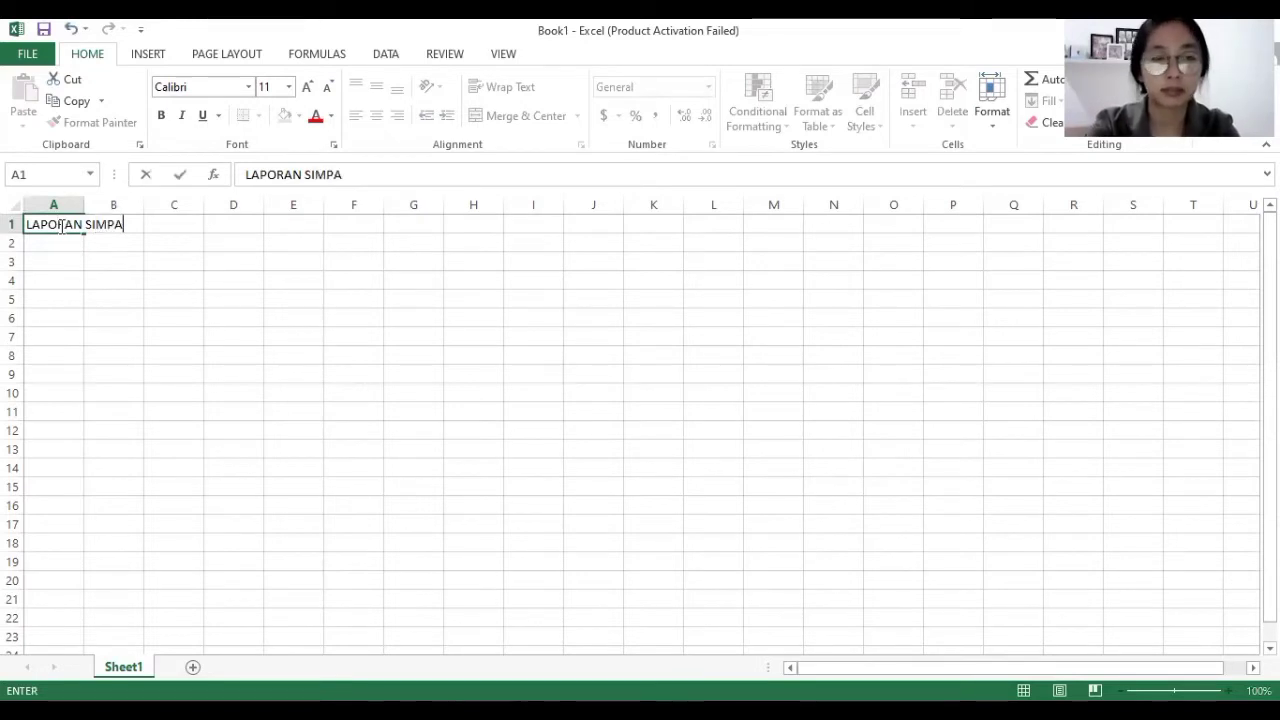
pyautogui.write('NAN')
pyautogui.press('Return')
pyautogui.press('Return')
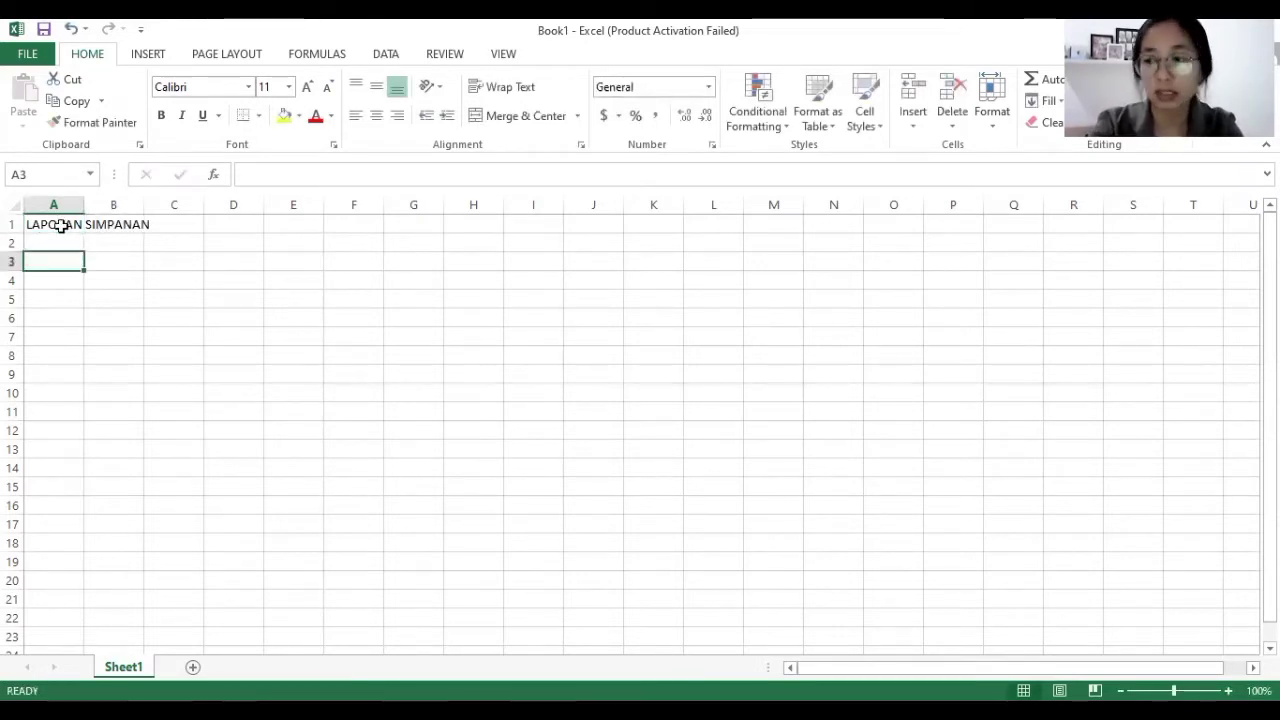
# Step: Enter the second title line "PKK DESA PONGANGAN" in cell A2
pyautogui.press('Up')
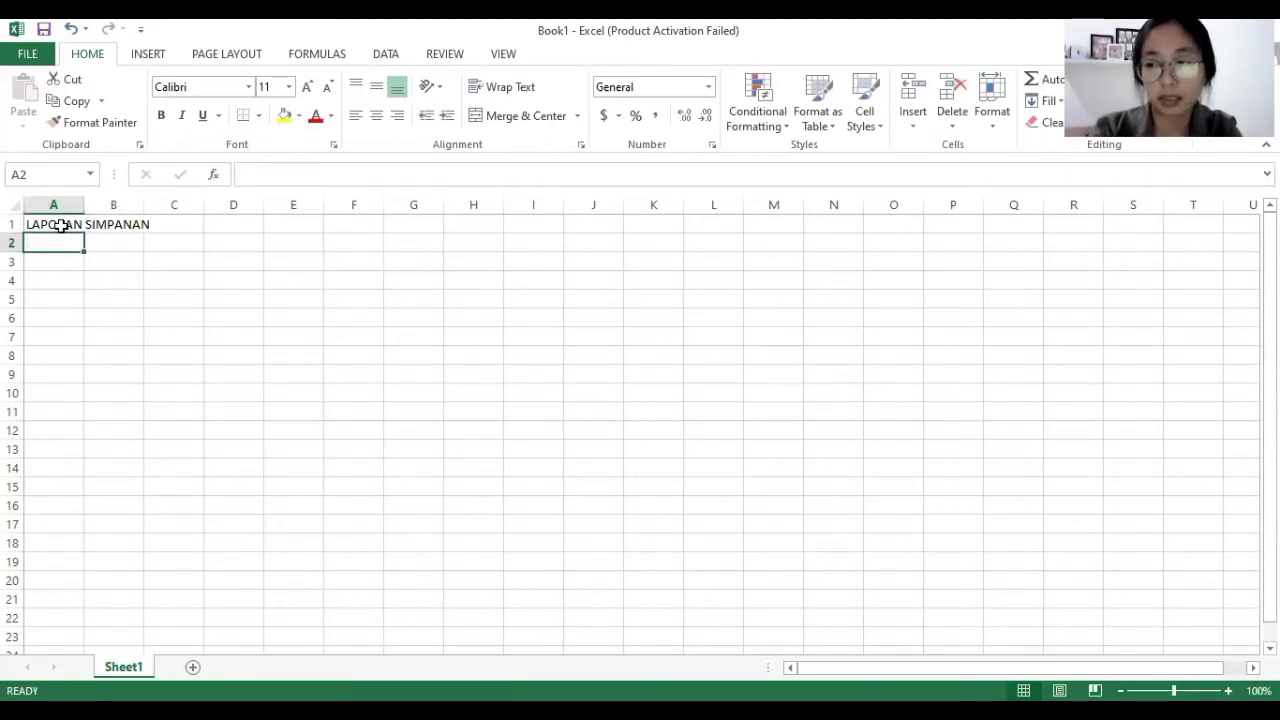
pyautogui.write('PK')
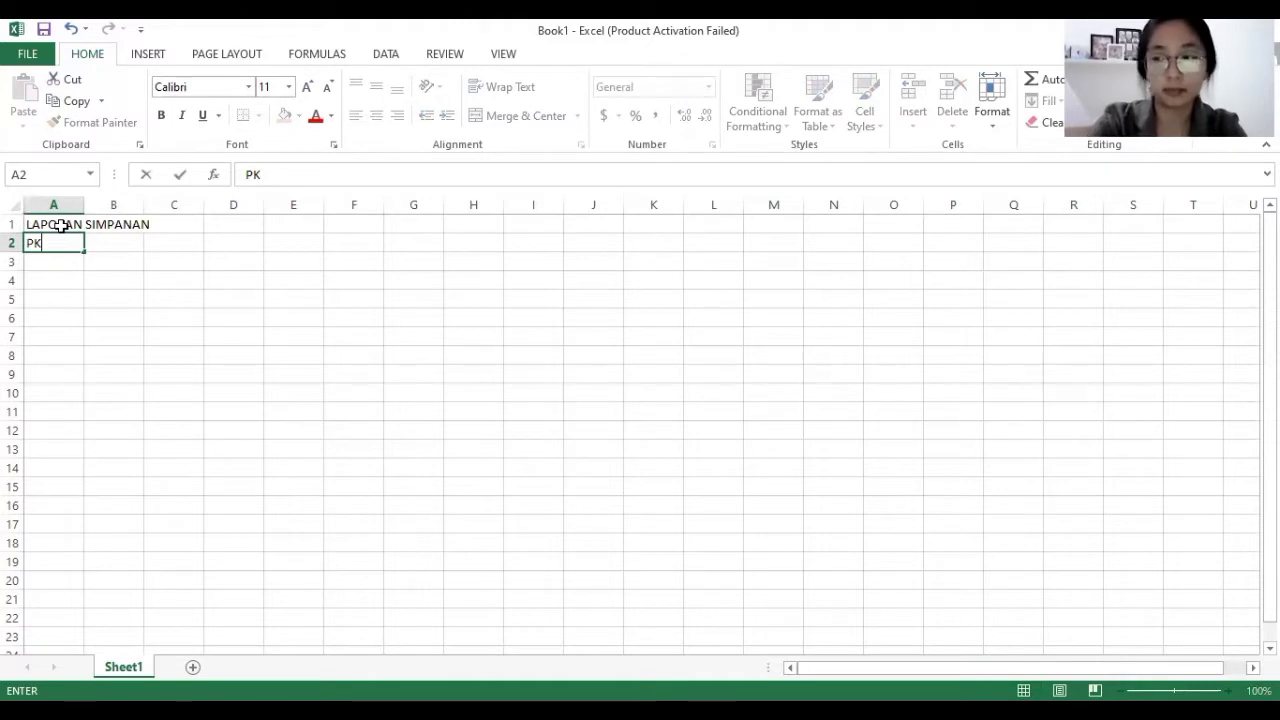
pyautogui.write('K ')
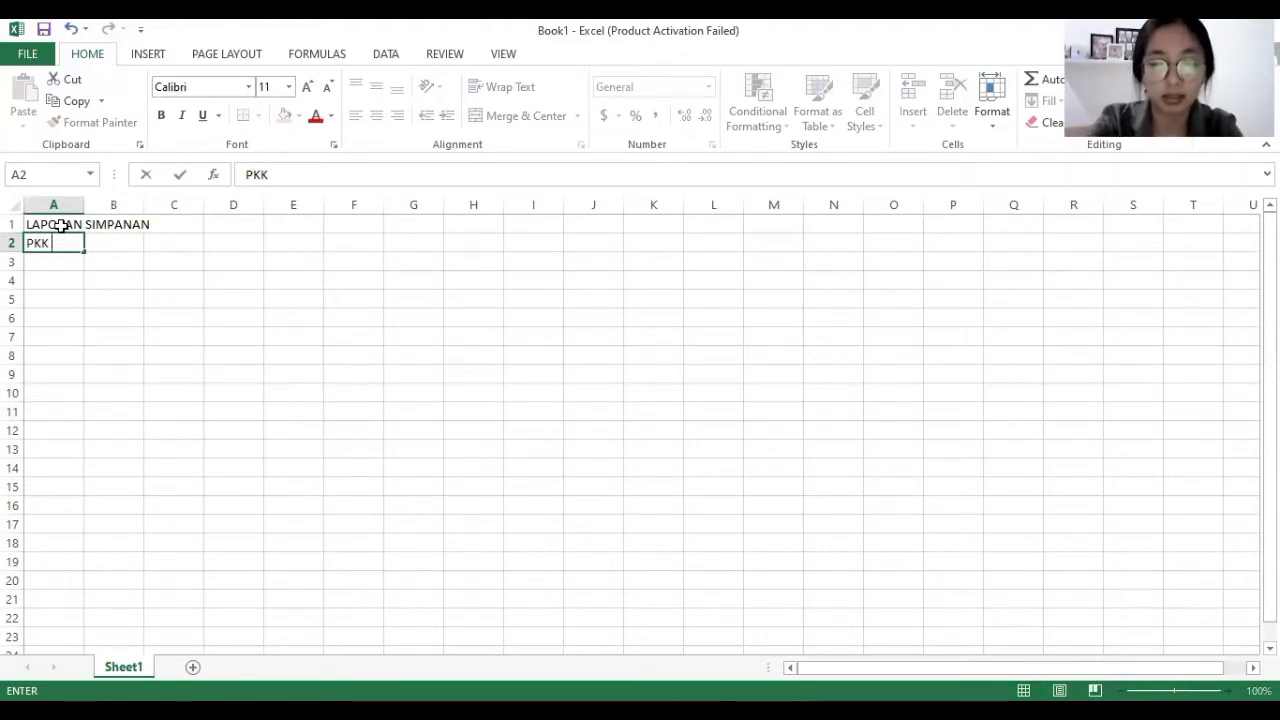
pyautogui.write('DESA PONG')
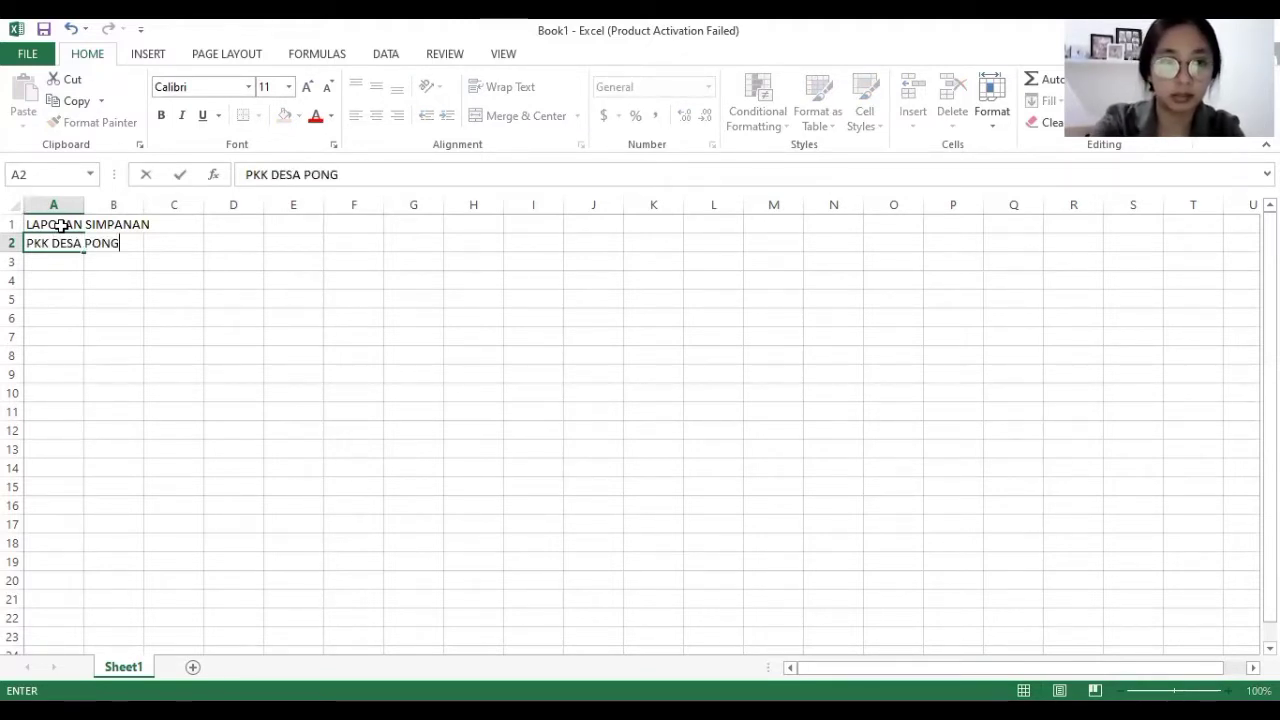
pyautogui.write('ANGAN')
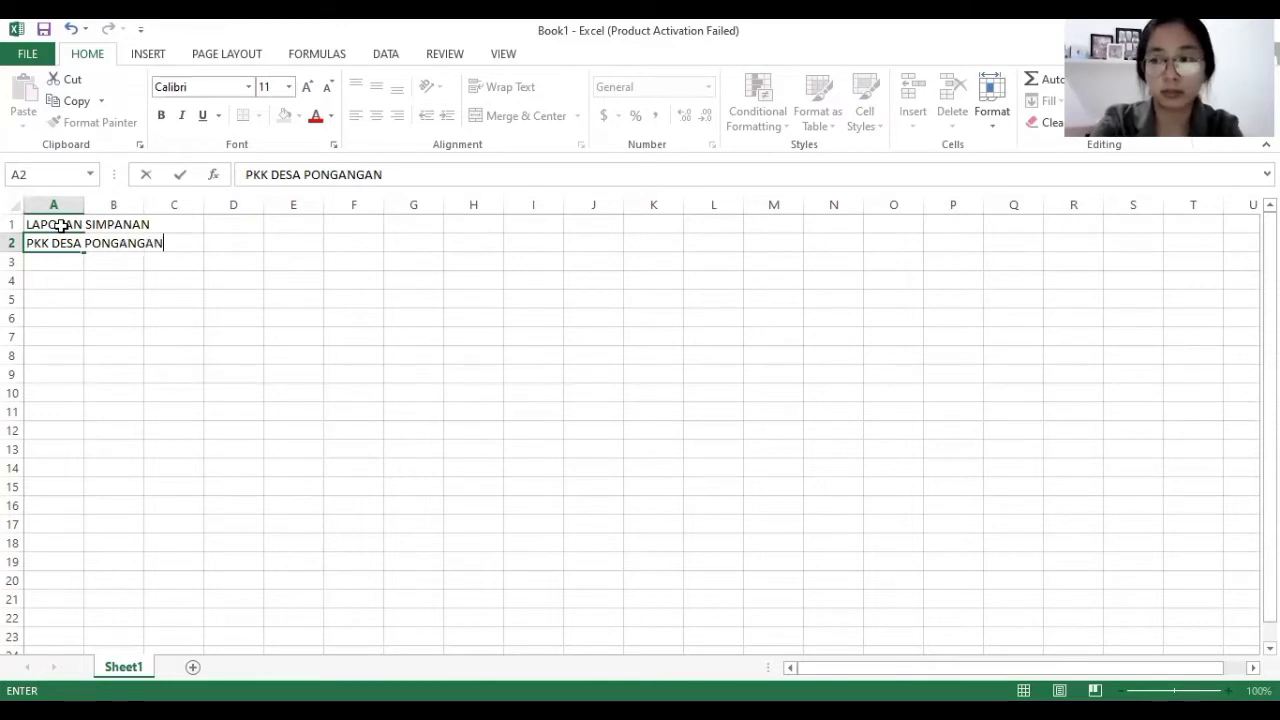
pyautogui.press('Return')
# Step: Enter the third title line "TAHUN 2021" in cell A3
pyautogui.write('T')
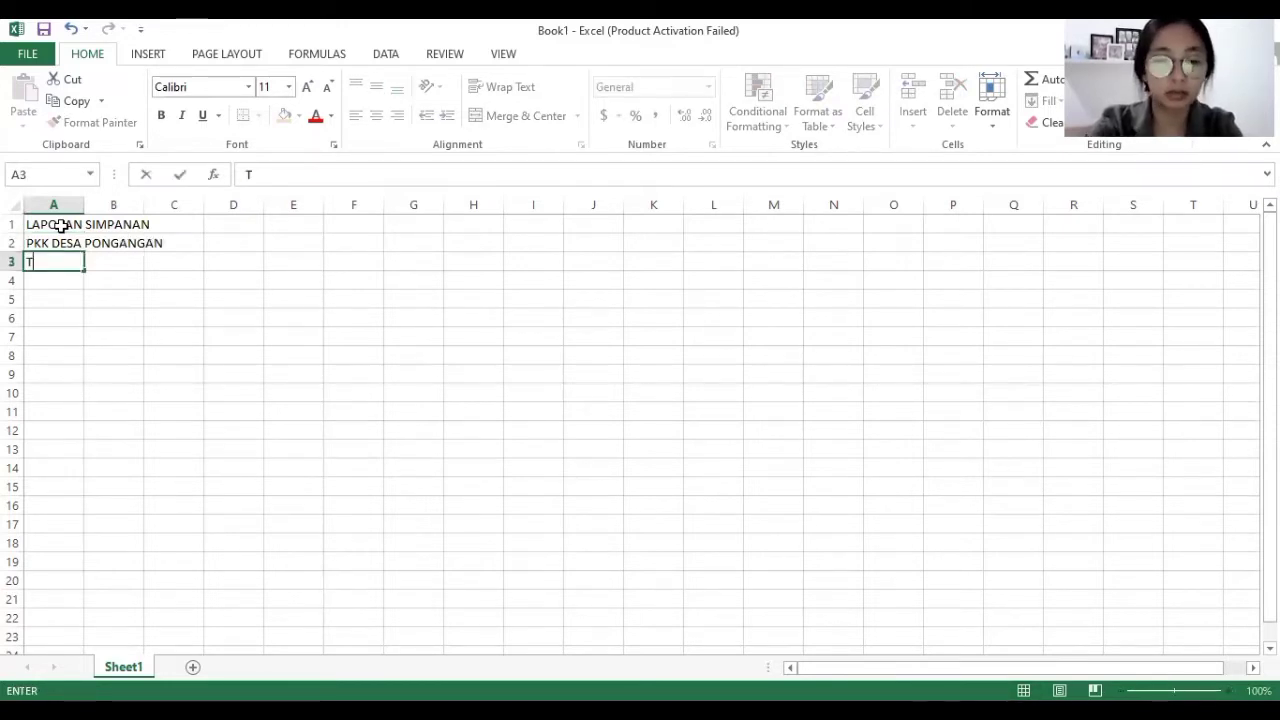
pyautogui.write('AHUN2021')
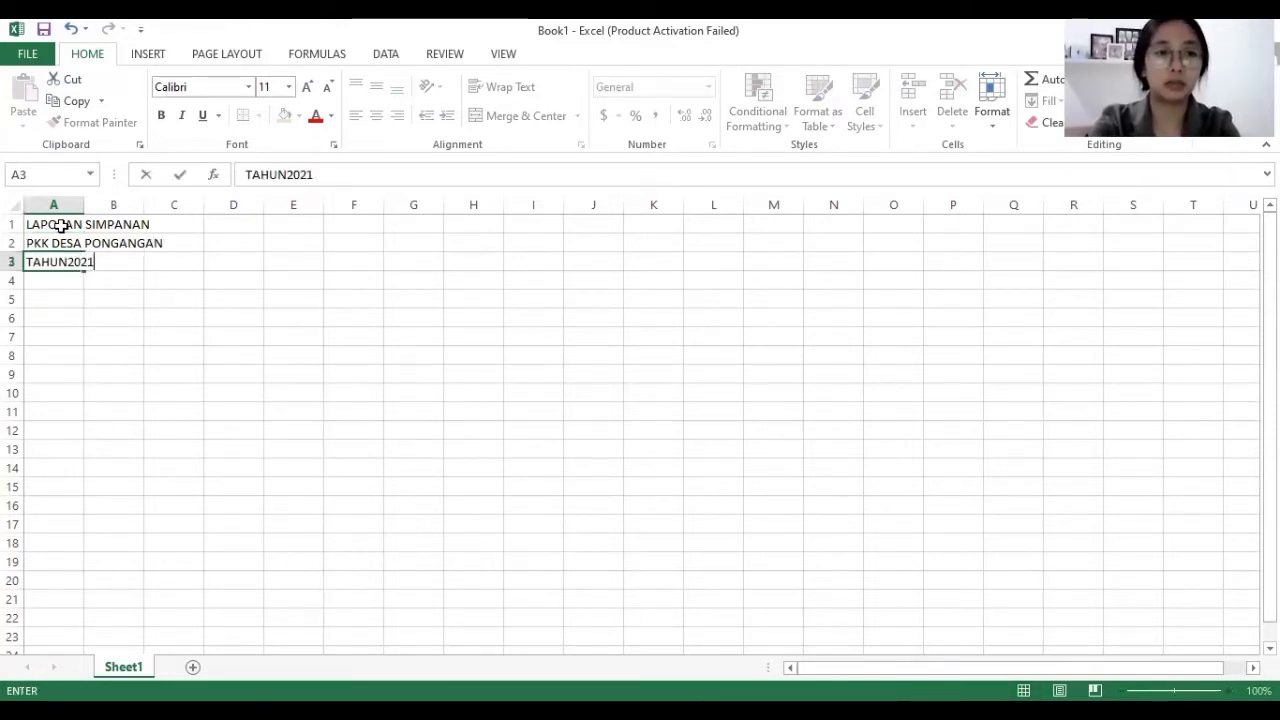
pyautogui.press('BackSpace')
pyautogui.press('BackSpace')
pyautogui.press('BackSpace')
pyautogui.press('BackSpace')
pyautogui.write('202')
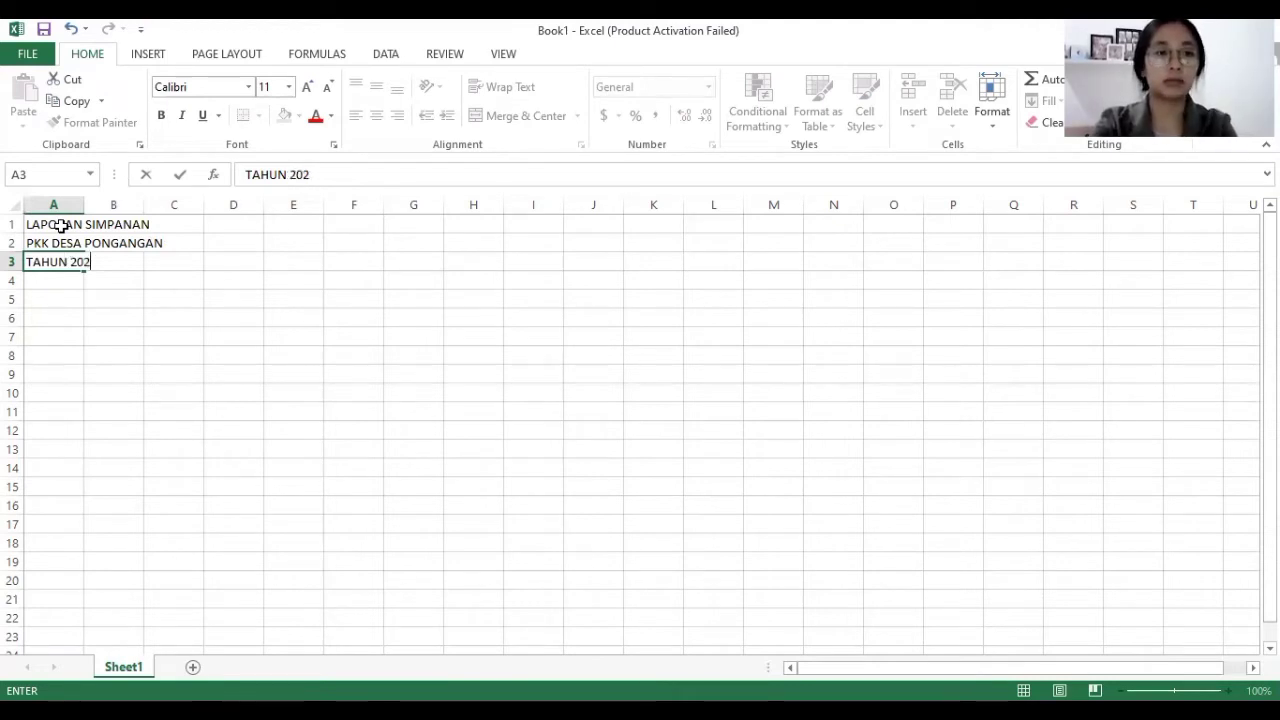
pyautogui.write('1')
pyautogui.press('Return')
pyautogui.moveTo(82, 224); pyautogui.dragTo(140, 221)
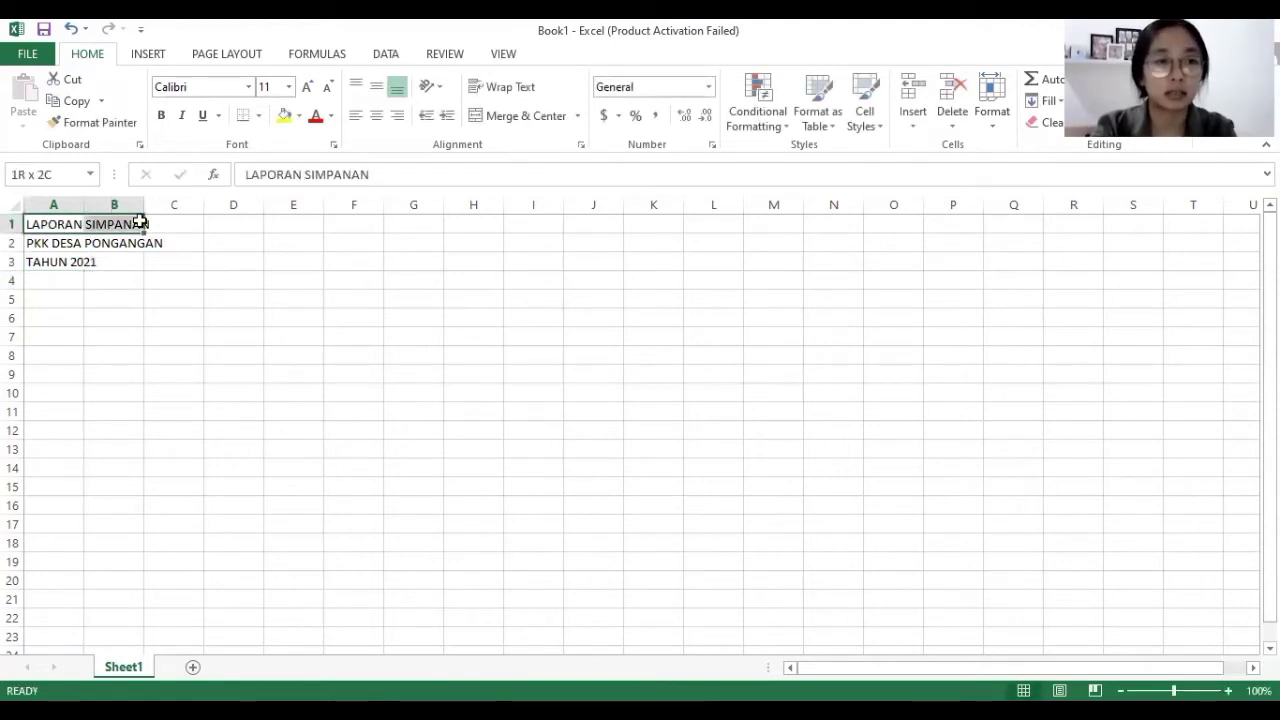
# Step: Enter the table headers "No." in A5 and "Nama Anggota" in B5
pyautogui.click(55, 296)
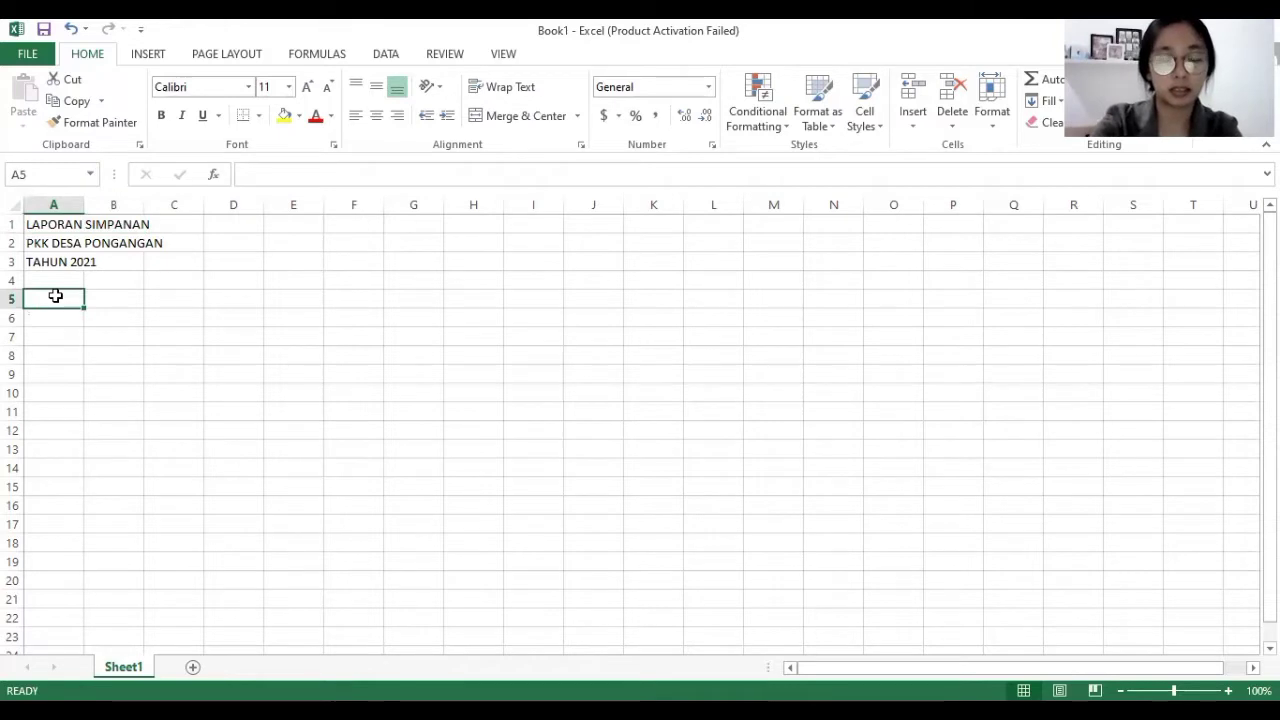
pyautogui.write('No.')
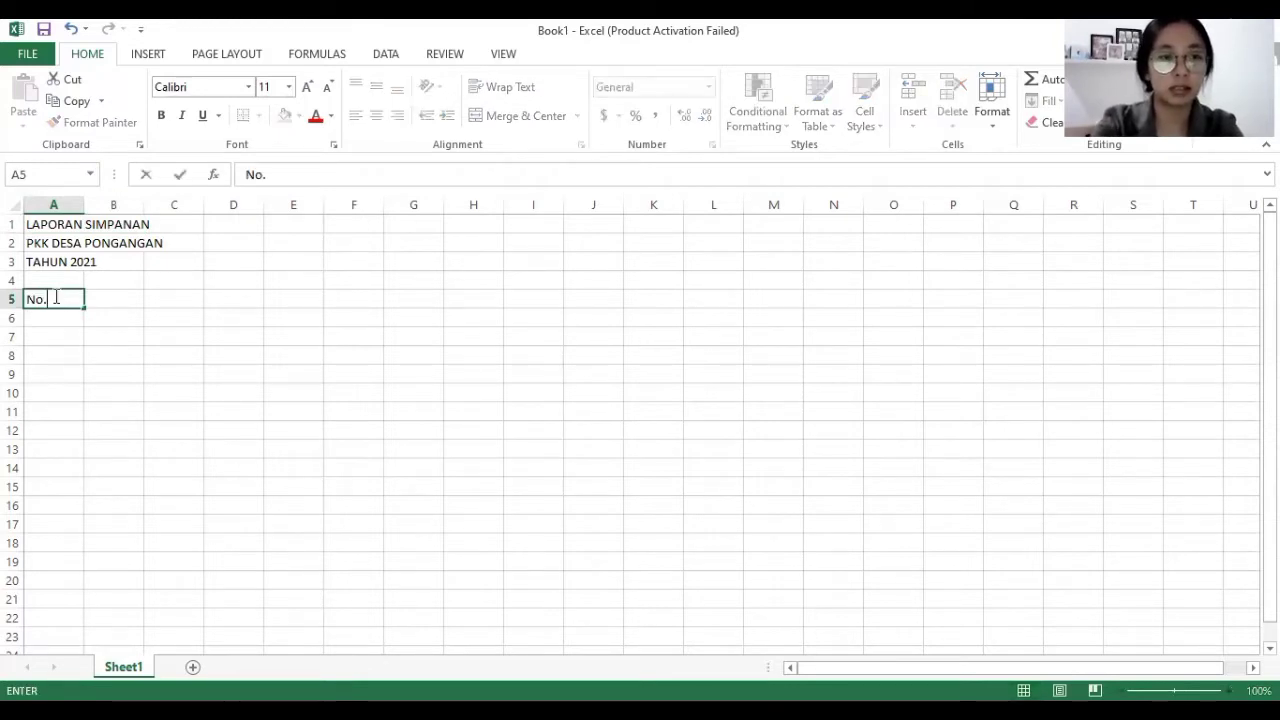
pyautogui.press('Tab')
pyautogui.write('Nam')
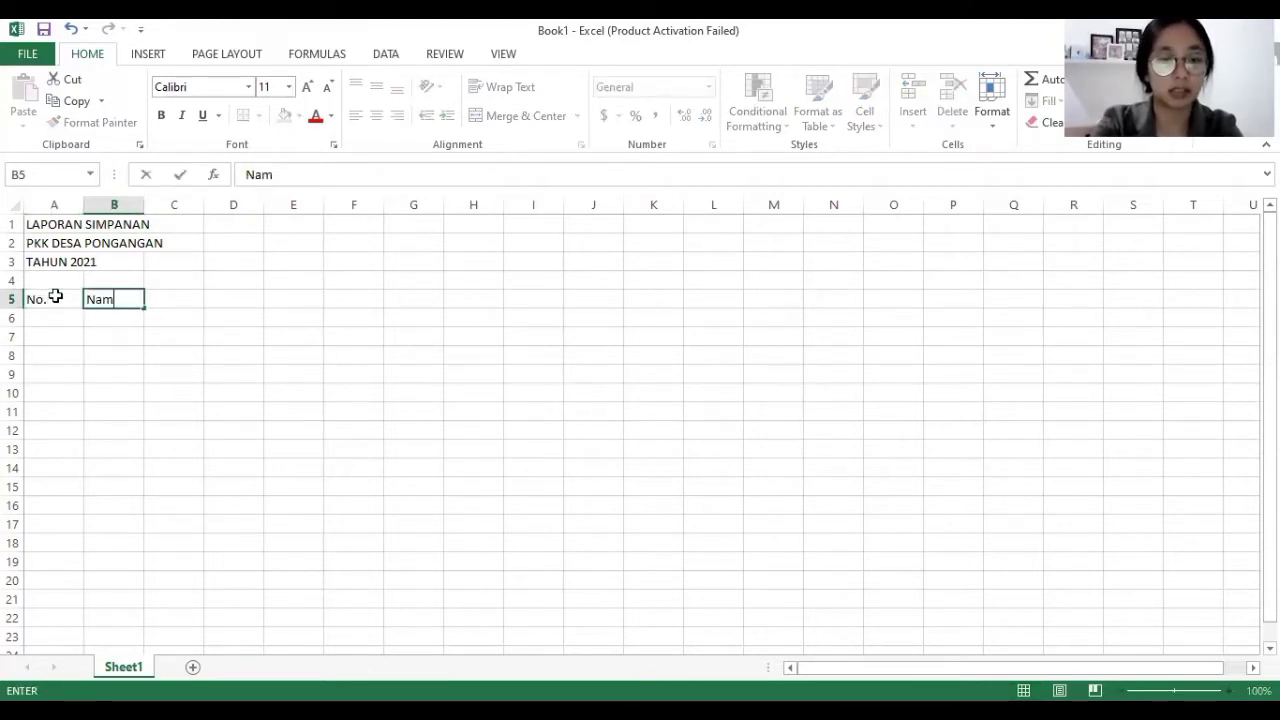
pyautogui.write('a A')
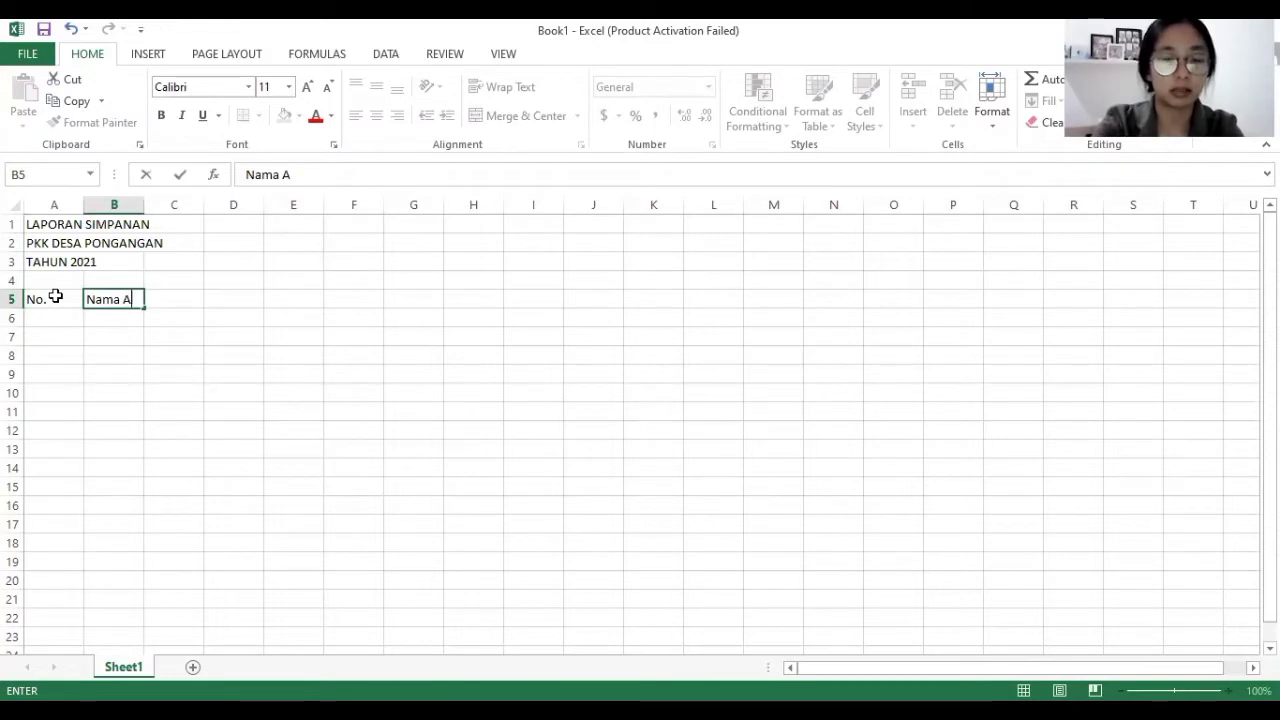
pyautogui.write('nggota')
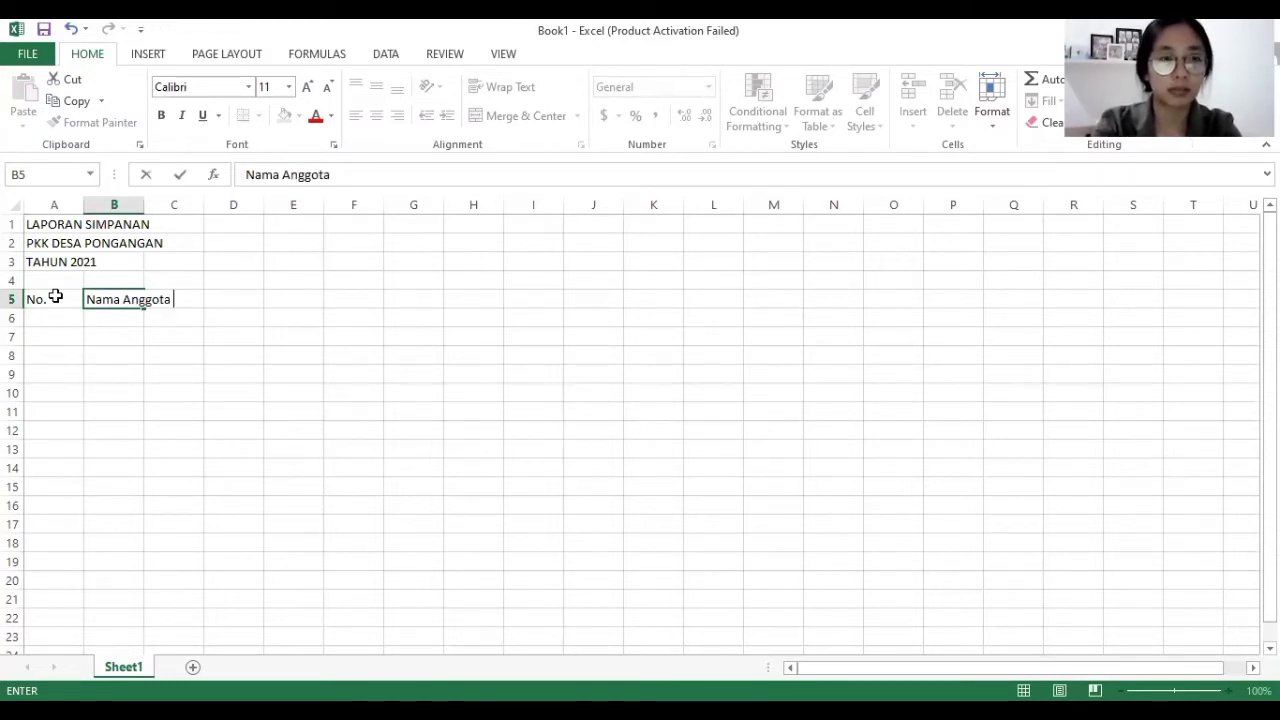
pyautogui.press('Tab')
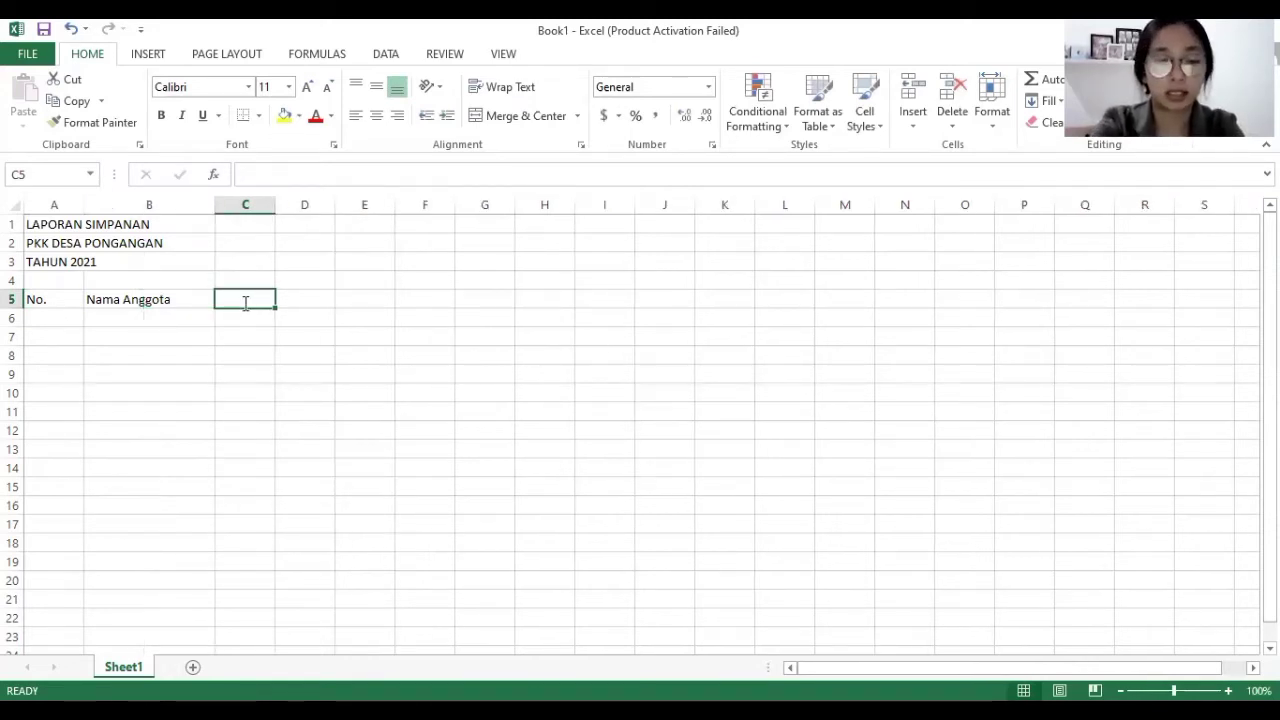
# Step: Enter the header "Tanggal" in C5 and widen column C to about twice its width
pyautogui.write('Tanggaln')
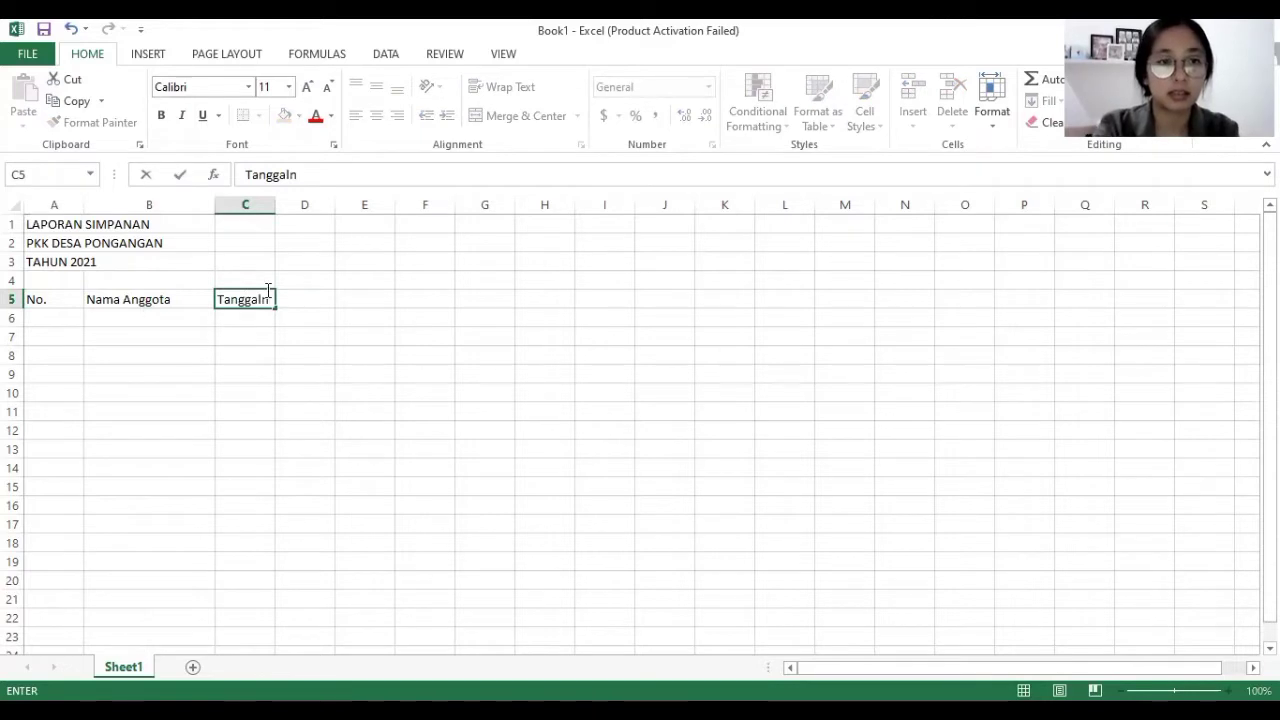
pyautogui.press('Tab')
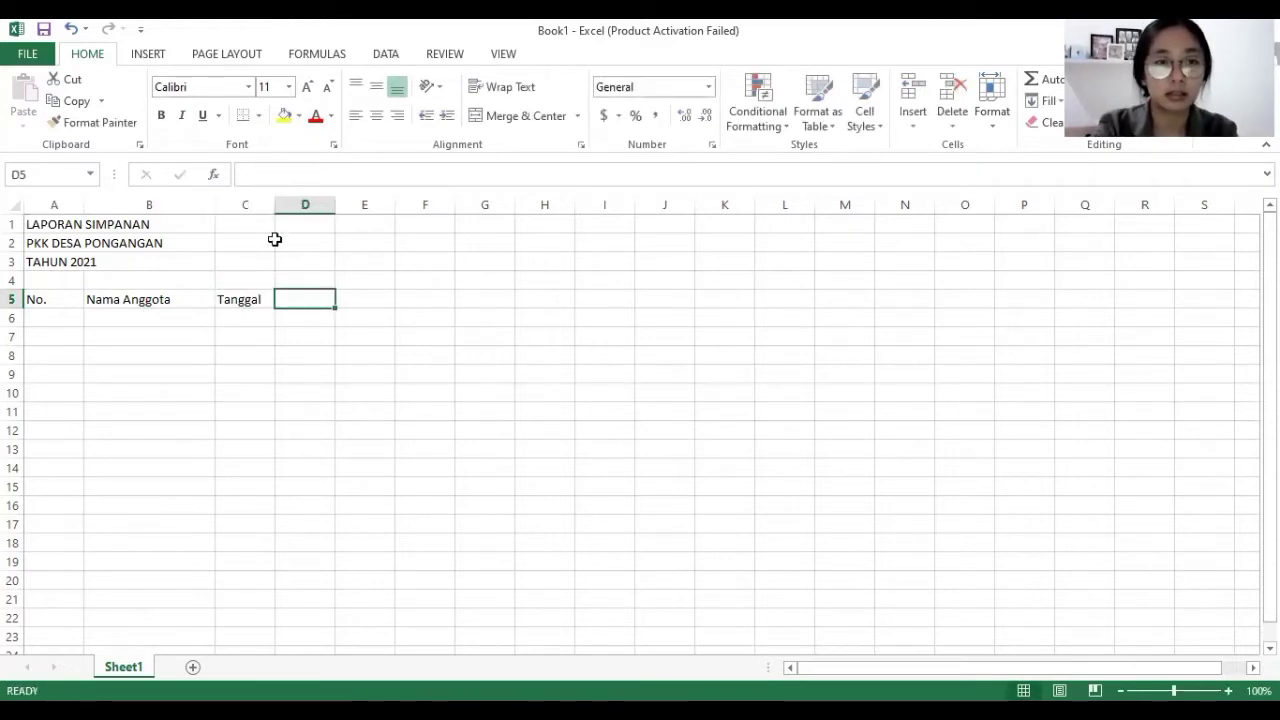
pyautogui.moveTo(272, 206); pyautogui.dragTo(335, 206)
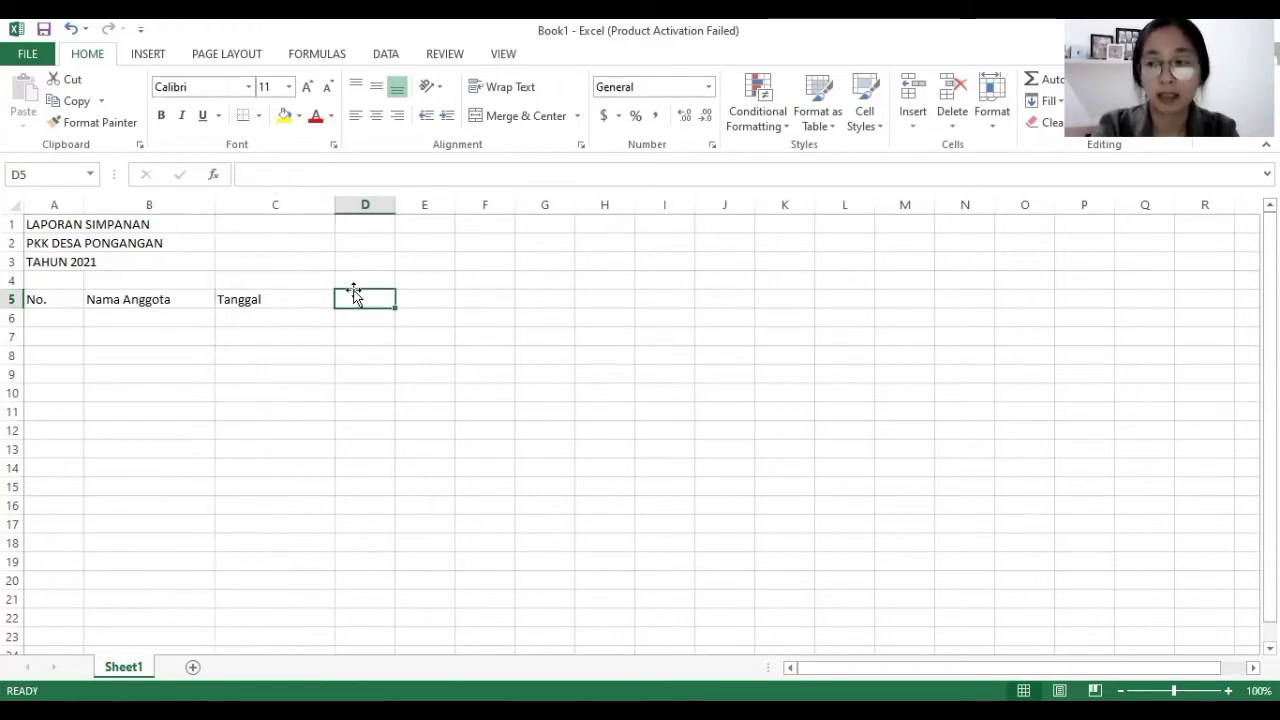
# Step: Enter the headers "D" in D5 and "K" in E5
pyautogui.write('D')
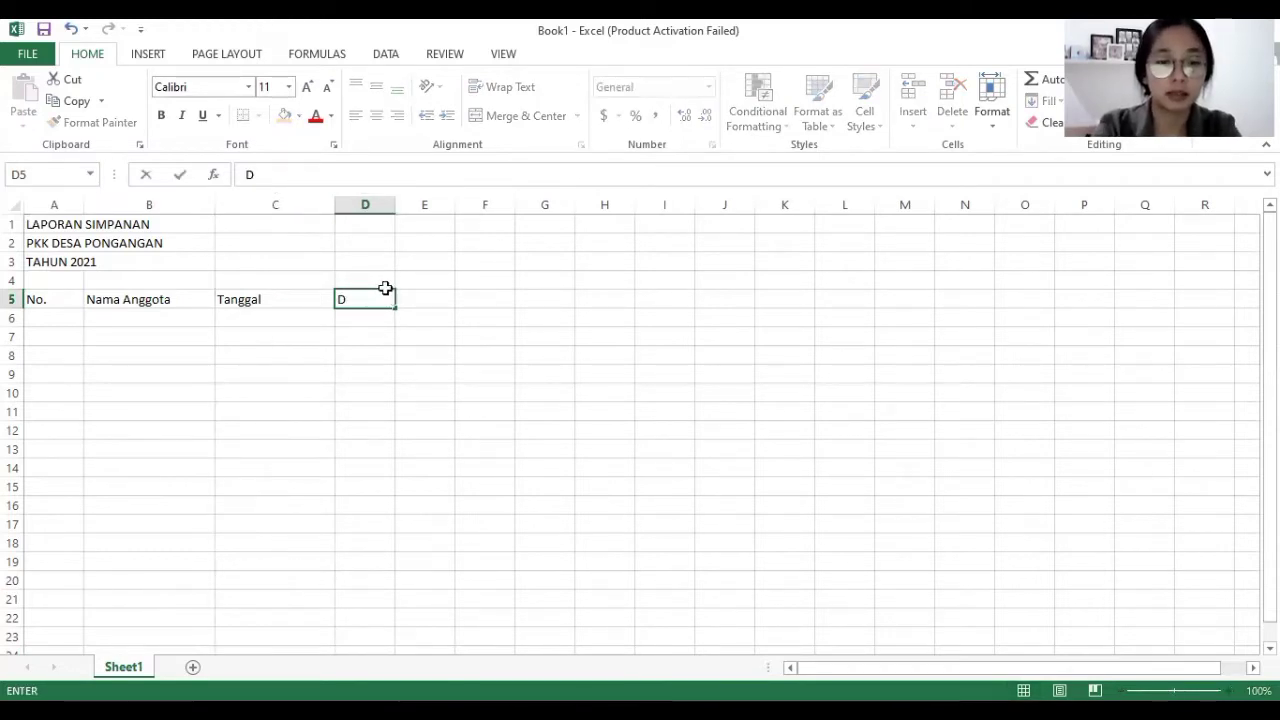
pyautogui.press('Tab')
pyautogui.write('K')
pyautogui.press('Tab')
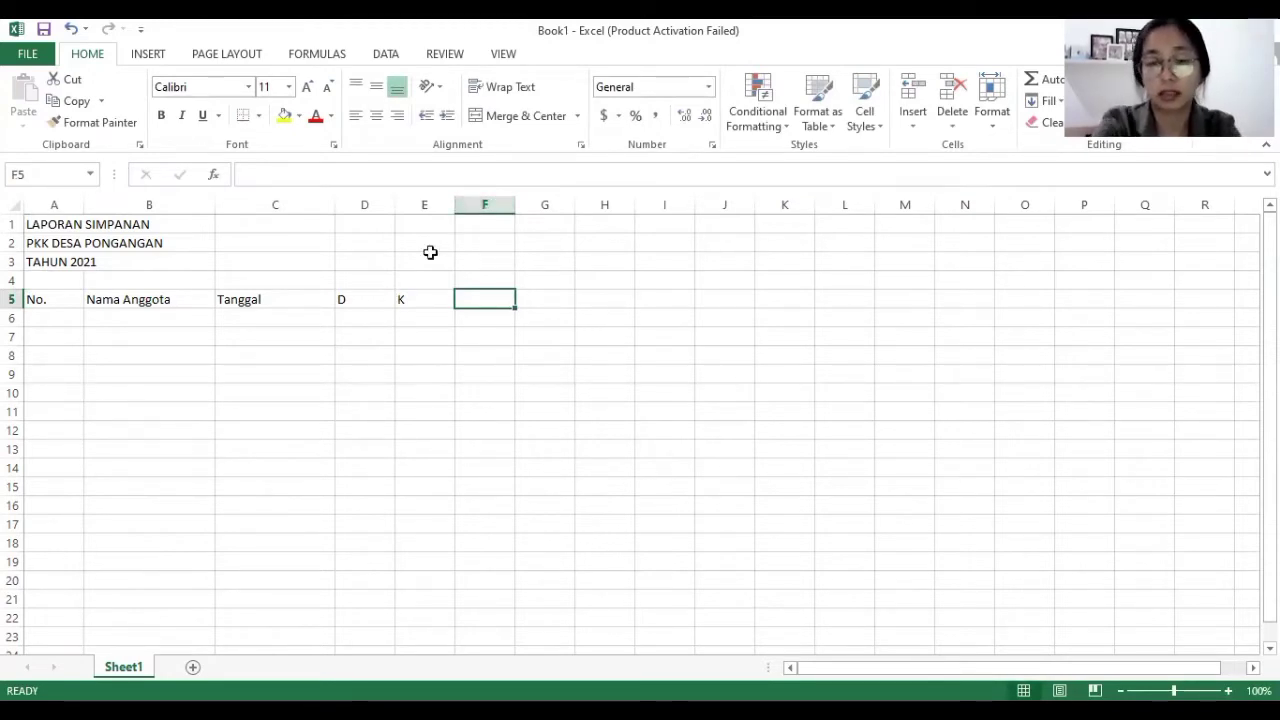
# Step: Enter the header "Total Simpanan" in F5 and widen column F to fit the text
pyautogui.write('Total ')
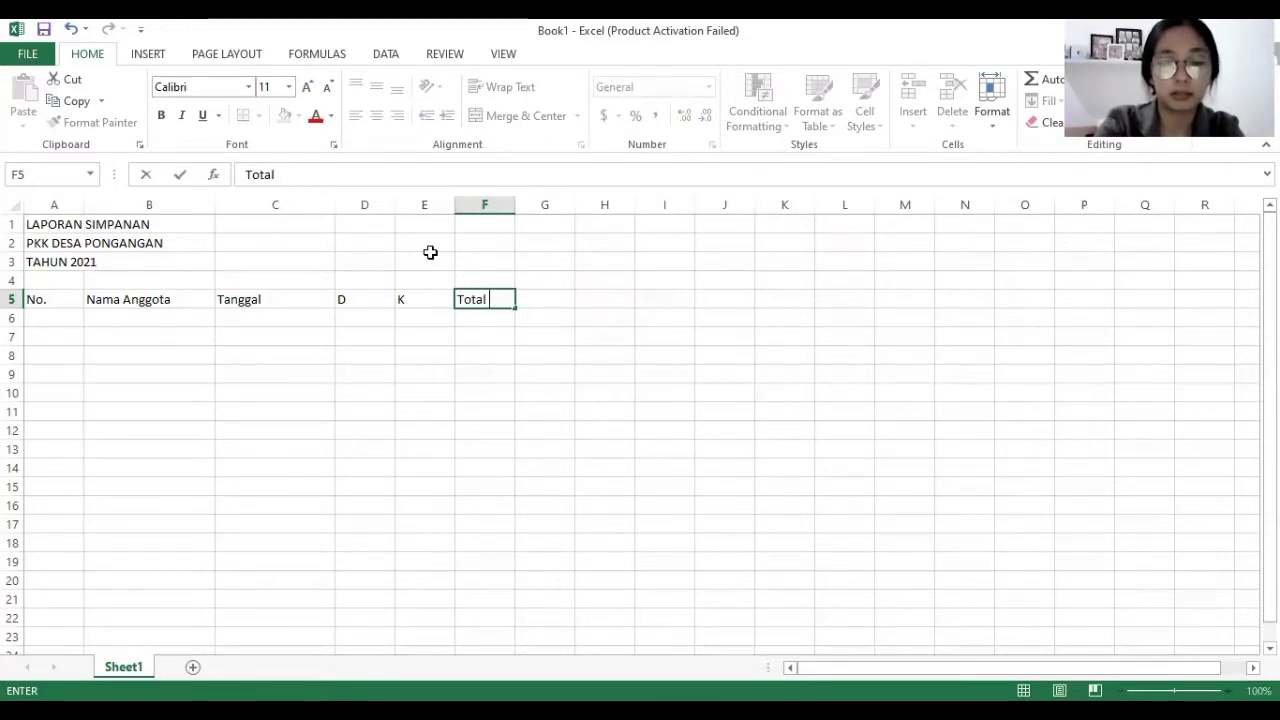
pyautogui.write('siSiM')
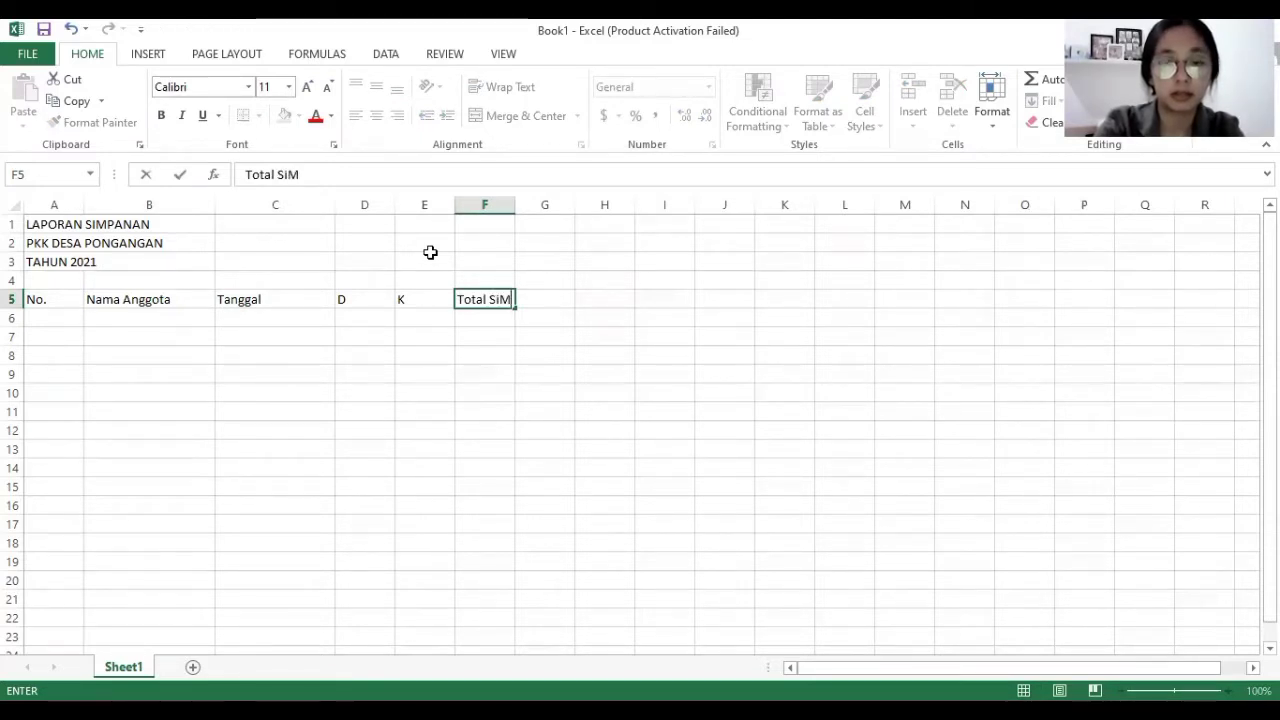
pyautogui.press('BackSpace')
pyautogui.write('mpa')
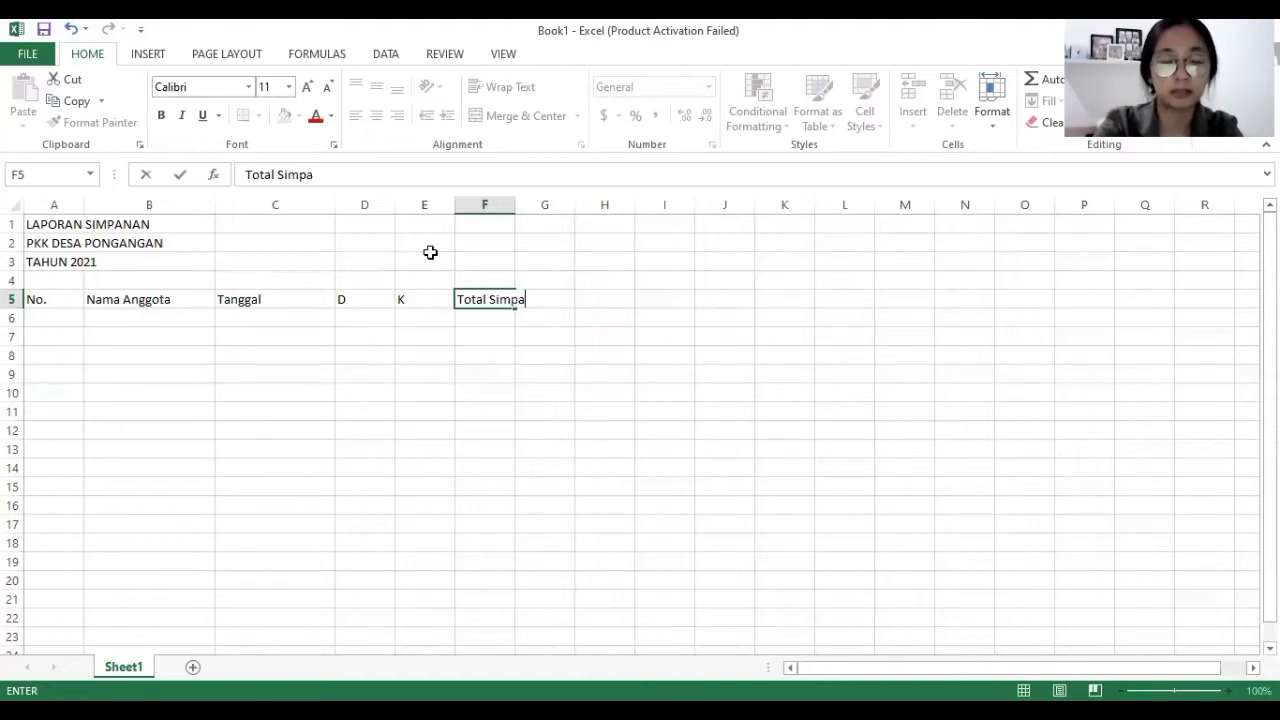
pyautogui.write('nan')
pyautogui.press('Tab')
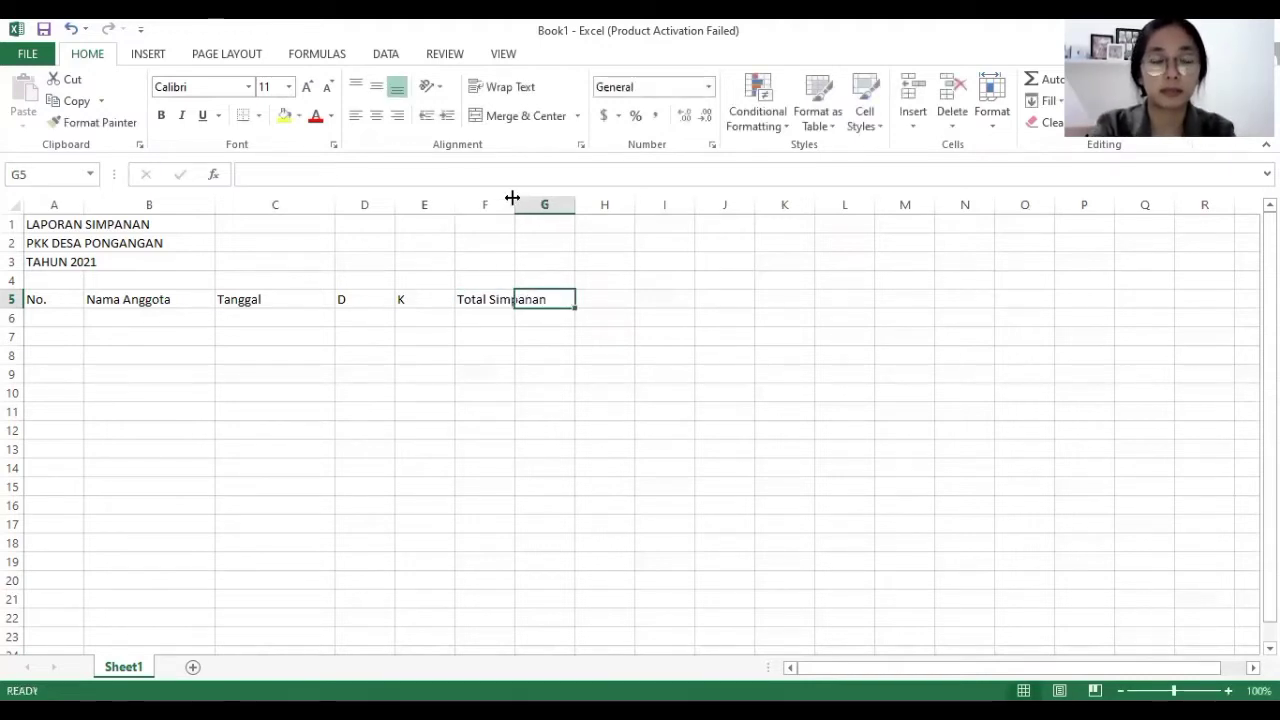
pyautogui.moveTo(515, 204); pyautogui.dragTo(584, 204)
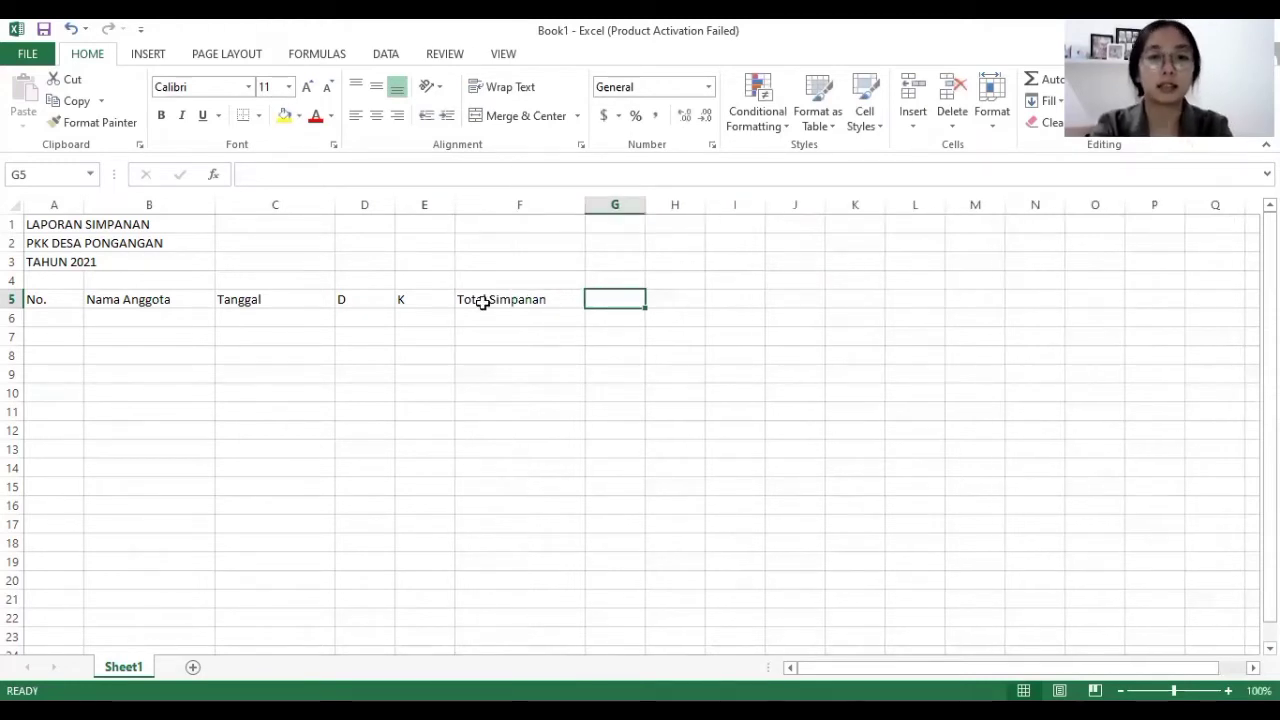
# Step: Enter the header "X" in G5 and widen columns D, E and G to about twice their width
pyautogui.write('X')
pyautogui.click(394, 243)
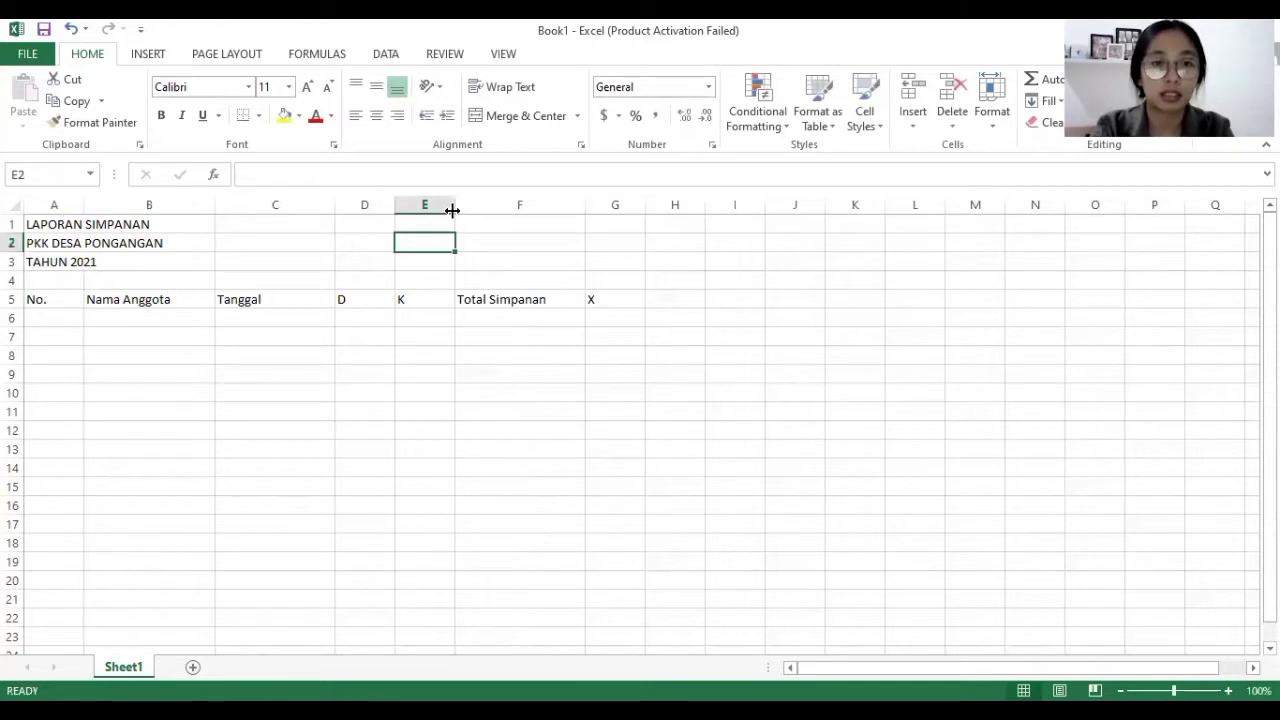
pyautogui.moveTo(452, 209); pyautogui.dragTo(565, 206)
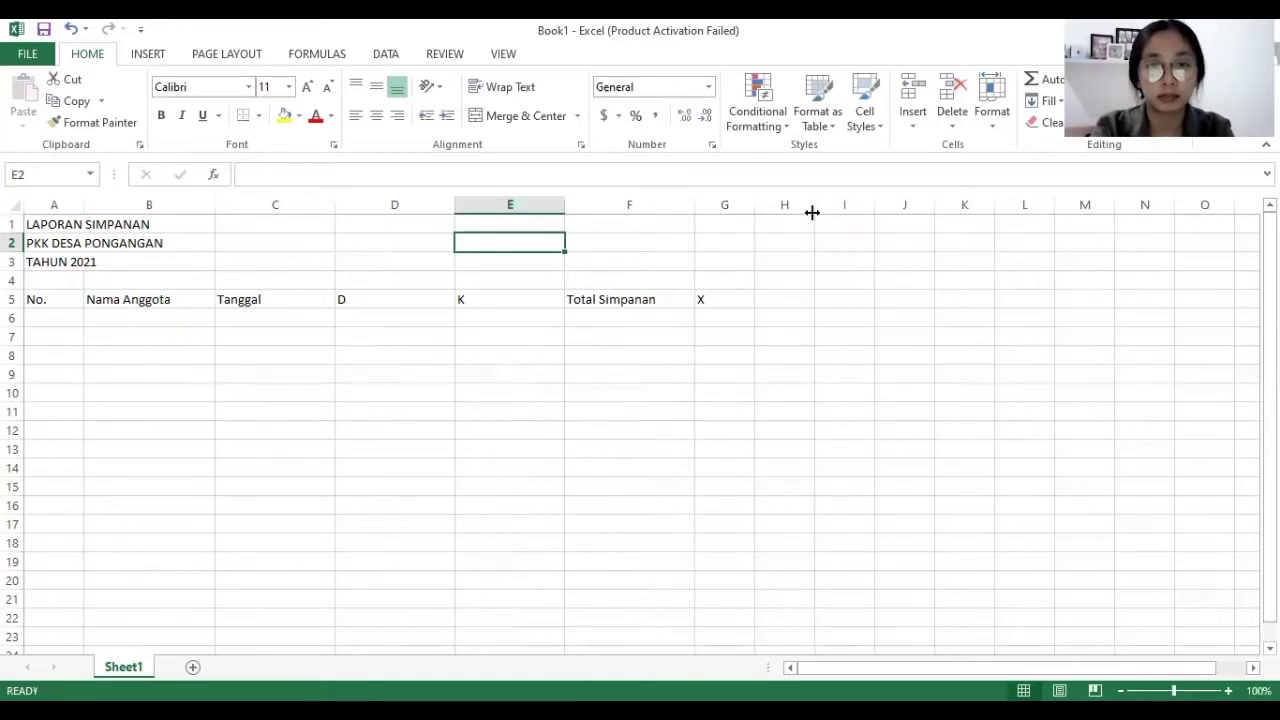
pyautogui.moveTo(812, 212); pyautogui.dragTo(814, 212)
# Step: Merge and center the three title lines in rows 1 to 3, each across columns A to G
pyautogui.click(106, 225)
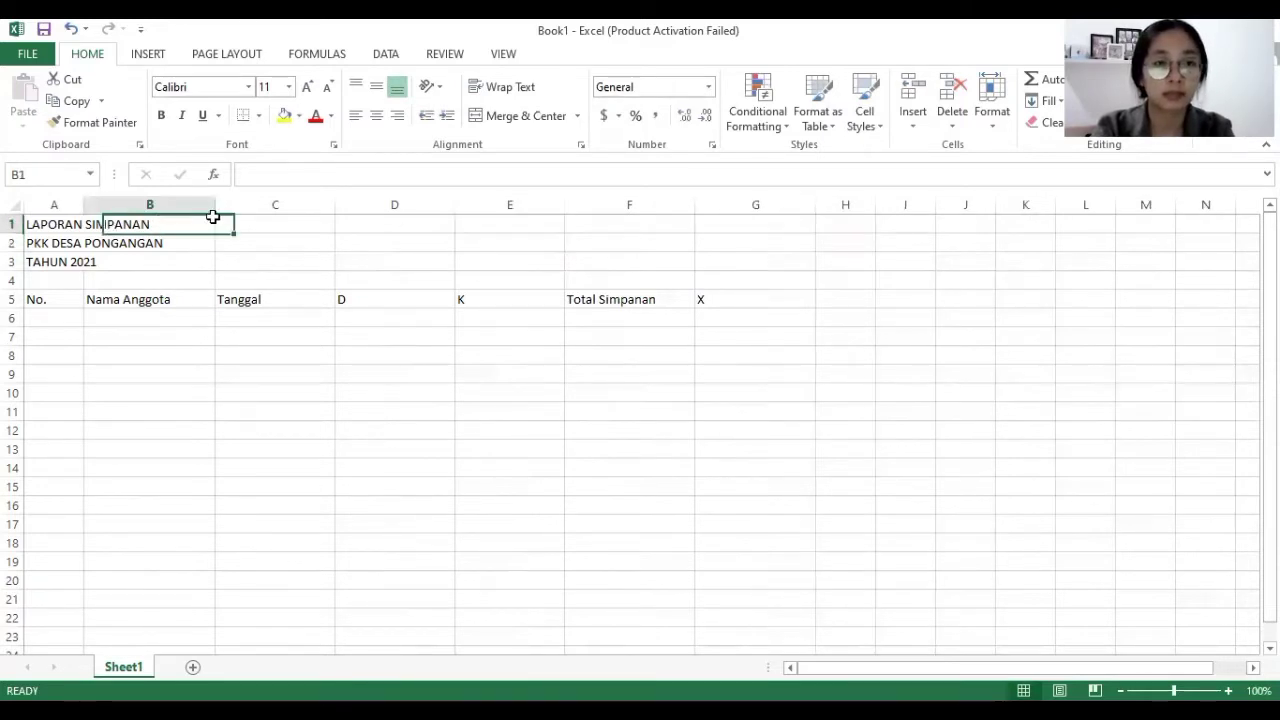
pyautogui.moveTo(213, 217); pyautogui.dragTo(240, 238)
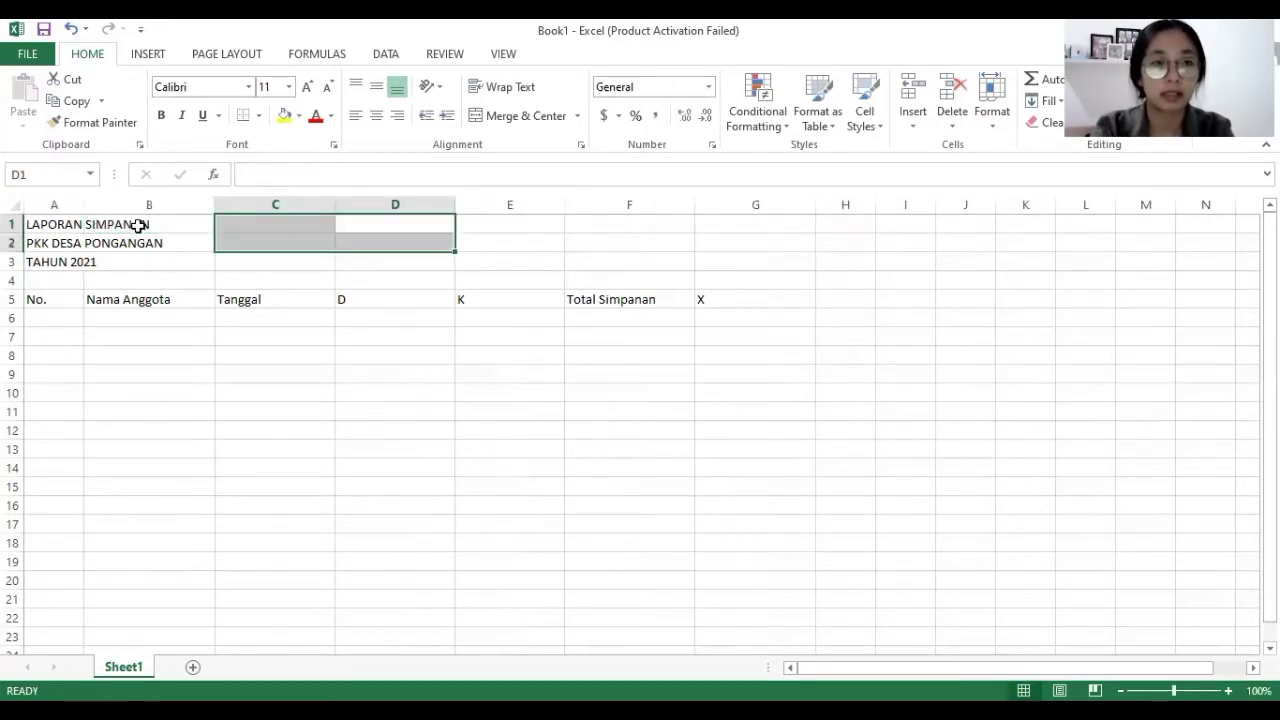
pyautogui.moveTo(55, 225); pyautogui.dragTo(703, 226)
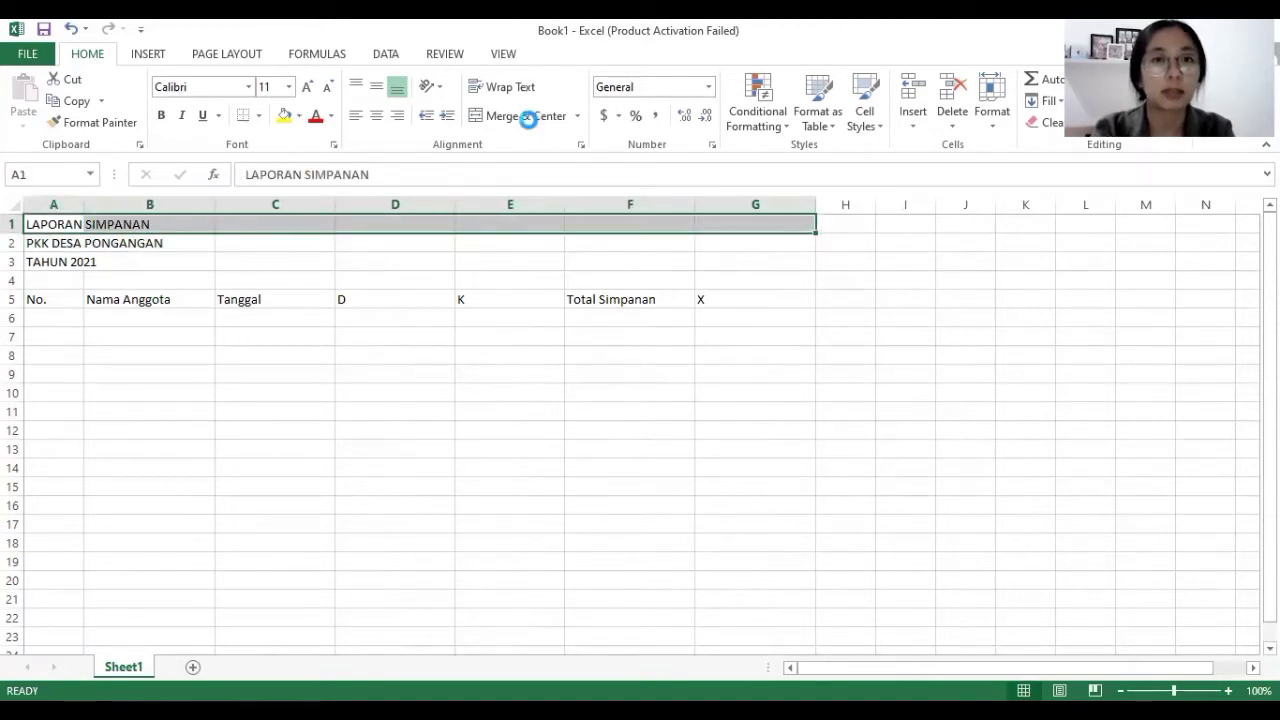
pyautogui.click(527, 116)
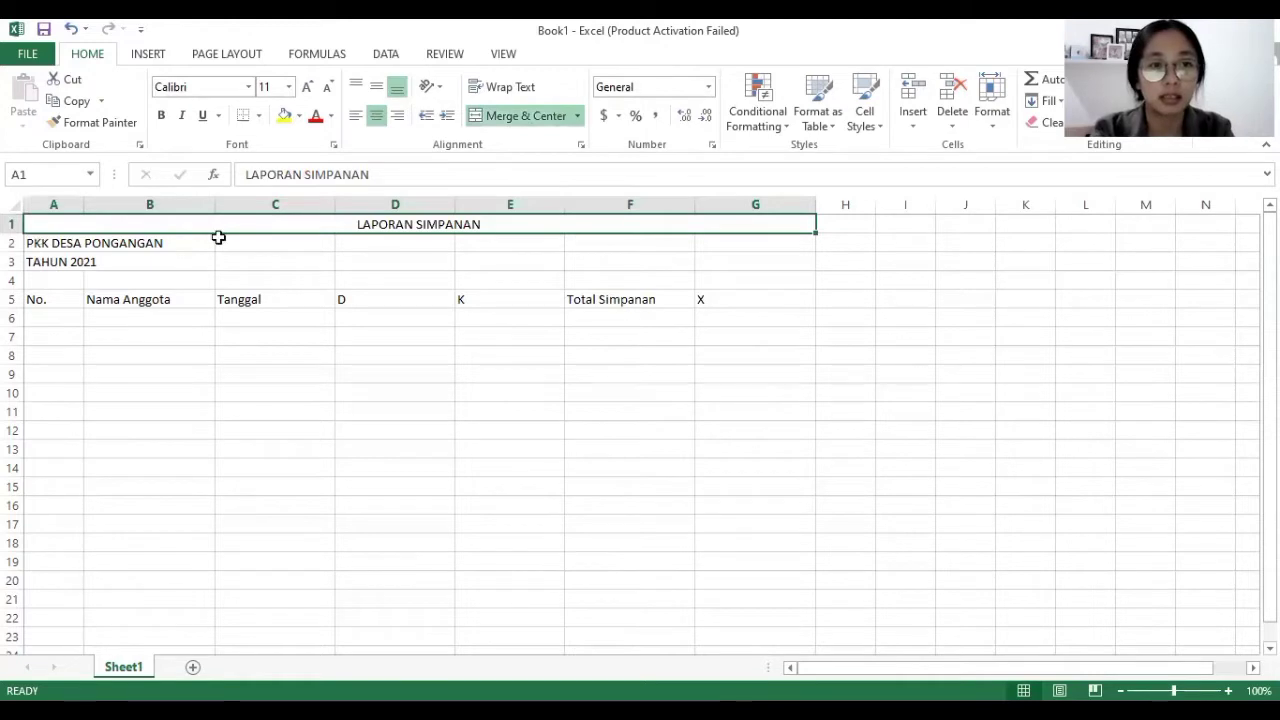
pyautogui.moveTo(40, 243); pyautogui.dragTo(770, 241)
pyautogui.press('F4')
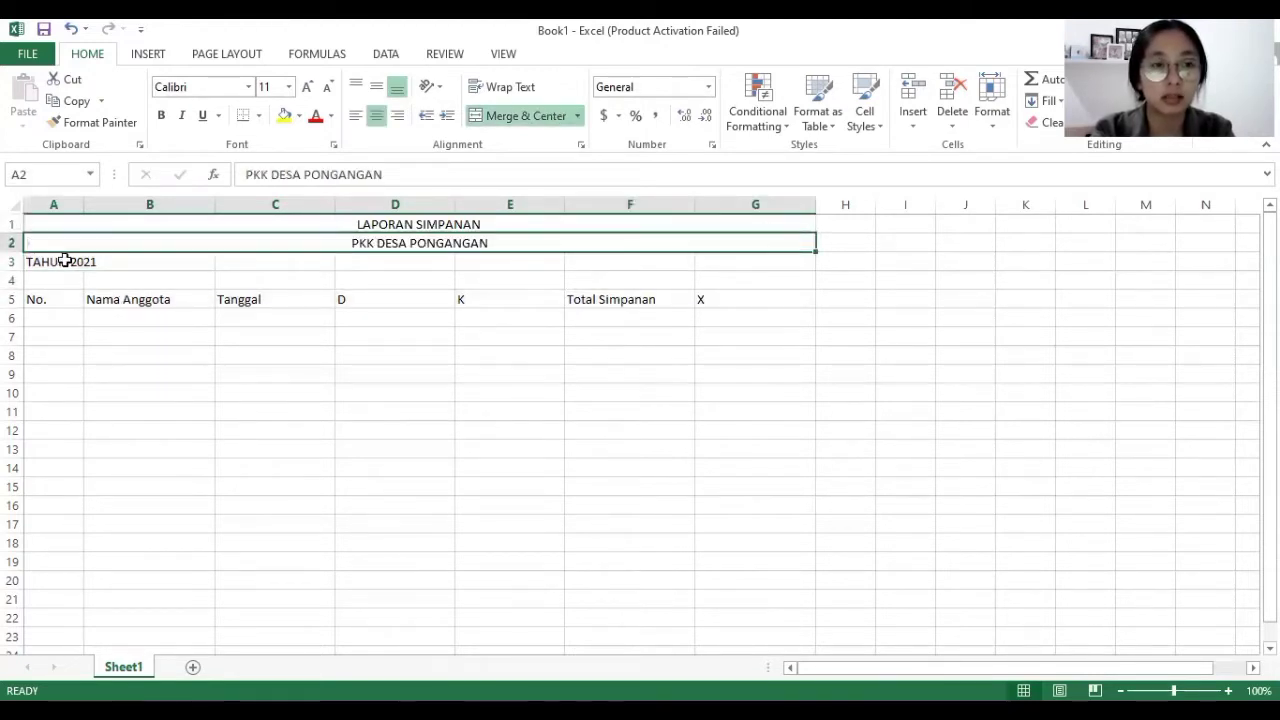
pyautogui.moveTo(64, 260); pyautogui.dragTo(752, 266)
pyautogui.click(519, 116)
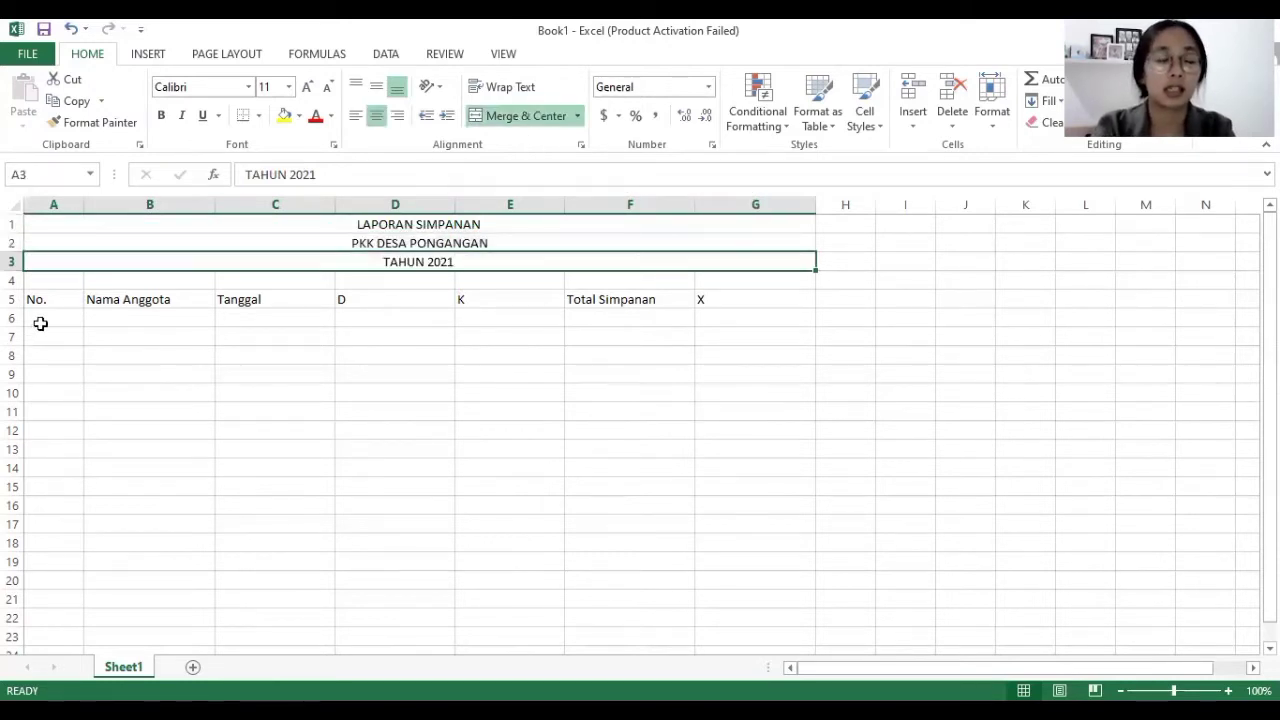
# Step: Enter the row numbers 1 to 10 in A6:A15 and "dst." in A16
pyautogui.click(41, 320)
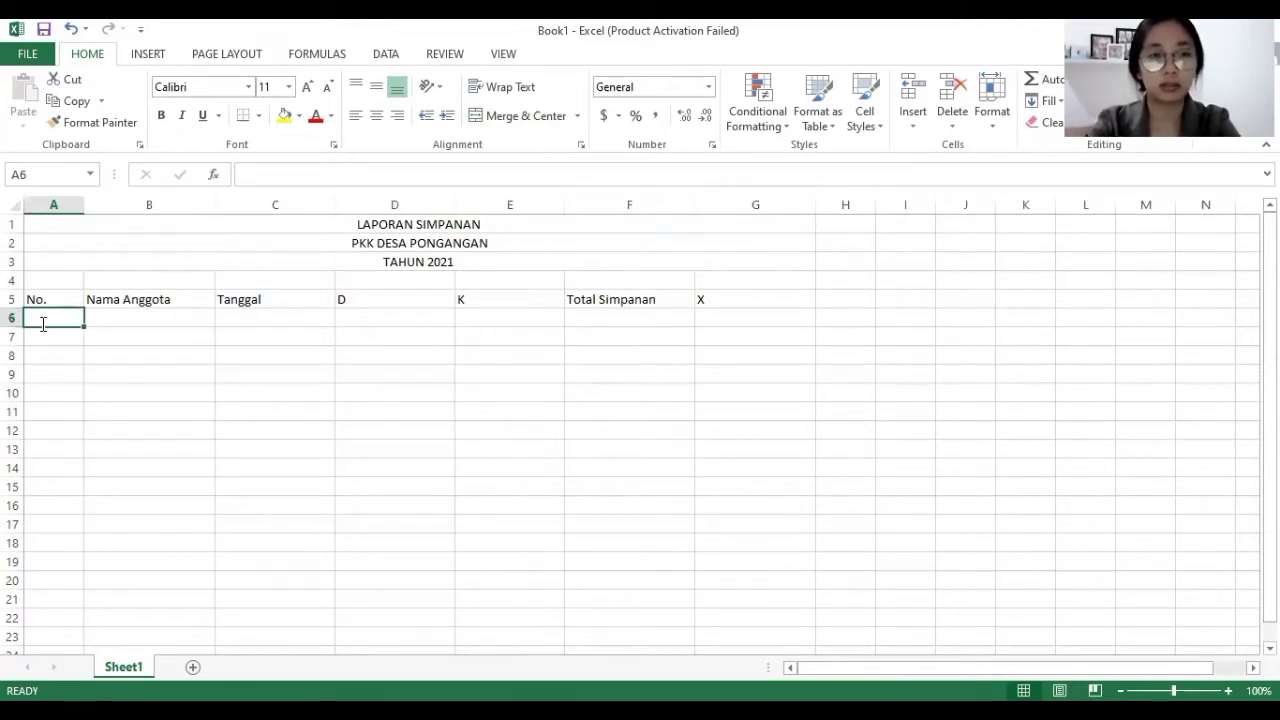
pyautogui.write('1.')
pyautogui.press('Return')
pyautogui.write('2')
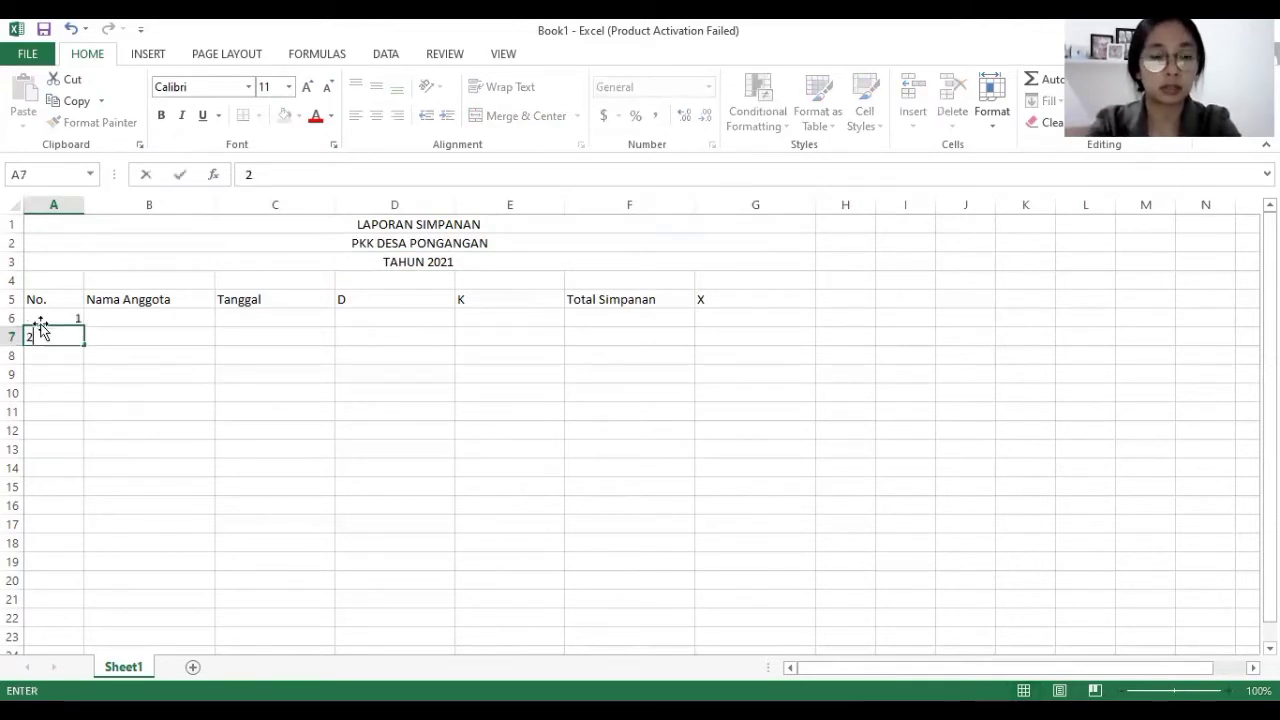
pyautogui.press('Return')
pyautogui.write('3')
pyautogui.press('Return')
pyautogui.write('4')
pyautogui.press('Return')
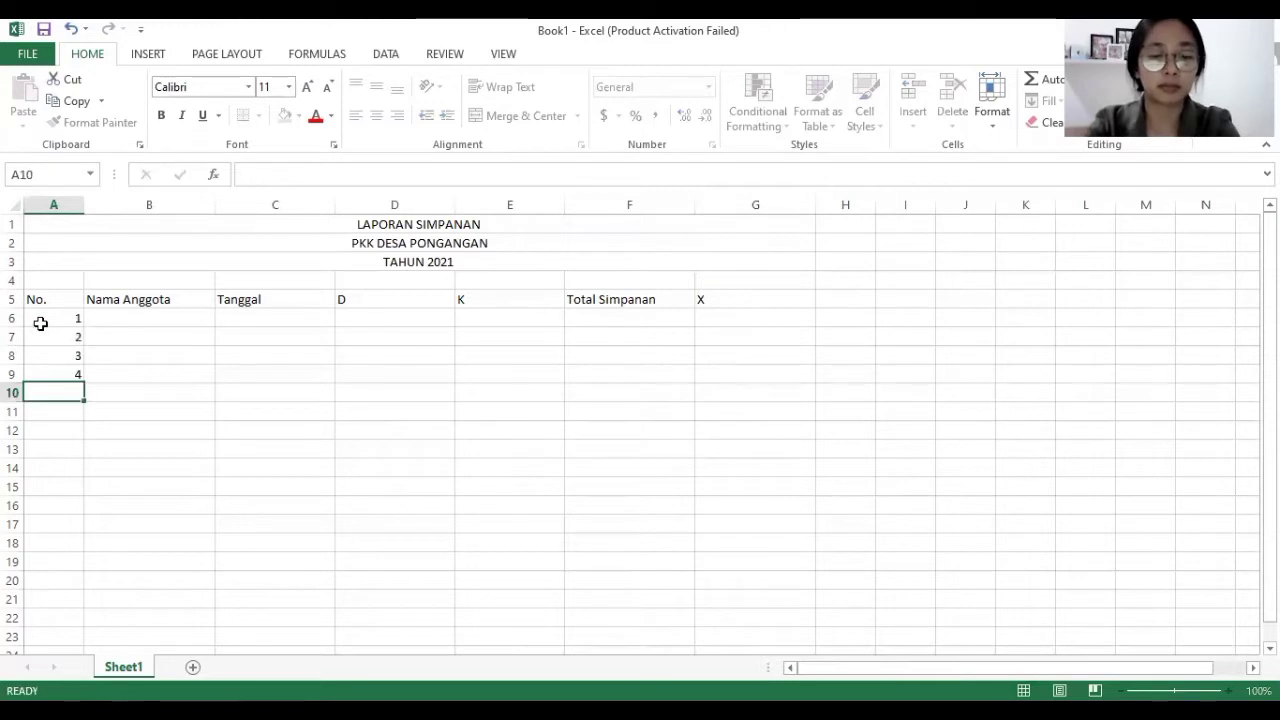
pyautogui.write('5')
pyautogui.press('Return')
pyautogui.write('6')
pyautogui.press('Return')
pyautogui.write('7')
pyautogui.press('Return')
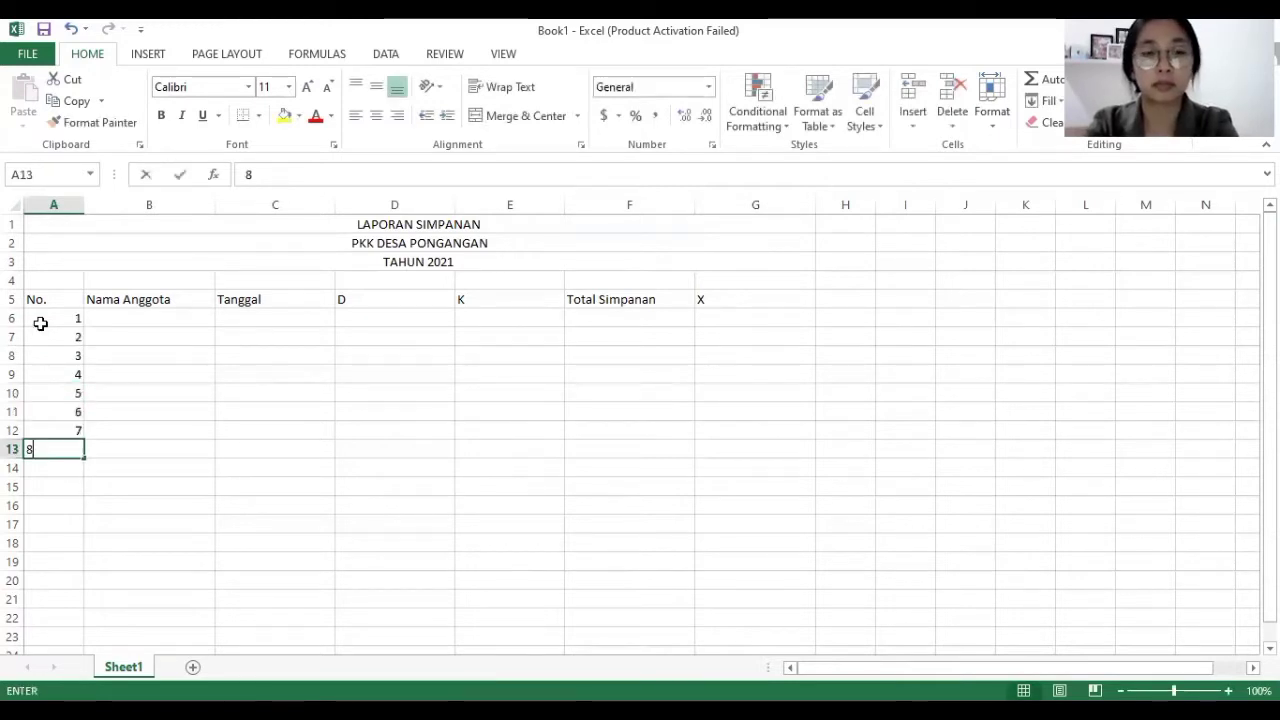
pyautogui.write('89')
pyautogui.press('BackSpace')
pyautogui.press('Return')
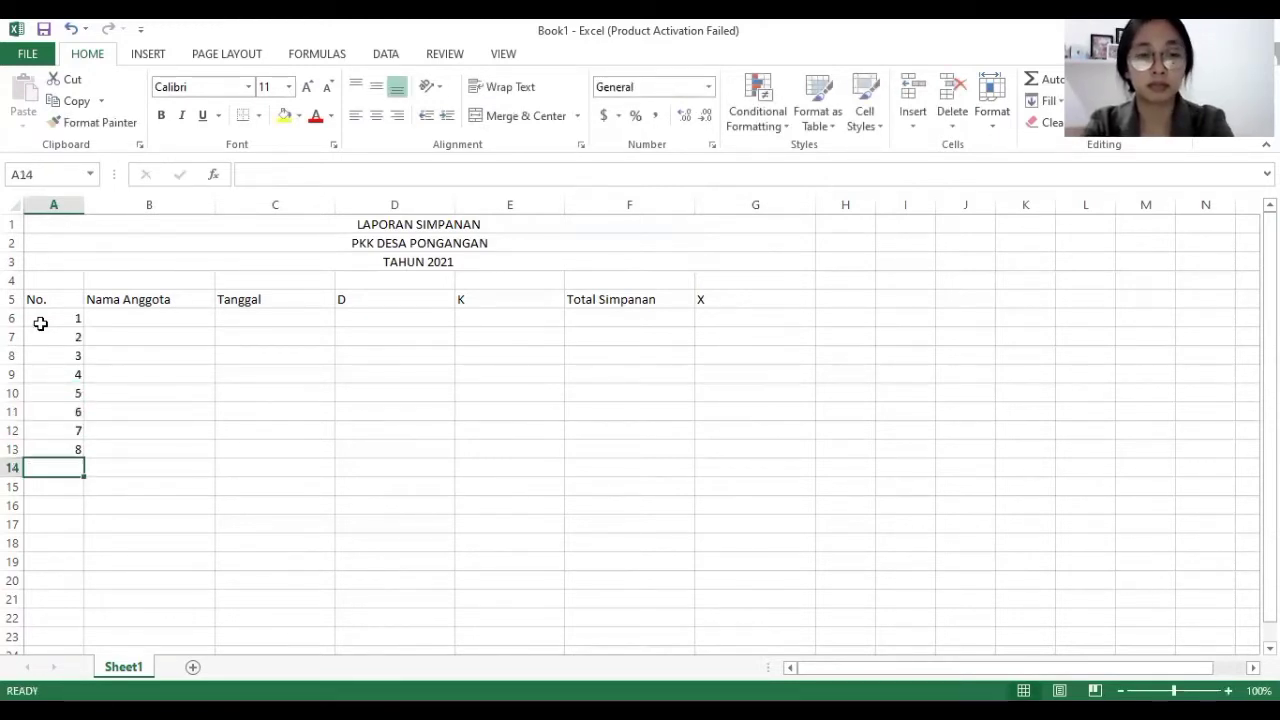
pyautogui.write('9')
pyautogui.press('Return')
pyautogui.write('10')
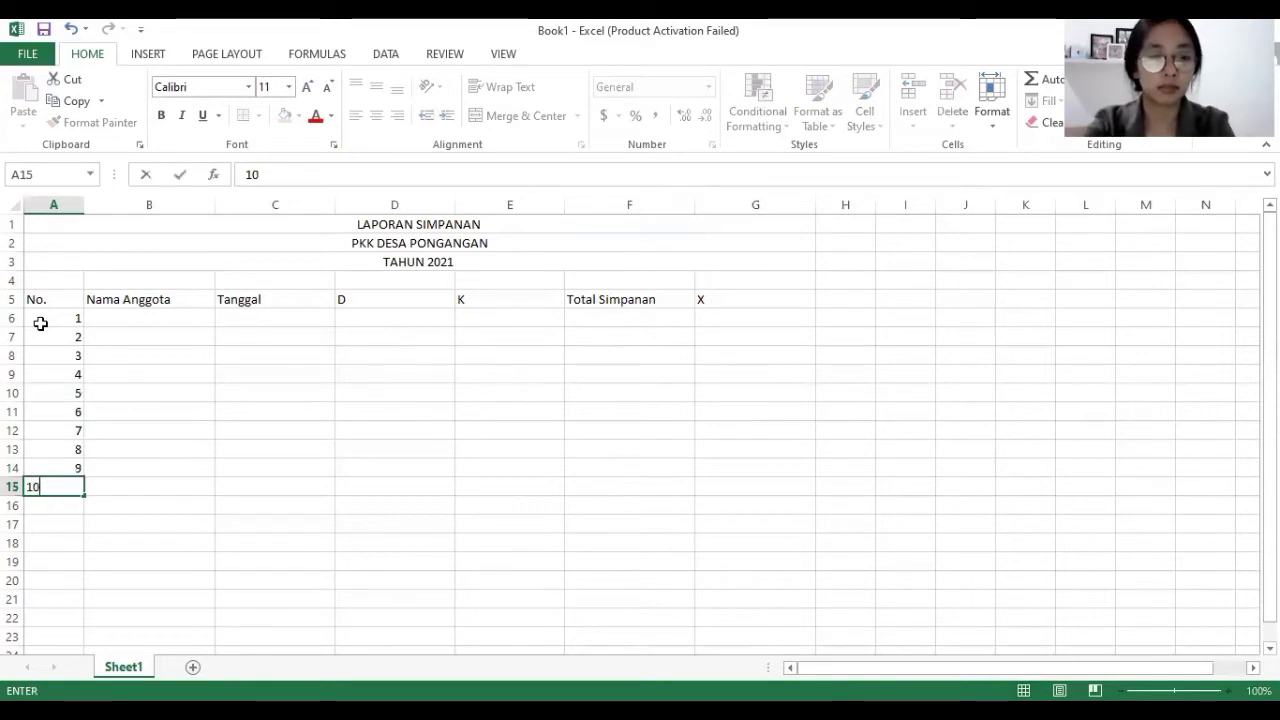
pyautogui.press('Return')
pyautogui.write('dst.')
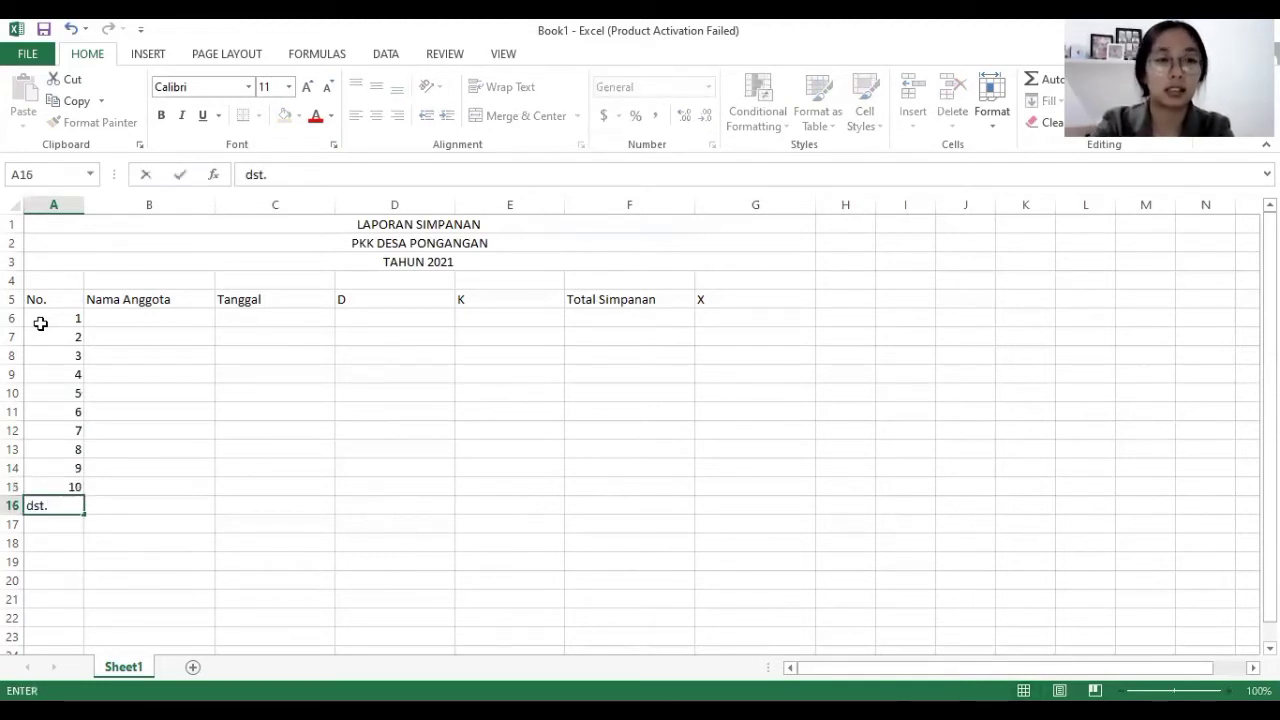
pyautogui.press('Tab')
# Step: Enter the first member's name in B6, under Nama Anggota
pyautogui.press('Up')
pyautogui.press('Up')
pyautogui.press('Up')
pyautogui.press('Up')
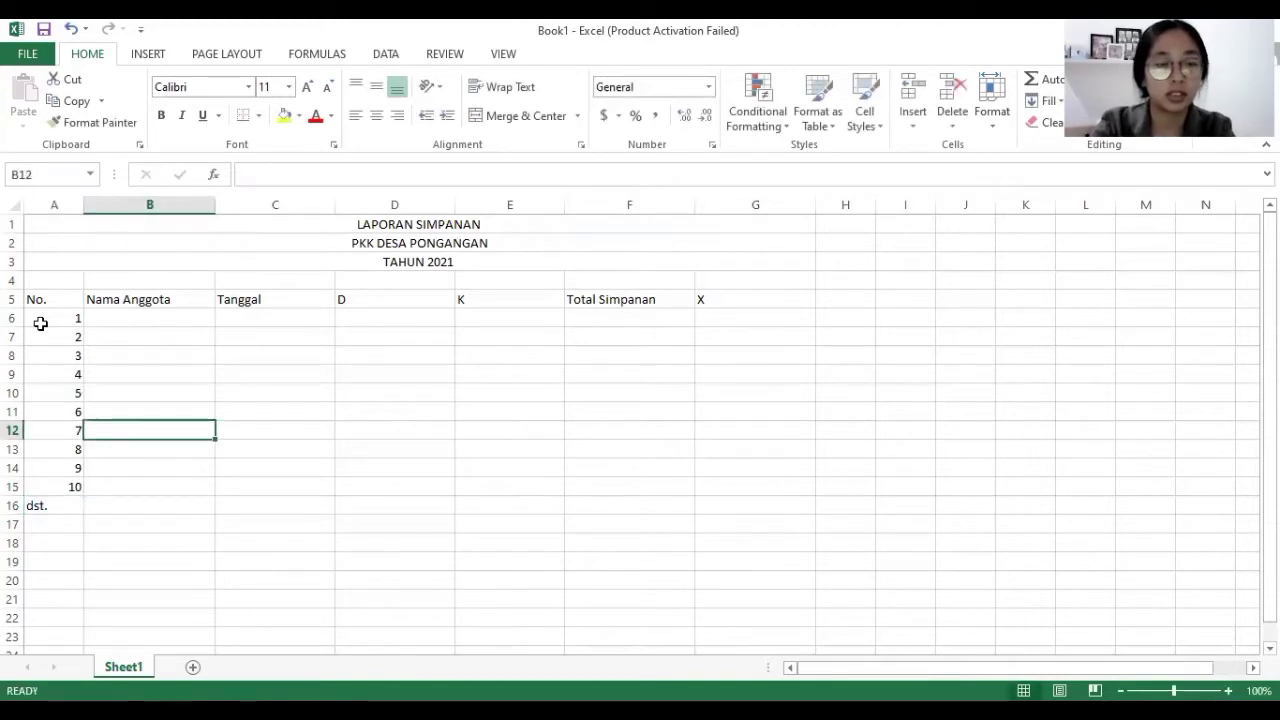
pyautogui.press('Up')
pyautogui.press('Up')
pyautogui.press('Up')
pyautogui.press('Up')
pyautogui.press('Up')
pyautogui.press('Up')
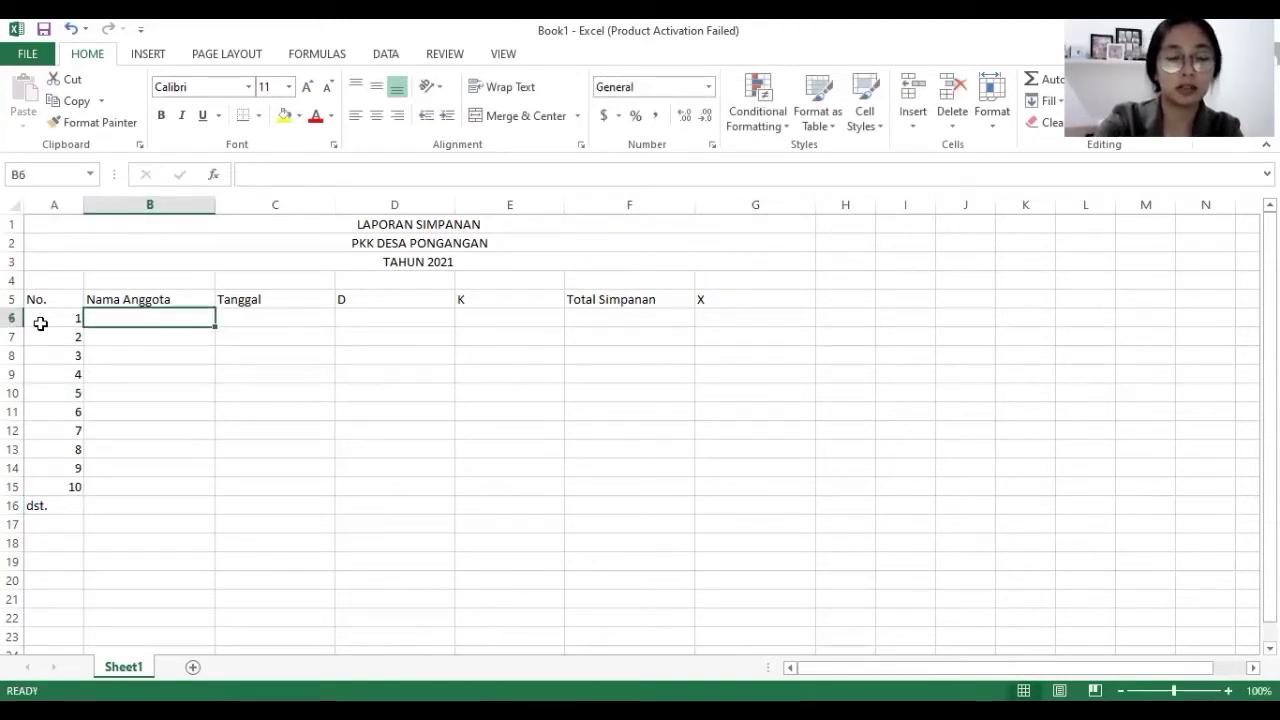
pyautogui.write('Jusu')
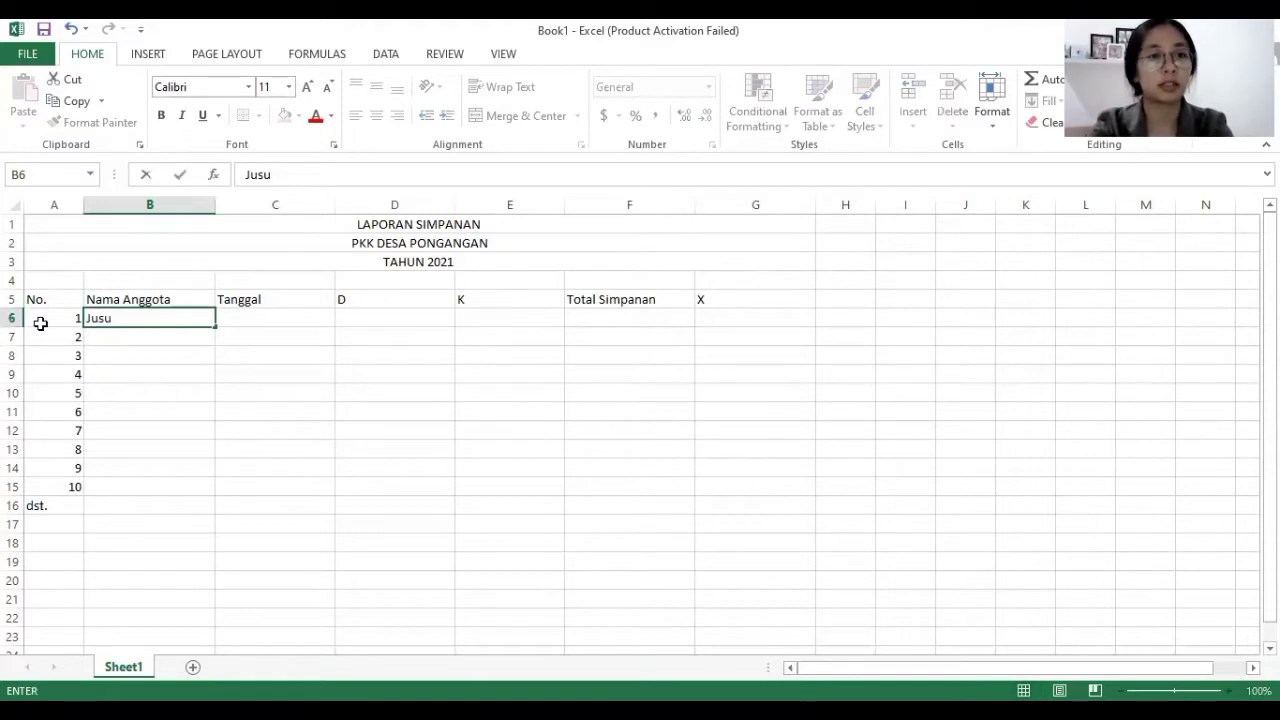
pyautogui.write('f')
pyautogui.press('Tab')
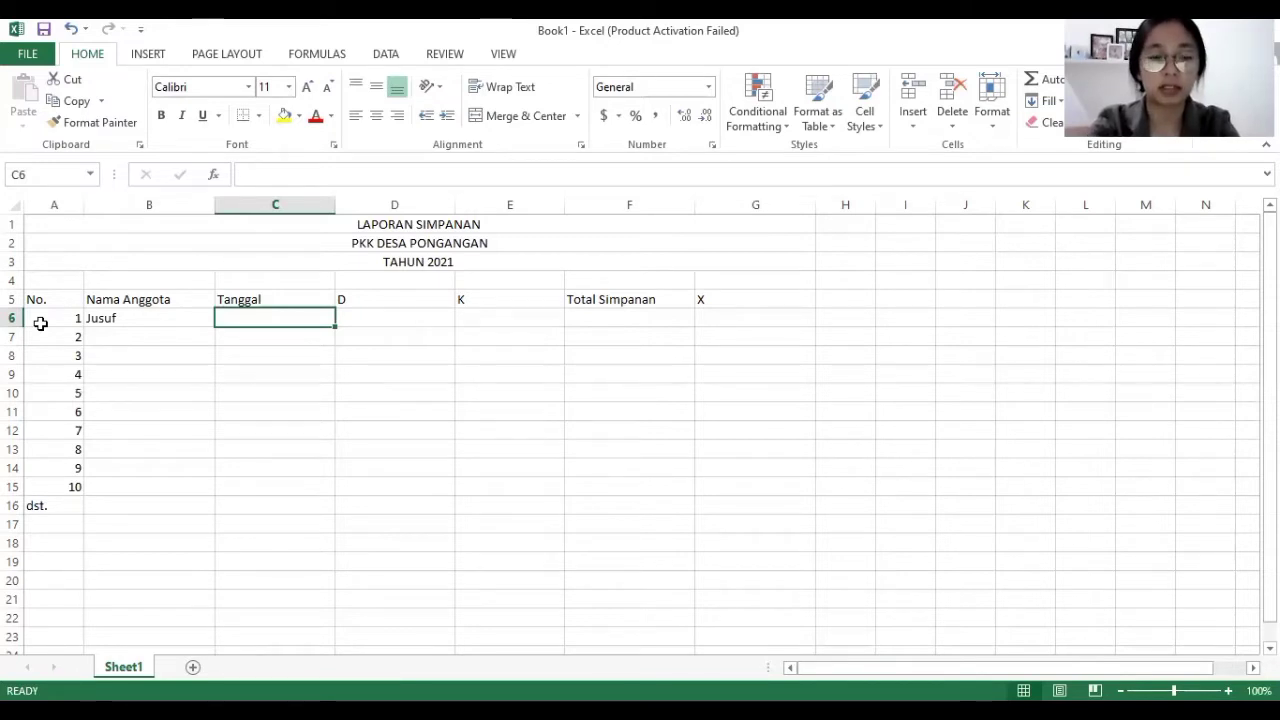
# Step: Enter the date "12 Juni 2021" in C6 for the first member
pyautogui.write('12')
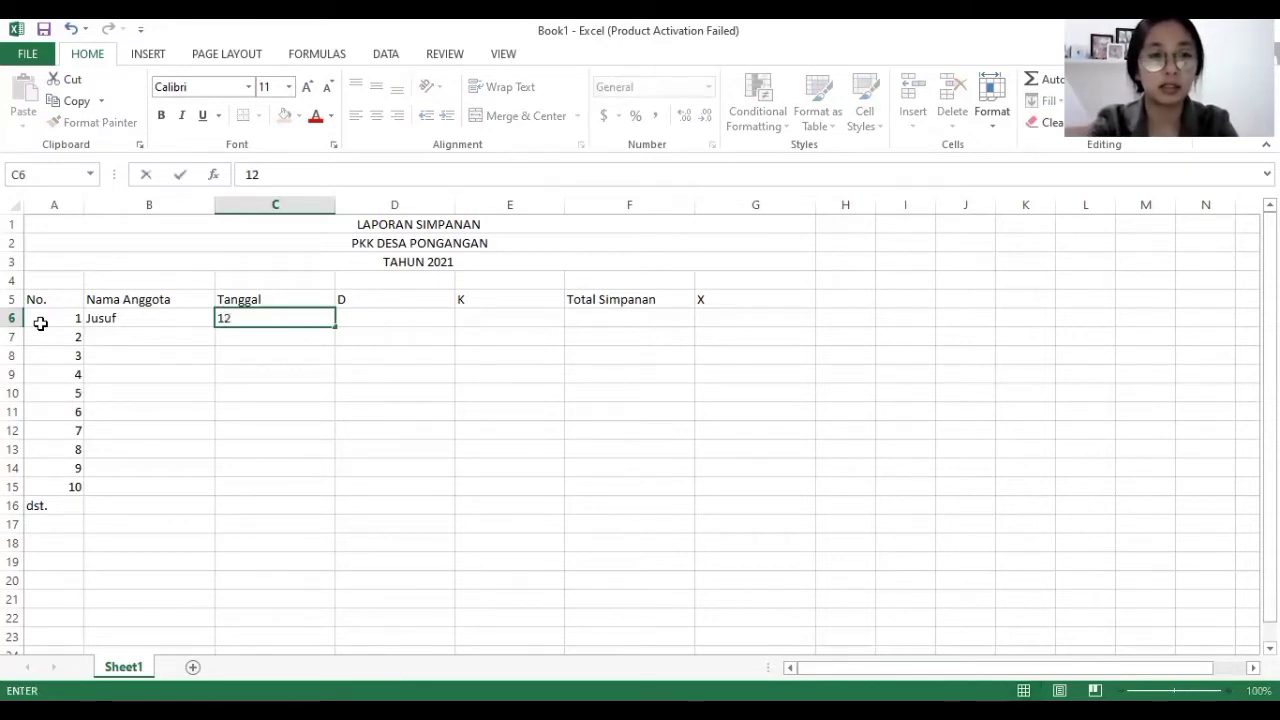
pyautogui.write(' Juni 2')
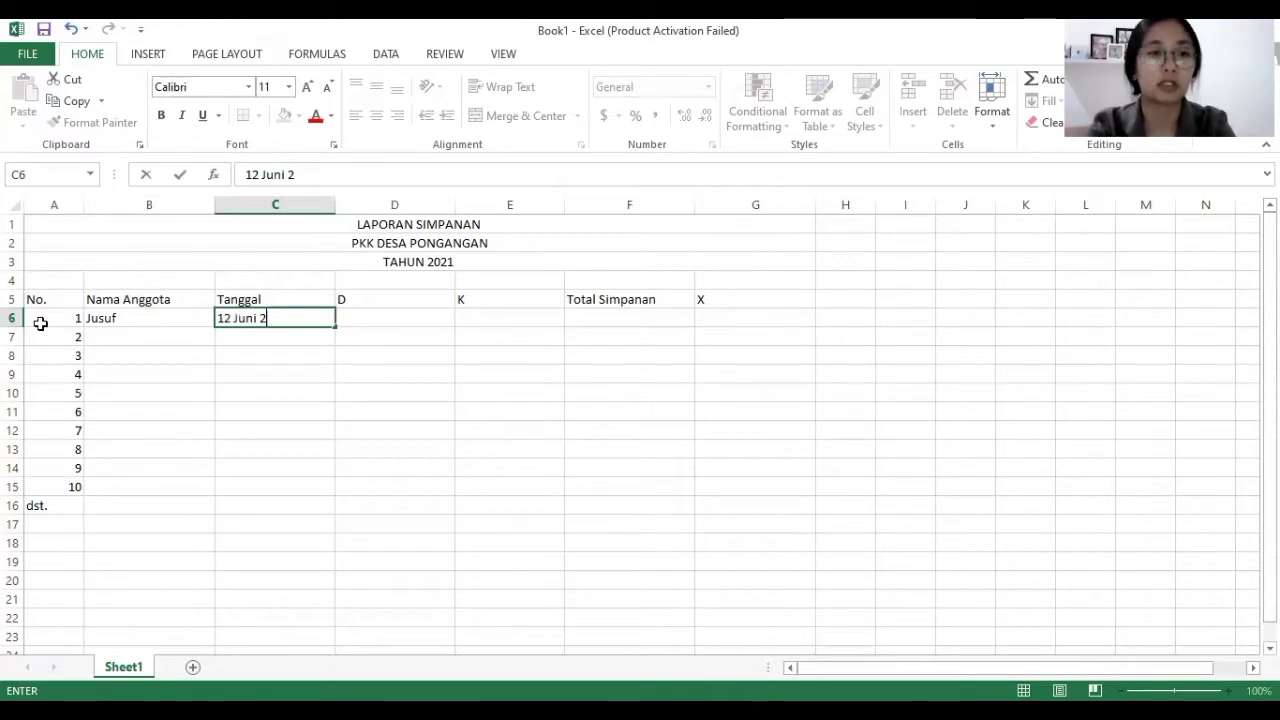
pyautogui.write('021')
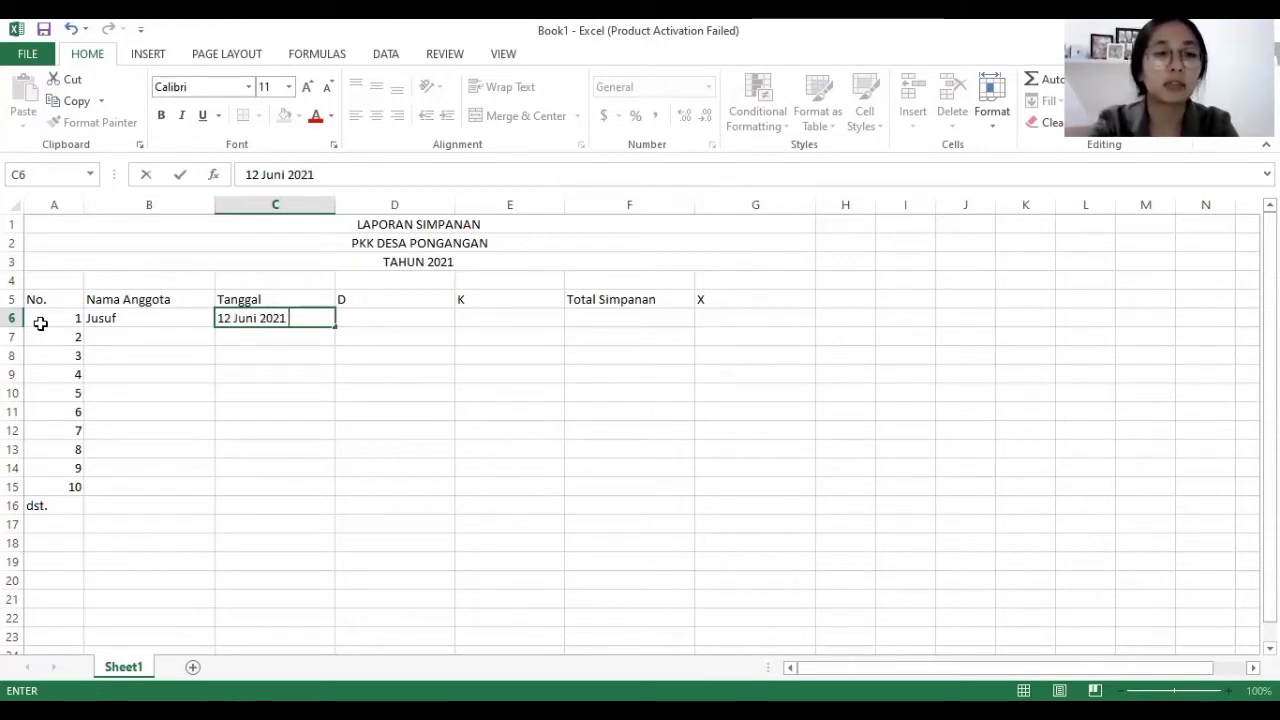
pyautogui.press('Tab')
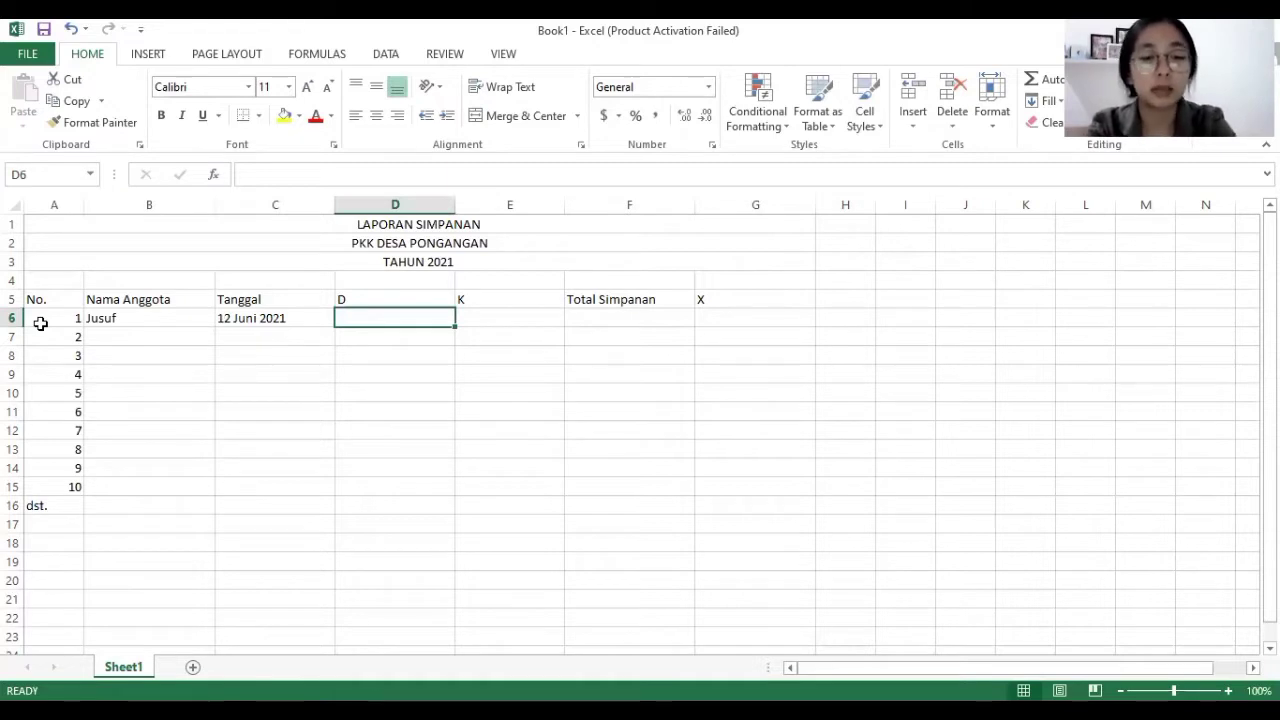
# Step: Enter 15000000 in D6 and "-" in E6 for the first member
pyautogui.write('15')
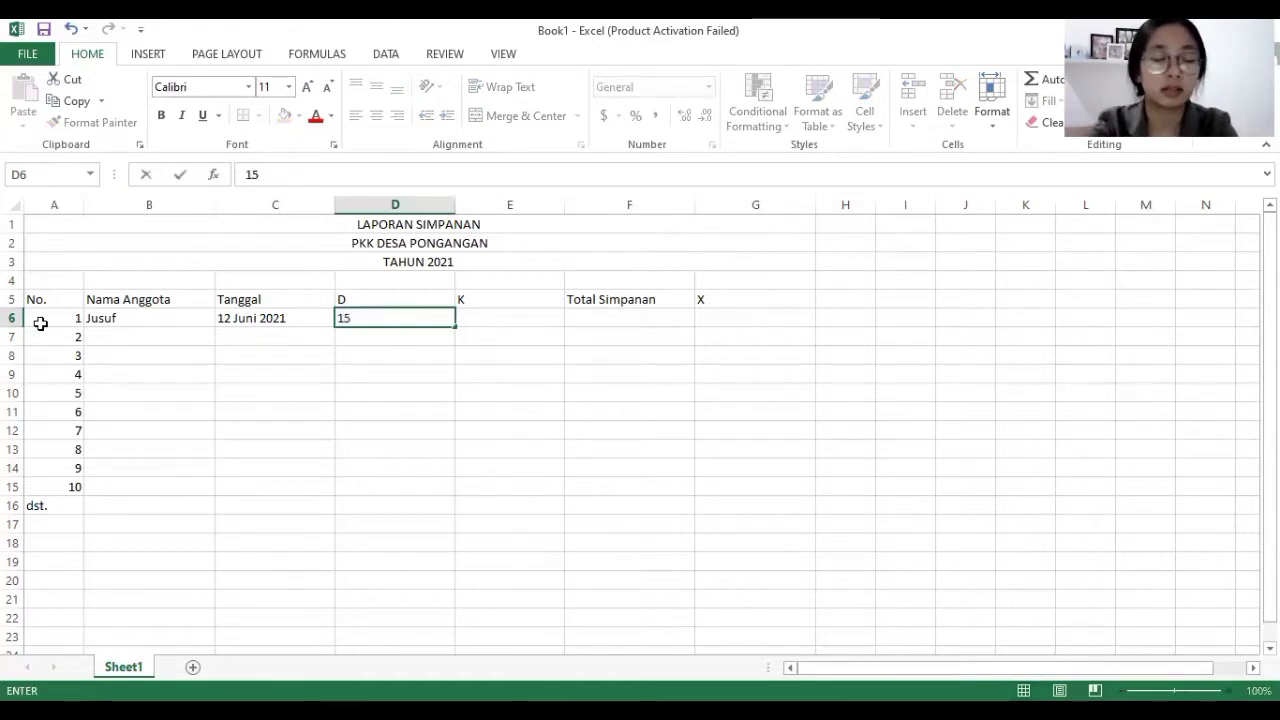
pyautogui.write('000000')
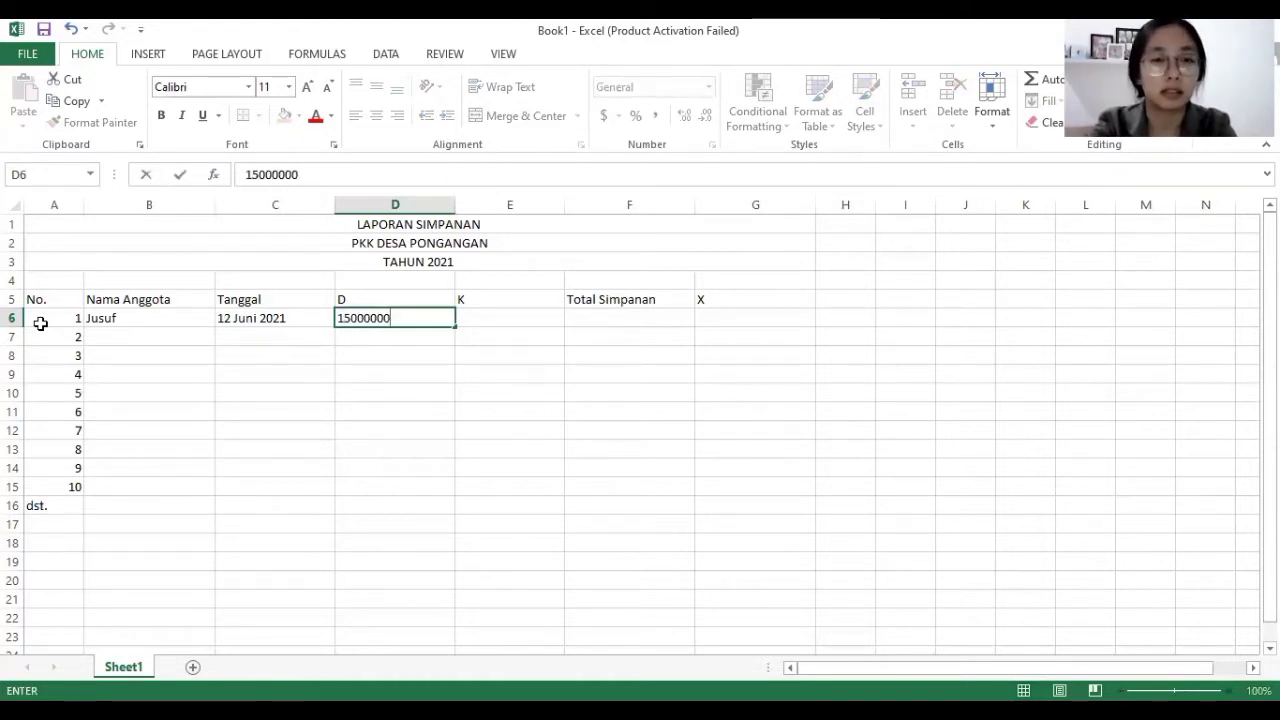
pyautogui.press('Tab')
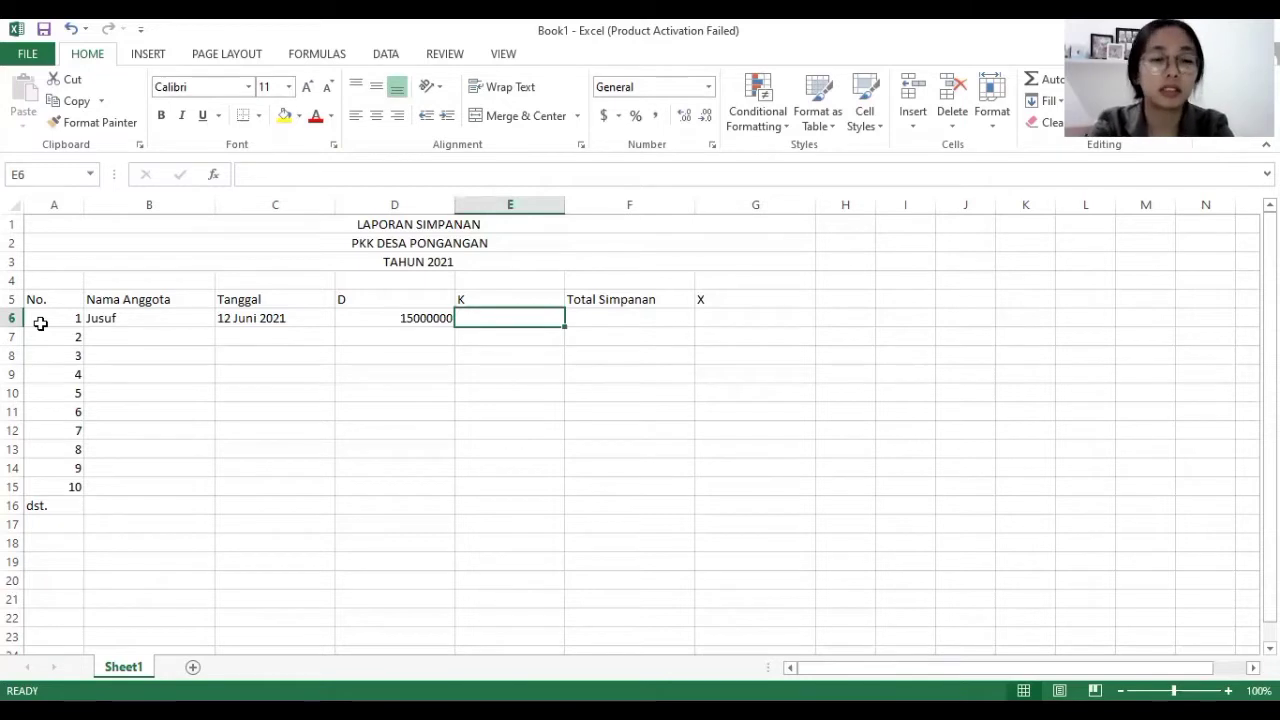
pyautogui.write('-')
pyautogui.press('Tab')
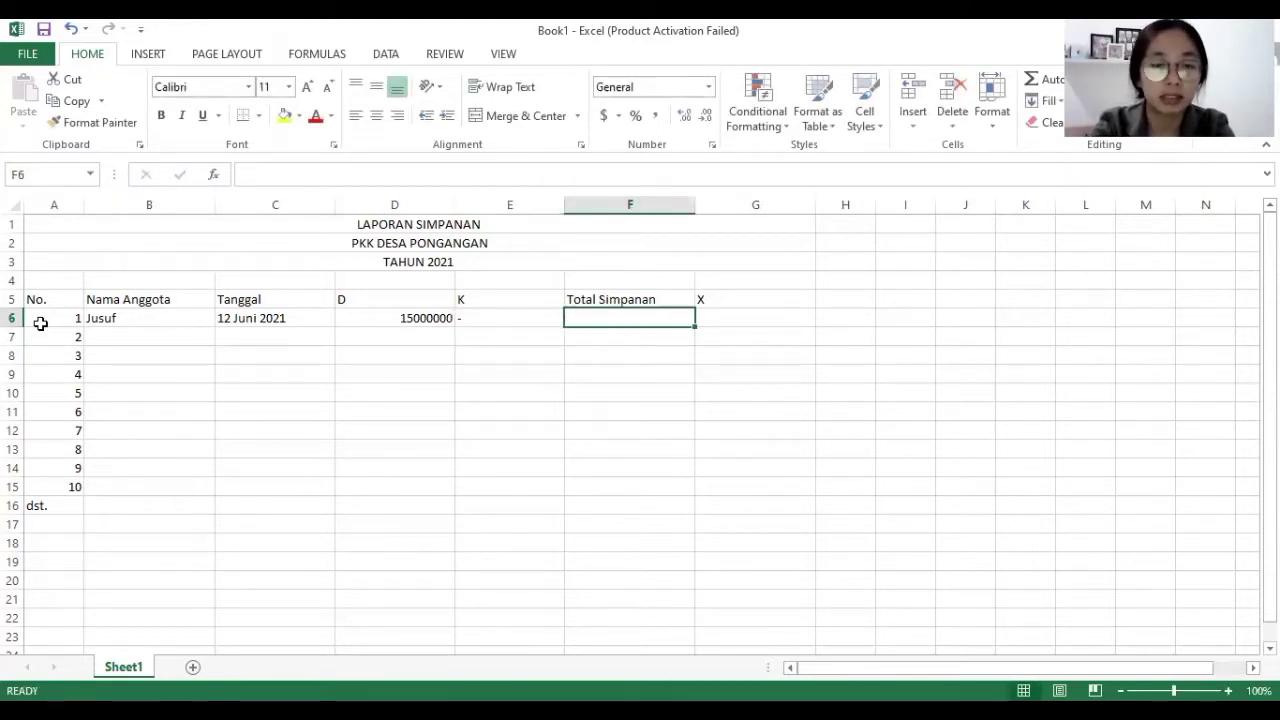
# Step: Enter the formula =SUM(D6:E6) in F6 and fill that cell with yellow
pyautogui.write('=')
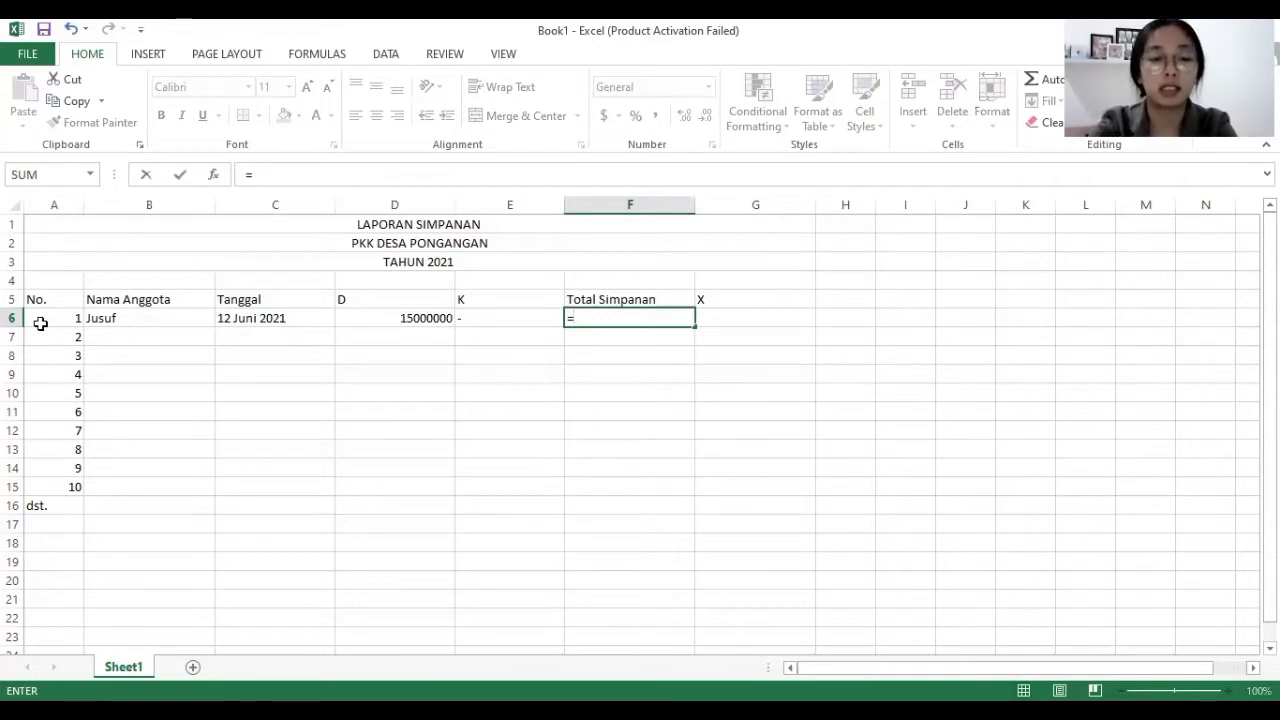
pyautogui.write('S')
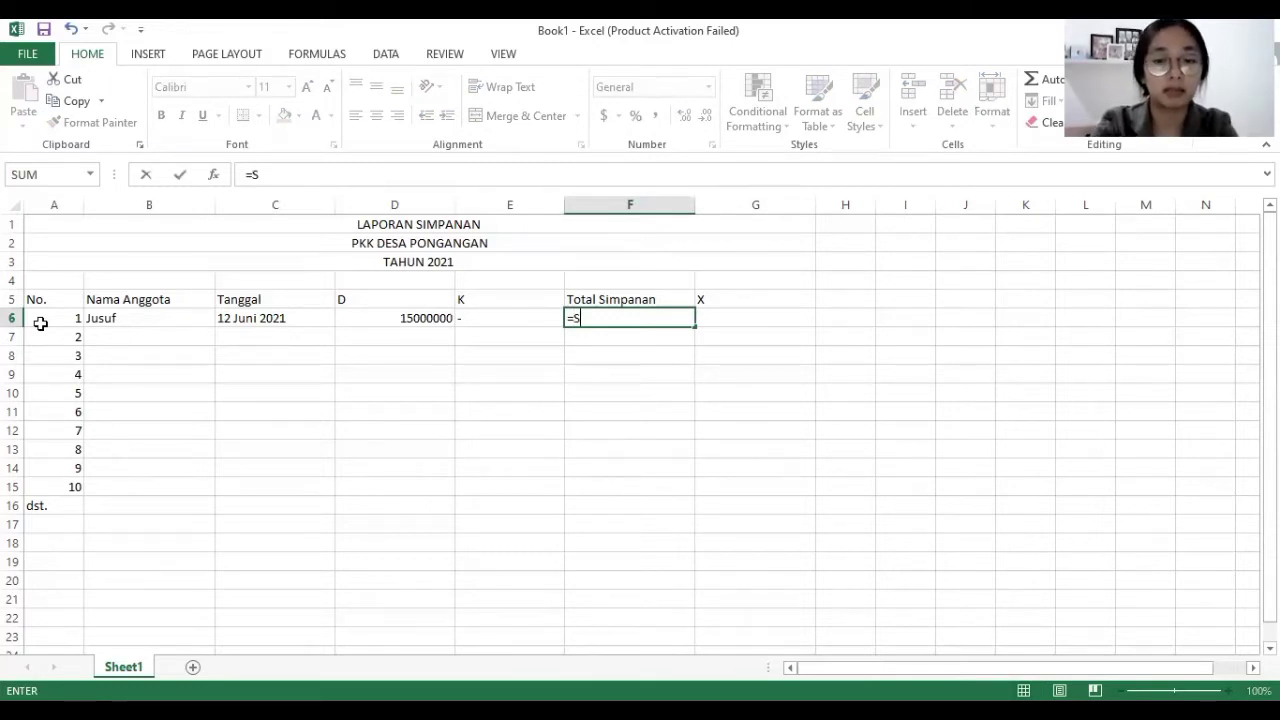
pyautogui.write('UM(')
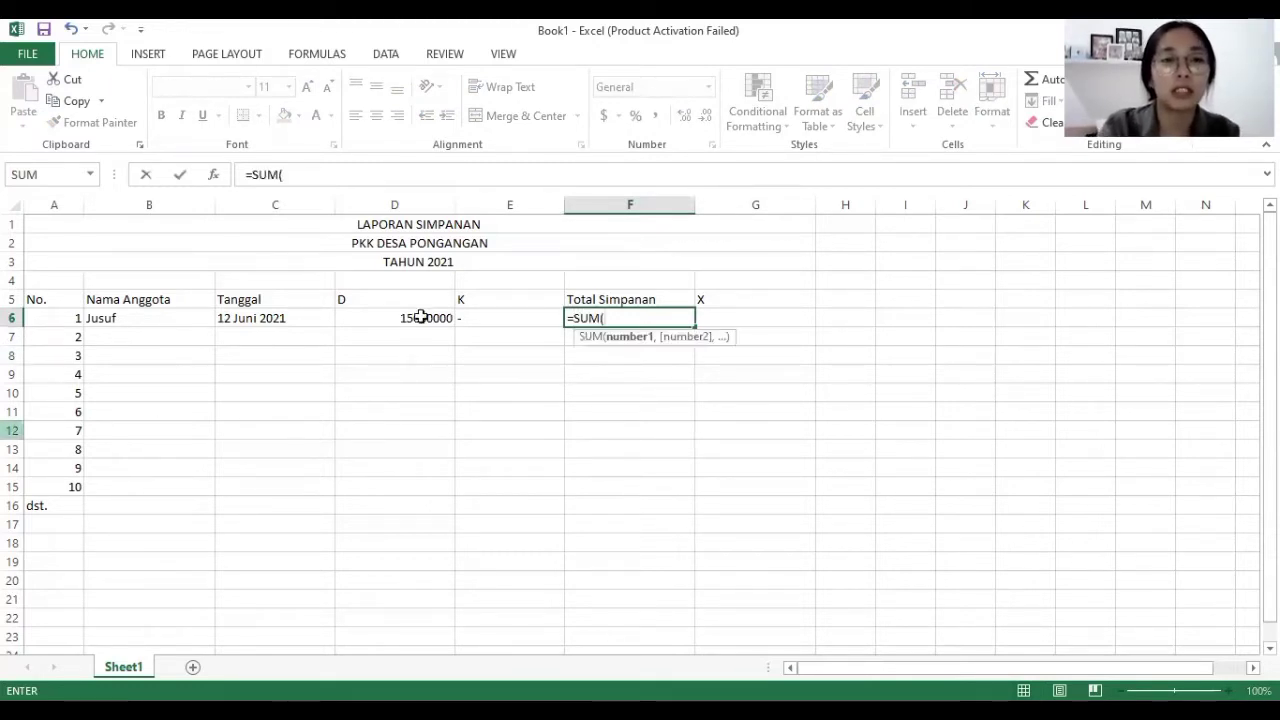
pyautogui.click(409, 317)
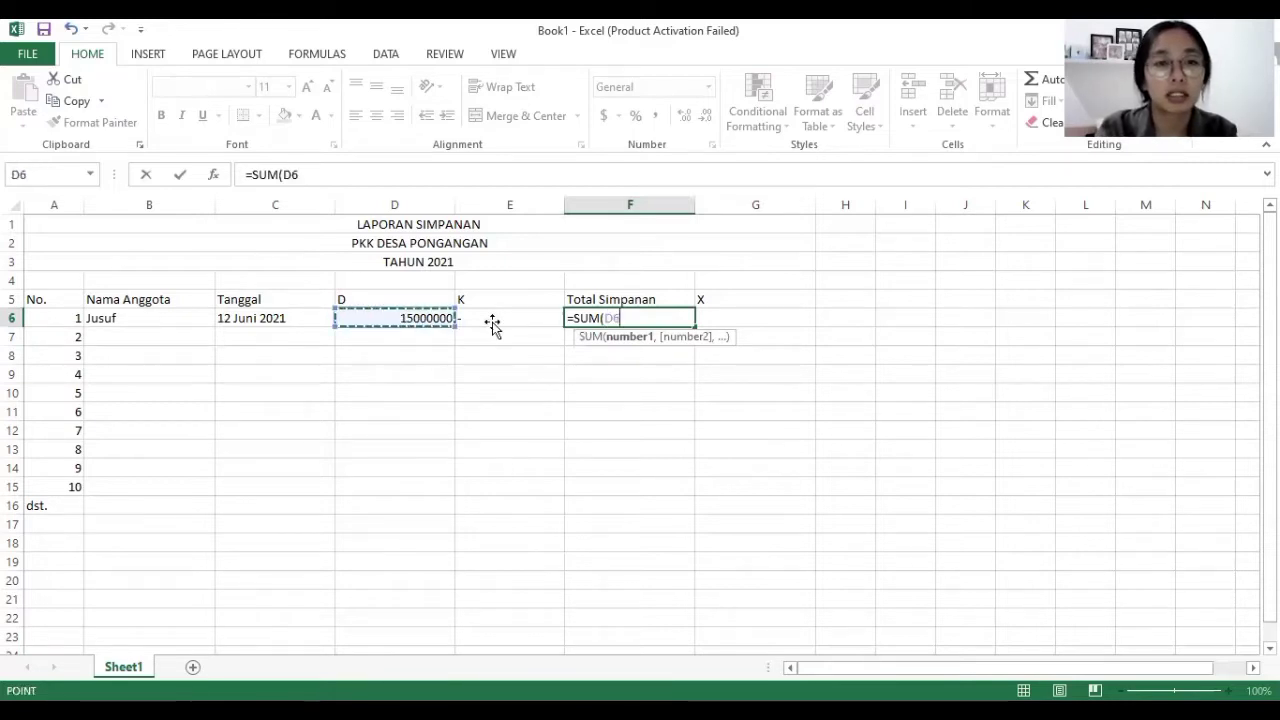
pyautogui.keyDown('shift'); pyautogui.click(493, 325); pyautogui.keyUp('shift')
pyautogui.write(')')
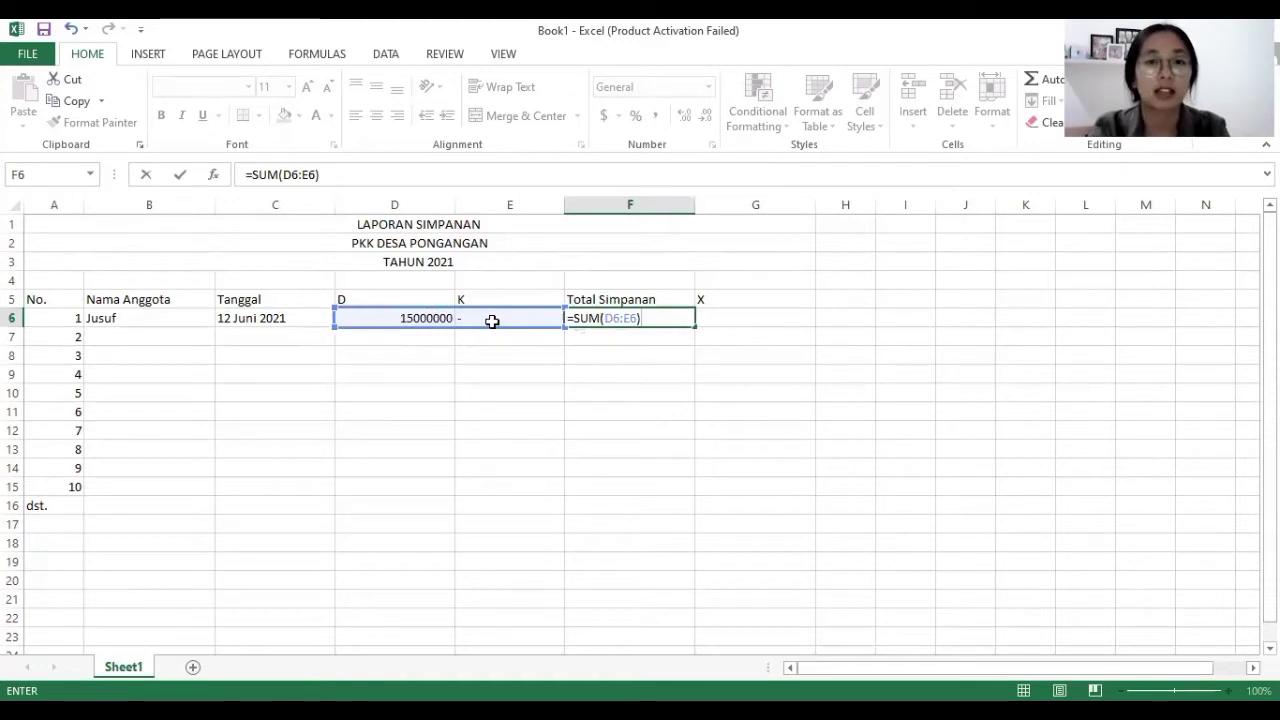
pyautogui.press('Return')
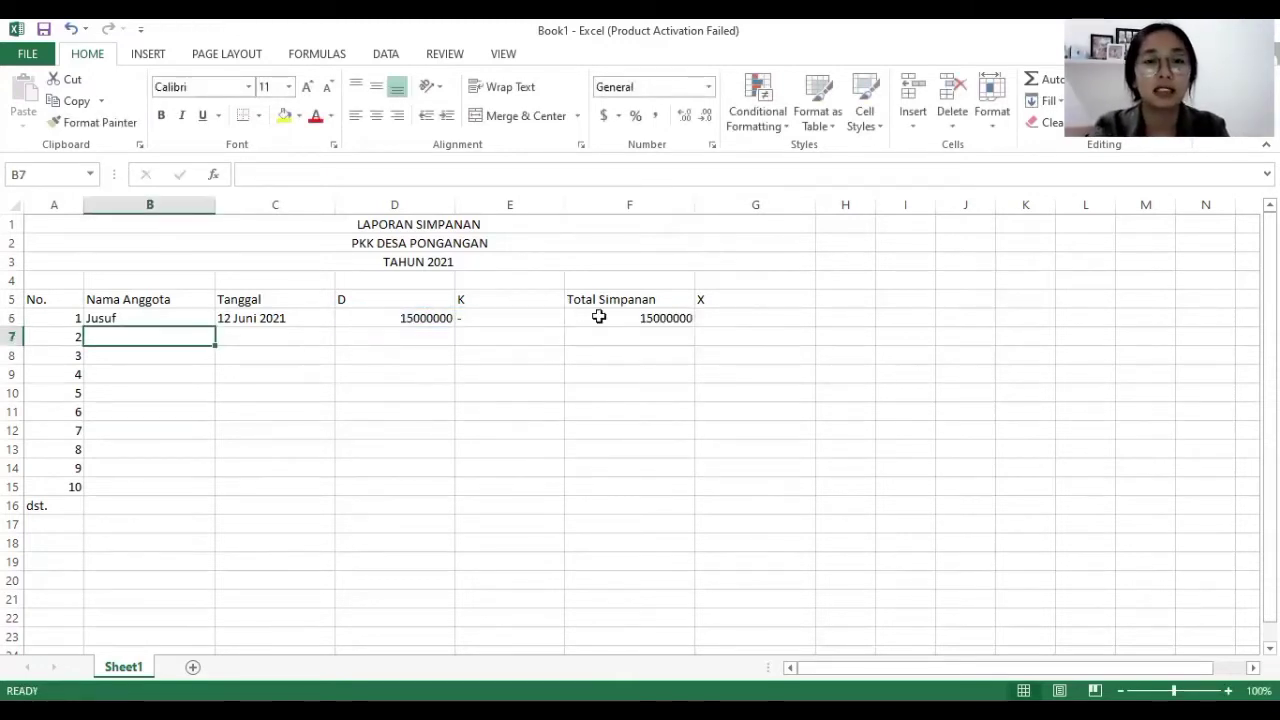
pyautogui.click(630, 320)
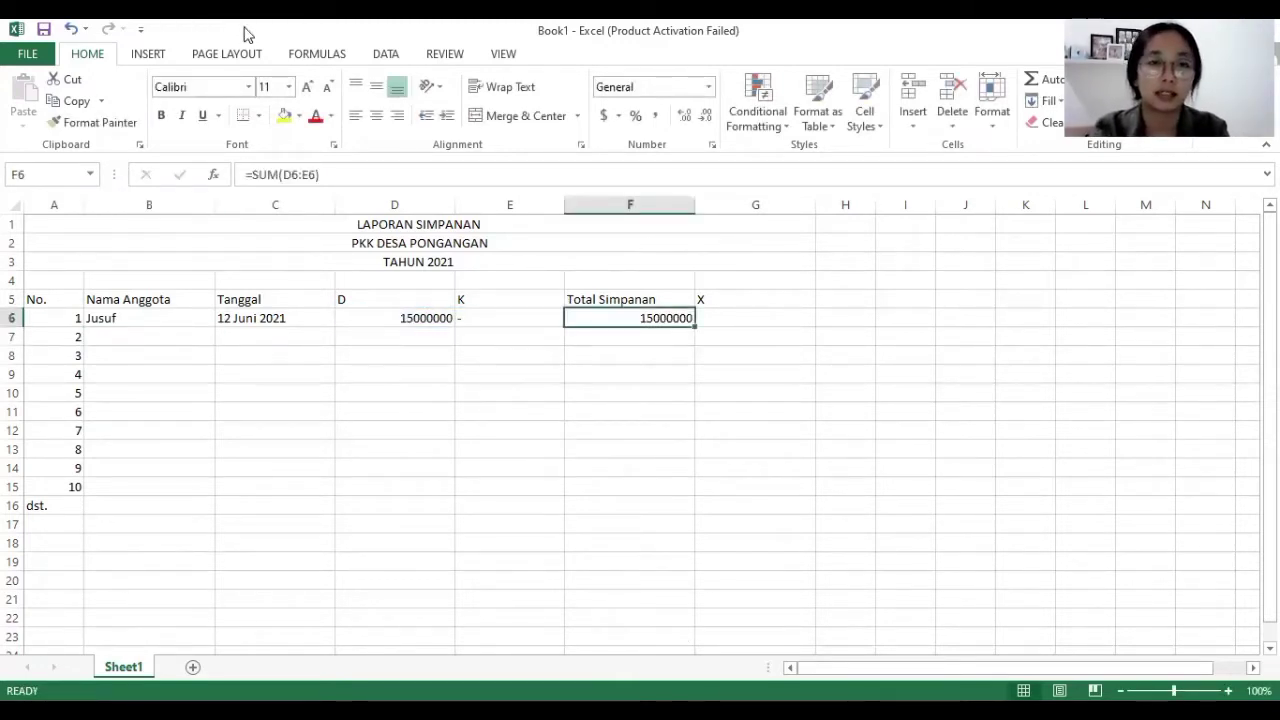
pyautogui.click(284, 115)
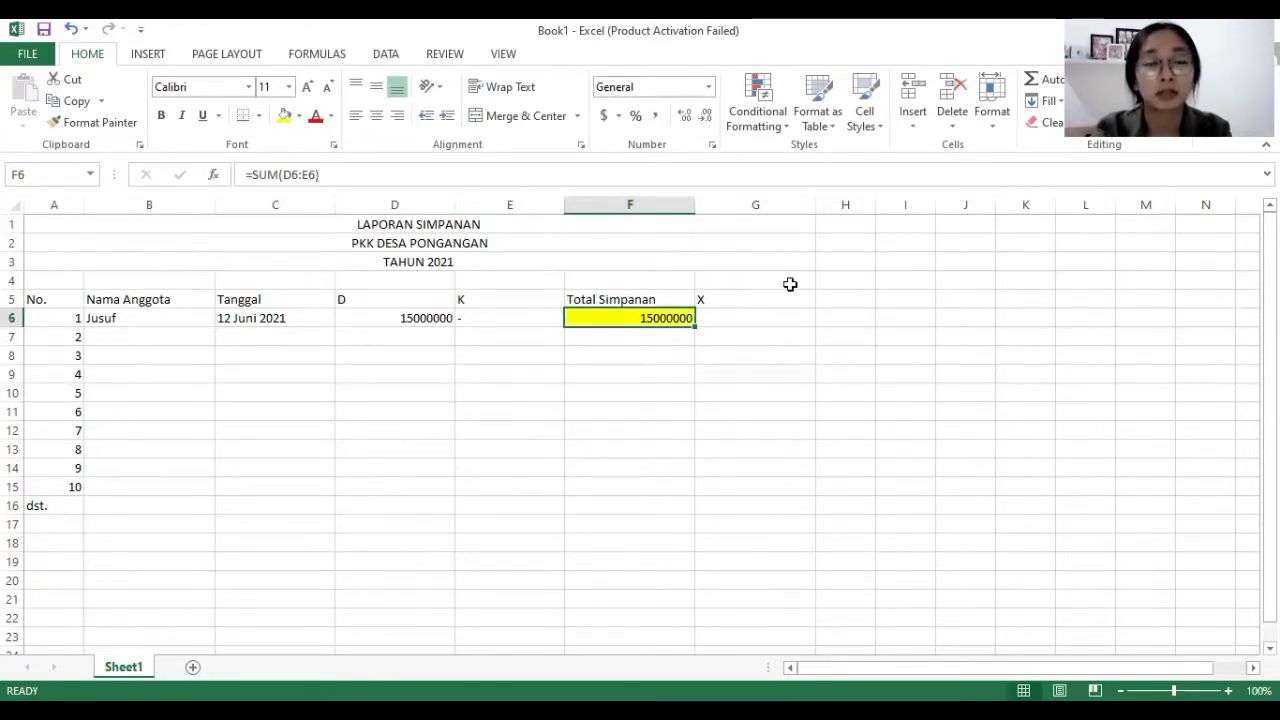
# Step: Enter the formula =F6*1.5% in G6 for the first member, under the X heading
pyautogui.click(760, 316)
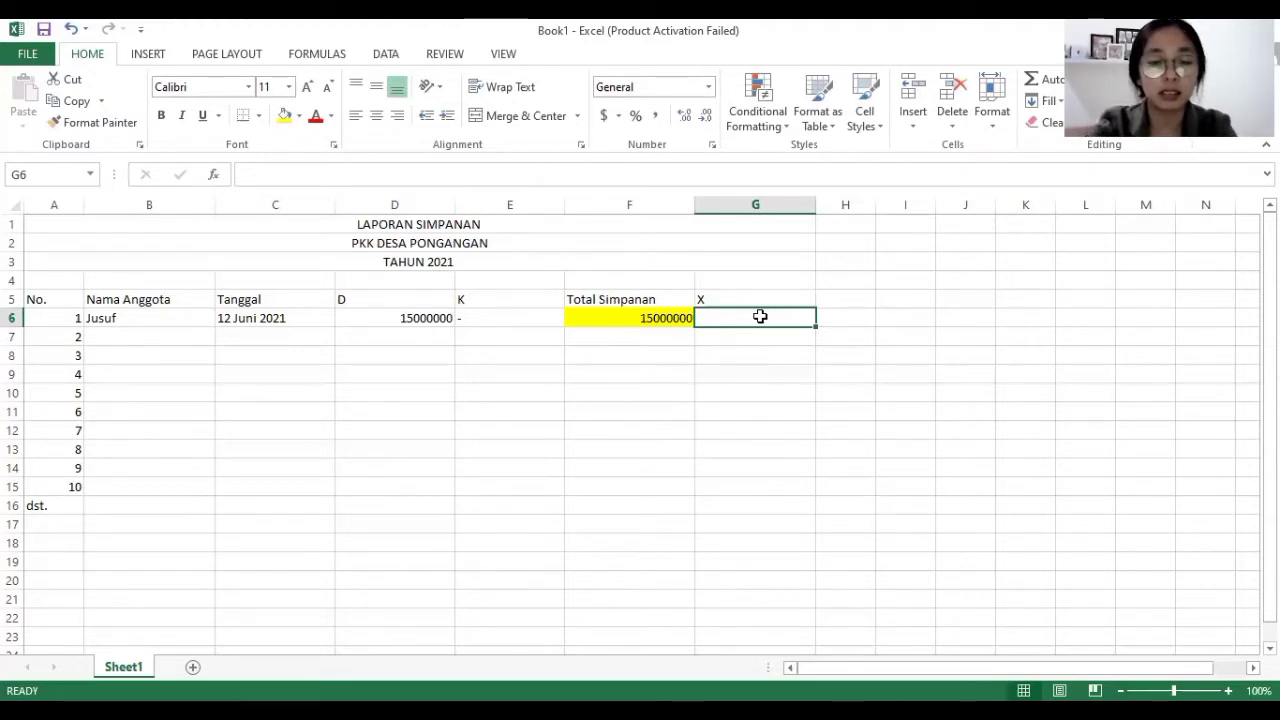
pyautogui.write('=')
pyautogui.press('Right')
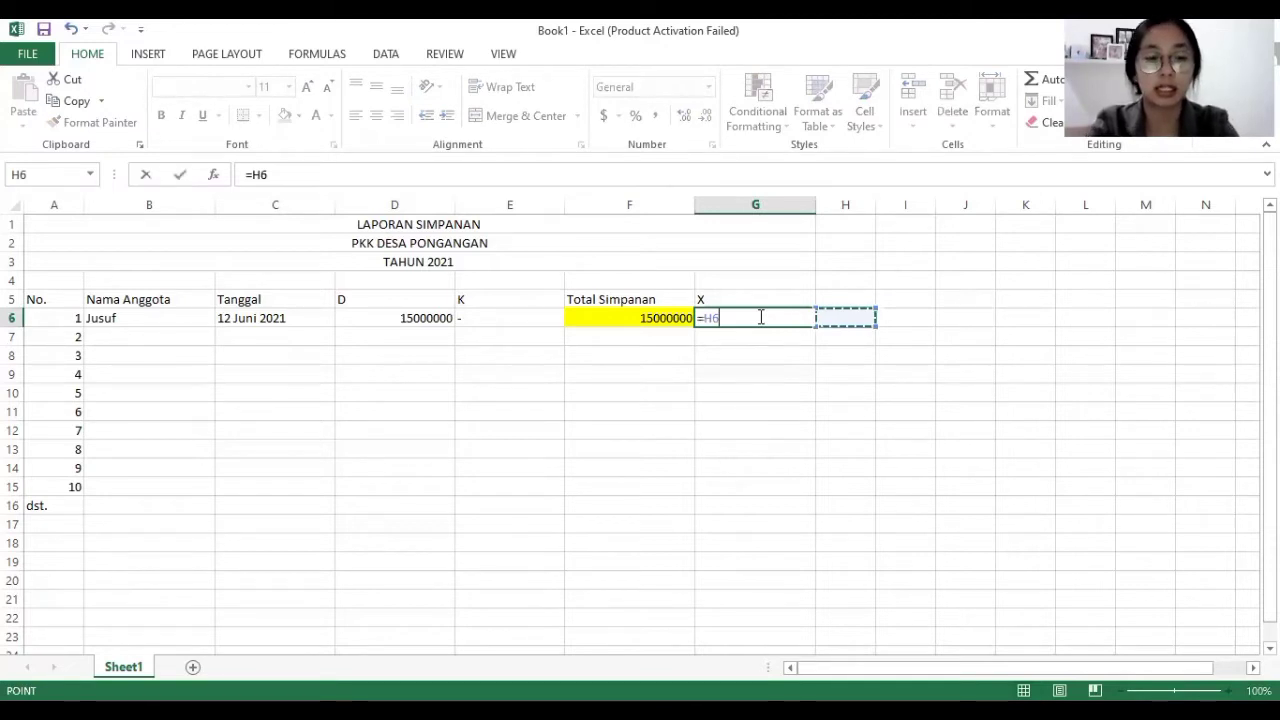
pyautogui.press('BackSpace')
pyautogui.press('BackSpace')
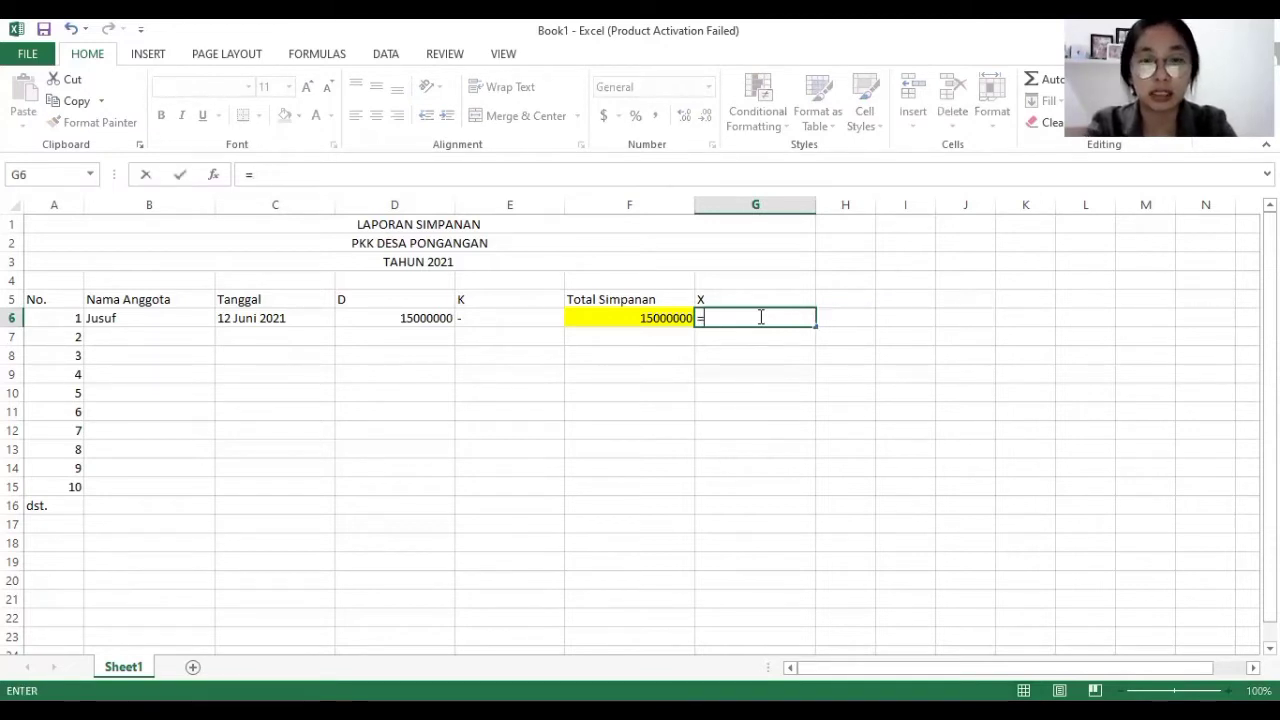
pyautogui.click(659, 320)
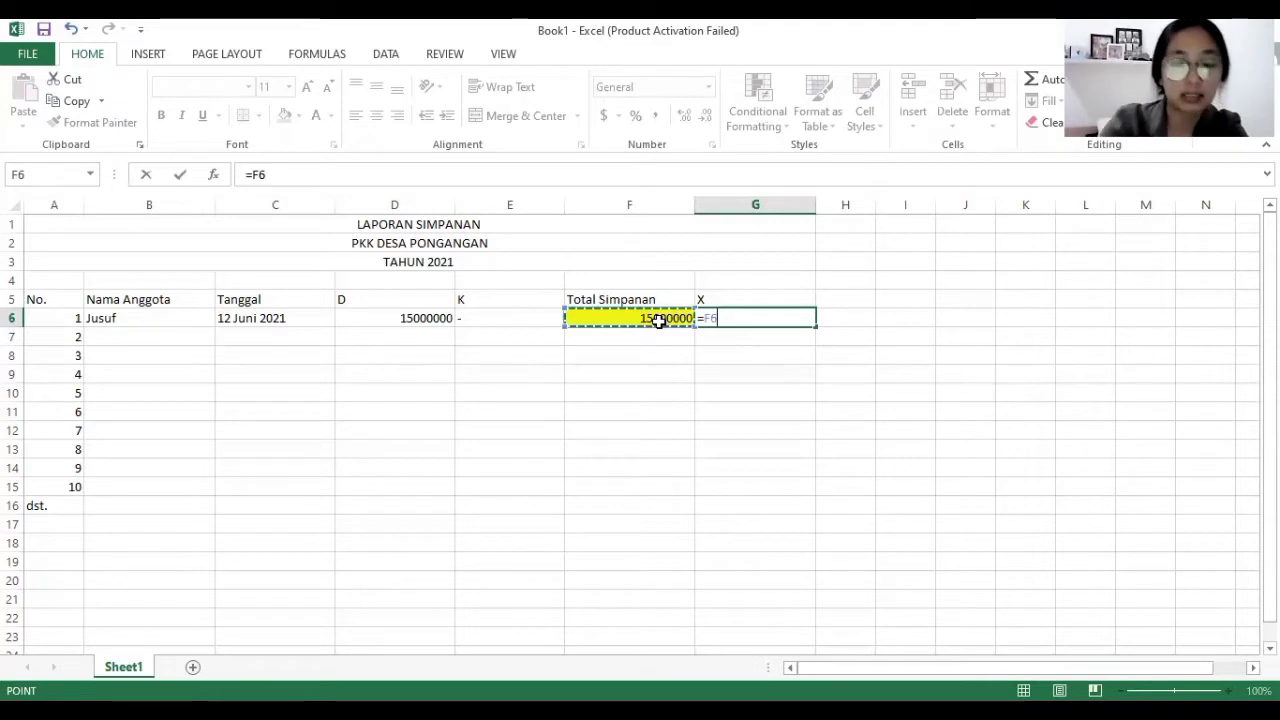
pyautogui.write('*1.')
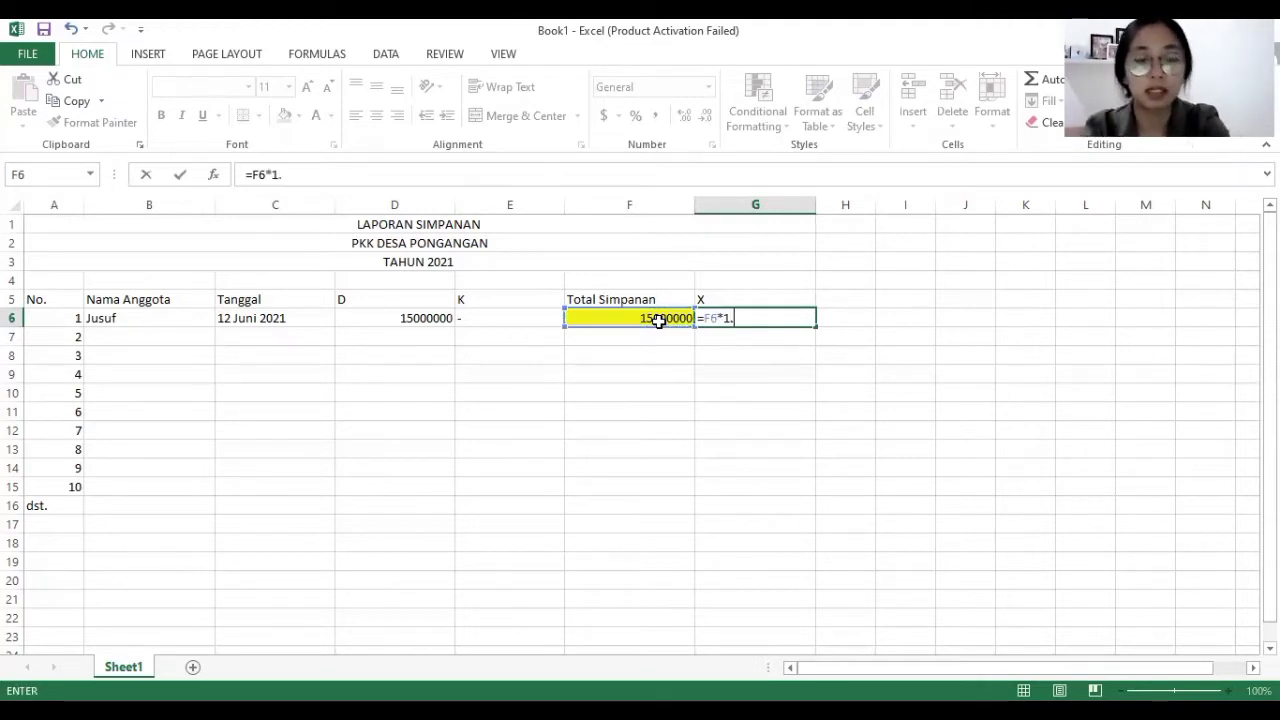
pyautogui.write('5%')
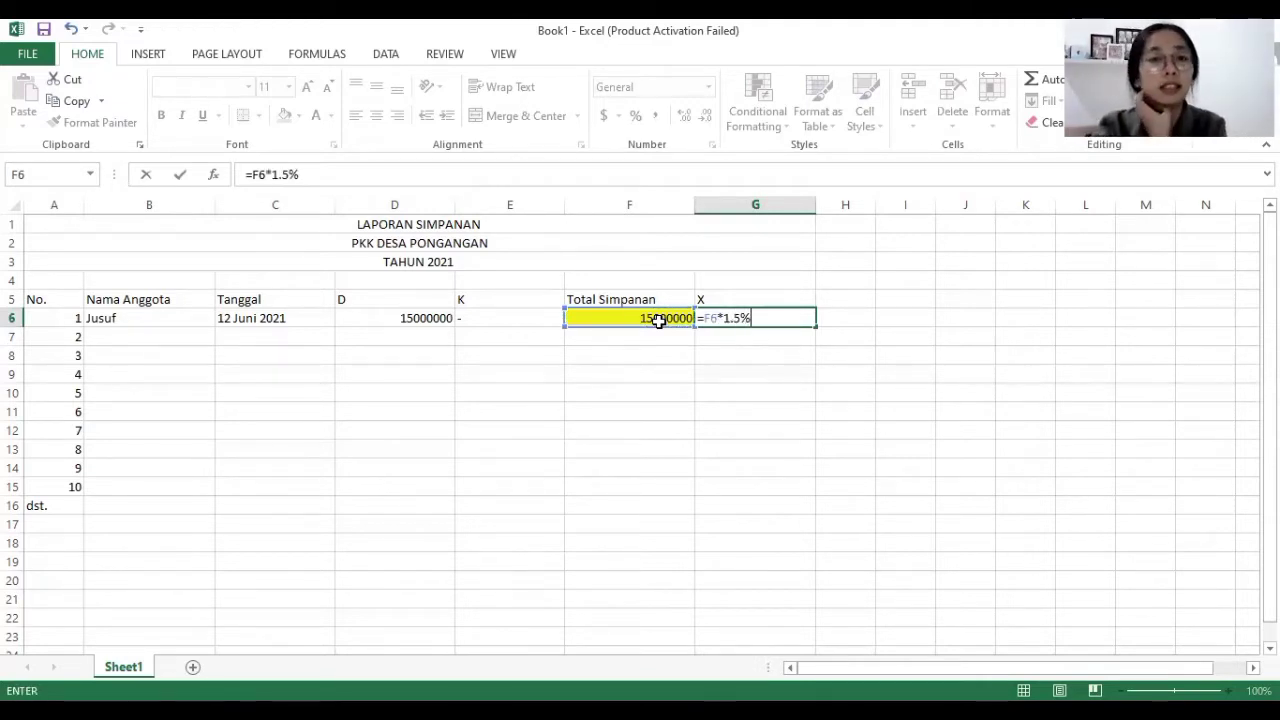
pyautogui.press('Return')
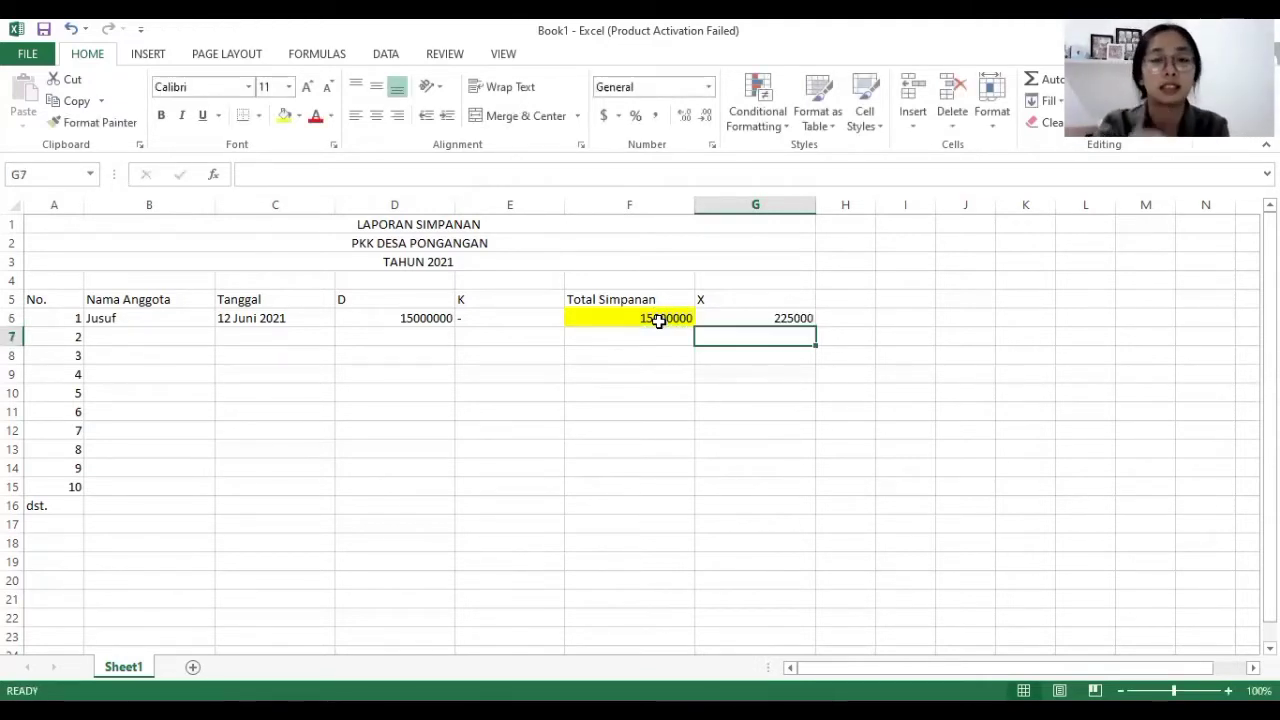
# Step: Fill cell G6 with the orange theme colour
pyautogui.click(765, 318)
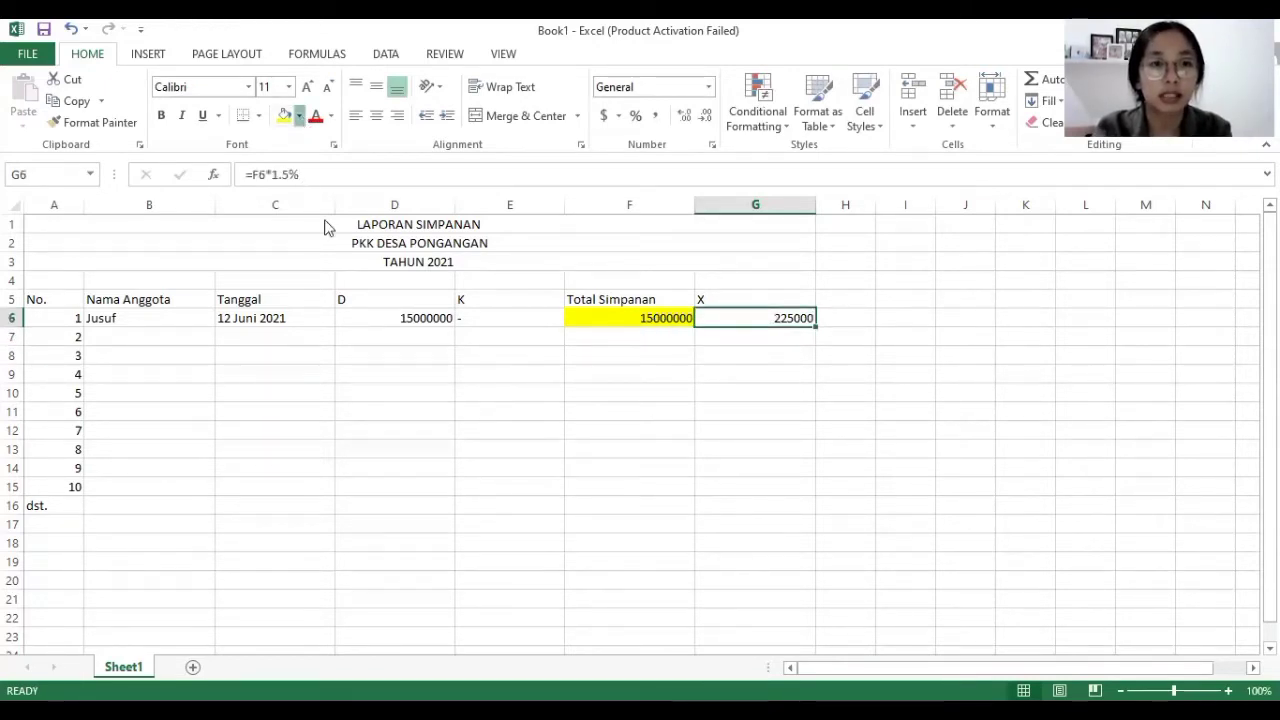
pyautogui.click(298, 115)
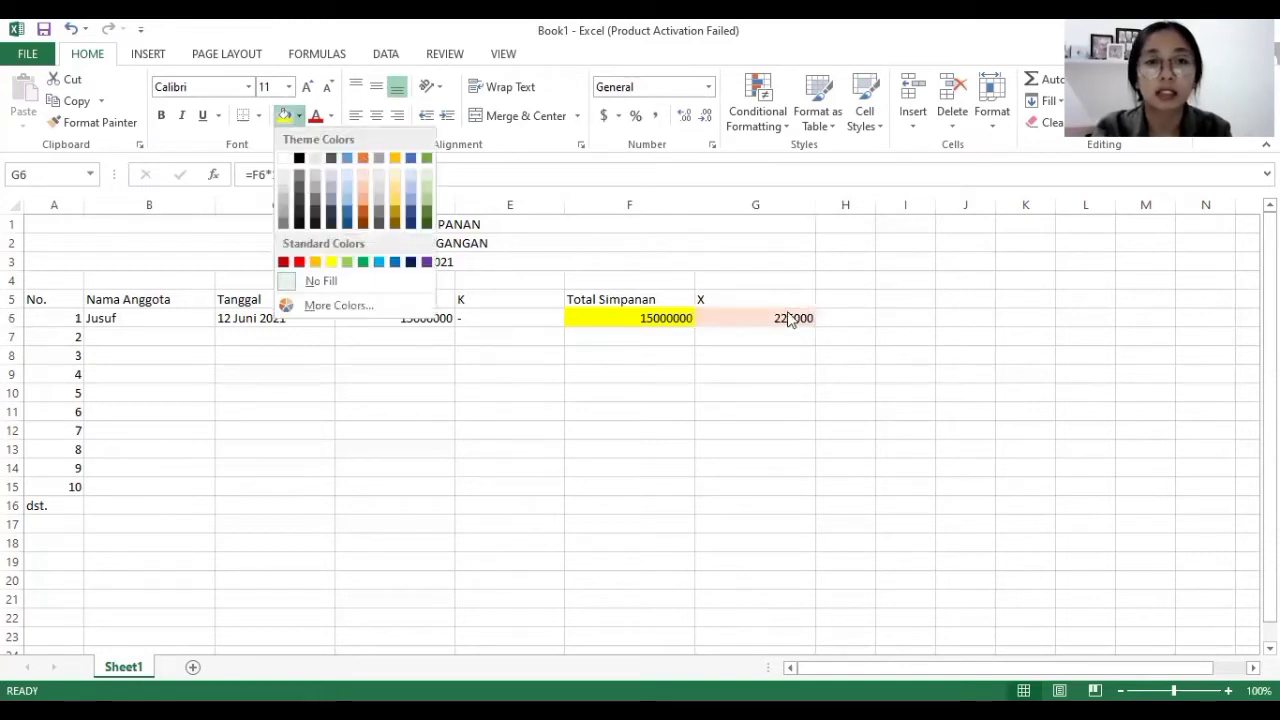
pyautogui.click(365, 161)
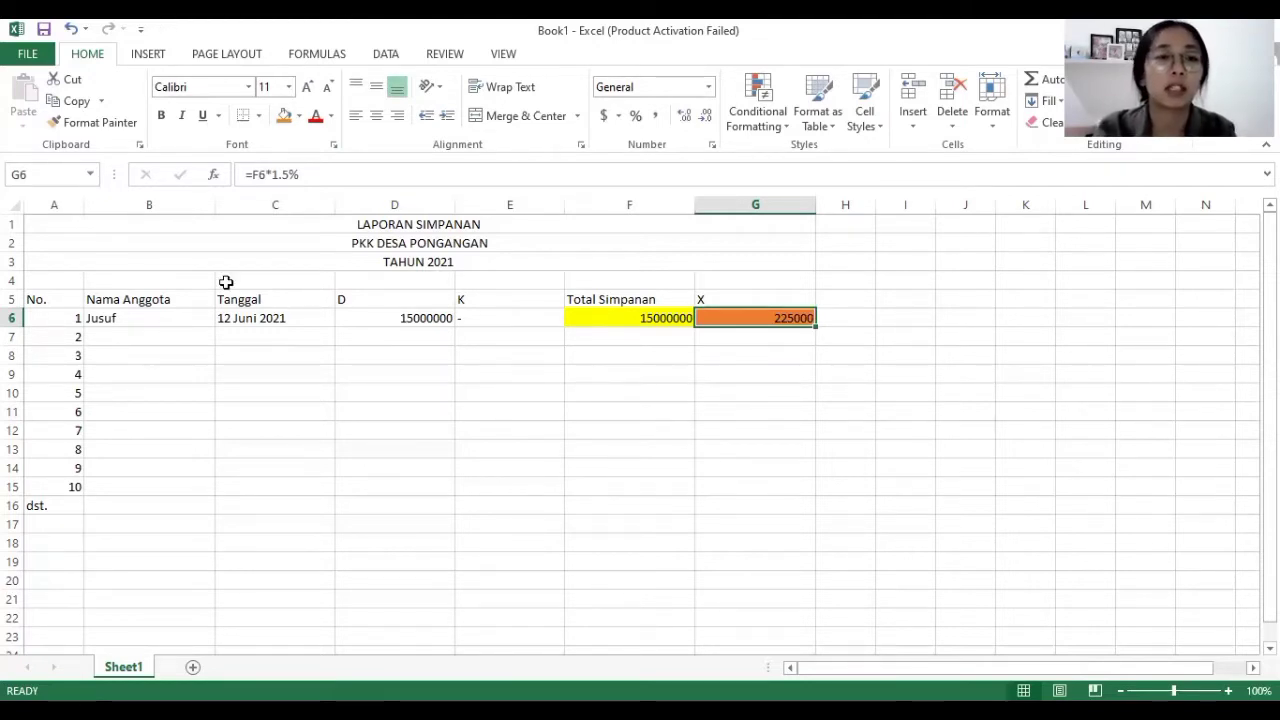
# Step: Enter the second member's name in B7 and the date "10 Juli 2021" in C7
pyautogui.click(127, 339)
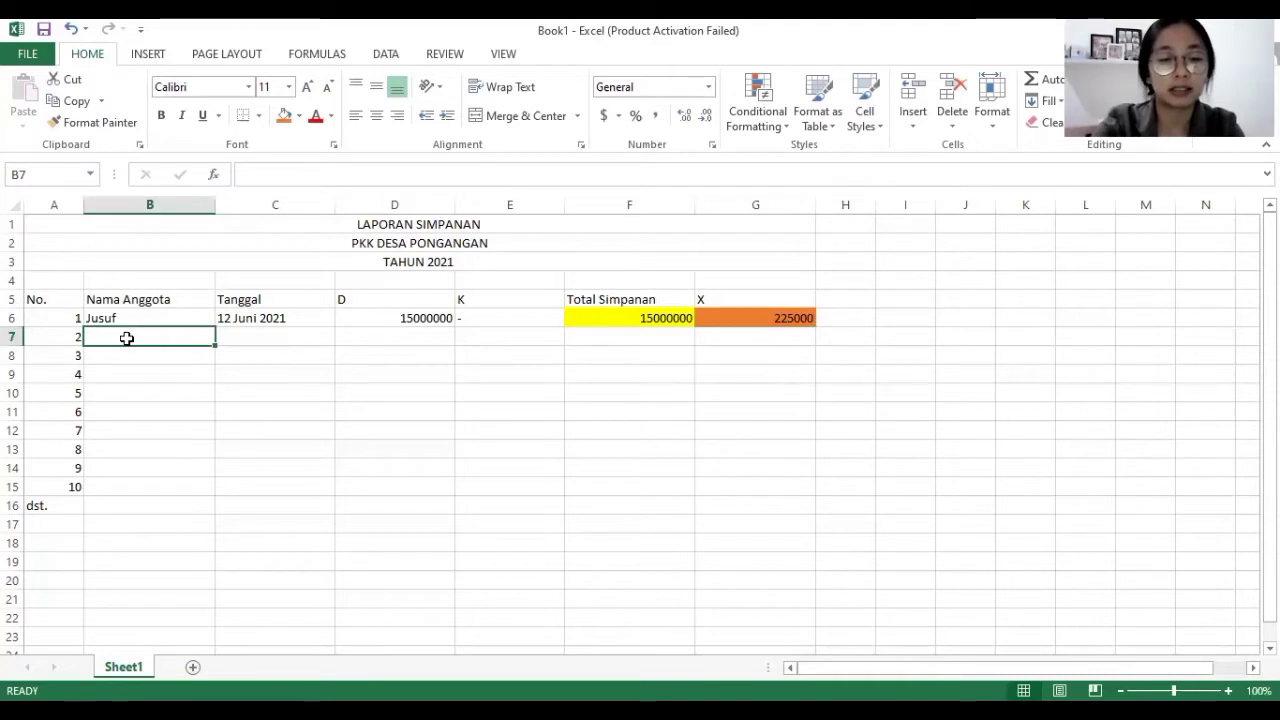
pyautogui.write('Ste')
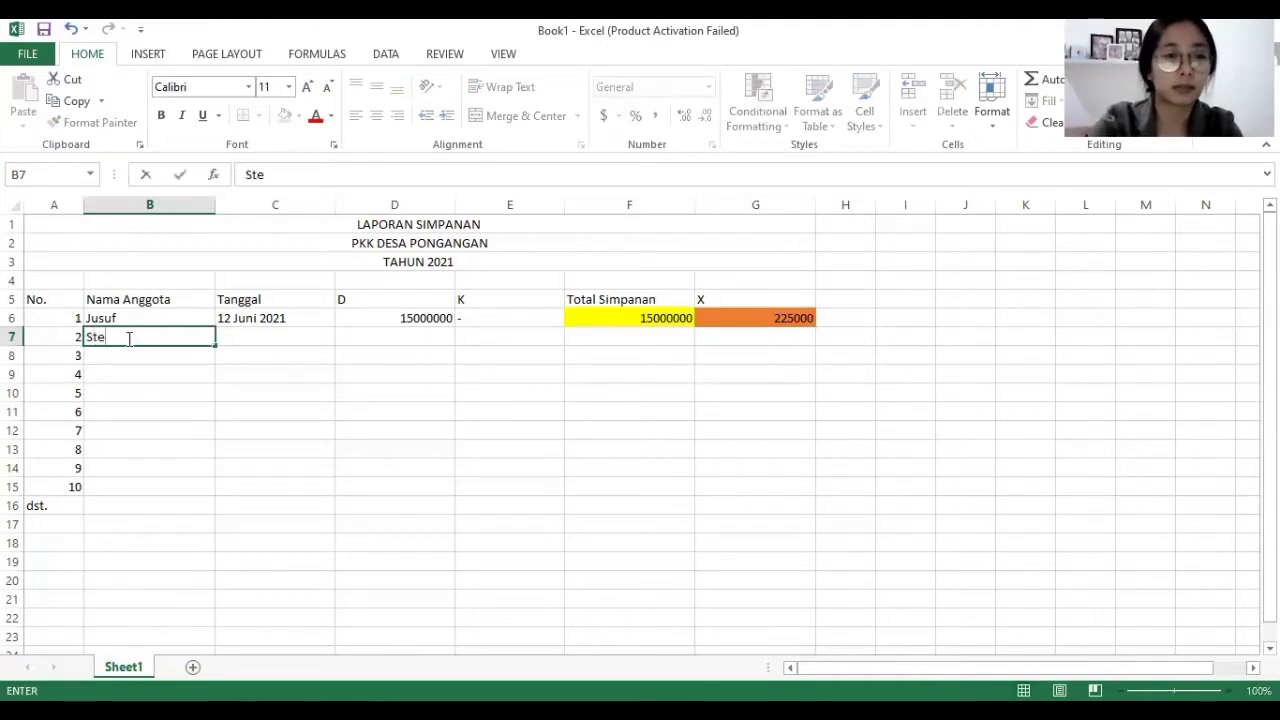
pyautogui.write('fika')
pyautogui.press('Tab')
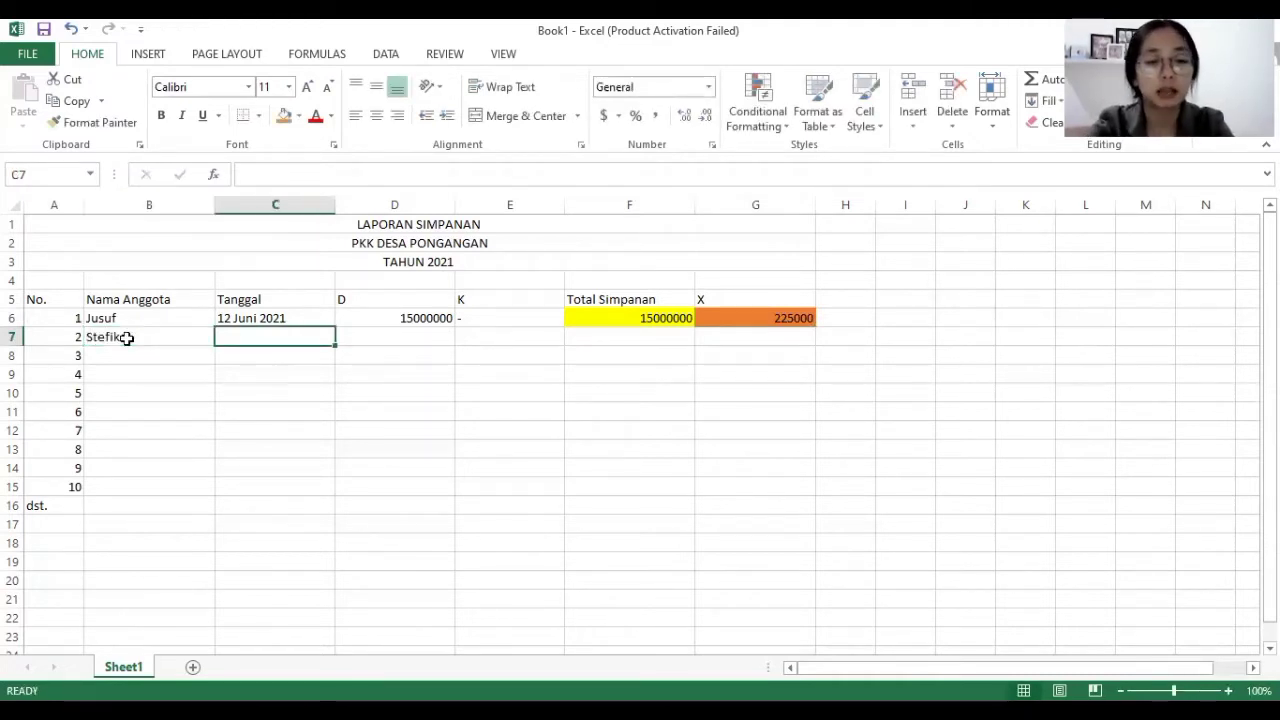
pyautogui.write('1')
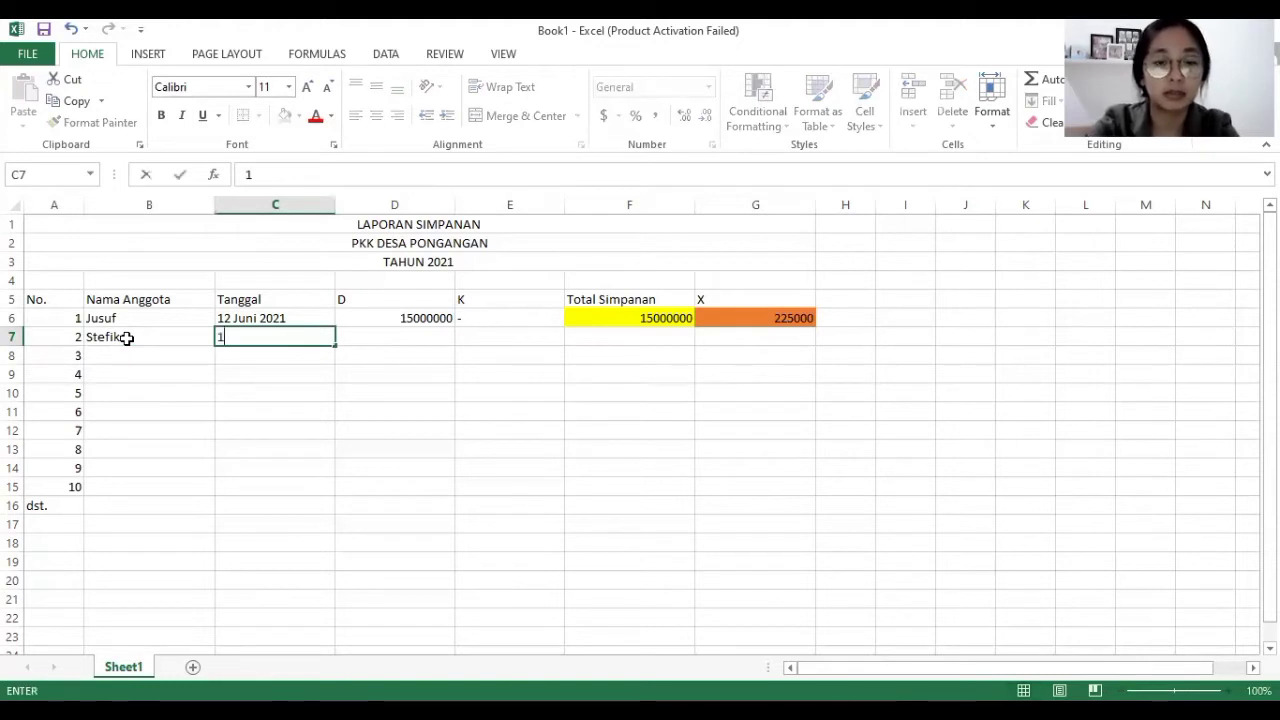
pyautogui.write('0 Jul')
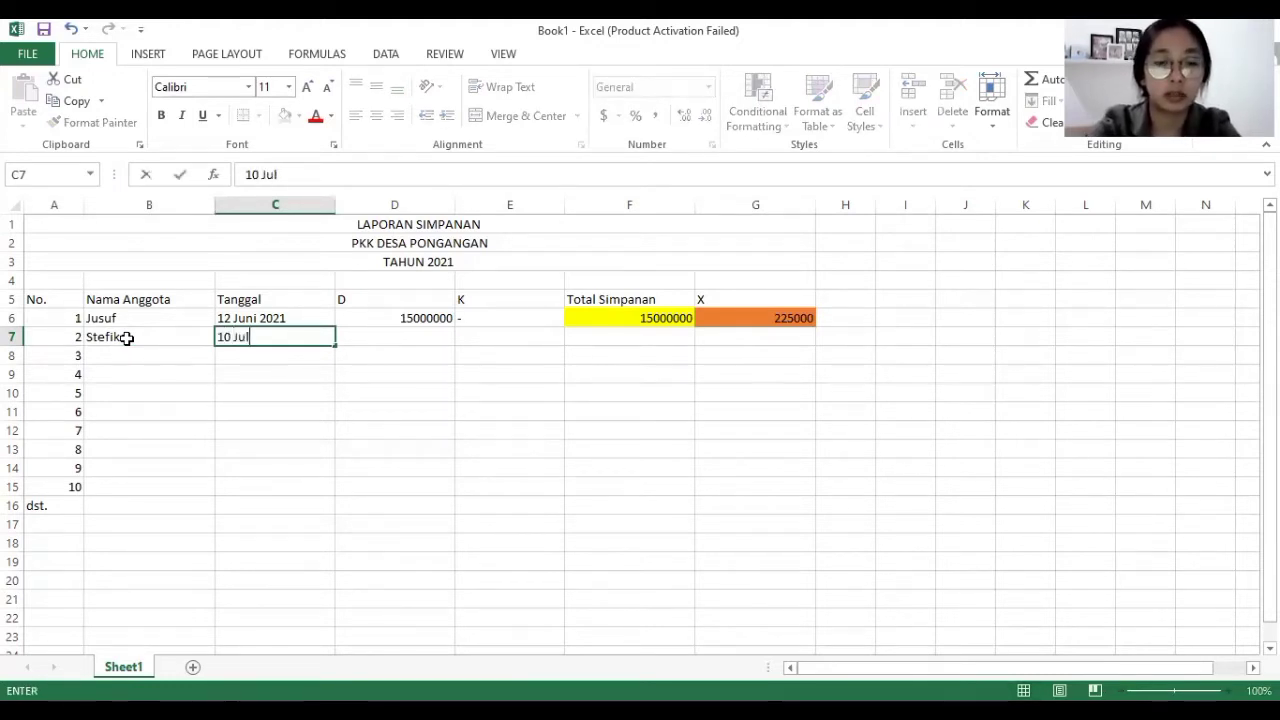
pyautogui.write('i 2021')
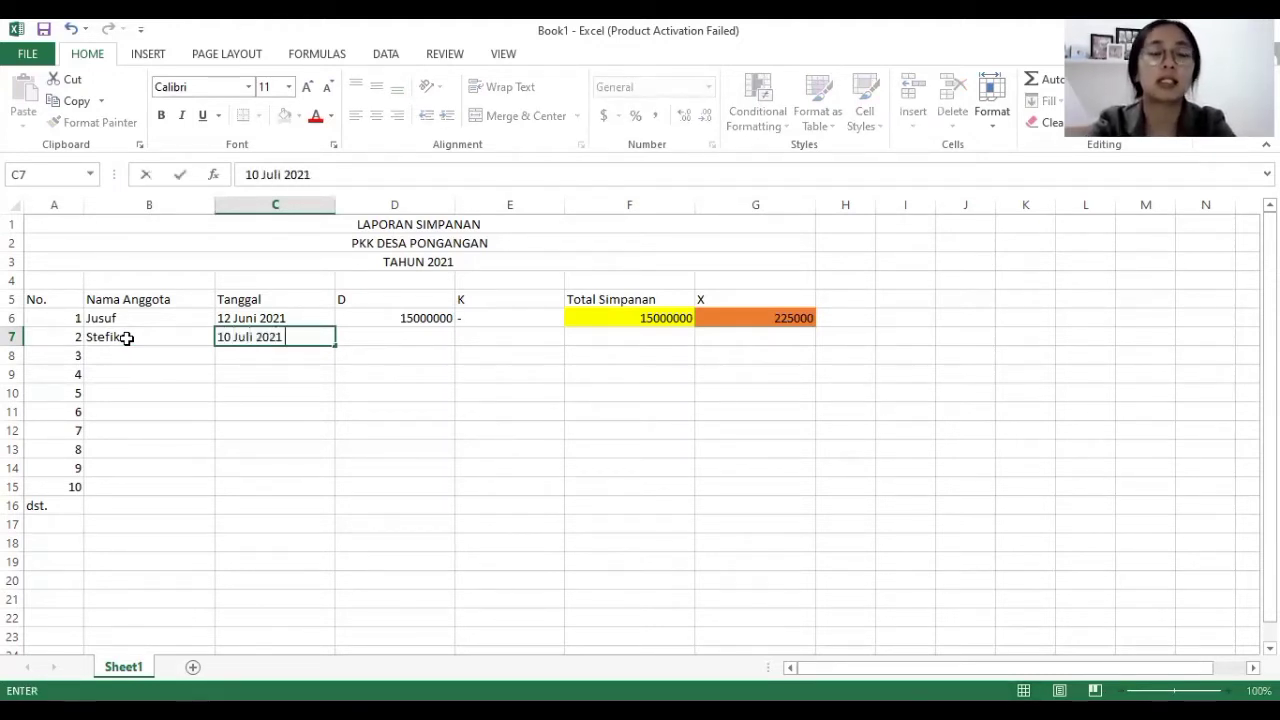
pyautogui.press('Tab')
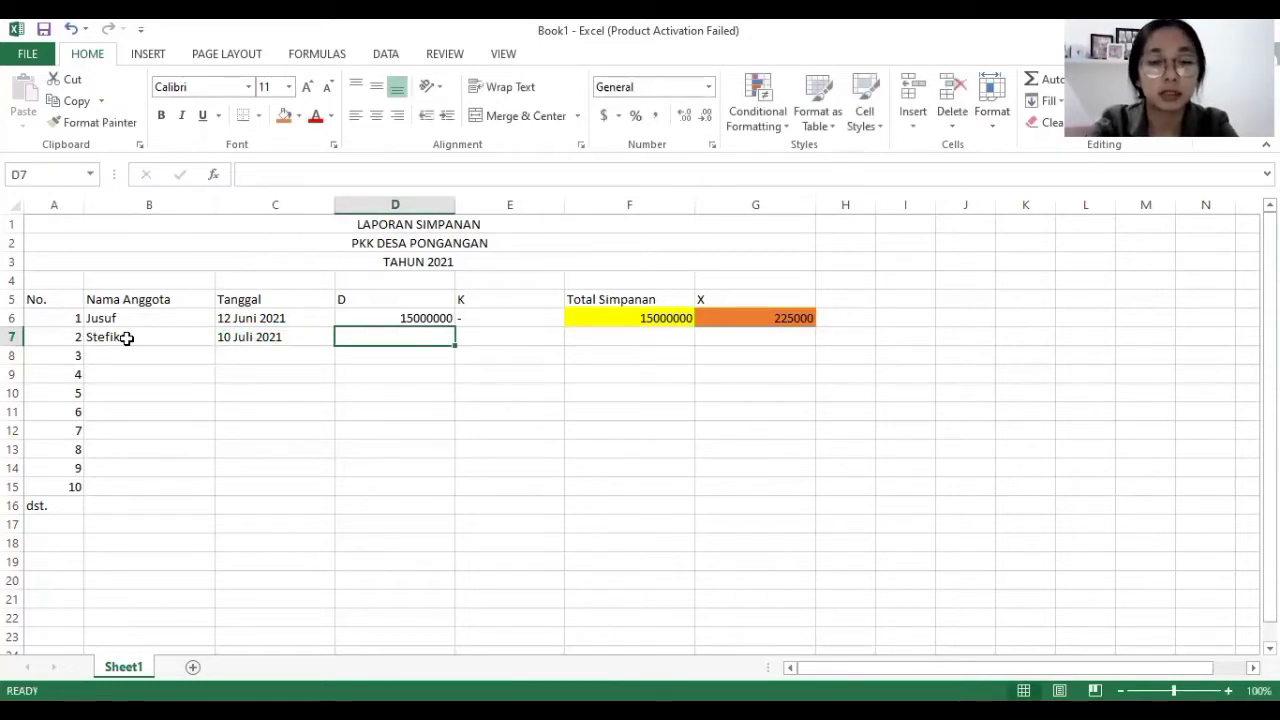
# Step: Enter 20000000 in D7 and 12500000 in E7 for the second member
pyautogui.write('20000')
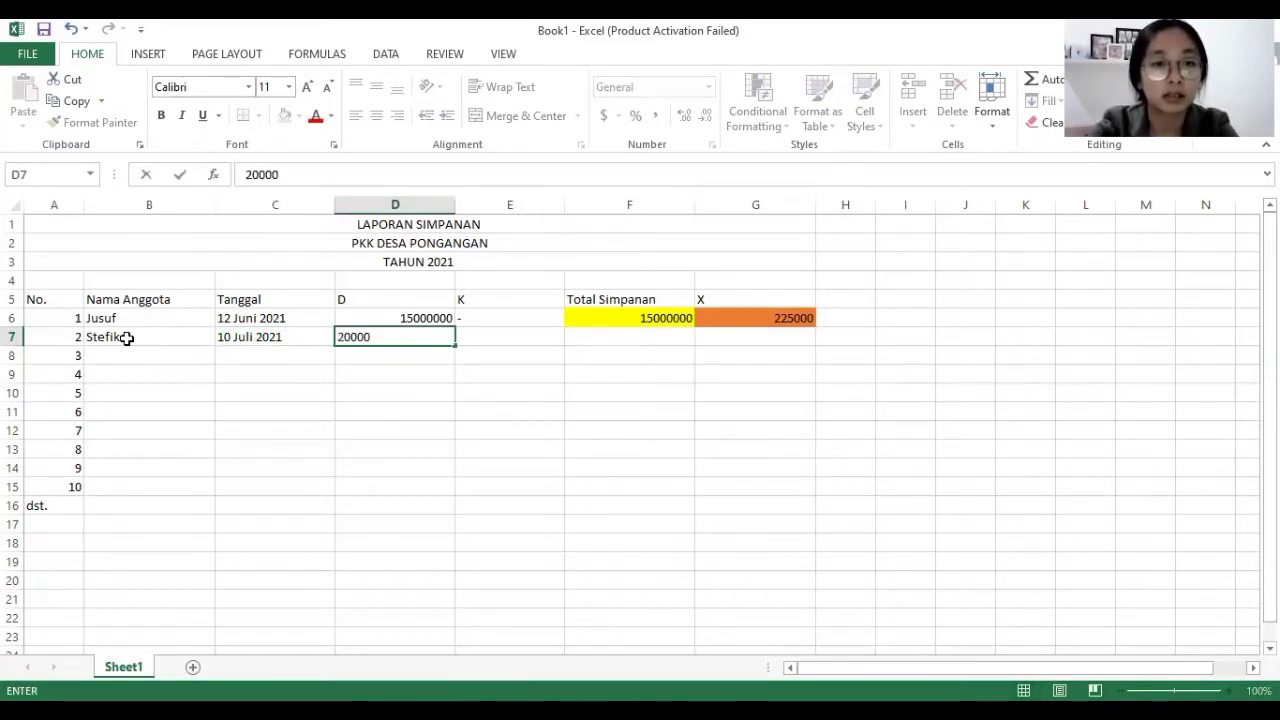
pyautogui.write('000')
pyautogui.press('Tab')
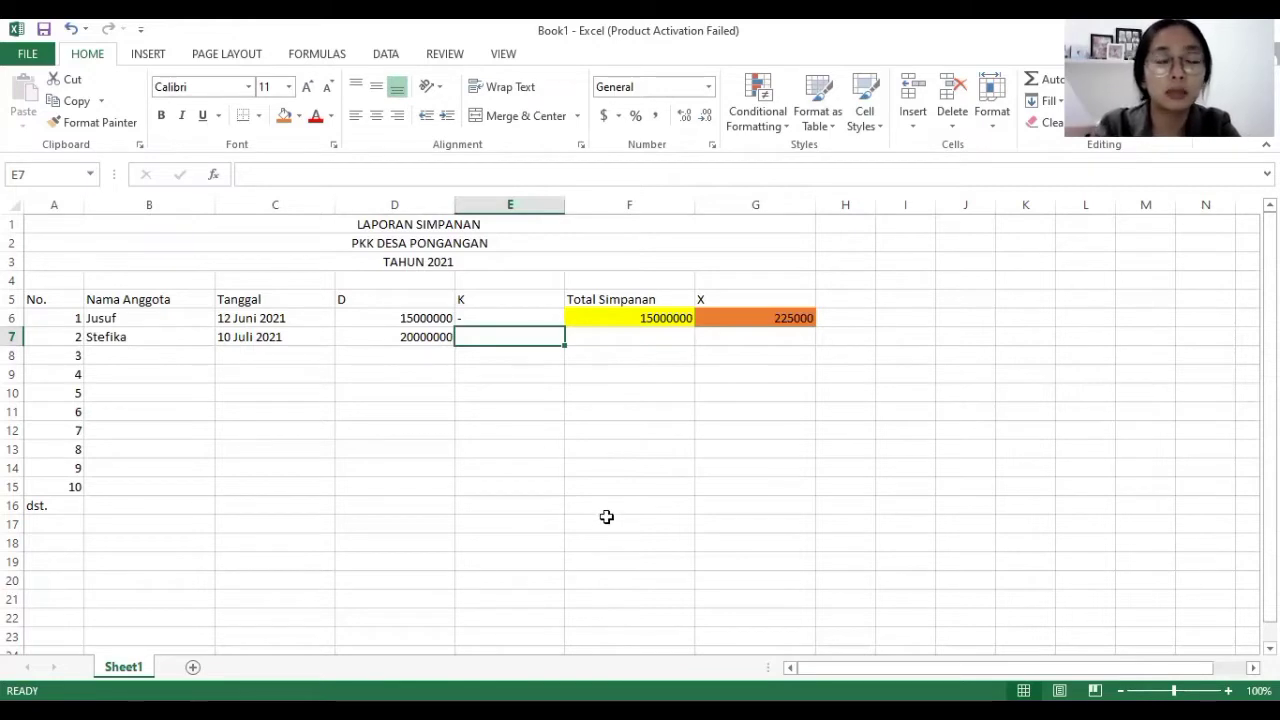
pyautogui.click(404, 344)
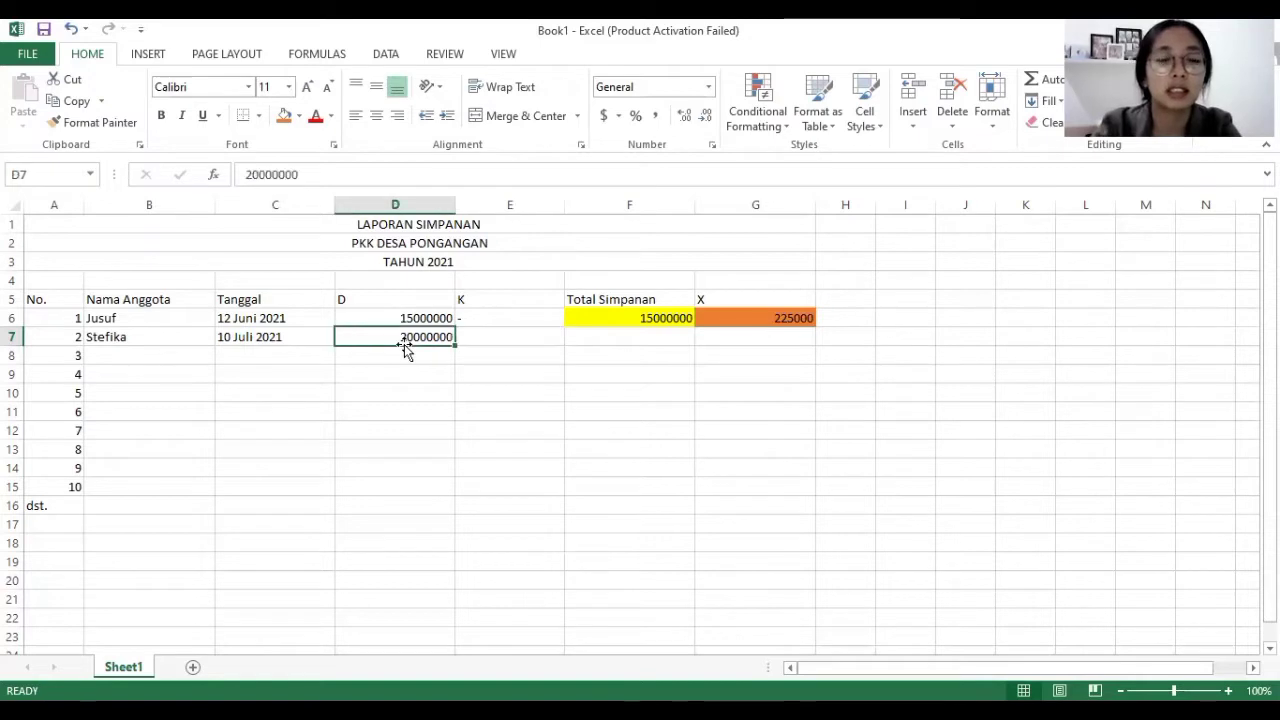
pyautogui.click(501, 340)
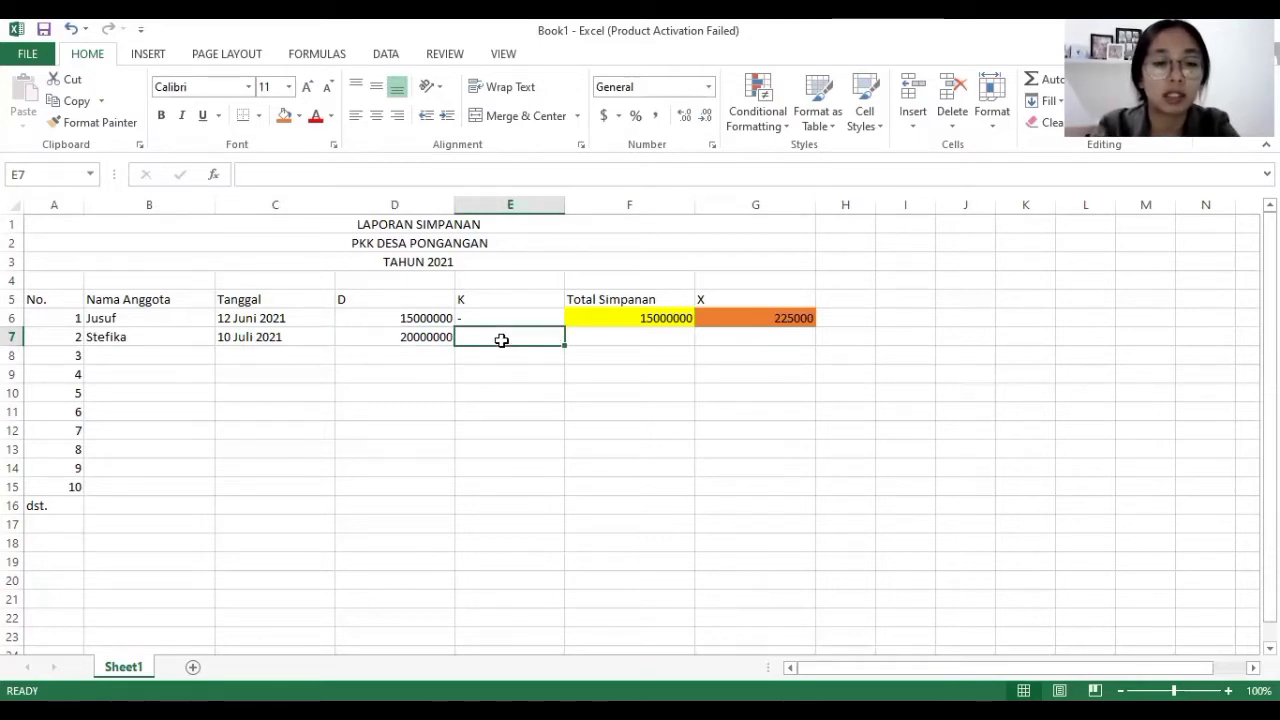
pyautogui.write('1')
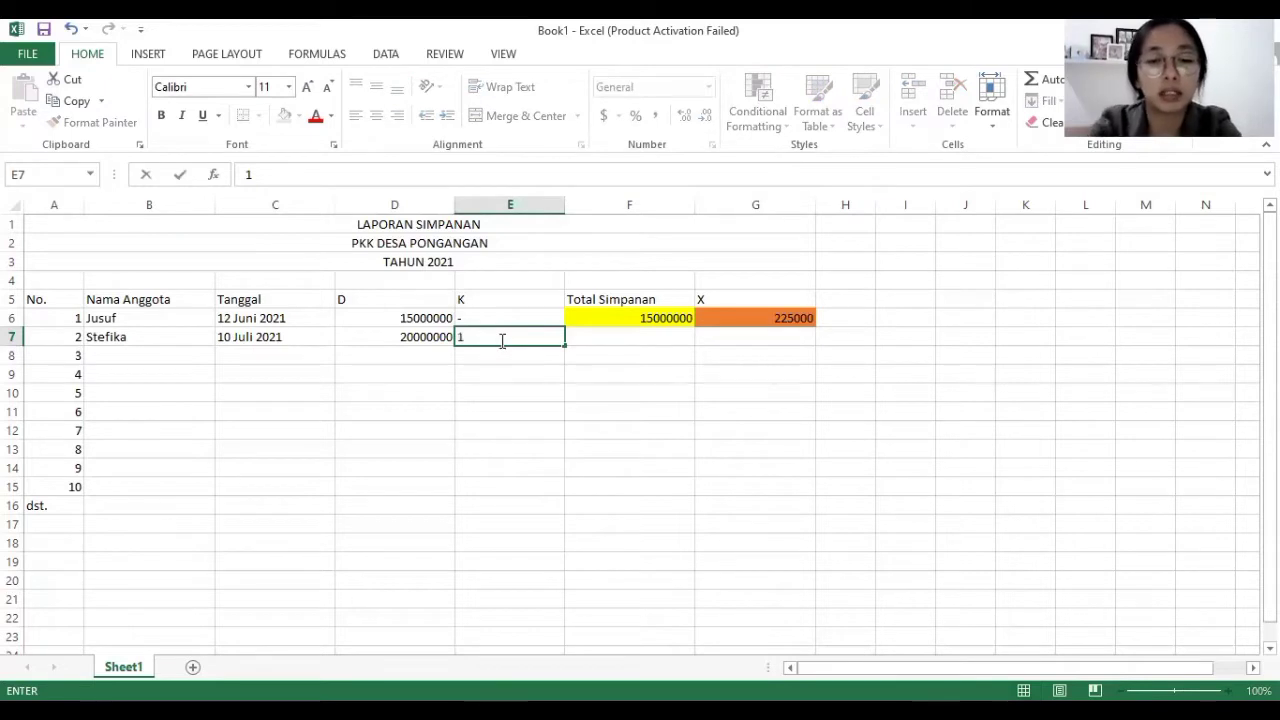
pyautogui.write('2500')
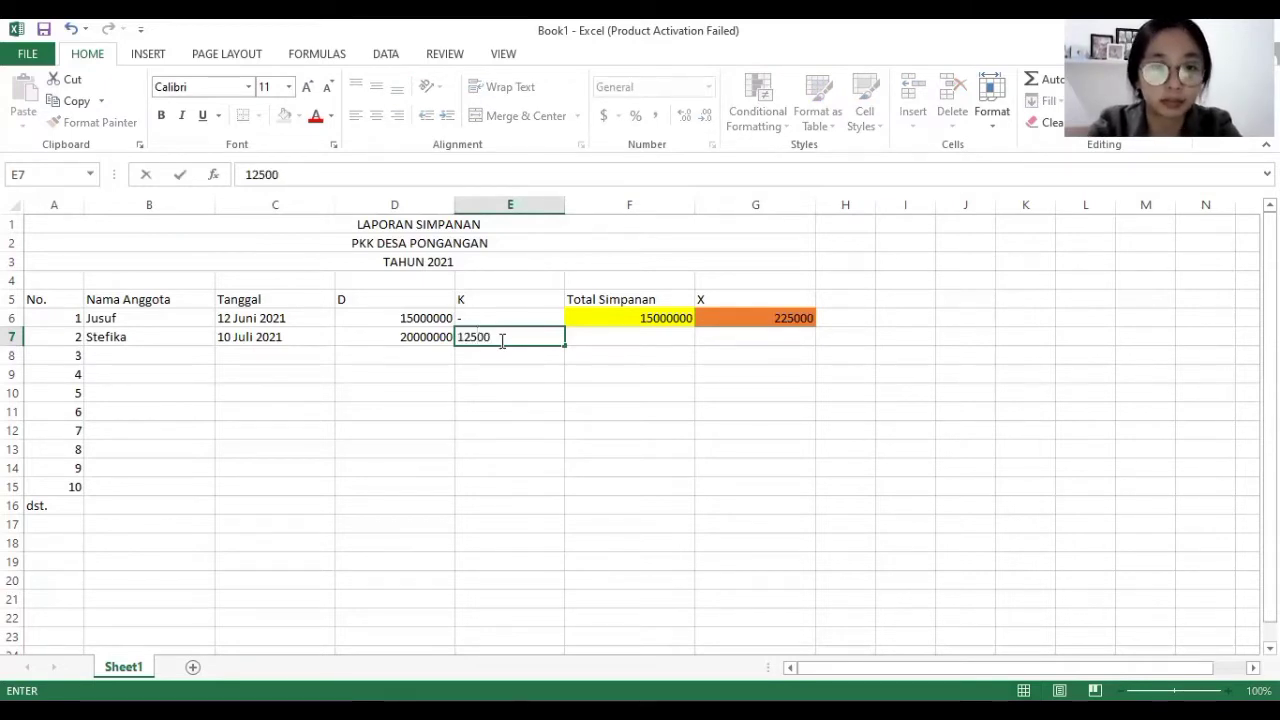
pyautogui.write('000')
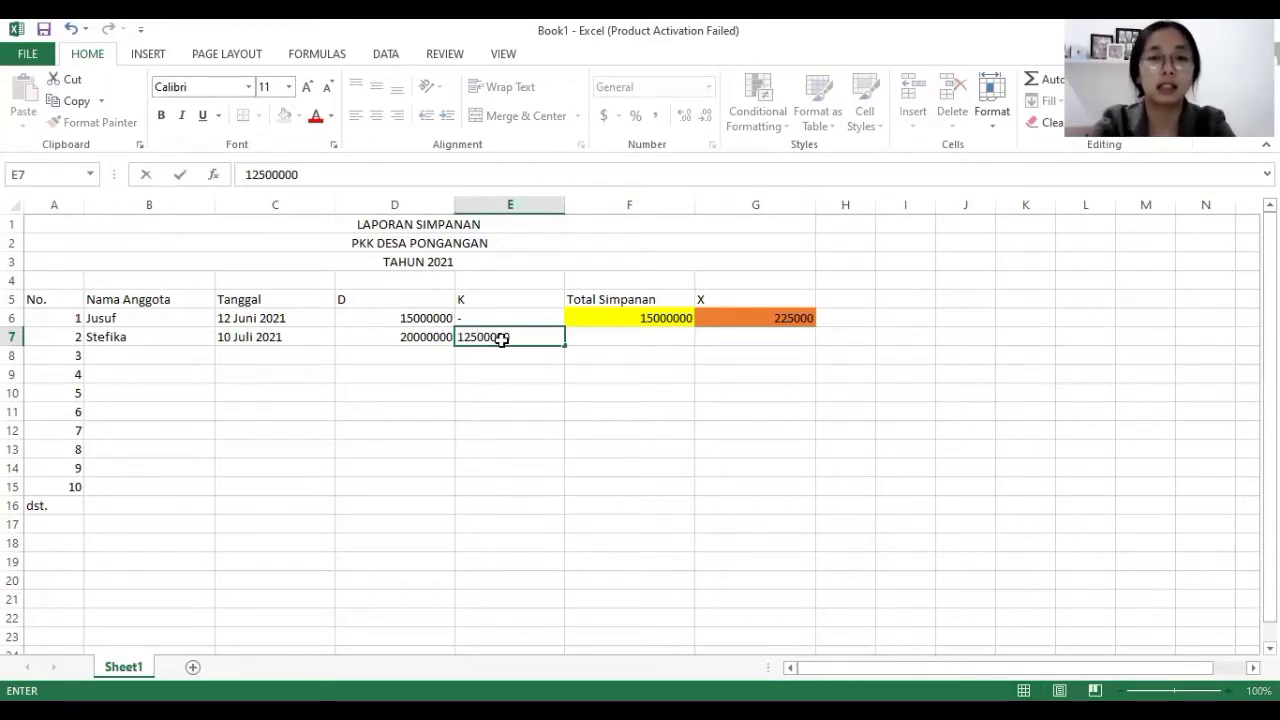
pyautogui.press('Tab')
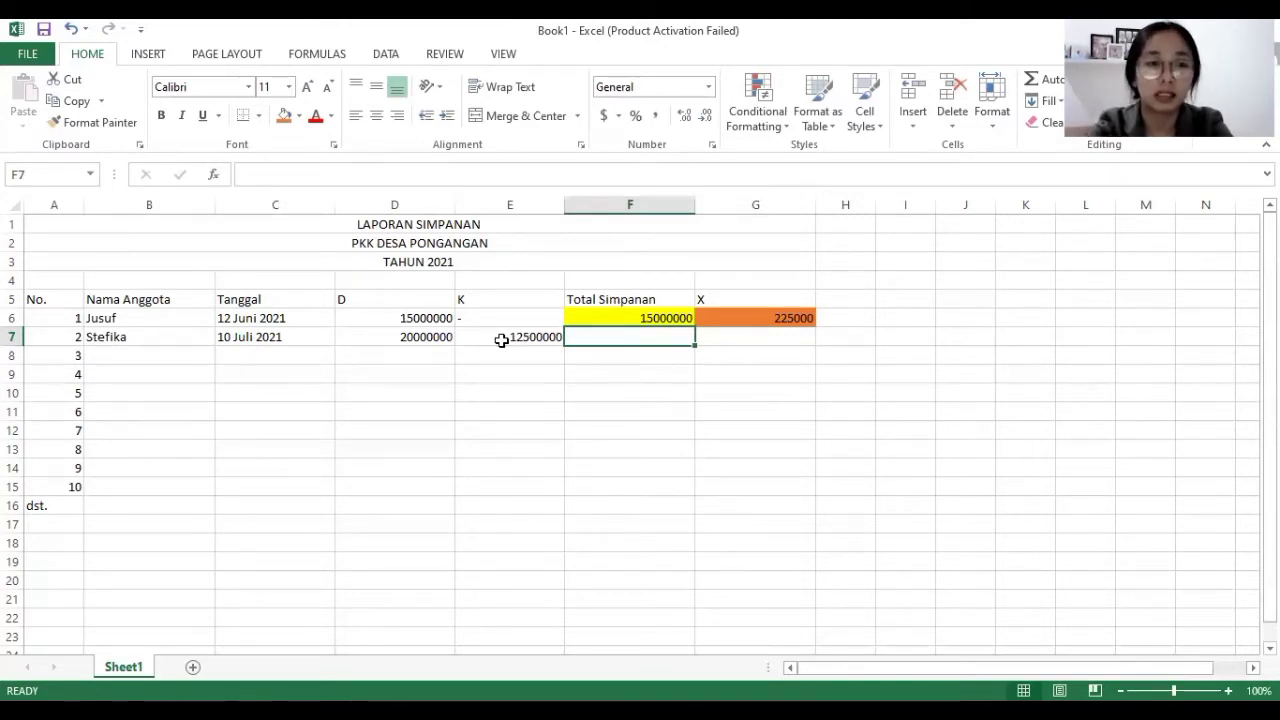
# Step: Enter the formula =D7-E7 in F7 under Total Simpanan and fill that cell with yellow
pyautogui.write('=')
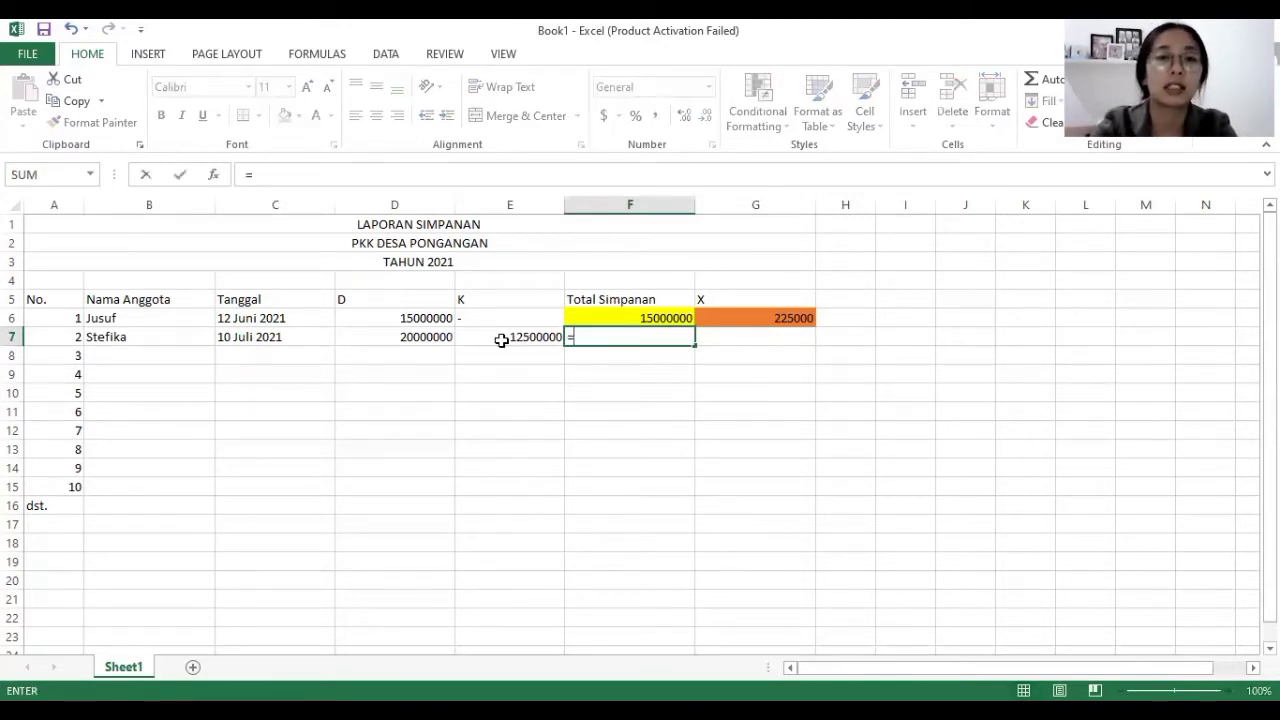
pyautogui.click(434, 337)
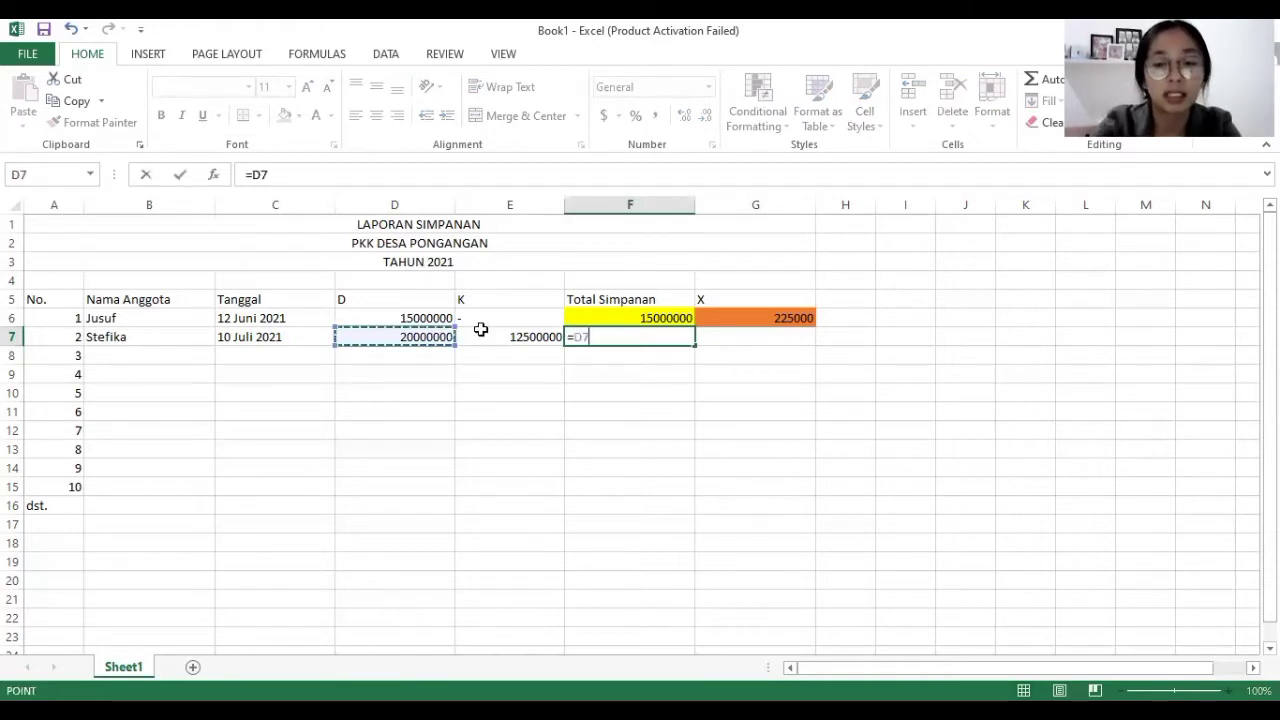
pyautogui.write('-')
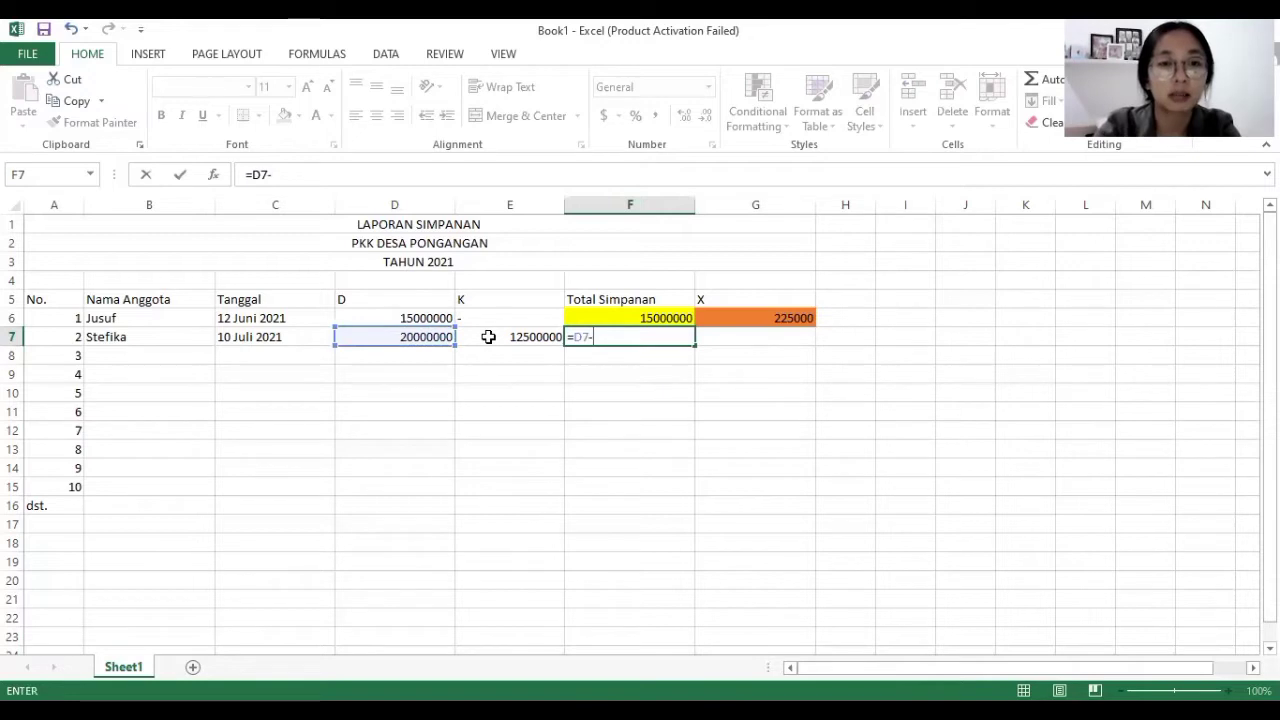
pyautogui.click(488, 337)
pyautogui.press('Return')
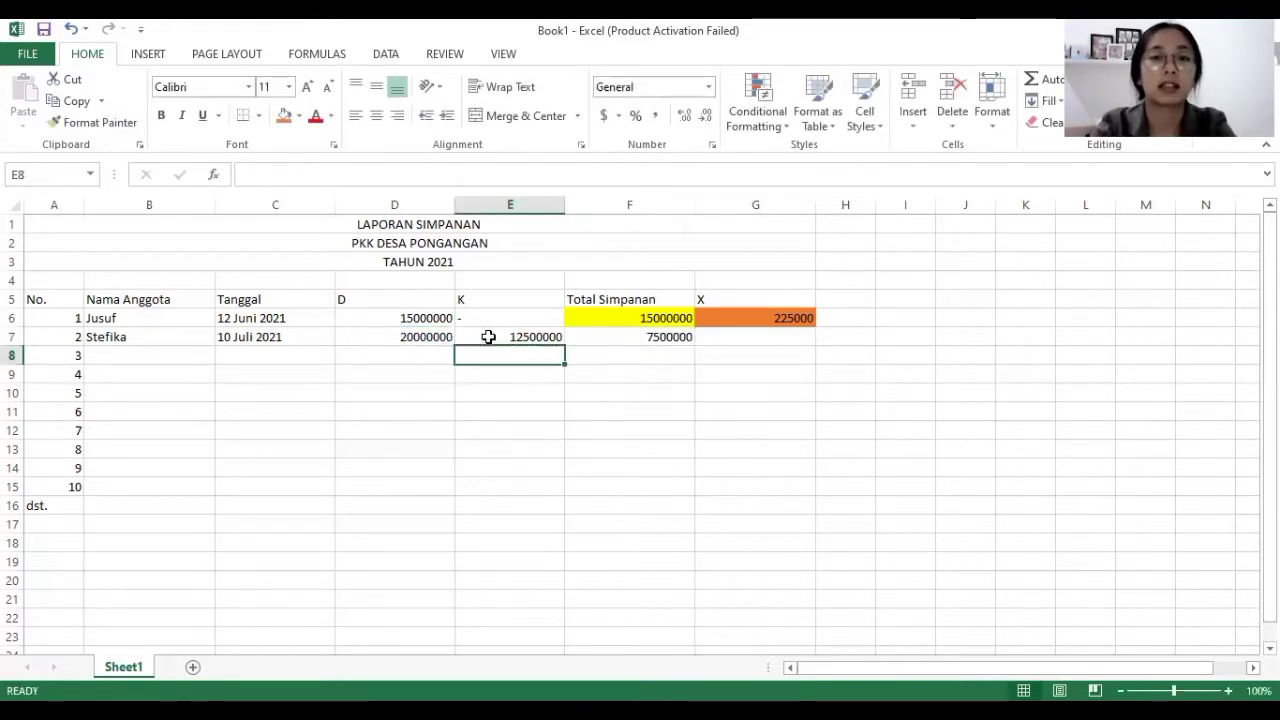
pyautogui.click(636, 341)
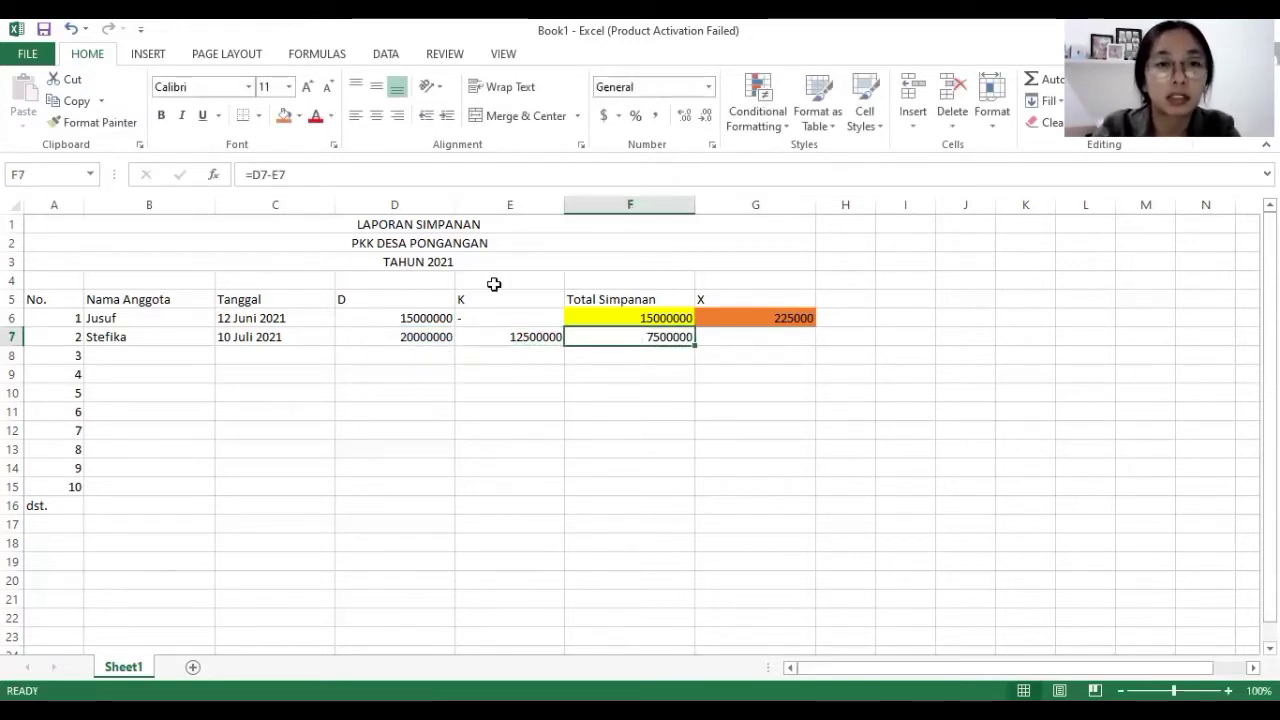
pyautogui.click(299, 116)
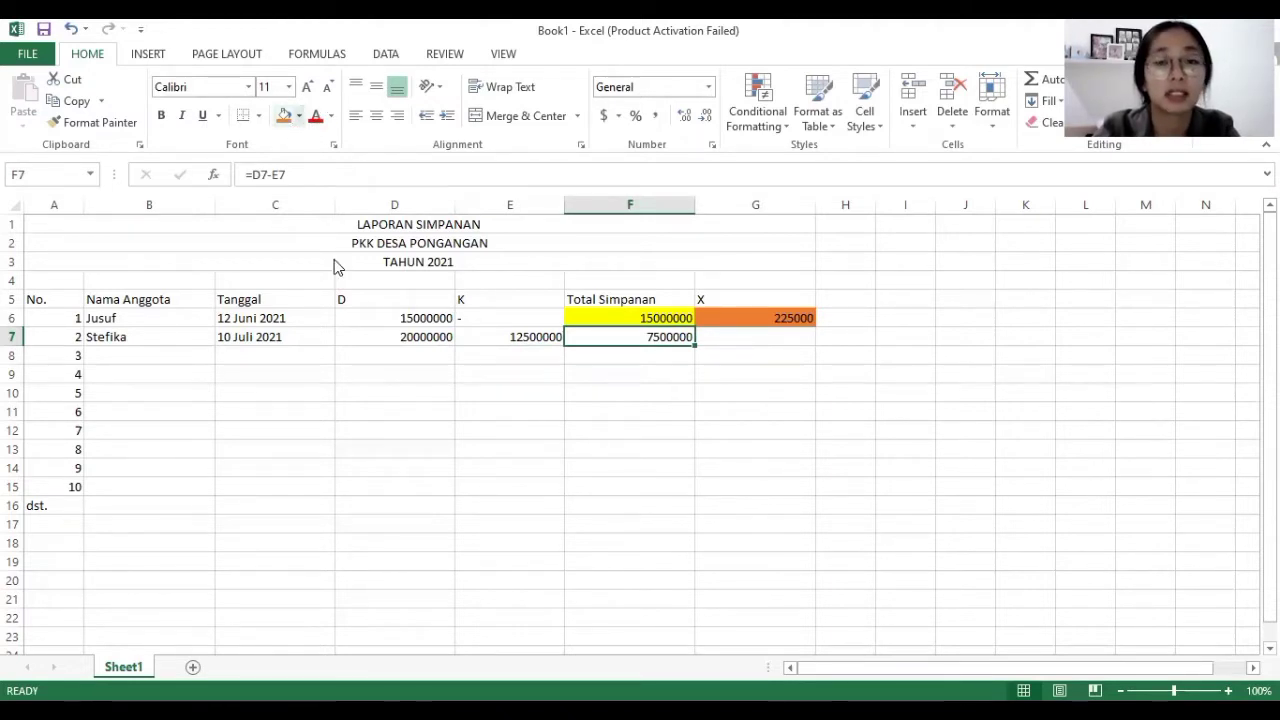
pyautogui.click(335, 264)
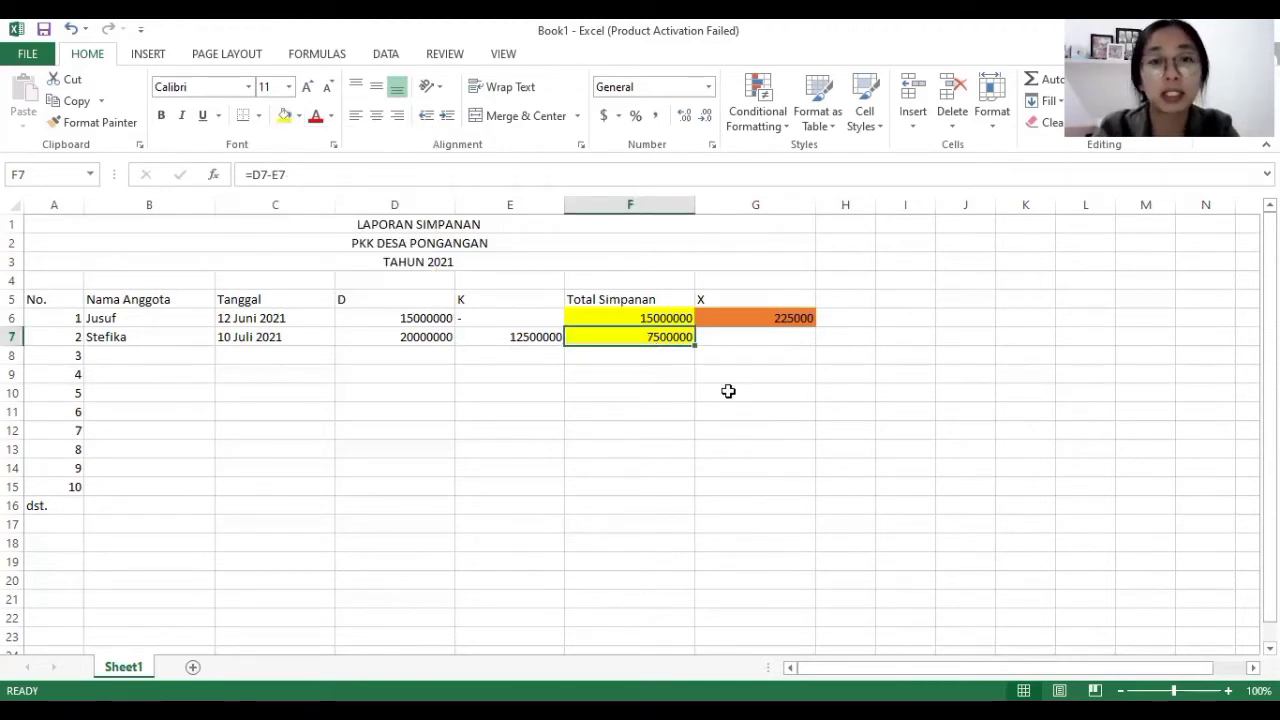
# Step: Enter the formula =F7*1.5% in G7 for the second member and fill that cell with orange
pyautogui.click(767, 344)
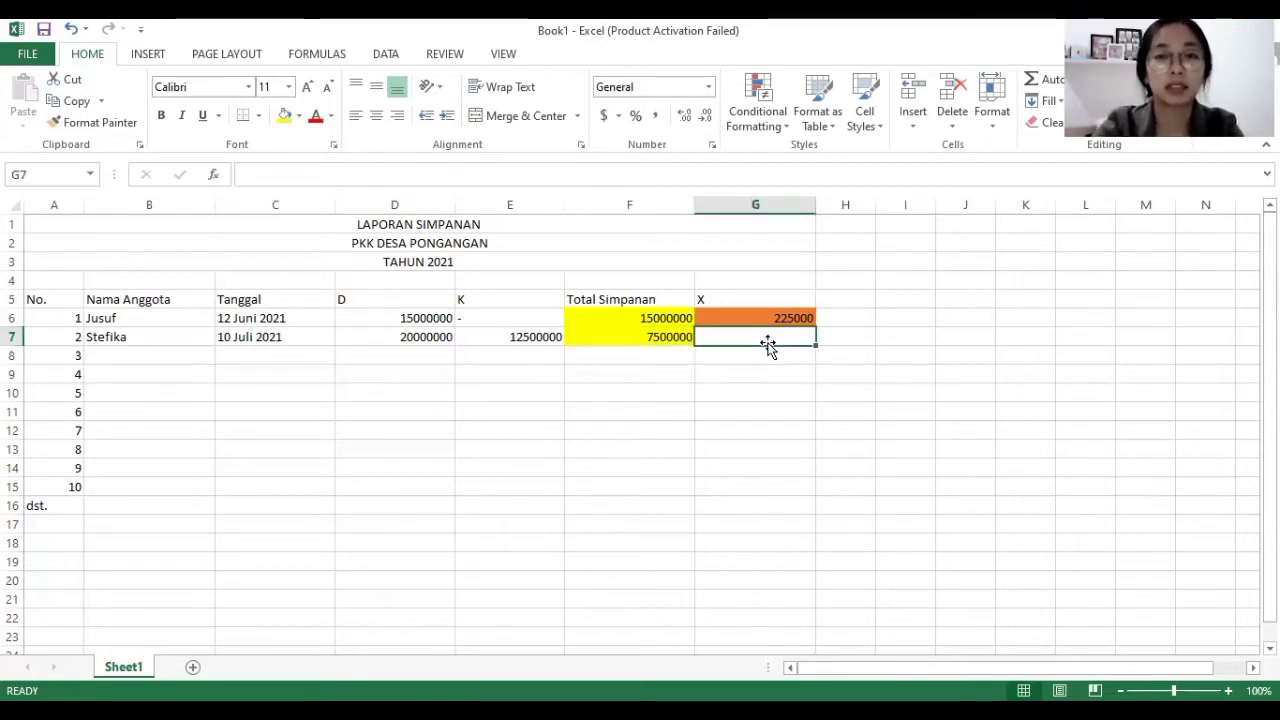
pyautogui.write('=')
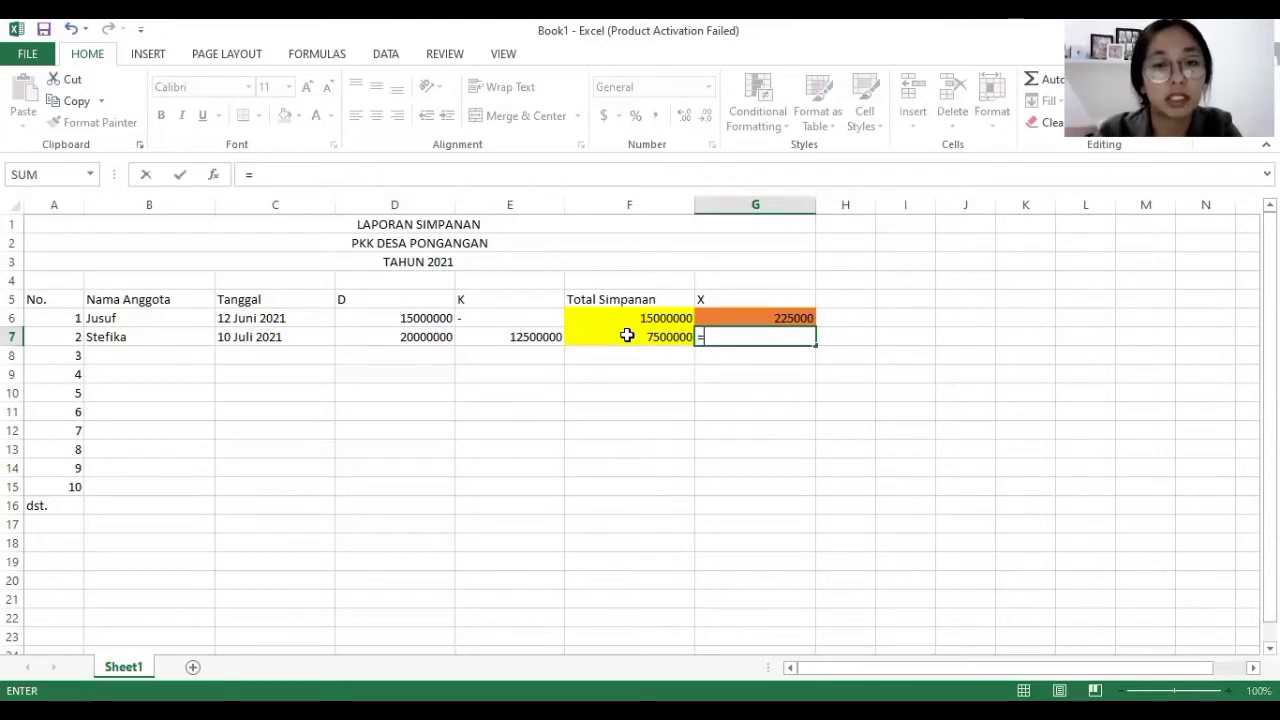
pyautogui.click(627, 336)
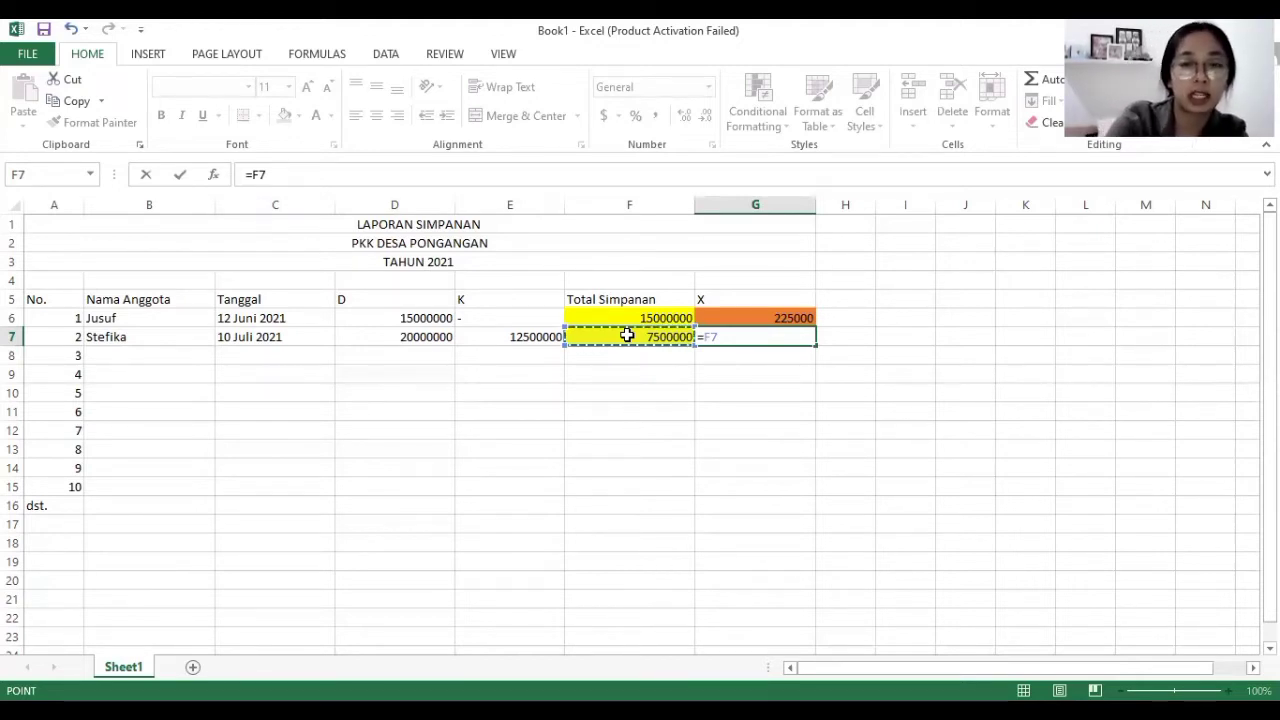
pyautogui.write('*1')
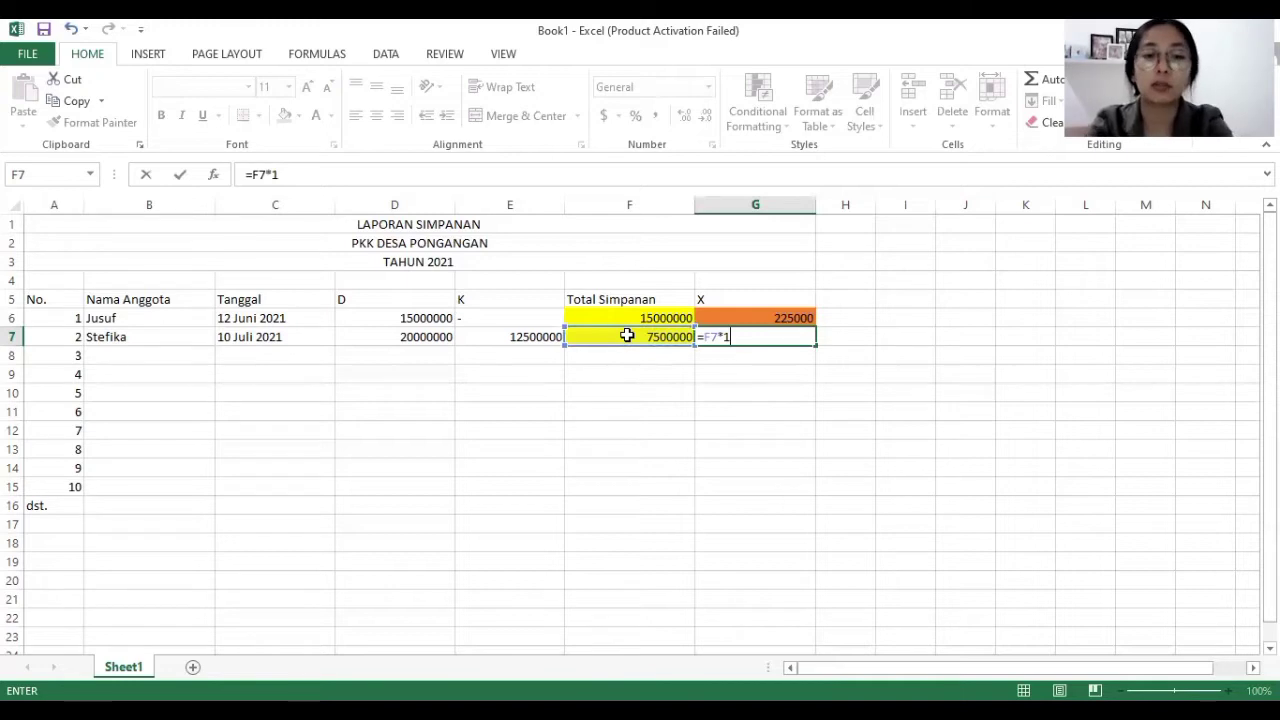
pyautogui.write('.5%')
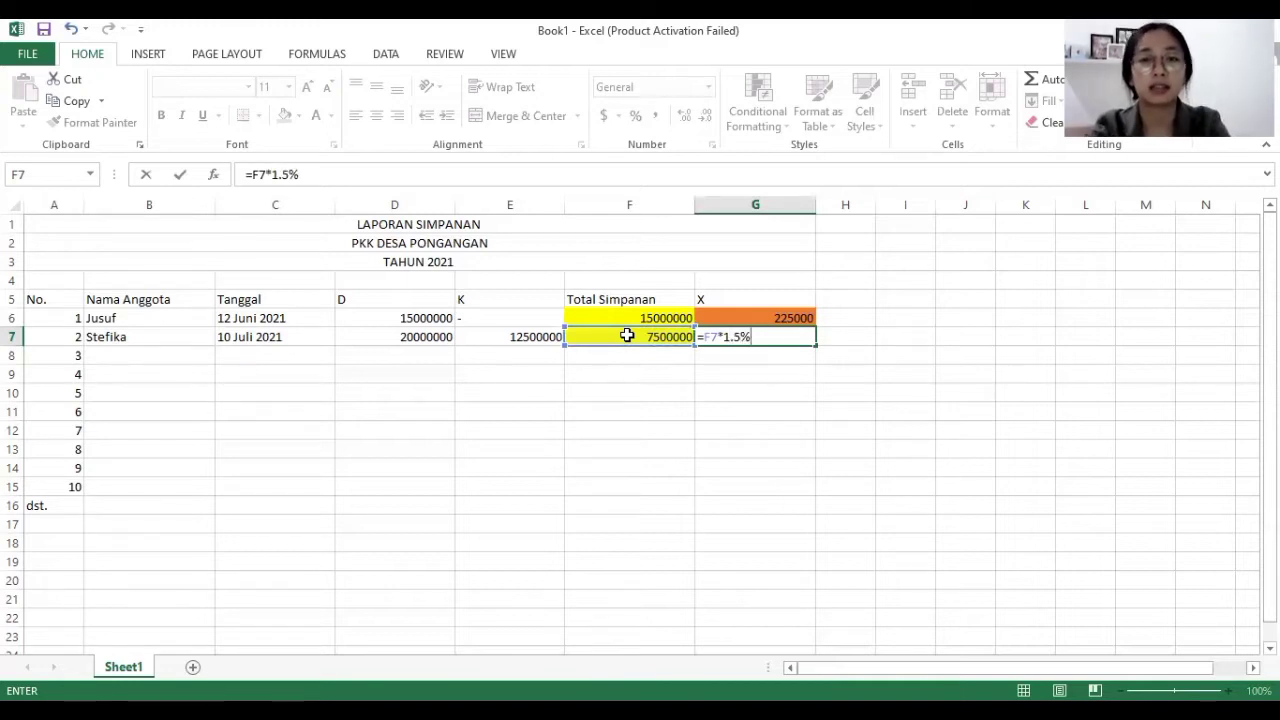
pyautogui.press('Return')
pyautogui.click(745, 337)
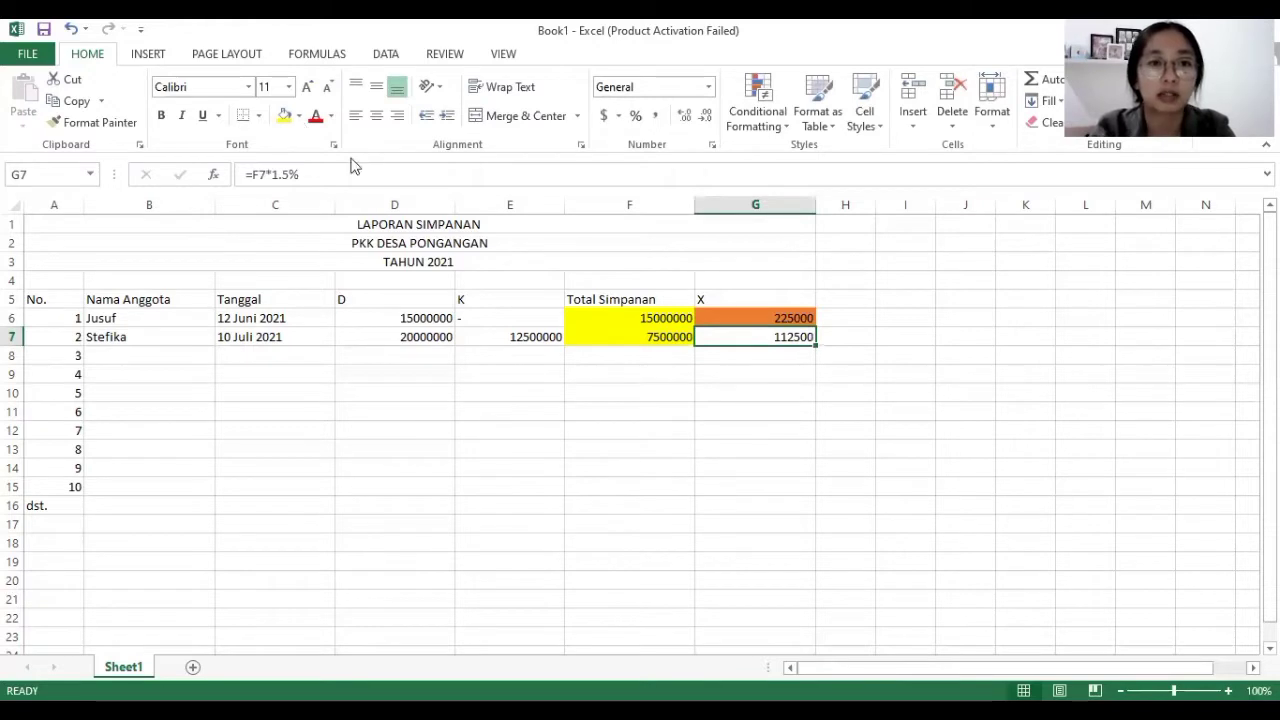
pyautogui.click(299, 116)
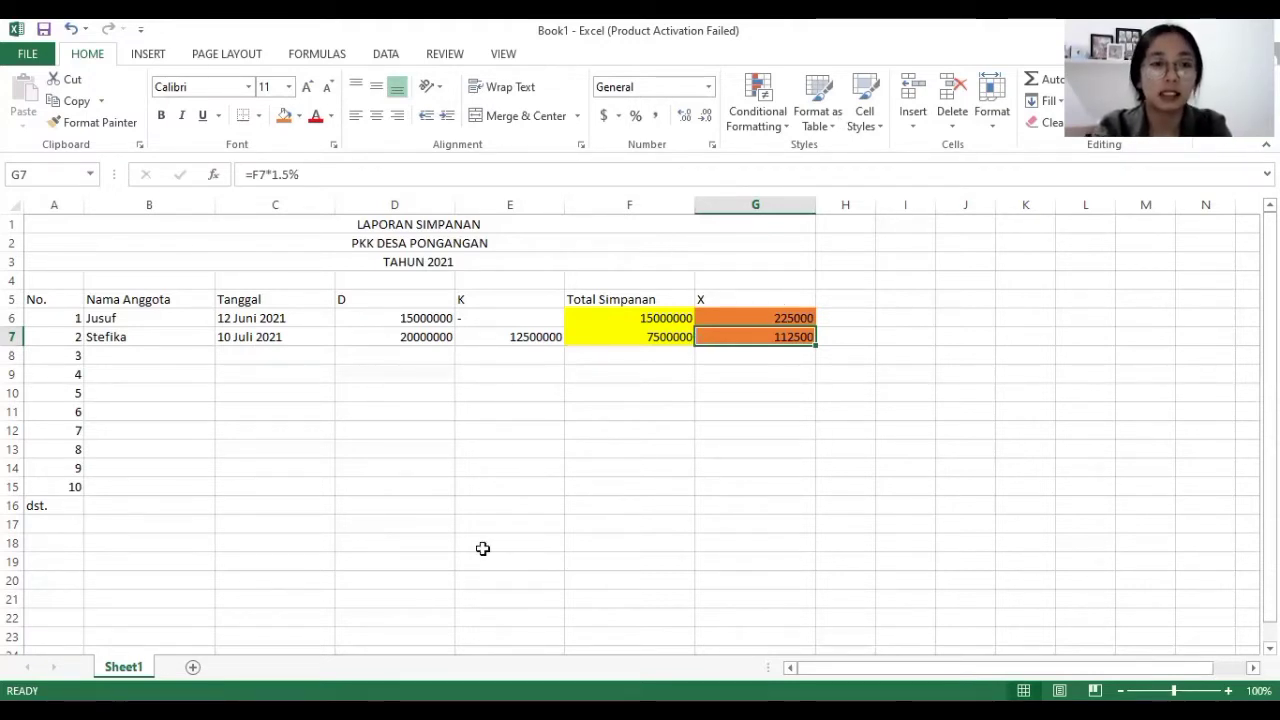
# Step: Merge and centre A17:E17 and enter the label "Total Simpanan" in it
pyautogui.moveTo(46, 526); pyautogui.dragTo(488, 527)
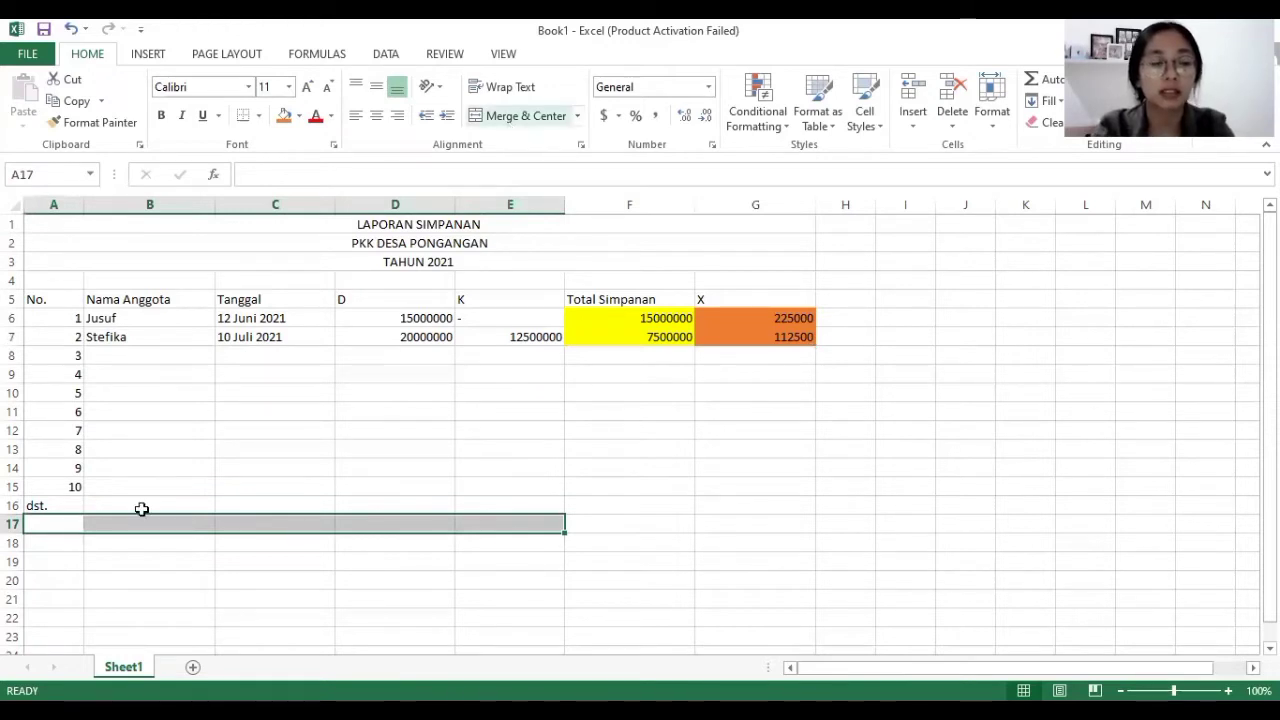
pyautogui.write('To')
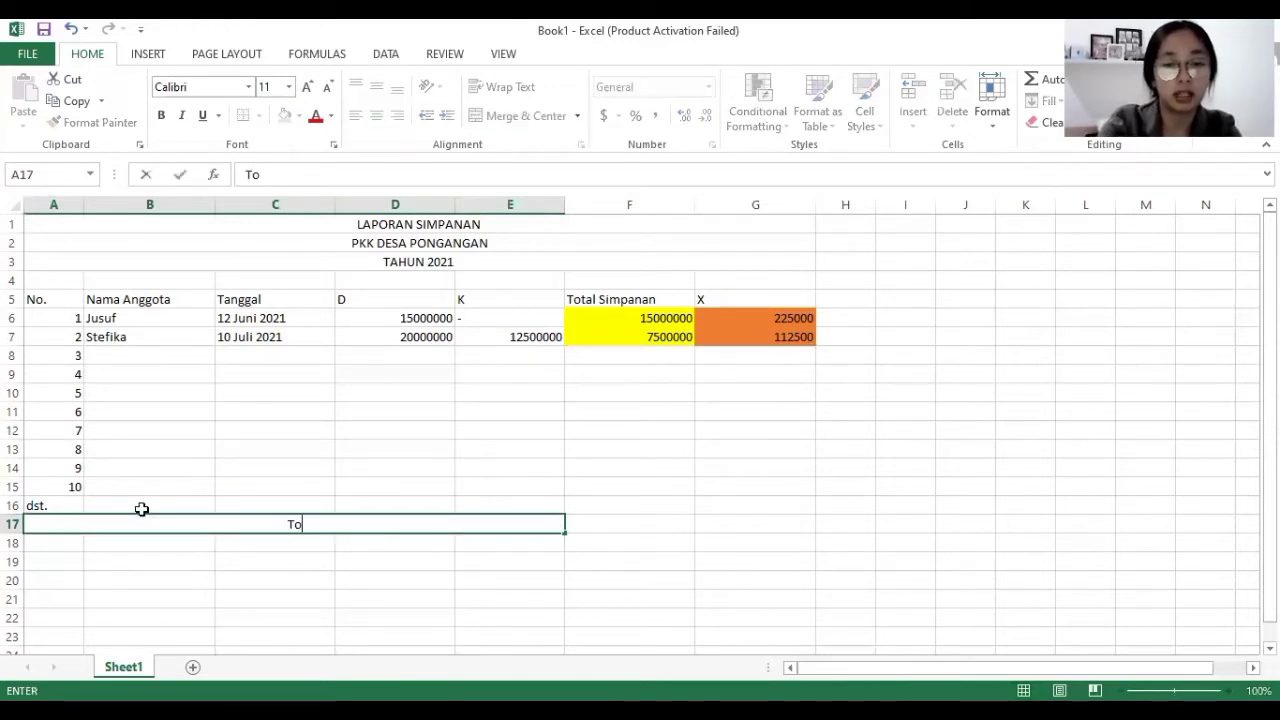
pyautogui.write('tal ')
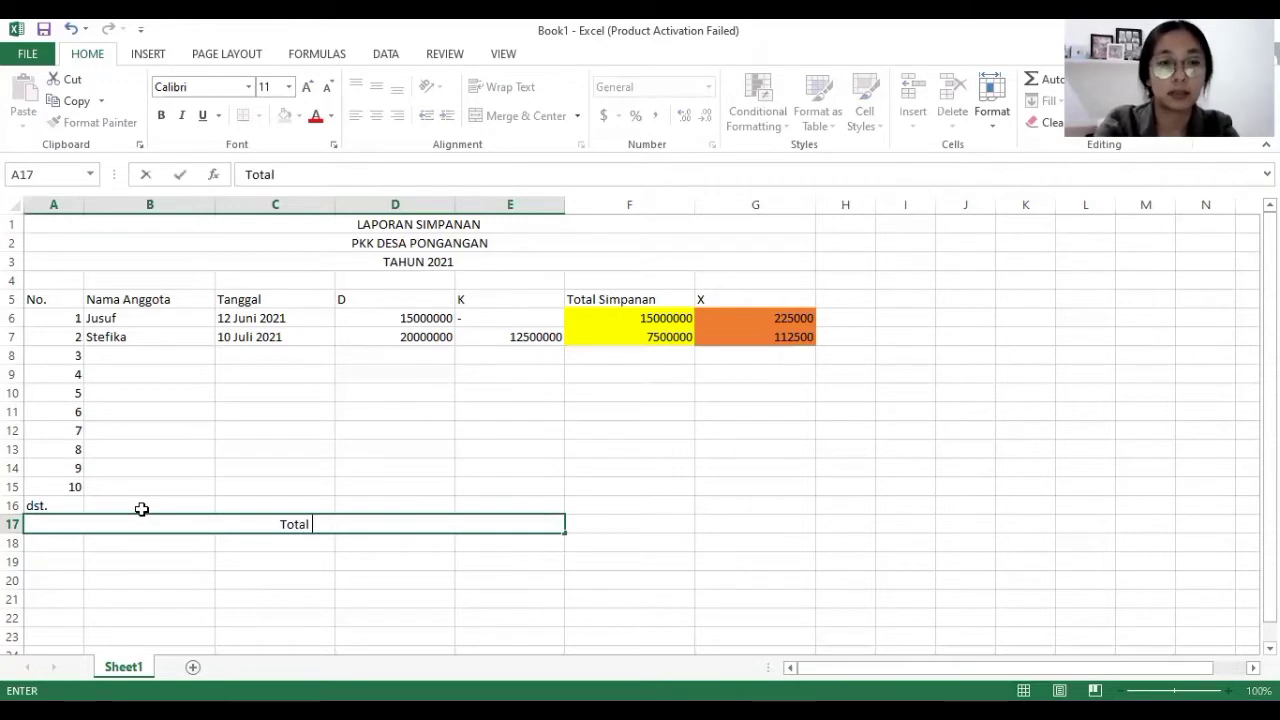
pyautogui.write('Simpanan')
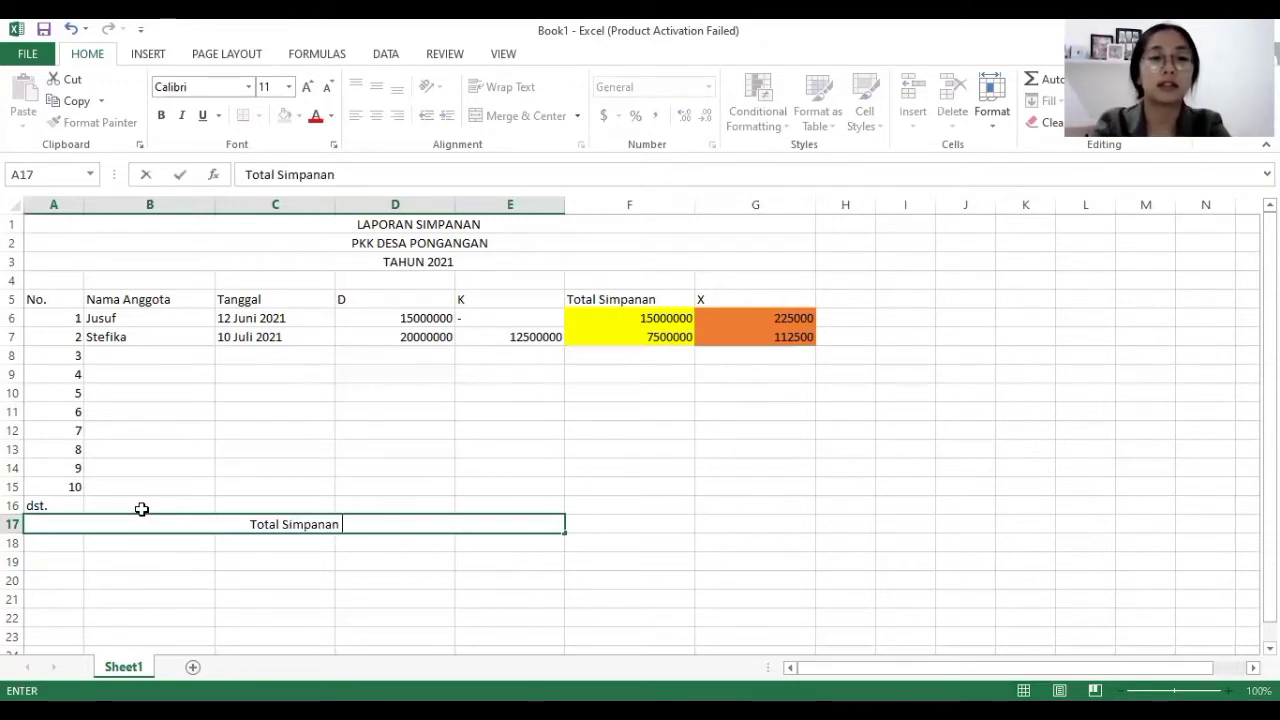
pyautogui.press('Tab')
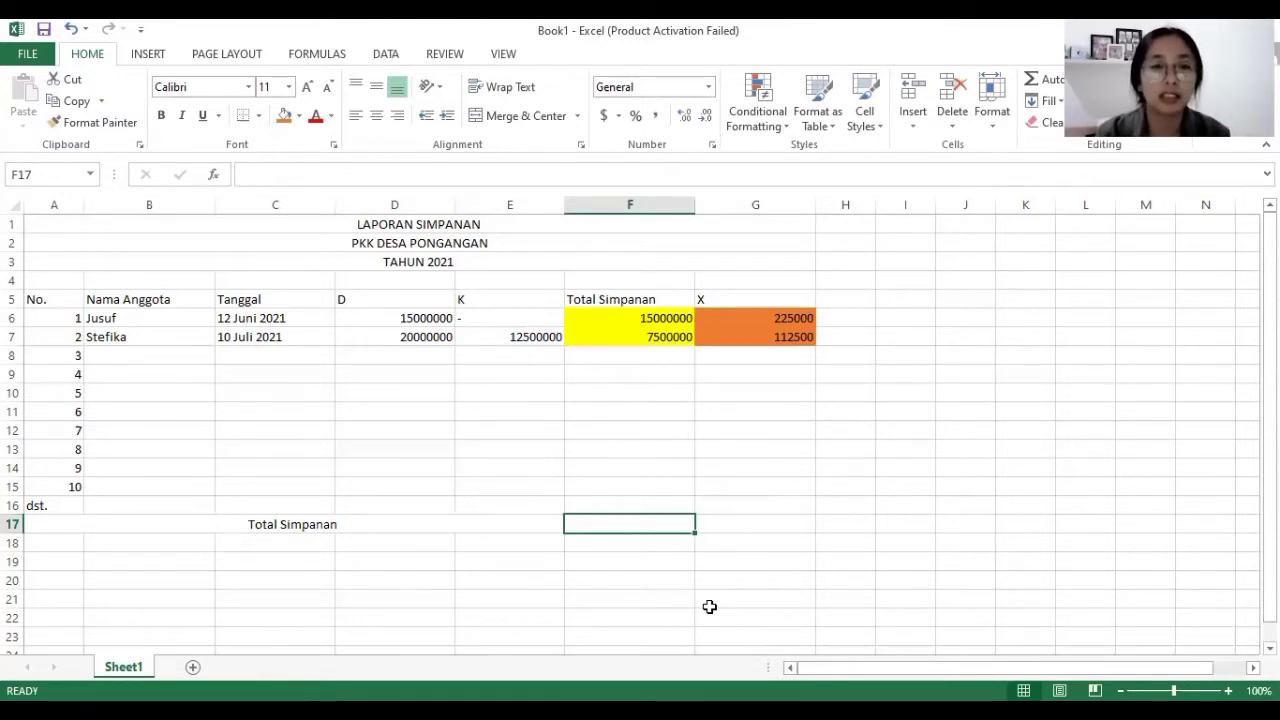
# Step: Enter the formula =SUM(F6:F16) in F17 to total the members' savings
pyautogui.write('=')
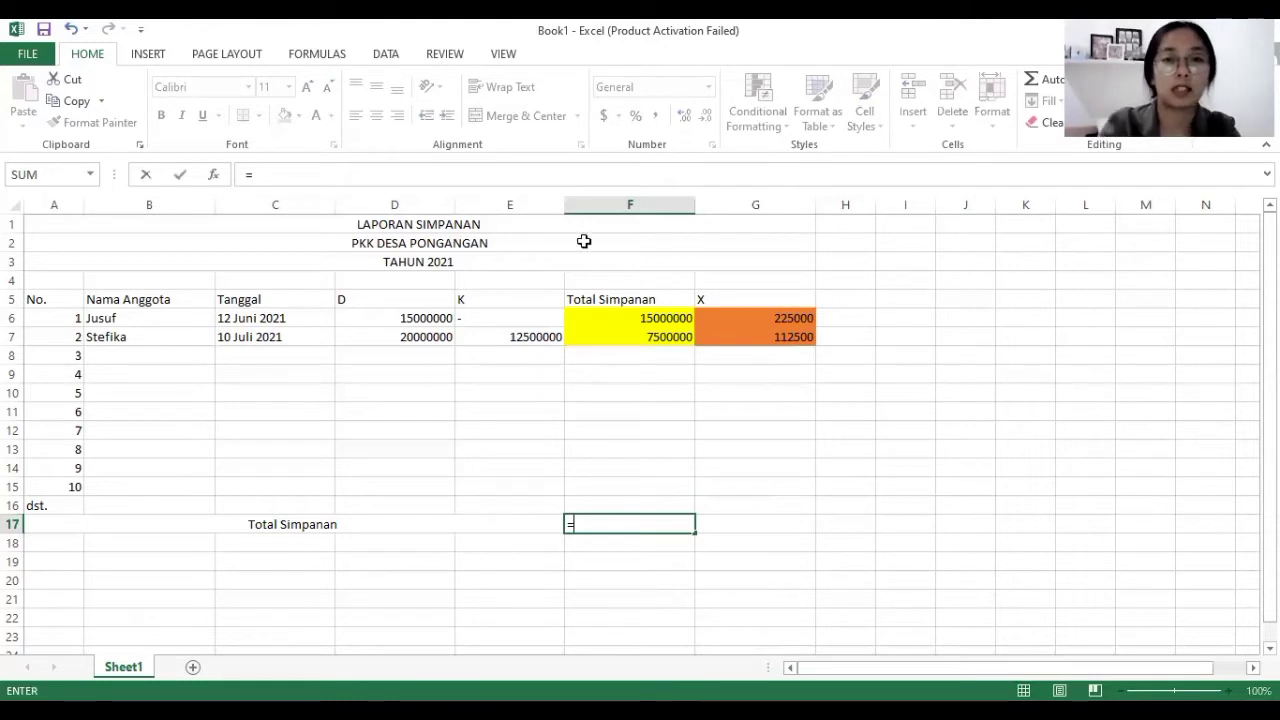
pyautogui.write('sum(')
pyautogui.click(590, 313)
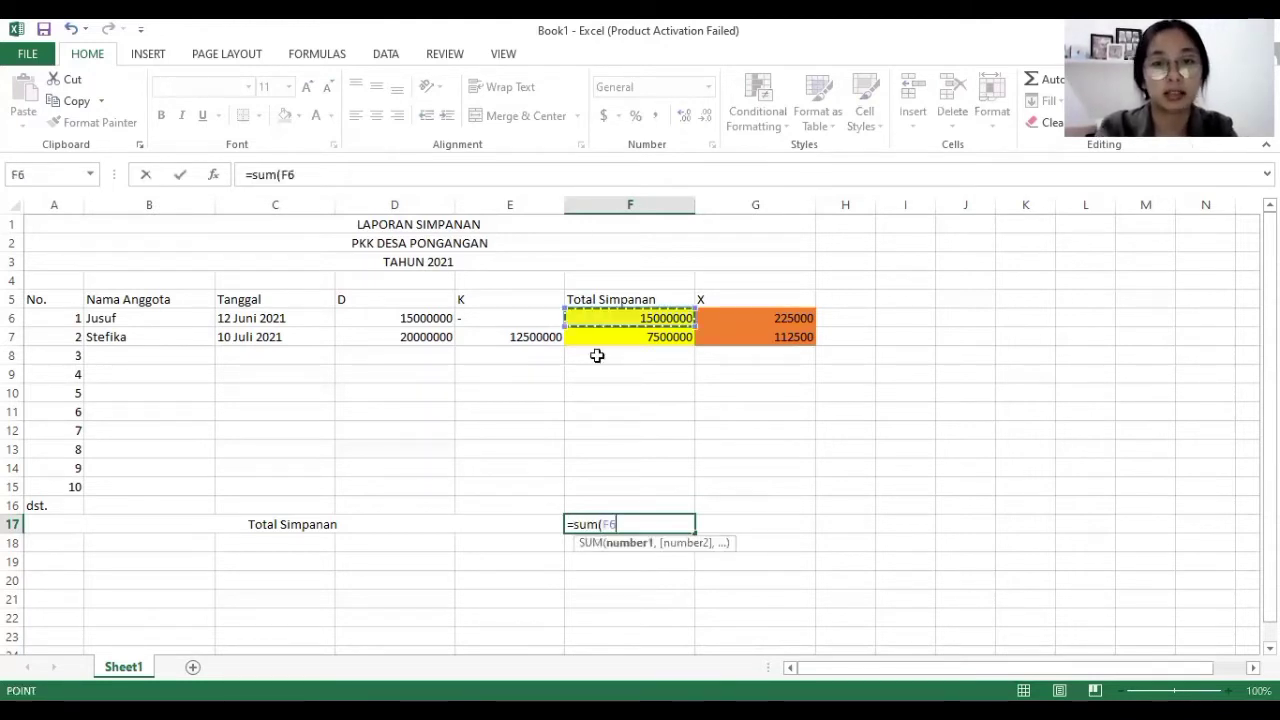
pyautogui.keyDown('shift'); pyautogui.click(606, 500); pyautogui.keyUp('shift')
pyautogui.write(')')
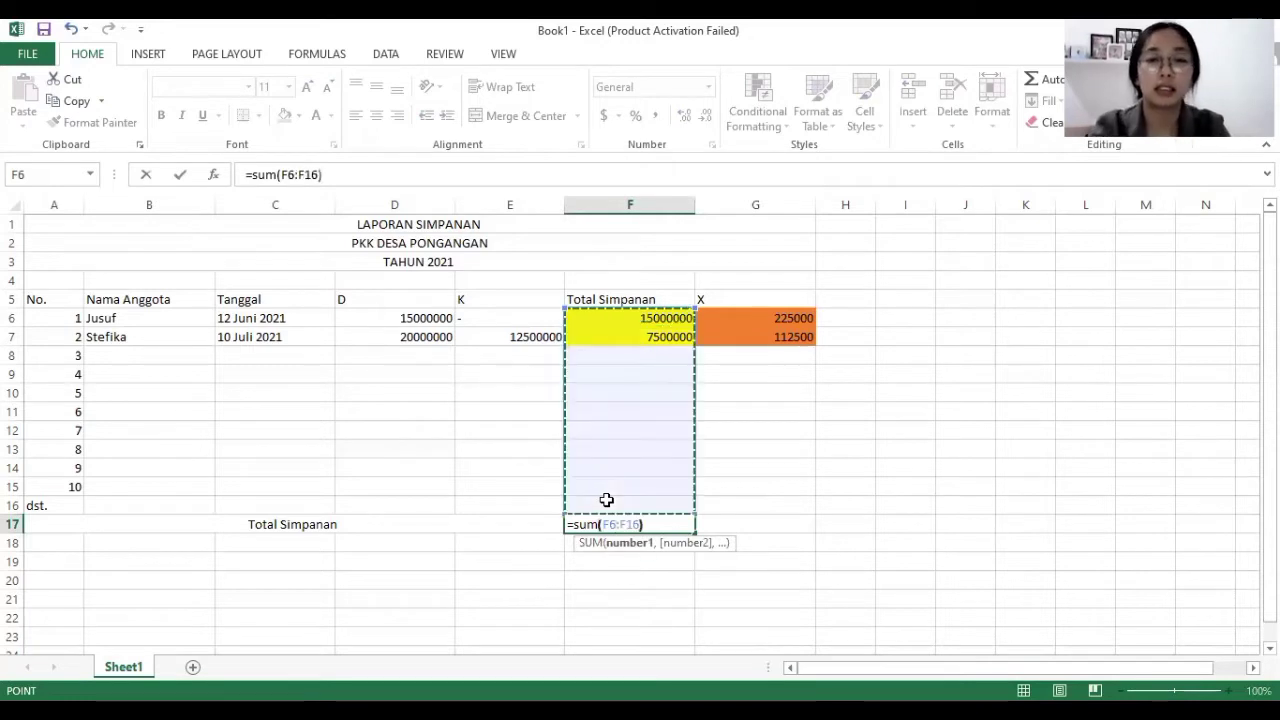
pyautogui.press('Return')
# Step: Fill the grand total cell F17 with the standard light green colour
pyautogui.click(640, 524)
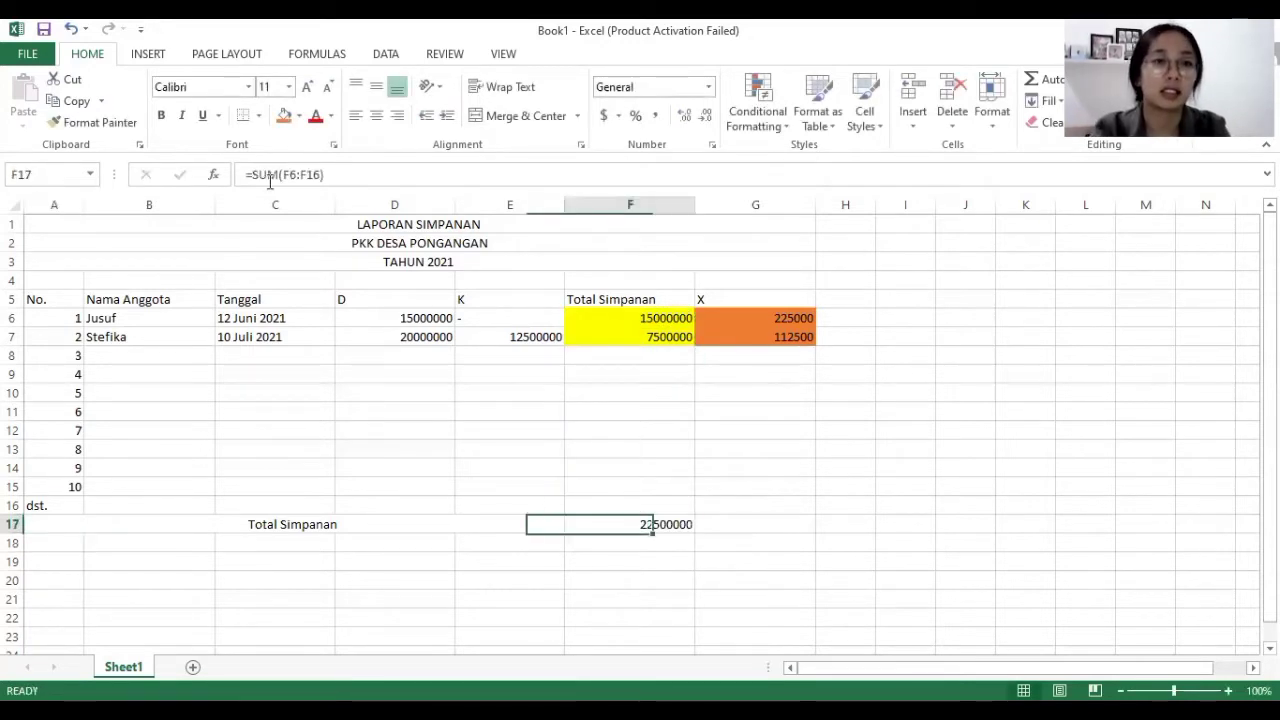
pyautogui.click(298, 116)
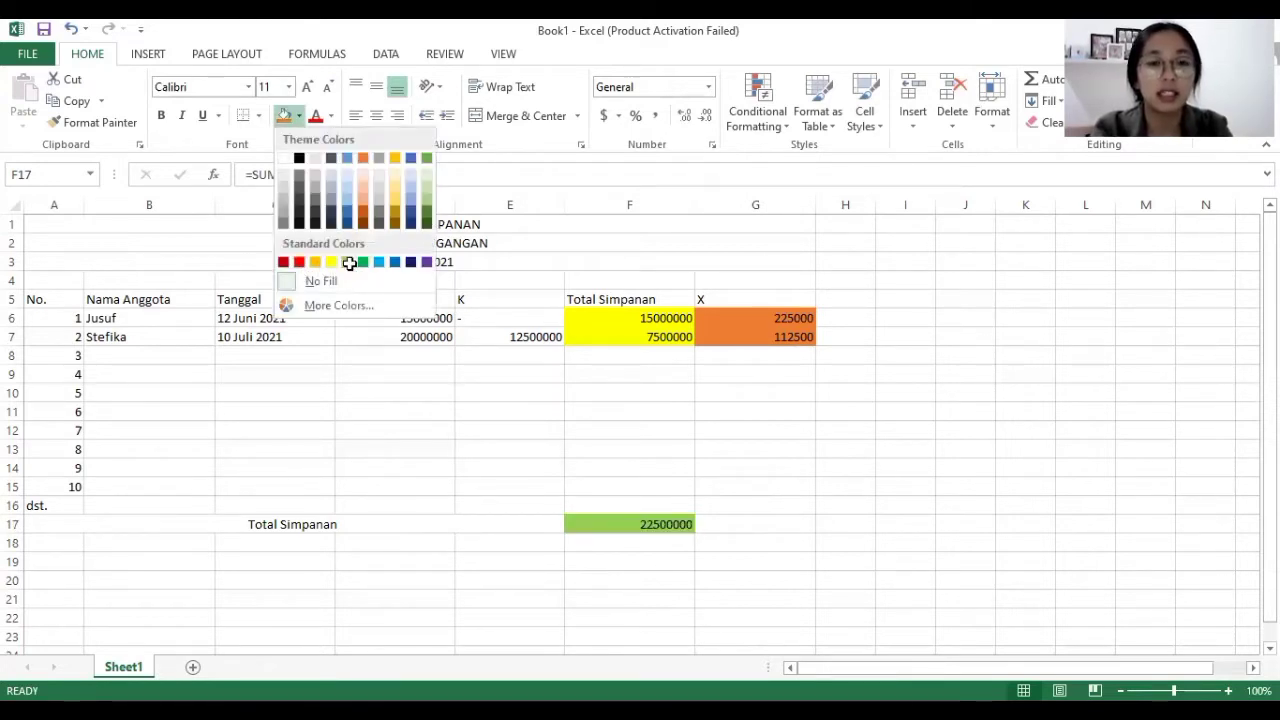
pyautogui.click(349, 263)
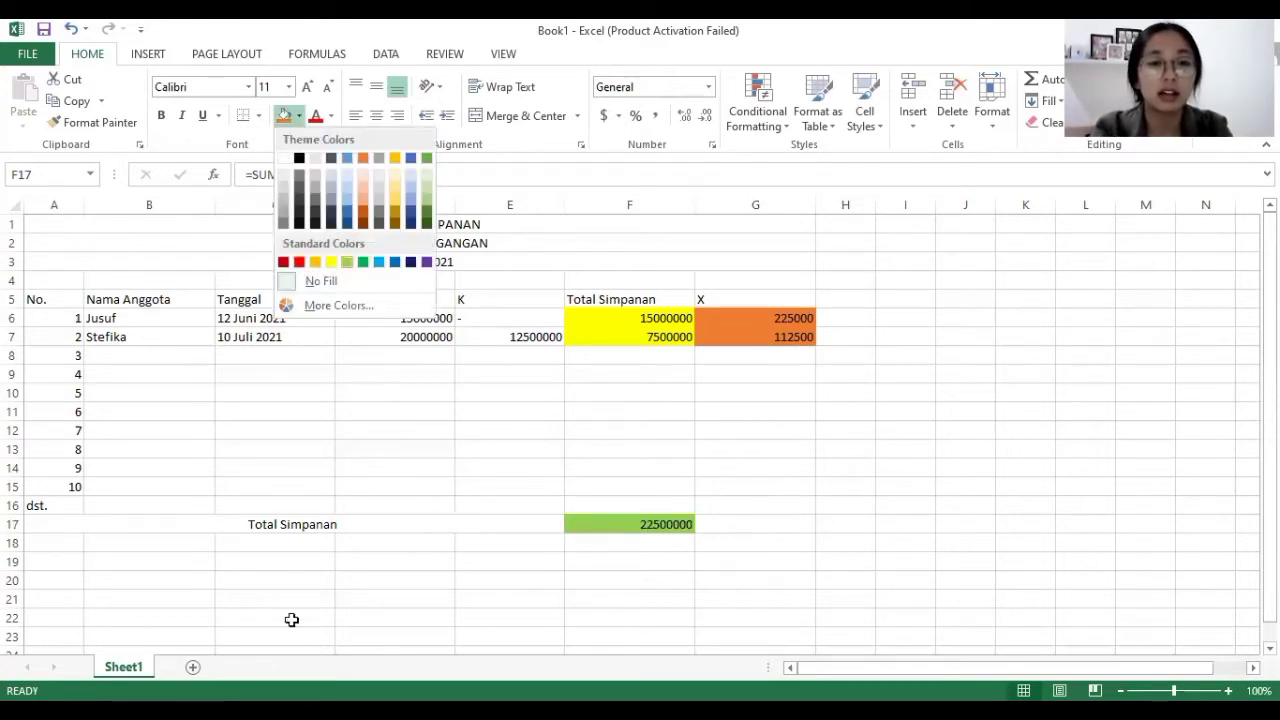
pyautogui.click(671, 537)
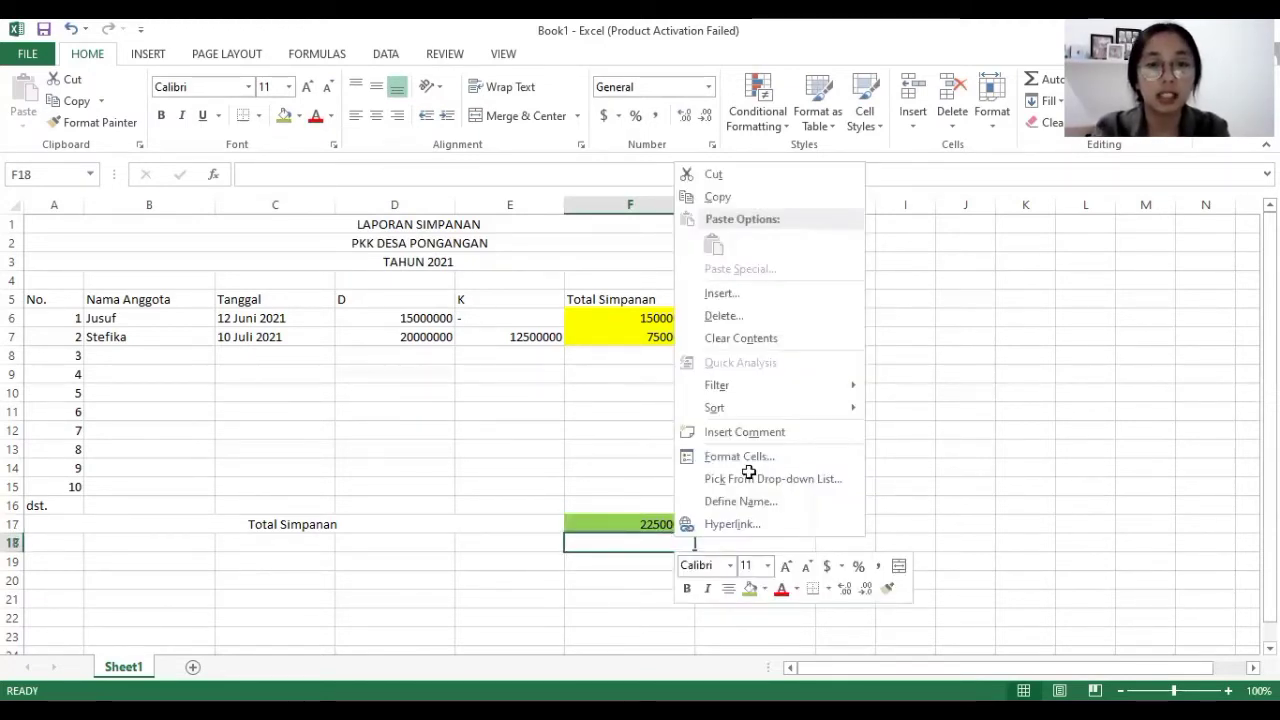
pyautogui.click(677, 661)
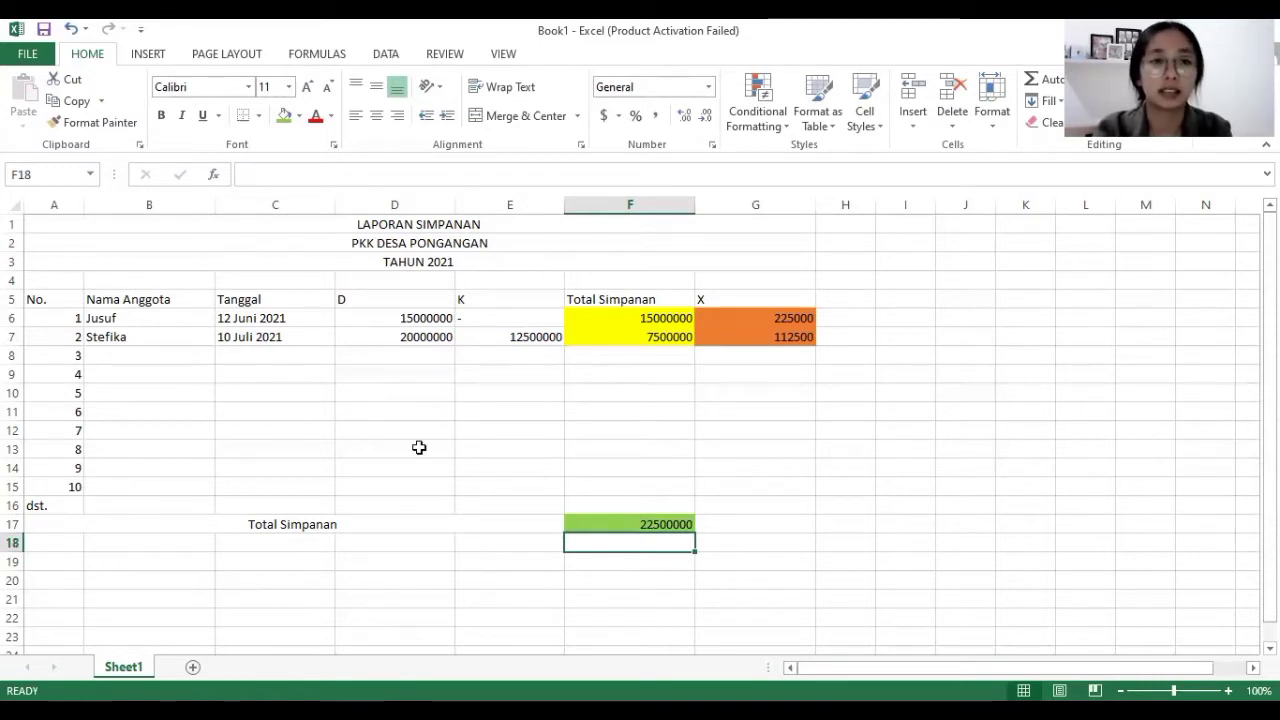
# Step: Apply all borders to the whole report range A1:G17
pyautogui.click(134, 226)
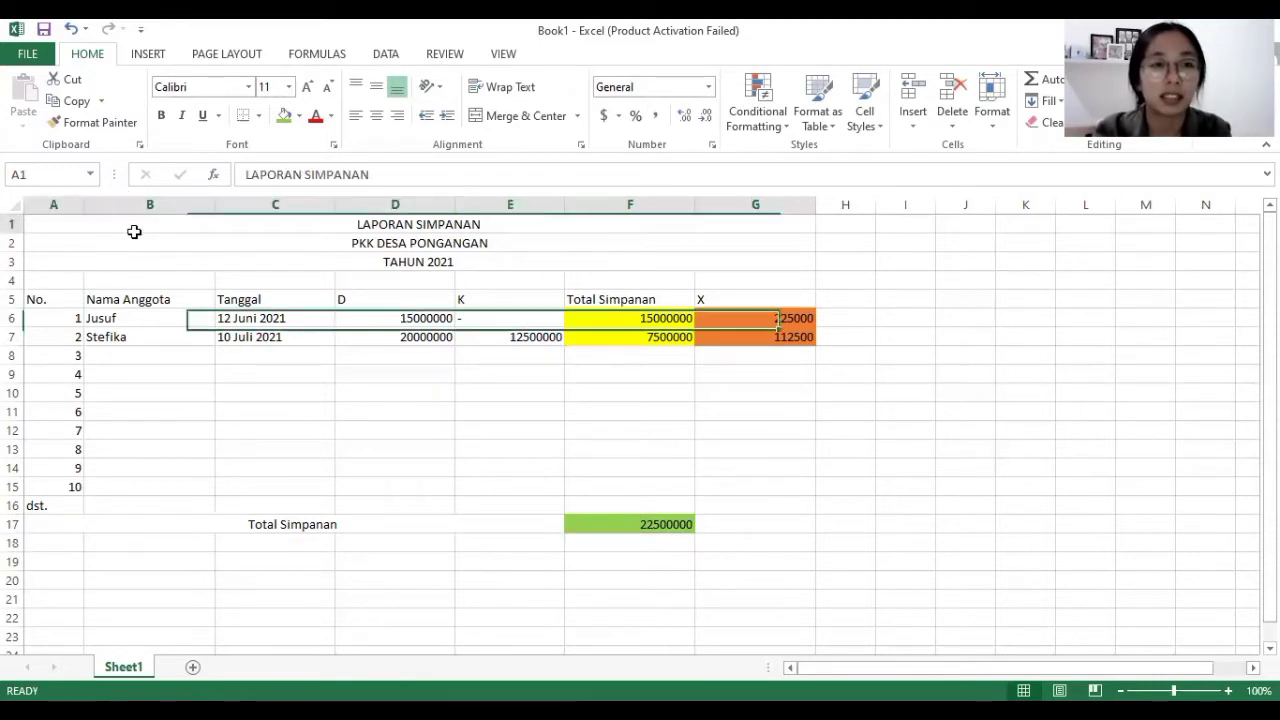
pyautogui.keyDown('shift'); pyautogui.click(330, 430); pyautogui.keyUp('shift')
pyautogui.keyDown('shift'); pyautogui.click(491, 523); pyautogui.keyUp('shift')
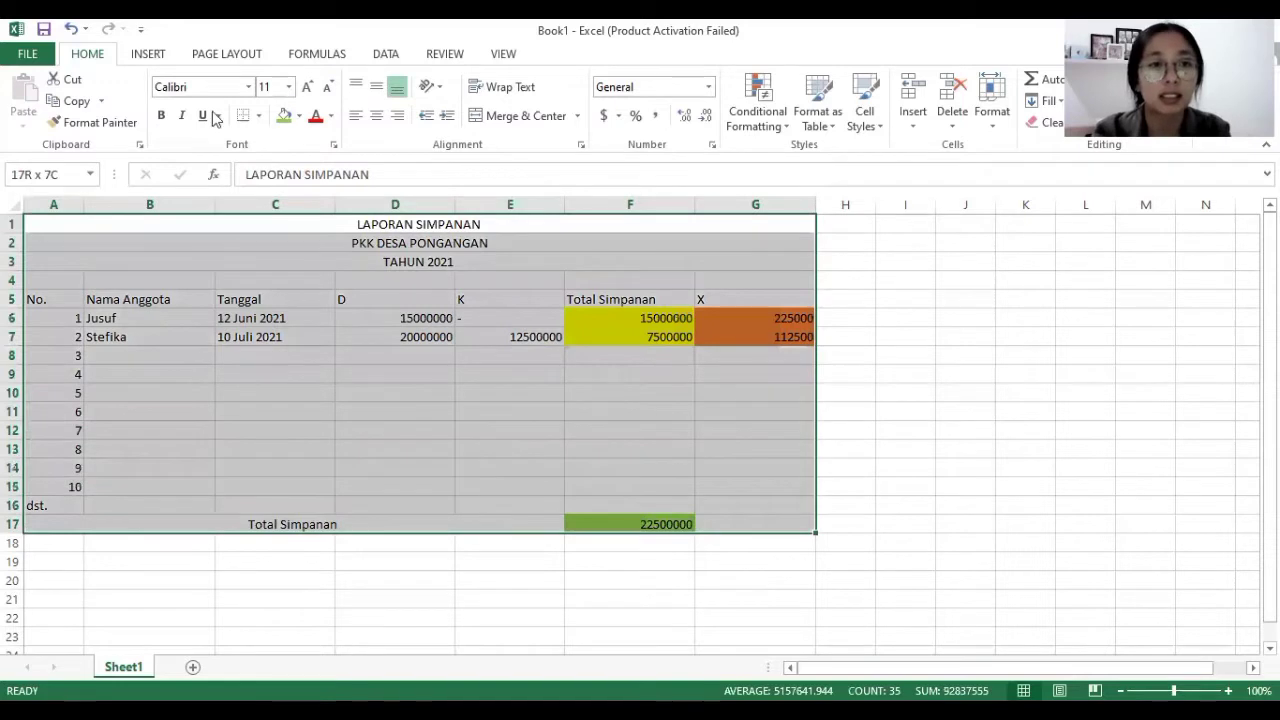
pyautogui.click(259, 117)
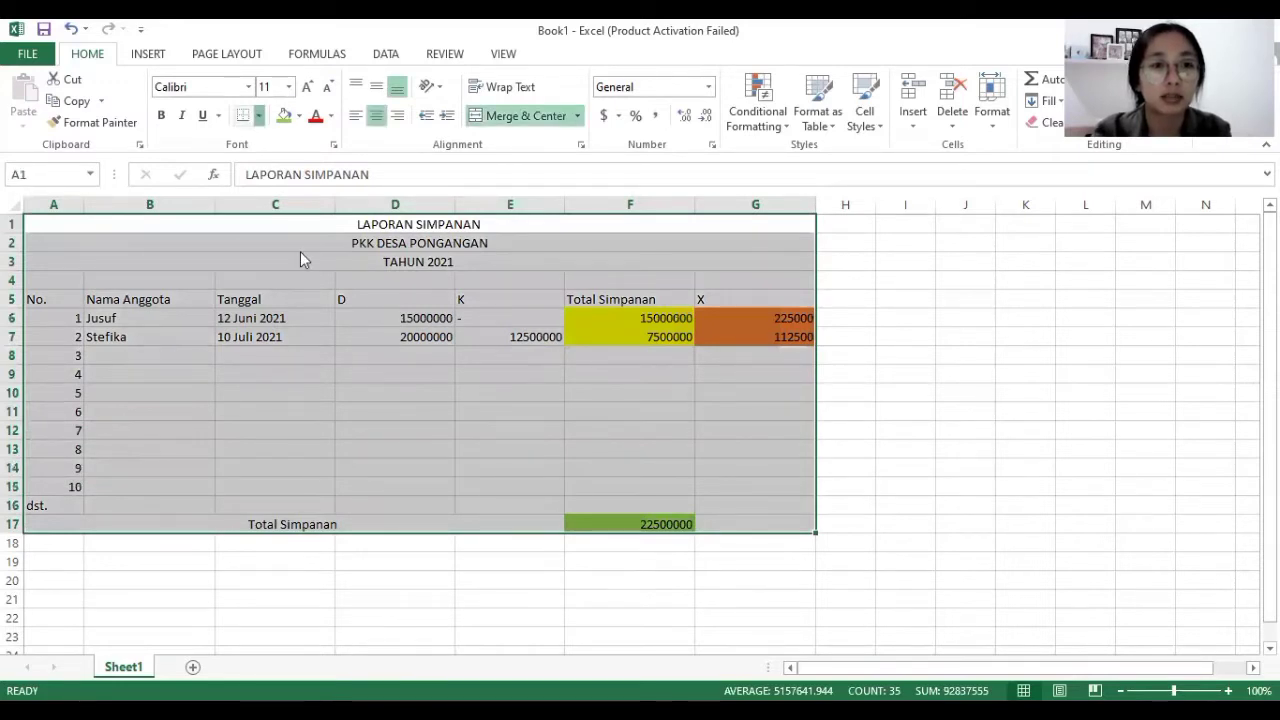
pyautogui.click(172, 318)
# Step: Make the column headings in A5:G5 bold and centre them
pyautogui.moveTo(57, 303); pyautogui.dragTo(720, 300)
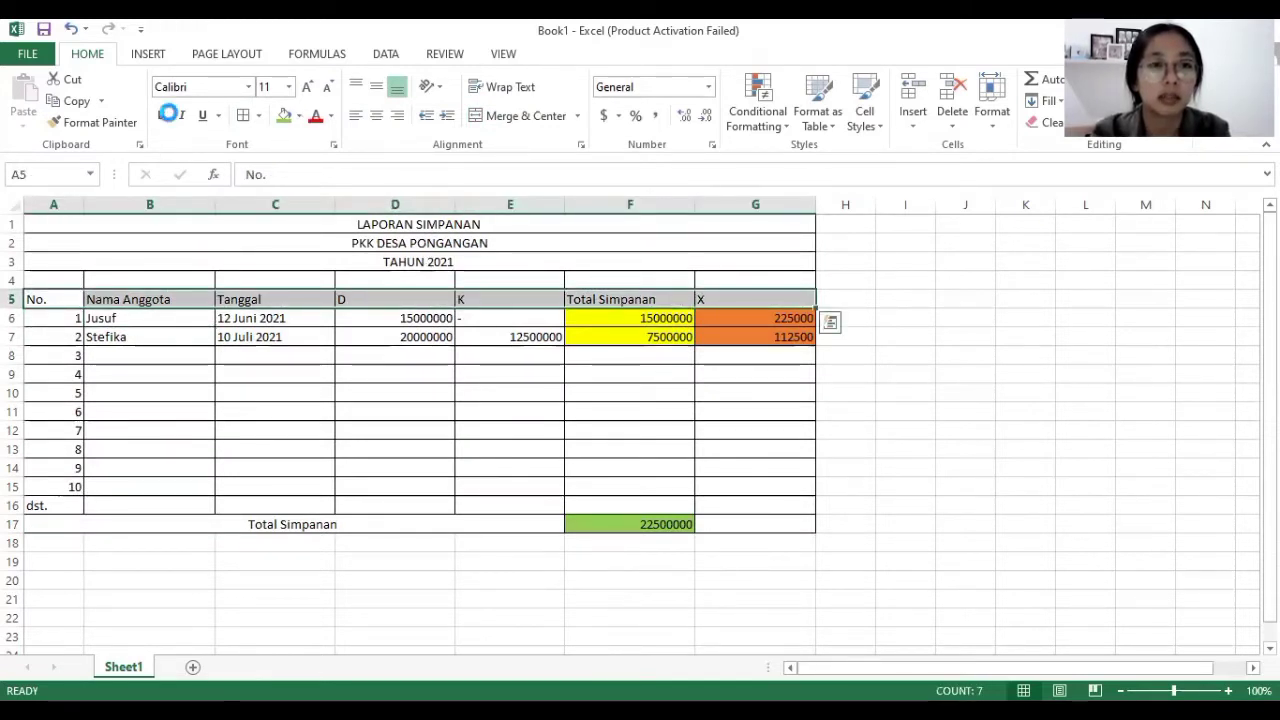
pyautogui.click(161, 115)
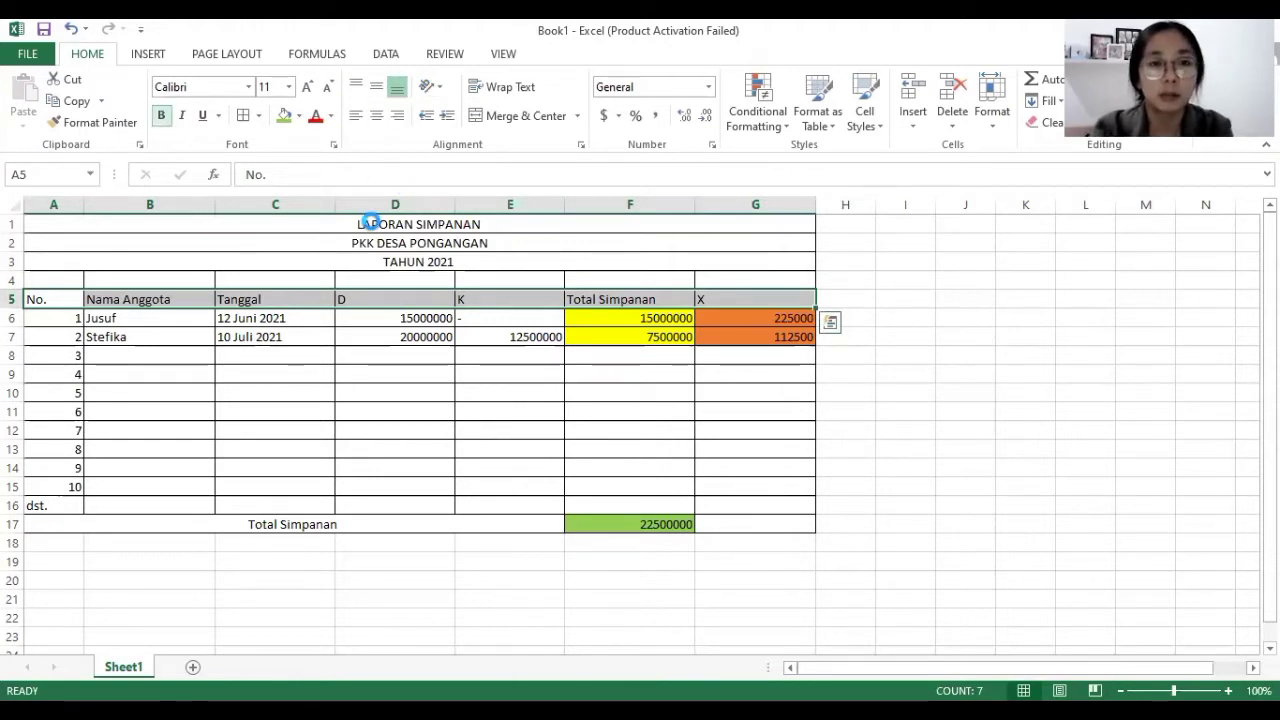
pyautogui.click(377, 115)
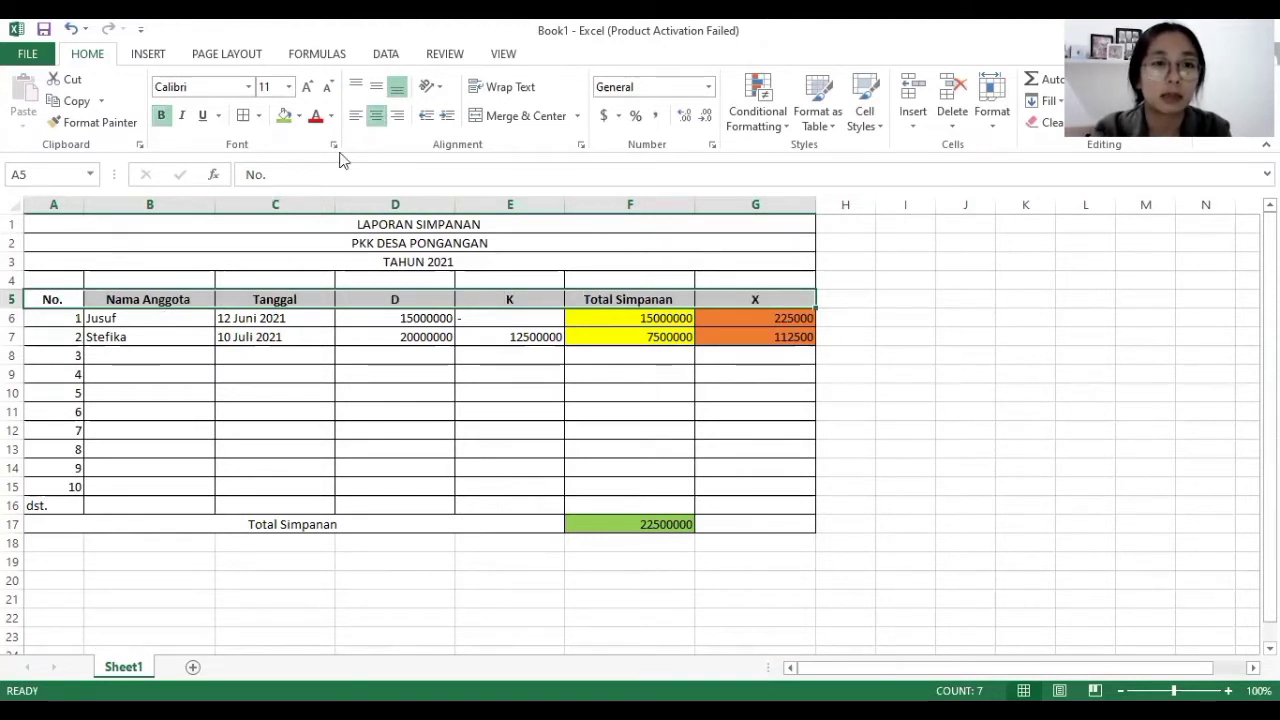
# Step: Make the "Total Simpanan" label in row 17 and the three title lines in rows 1 to 3 bold
pyautogui.click(157, 125)
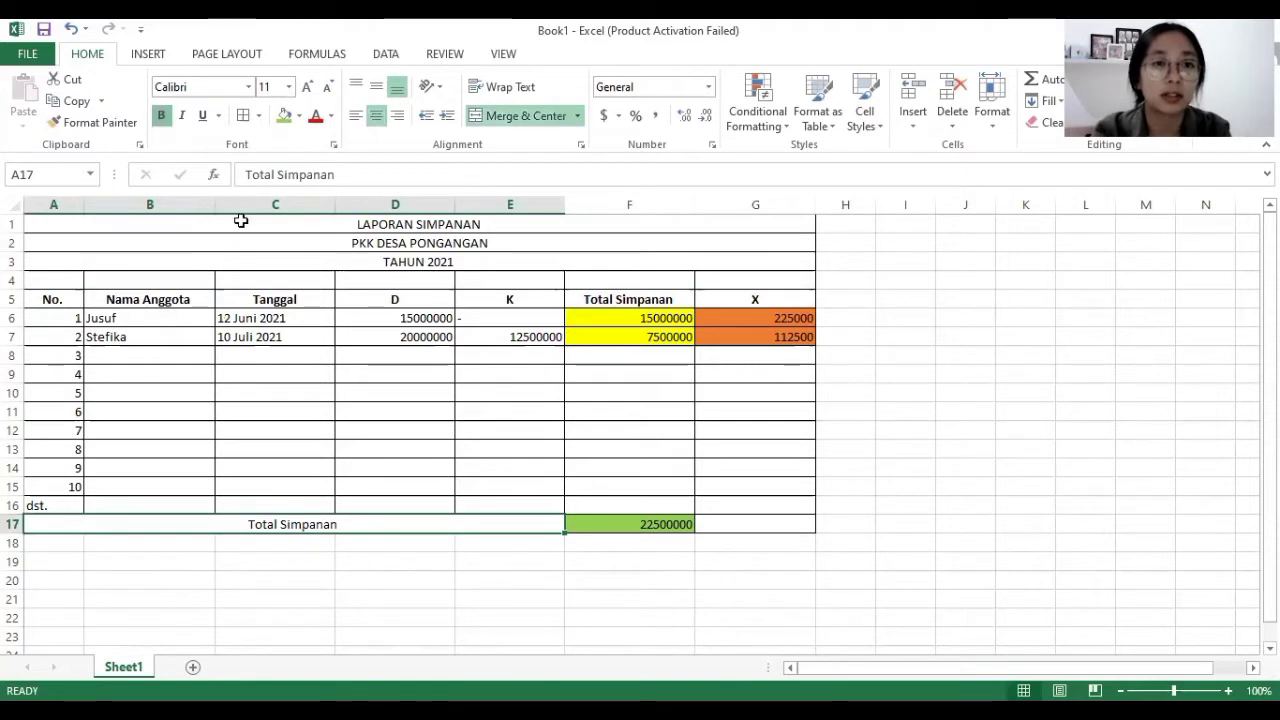
pyautogui.moveTo(241, 221); pyautogui.dragTo(243, 259)
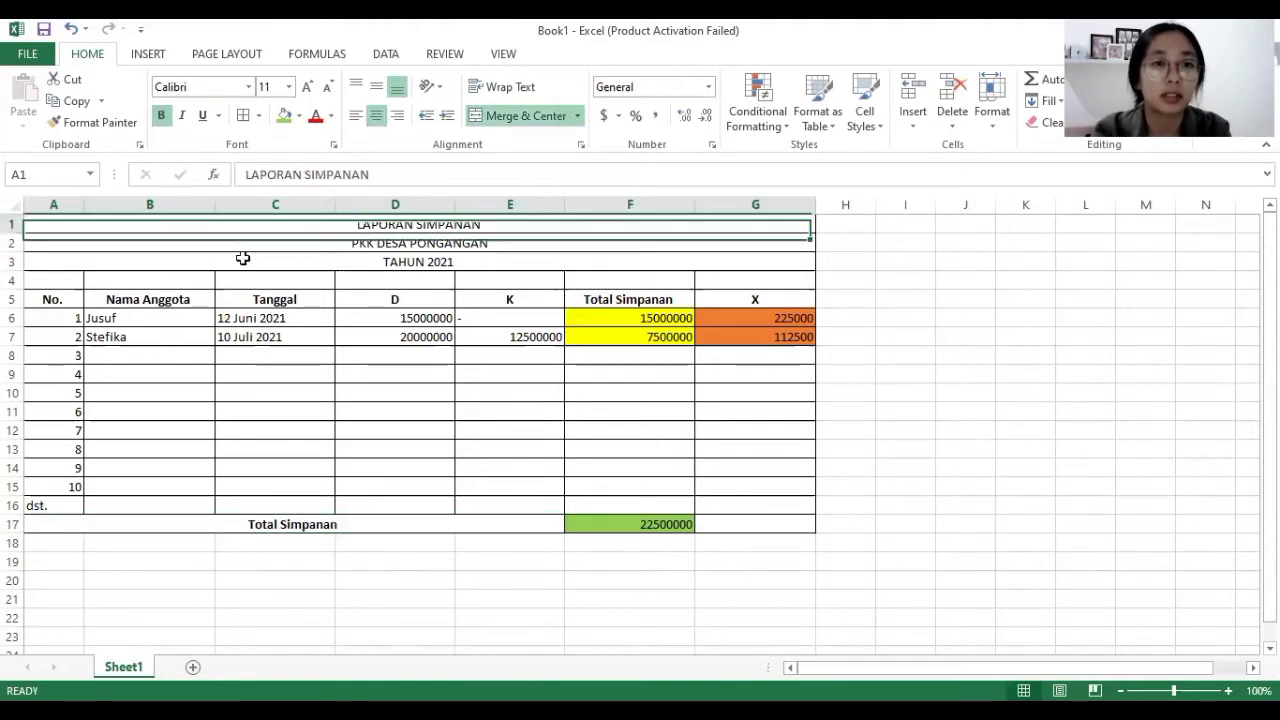
pyautogui.click(161, 116)
pyautogui.click(380, 530)
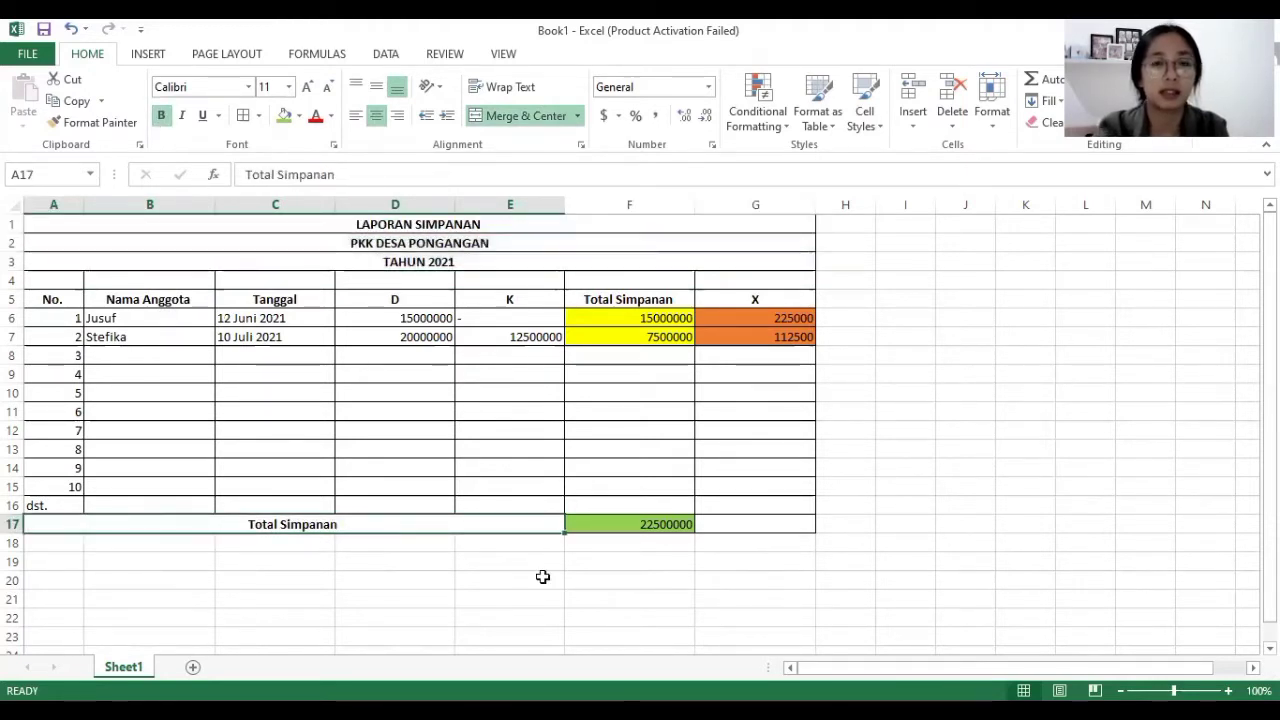
pyautogui.click(449, 596)
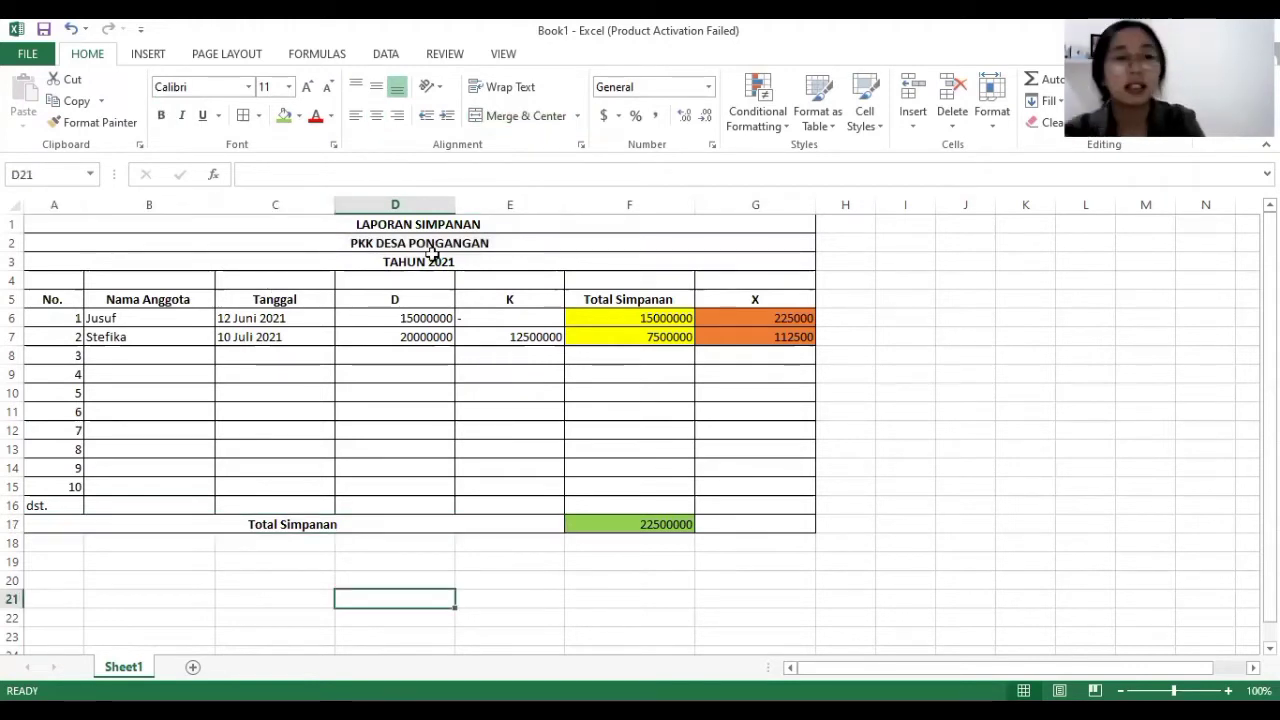
# Step: Re-enter the formula =SUM(D6:E6) in F6 for the first member's total savings
pyautogui.click(621, 315)
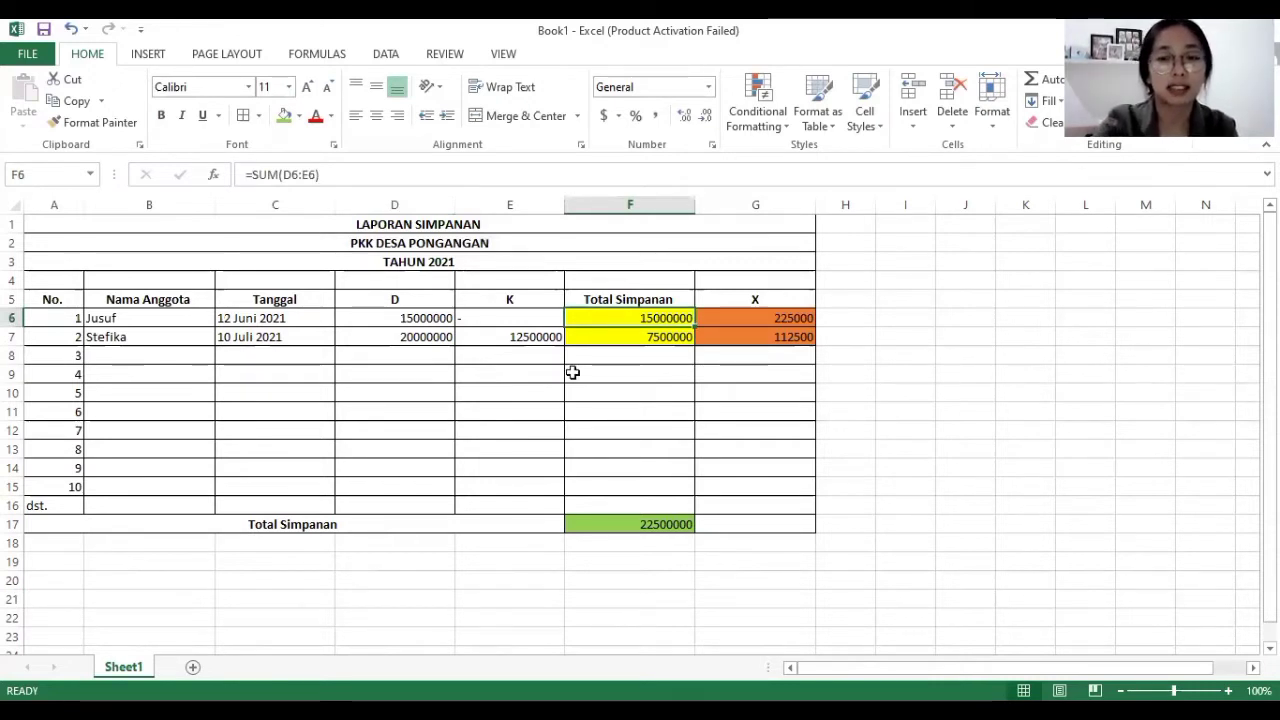
pyautogui.write('=s')
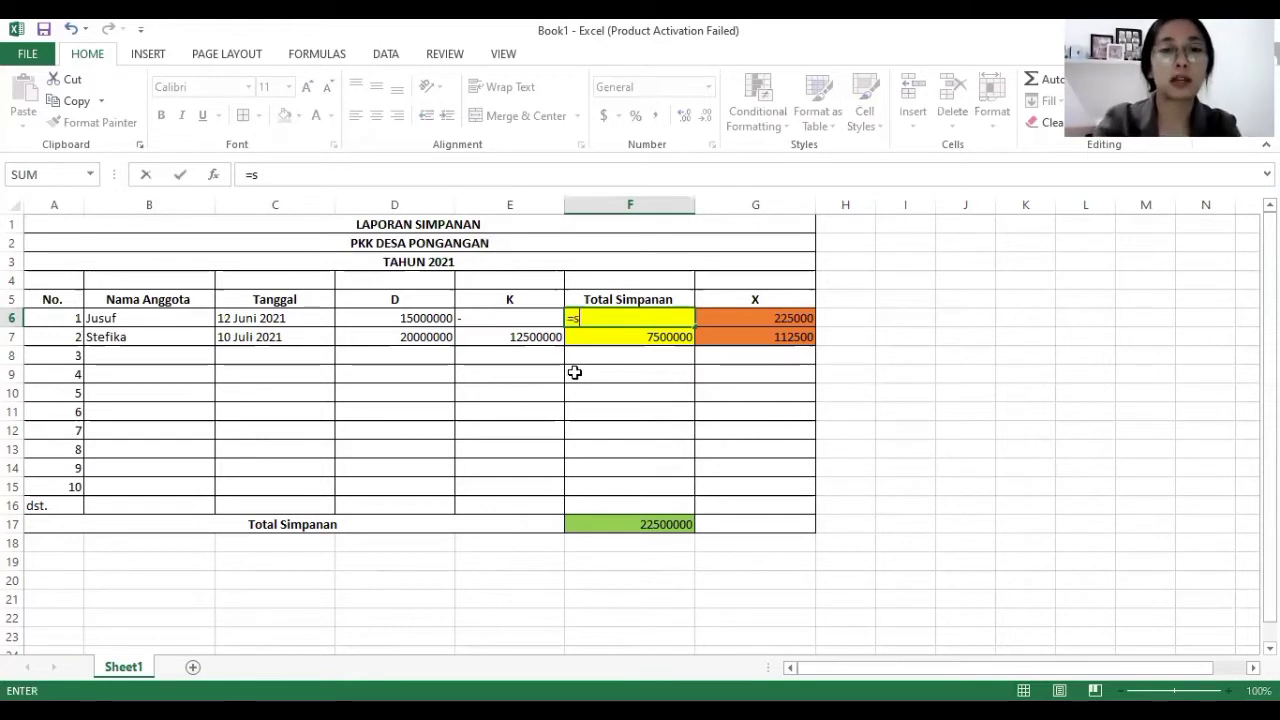
pyautogui.write('um(')
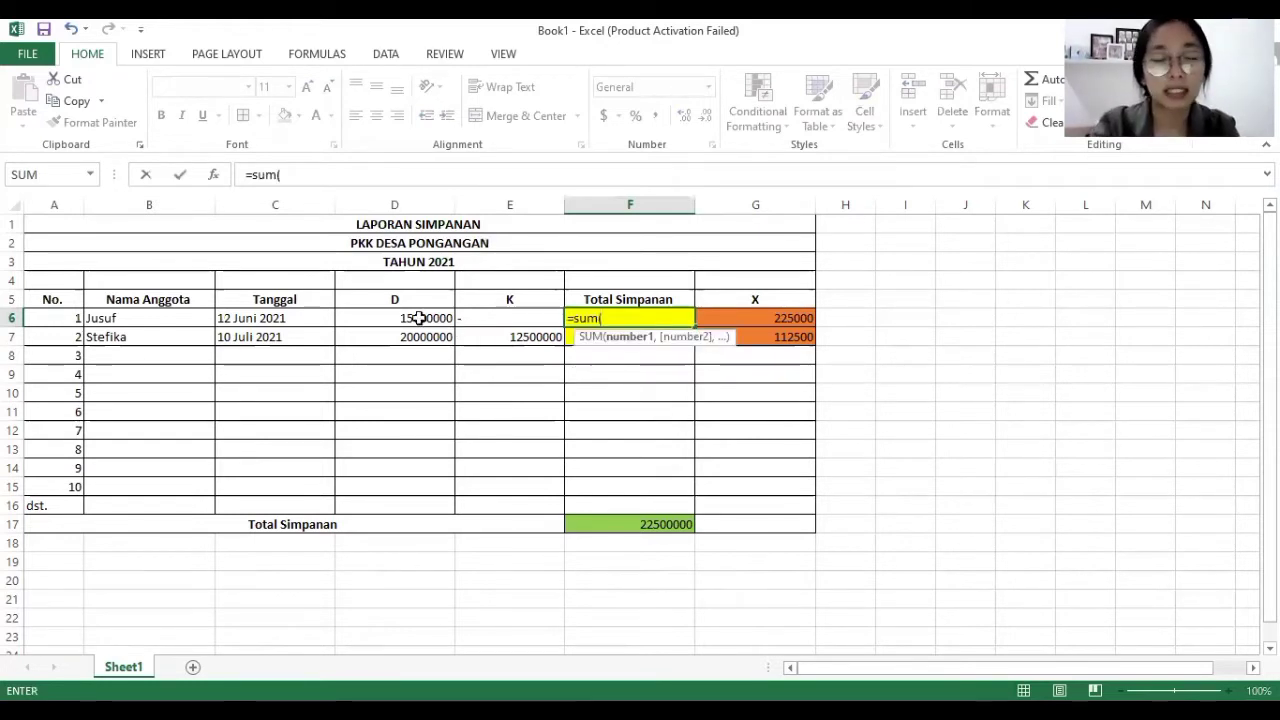
pyautogui.moveTo(425, 318); pyautogui.dragTo(481, 318)
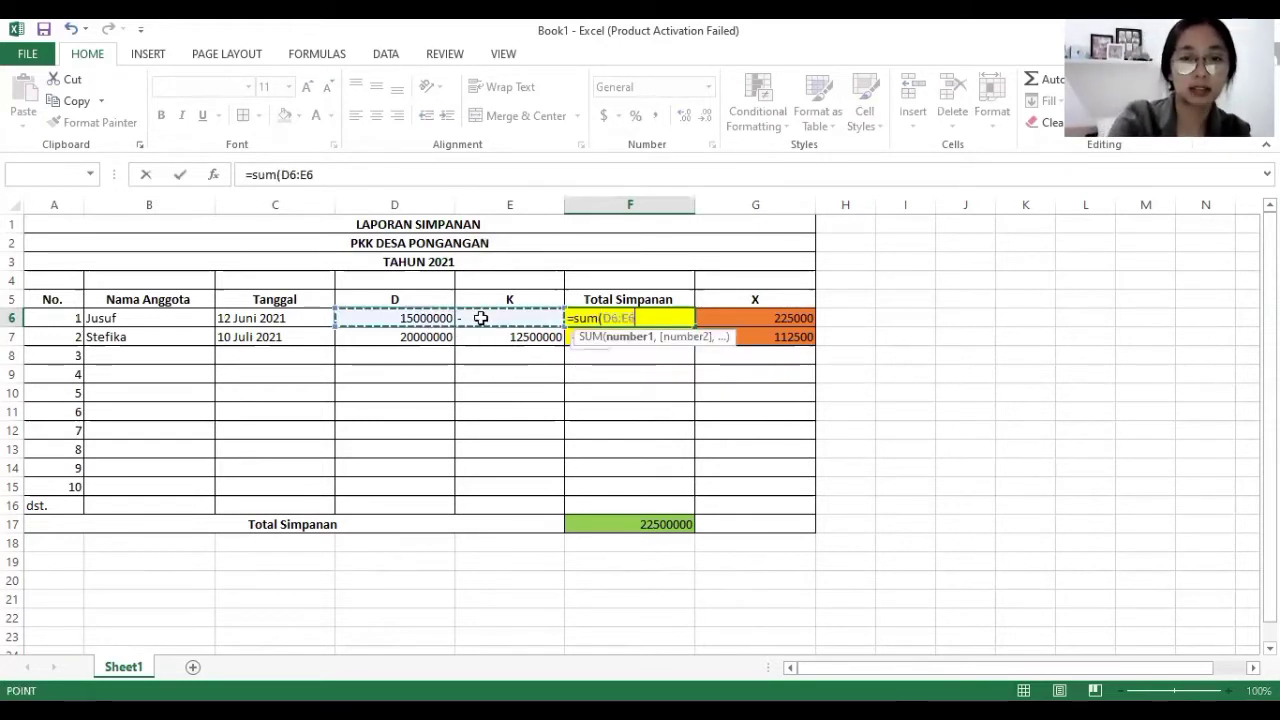
pyautogui.press('Return')
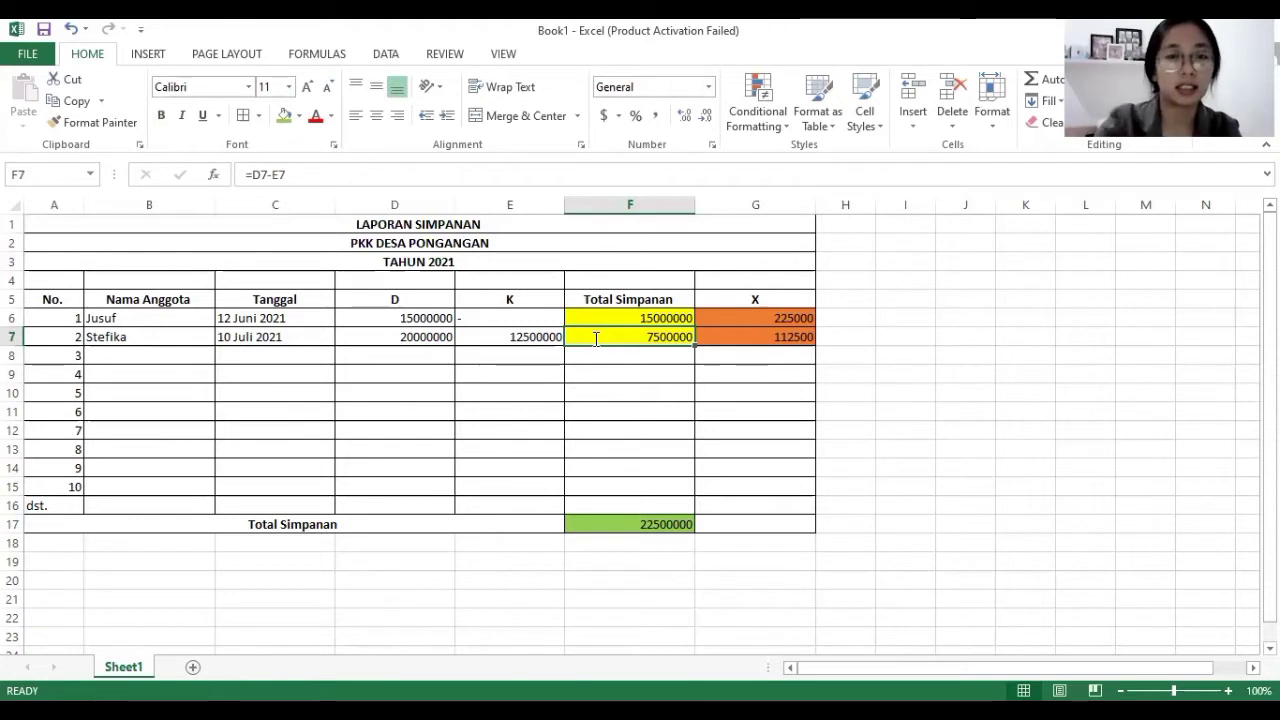
# Step: Re-enter the formula =D7-E7 in F7 for the second member's total savings
pyautogui.write('=')
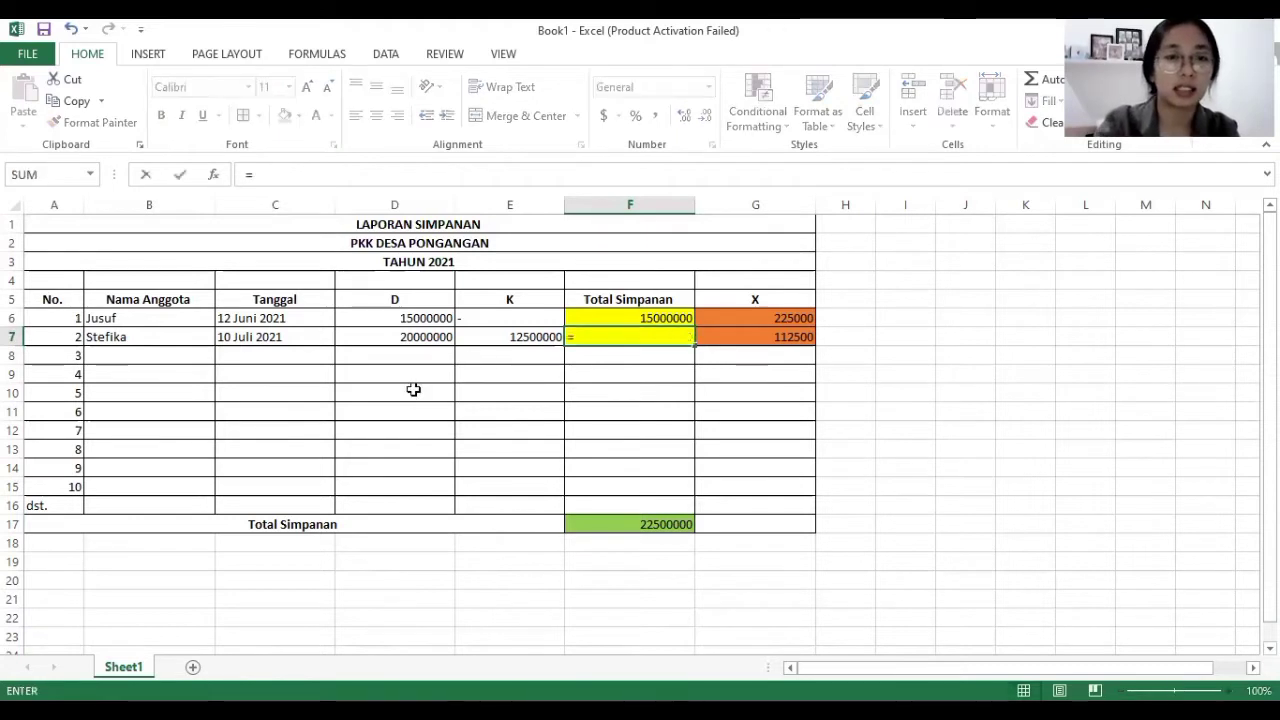
pyautogui.click(425, 337)
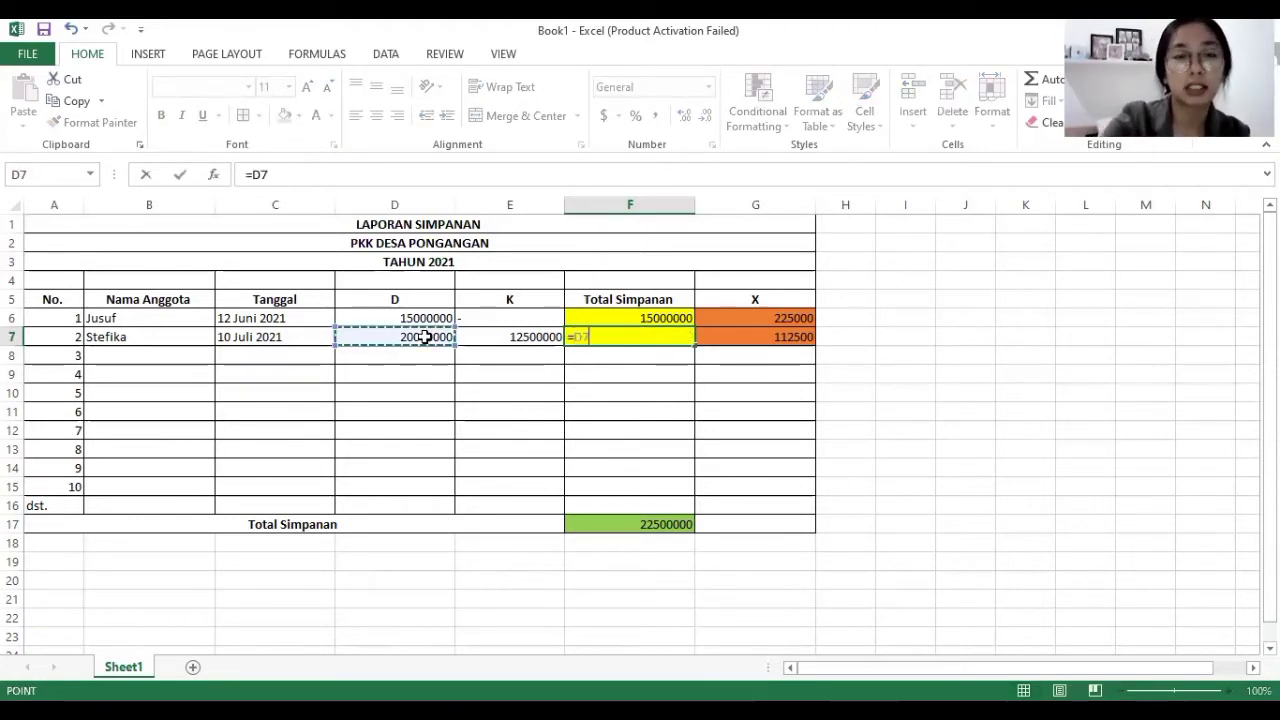
pyautogui.write('-')
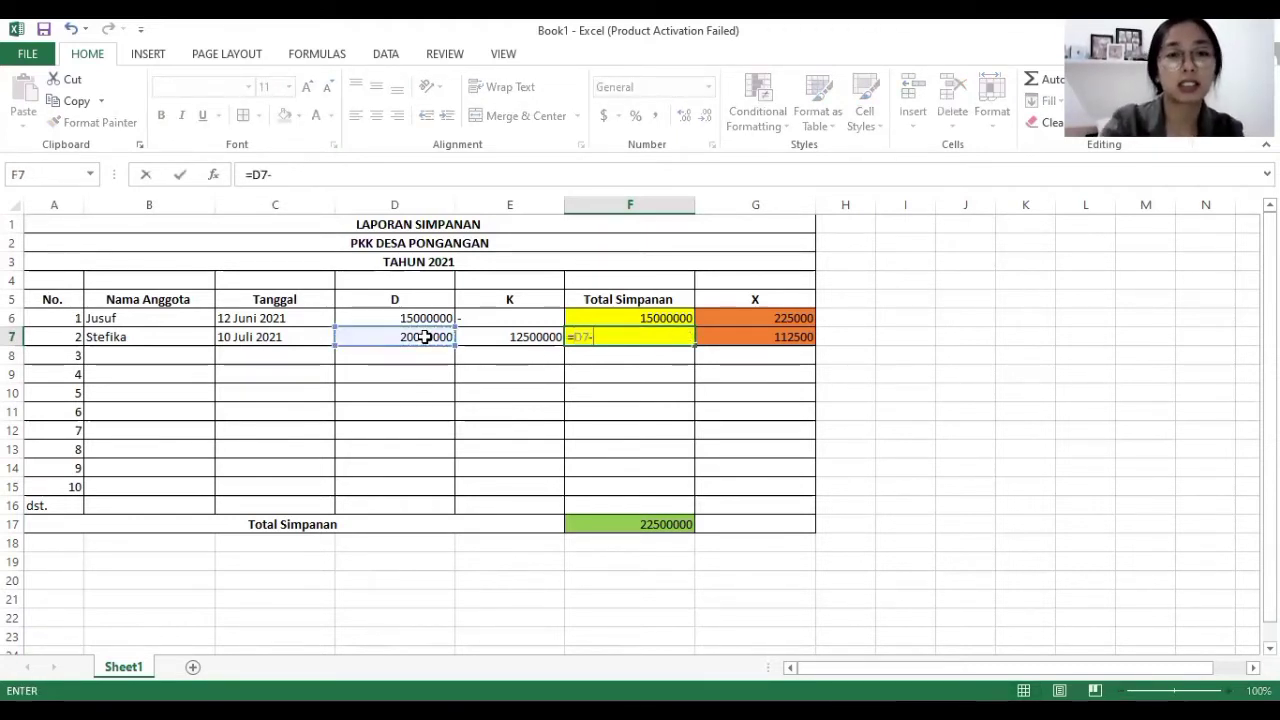
pyautogui.click(505, 337)
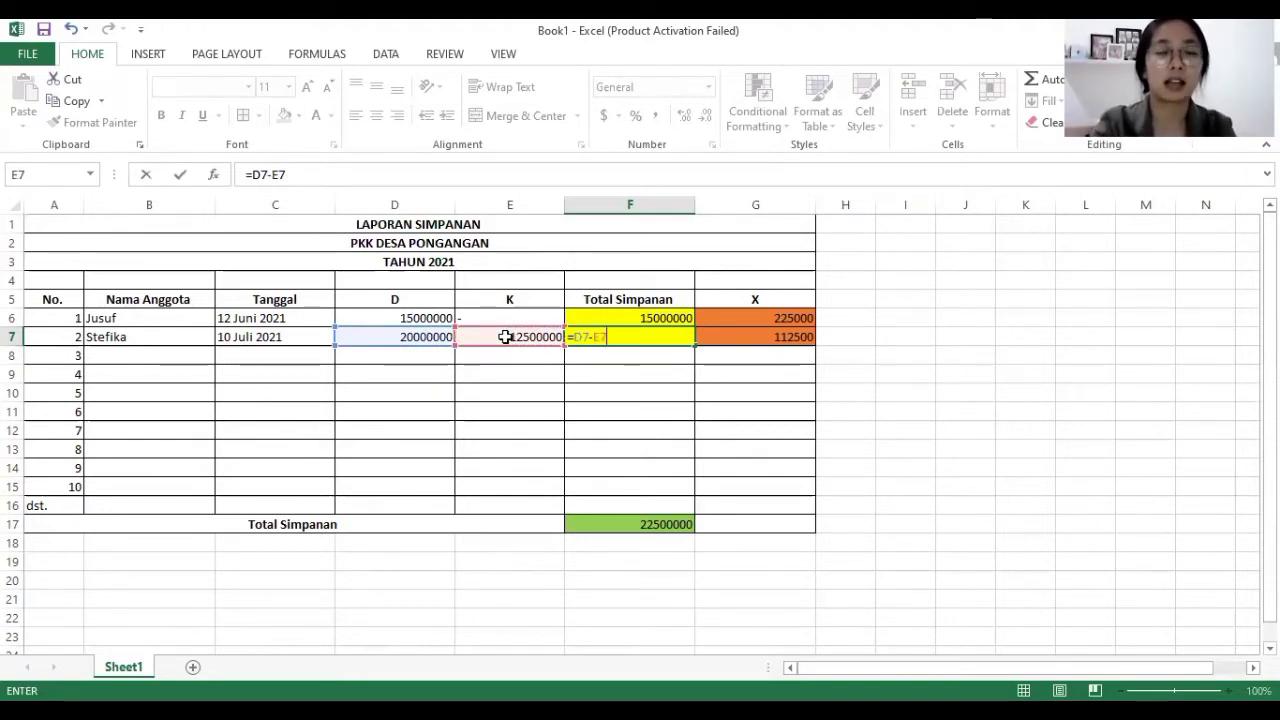
pyautogui.press('Return')
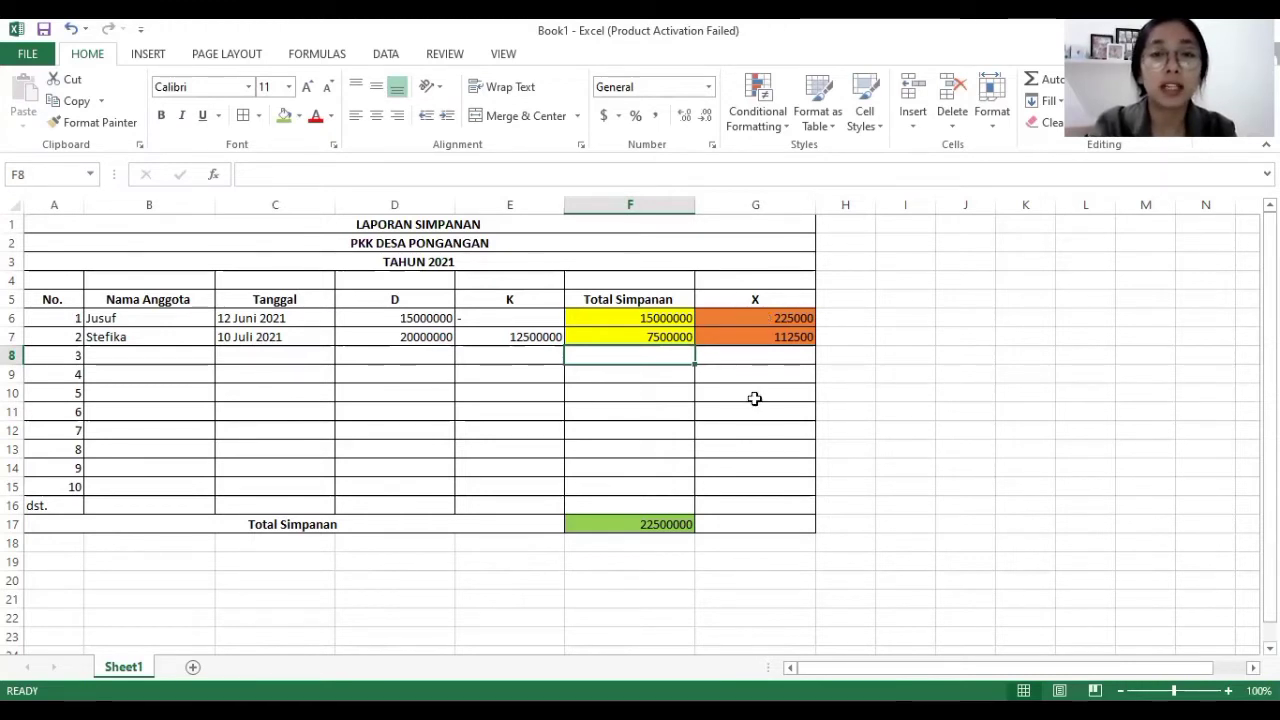
# Step: Re-enter the formula =F6*1.5% in G6 for the first member's 1.5% amount
pyautogui.click(765, 317)
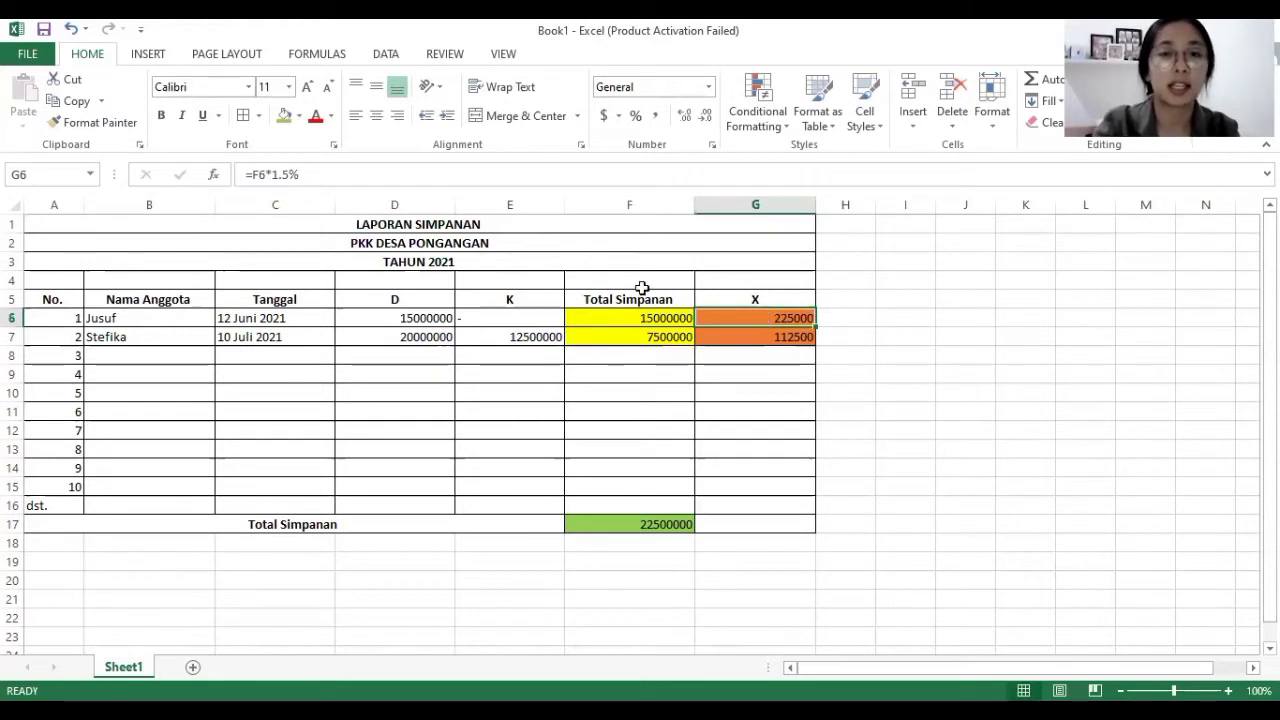
pyautogui.write('=')
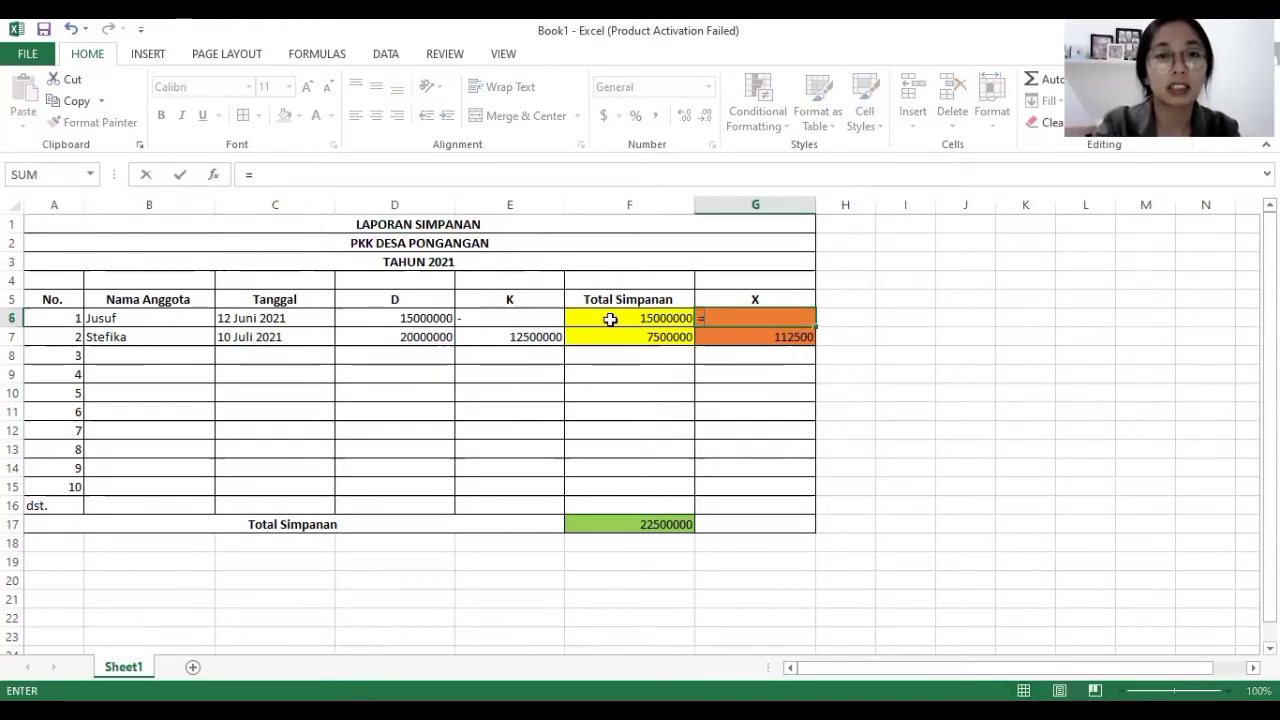
pyautogui.click(610, 319)
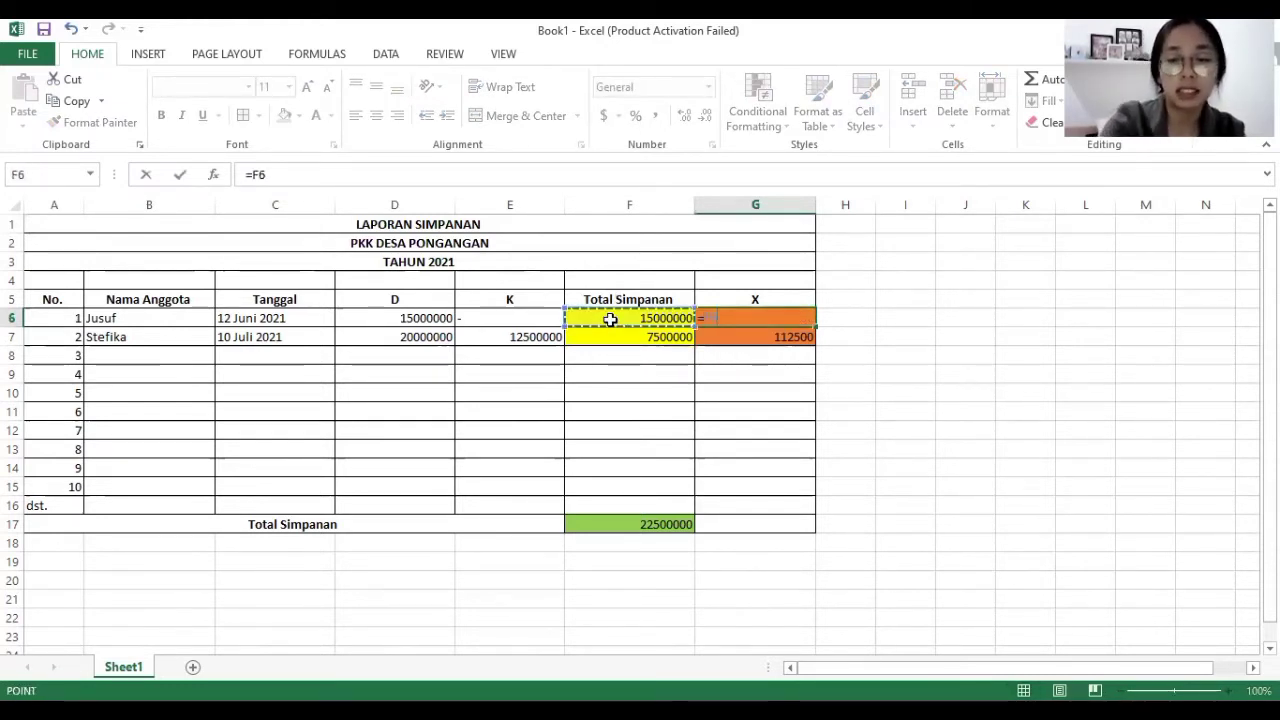
pyautogui.write('*')
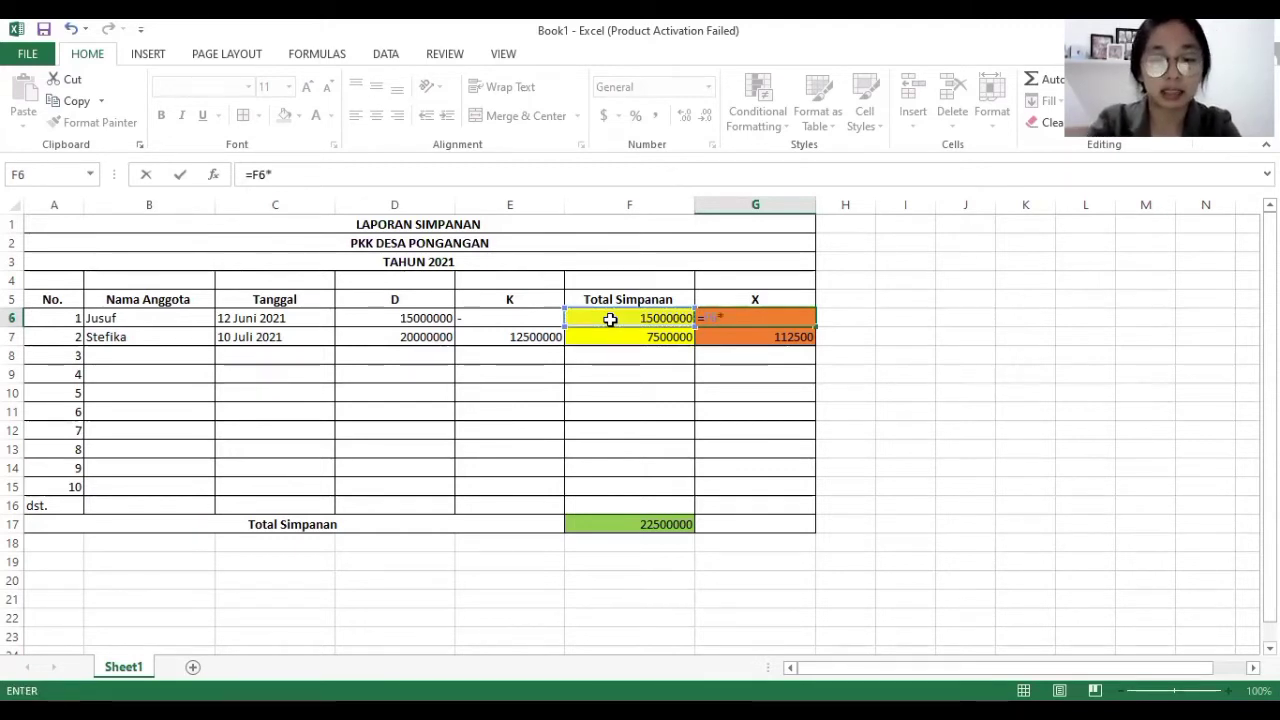
pyautogui.write('1.5%')
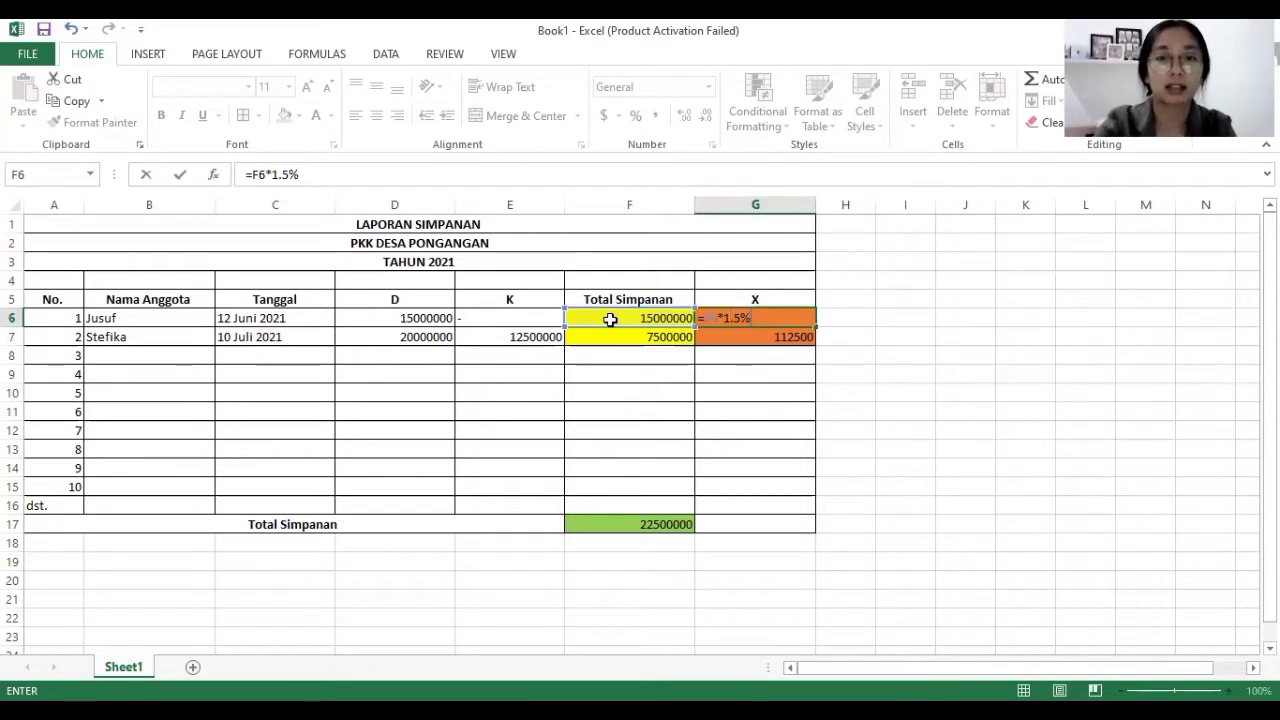
pyautogui.press('Return')
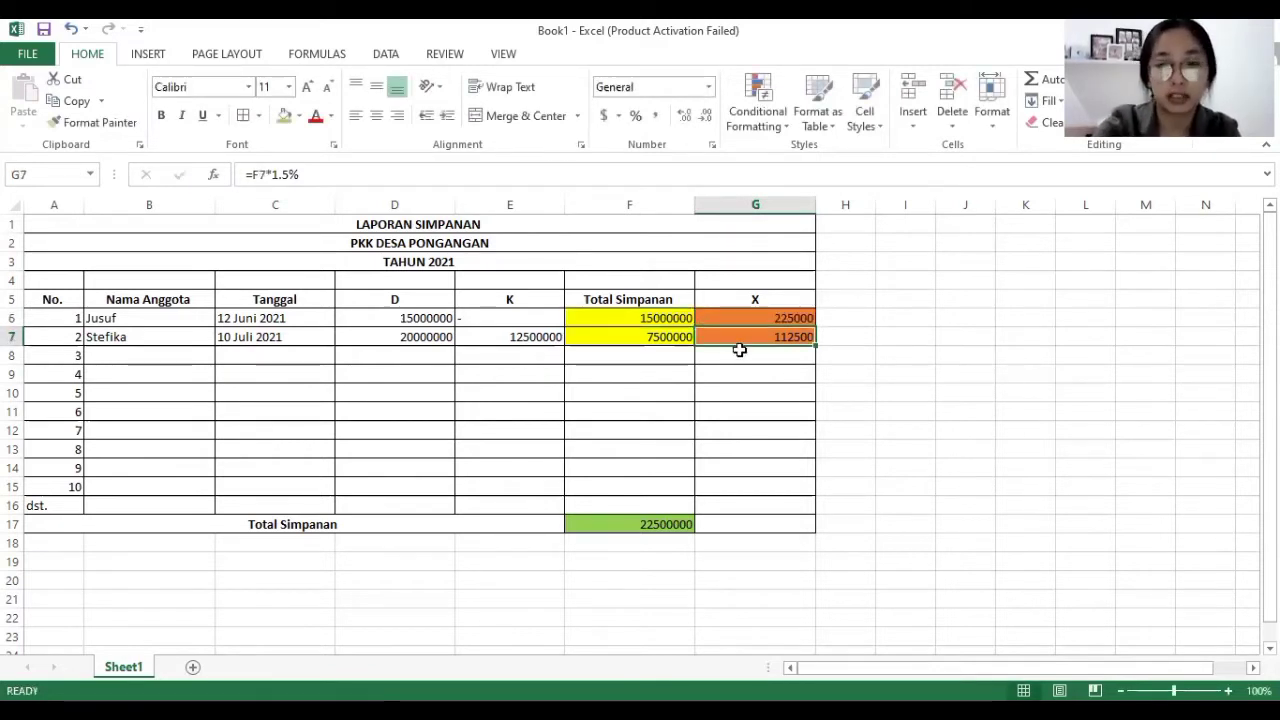
# Step: Re-enter the formula =F7*1.5% in G7 for the second member's 1.5% amount
pyautogui.write('=')
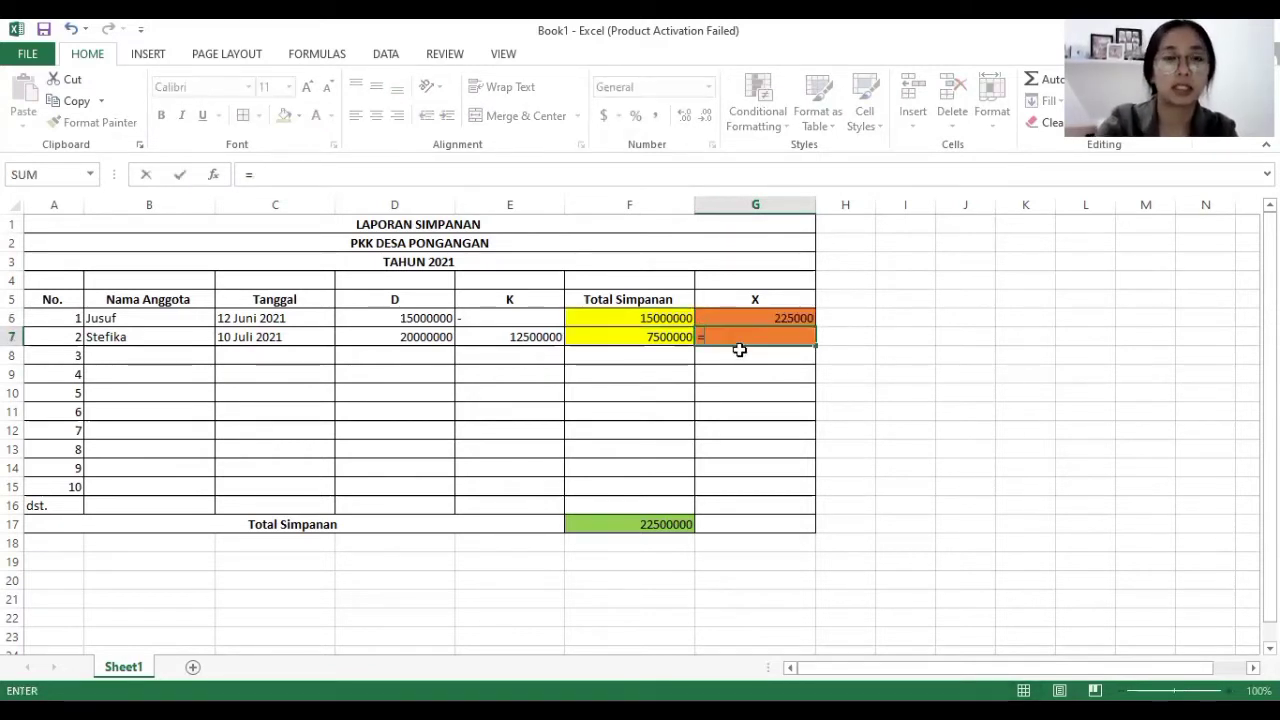
pyautogui.click(609, 335)
pyautogui.write('*')
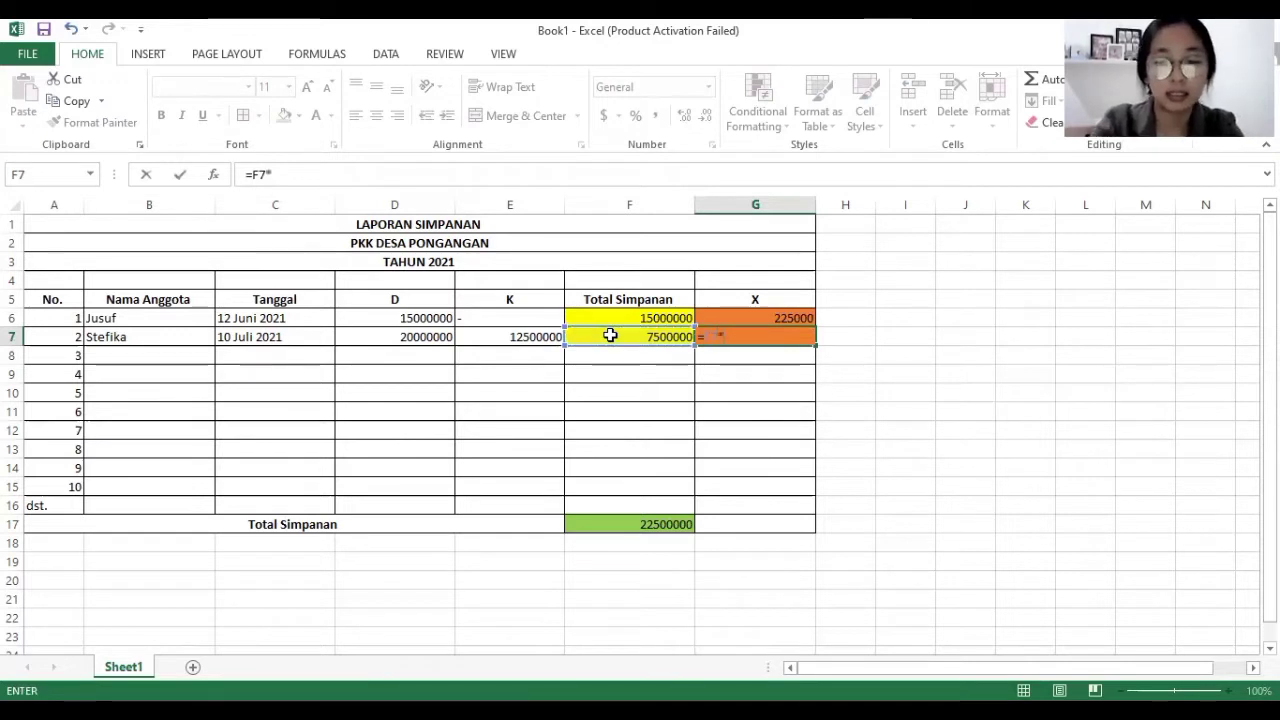
pyautogui.write('1.')
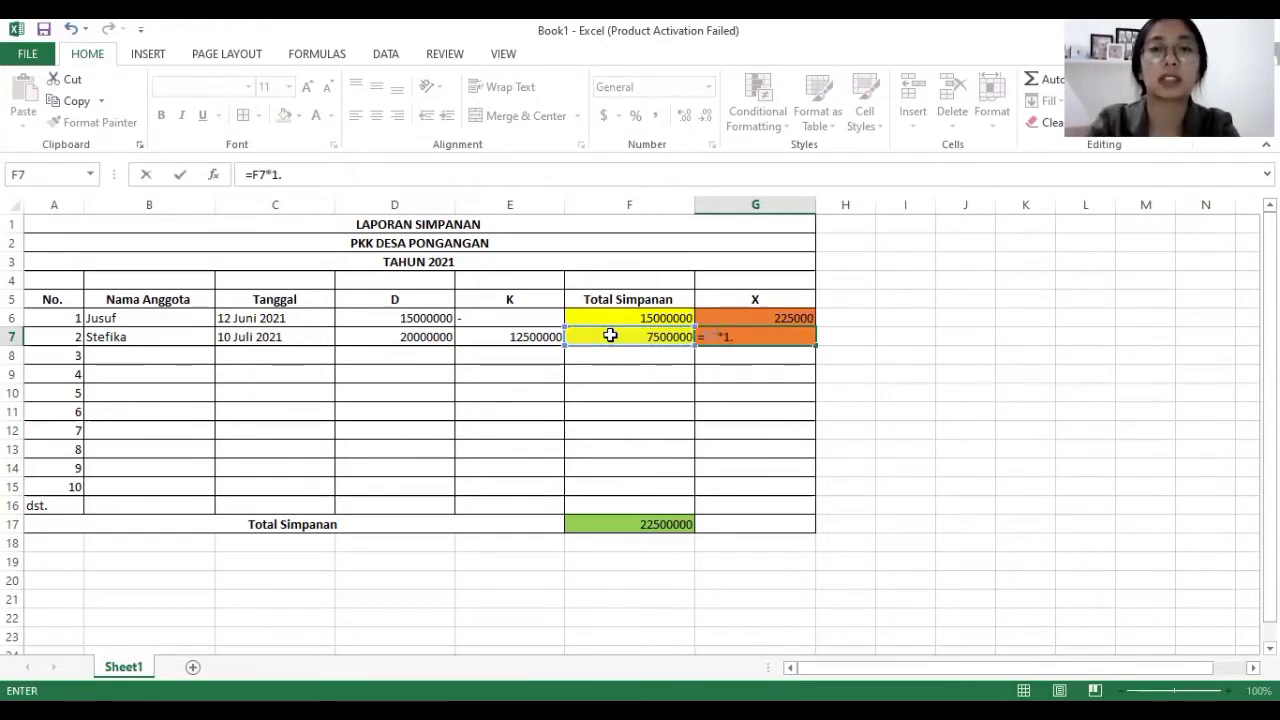
pyautogui.write('5%')
pyautogui.press('Return')
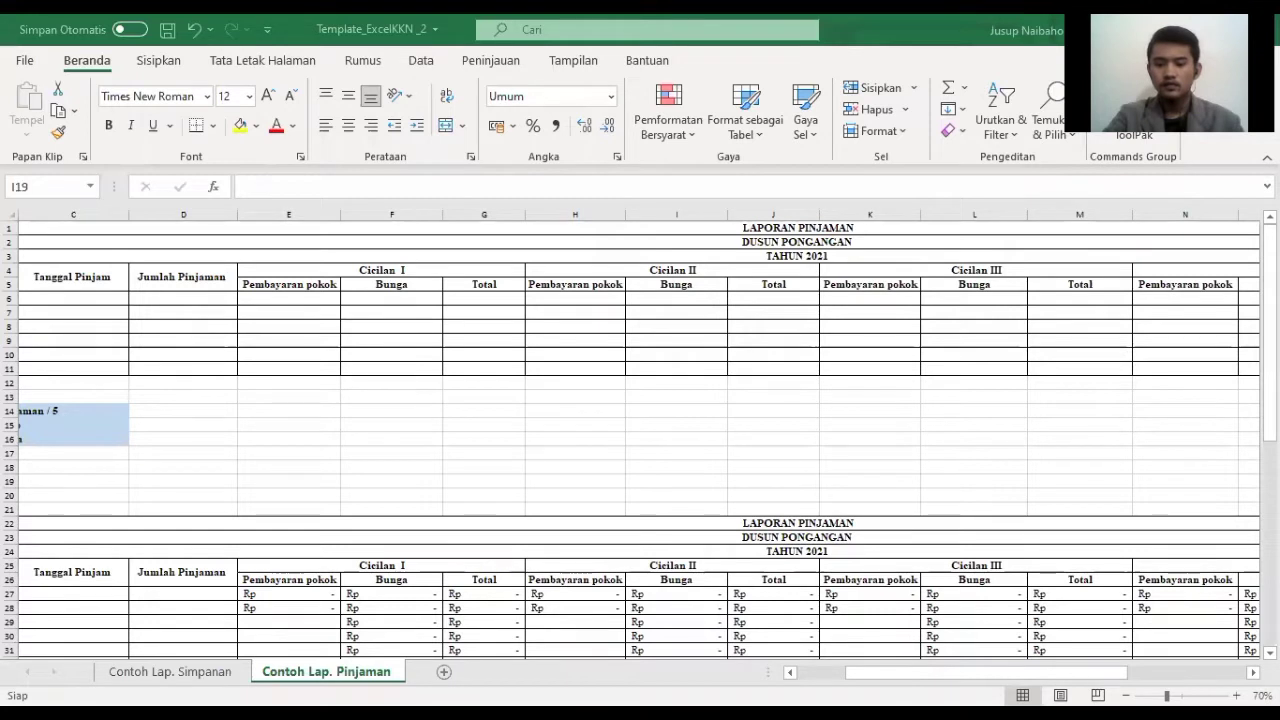
# Step: Clear the number in A7 of the upper loan table on the Contoh Lap. Pinjaman sheet of the Template_ExcelKKN _2 workbook
pyautogui.moveTo(930, 676); pyautogui.dragTo(882, 676)
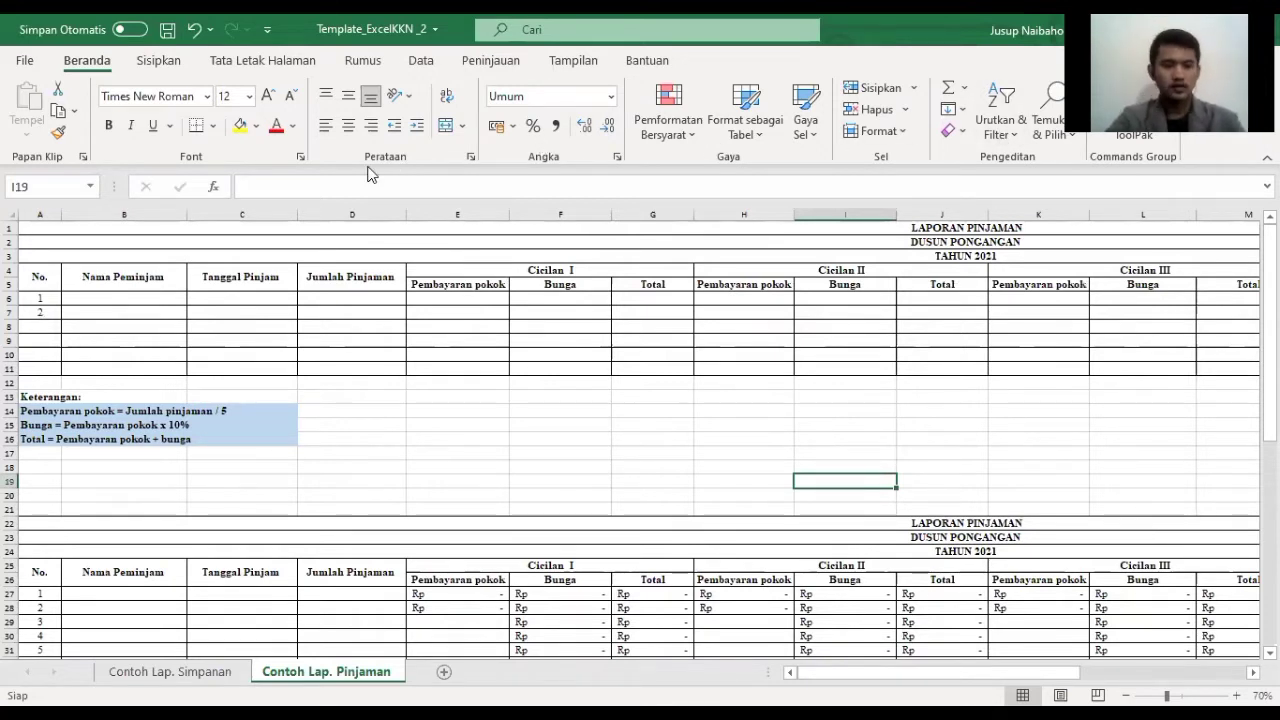
pyautogui.click(46, 312)
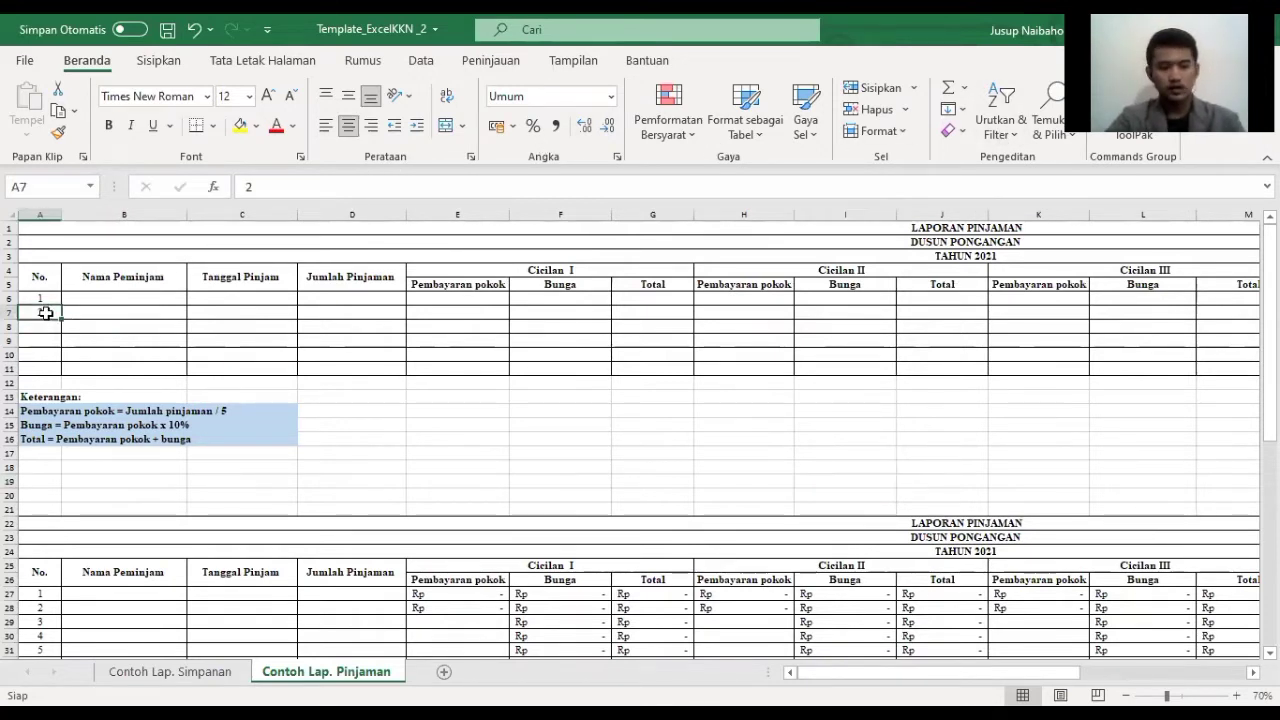
pyautogui.press('BackSpace')
# Step: Examine the loan report's borrower columns, its Keterangan formulas and the Pembayaran pokok, Bunga and Total columns of each instalment
pyautogui.click(95, 318)
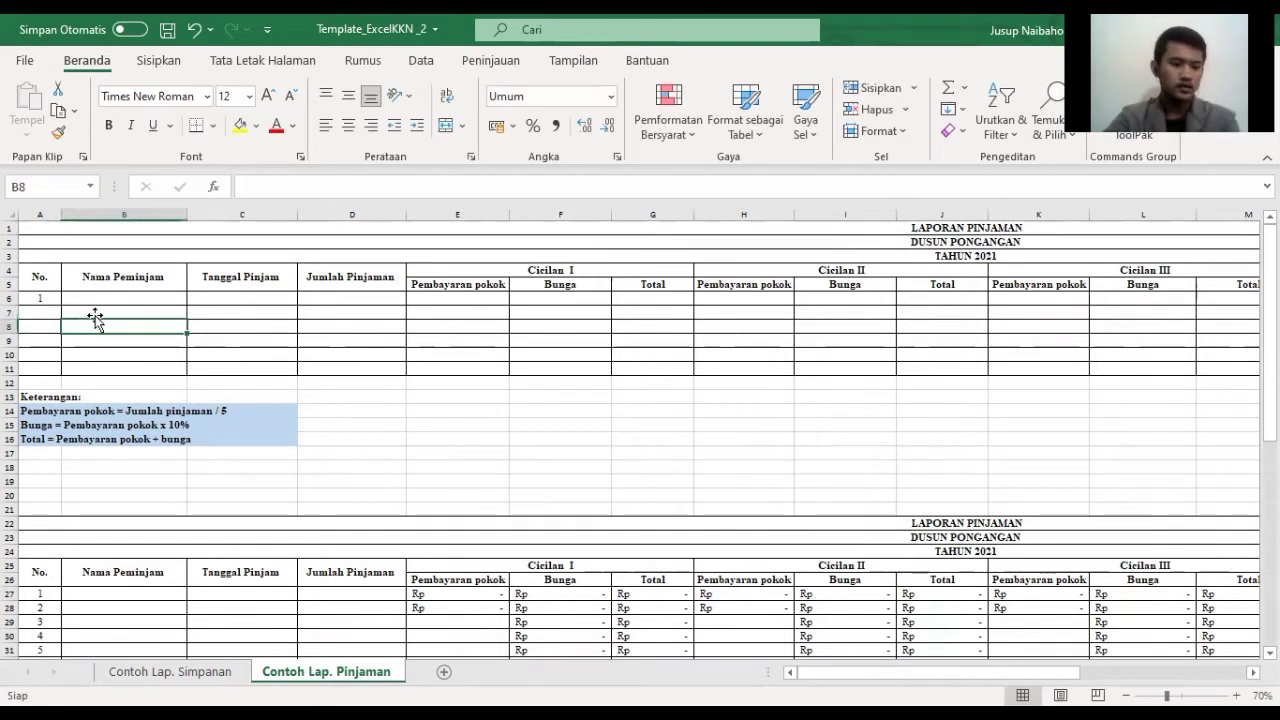
pyautogui.click(102, 312)
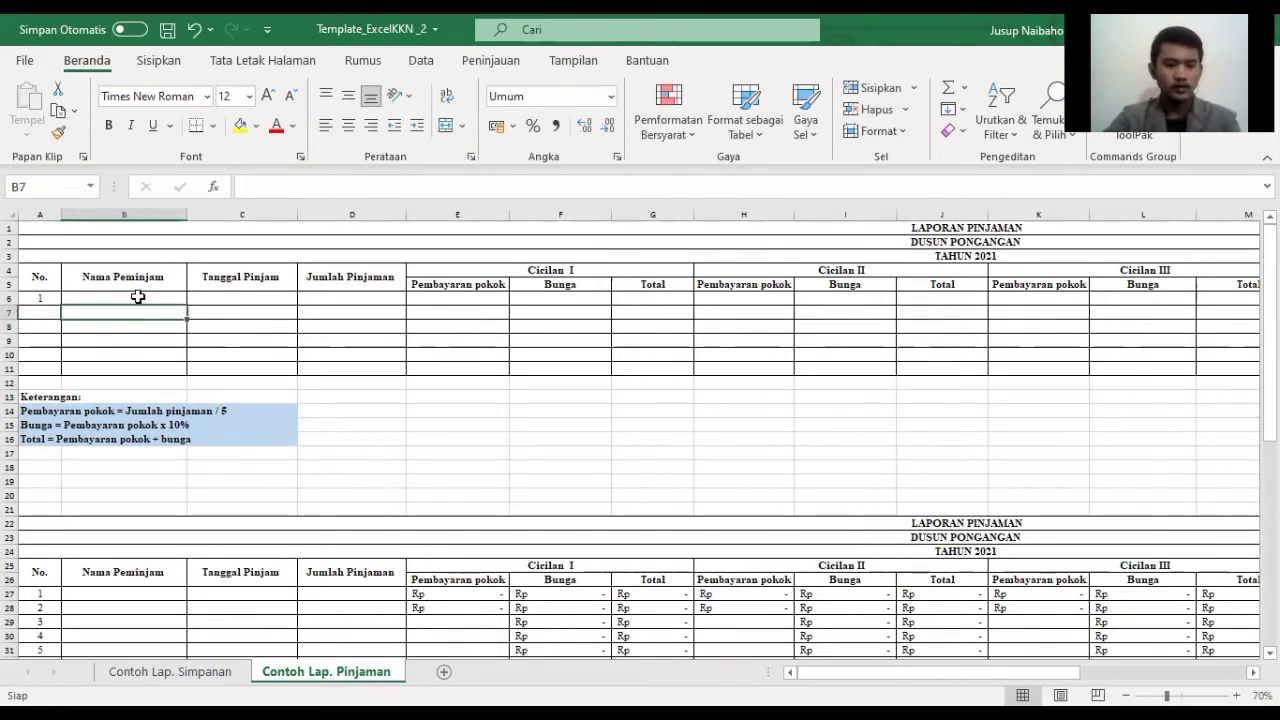
pyautogui.click(138, 297)
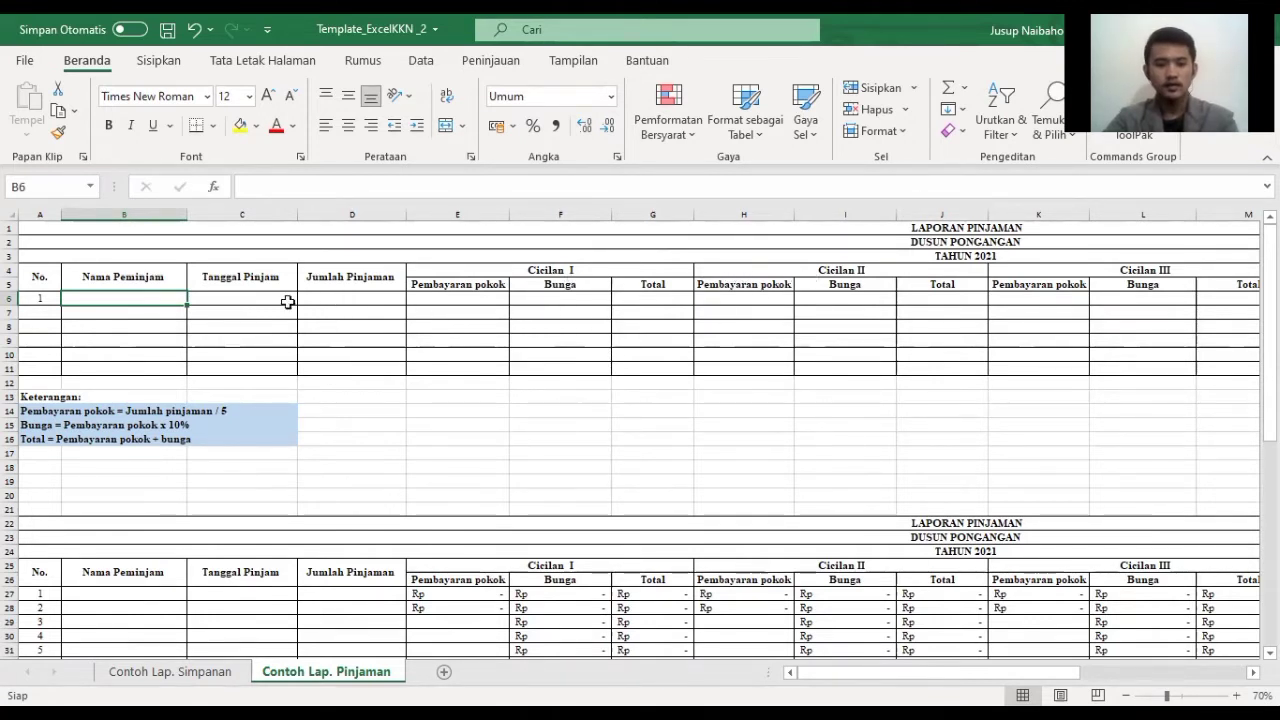
pyautogui.scroll(-2, 861, 313)
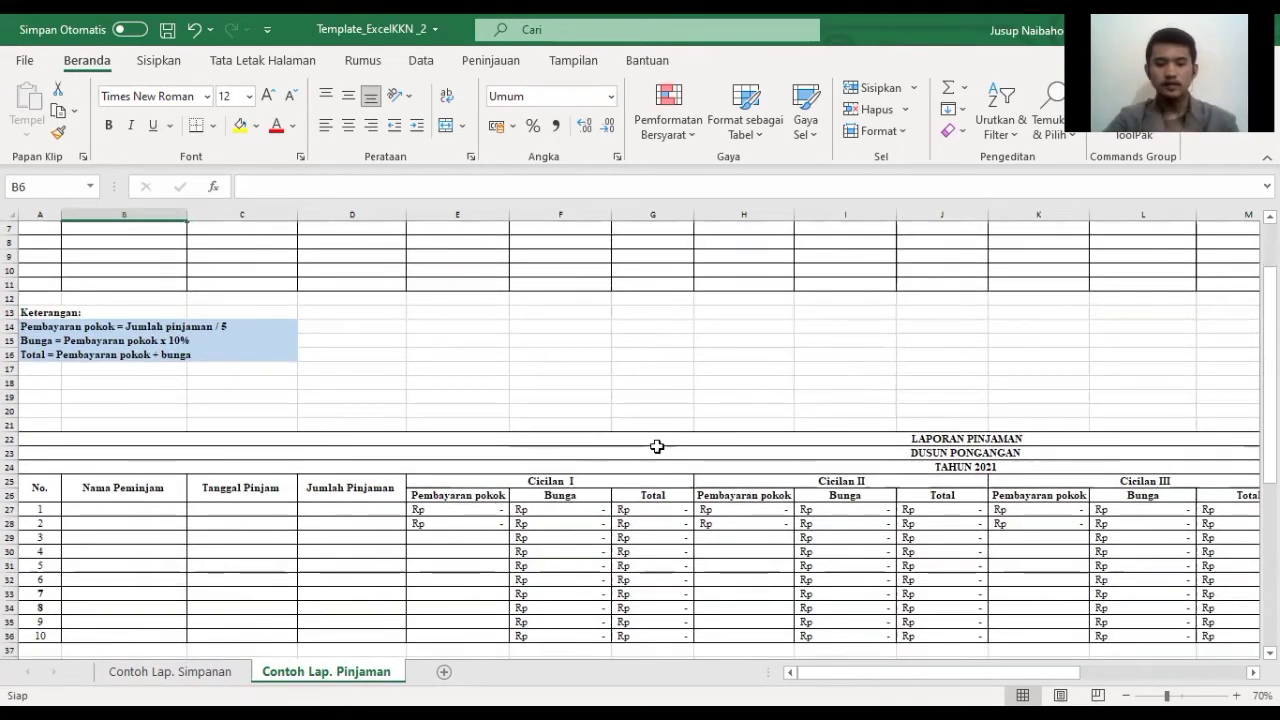
pyautogui.scroll(2, 686, 431)
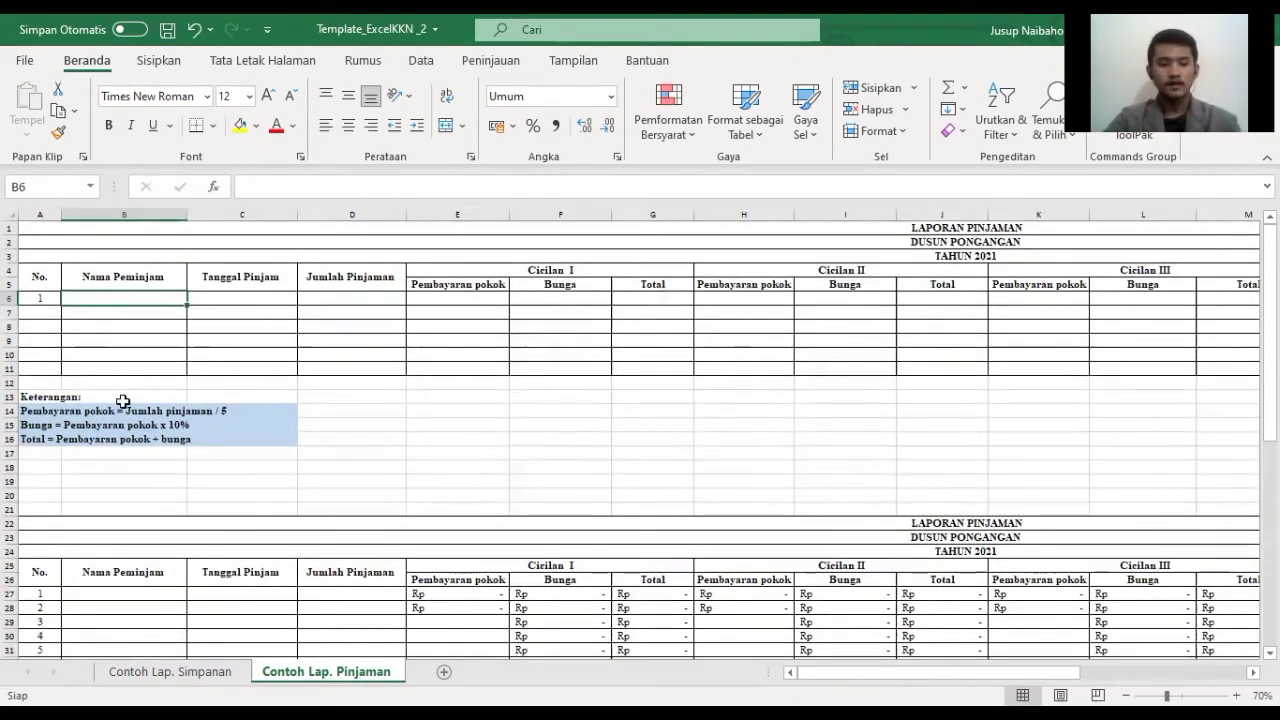
pyautogui.click(455, 289)
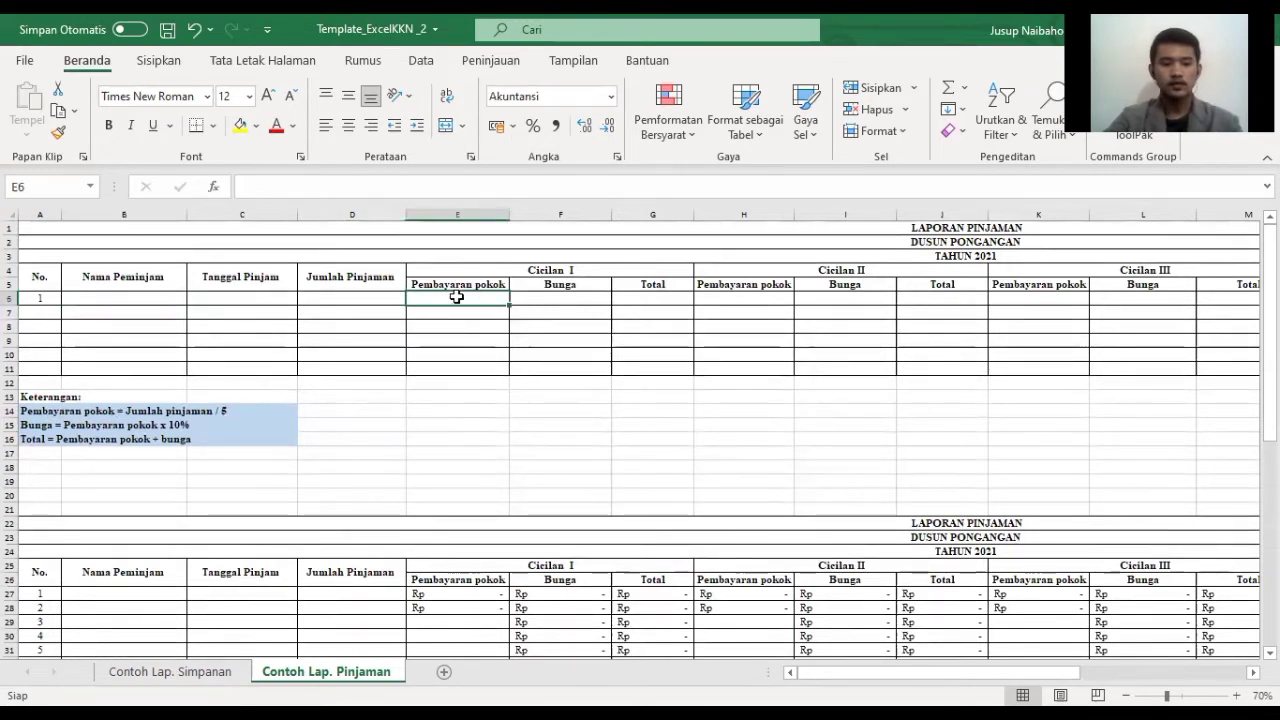
pyautogui.click(562, 285)
pyautogui.click(656, 287)
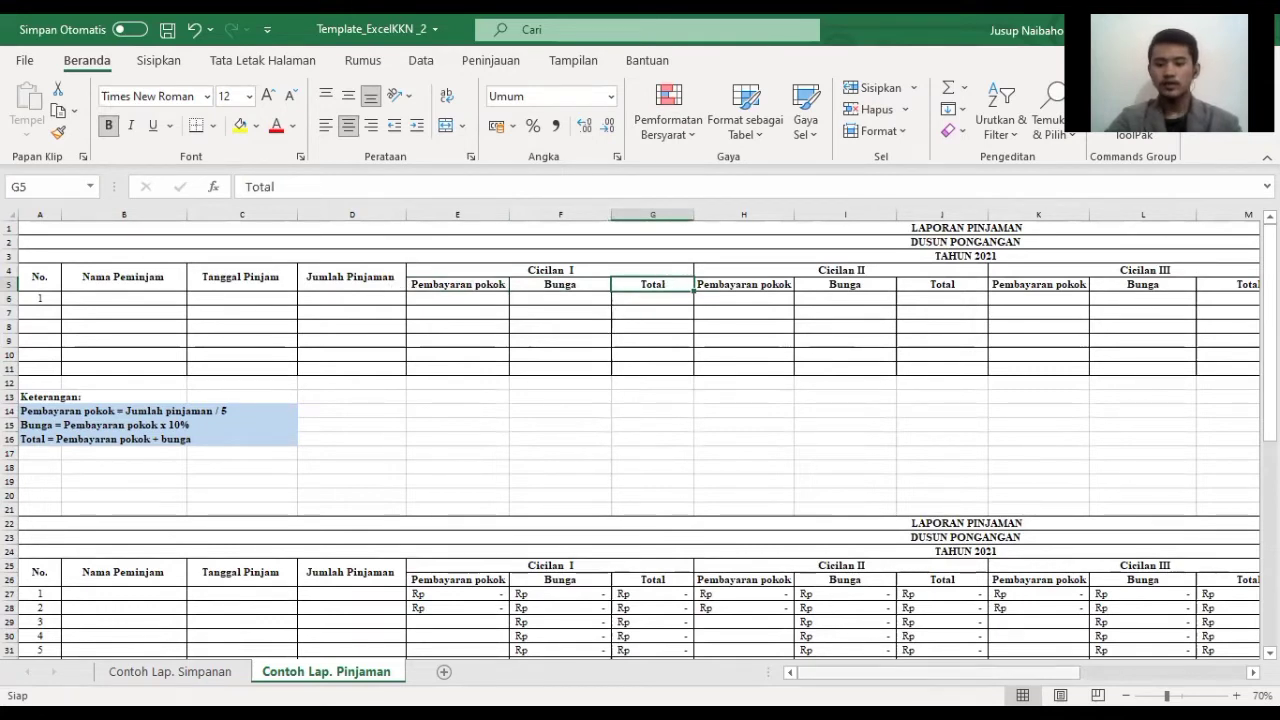
pyautogui.moveTo(841, 676); pyautogui.dragTo(955, 670)
pyautogui.moveTo(965, 676); pyautogui.dragTo(845, 676)
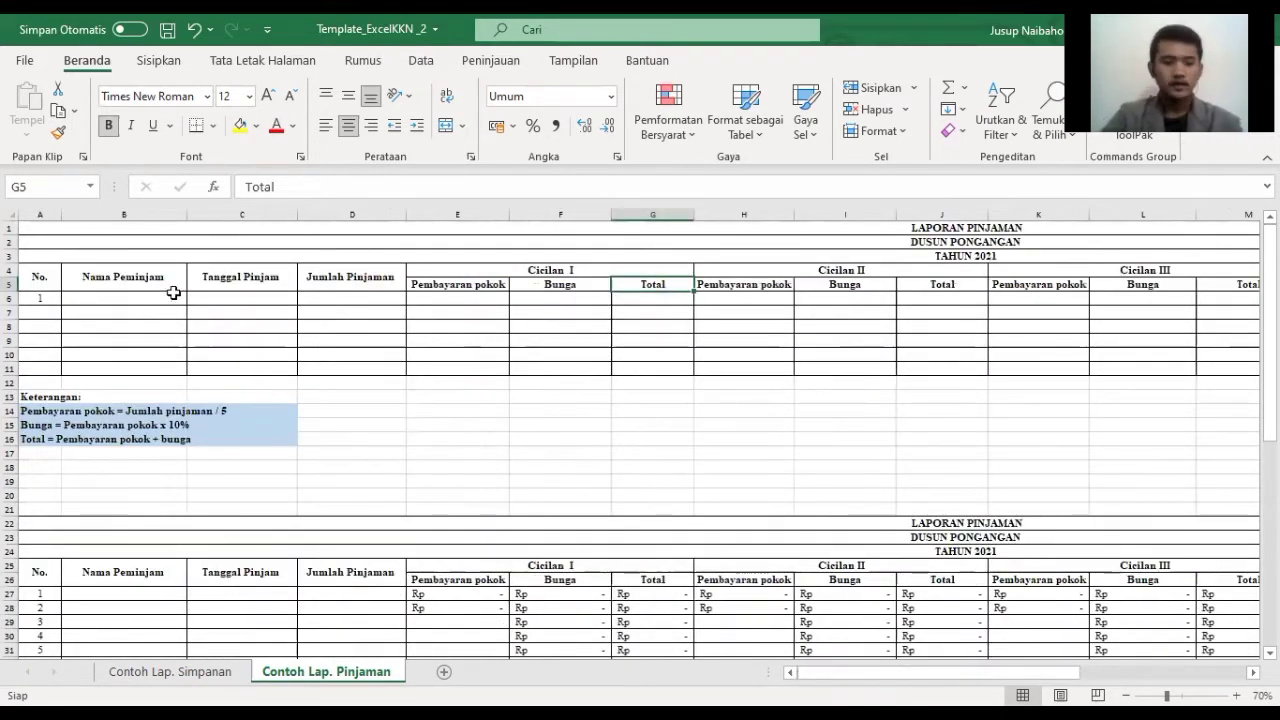
# Step: Enter the first borrower's name in B6 under Nama Peminjam
pyautogui.click(48, 298)
pyautogui.click(92, 300)
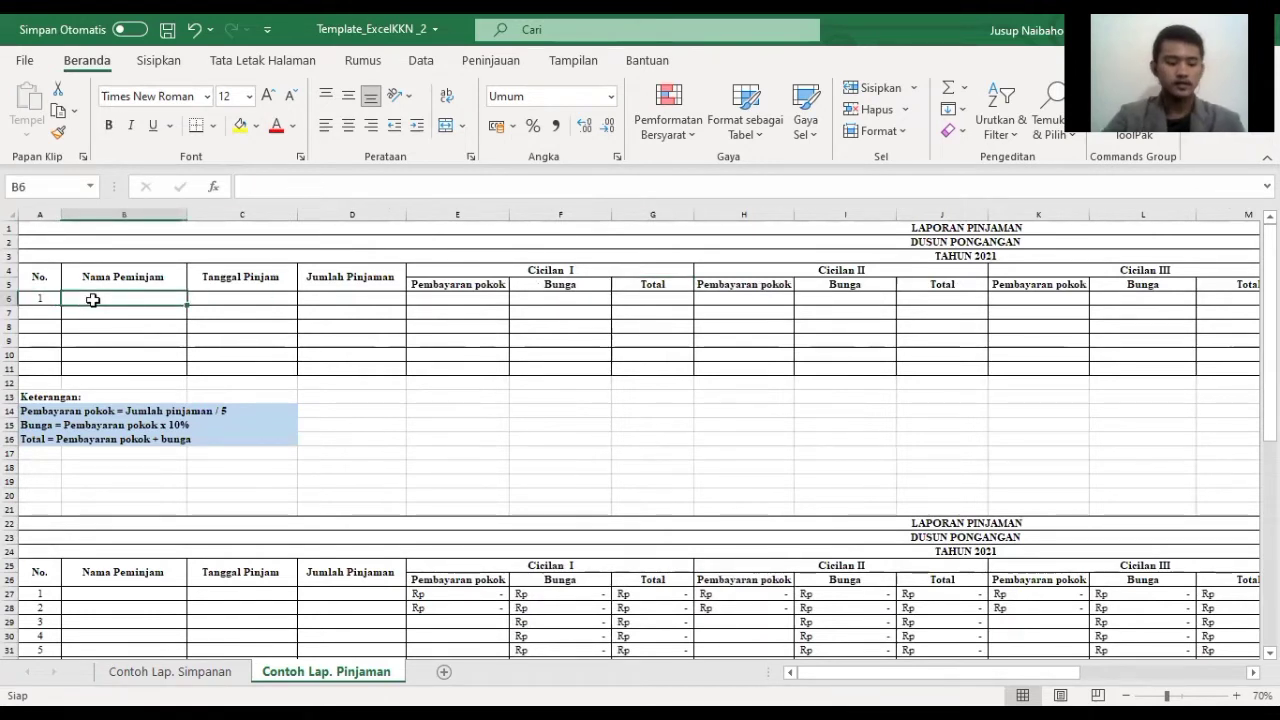
pyautogui.write('Jusu')
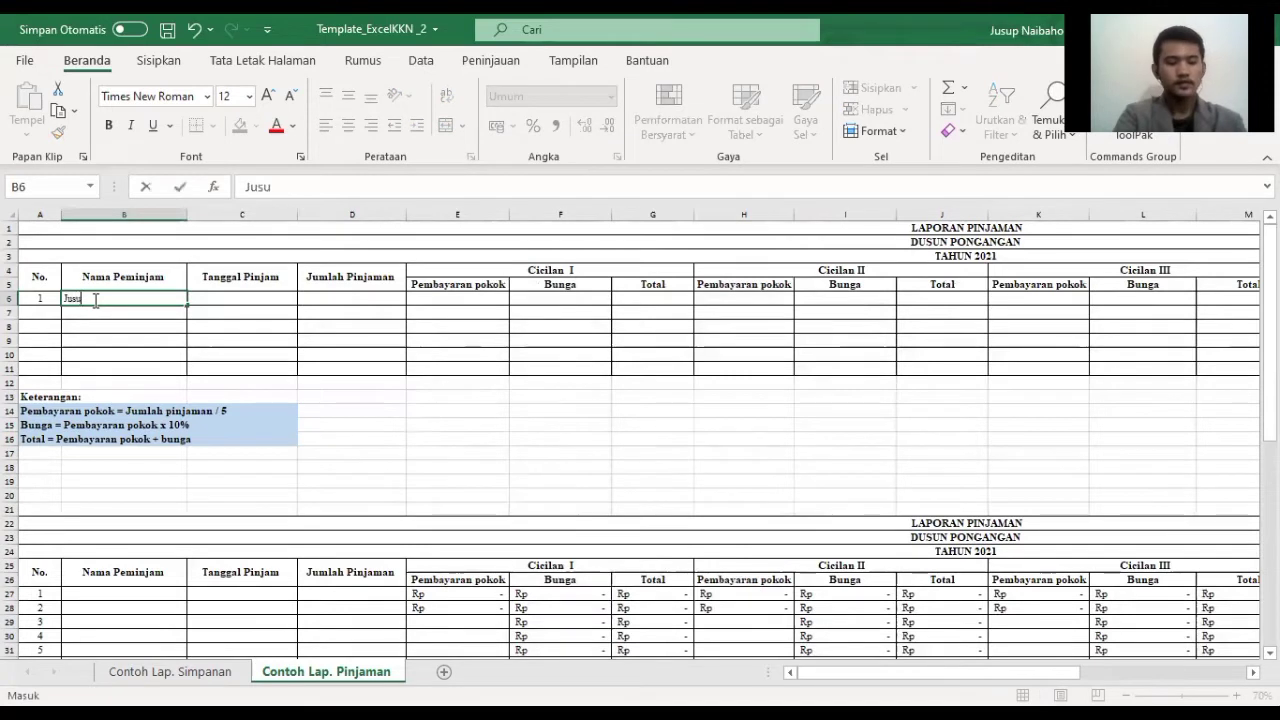
pyautogui.write('p')
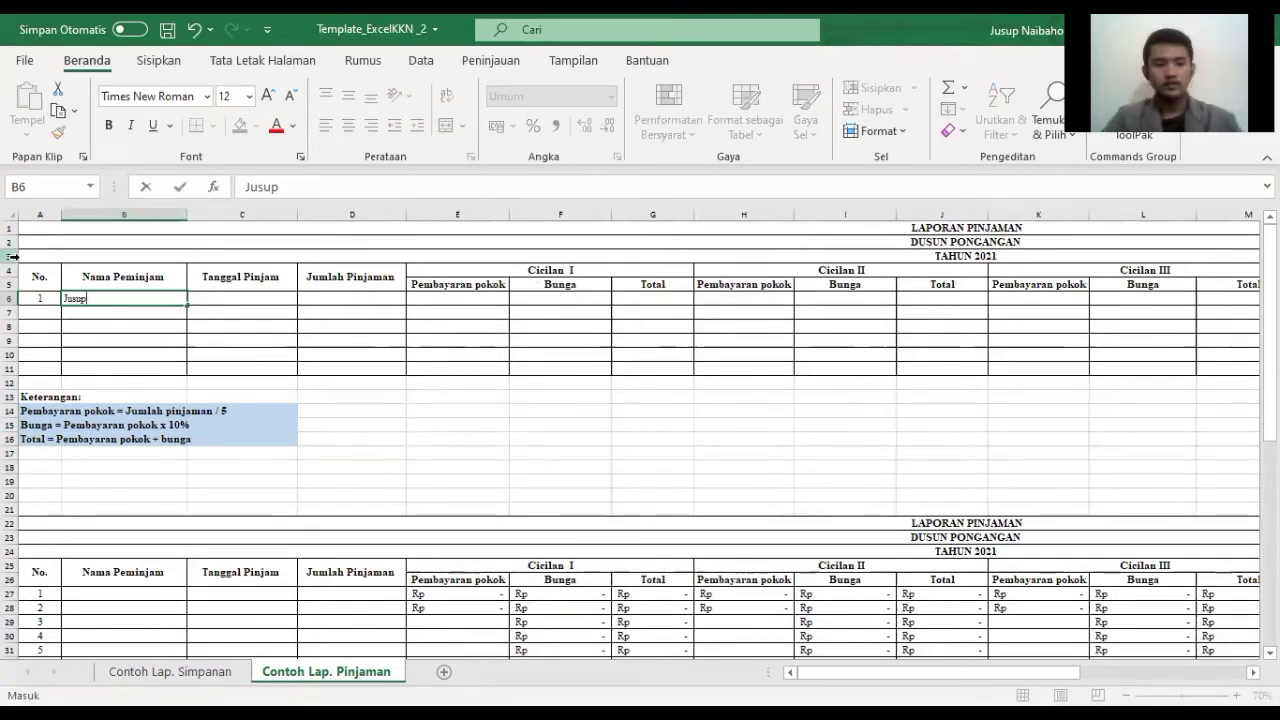
# Step: Enter the loan date 1 Juli 2021 in C6 for the first borrower and select the Jumlah Pinjaman cell D6
pyautogui.click(228, 305)
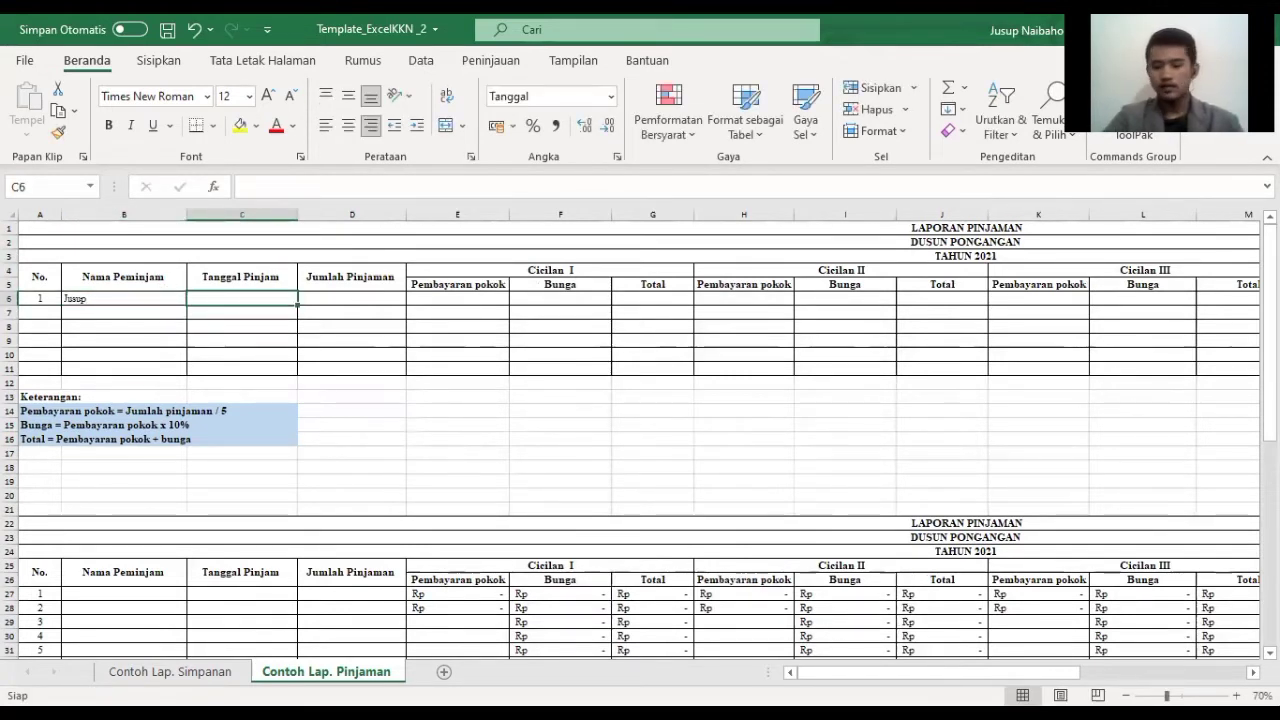
pyautogui.moveTo(1167, 696); pyautogui.dragTo(1169, 696)
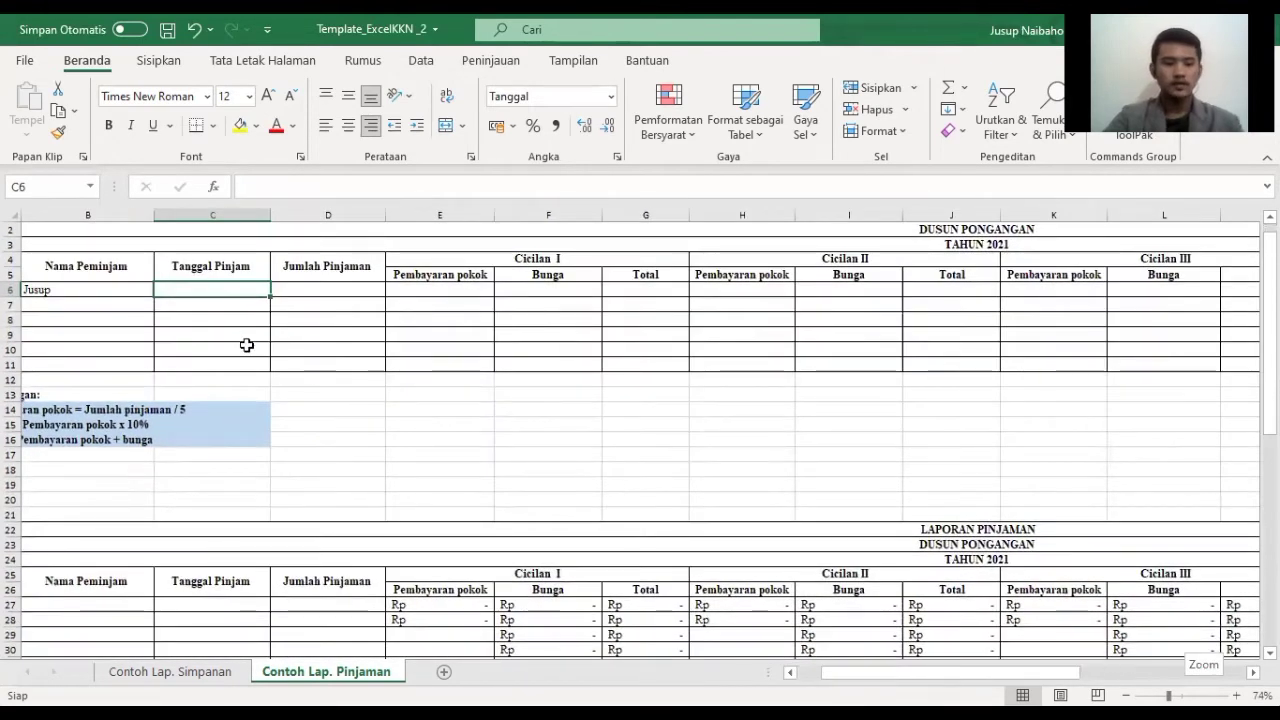
pyautogui.write('1')
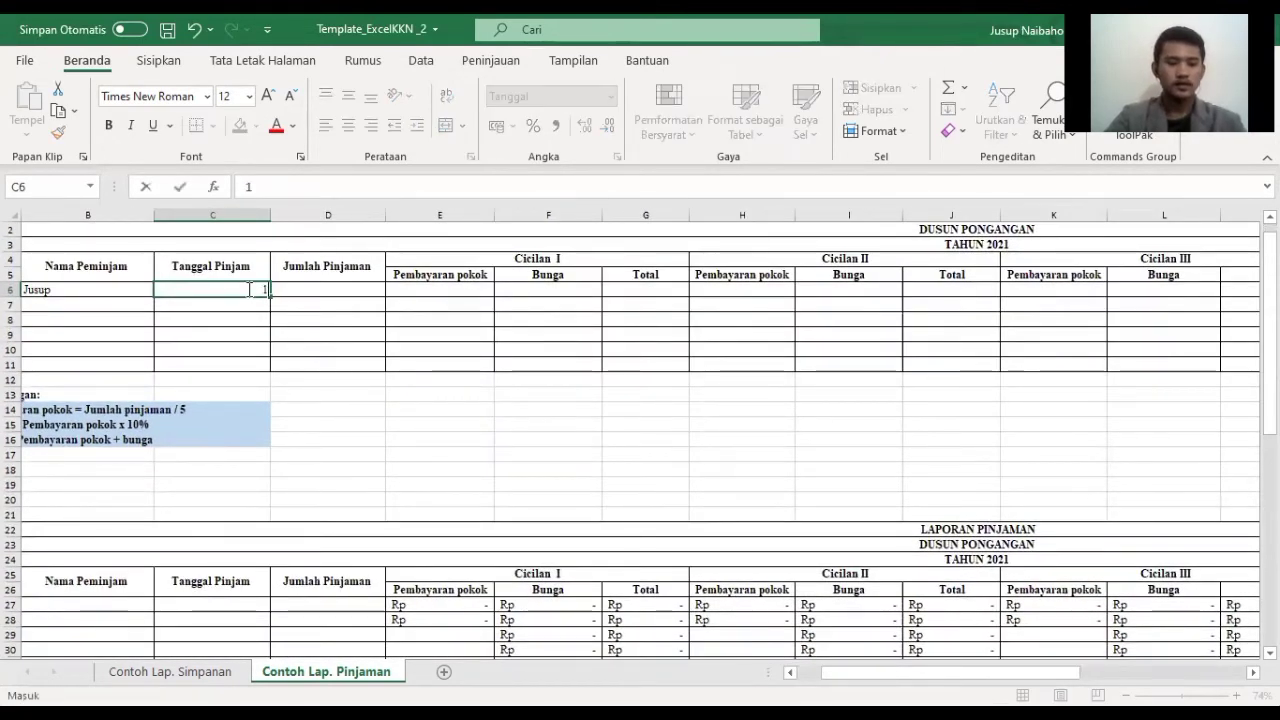
pyautogui.write(' Jul')
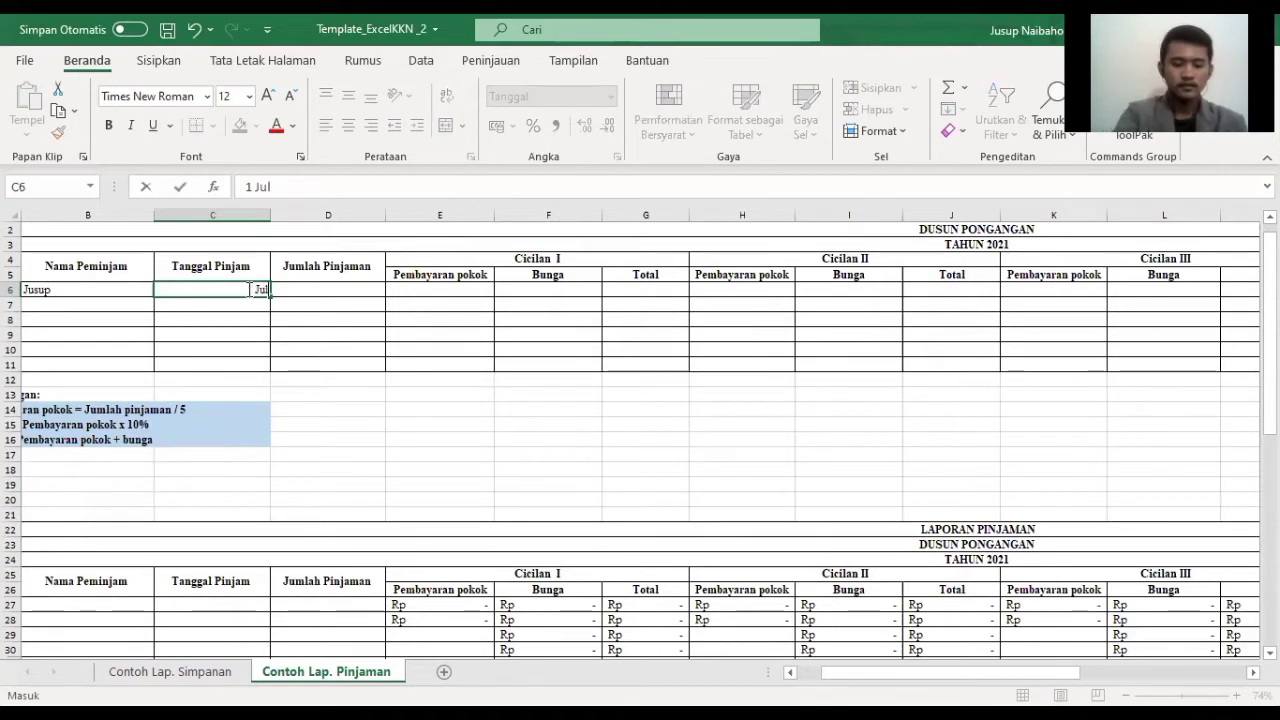
pyautogui.write('i 2021')
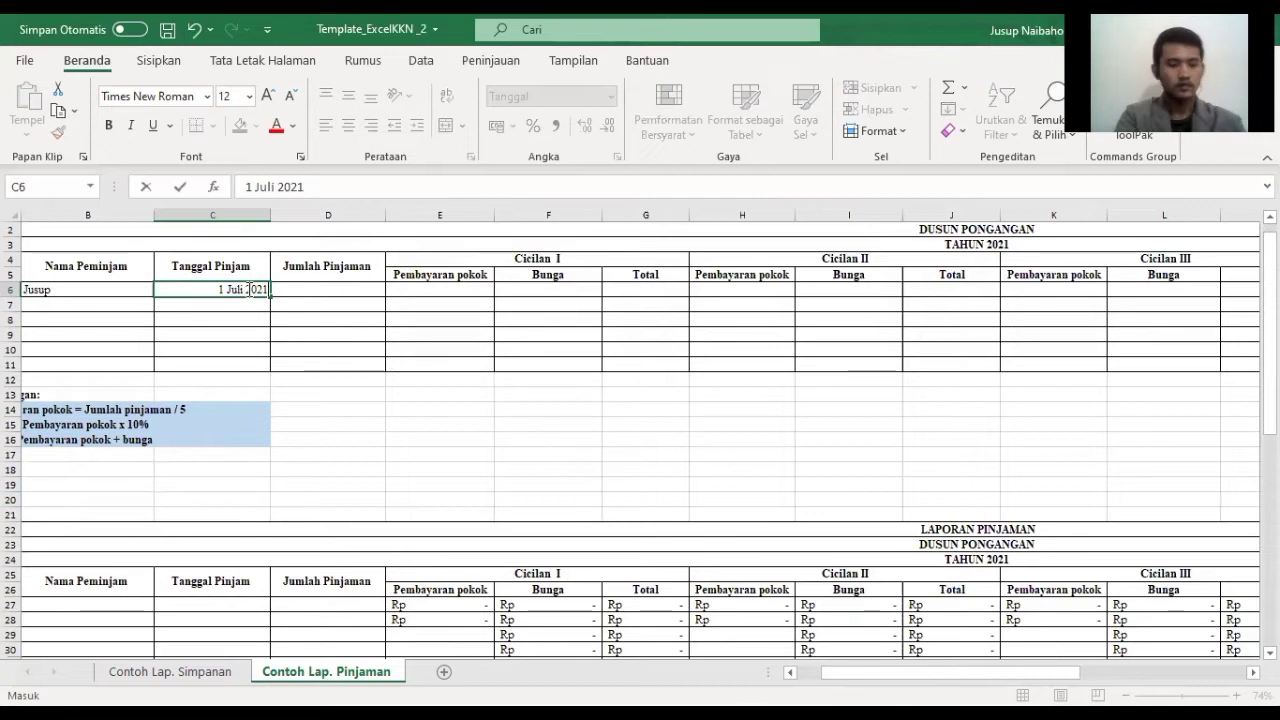
pyautogui.press('Return')
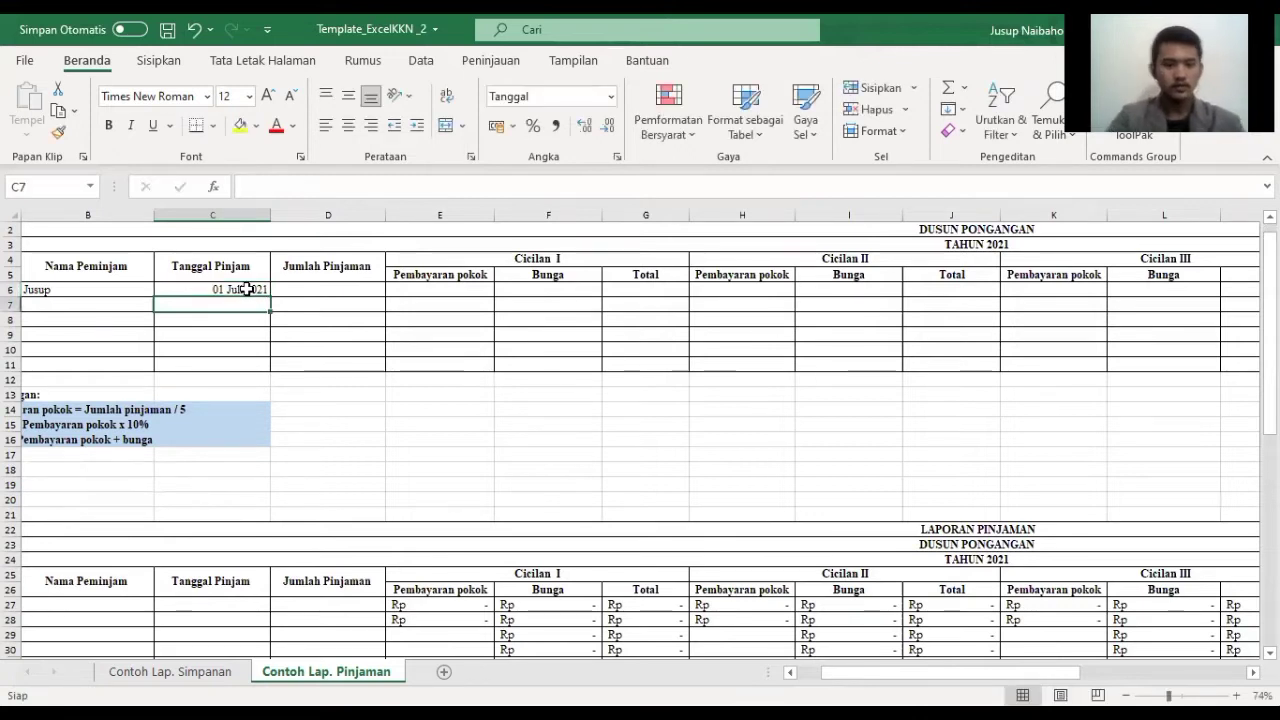
pyautogui.click(301, 289)
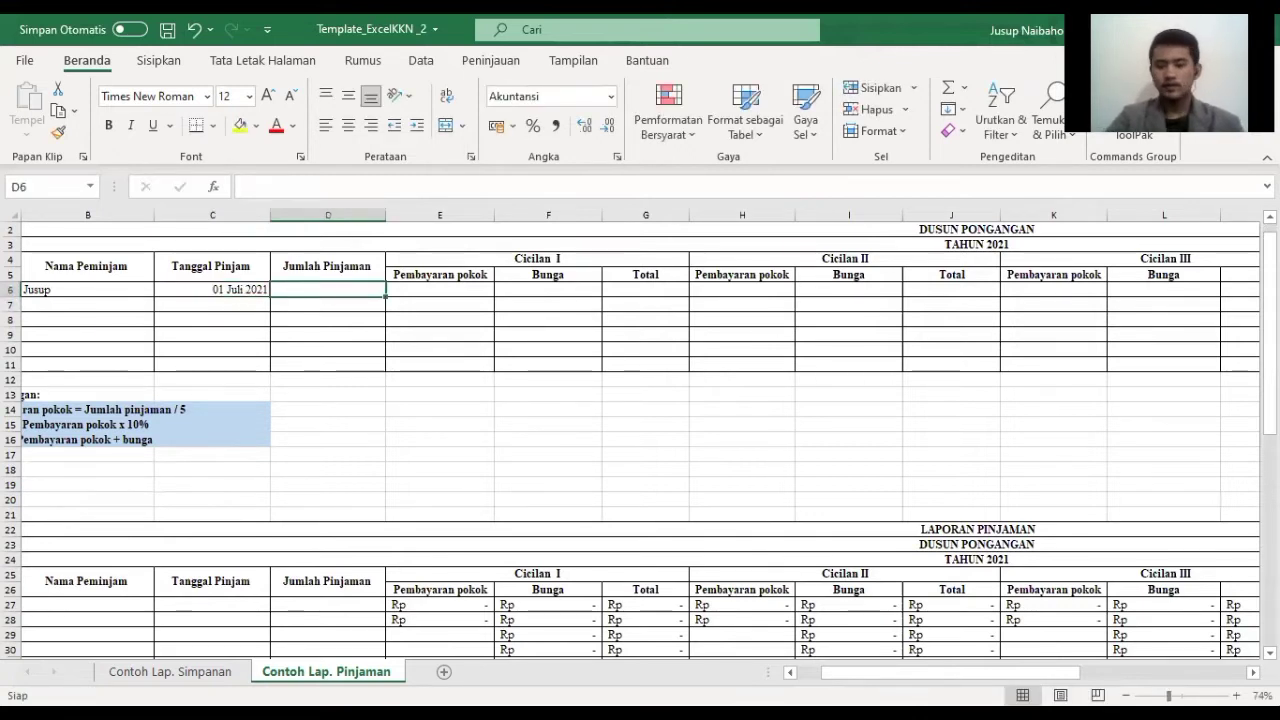
# Step: Enter the loan amount 5000000 in D6 under Jumlah Pinjaman for the first borrower
pyautogui.scroll(3, 484, 408)
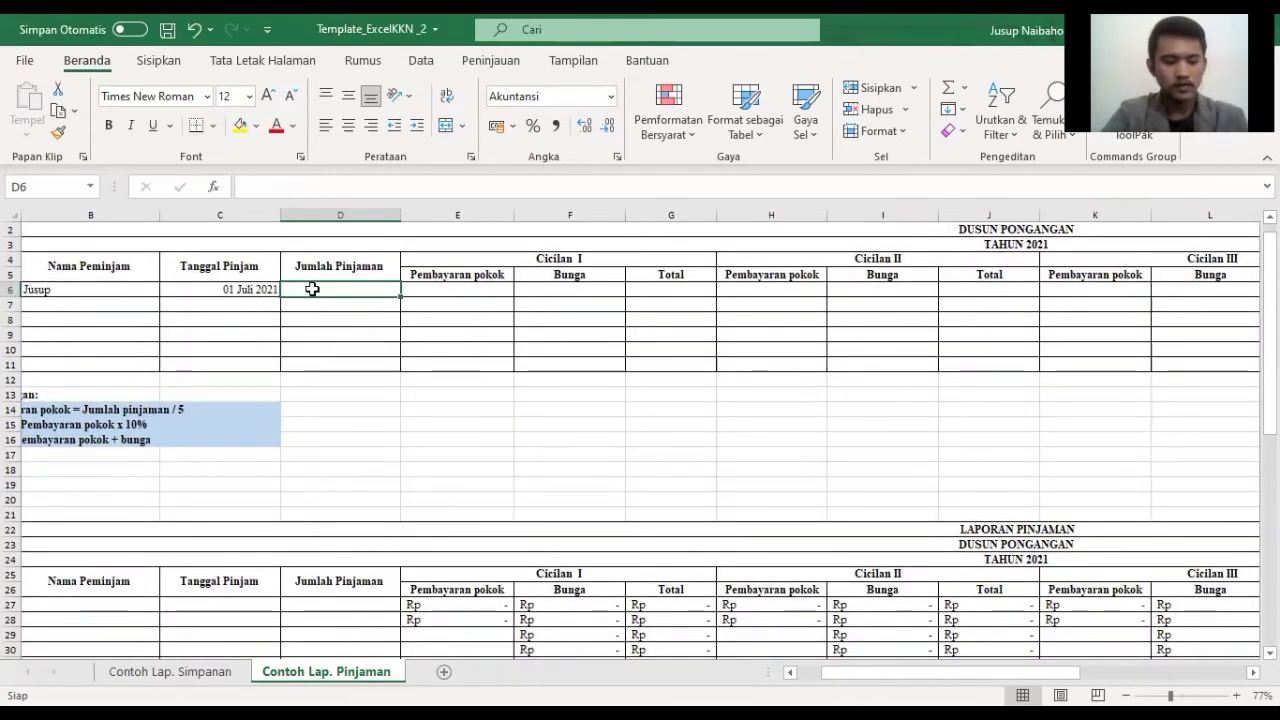
pyautogui.write('5000000')
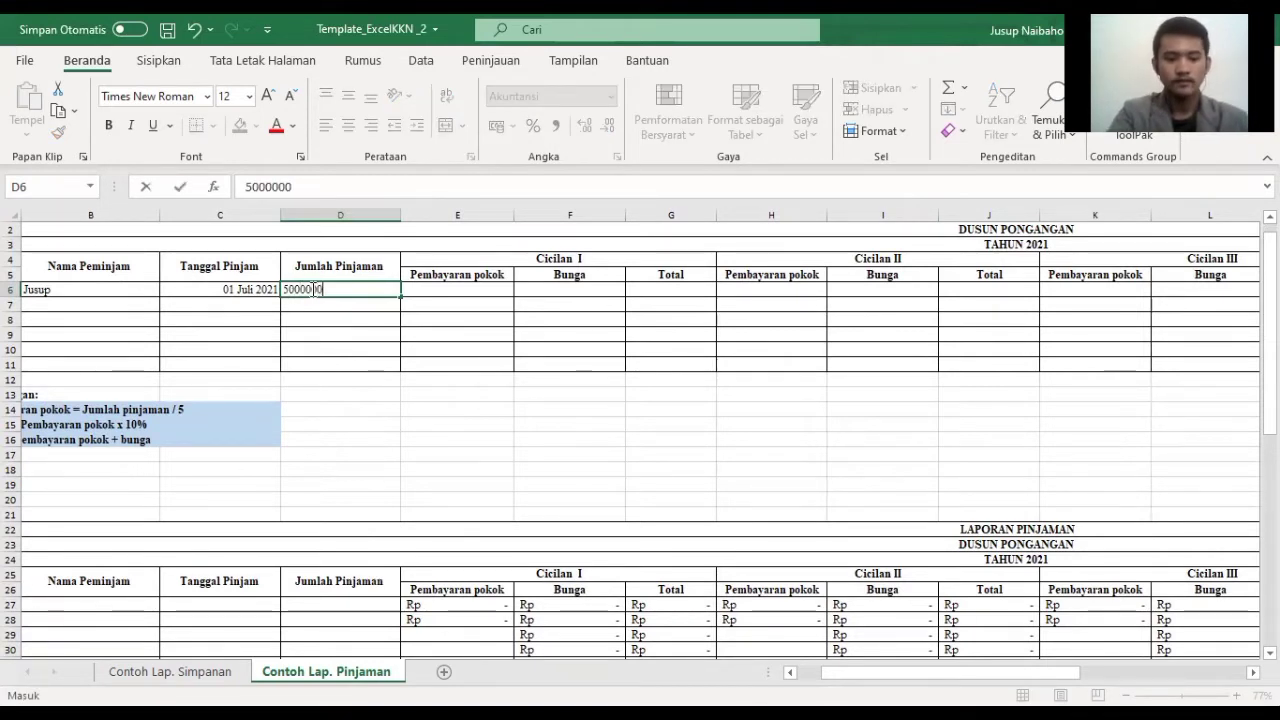
pyautogui.press('Return')
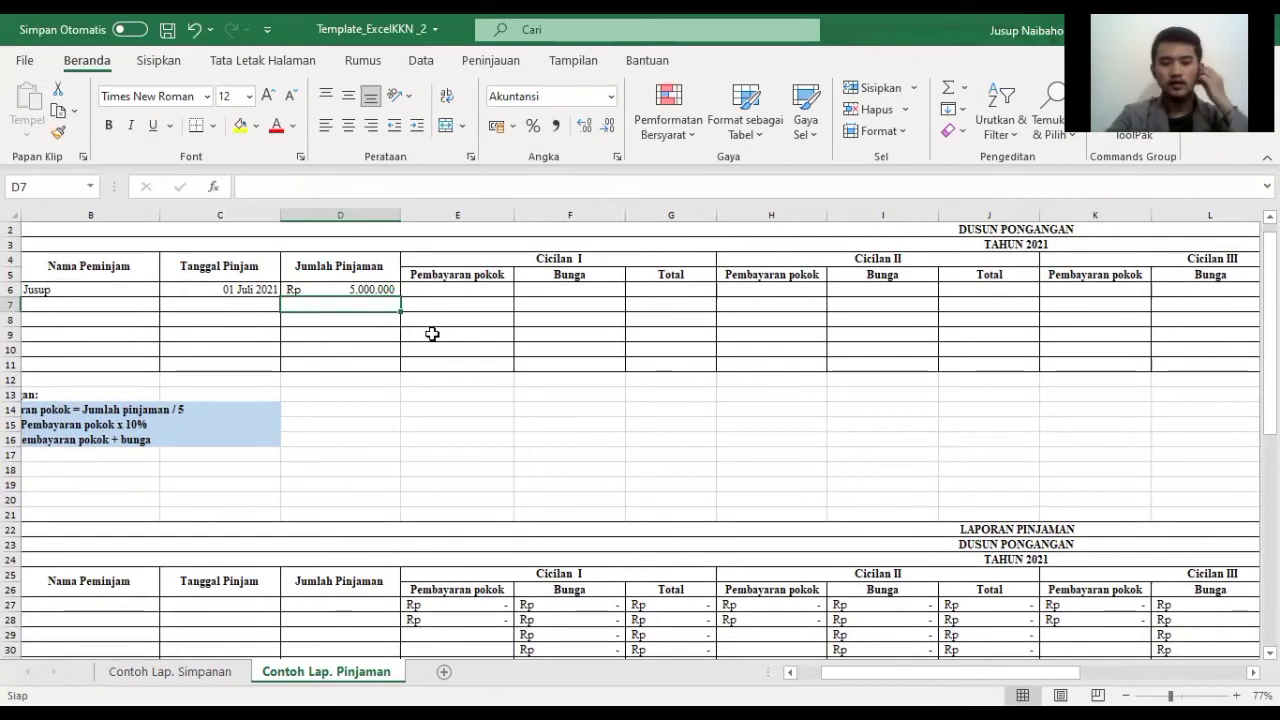
# Step: Calculate the first borrower's Cicilan I Pembayaran pokok in E6 with the formula =D6/5
pyautogui.scroll(1, 552, 338)
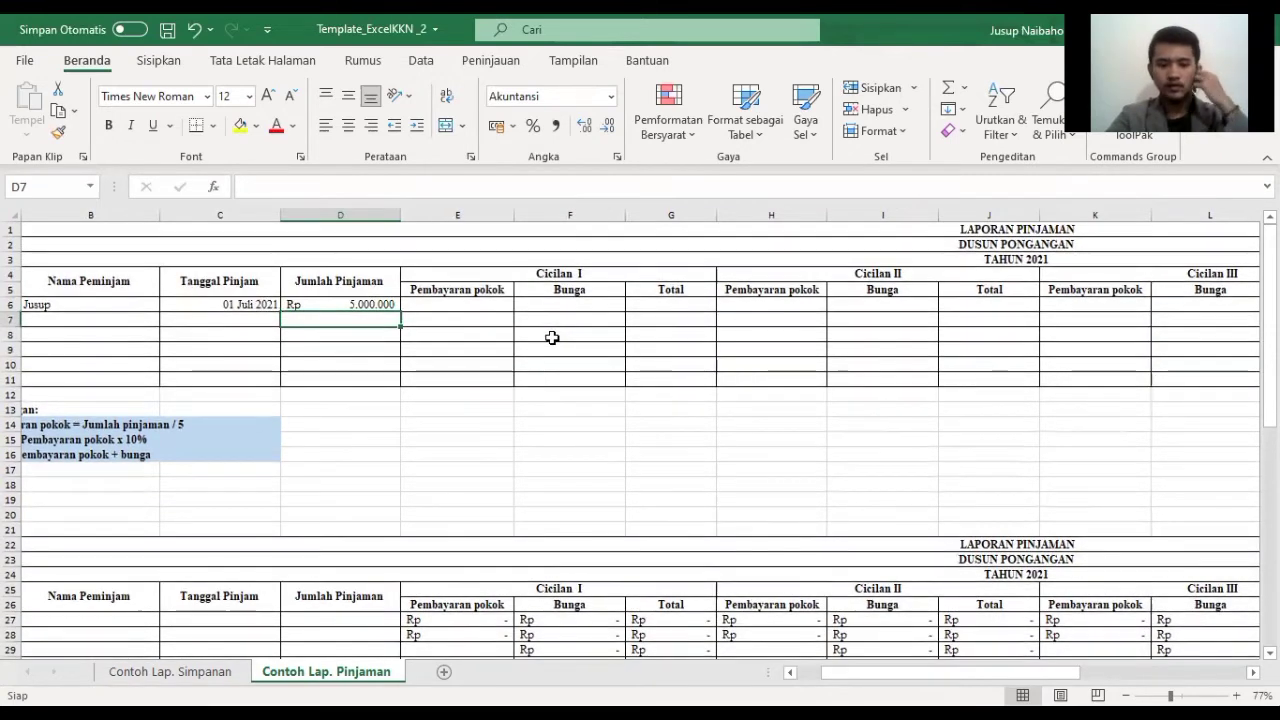
pyautogui.click(494, 304)
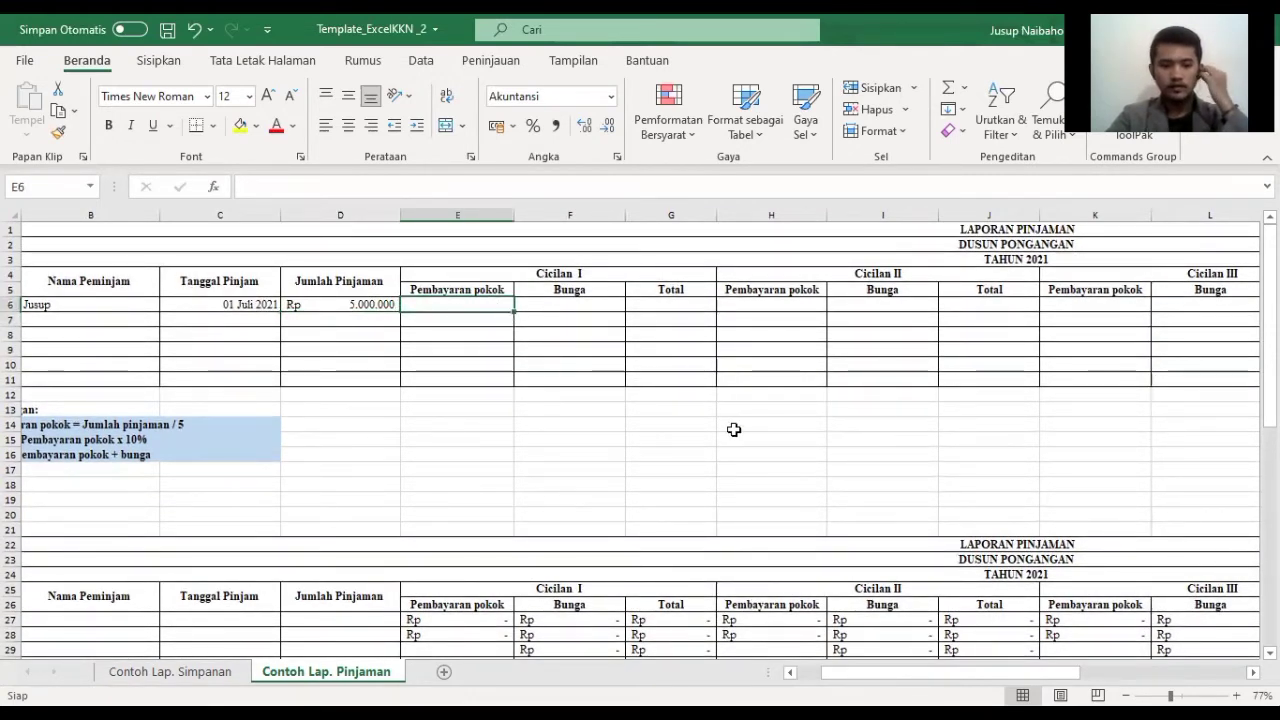
pyautogui.moveTo(1066, 673); pyautogui.dragTo(1032, 672)
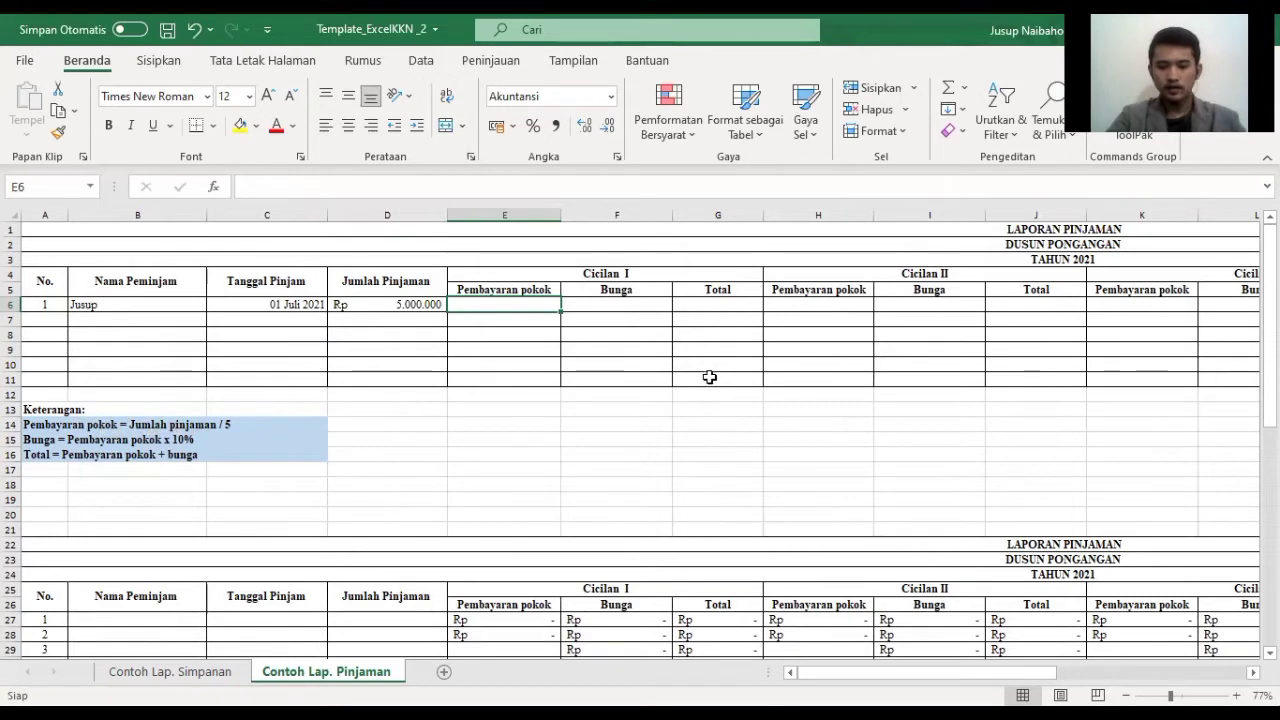
pyautogui.moveTo(847, 681)
pyautogui.mouseDown()
pyautogui.moveTo(1022, 681)
pyautogui.moveTo(849, 681)
pyautogui.mouseUp()
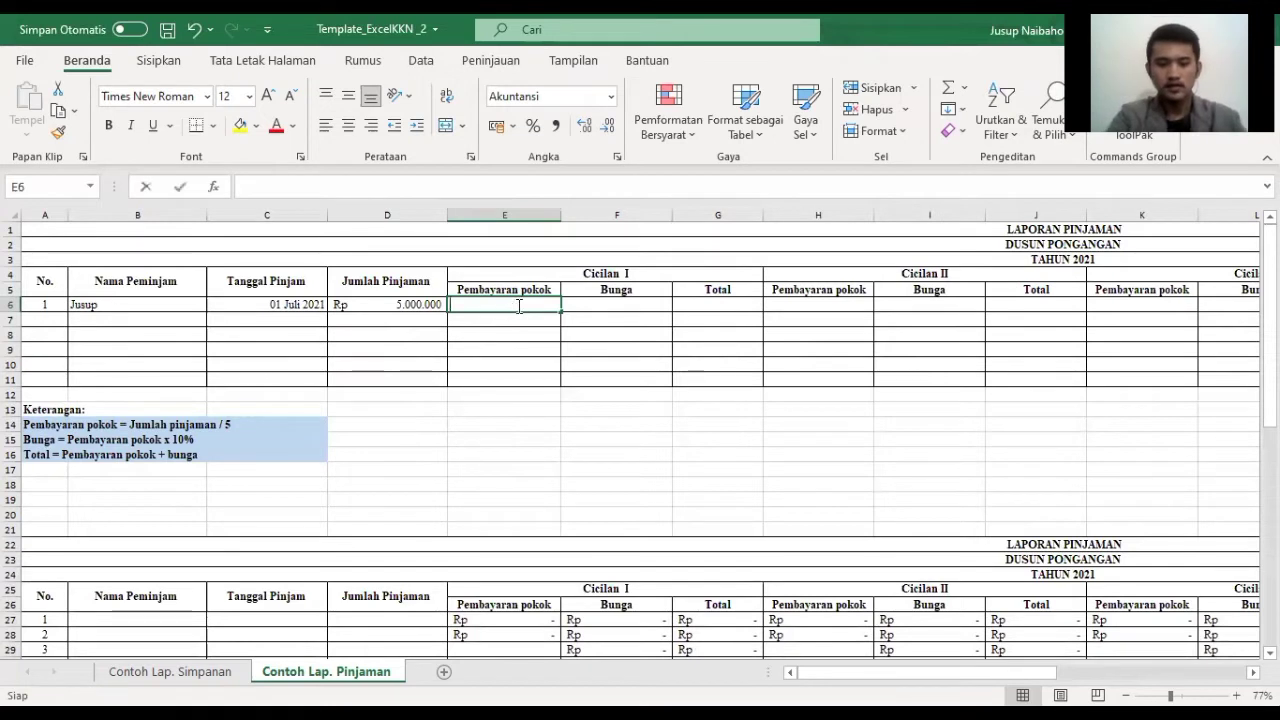
pyautogui.write('=')
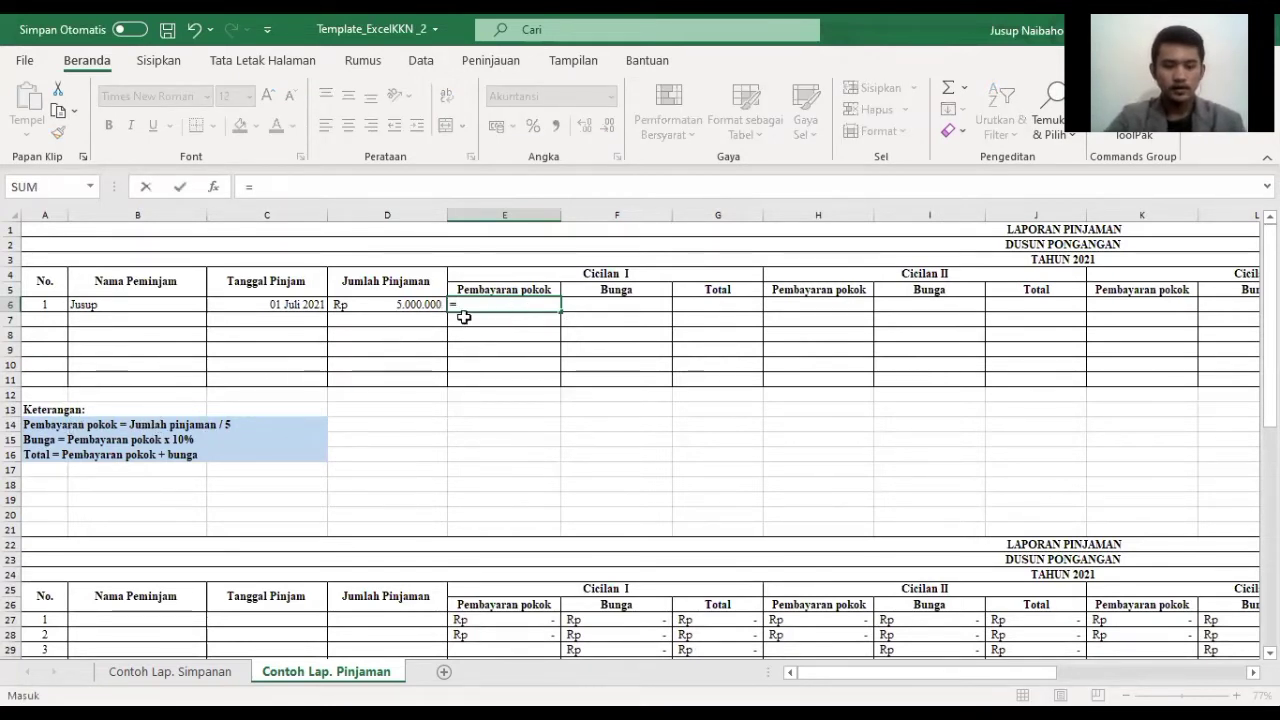
pyautogui.click(415, 305)
pyautogui.write('/5')
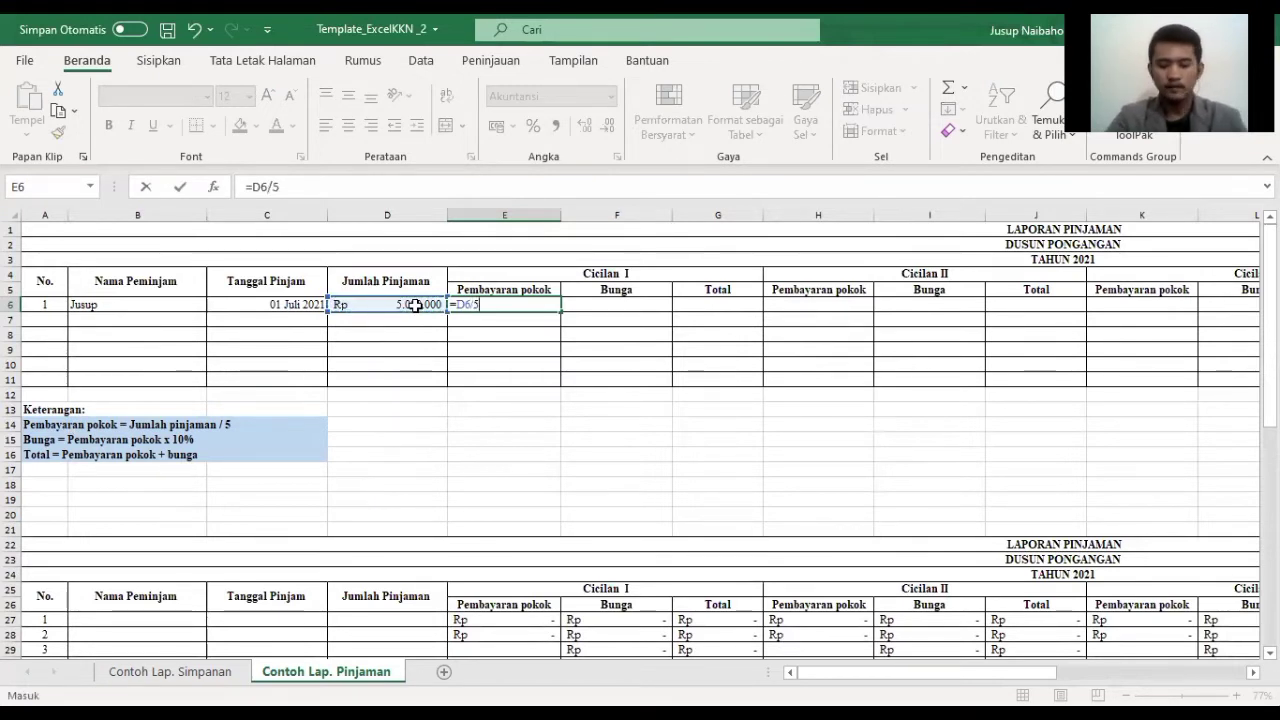
pyautogui.press('Return')
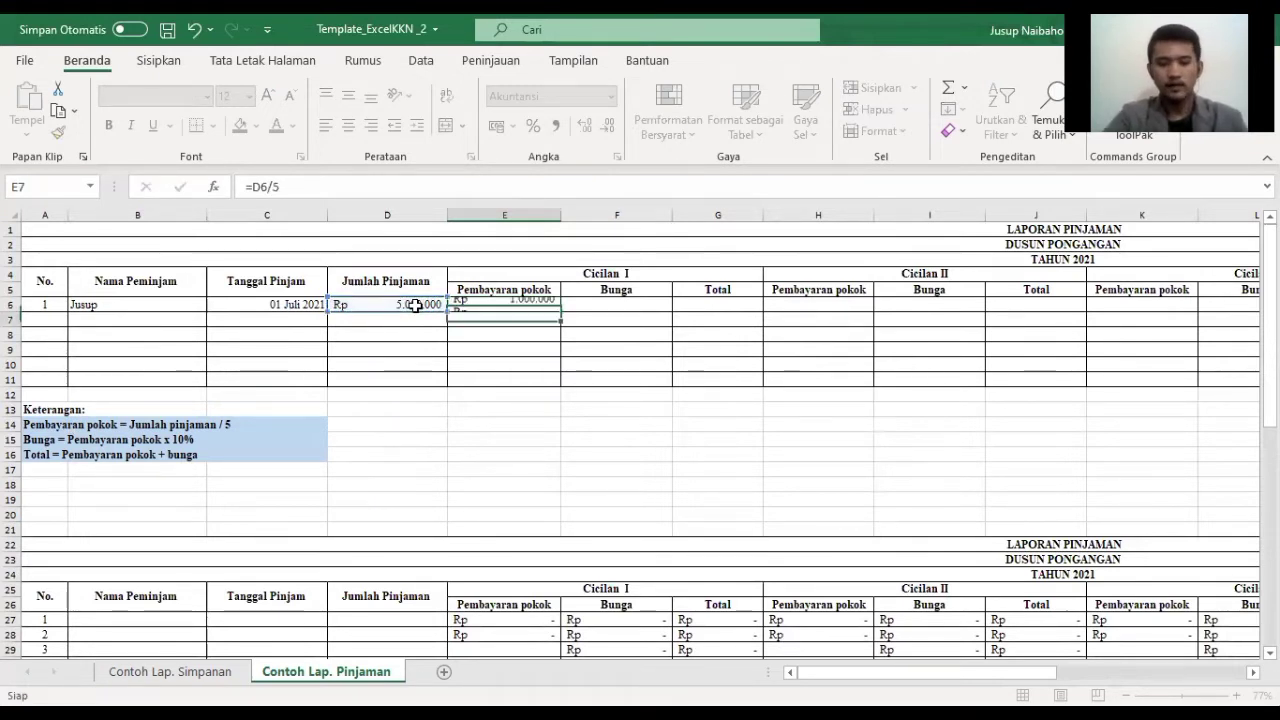
pyautogui.click(532, 304)
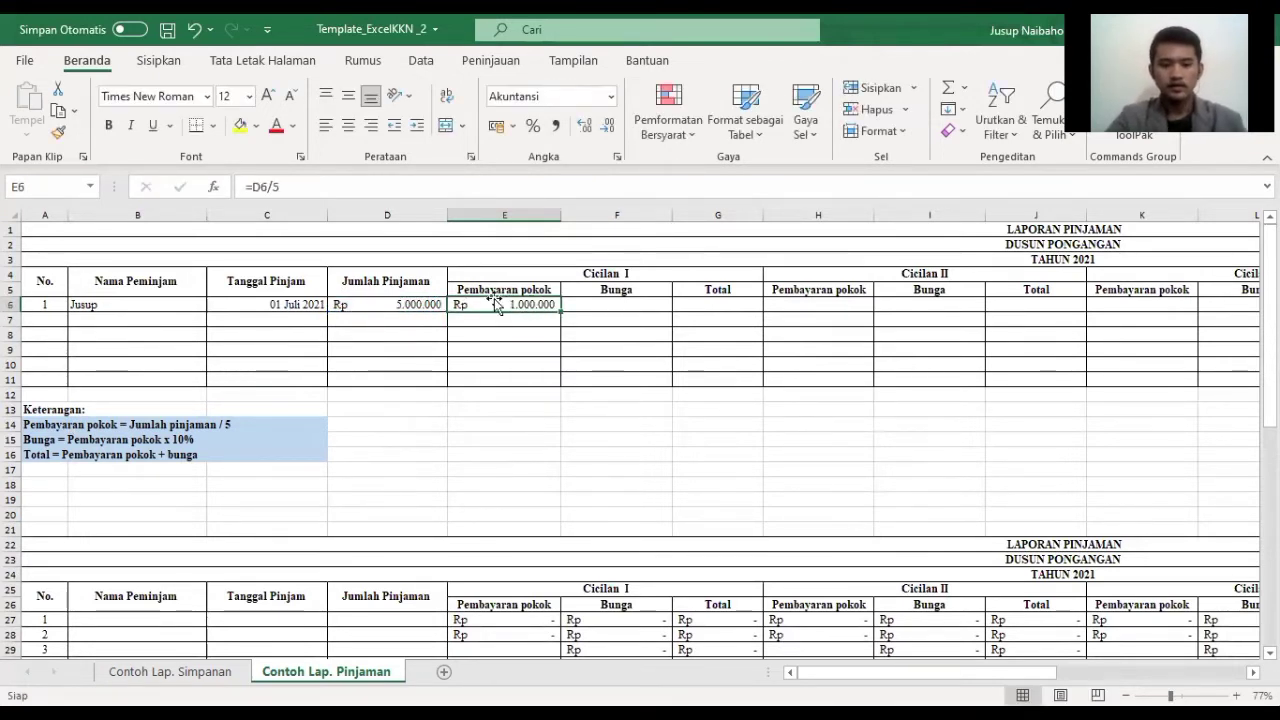
# Step: Calculate the first borrower's Cicilan I Bunga in F6 with the formula =E6*10%
pyautogui.click(606, 305)
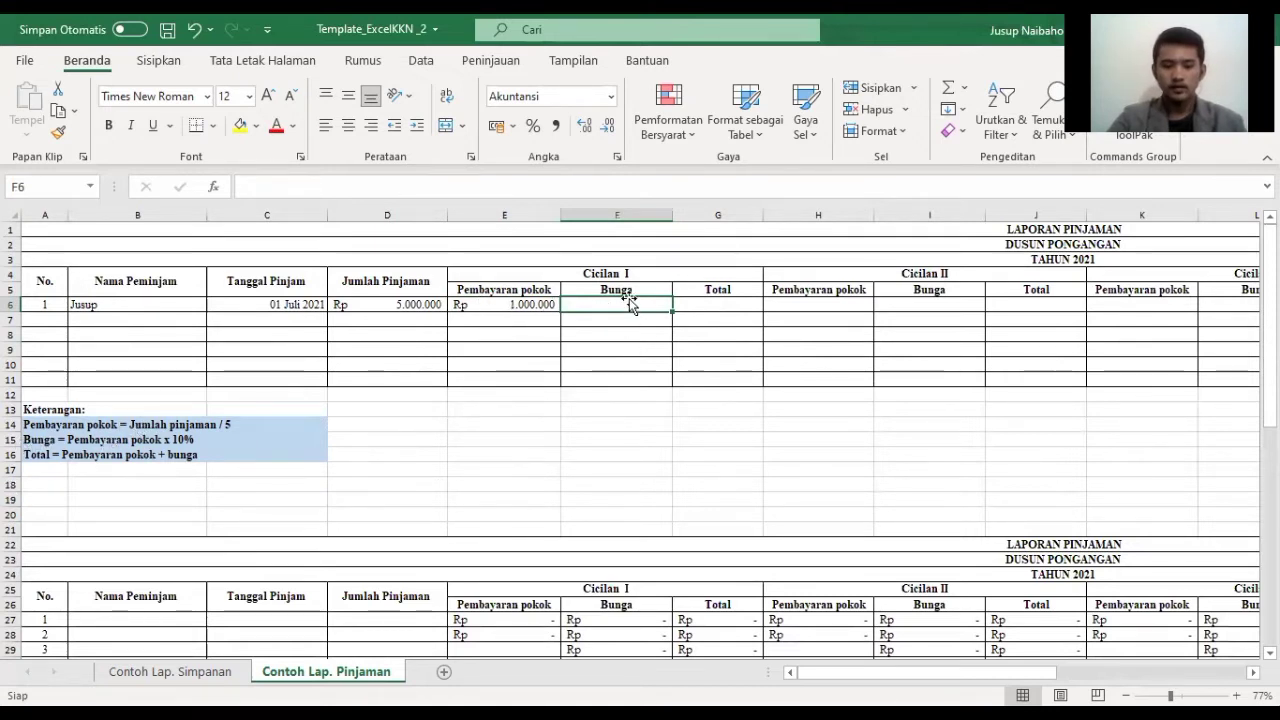
pyautogui.click(526, 303)
pyautogui.click(586, 308)
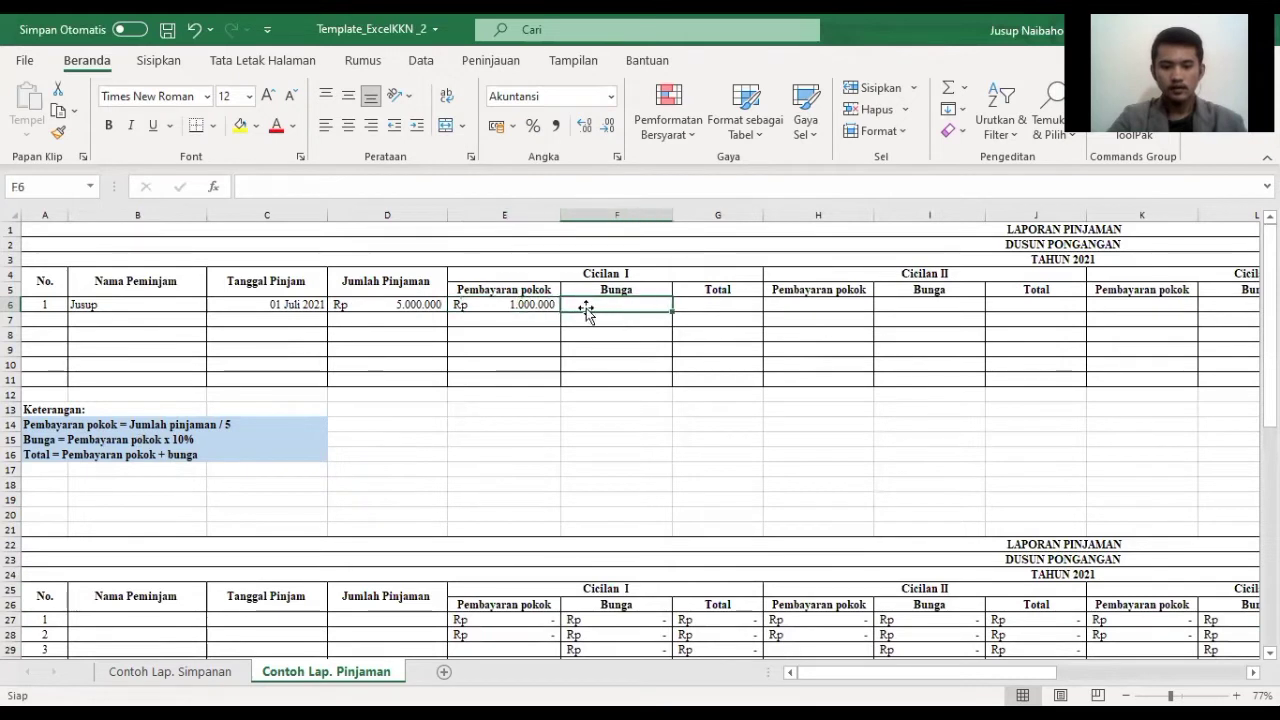
pyautogui.write('=')
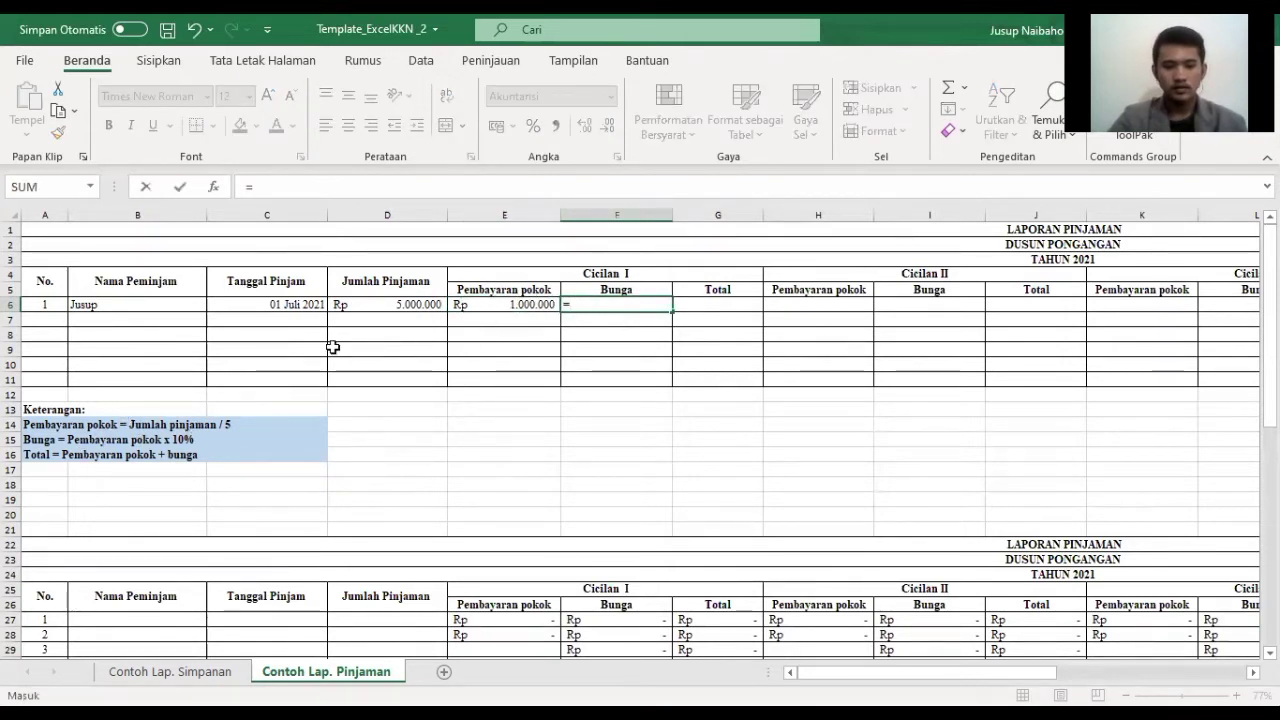
pyautogui.click(514, 304)
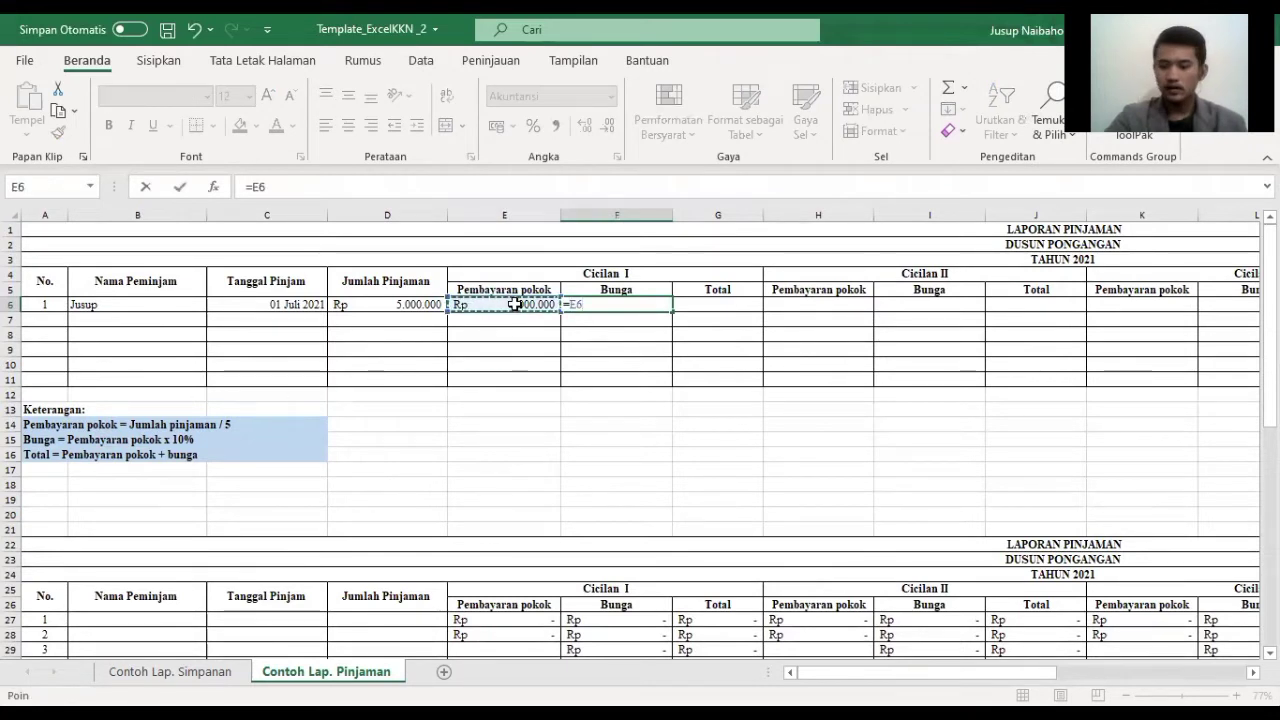
pyautogui.write('*')
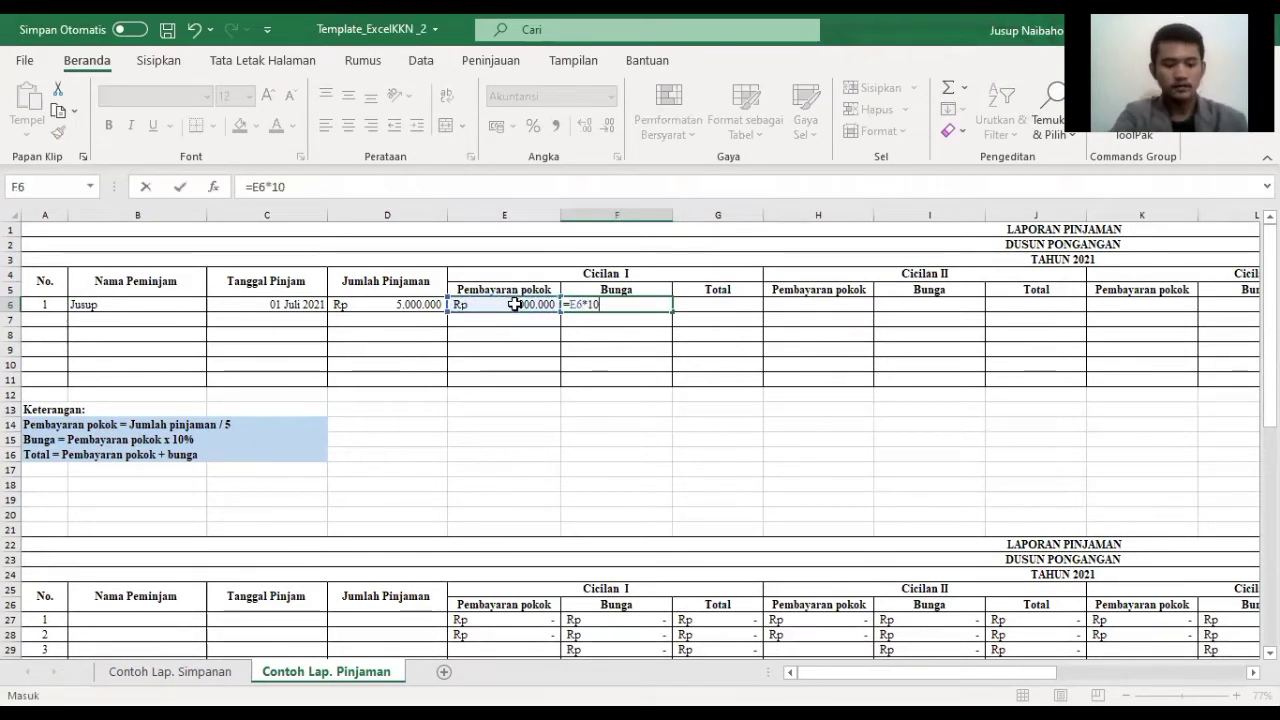
pyautogui.press('Return')
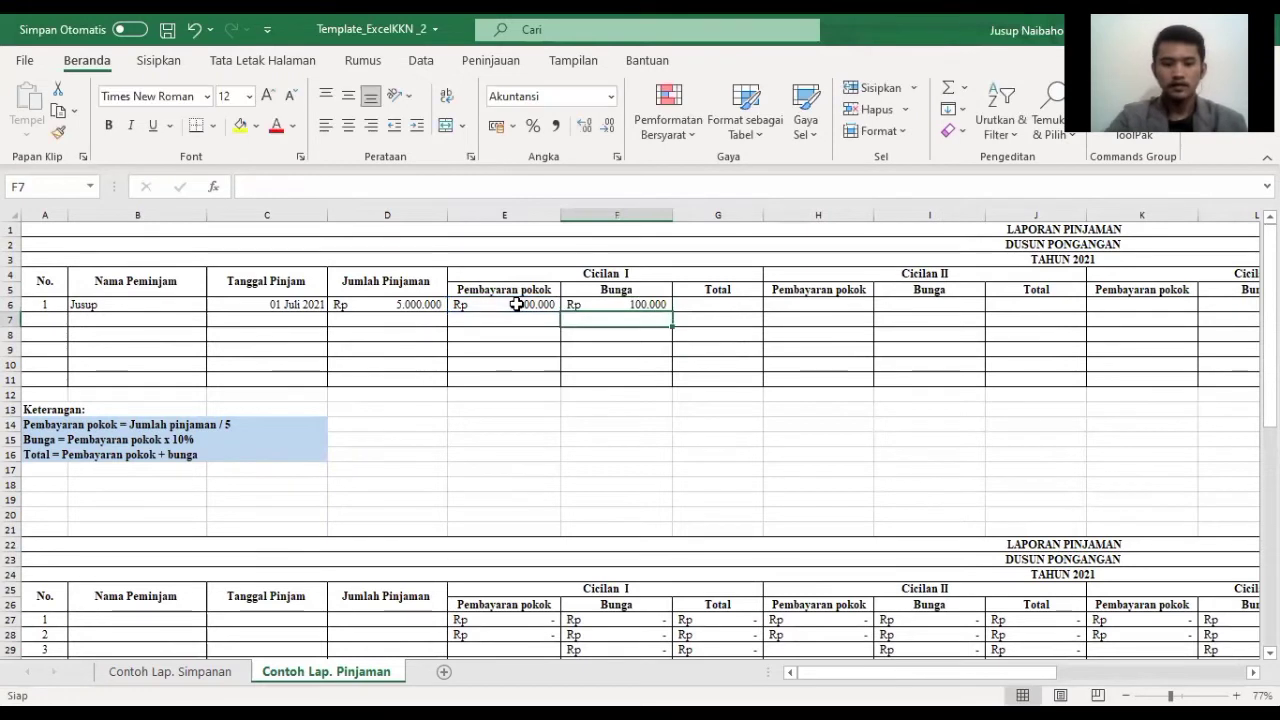
pyautogui.click(624, 306)
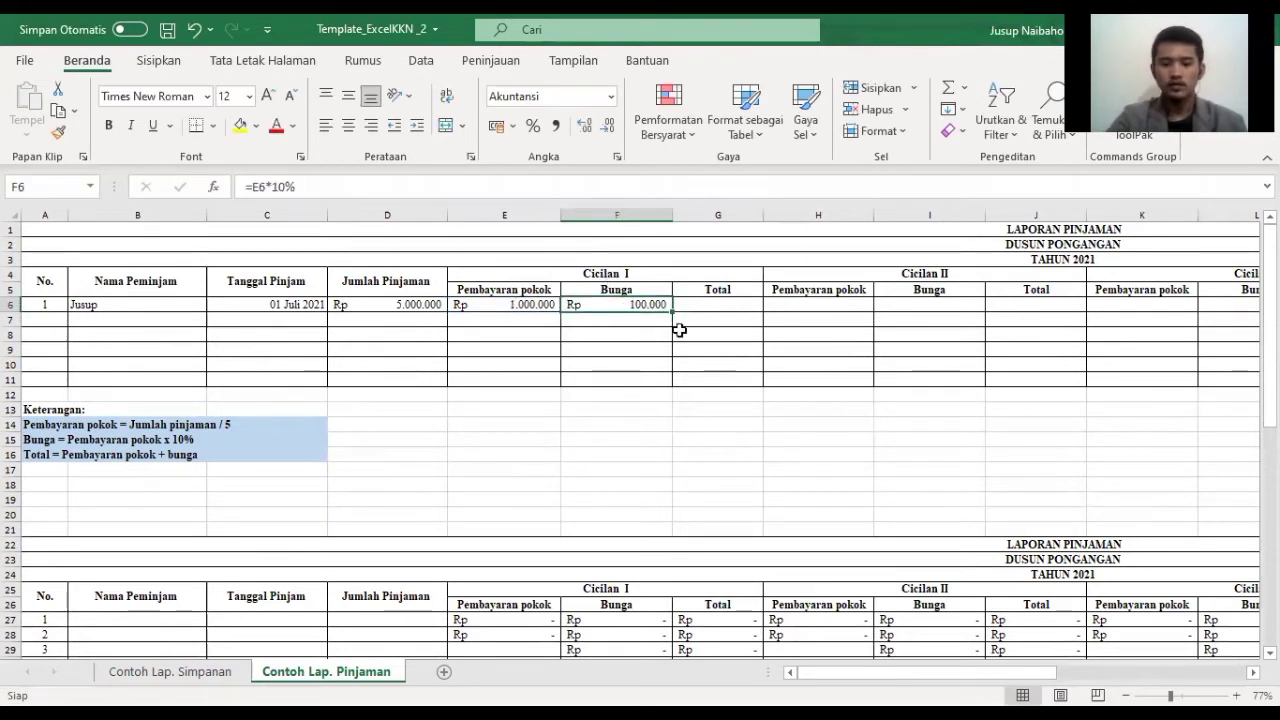
# Step: Calculate the Cicilan I Total in G6 with the formula =E6+F6 and review the cells it adds
pyautogui.click(730, 303)
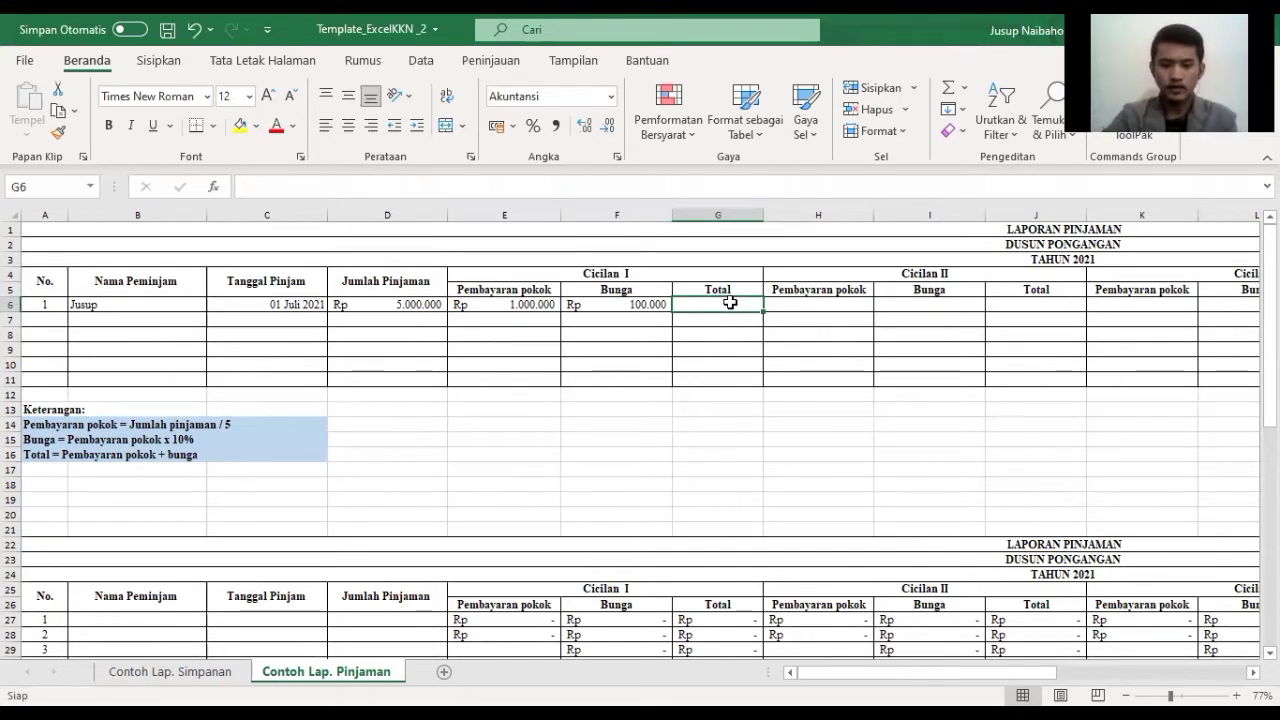
pyautogui.write('=')
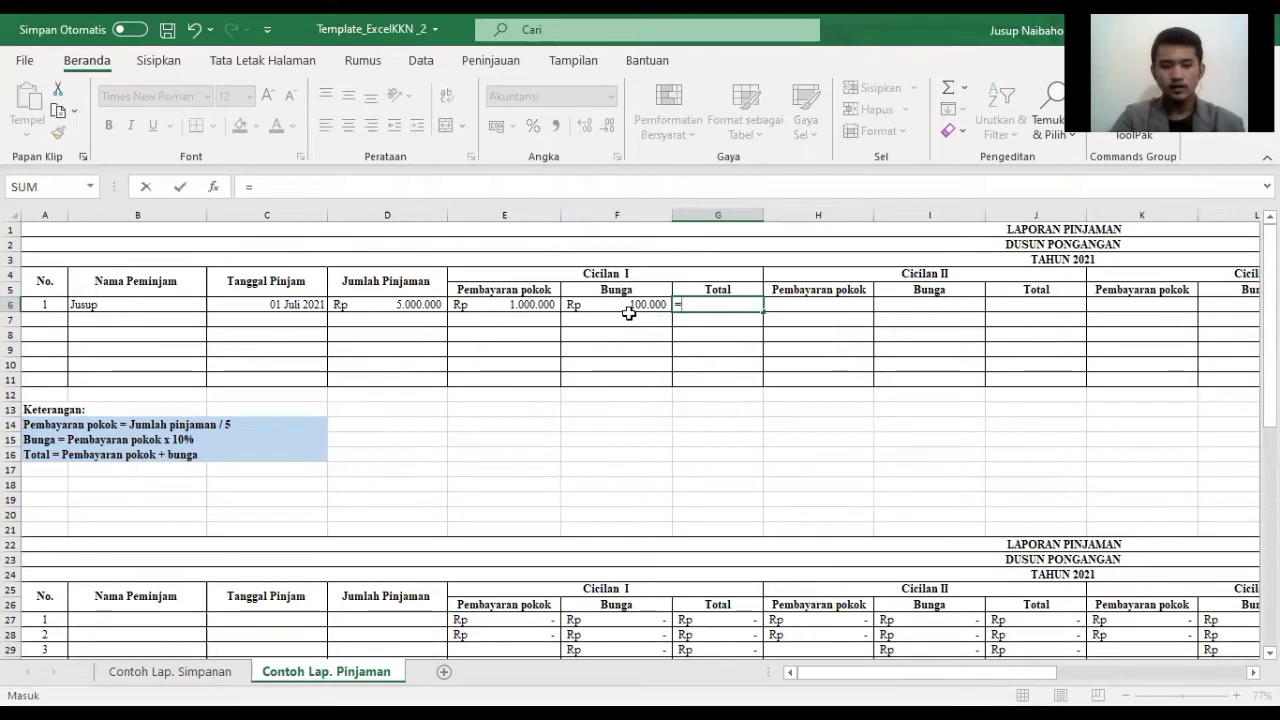
pyautogui.click(526, 309)
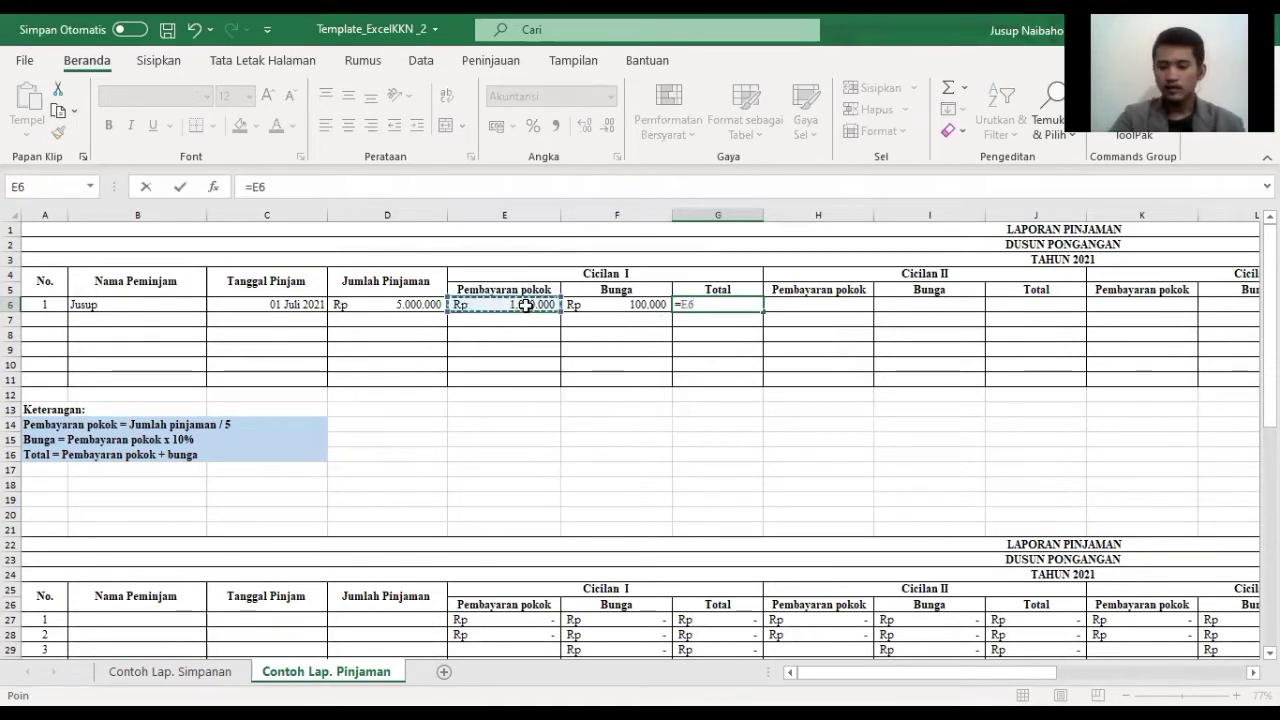
pyautogui.write('+')
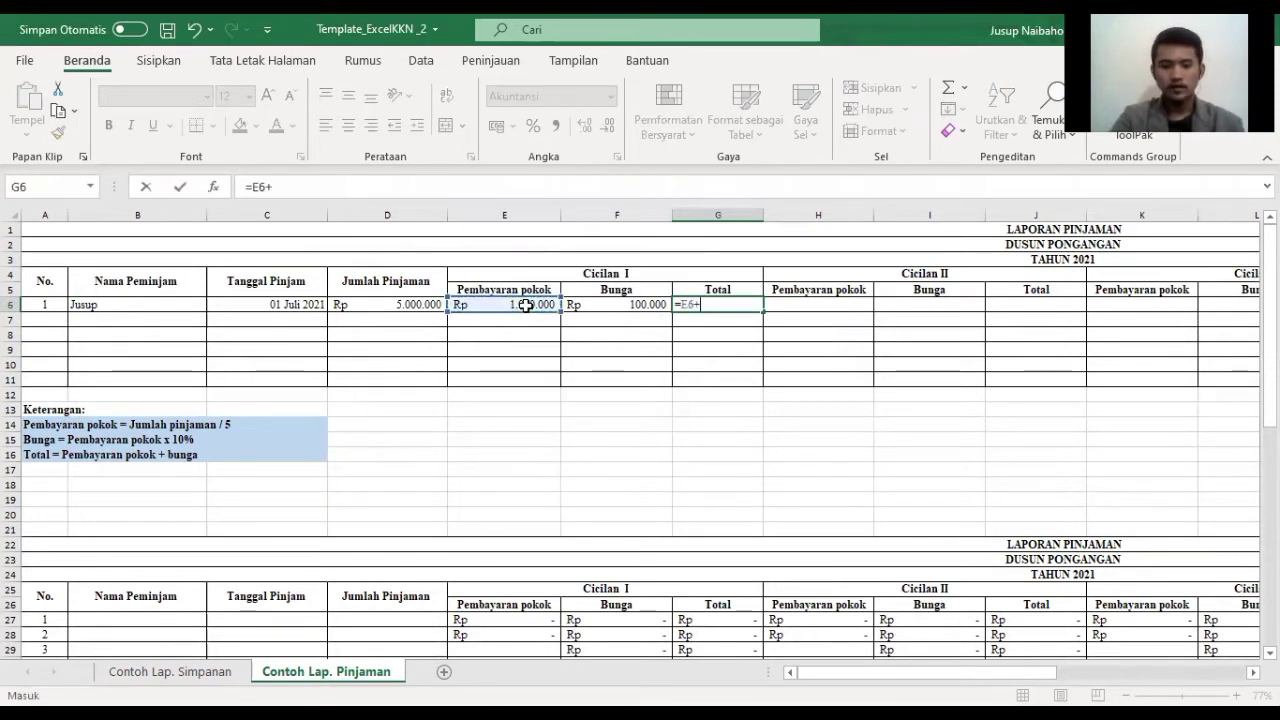
pyautogui.click(646, 302)
pyautogui.press('Return')
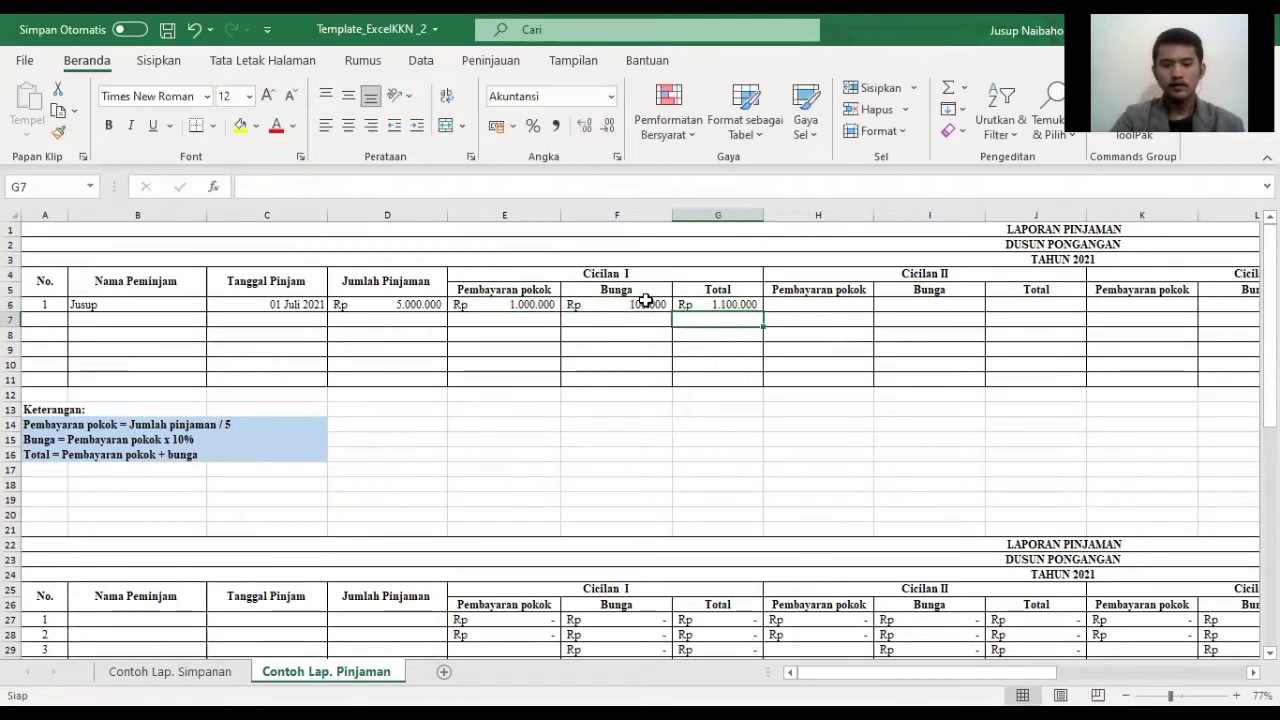
pyautogui.click(722, 302)
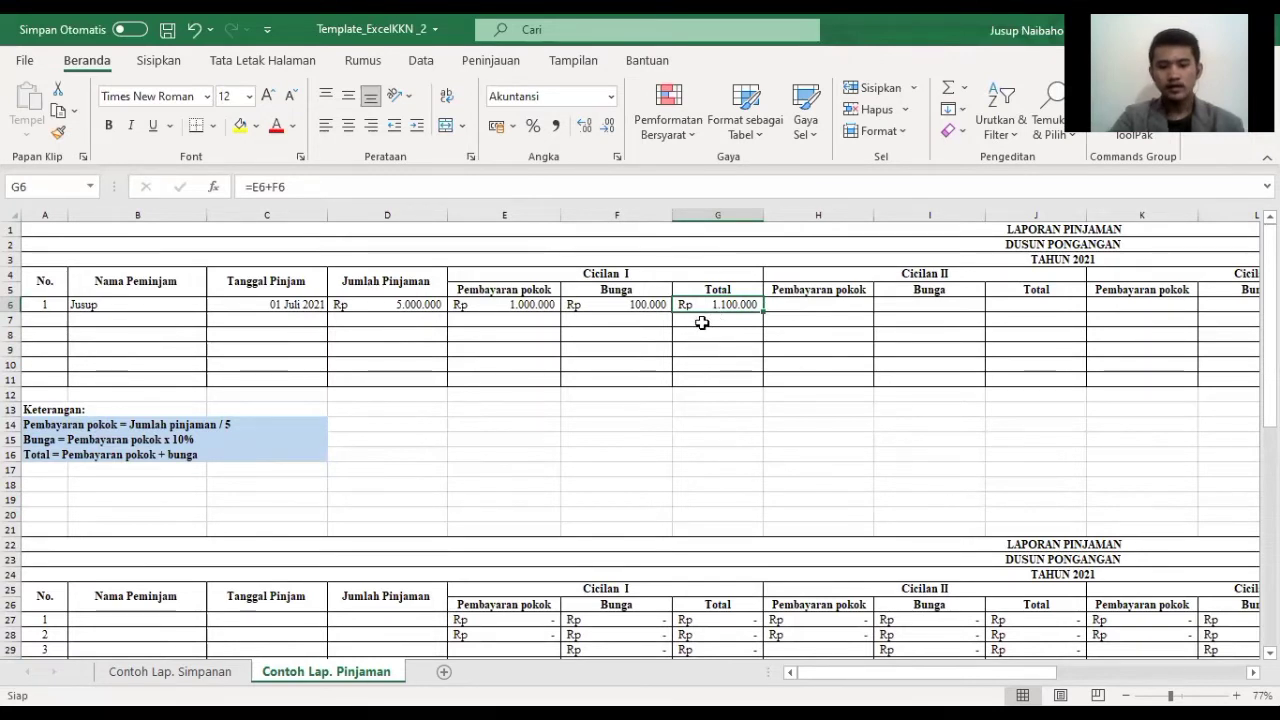
pyautogui.click(530, 306)
pyautogui.click(598, 305)
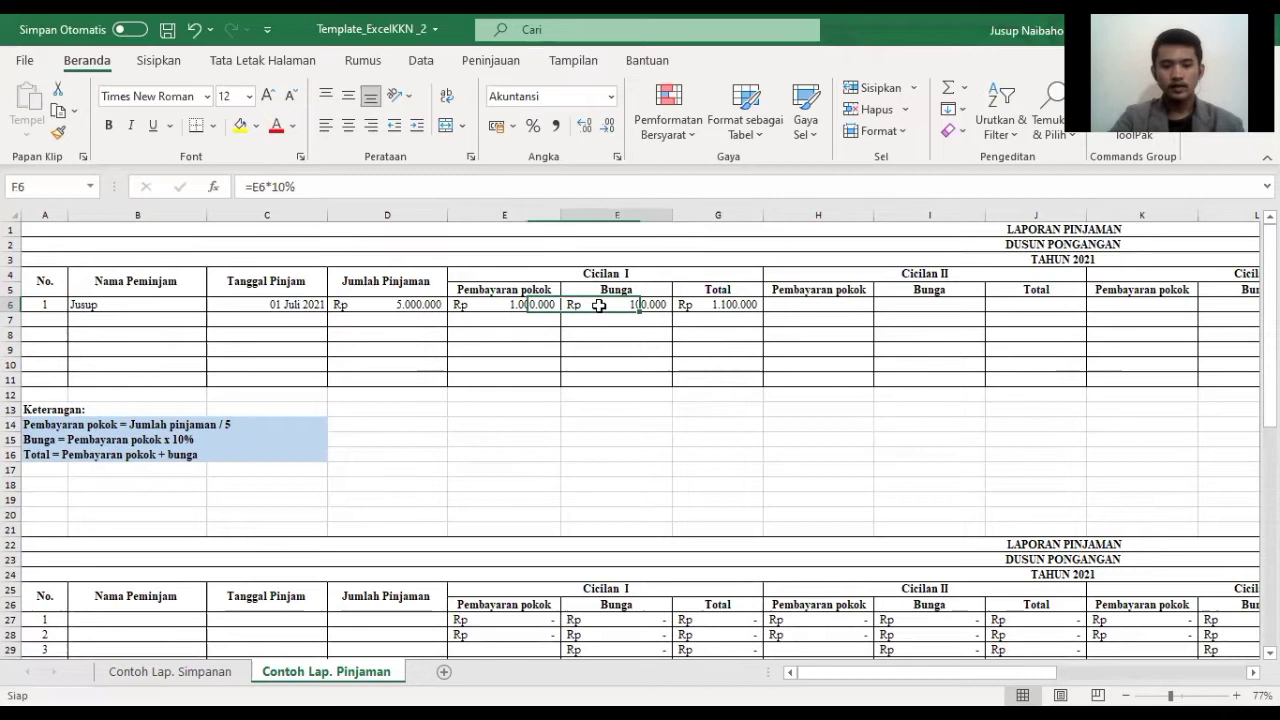
pyautogui.click(704, 308)
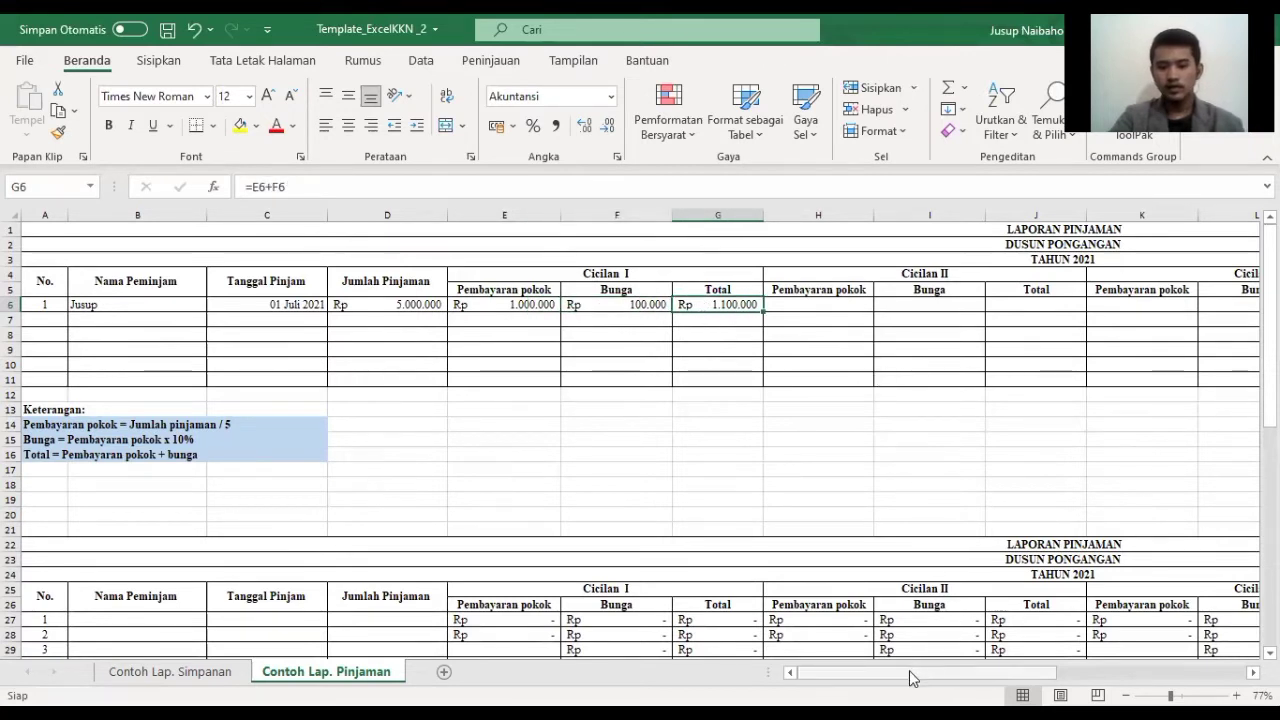
# Step: Calculate the first borrower's Cicilan II Pembayaran pokok in H6 with the formula =D6/5
pyautogui.hscroll(1, 910, 678)
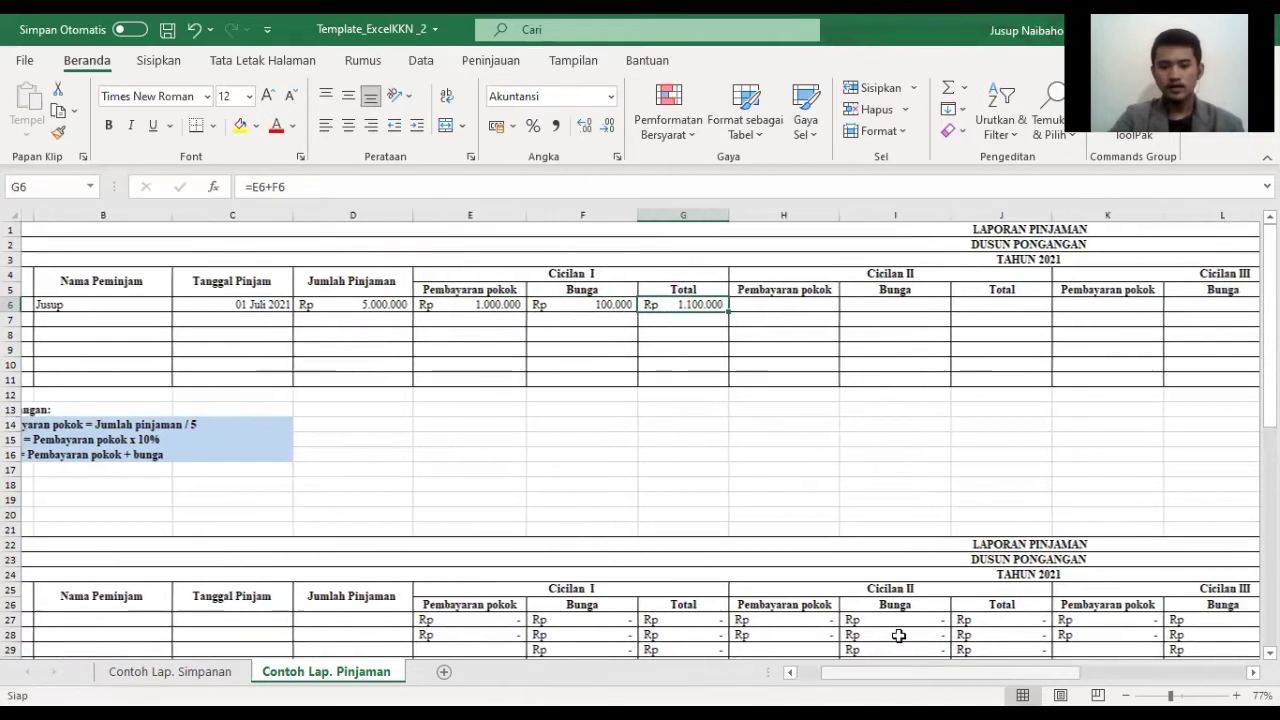
pyautogui.click(776, 306)
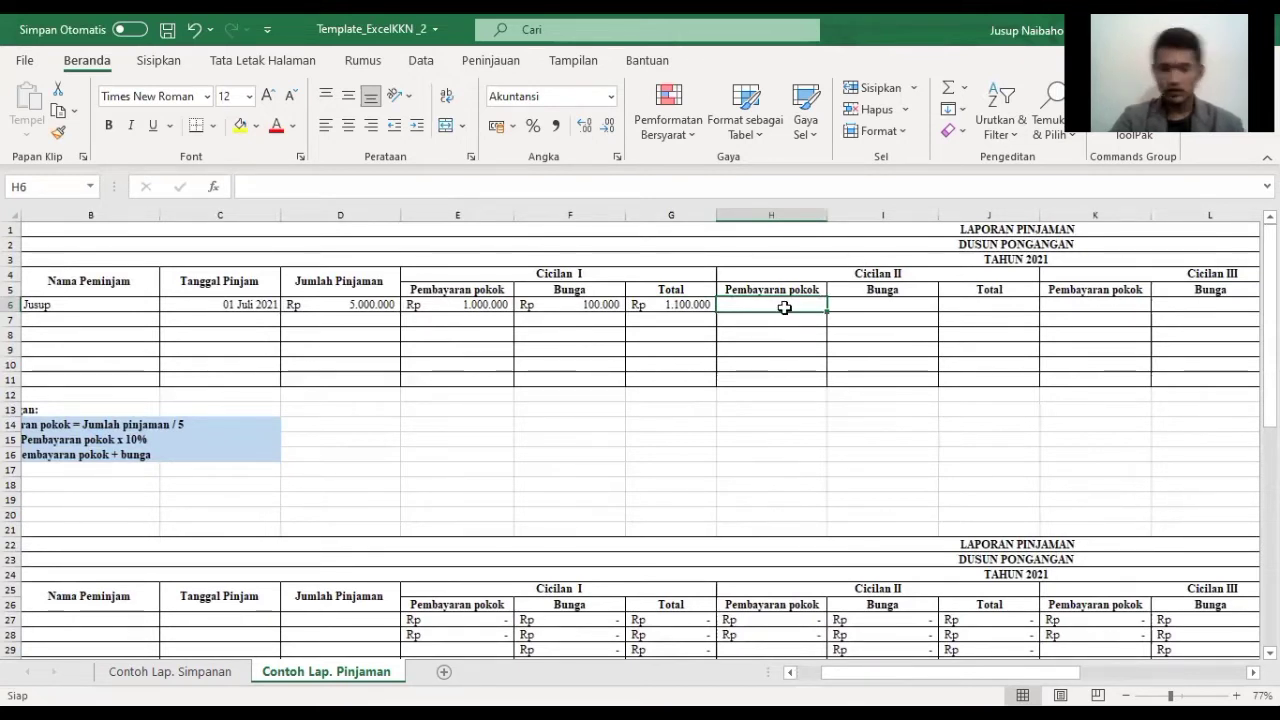
pyautogui.write('=')
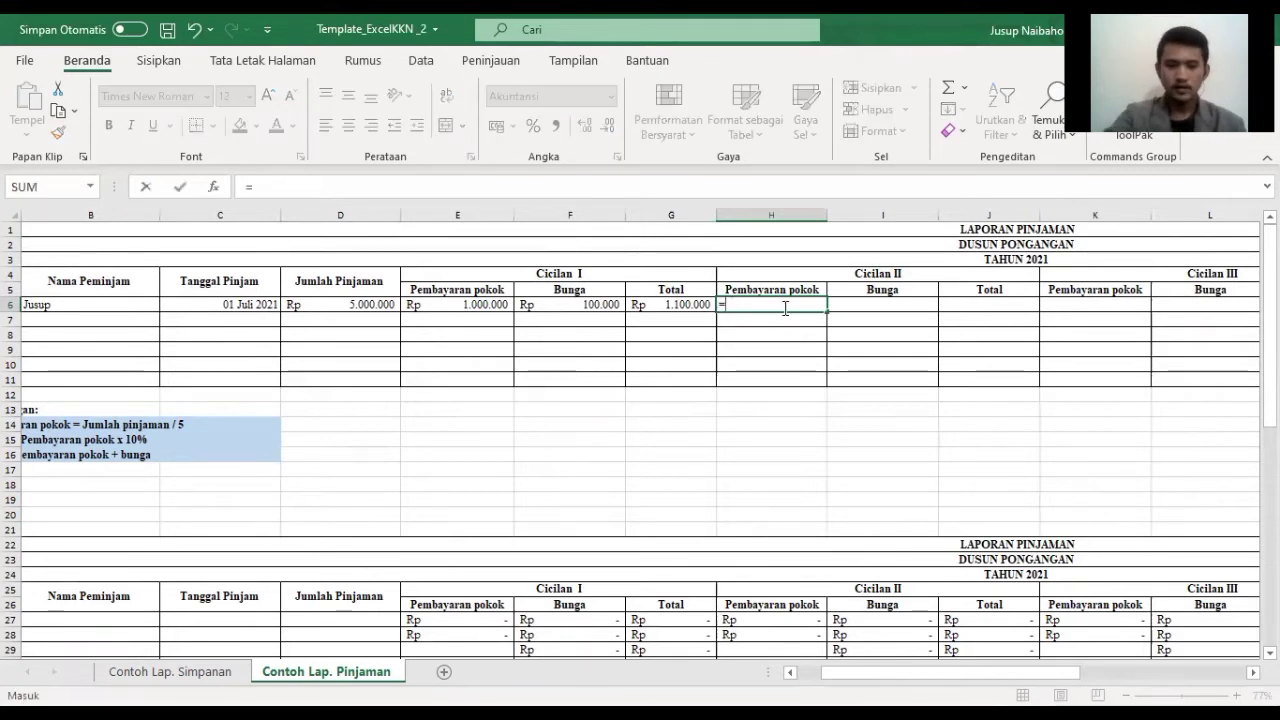
pyautogui.click(387, 307)
pyautogui.write('/5')
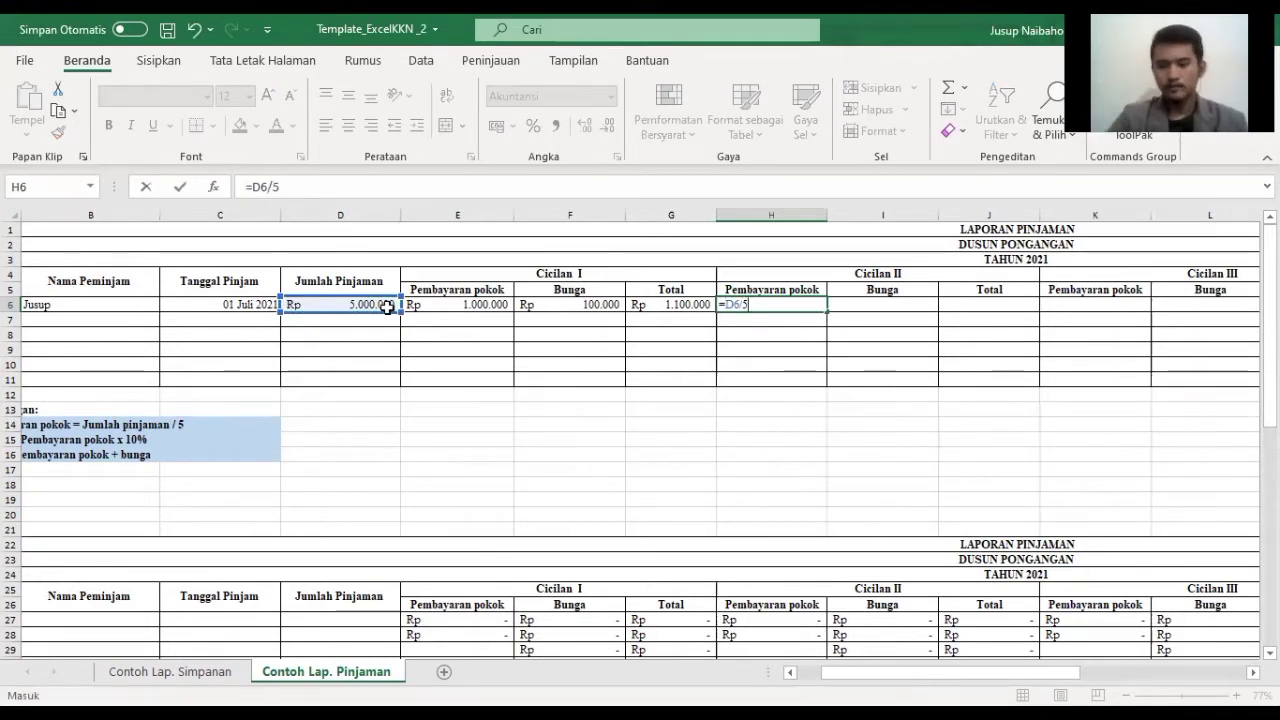
pyautogui.press('Return')
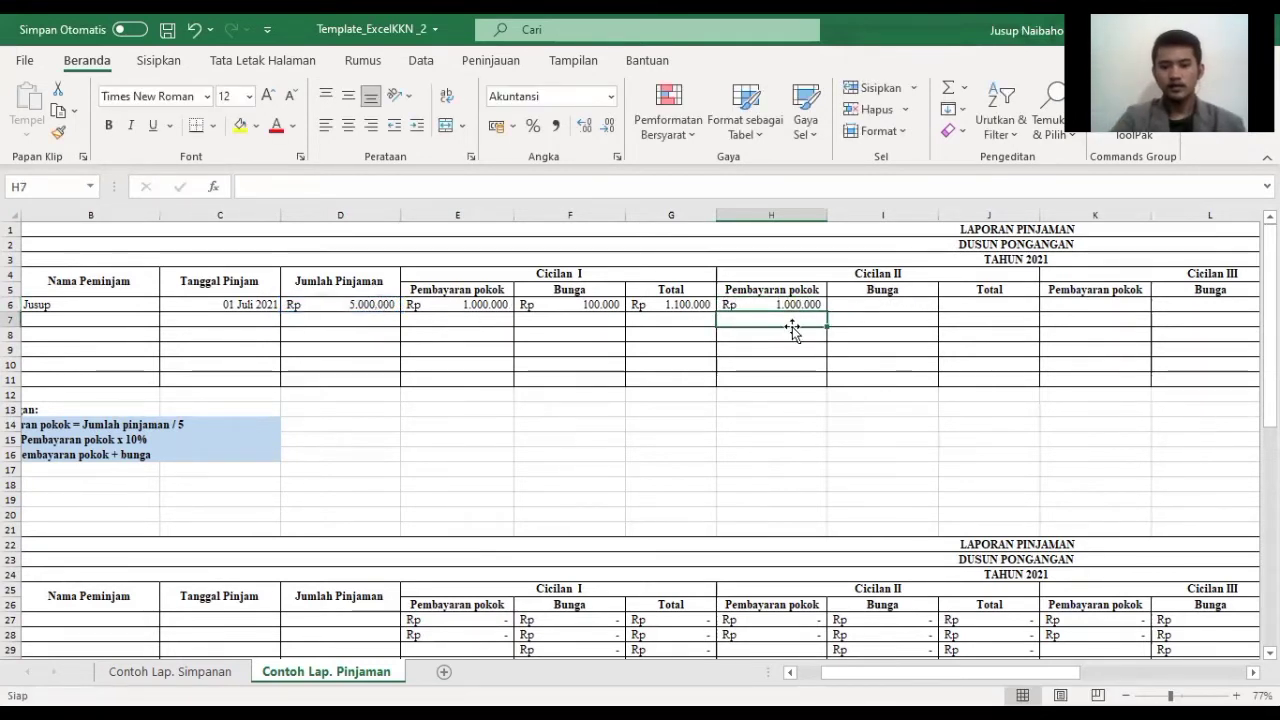
pyautogui.click(778, 302)
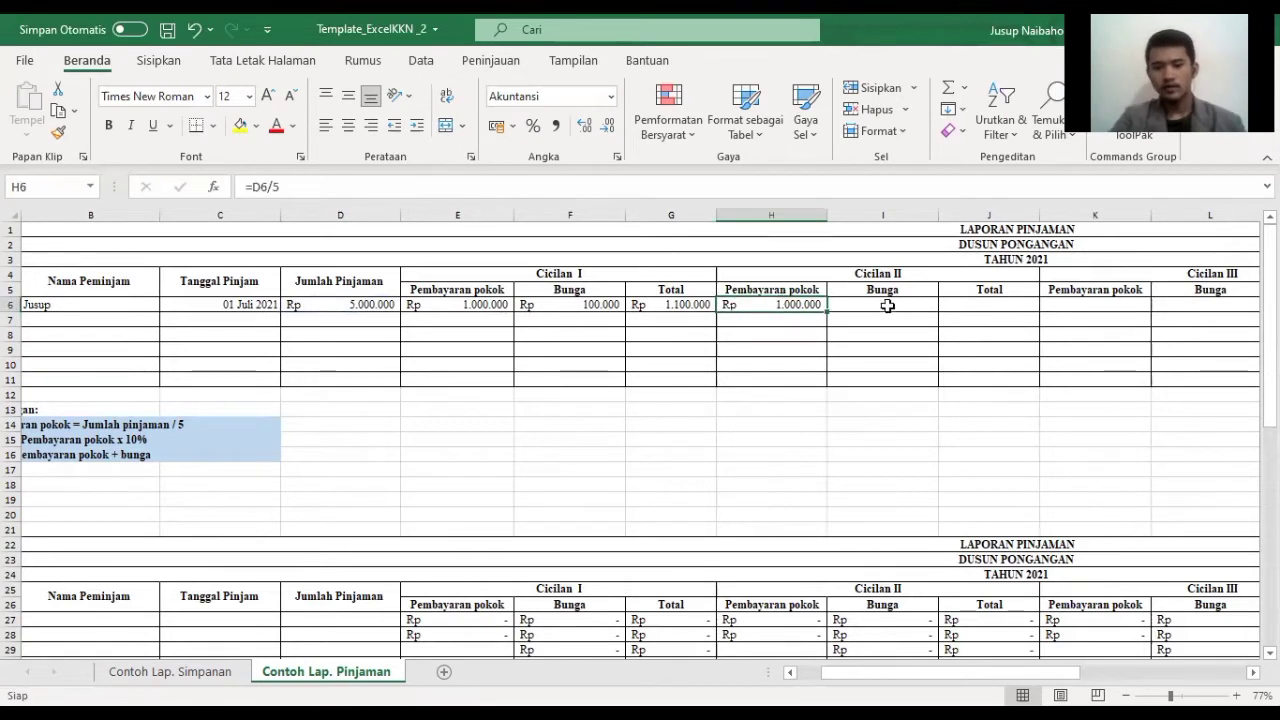
# Step: Calculate the first borrower's Cicilan II Bunga in I6 with the formula =H6*10%
pyautogui.click(887, 305)
pyautogui.write('=')
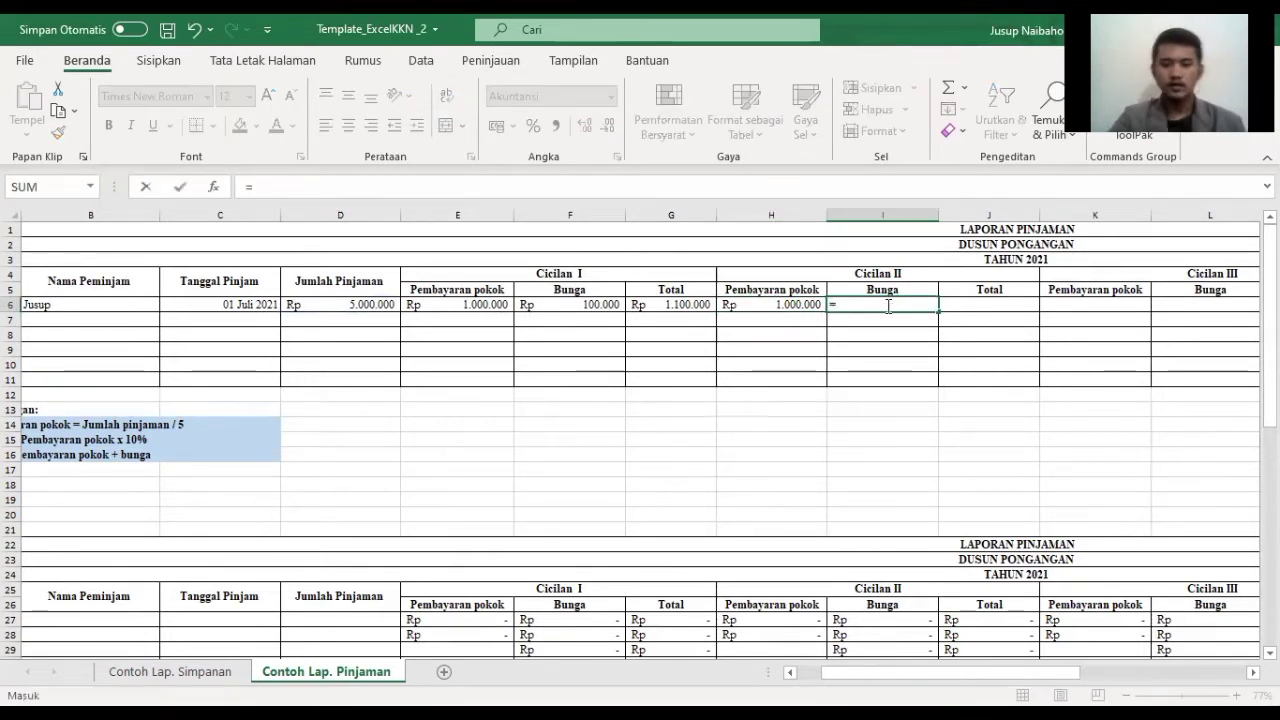
pyautogui.click(789, 304)
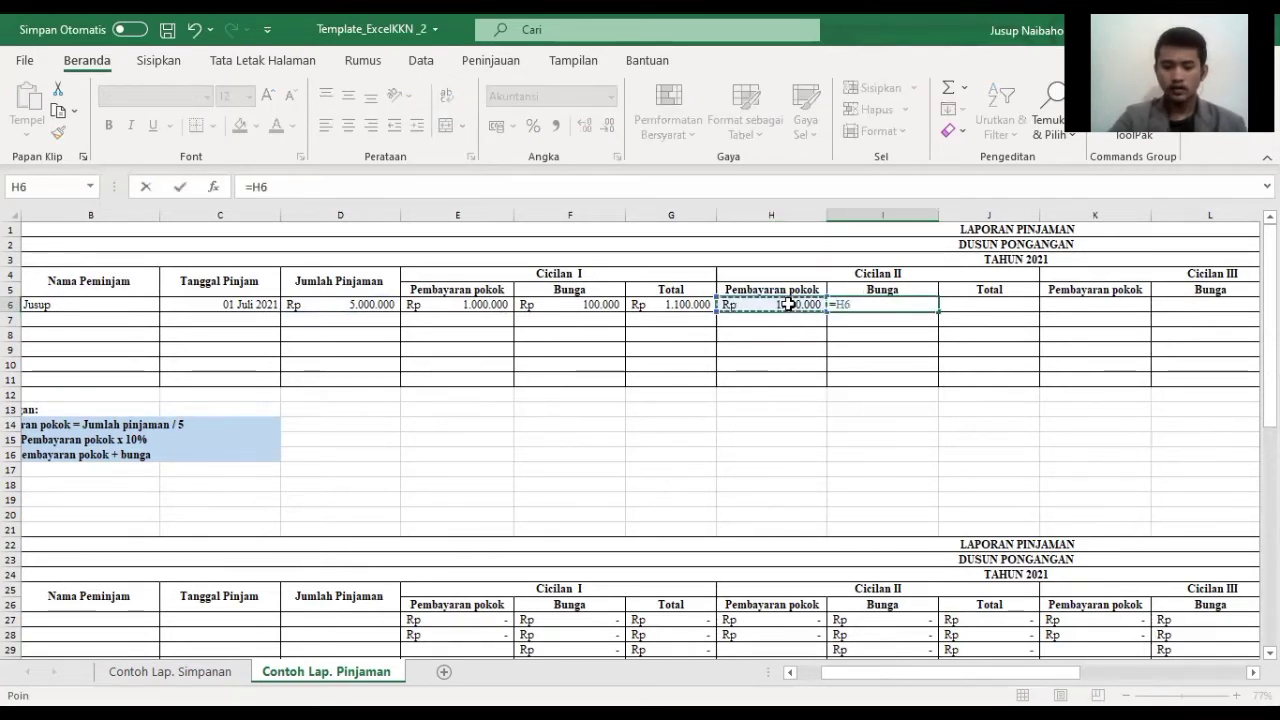
pyautogui.write('*')
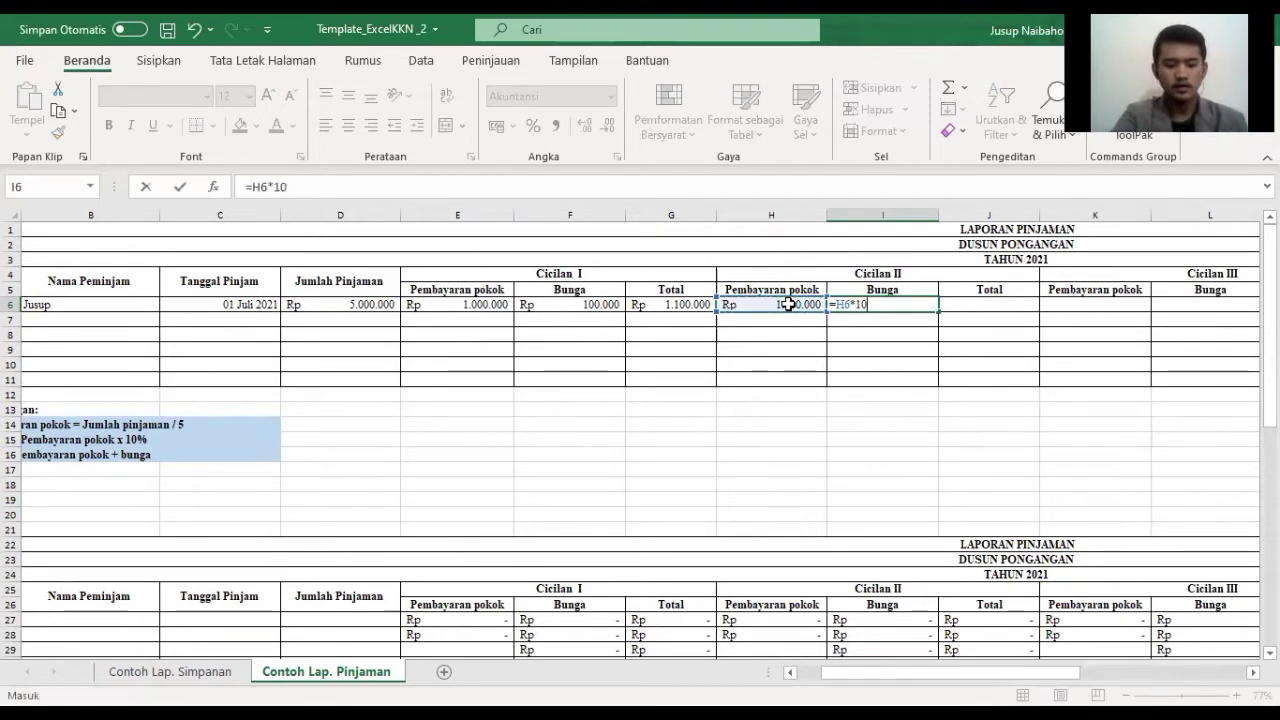
pyautogui.write('10%')
pyautogui.press('Return')
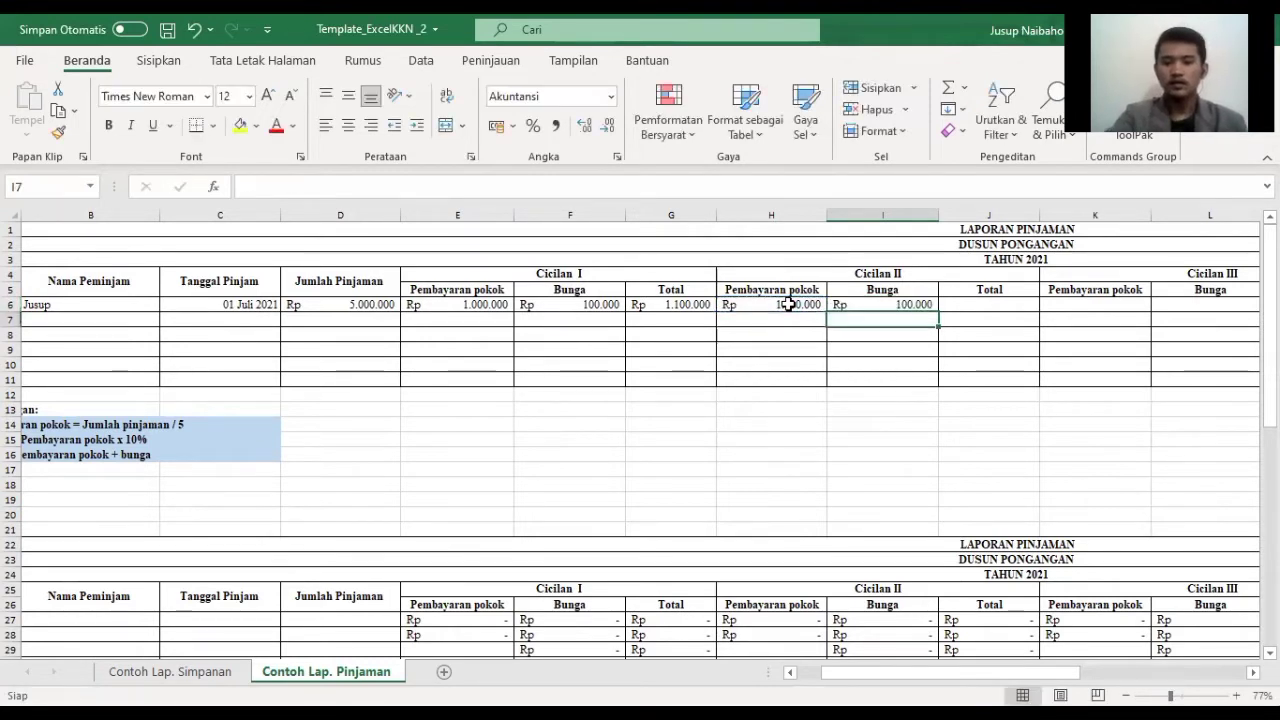
# Step: Calculate the first borrower's Cicilan II Total in J6 with the formula =H6+I6
pyautogui.click(992, 306)
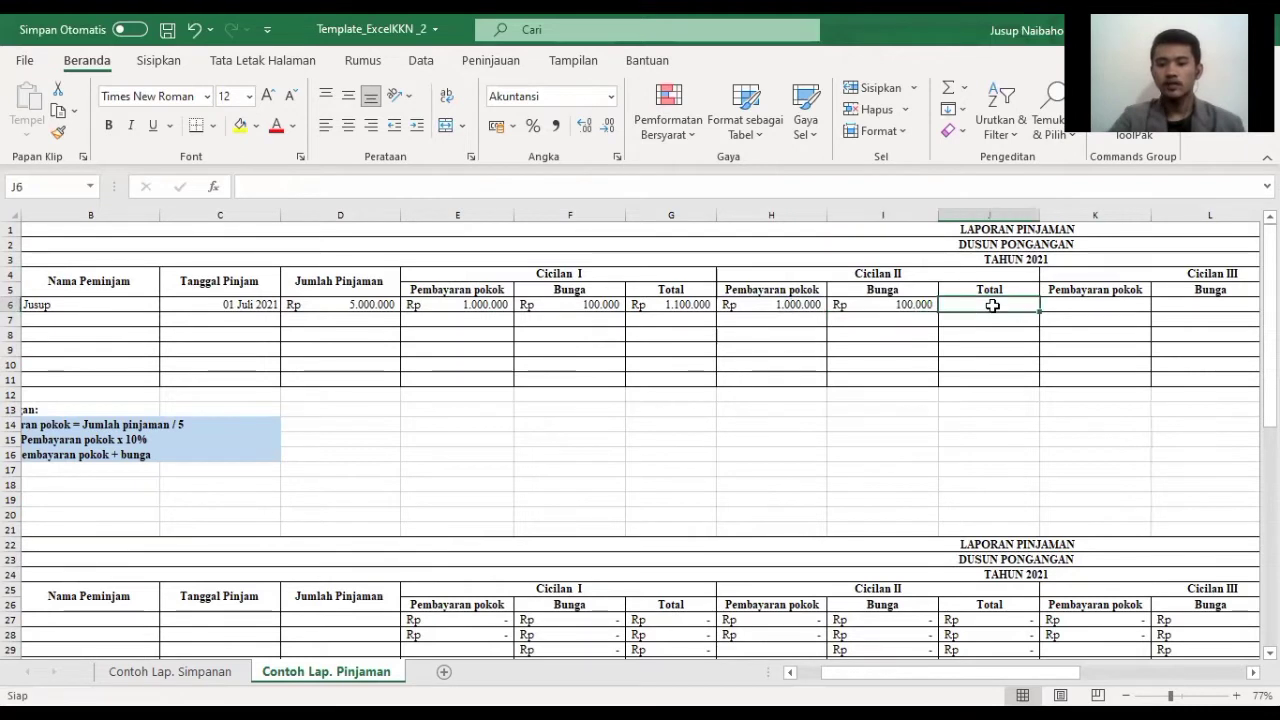
pyautogui.write('=')
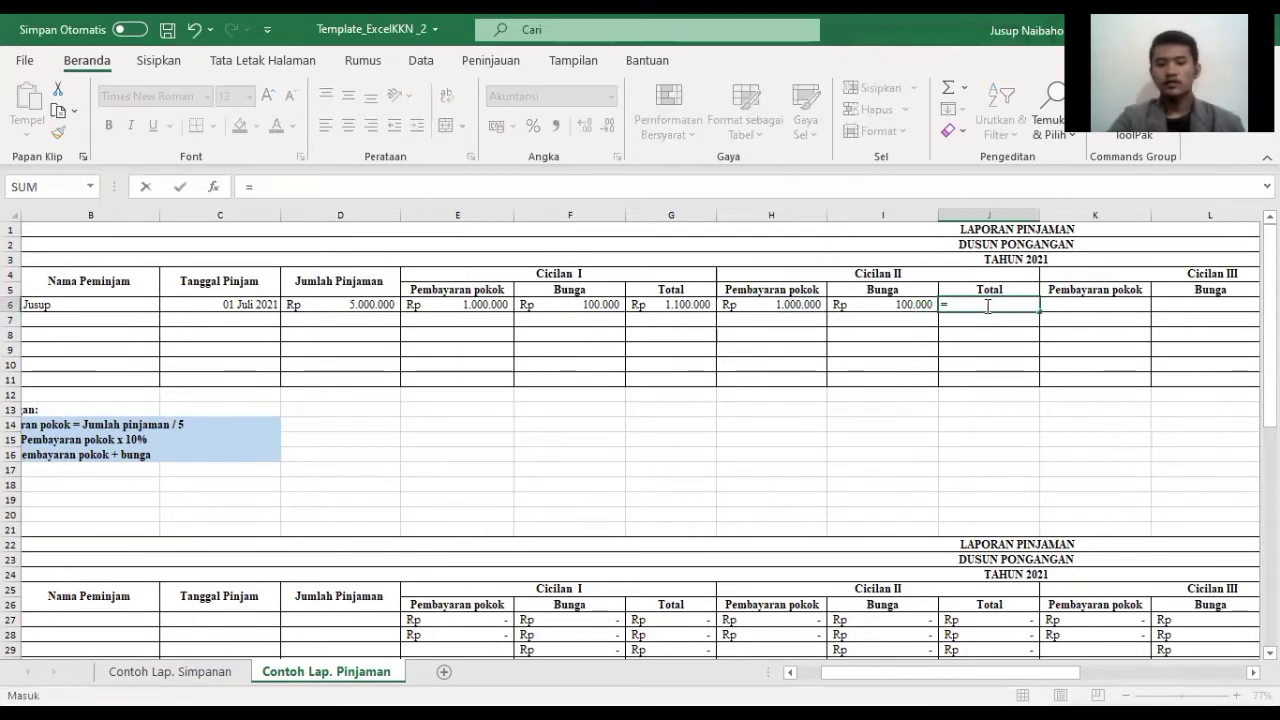
pyautogui.click(787, 303)
pyautogui.write('+')
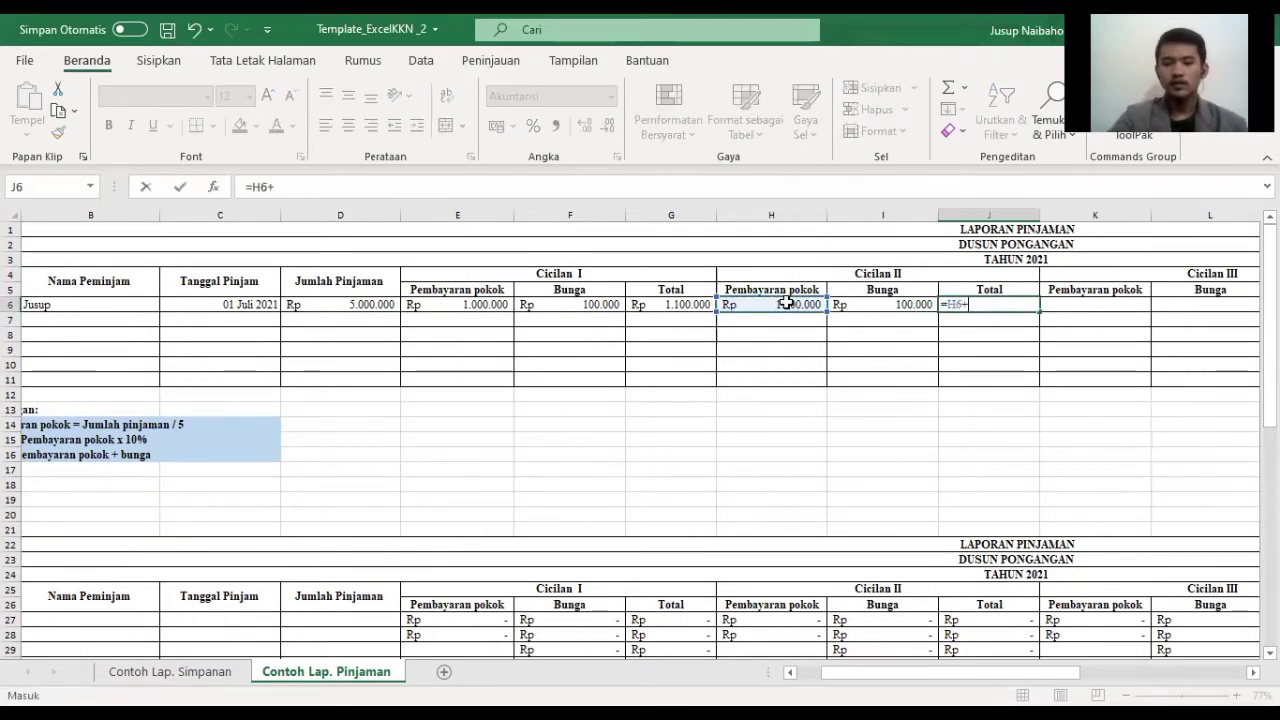
pyautogui.click(884, 305)
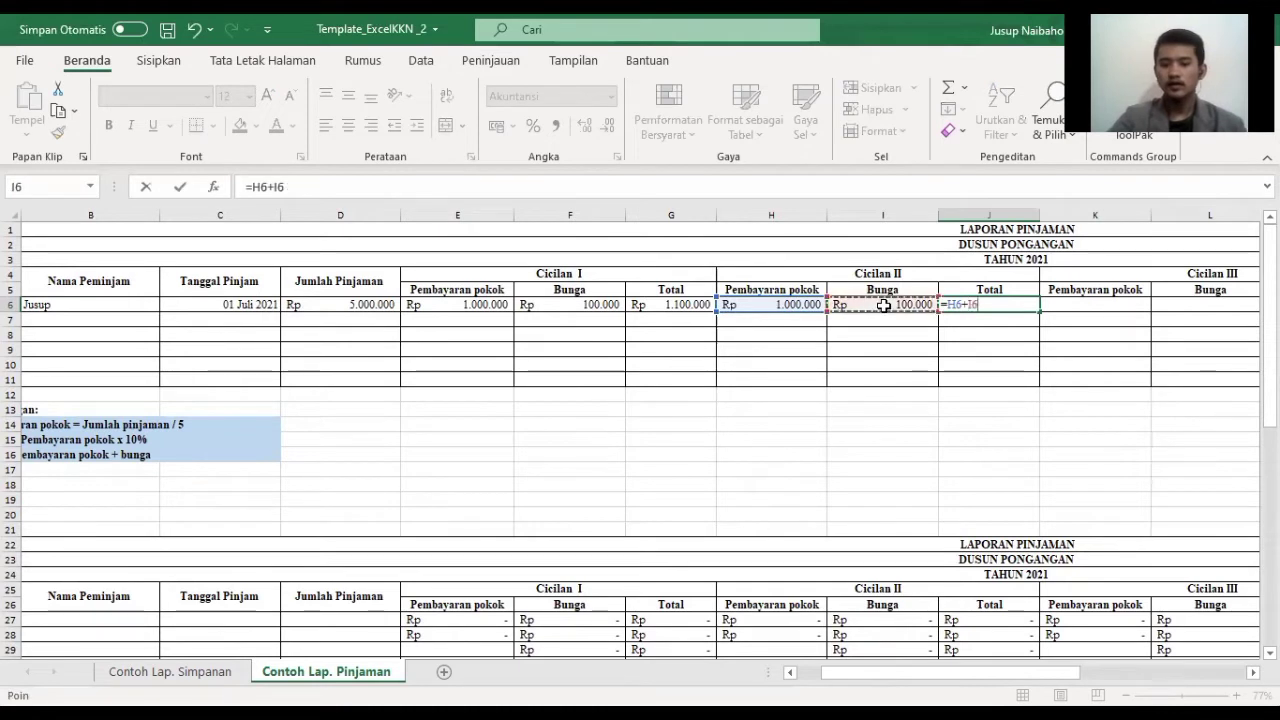
pyautogui.press('Return')
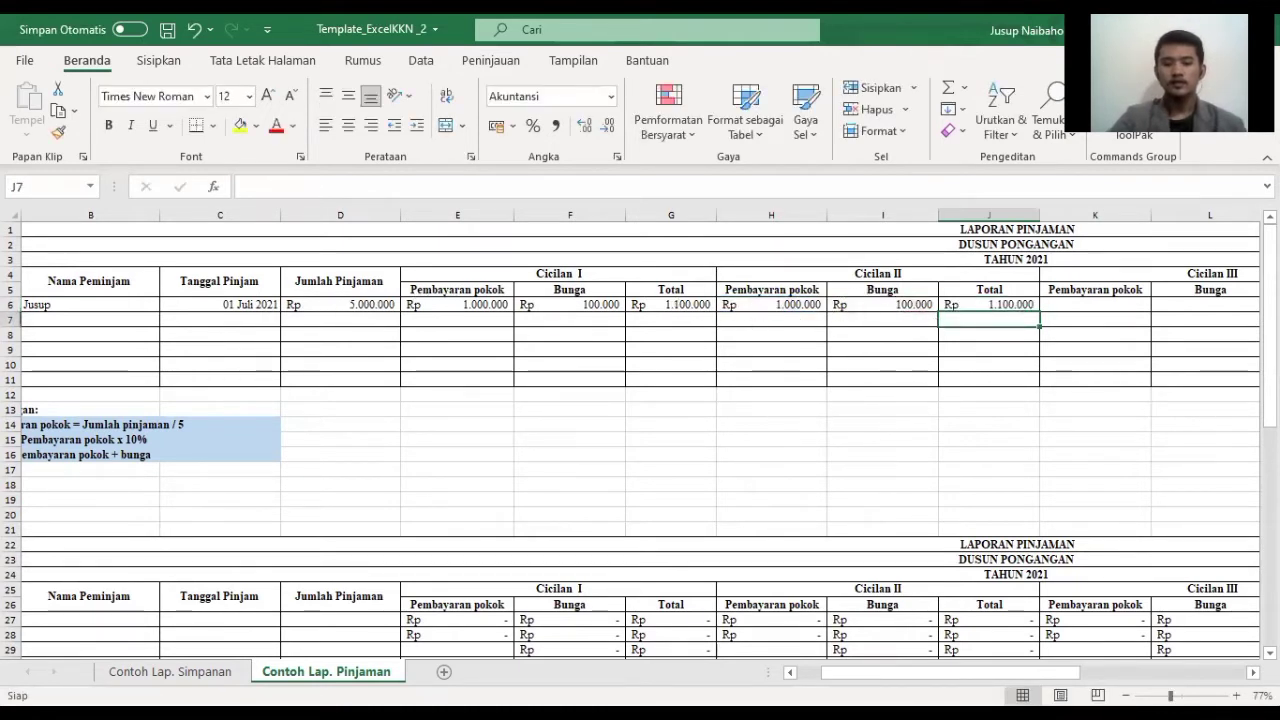
# Step: Calculate the first borrower's Cicilan III Pembayaran pokok in K6 with the formula =D6/5
pyautogui.moveTo(903, 680); pyautogui.dragTo(968, 680)
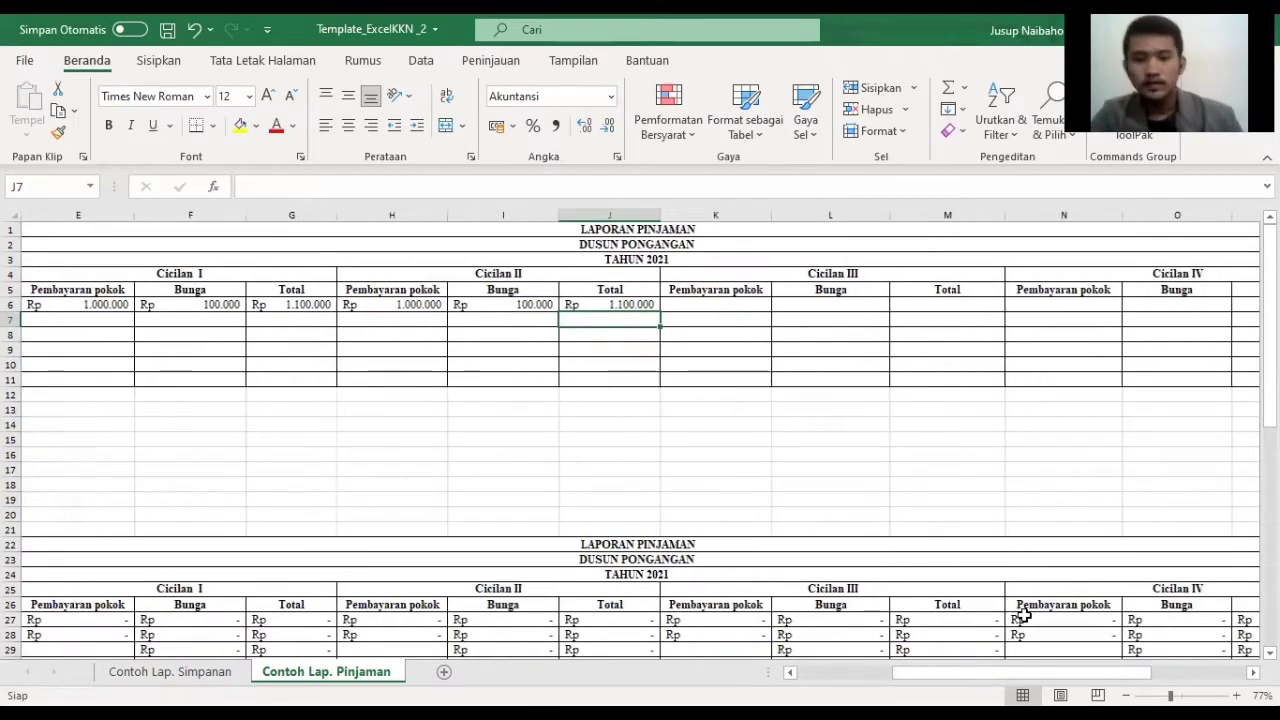
pyautogui.click(745, 306)
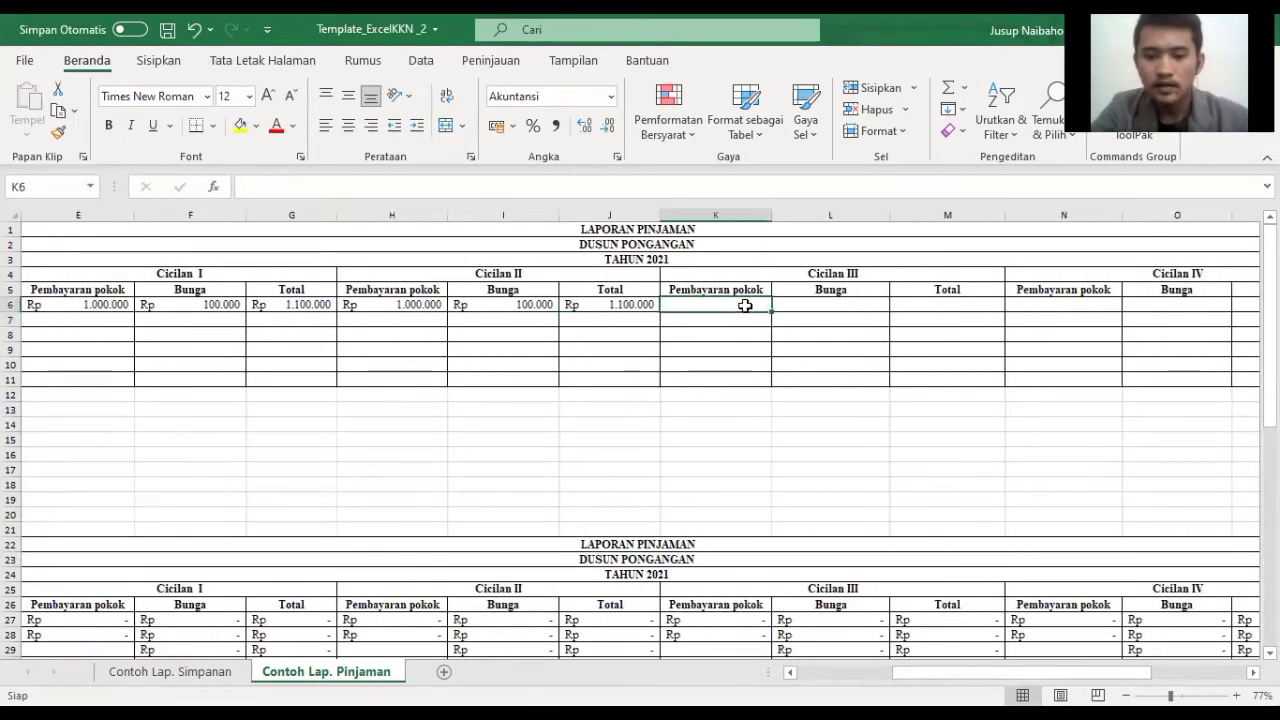
pyautogui.write('=')
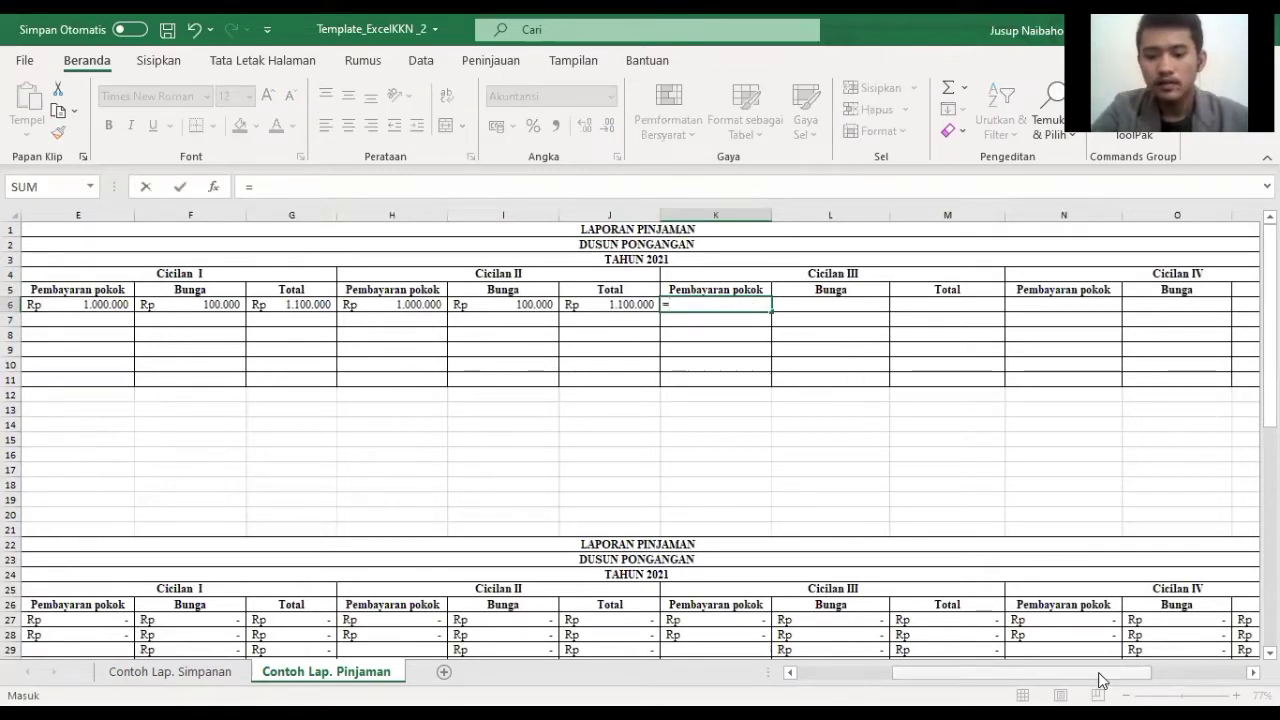
pyautogui.moveTo(1100, 680); pyautogui.dragTo(1004, 680)
pyautogui.click(413, 304)
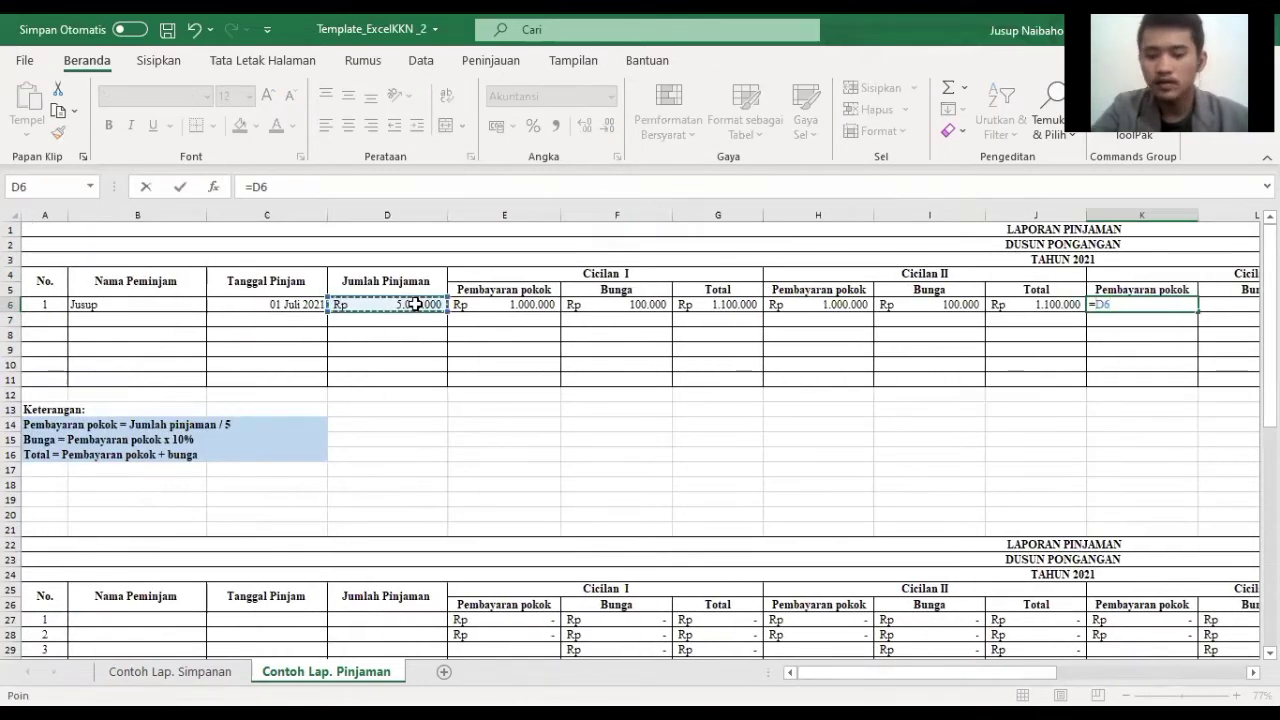
pyautogui.write('/5')
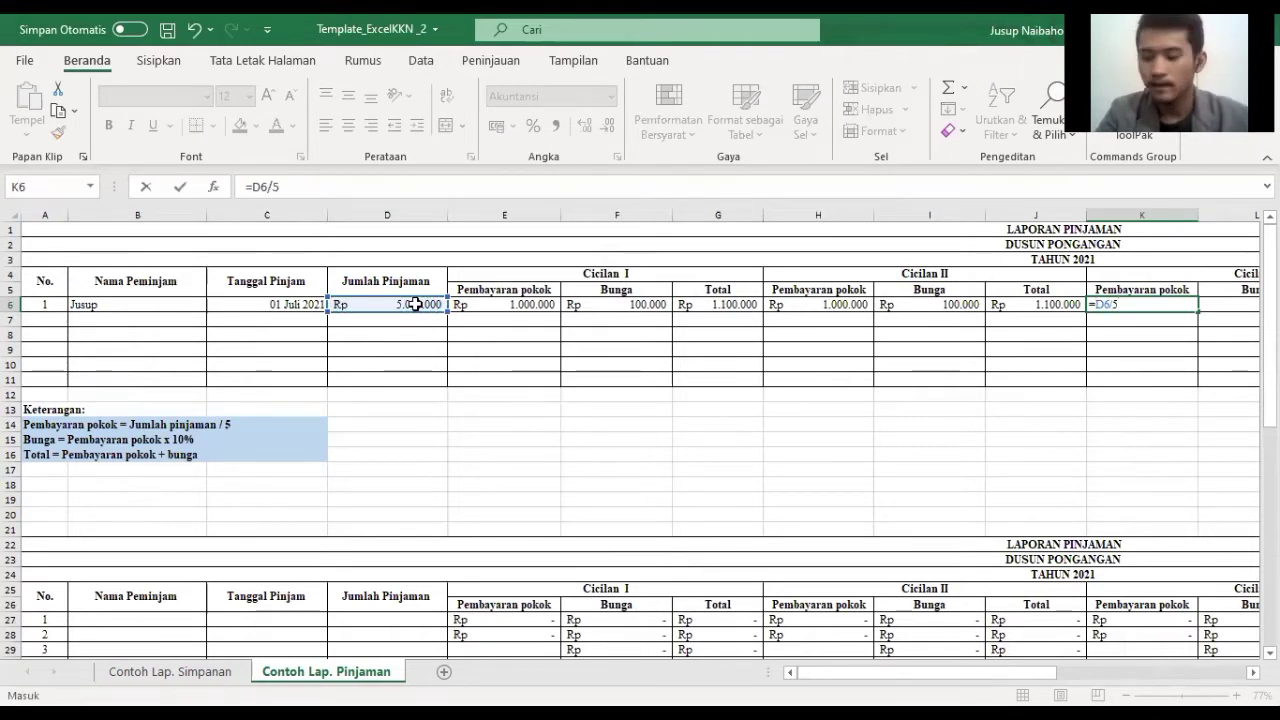
pyautogui.press('Return')
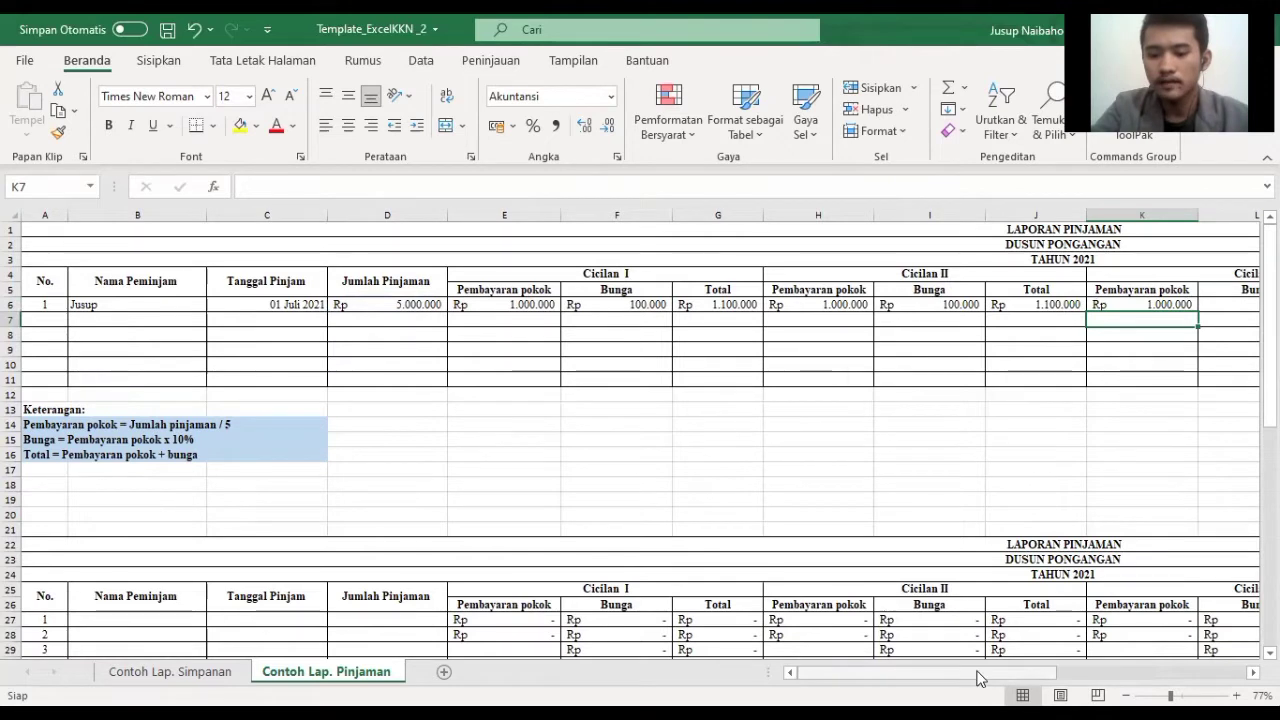
# Step: Calculate the first borrower's Cicilan III Bunga in L6 with the formula =K6*10%
pyautogui.moveTo(979, 679); pyautogui.dragTo(1072, 677)
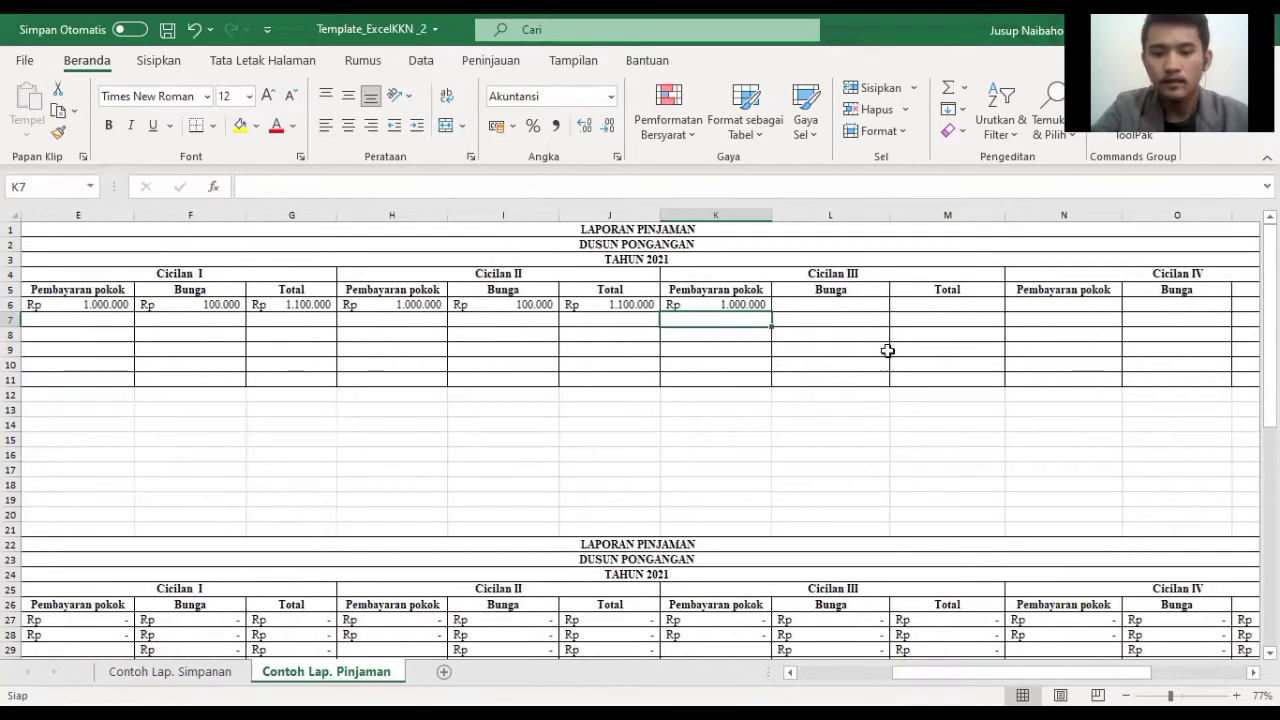
pyautogui.click(840, 308)
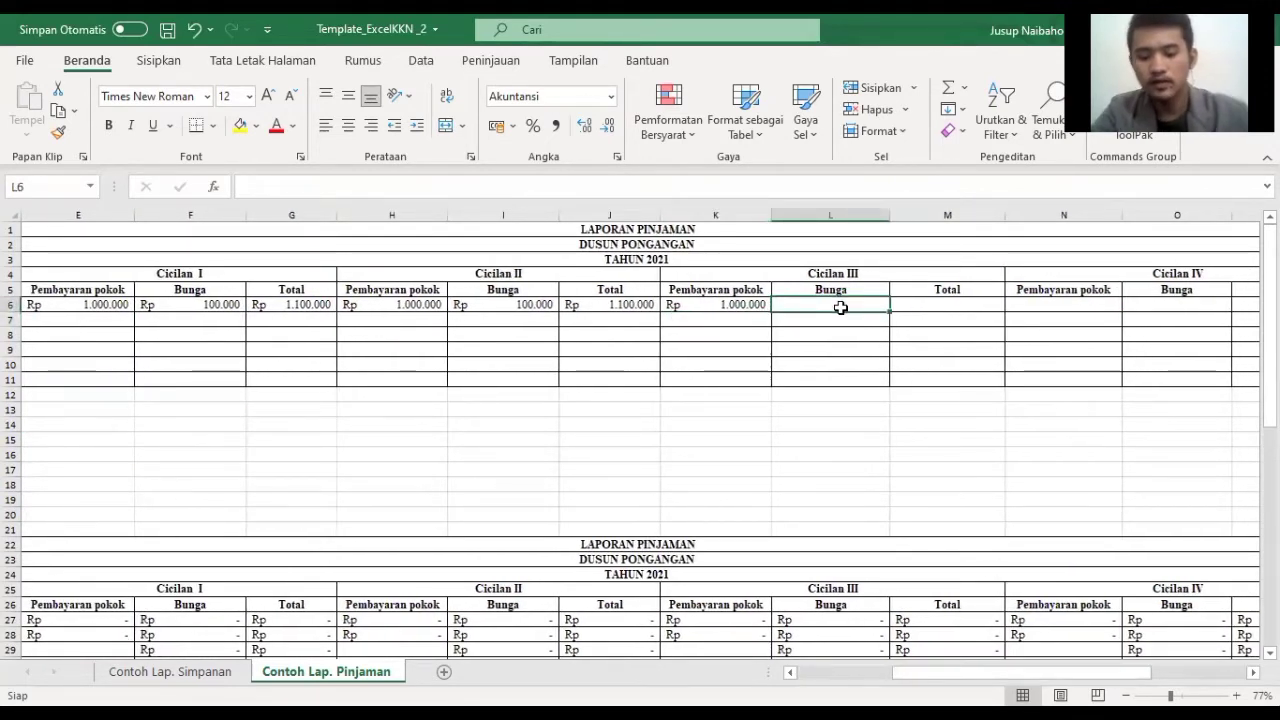
pyautogui.write('=')
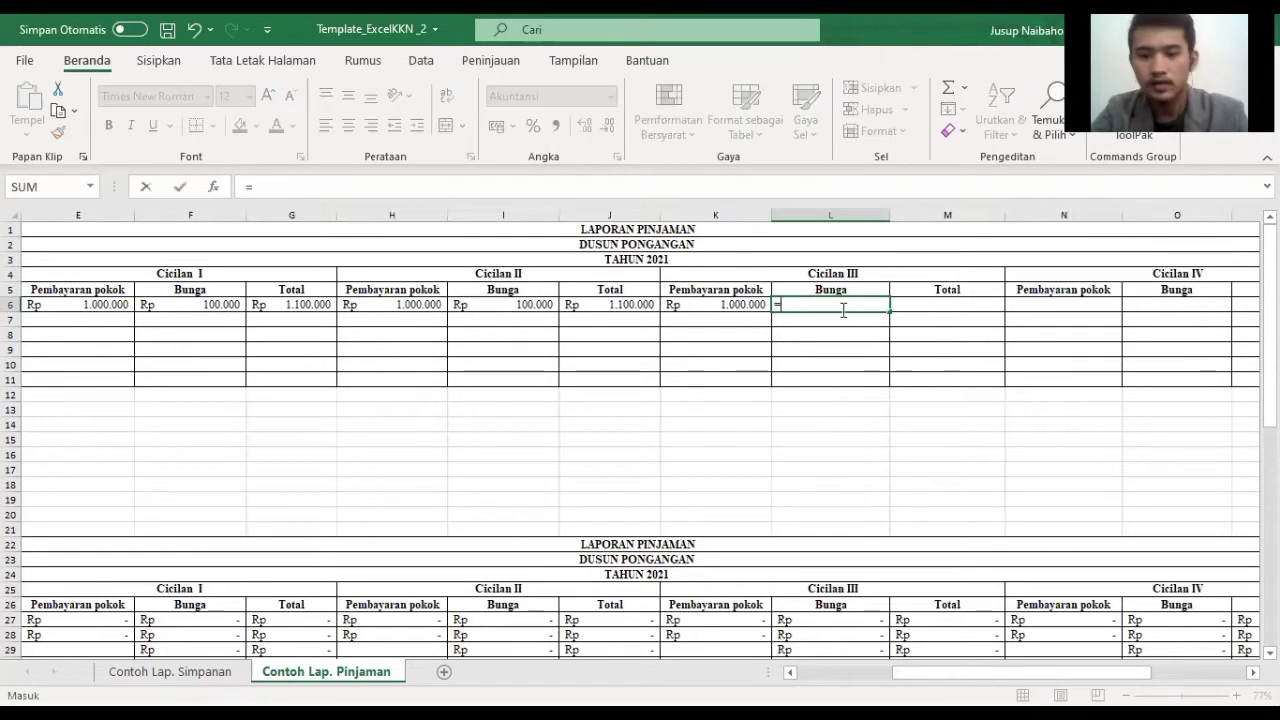
pyautogui.click(741, 307)
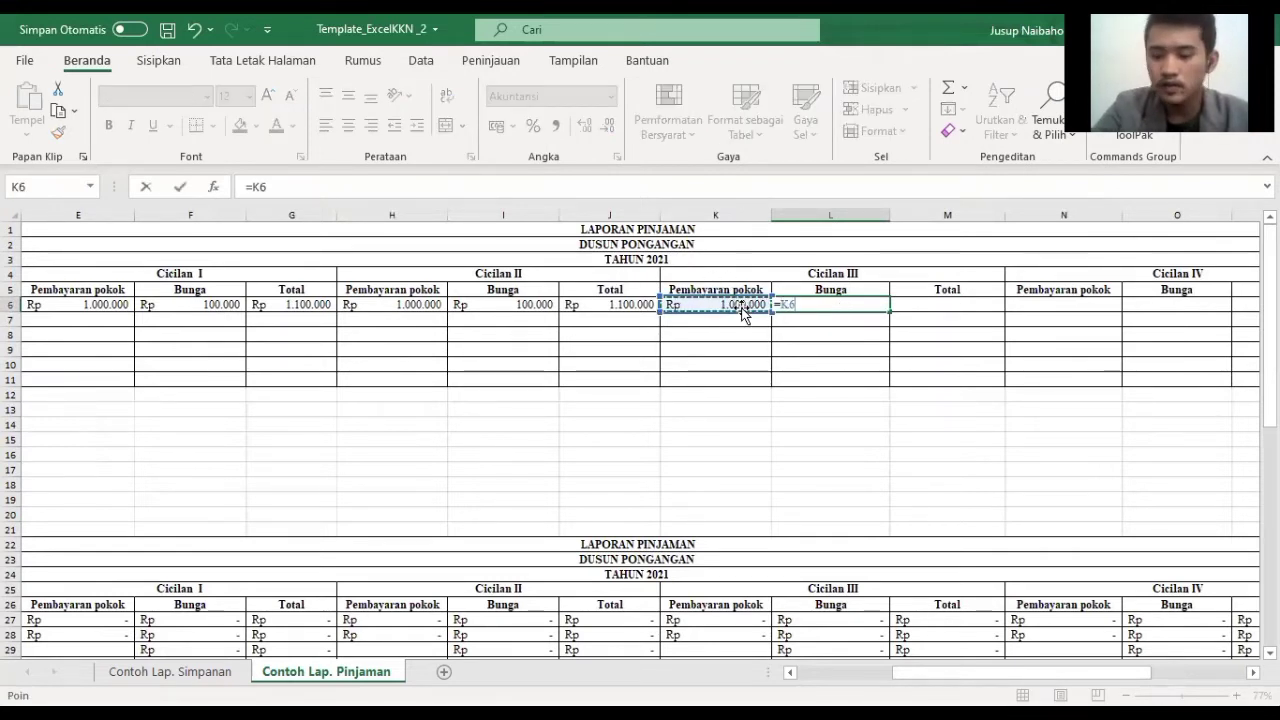
pyautogui.write('*')
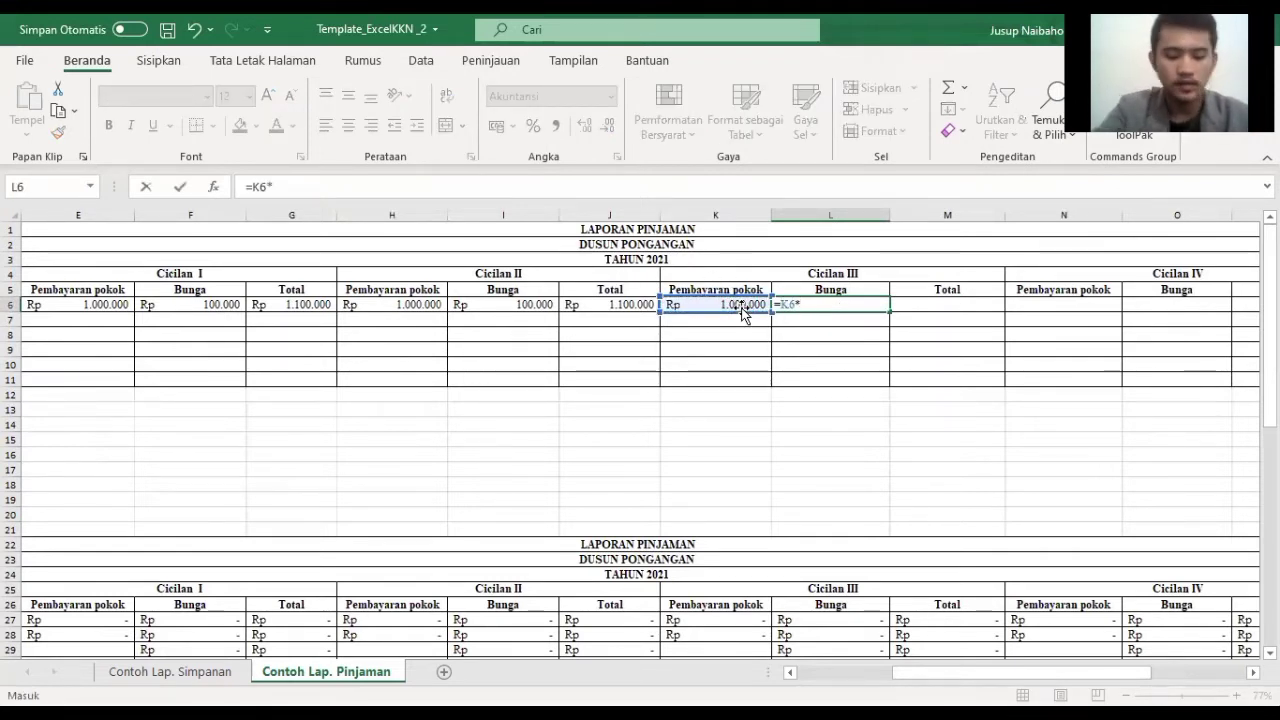
pyautogui.write('10%')
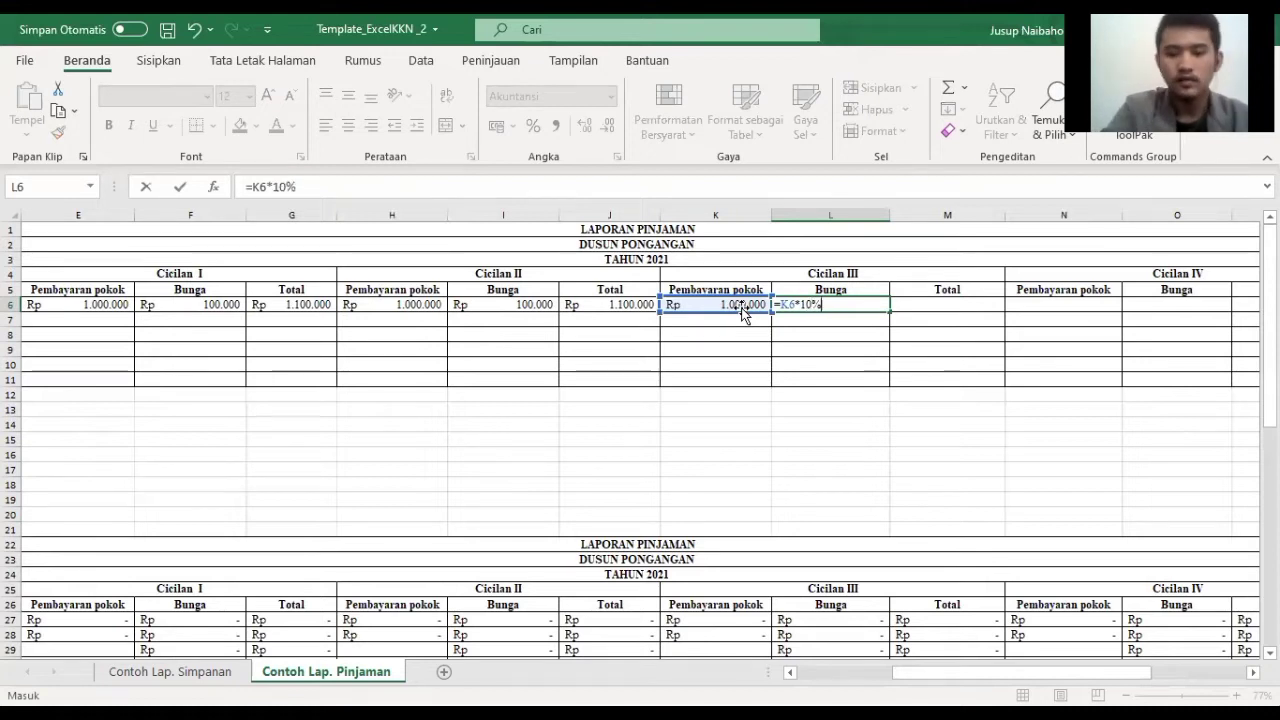
pyautogui.press('Return')
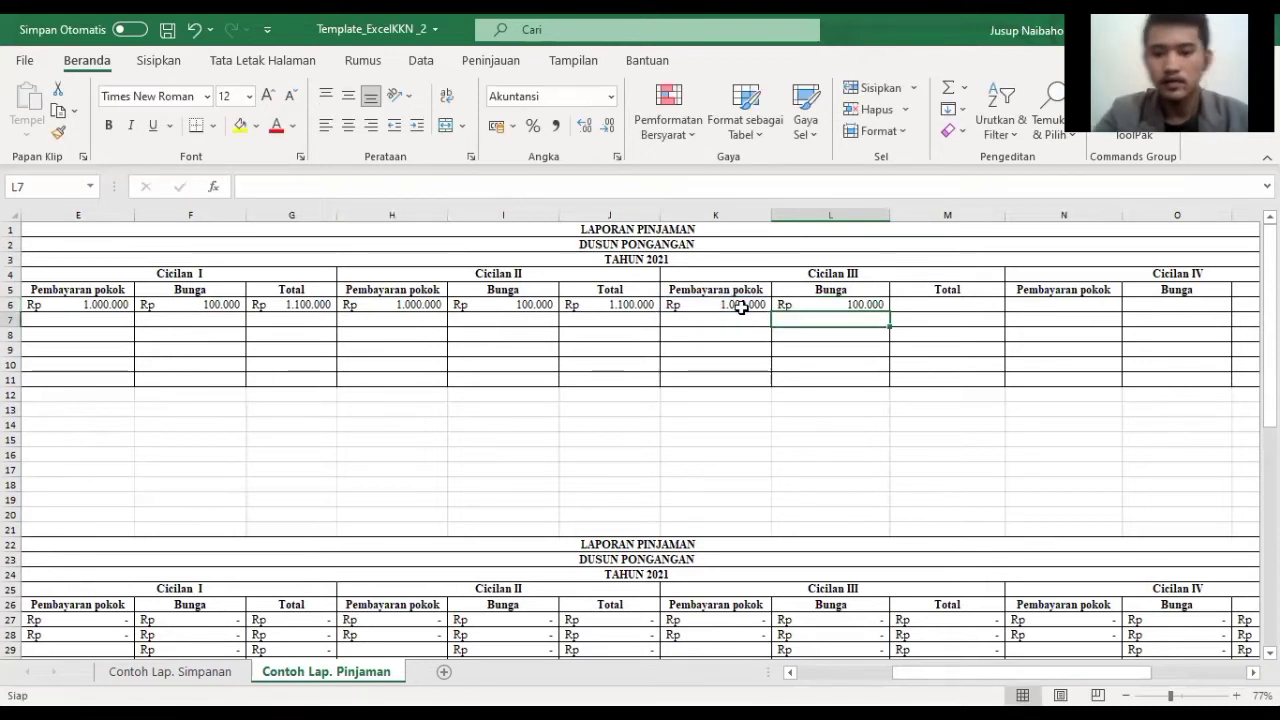
pyautogui.click(836, 305)
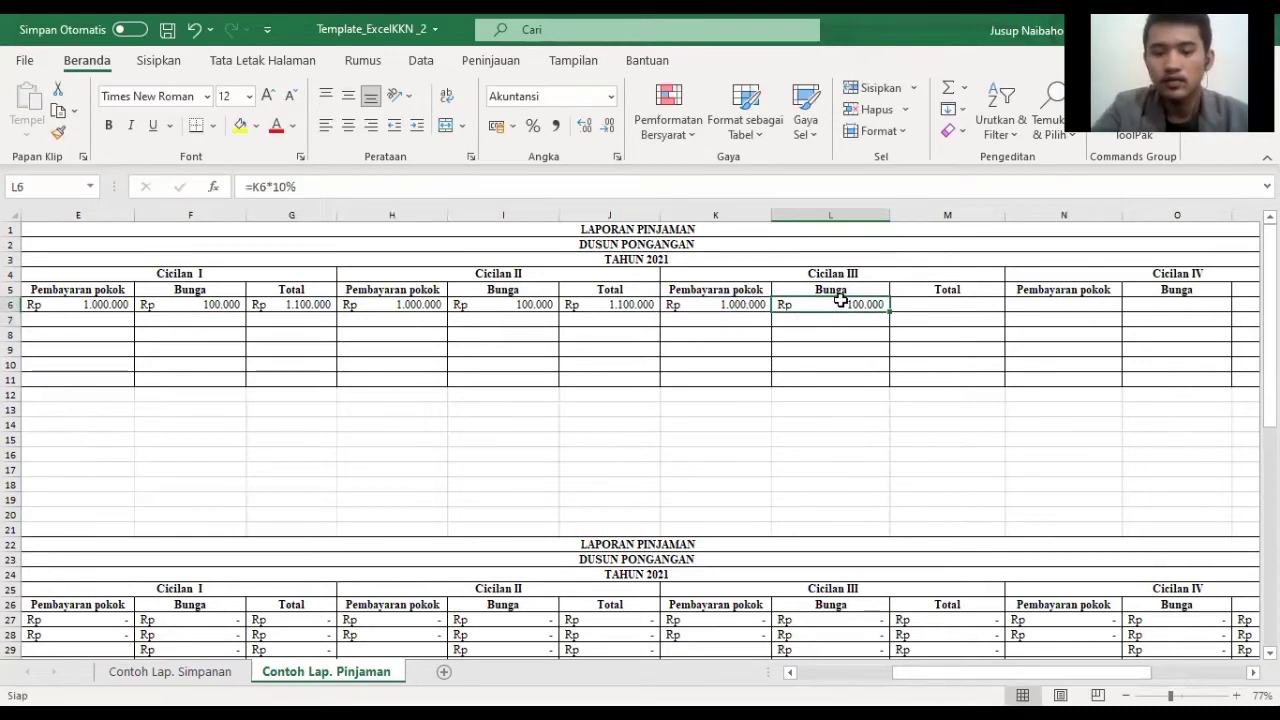
# Step: Calculate the first borrower's Cicilan III Total in M6 with the formula =K6+L6
pyautogui.click(953, 306)
pyautogui.write('=')
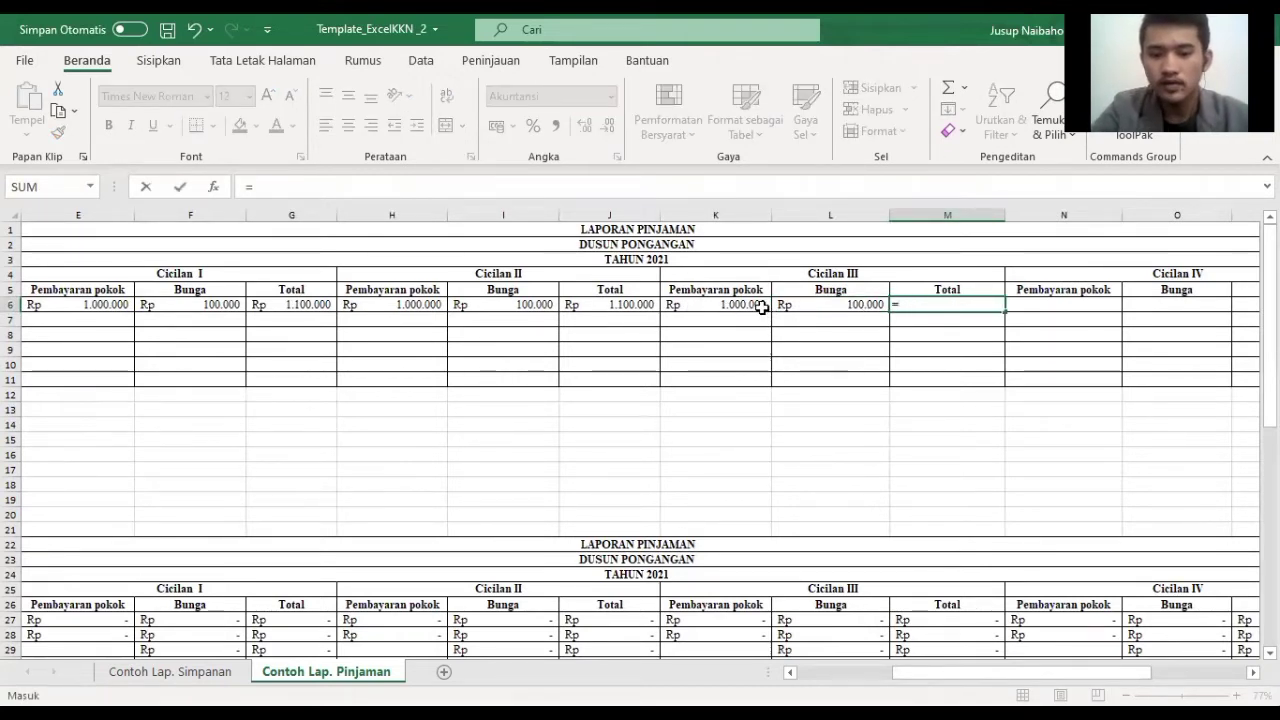
pyautogui.click(765, 310)
pyautogui.write('+')
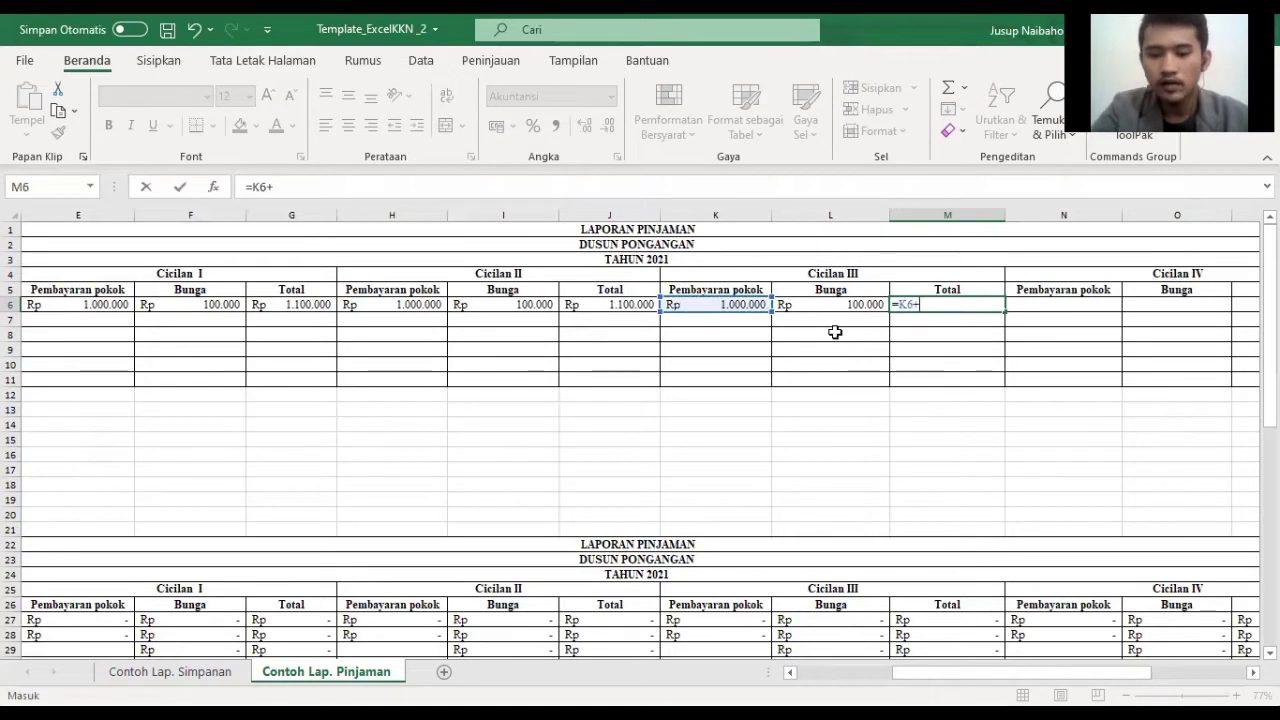
pyautogui.click(857, 308)
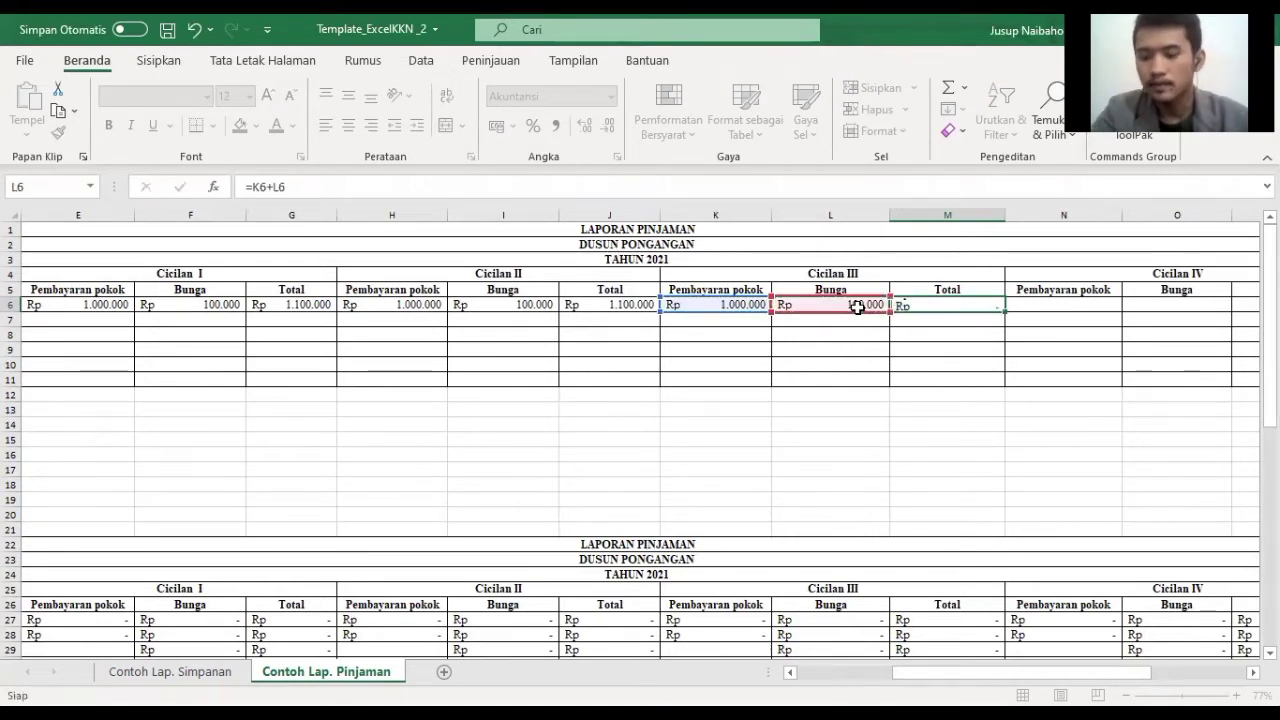
pyautogui.press('Return')
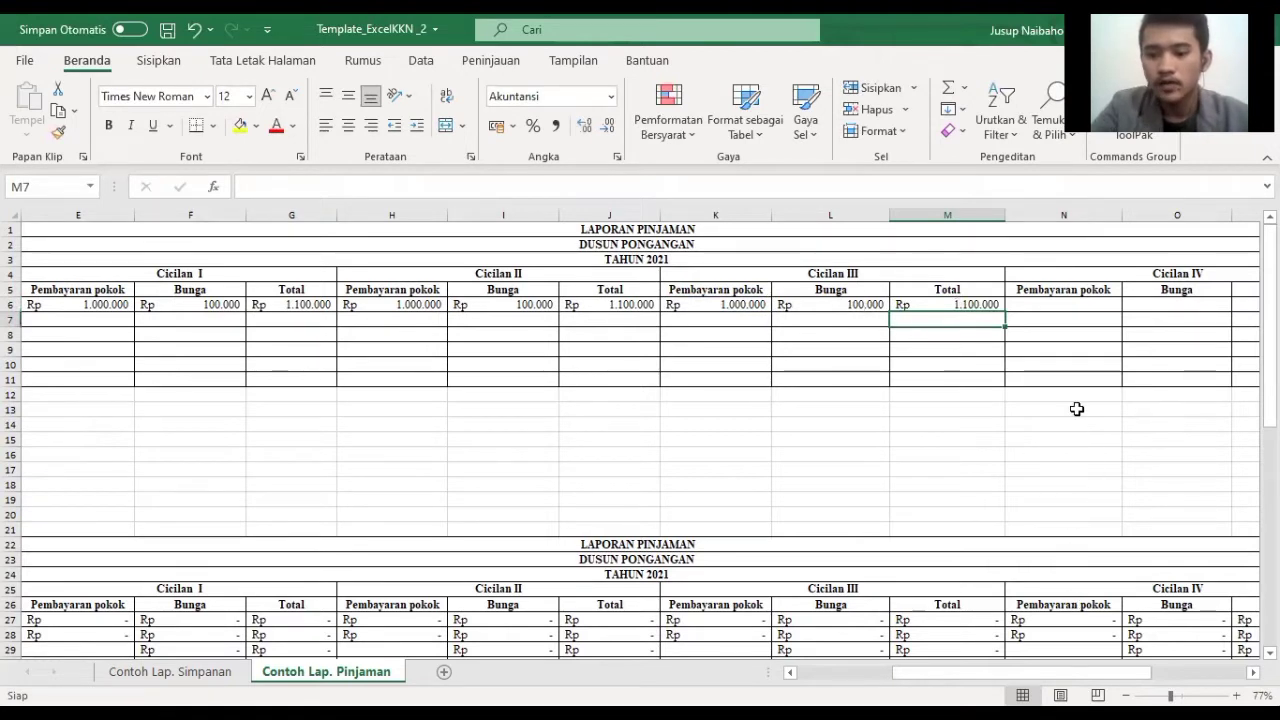
pyautogui.click(1063, 305)
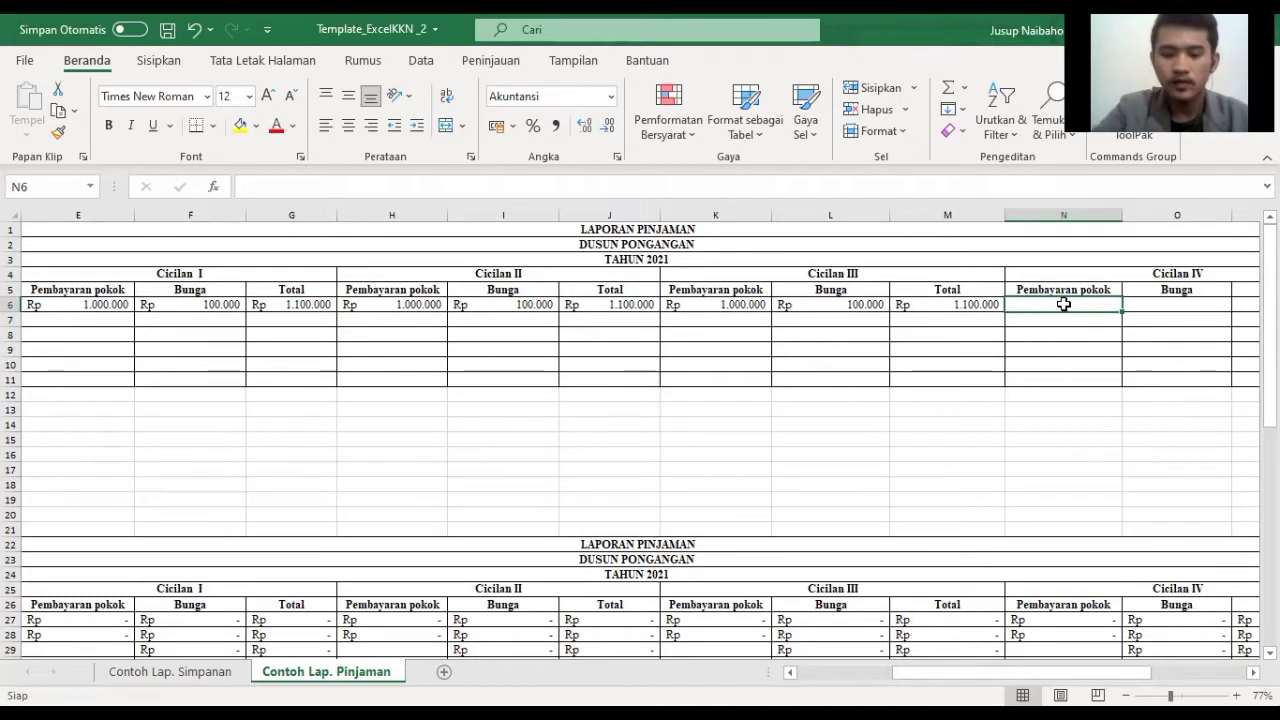
pyautogui.write('=')
pyautogui.press('Return')
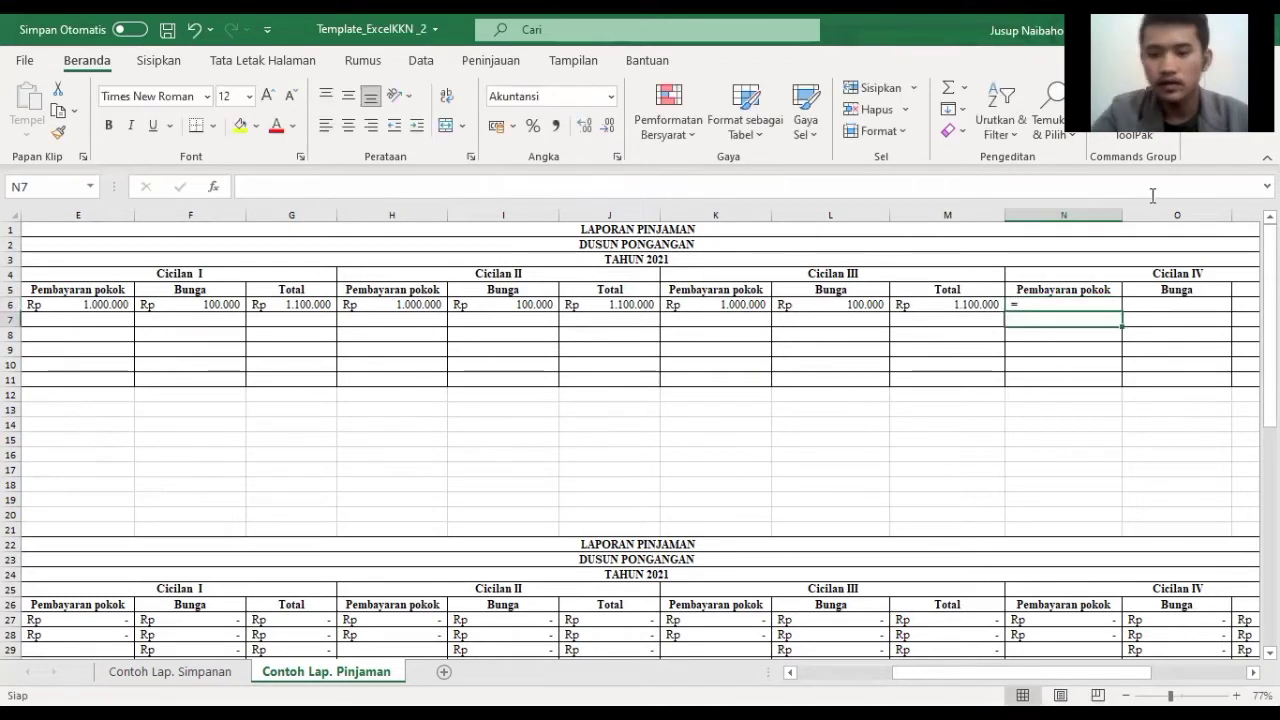
# Step: Calculate the first borrower's Cicilan IV Pembayaran pokok in N6 with the formula =D6/5
pyautogui.click(1054, 305)
pyautogui.press('BackSpace')
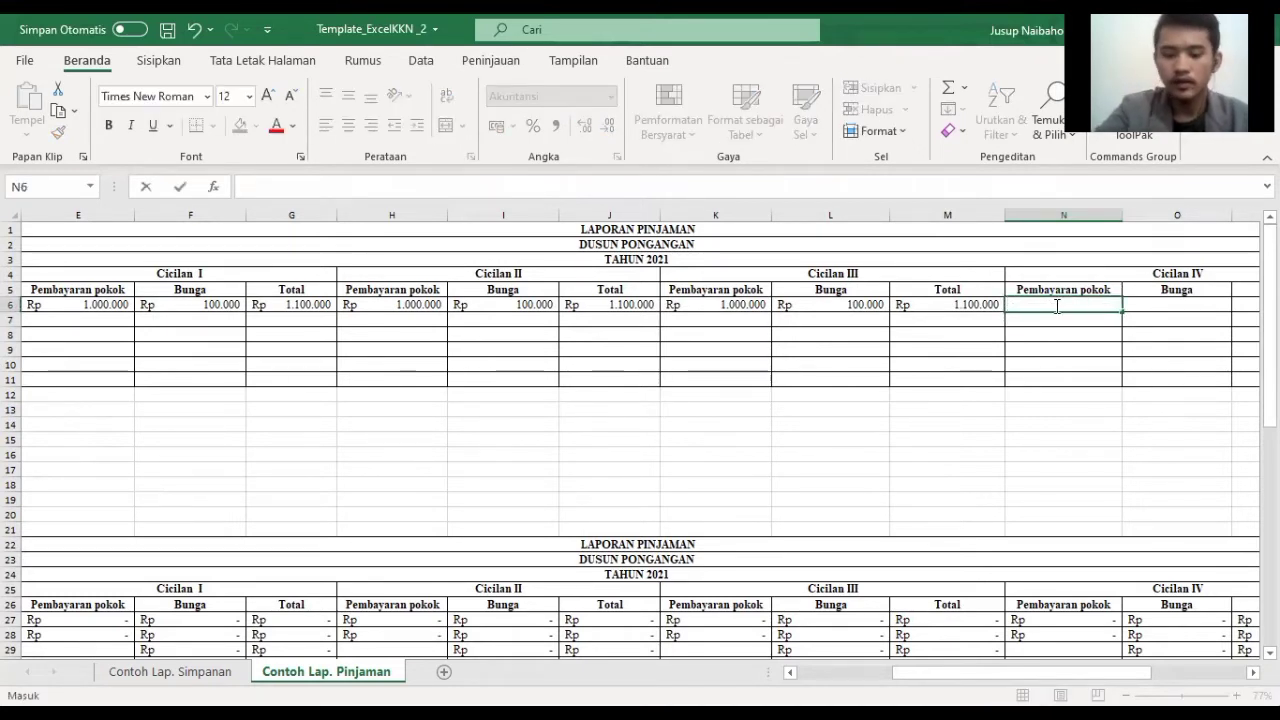
pyautogui.write('=')
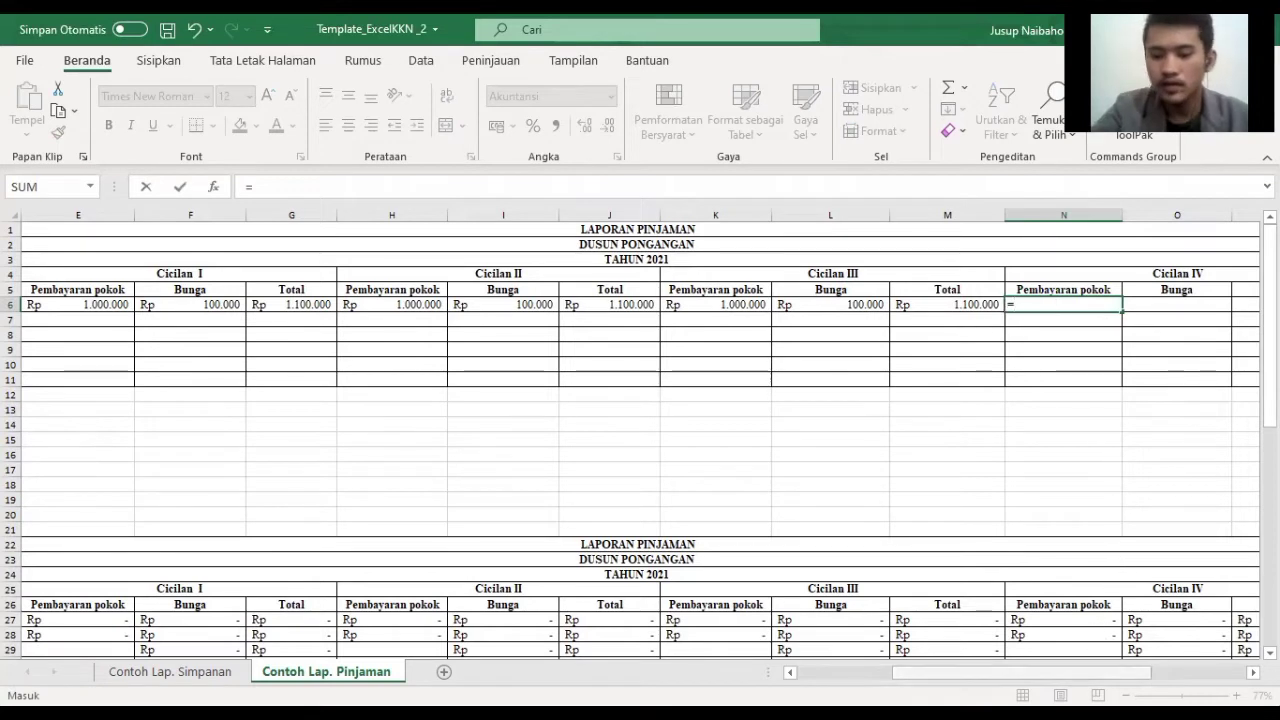
pyautogui.click(817, 668)
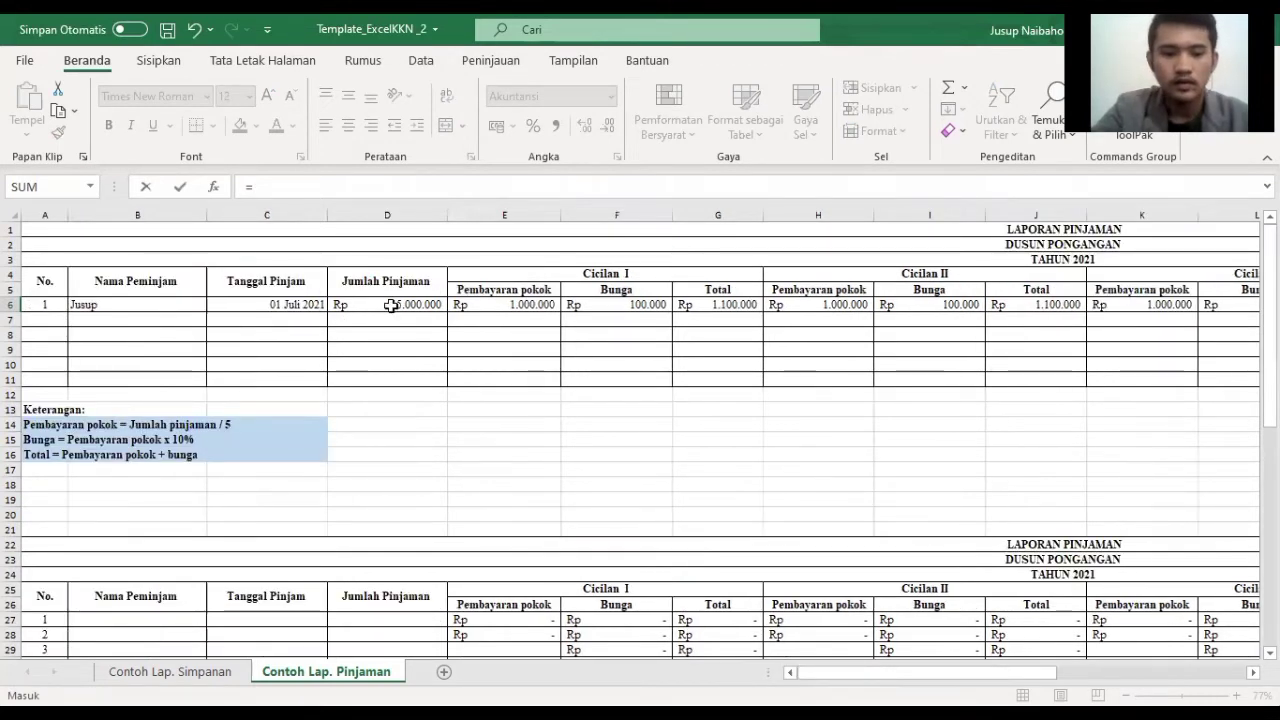
pyautogui.click(391, 304)
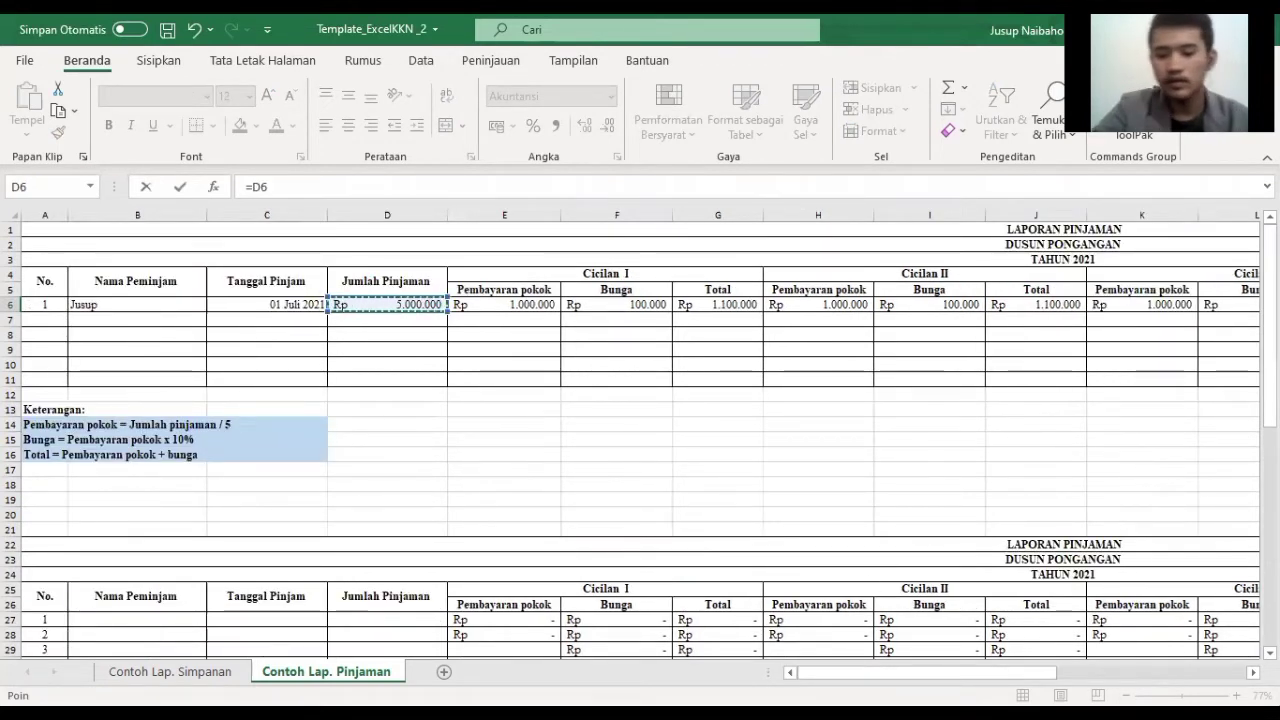
pyautogui.moveTo(887, 682); pyautogui.dragTo(1022, 680)
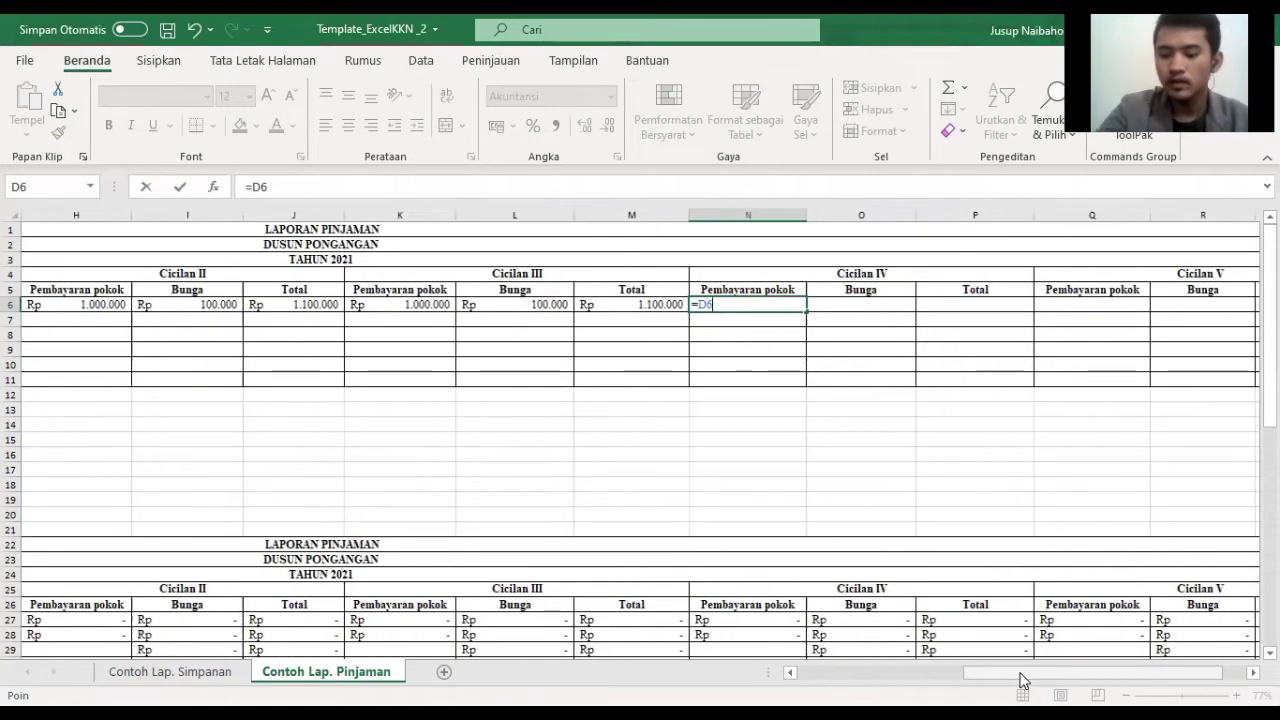
pyautogui.write('/5')
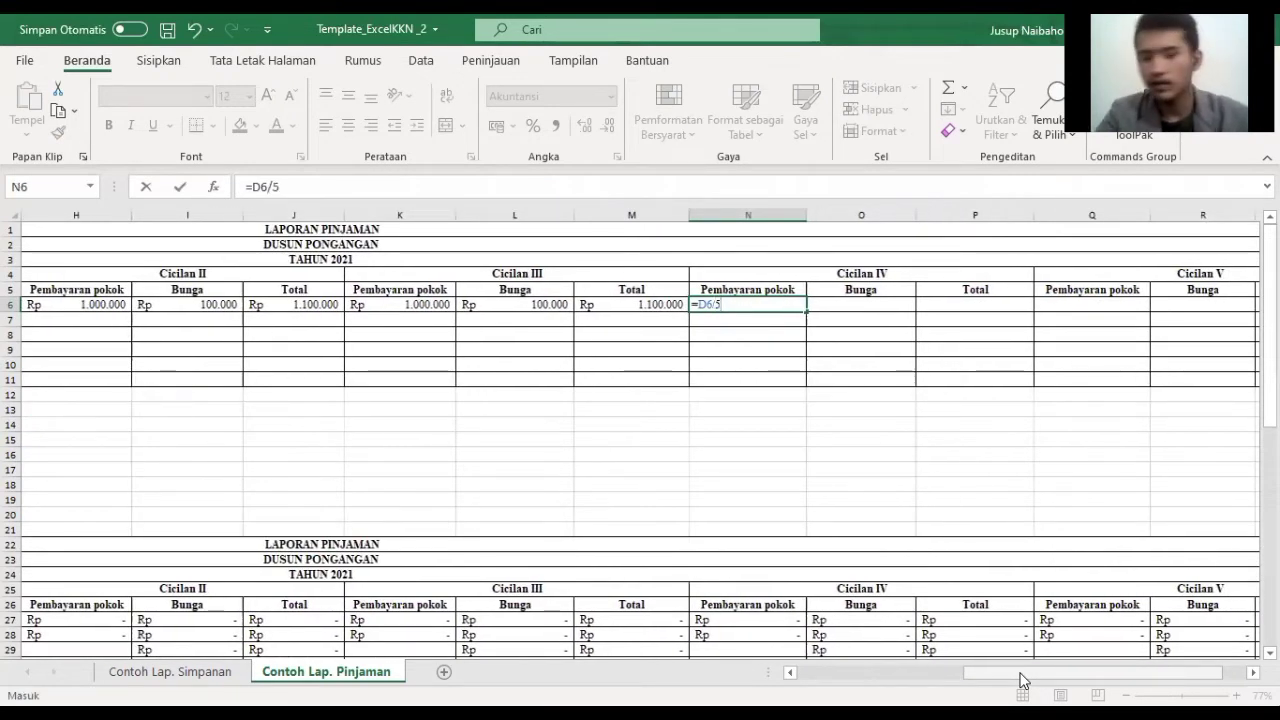
pyautogui.press('Return')
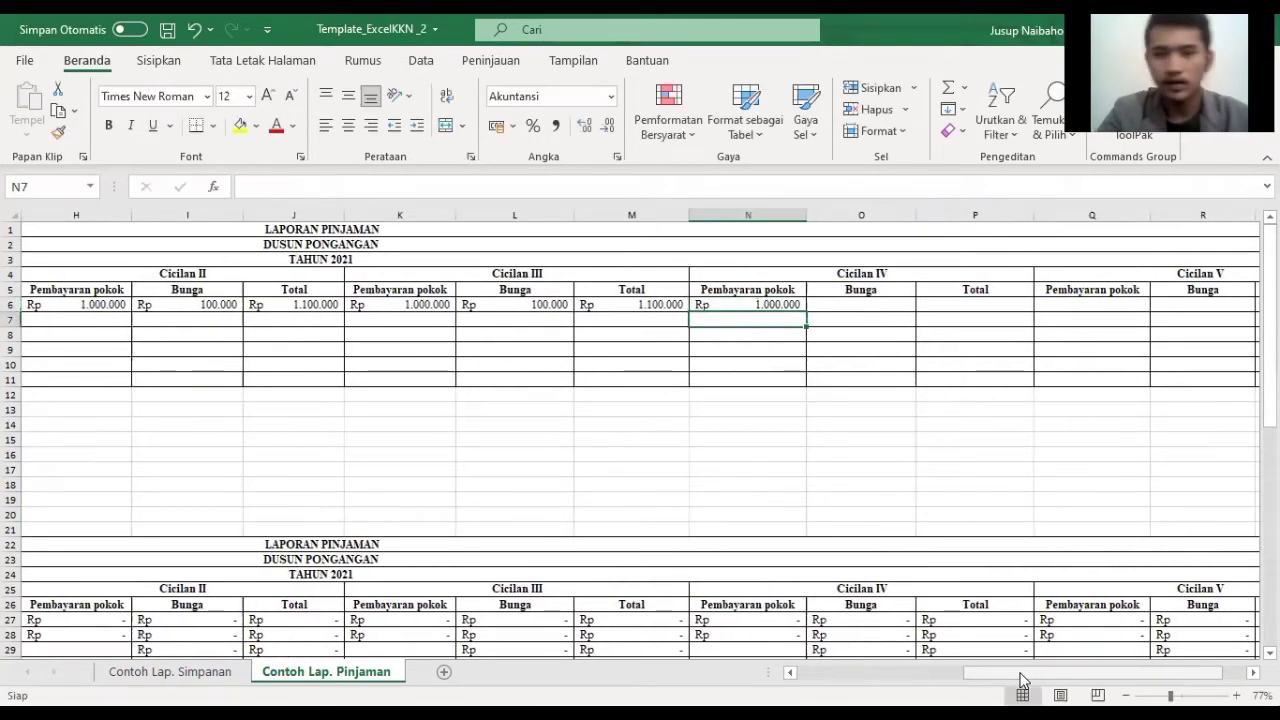
# Step: Calculate the first borrower's Cicilan IV Bunga in O6 with the formula =N6*10%
pyautogui.click(859, 302)
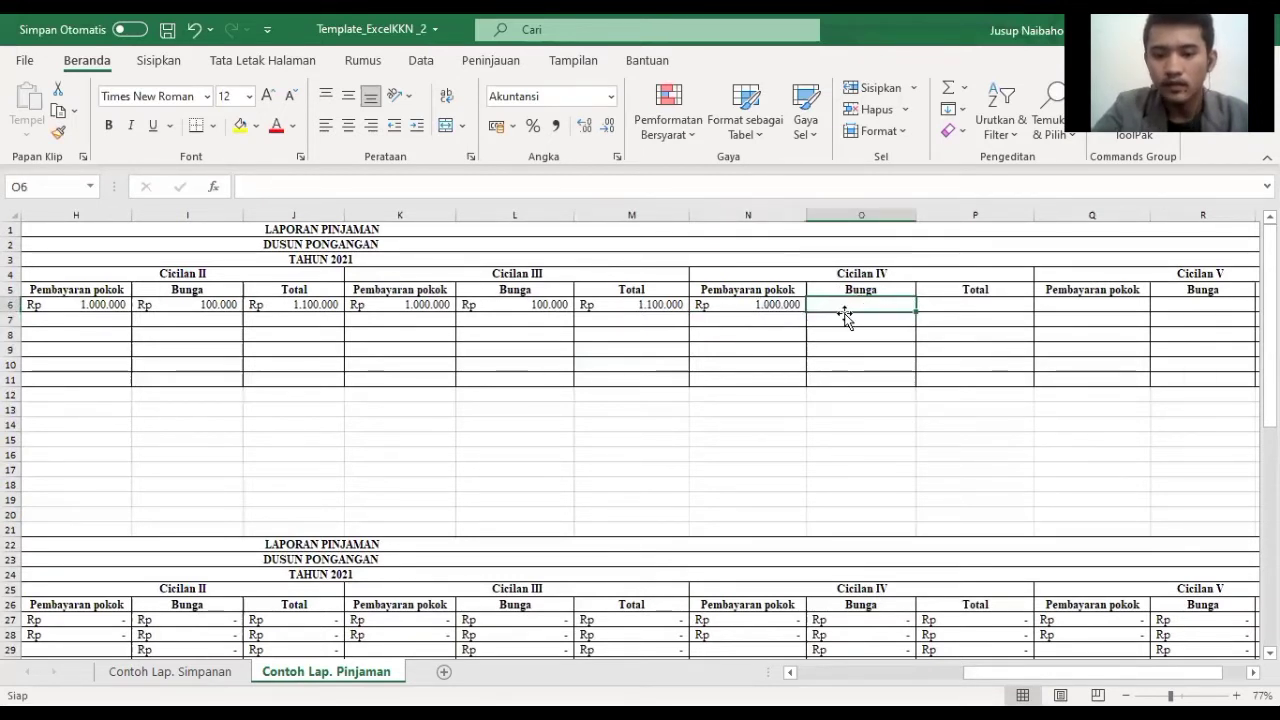
pyautogui.write('=')
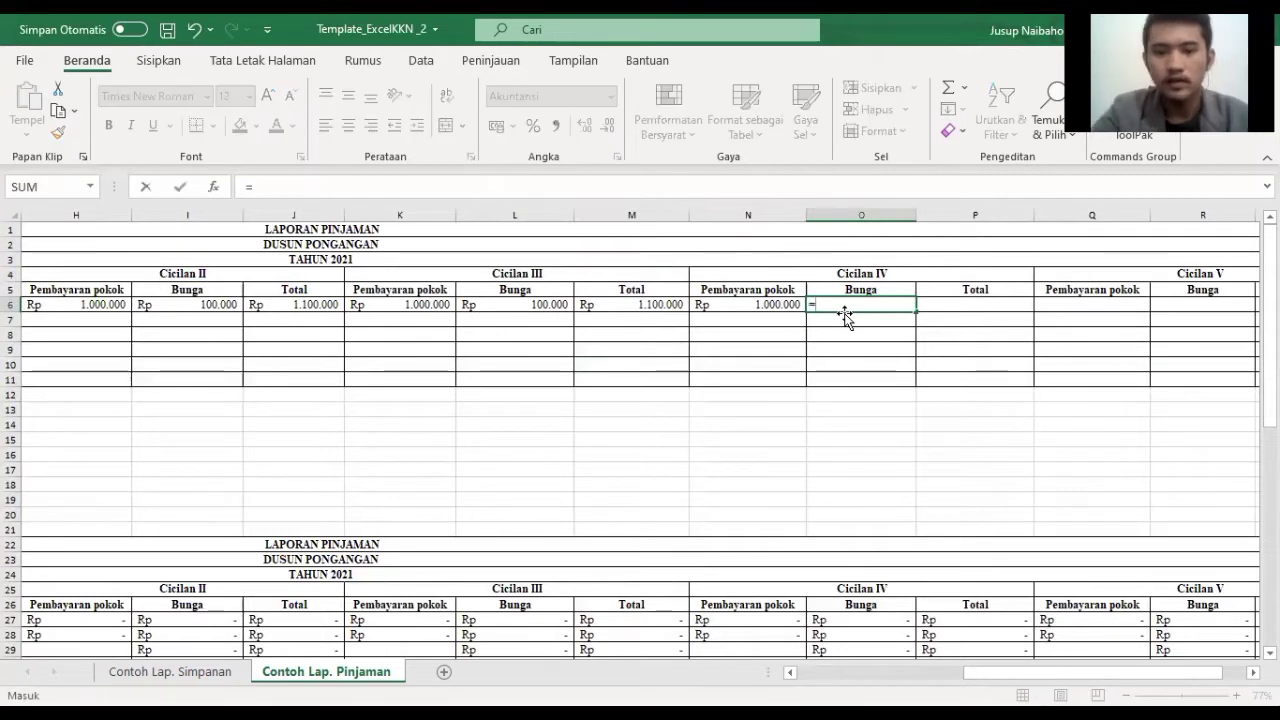
pyautogui.click(777, 302)
pyautogui.write('*')
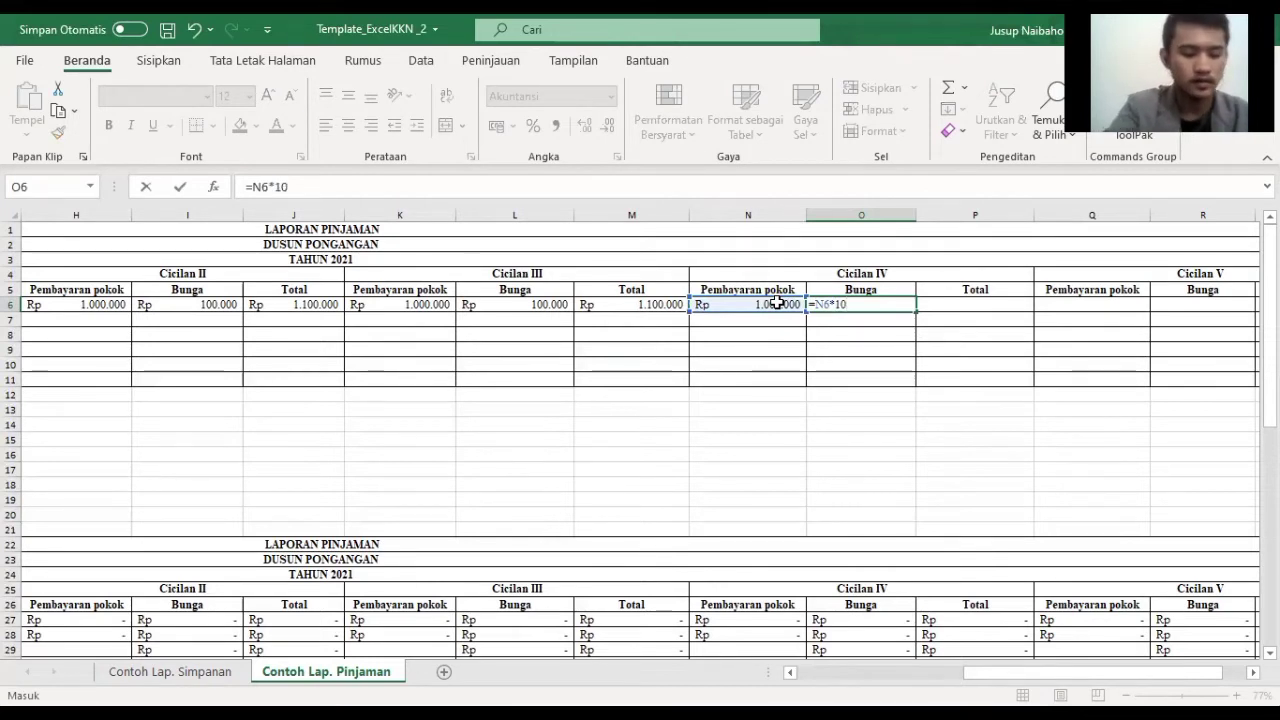
pyautogui.press('Return')
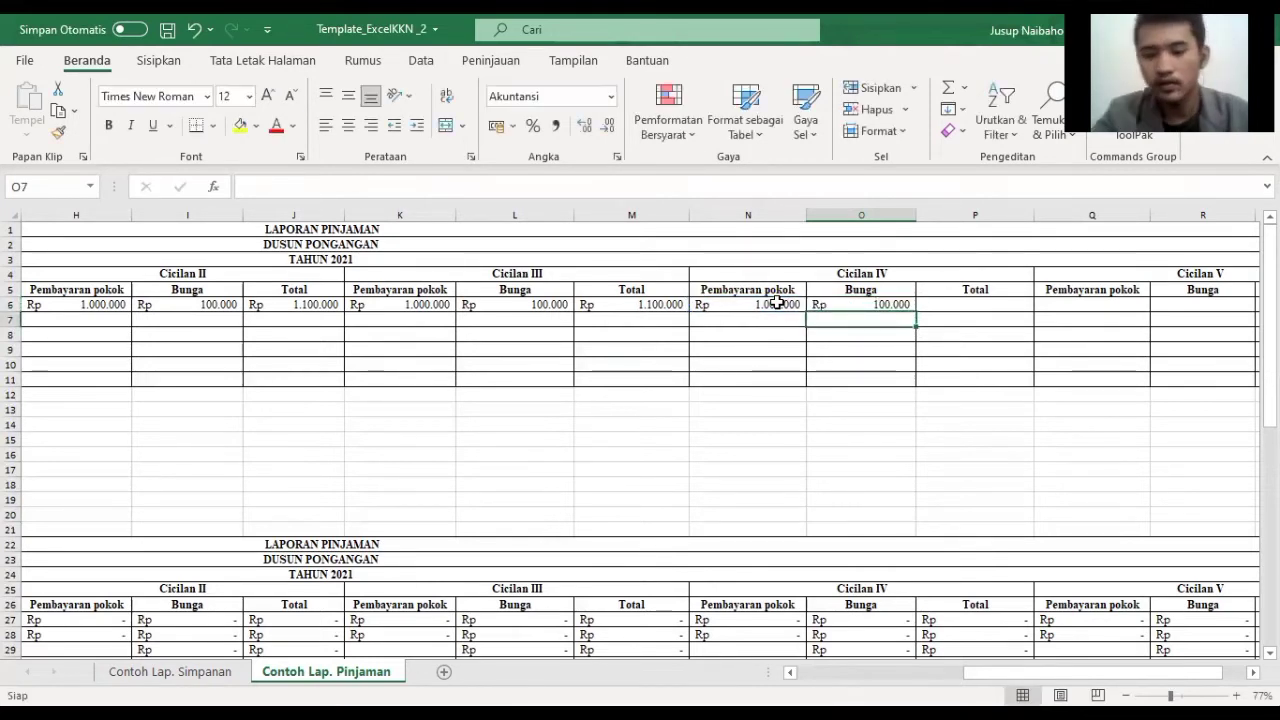
pyautogui.click(836, 308)
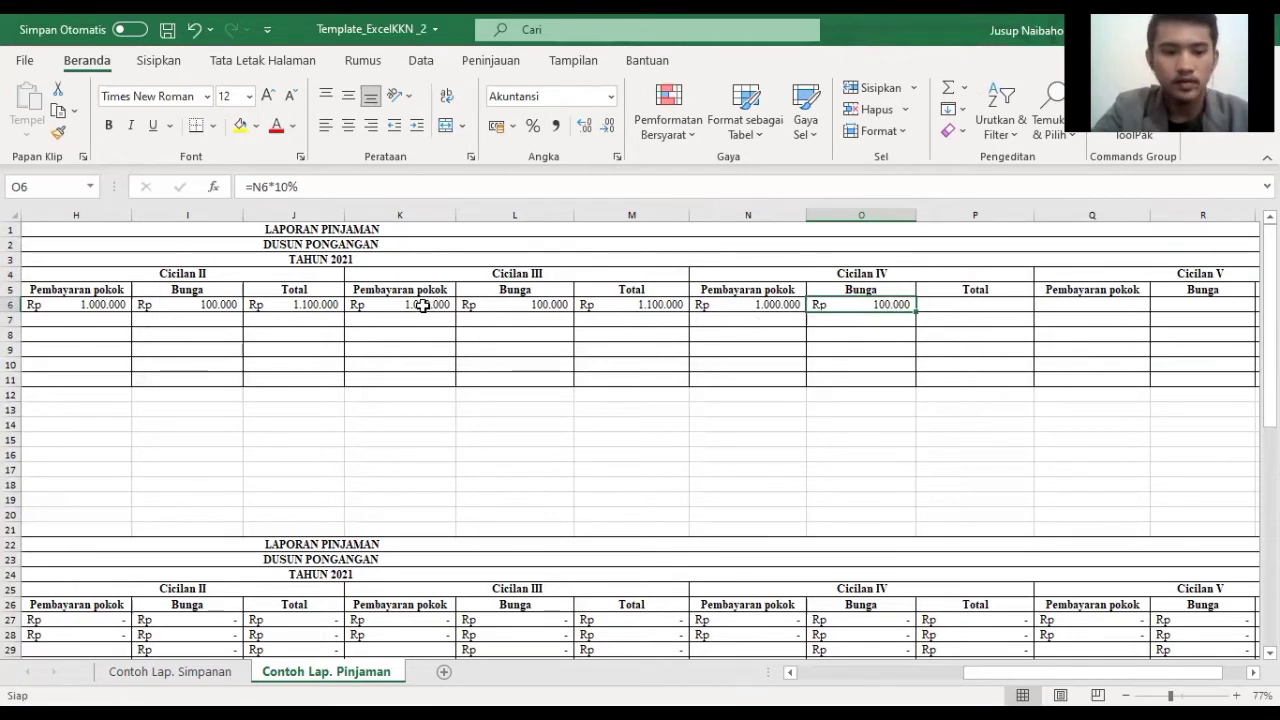
# Step: Calculate the first borrower's Cicilan IV Total in P6 with the formula =N6+O6
pyautogui.doubleClick(958, 307)
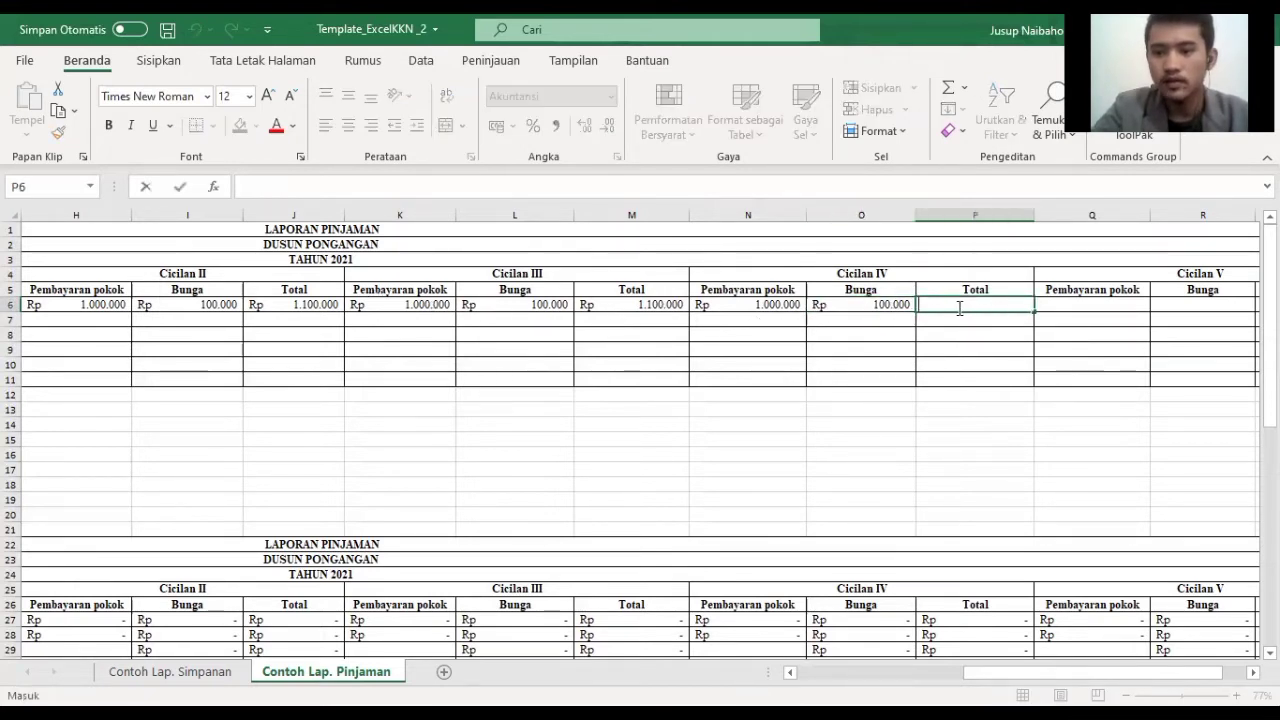
pyautogui.write('=')
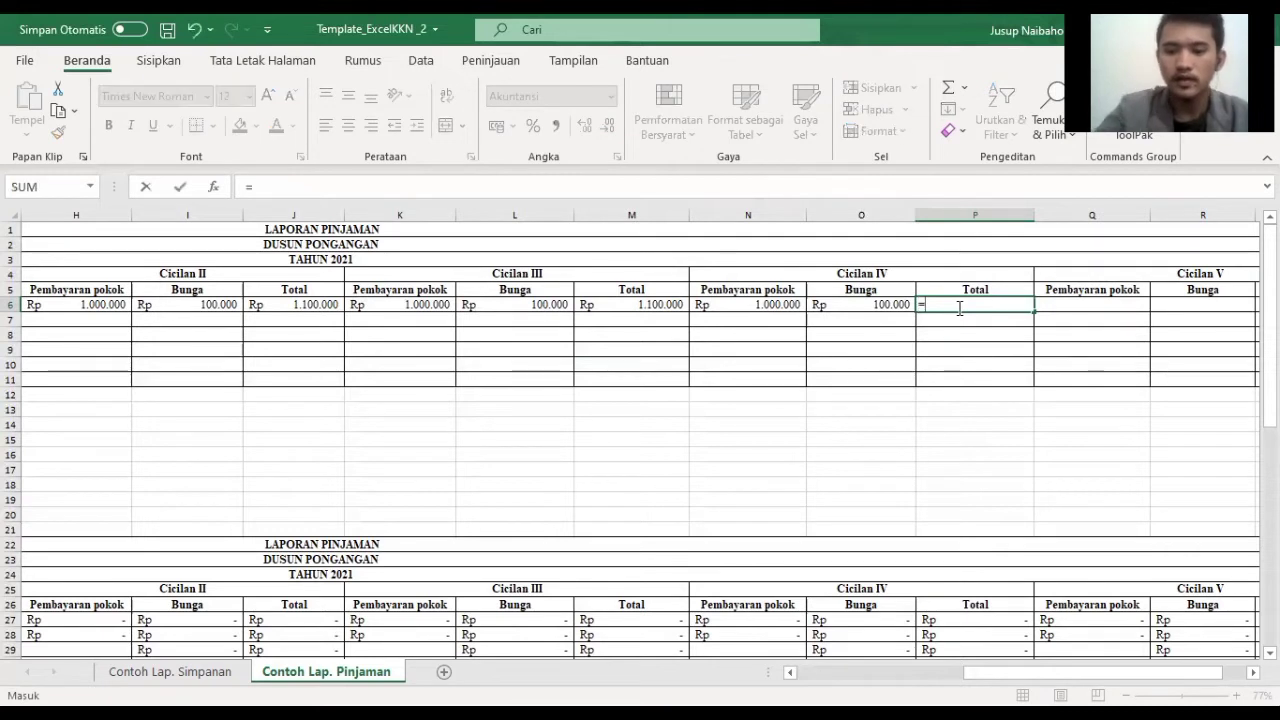
pyautogui.click(741, 303)
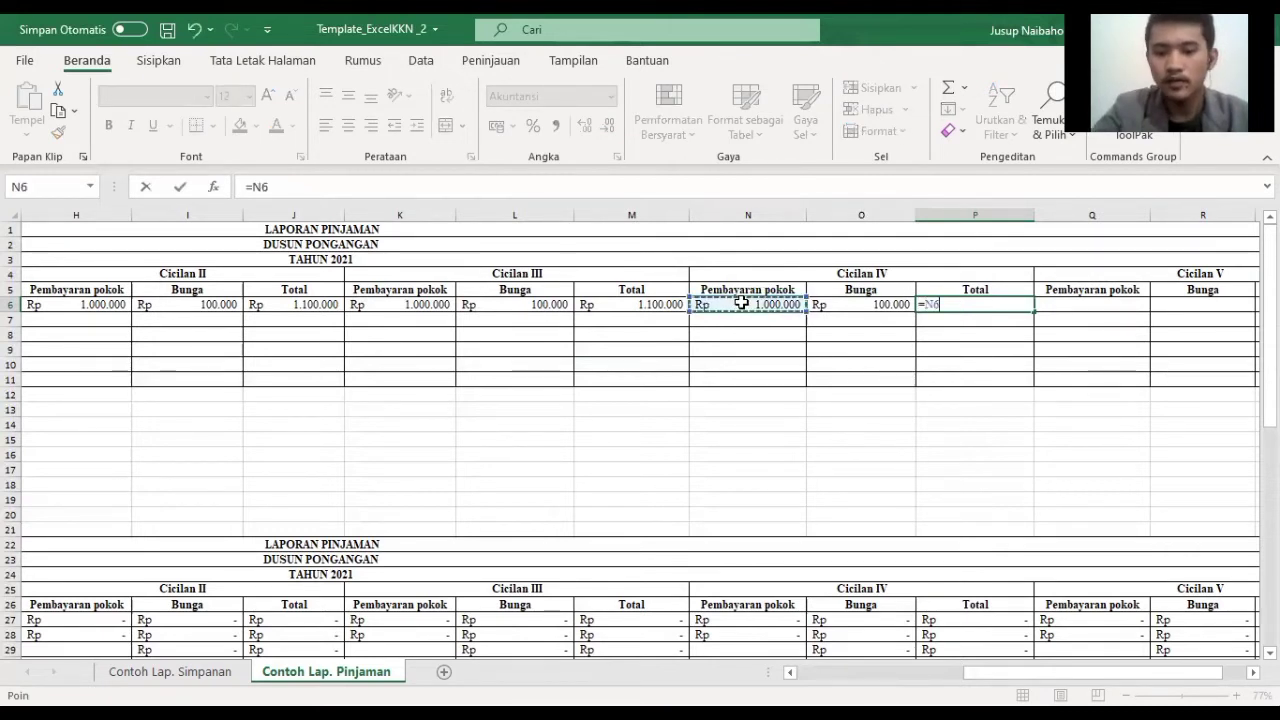
pyautogui.write('+')
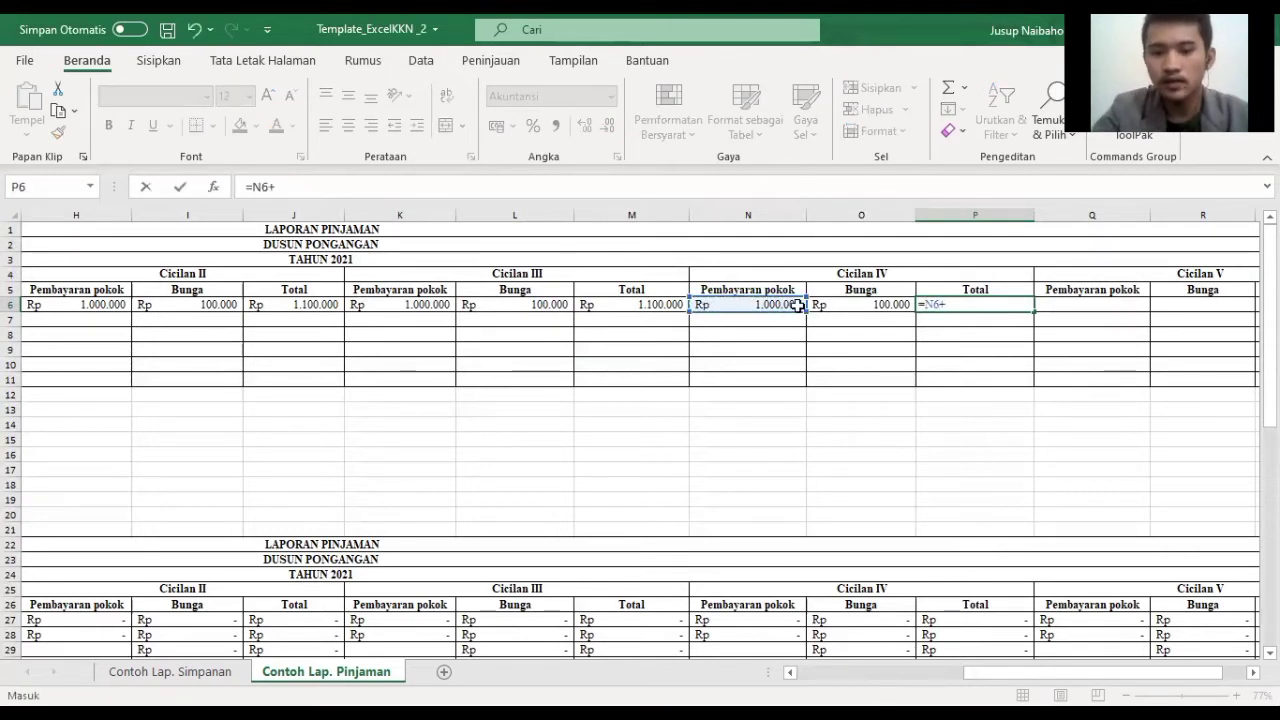
pyautogui.click(895, 305)
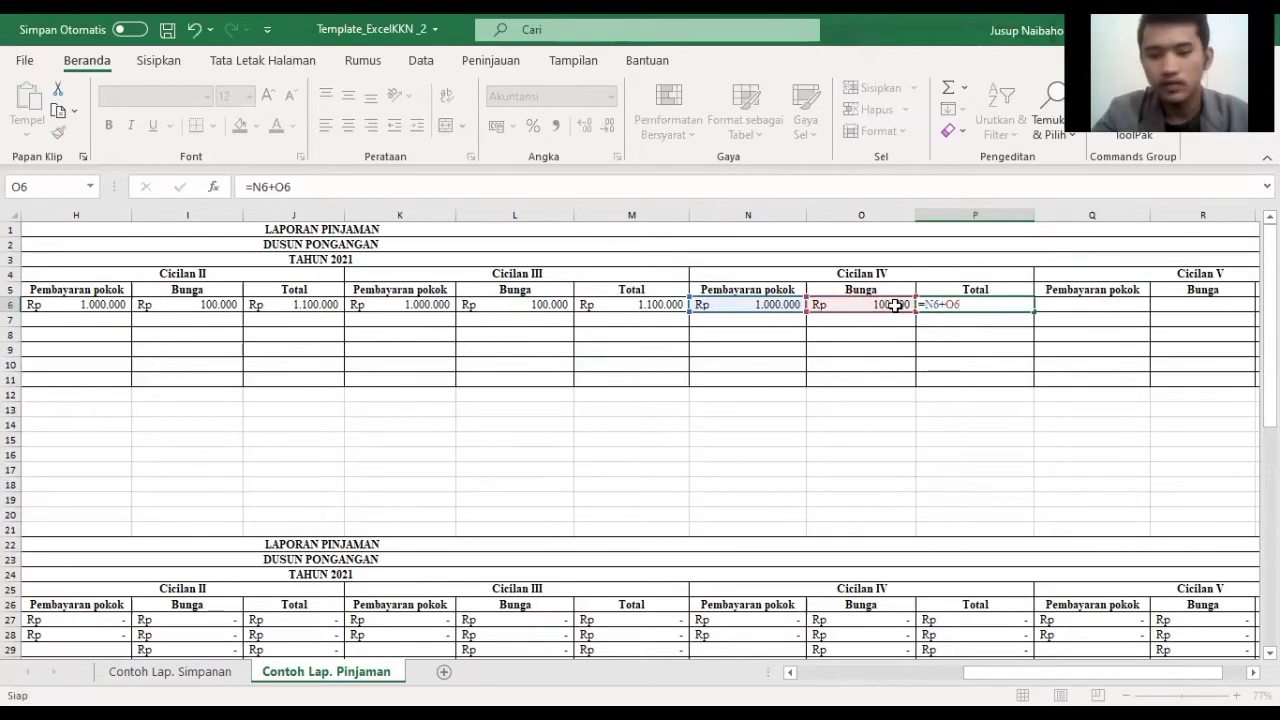
pyautogui.press('Return')
pyautogui.click(985, 304)
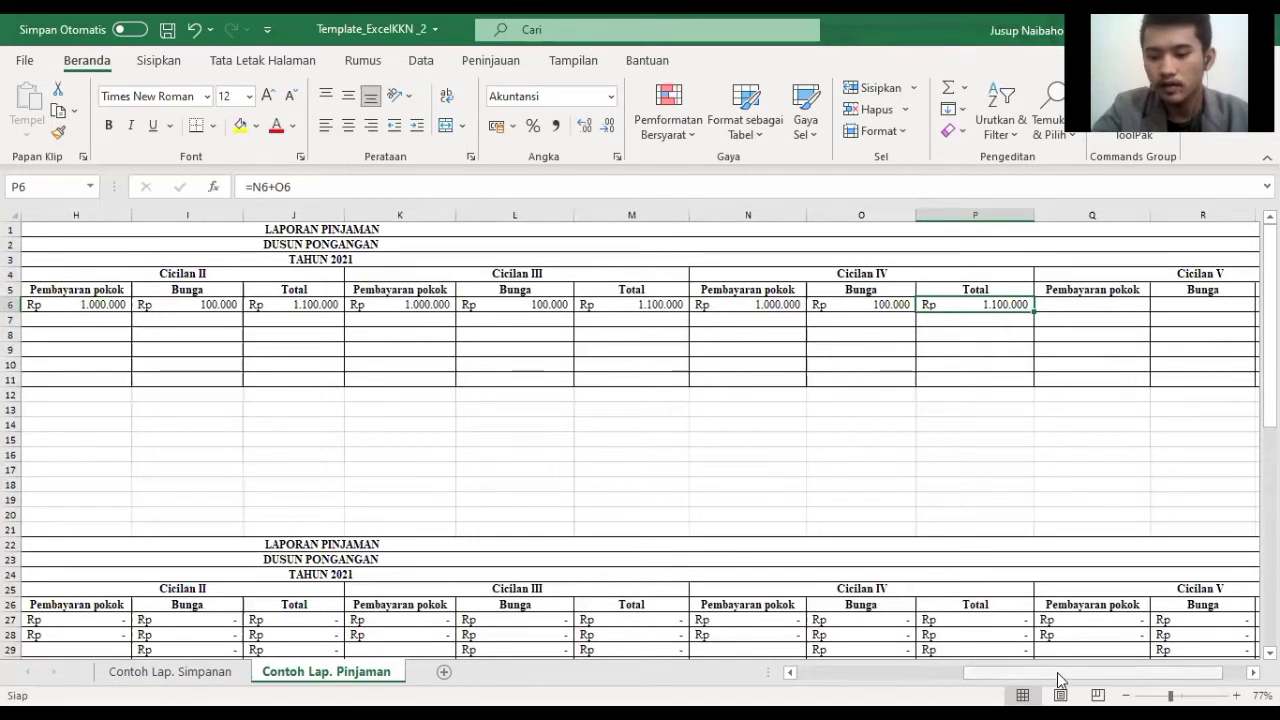
# Step: Calculate the first borrower's Cicilan V Pembayaran pokok in Q6 with the formula =D6/5
pyautogui.hscroll(1, 977, 336)
pyautogui.click(990, 308)
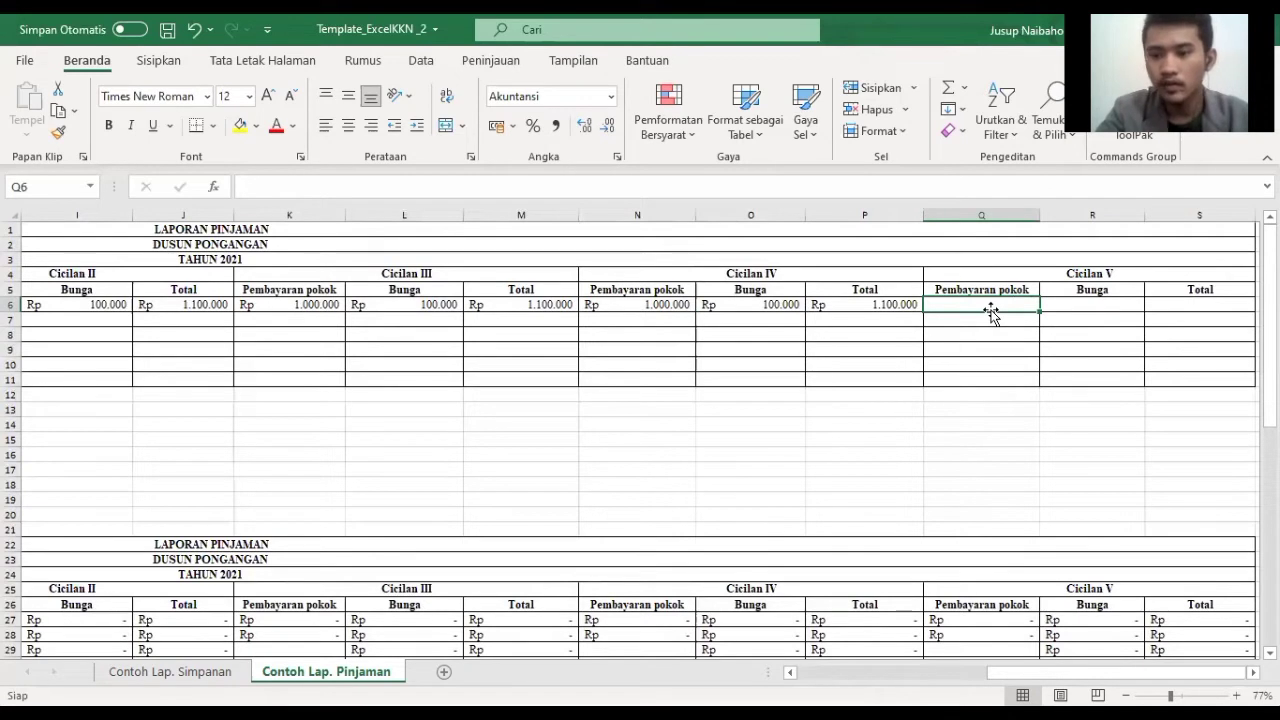
pyautogui.write('=')
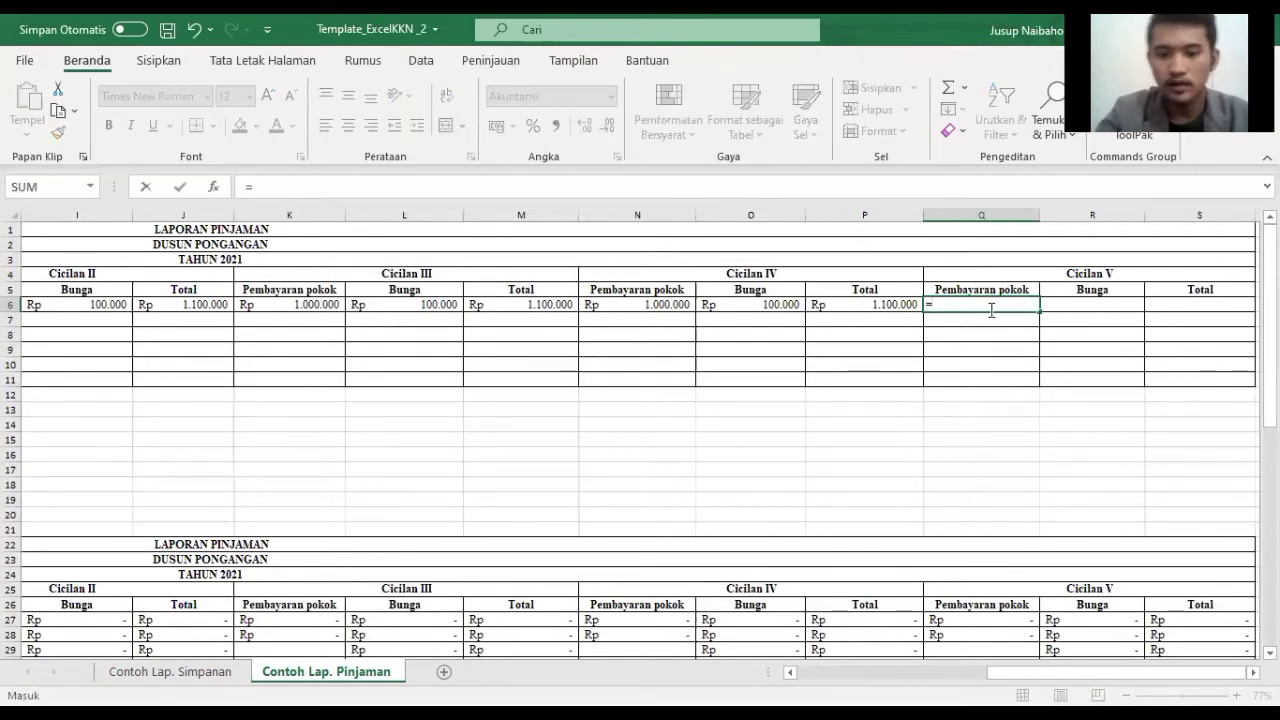
pyautogui.moveTo(1085, 680); pyautogui.dragTo(894, 679)
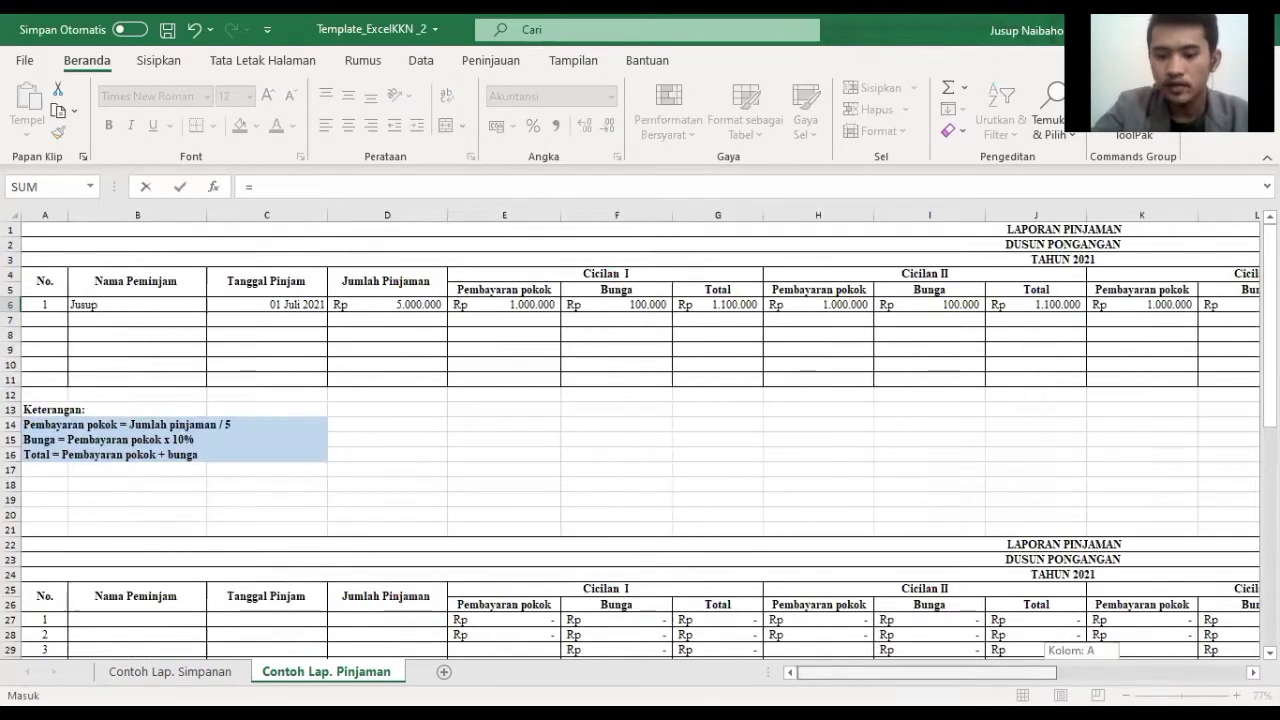
pyautogui.click(384, 300)
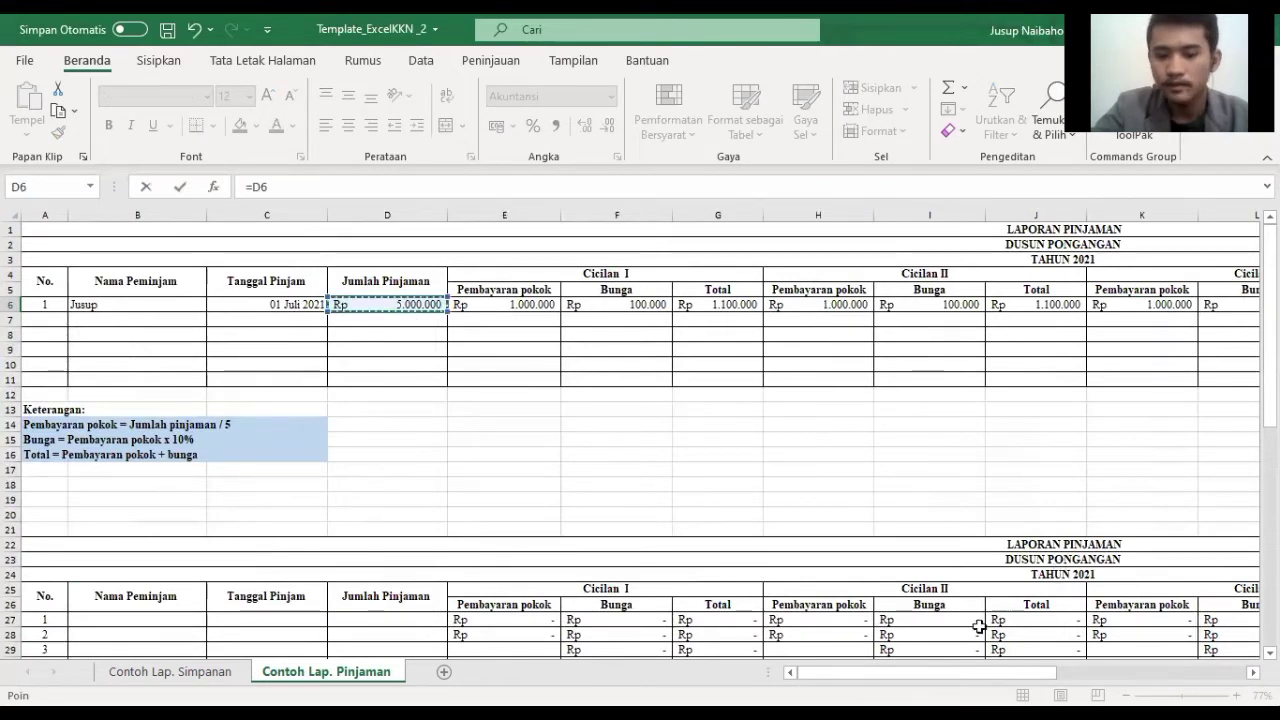
pyautogui.moveTo(884, 681); pyautogui.dragTo(1080, 655)
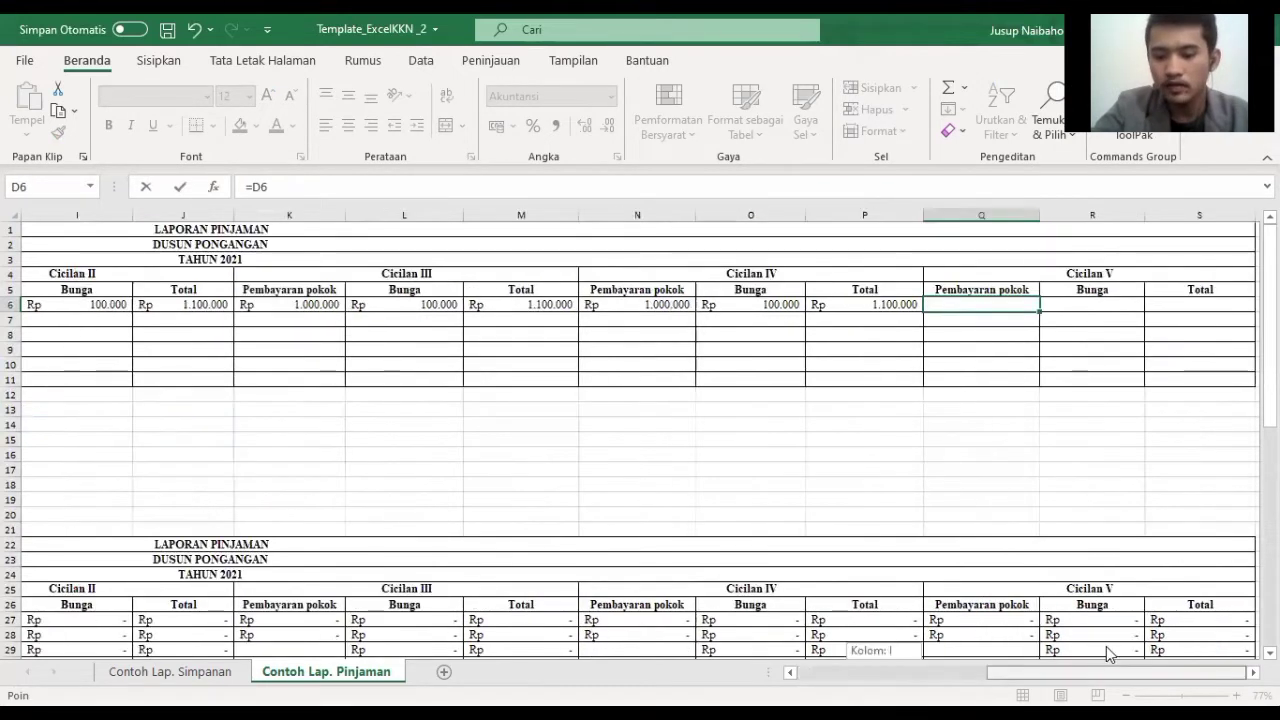
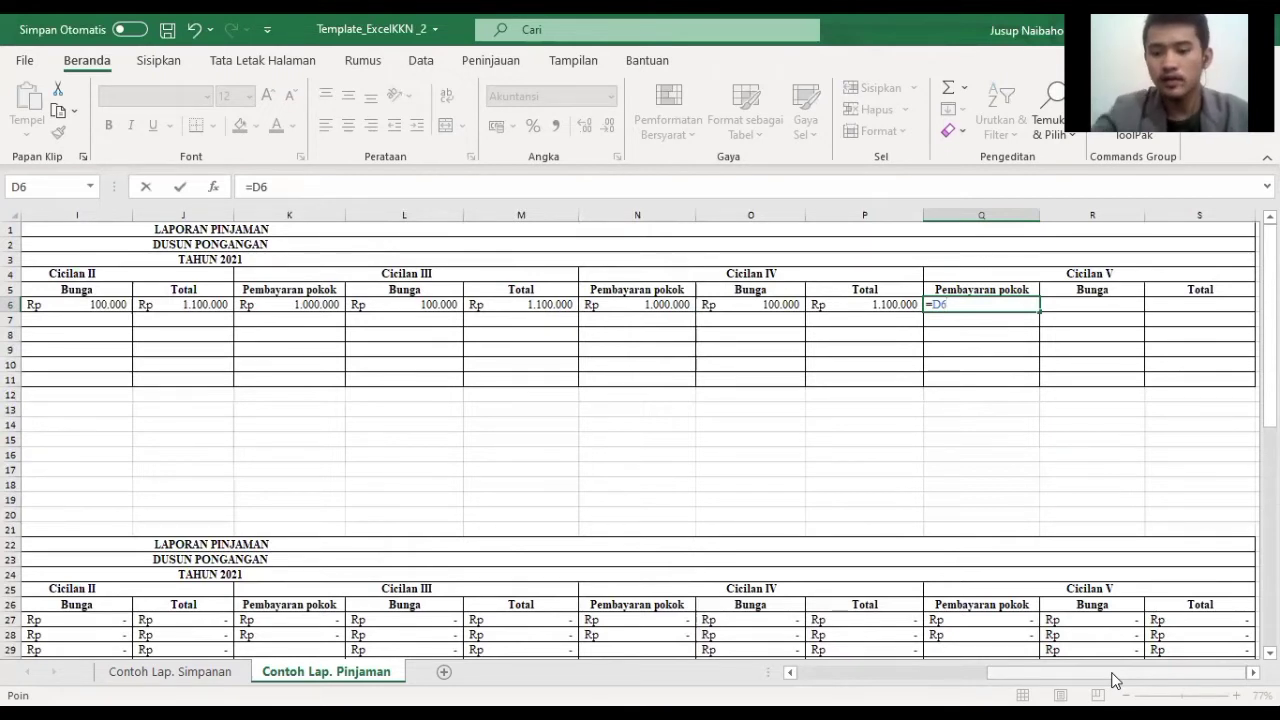
pyautogui.moveTo(1107, 676); pyautogui.dragTo(890, 673)
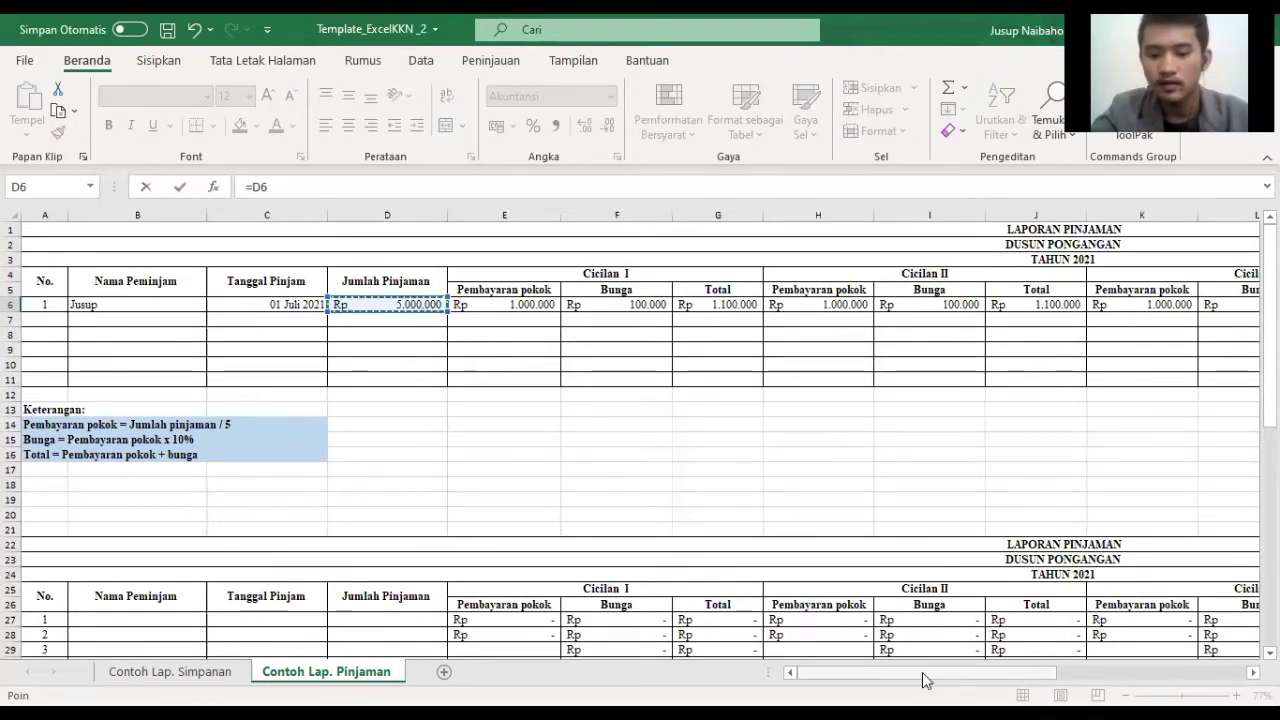
pyautogui.moveTo(925, 678); pyautogui.dragTo(1067, 674)
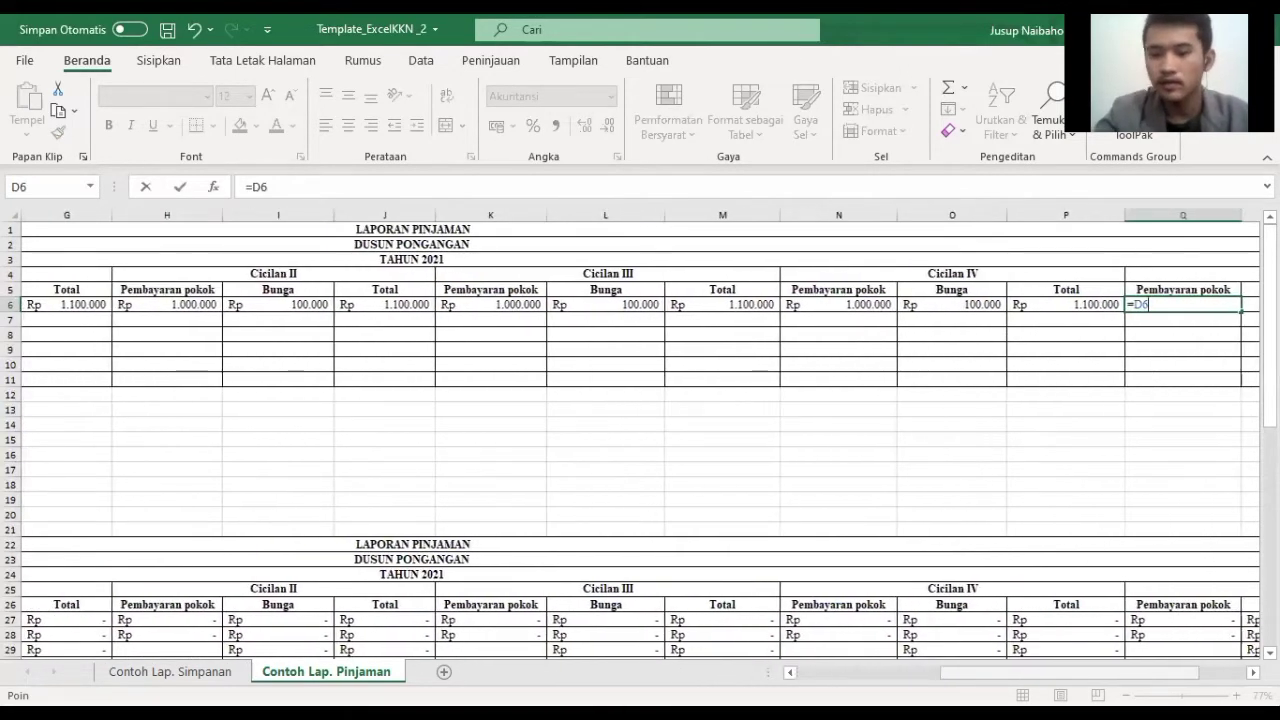
pyautogui.write('/5')
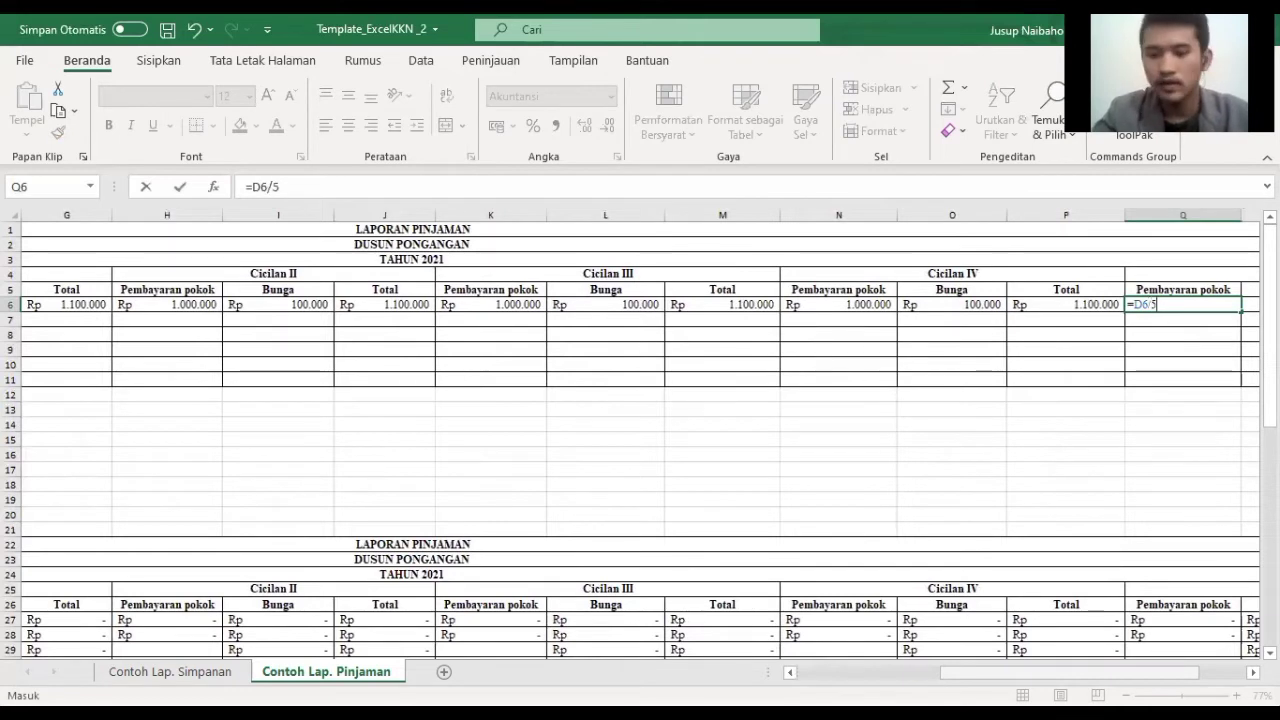
pyautogui.press('Return')
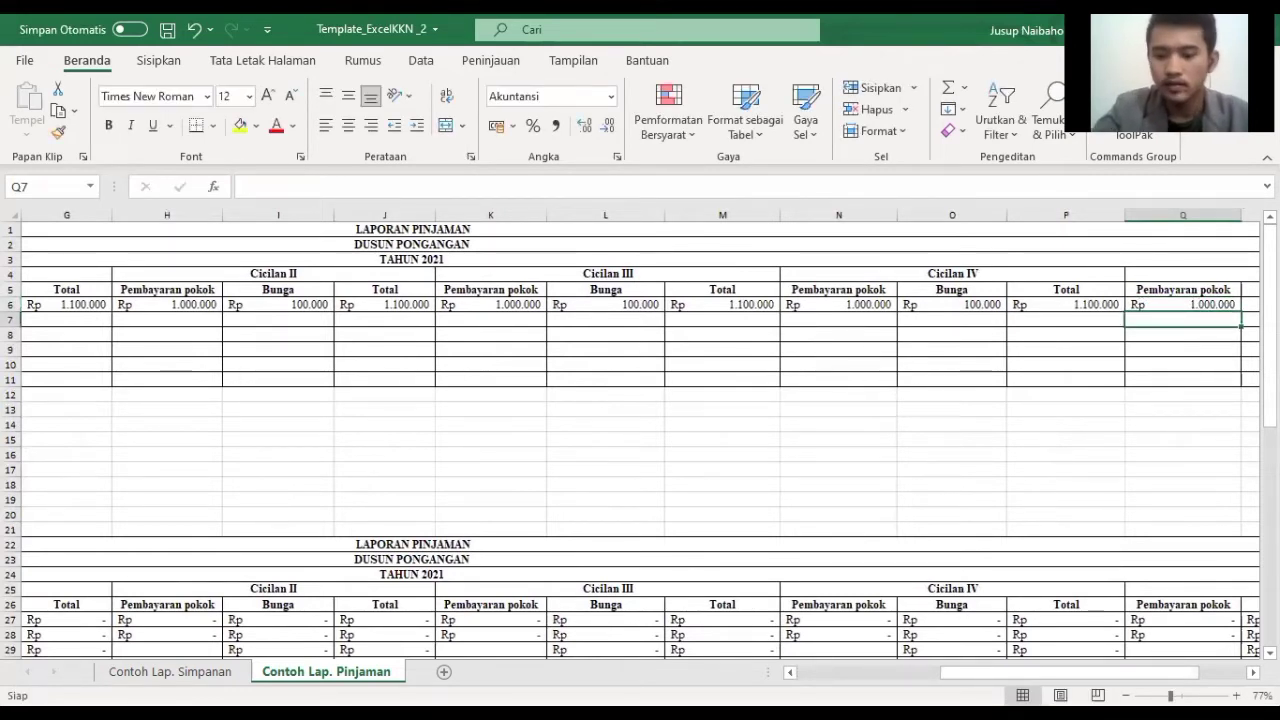
# Step: Calculate the first borrower's Cicilan V Bunga in R6 with the formula =Q6*10%
pyautogui.moveTo(997, 680); pyautogui.dragTo(1043, 680)
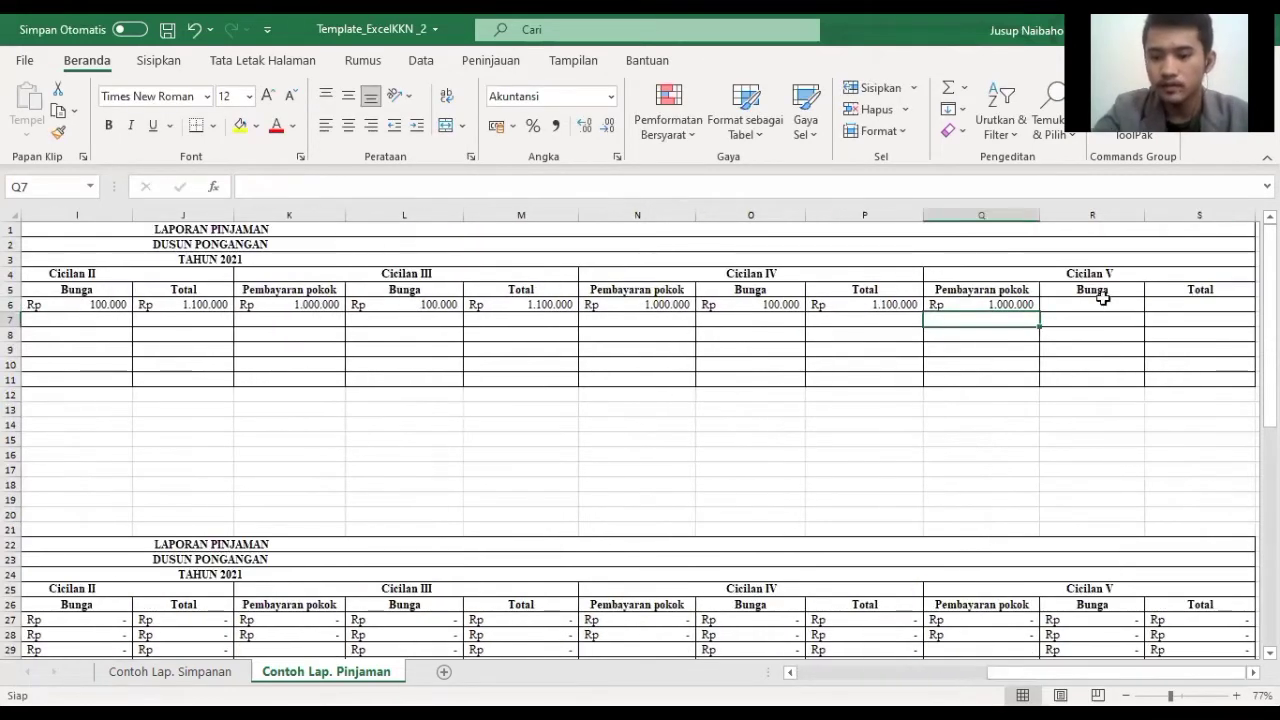
pyautogui.click(1099, 302)
pyautogui.write('=')
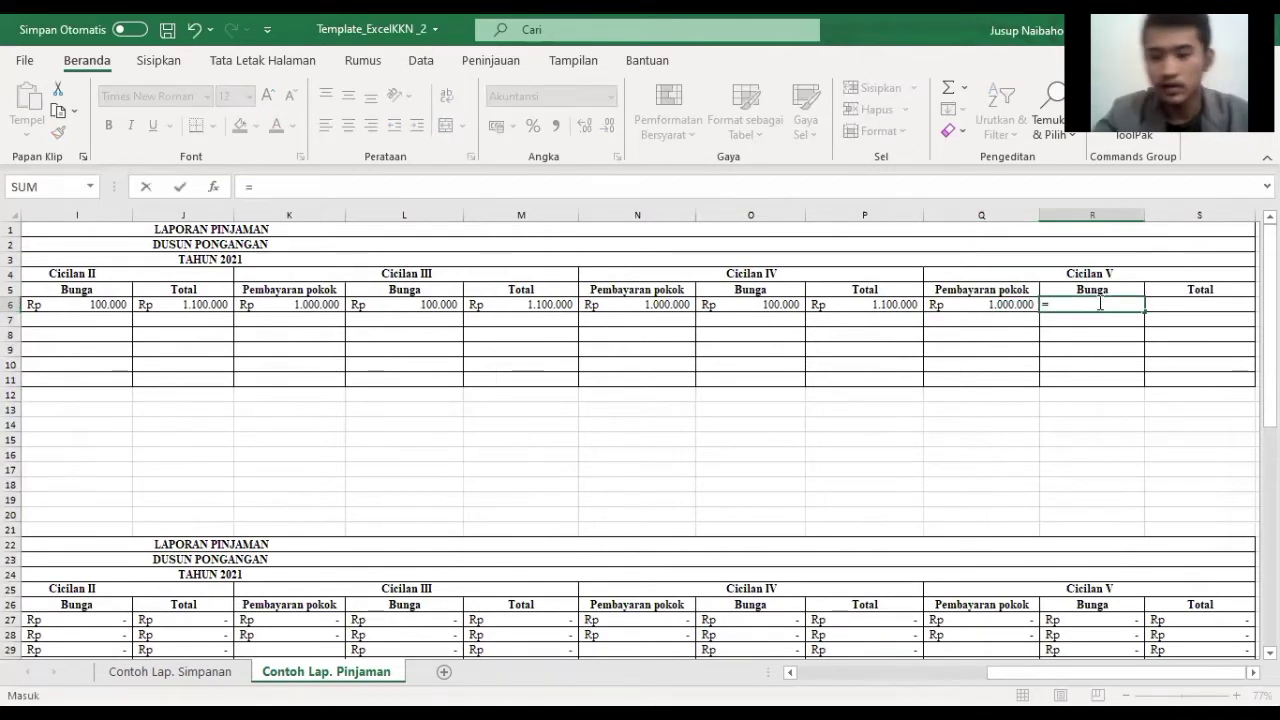
pyautogui.click(997, 310)
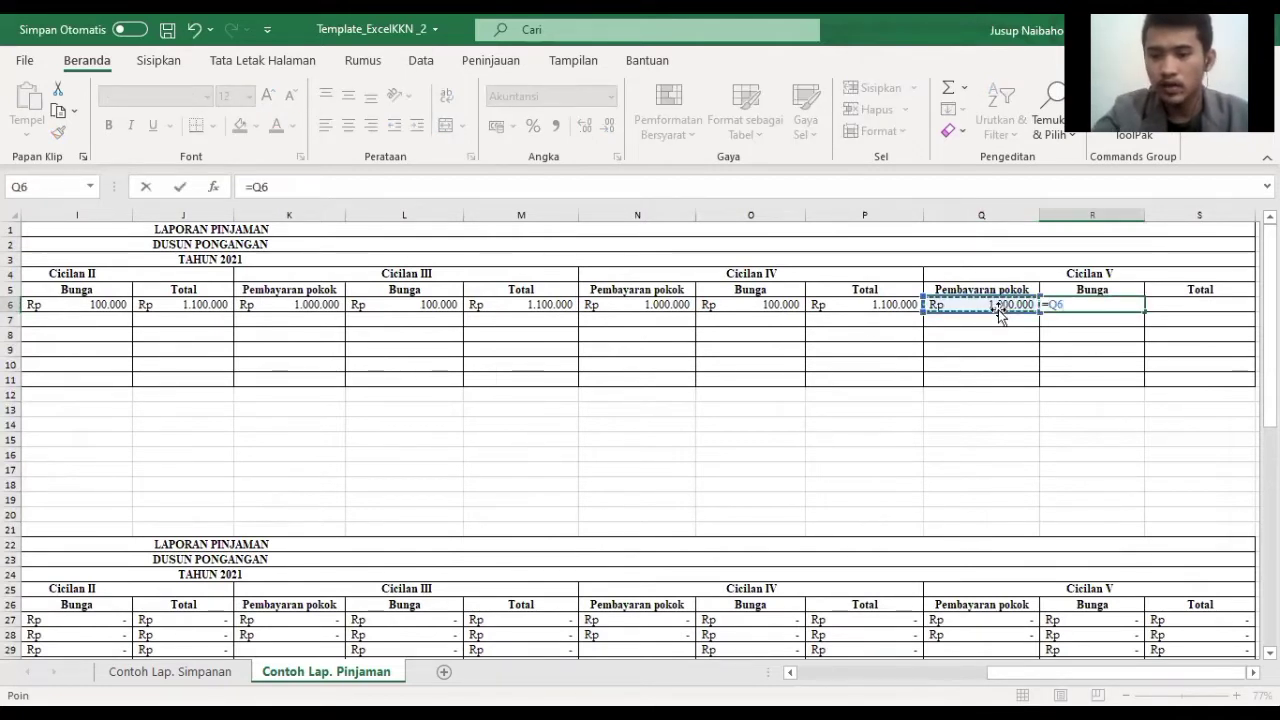
pyautogui.write('*10')
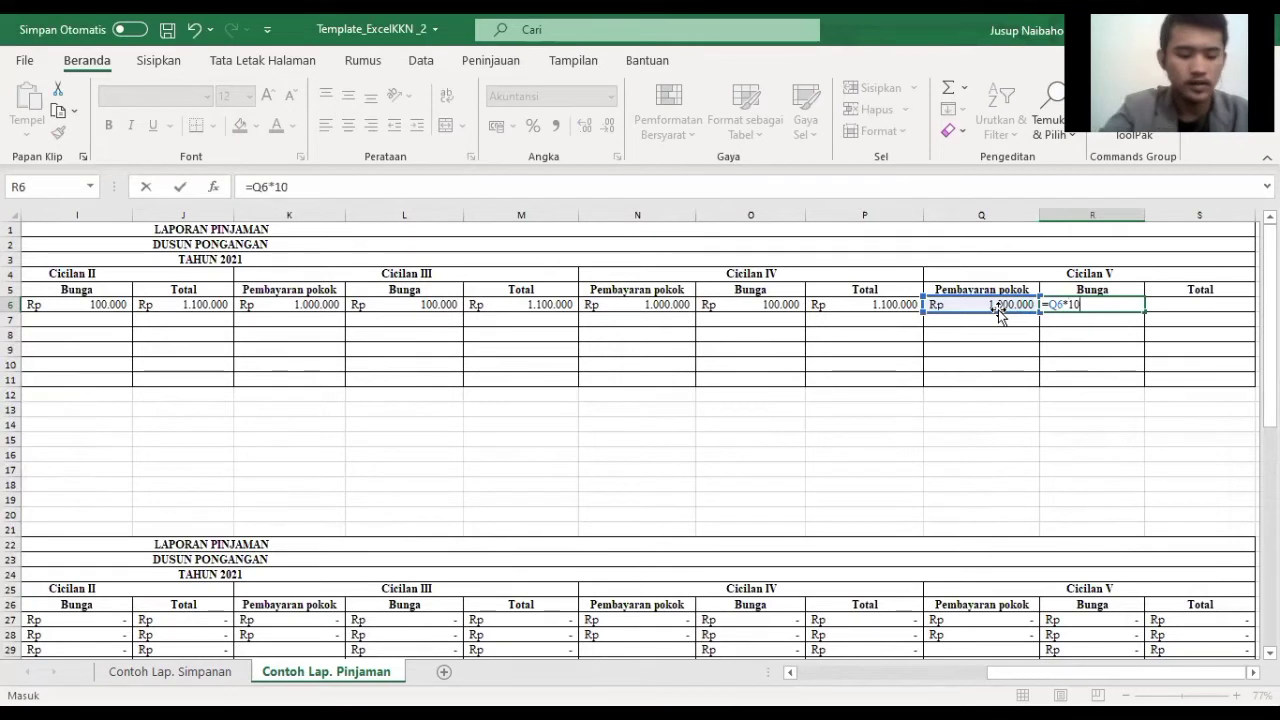
pyautogui.write('%')
pyautogui.press('Return')
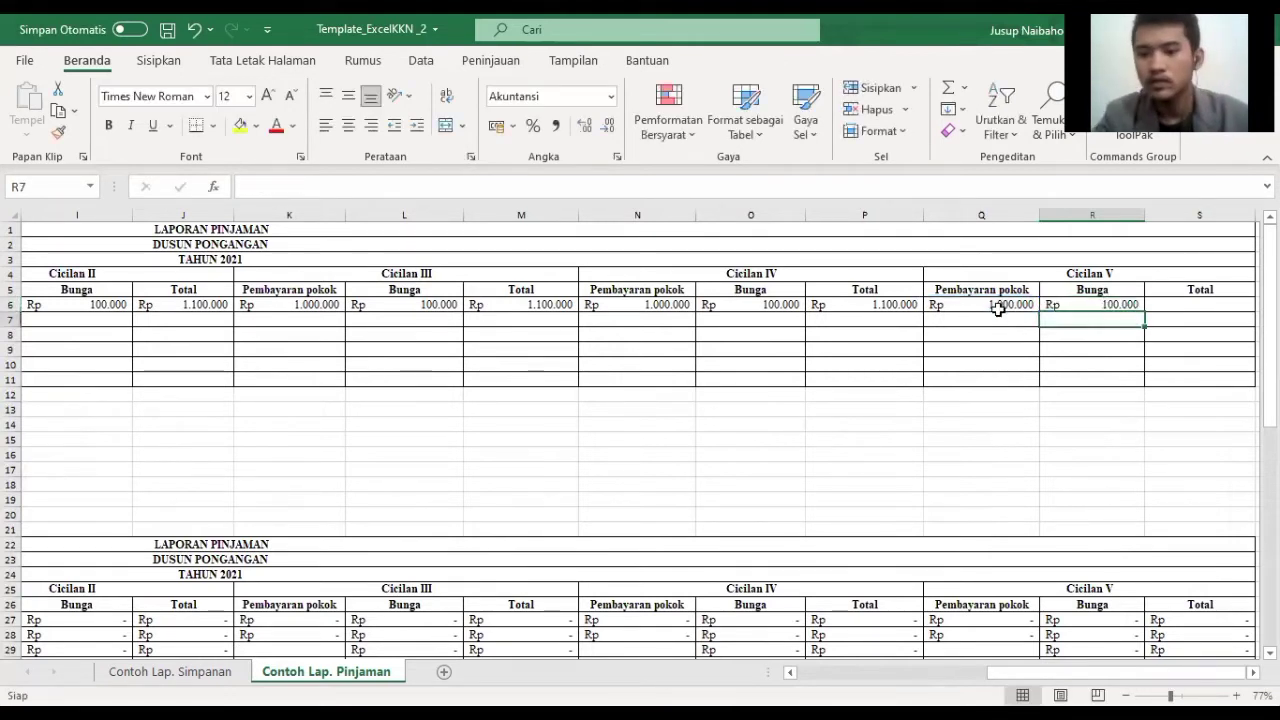
pyautogui.click(1116, 303)
# Step: Calculate the first borrower's Cicilan V Total in S6 with the formula =Q6+R6
pyautogui.click(1191, 308)
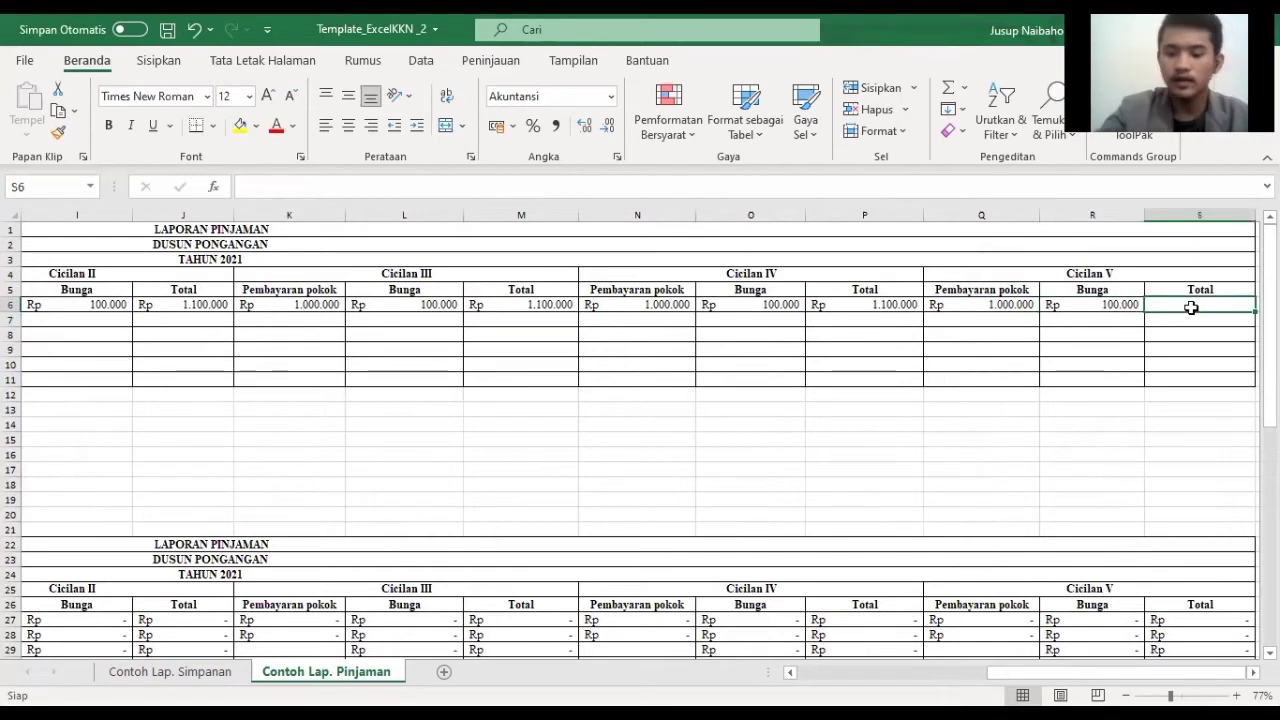
pyautogui.write('=')
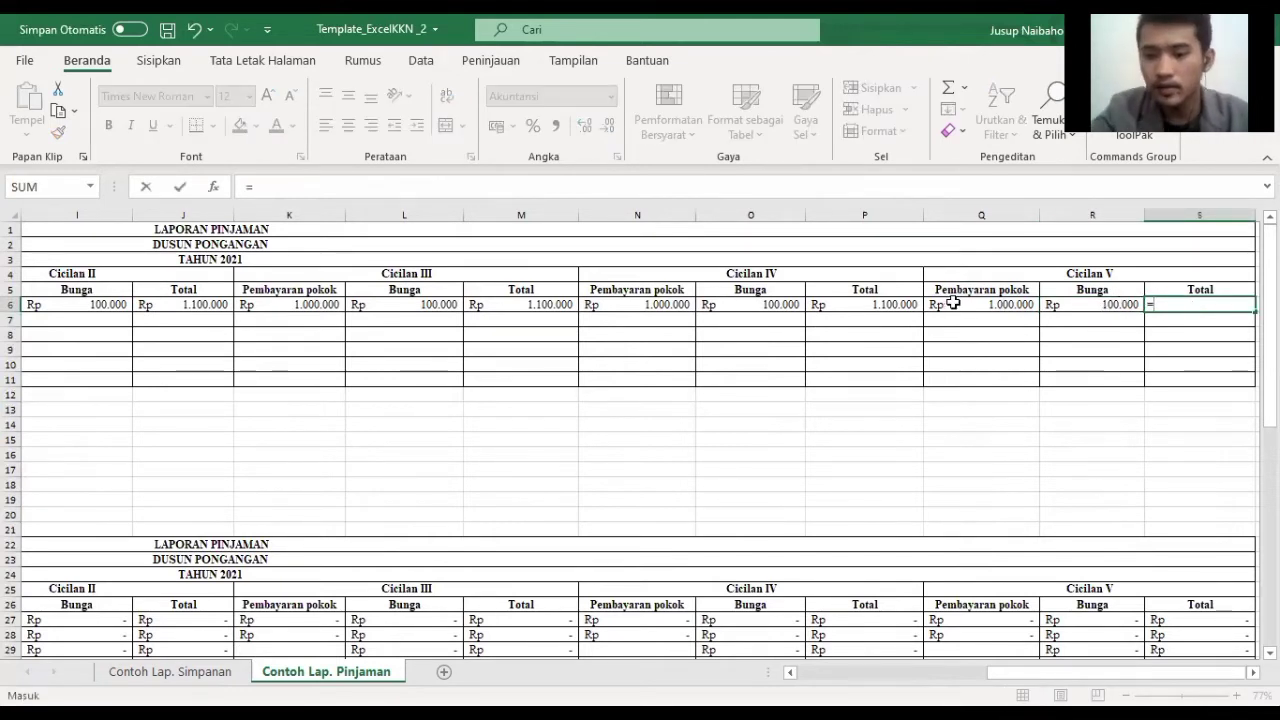
pyautogui.click(958, 307)
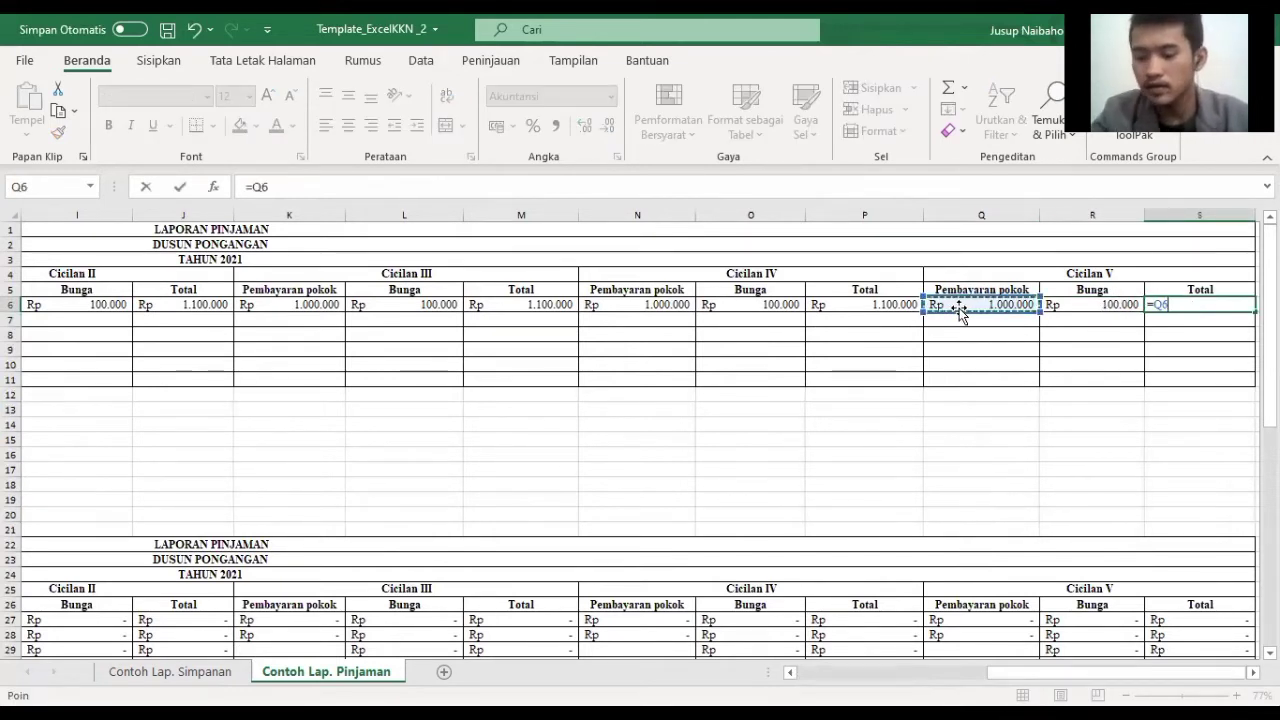
pyautogui.write('+')
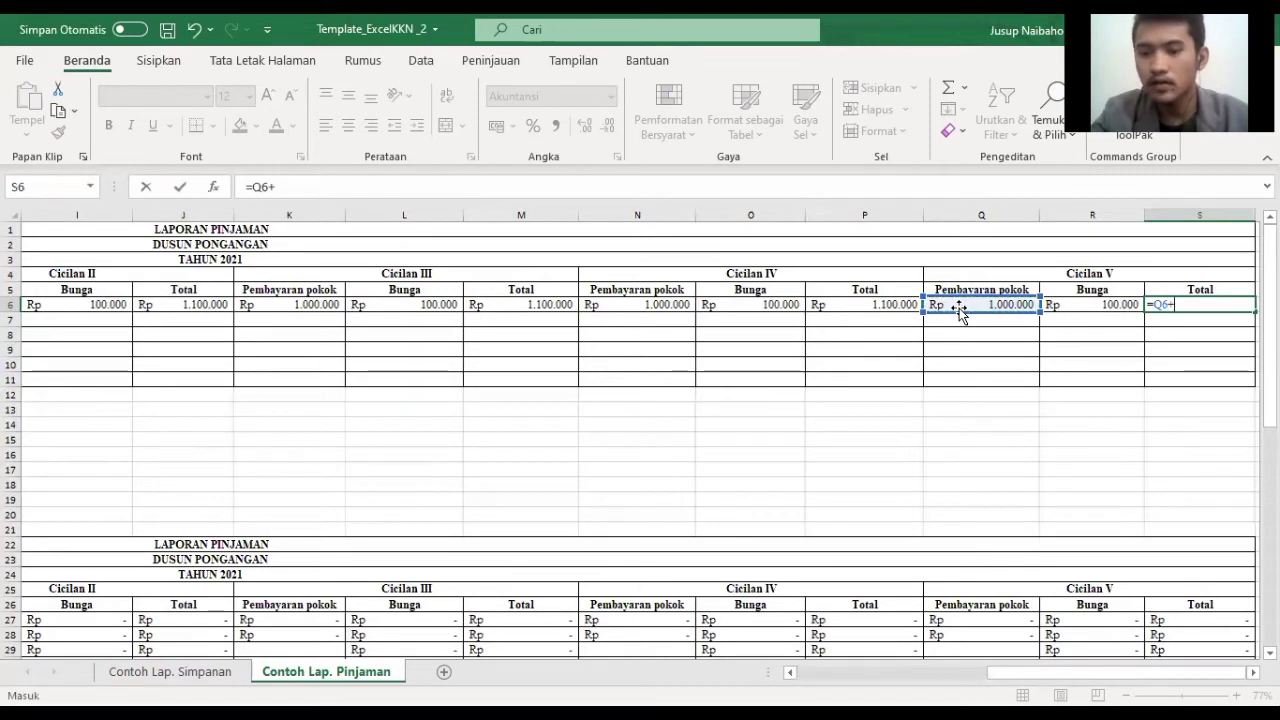
pyautogui.click(1092, 302)
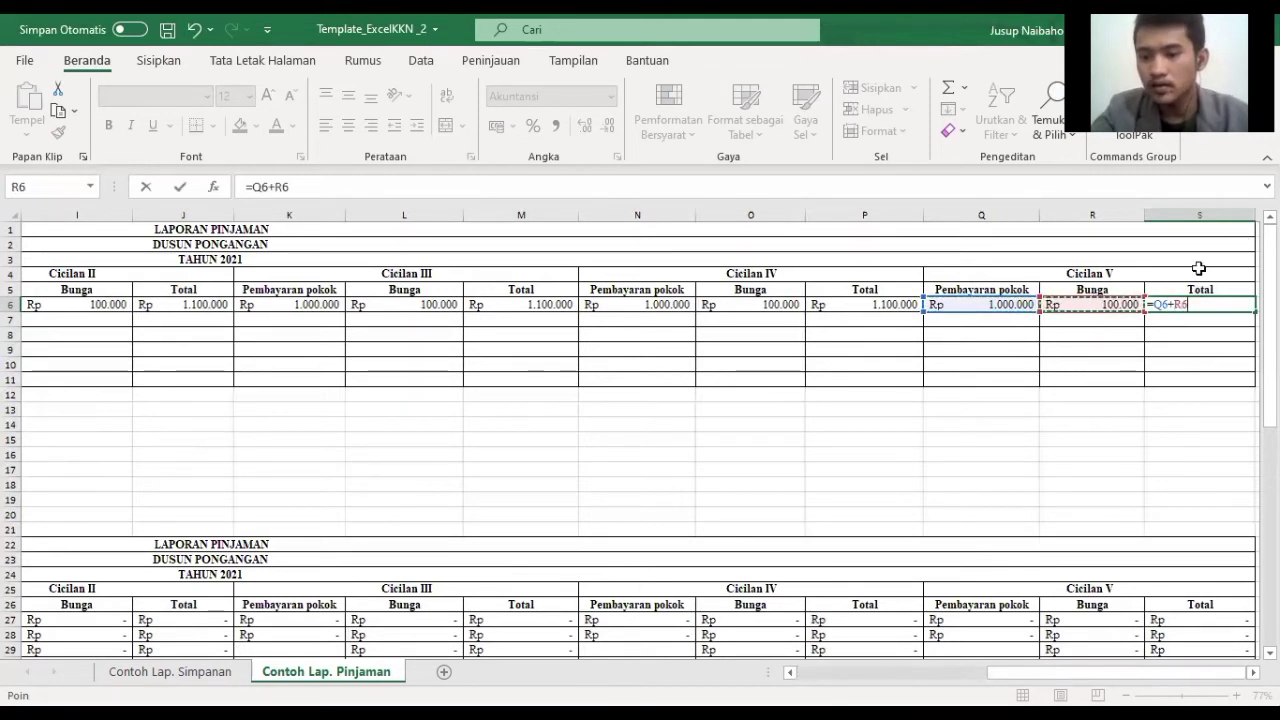
pyautogui.press('Return')
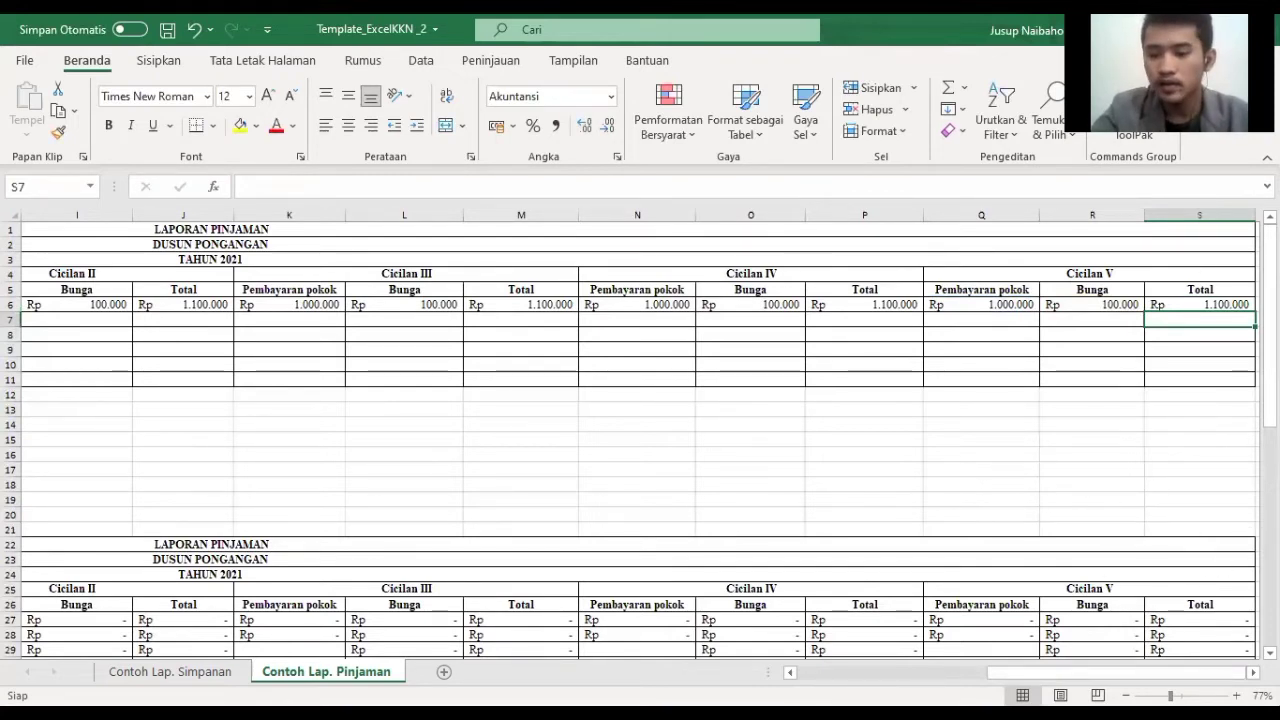
# Step: Review the first borrower's completed loan row across all instalments and check the Cicilan I Pembayaran pokok formula in E6
pyautogui.keyDown('ctrl'); pyautogui.scroll(-1, 1000, 414); pyautogui.keyUp('ctrl')
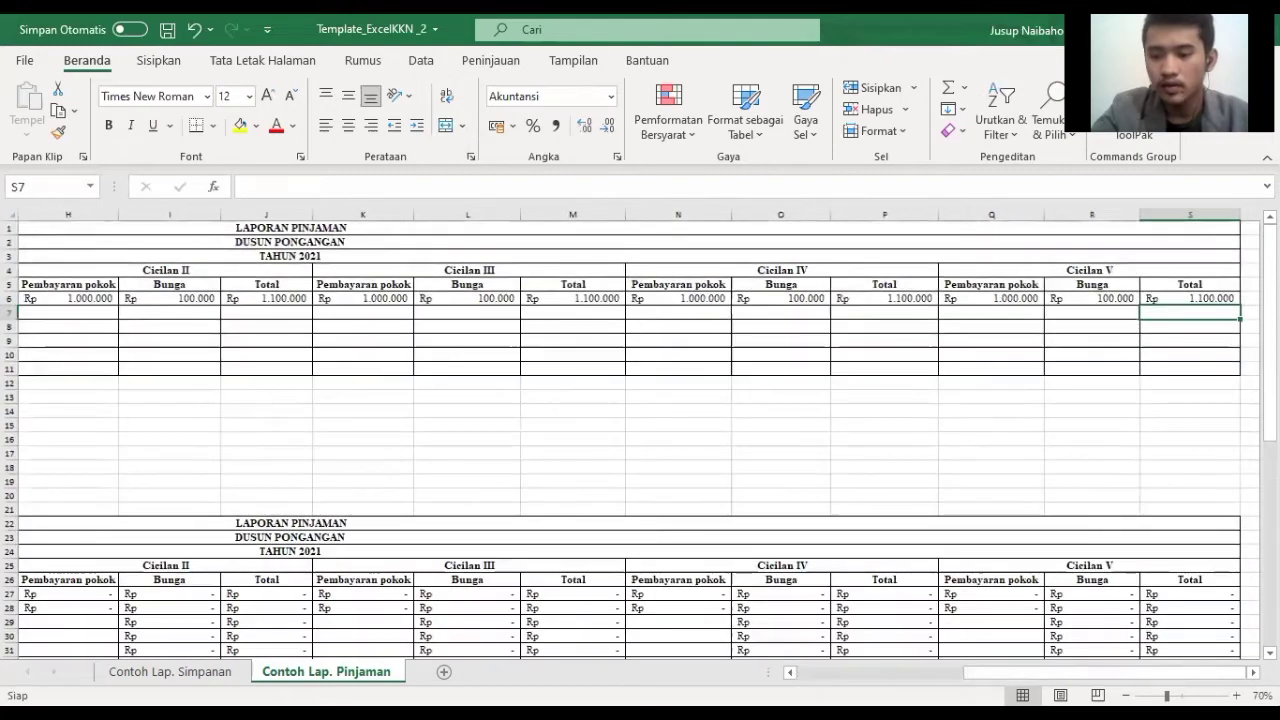
pyautogui.keyDown('ctrl'); pyautogui.scroll(-3, 1160, 646); pyautogui.keyUp('ctrl')
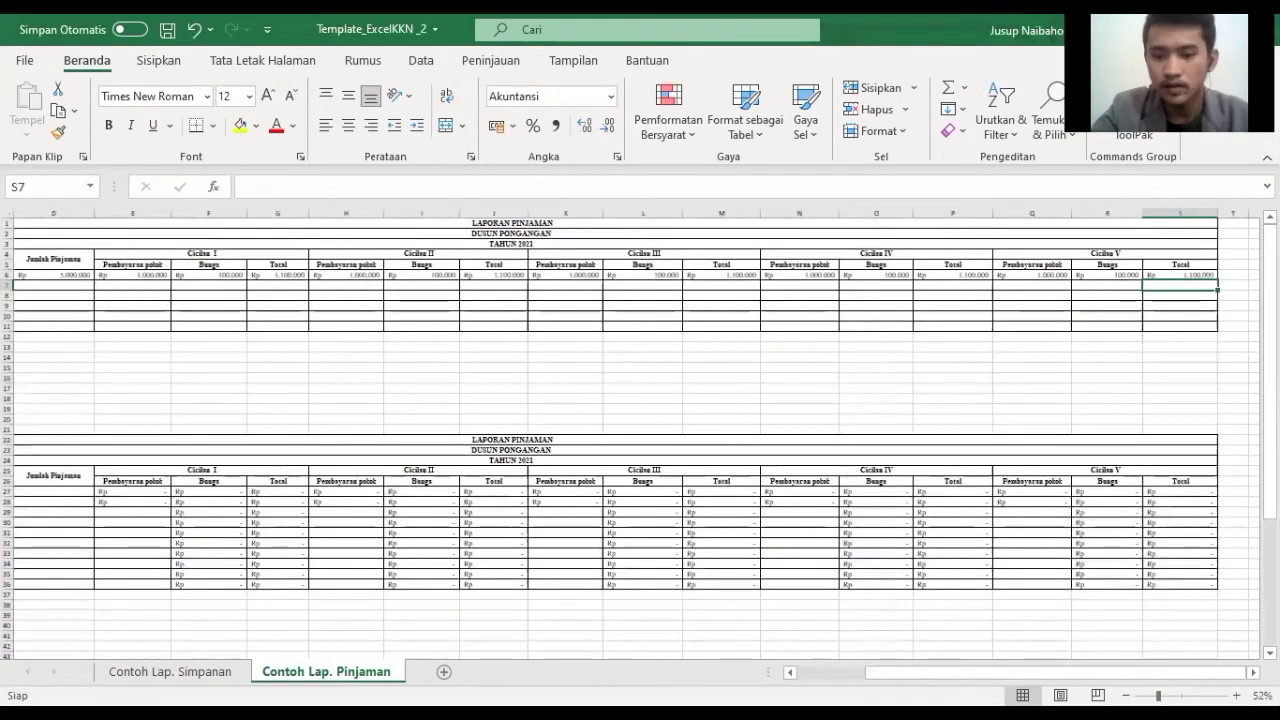
pyautogui.moveTo(1158, 696); pyautogui.dragTo(1160, 696)
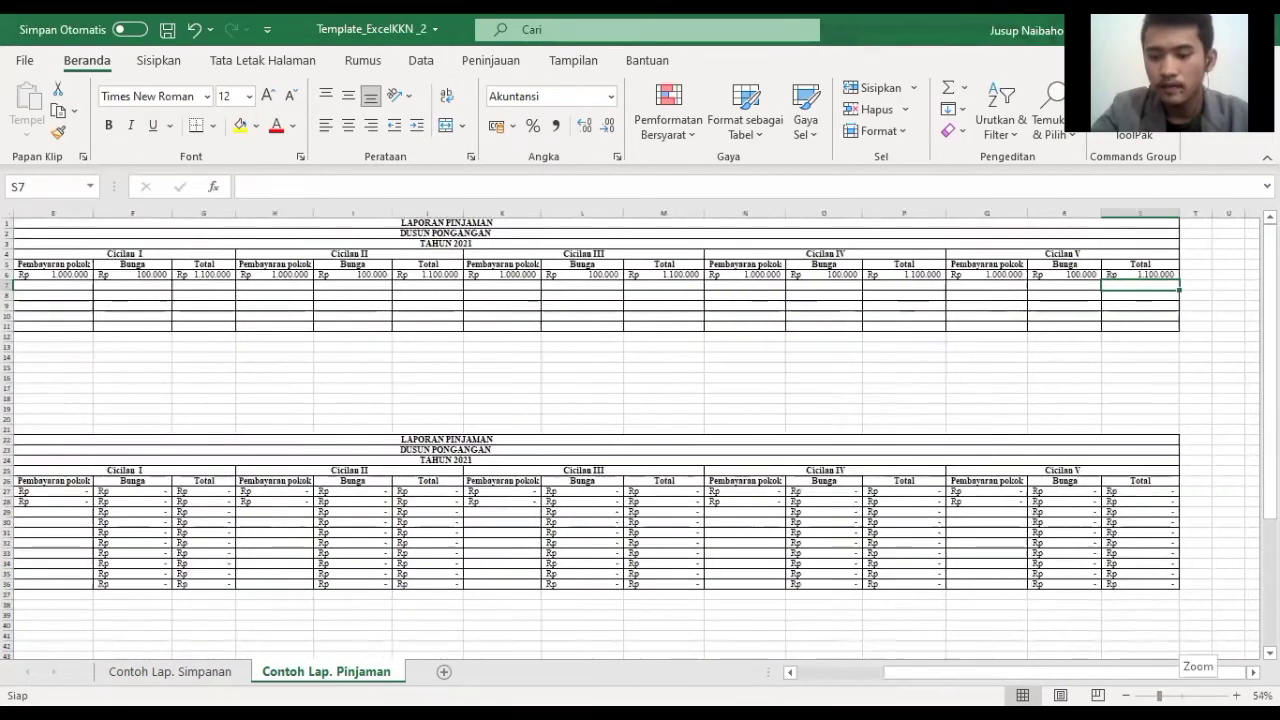
pyautogui.keyDown('ctrl'); pyautogui.scroll(1, 1056, 506); pyautogui.keyUp('ctrl')
pyautogui.scroll(1, 1056, 506)
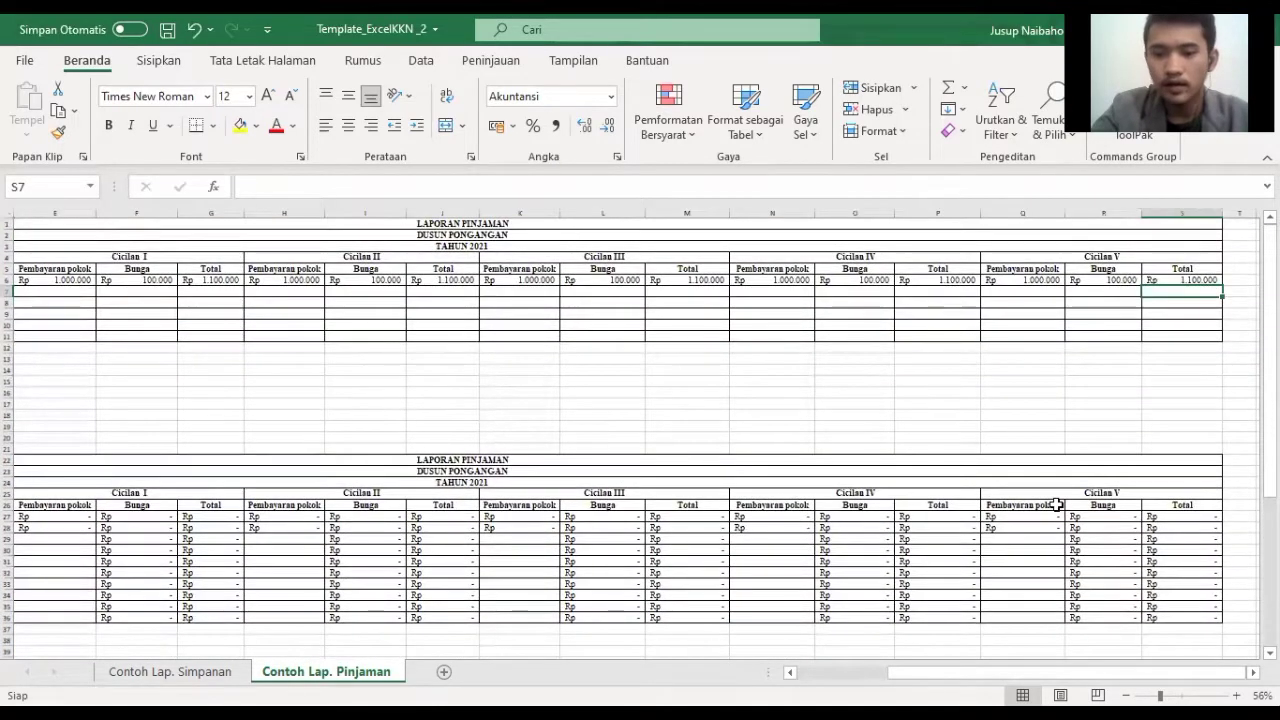
pyautogui.moveTo(1140, 672); pyautogui.dragTo(1042, 672)
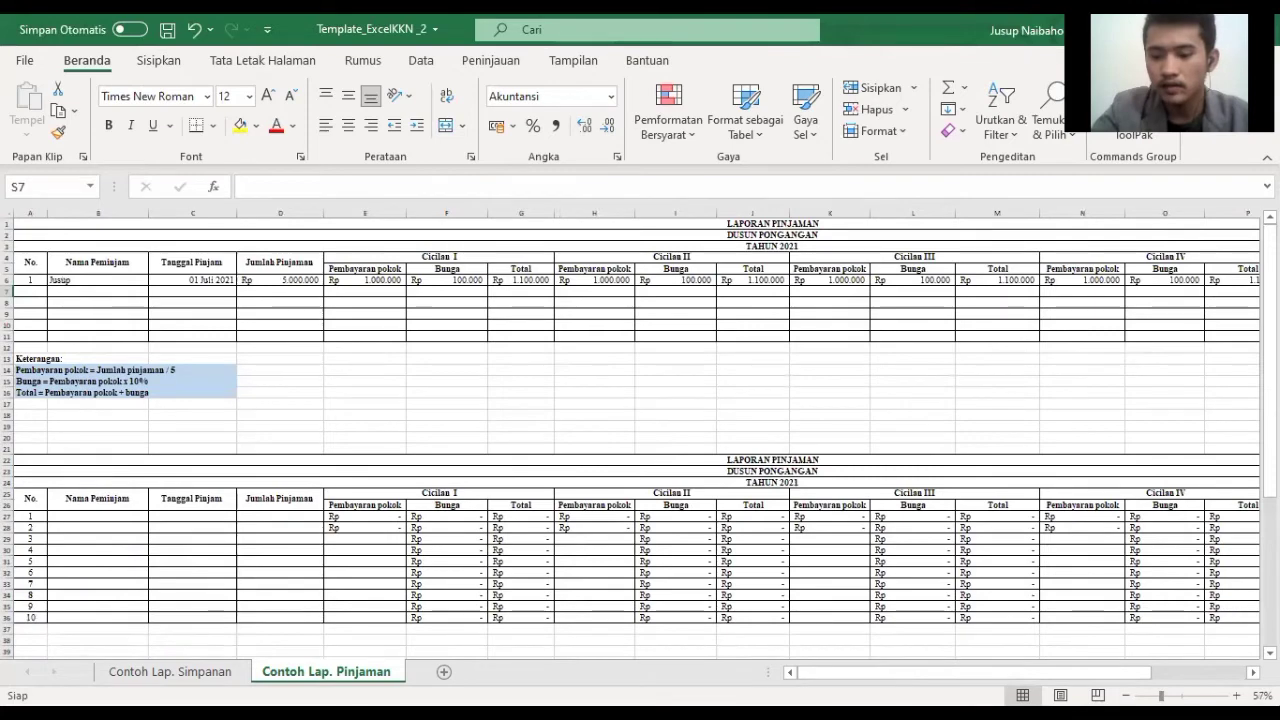
pyautogui.keyDown('ctrl'); pyautogui.scroll(1, 636, 437); pyautogui.keyUp('ctrl')
pyautogui.keyDown('ctrl'); pyautogui.scroll(1, 786, 440); pyautogui.keyUp('ctrl')
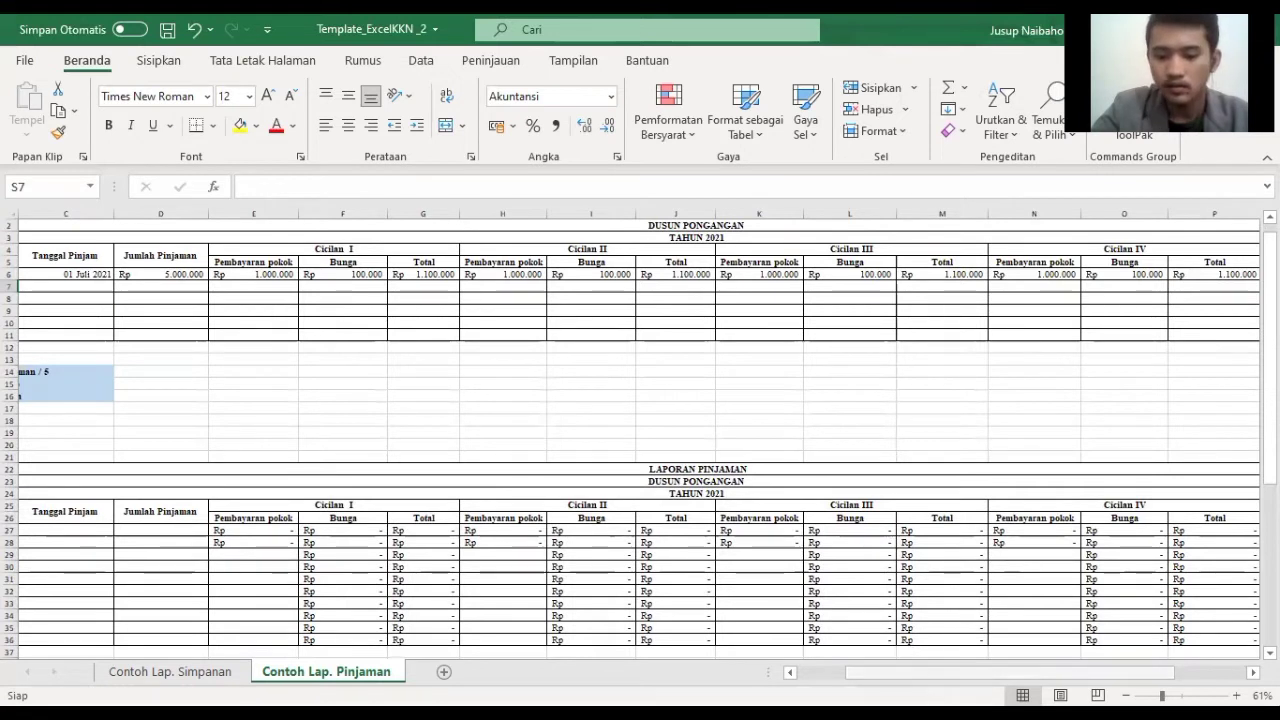
pyautogui.moveTo(898, 673); pyautogui.dragTo(831, 670)
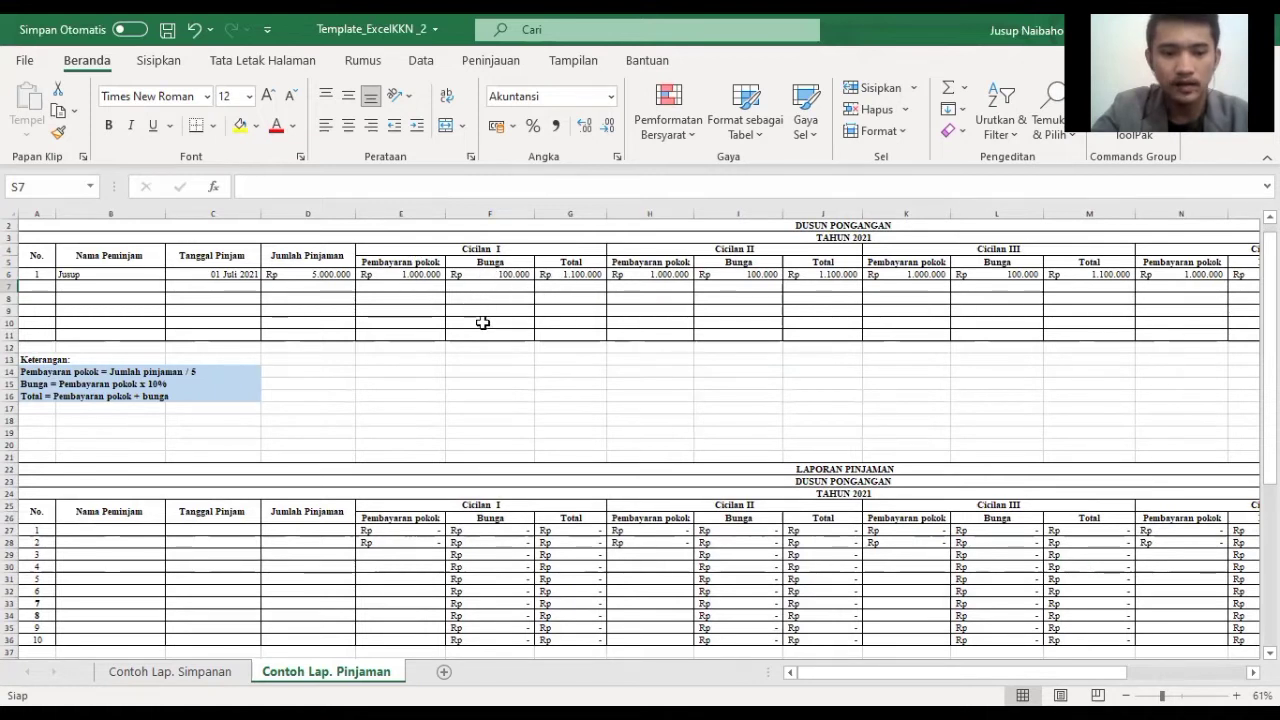
pyautogui.click(406, 274)
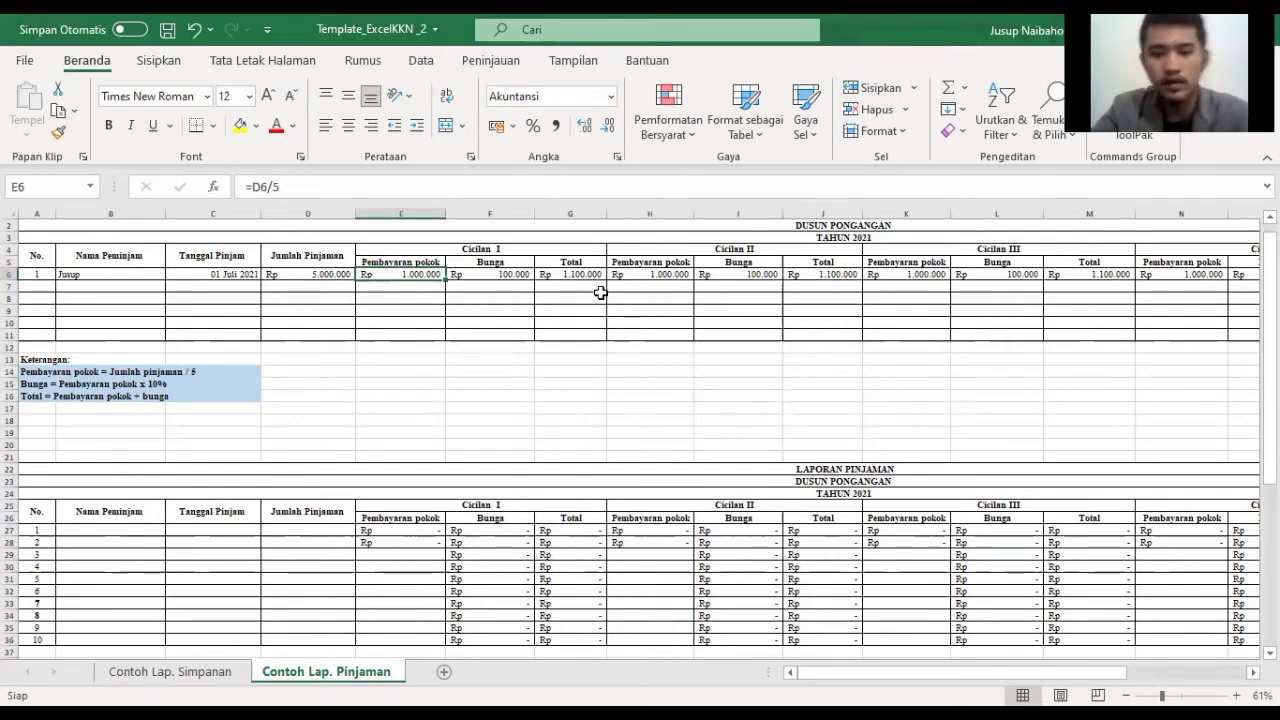
# Step: Clear the Cicilan I Pembayaran pokok formula in E28, row 2 of the lower loan table
pyautogui.scroll(1, 600, 290)
pyautogui.scroll(-2, 750, 378)
pyautogui.scroll(2, 745, 375)
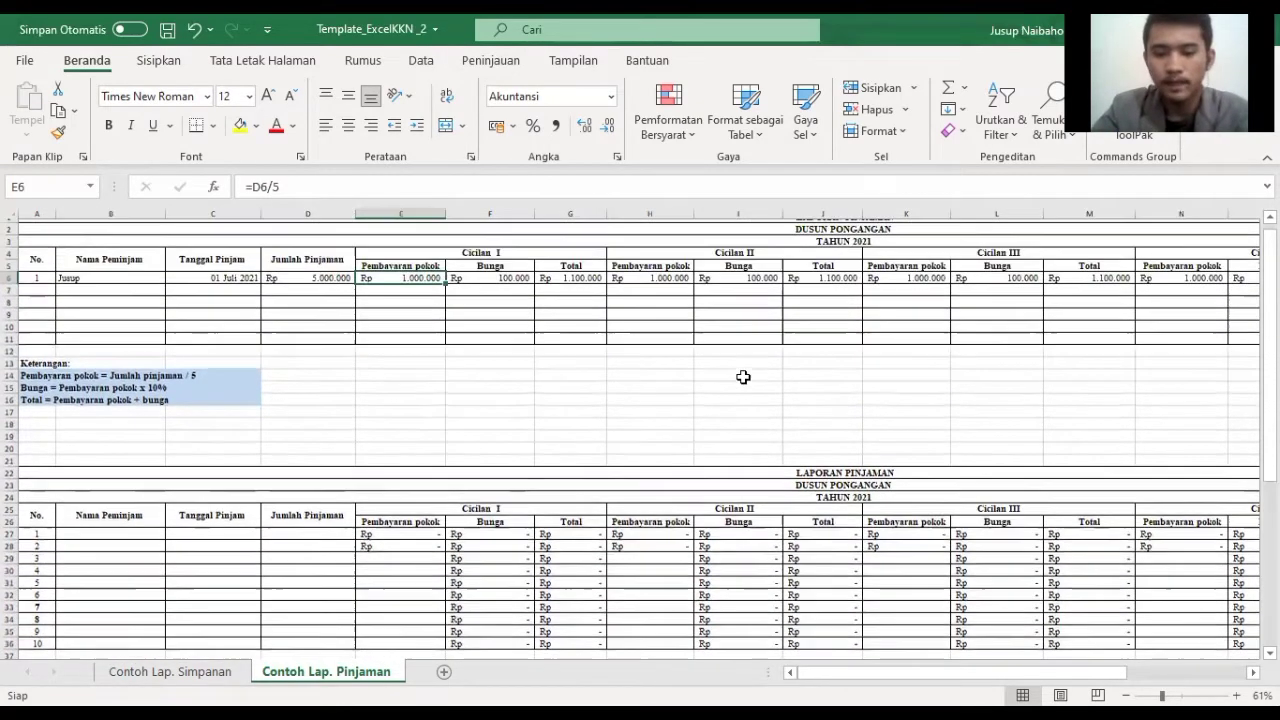
pyautogui.scroll(-2, 745, 375)
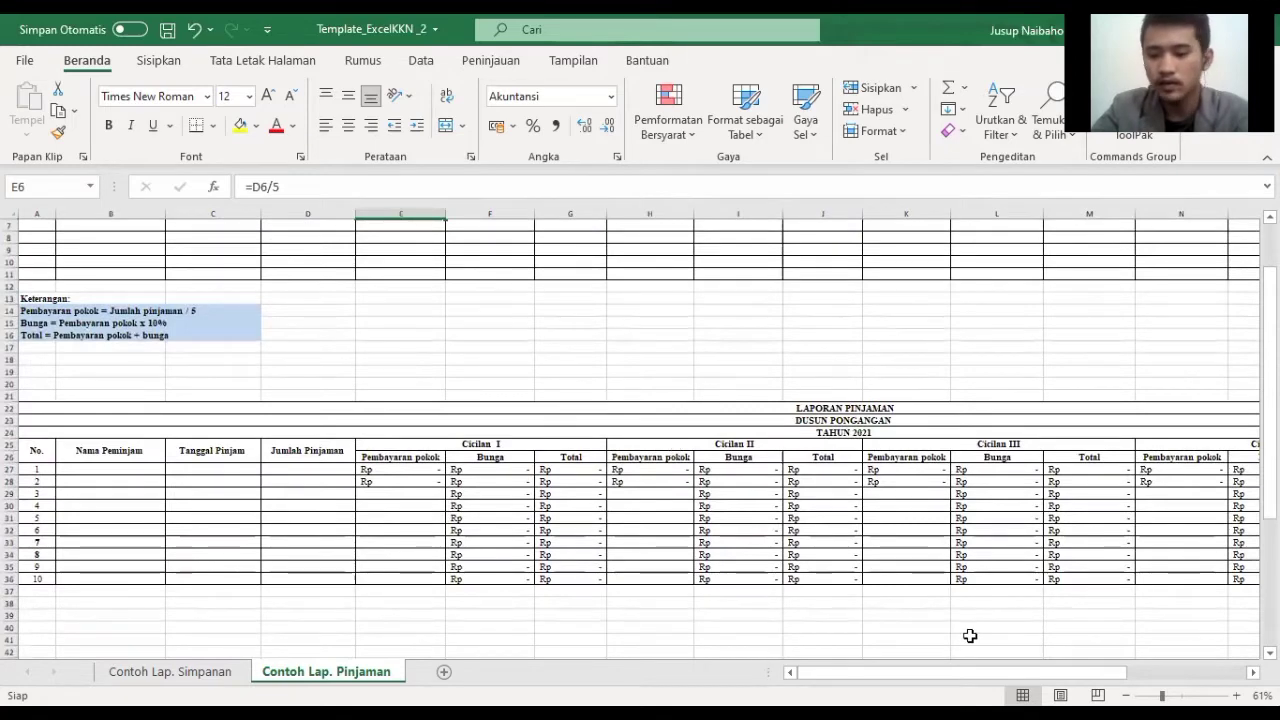
pyautogui.keyDown('ctrl'); pyautogui.scroll(2, 640, 434); pyautogui.keyUp('ctrl')
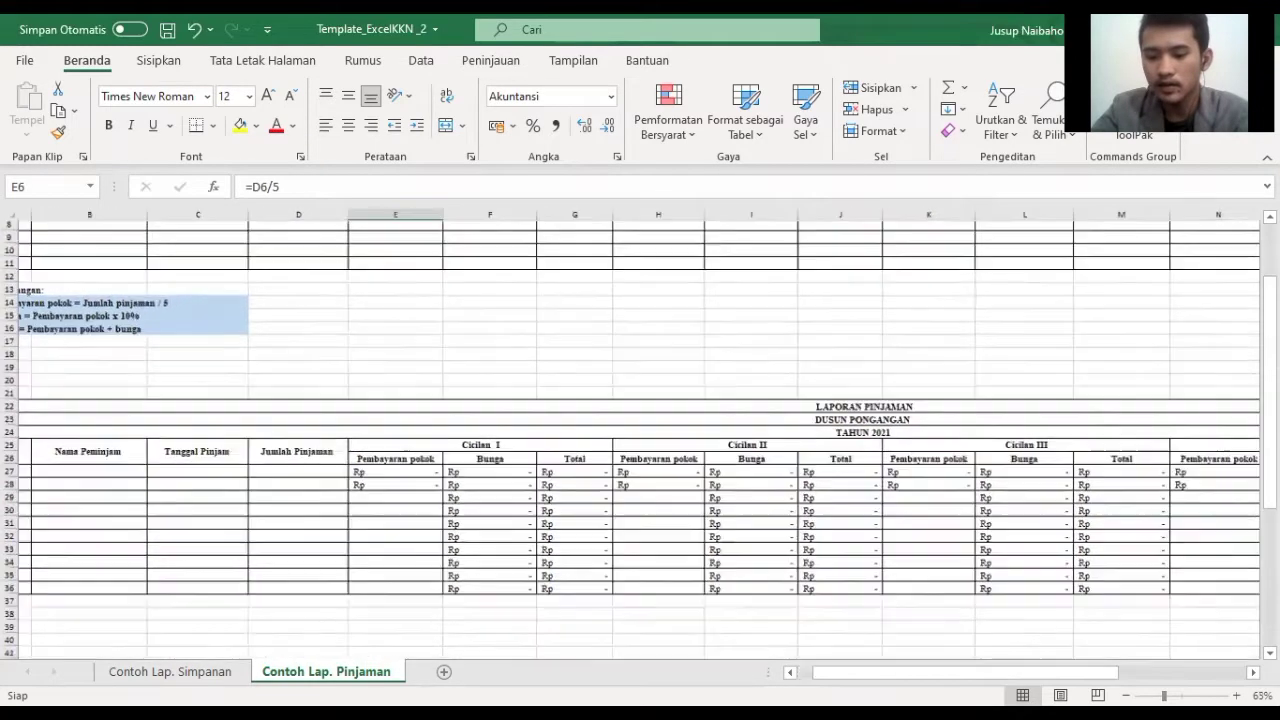
pyautogui.moveTo(1164, 696); pyautogui.dragTo(1165, 696)
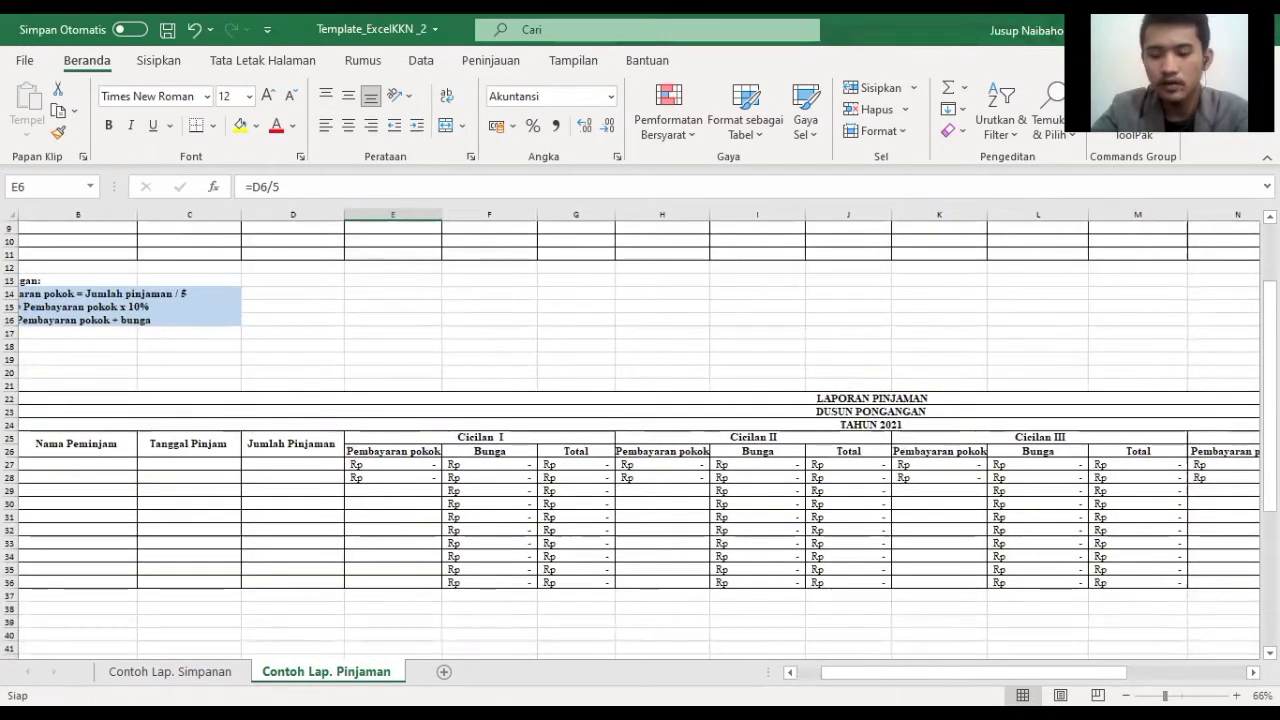
pyautogui.click(404, 478)
pyautogui.scroll(3, 576, 489)
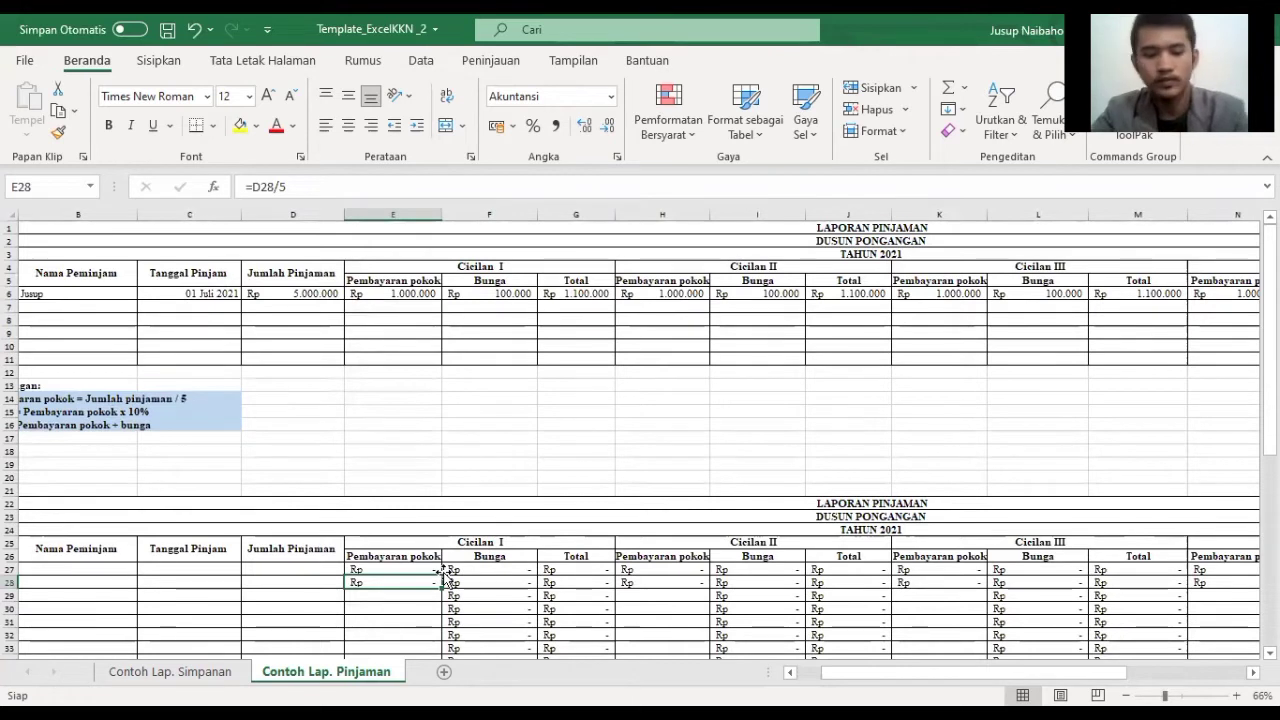
pyautogui.press('BackSpace')
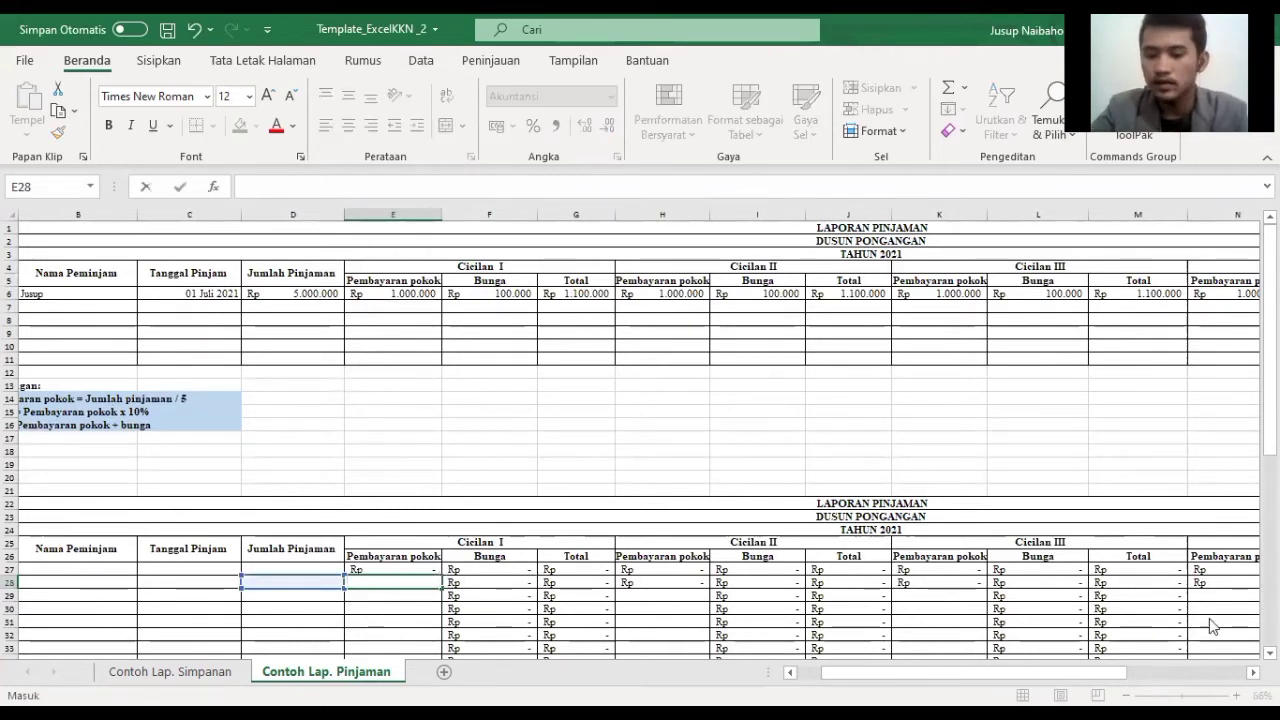
pyautogui.press('Escape')
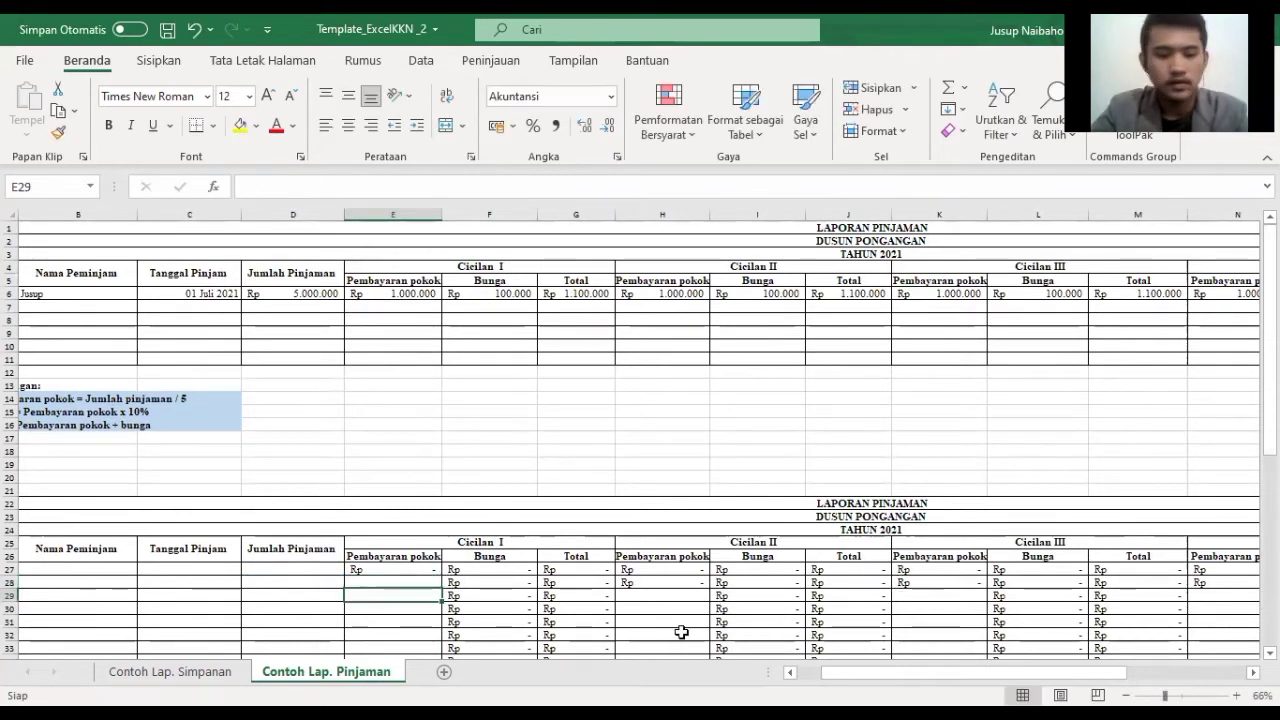
# Step: Examine the lower loan table's Pembayaran pokok formulas in E27 and H27 and the Cicilan I Bunga and Total columns
pyautogui.scroll(-2, 655, 562)
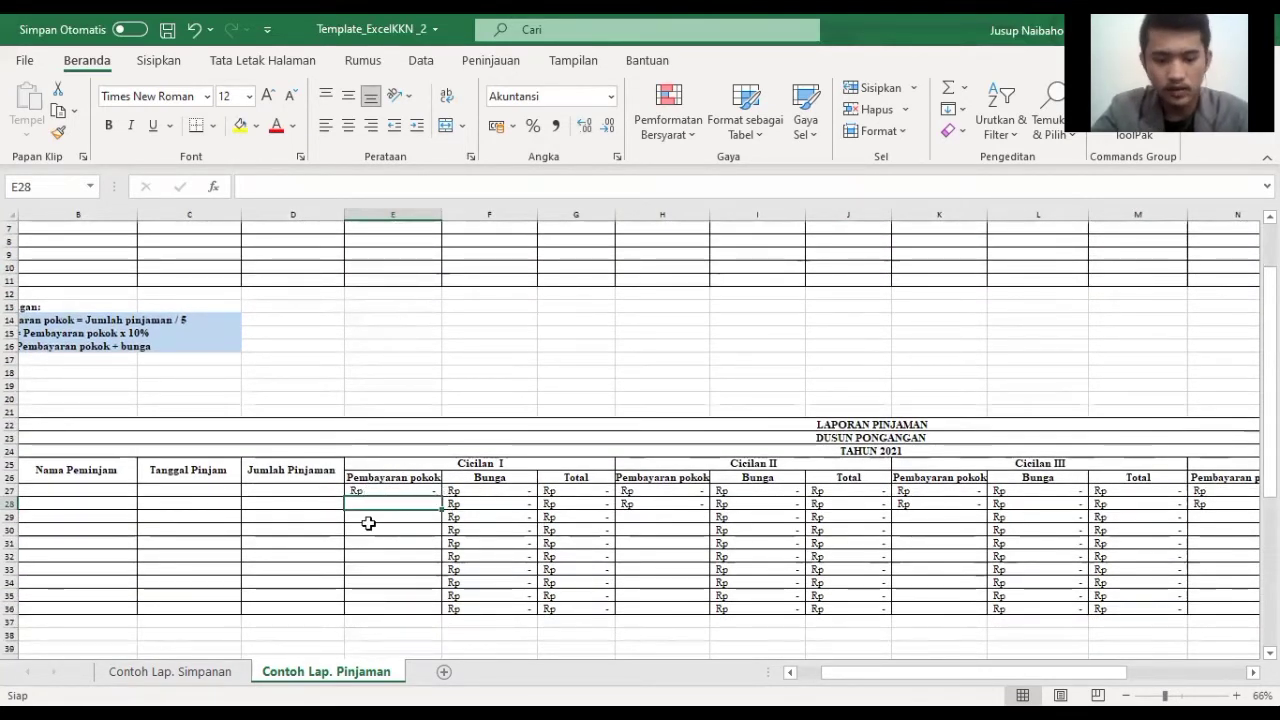
pyautogui.click(310, 494)
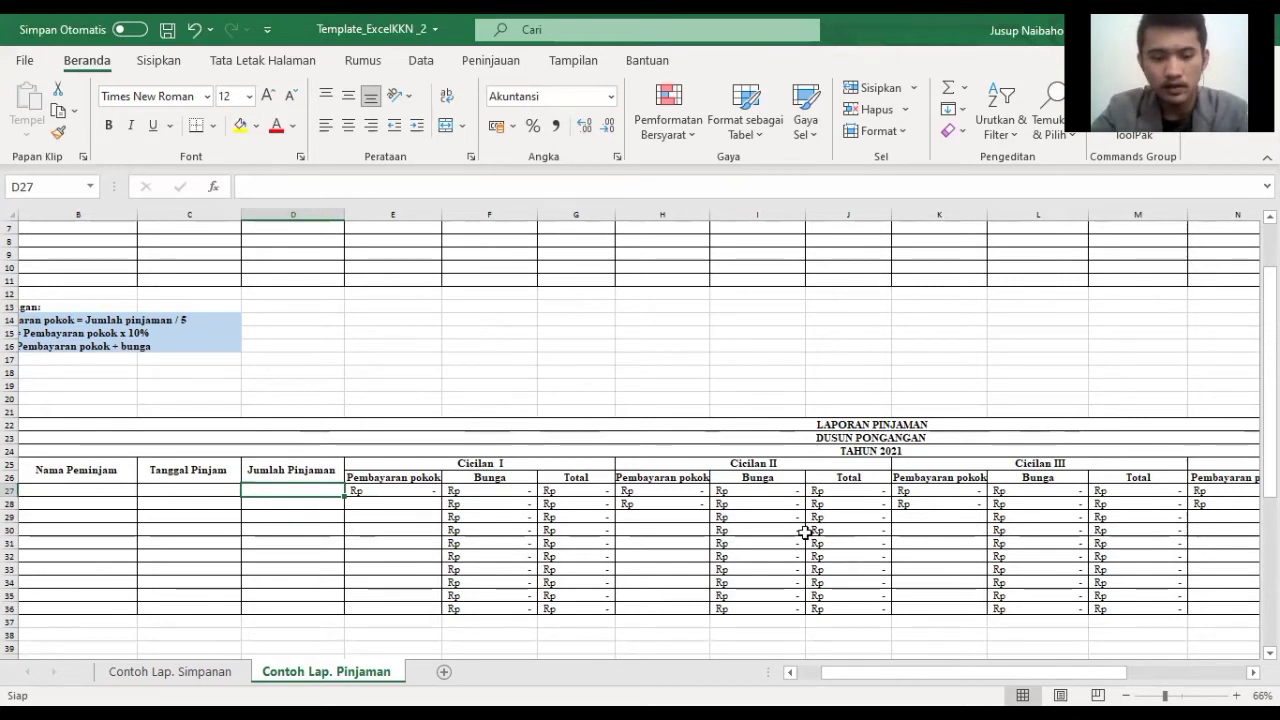
pyautogui.click(400, 490)
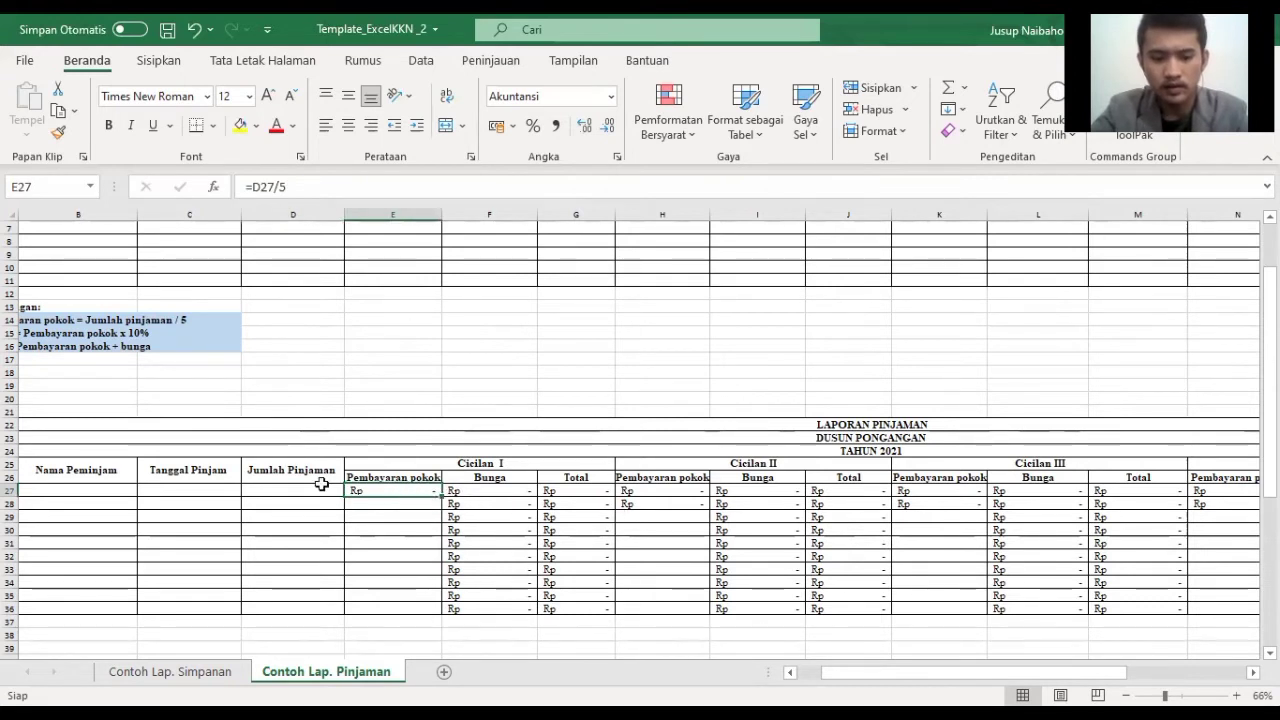
pyautogui.click(648, 490)
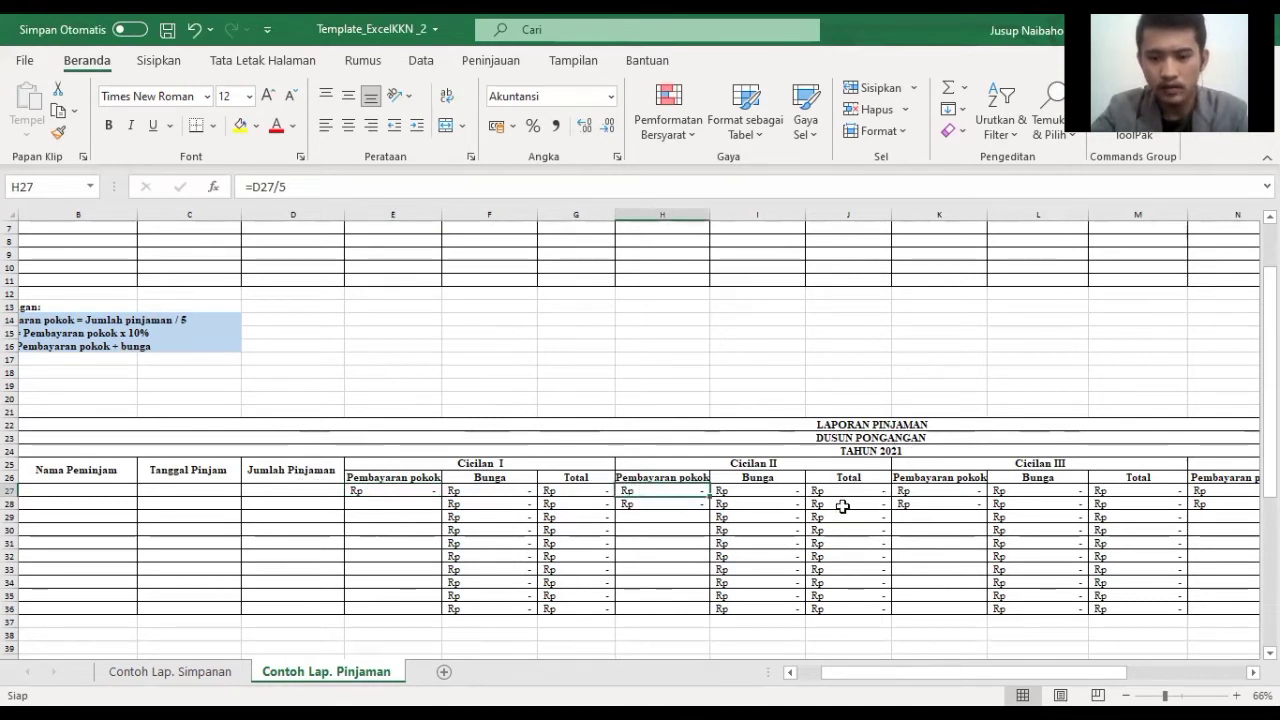
pyautogui.moveTo(835, 673)
pyautogui.mouseDown()
pyautogui.moveTo(880, 676)
pyautogui.moveTo(810, 678)
pyautogui.mouseUp()
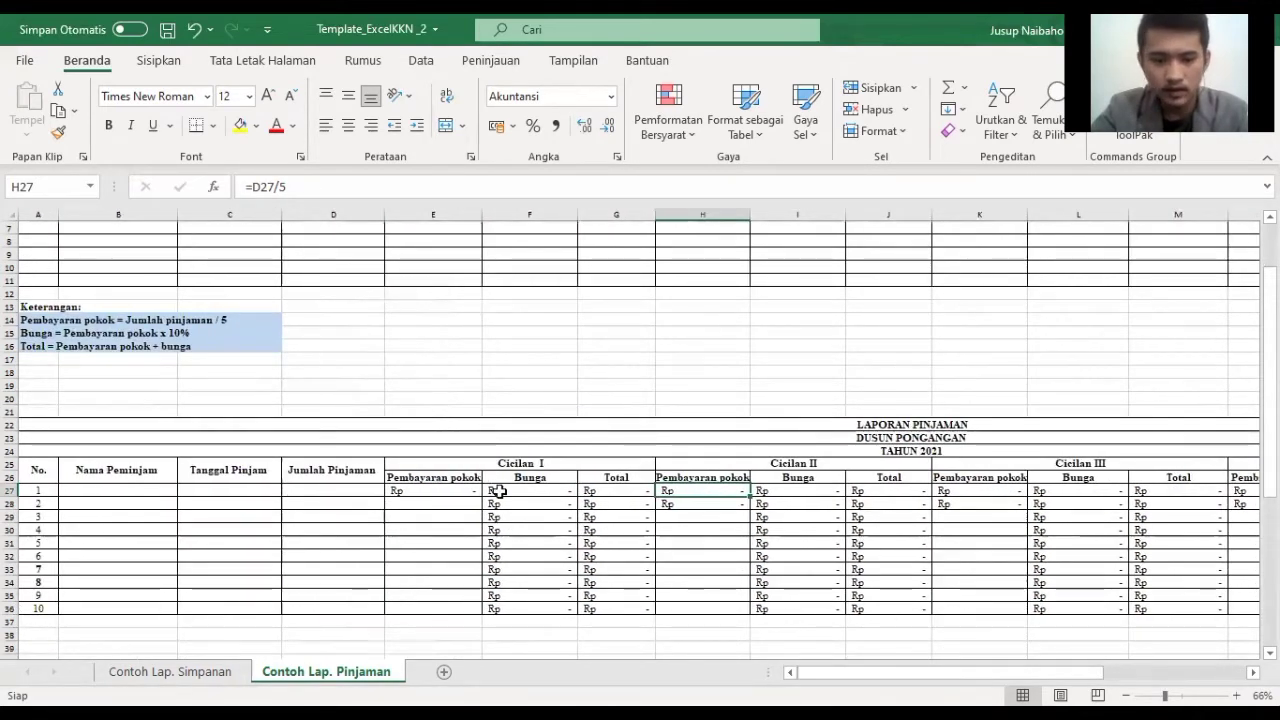
pyautogui.scroll(-4, 544, 496)
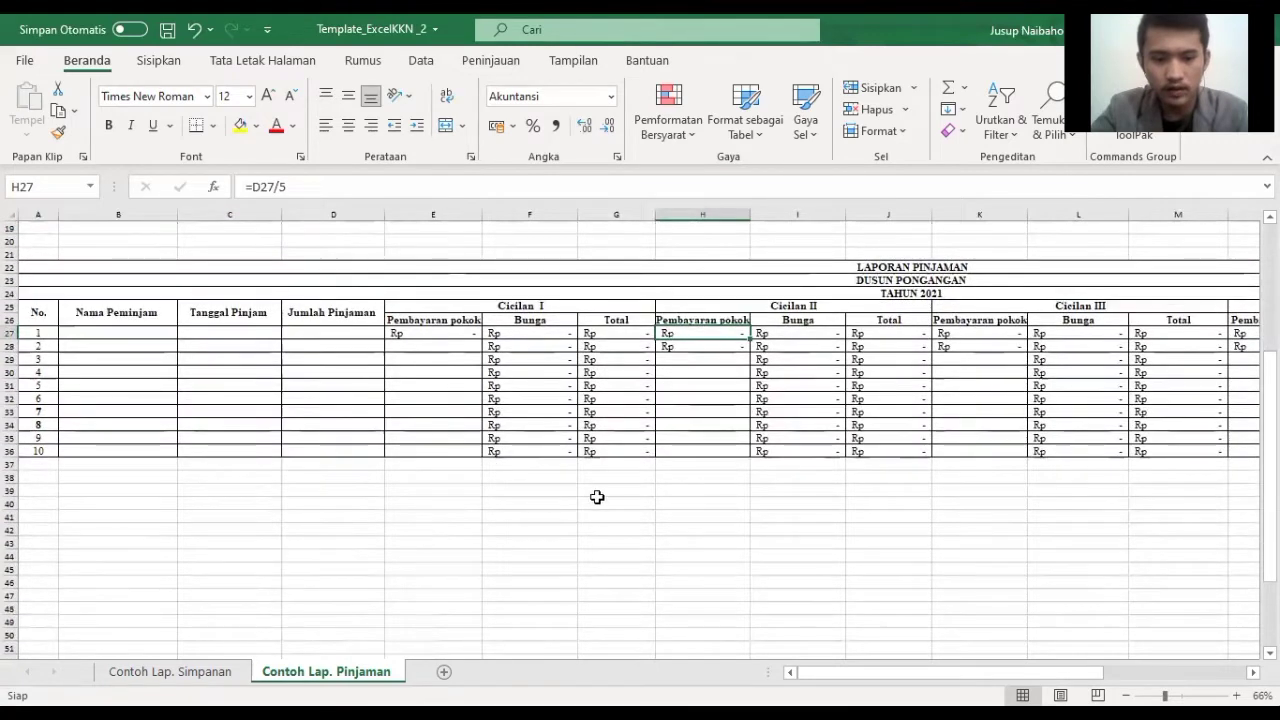
pyautogui.click(548, 322)
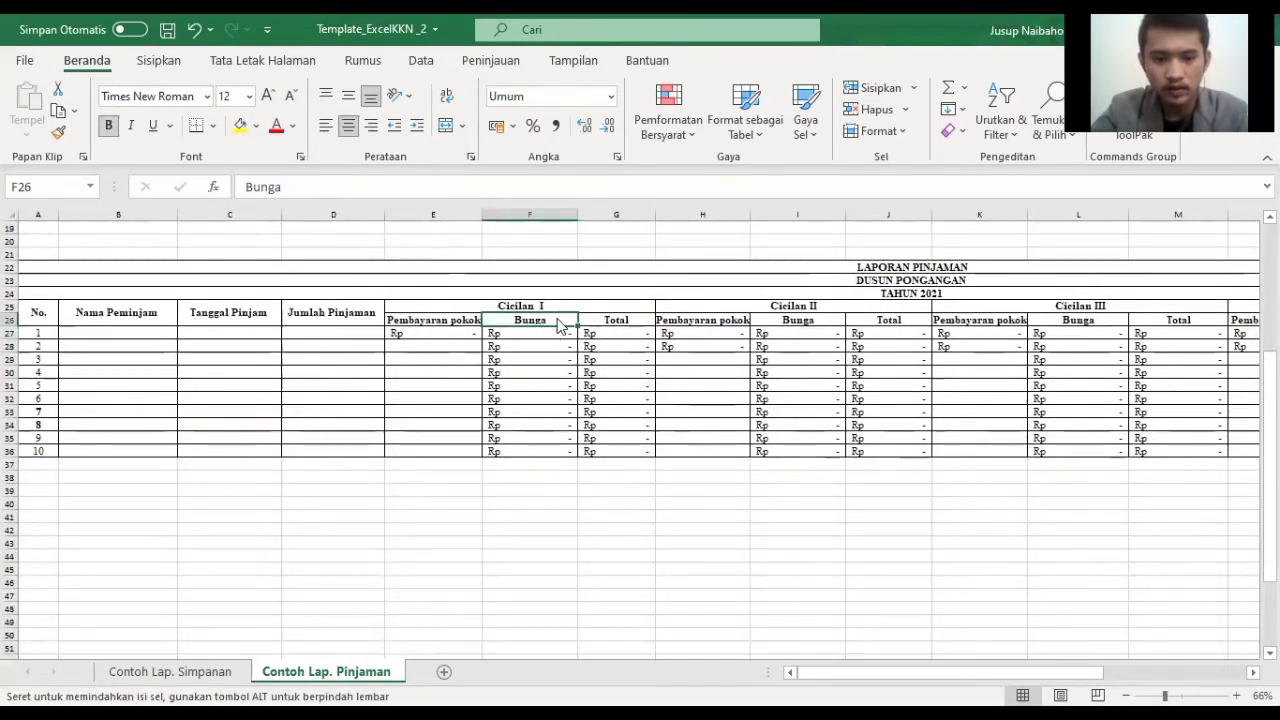
pyautogui.moveTo(560, 320); pyautogui.dragTo(556, 444)
pyautogui.hotkey('ctrl', 'v')
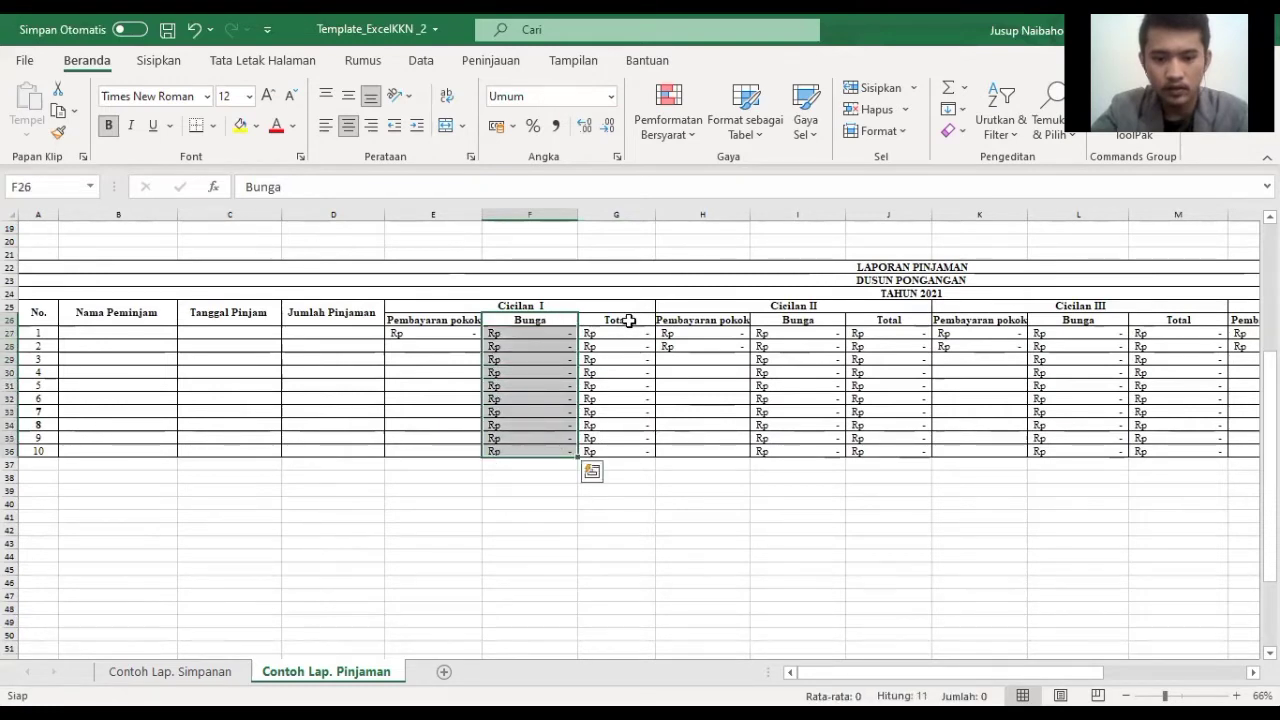
pyautogui.moveTo(622, 320); pyautogui.dragTo(626, 447)
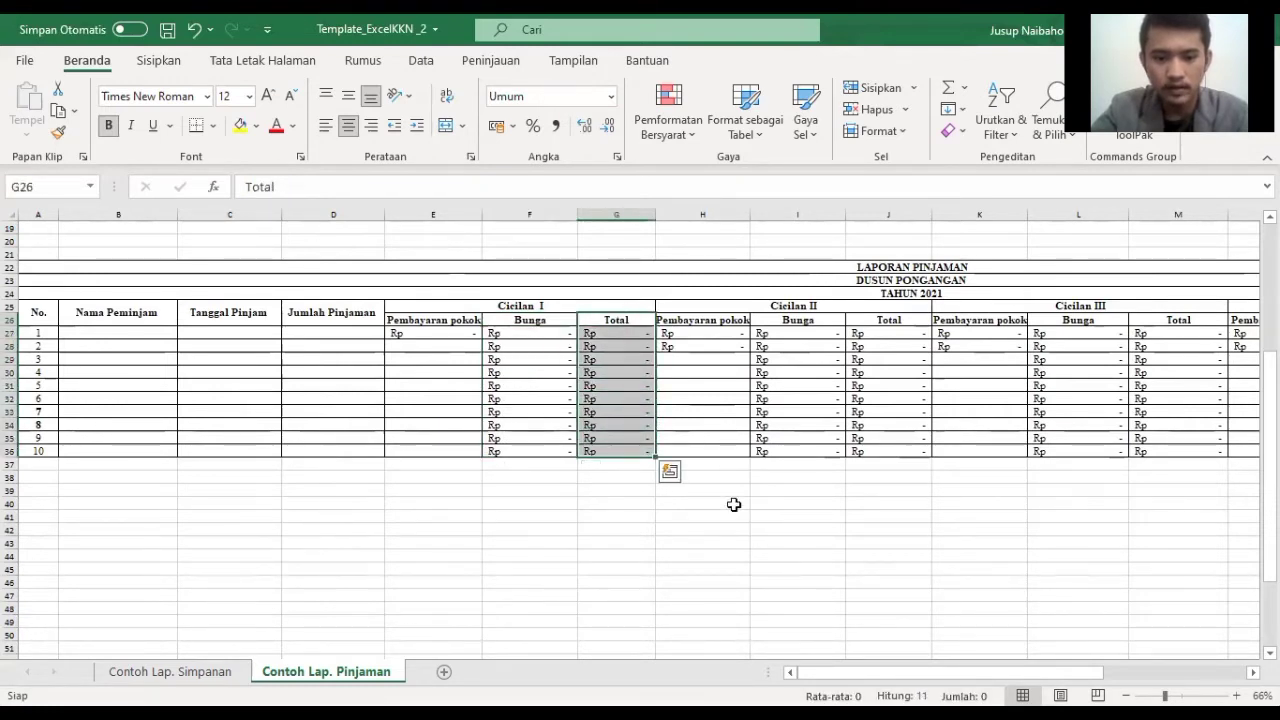
pyautogui.click(734, 503)
pyautogui.scroll(2, 660, 503)
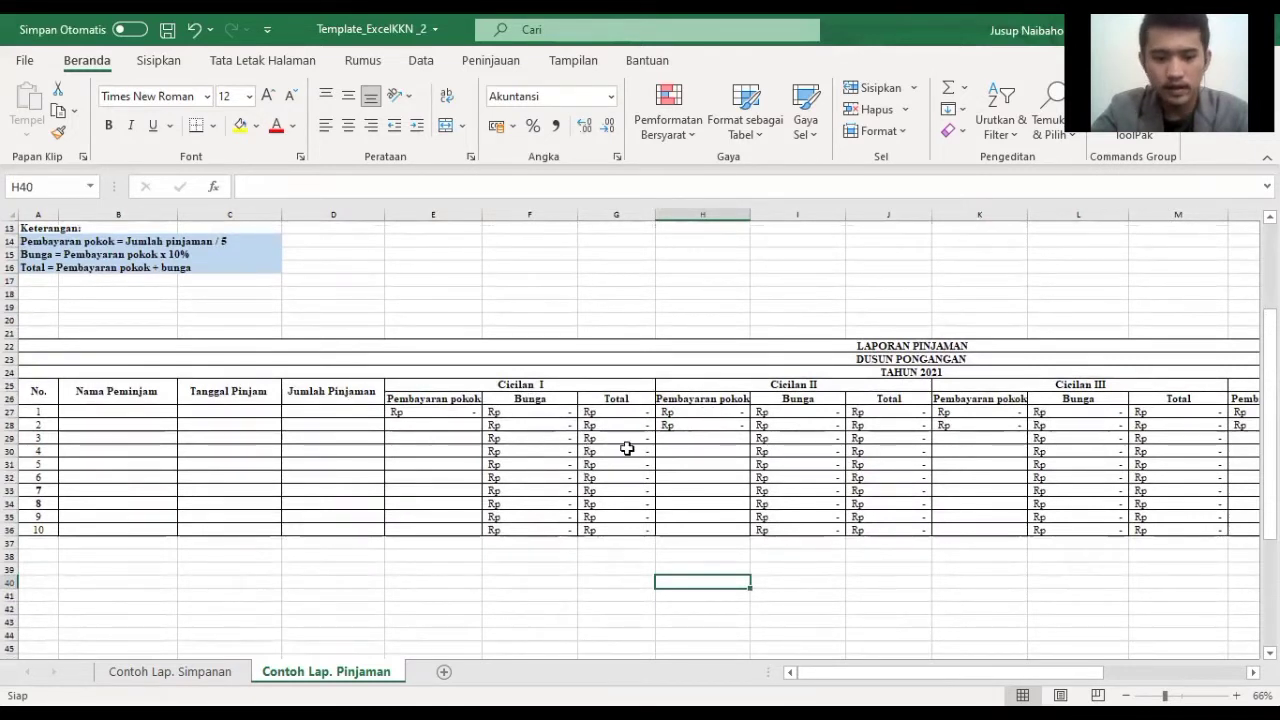
# Step: Clear the Cicilan II and Cicilan III Pembayaran pokok formulas in H28 and K28, row 2 of the lower loan table
pyautogui.click(691, 427)
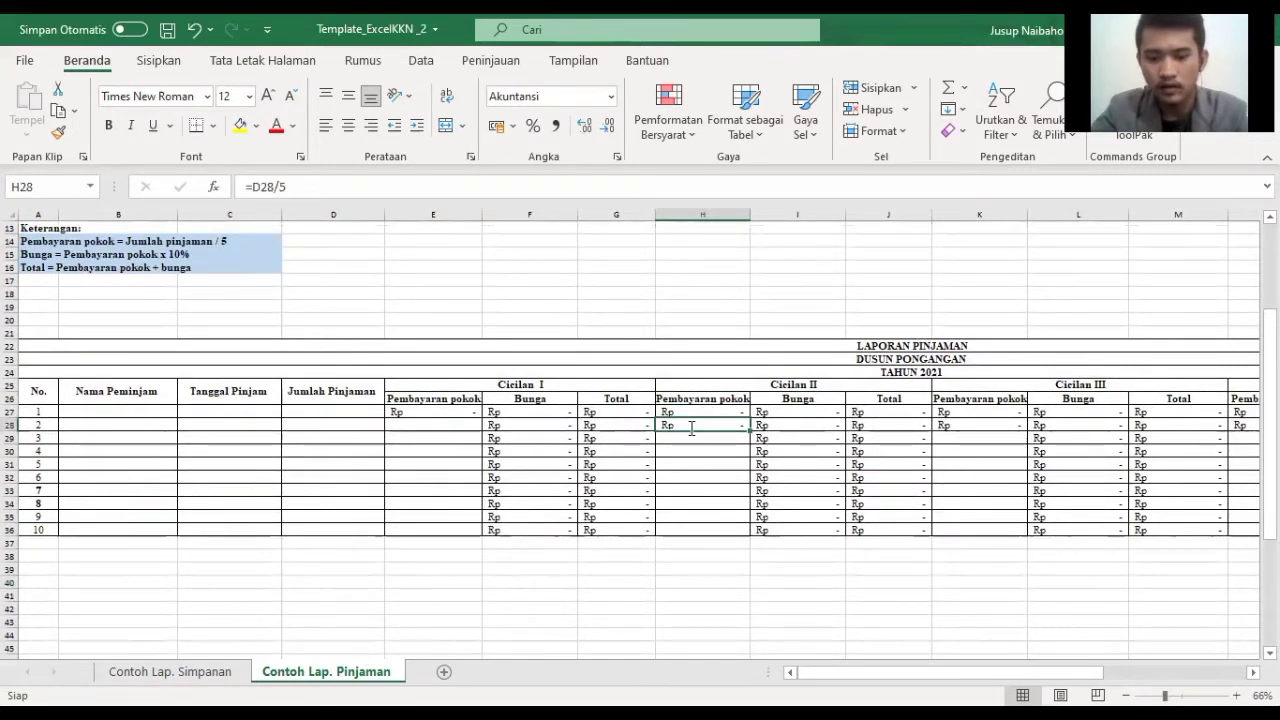
pyautogui.press('BackSpace')
pyautogui.click(962, 437)
pyautogui.press('BackSpace')
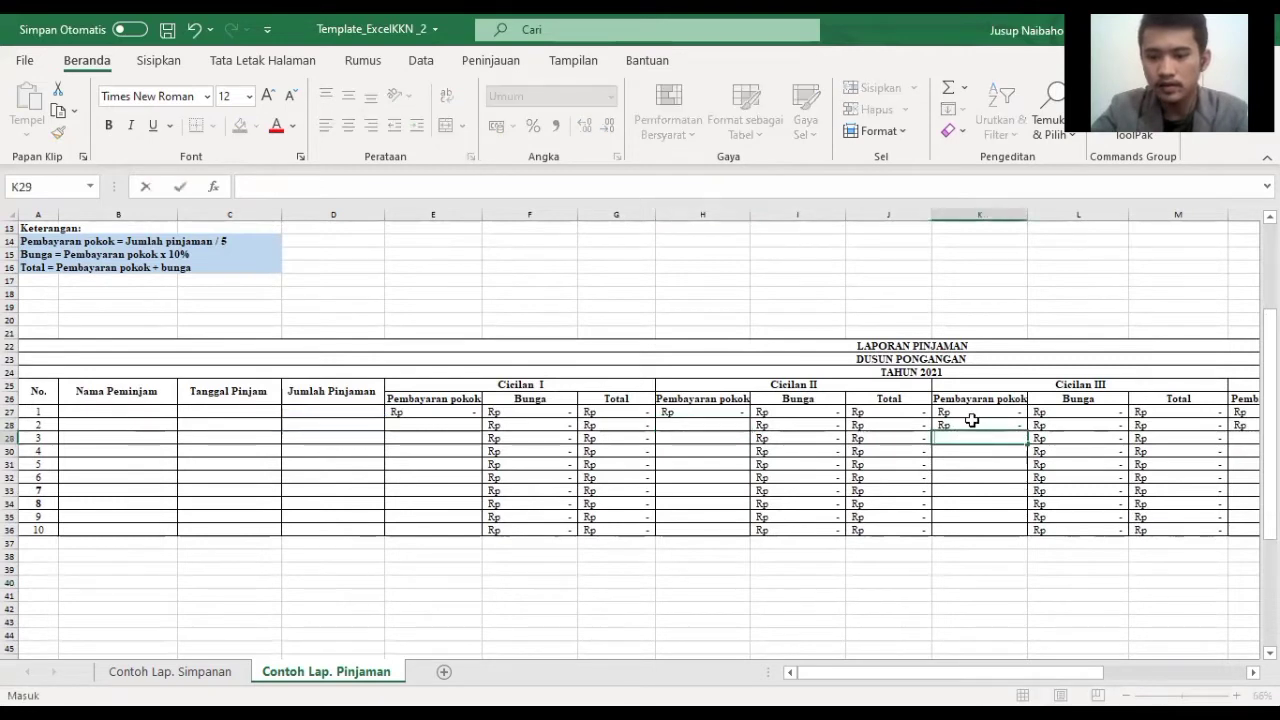
pyautogui.click(970, 425)
pyautogui.press('BackSpace')
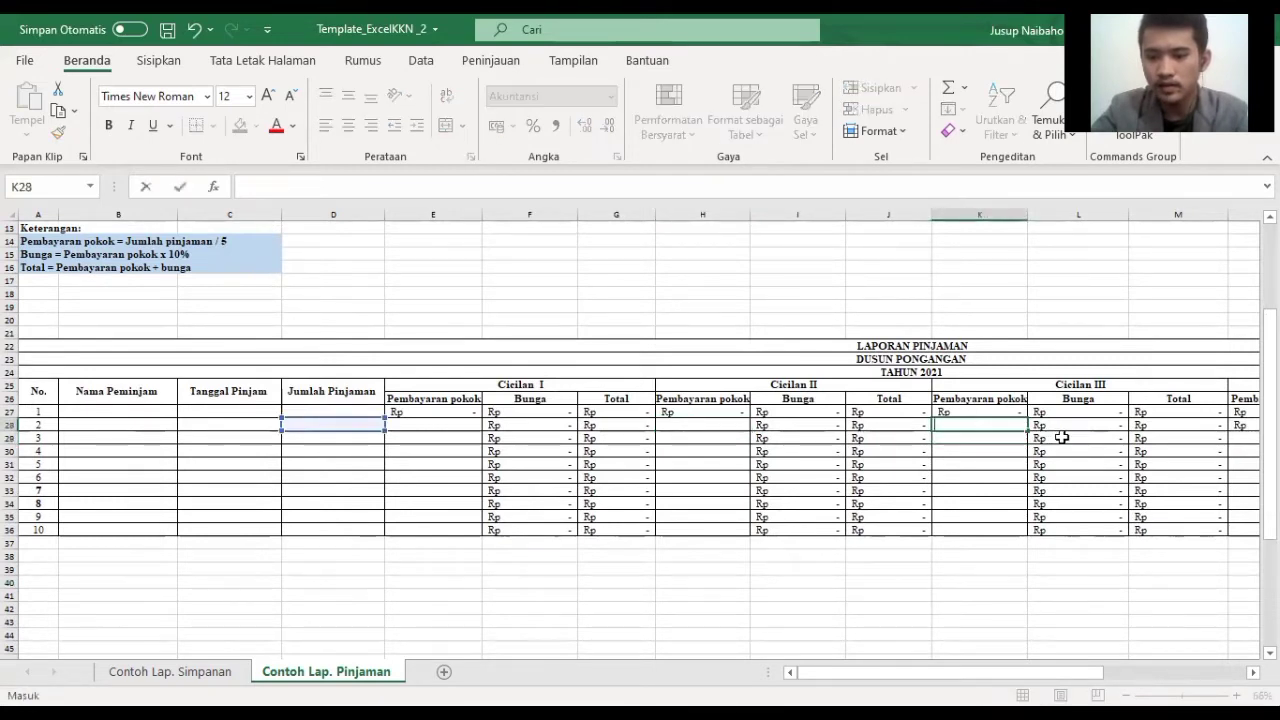
# Step: Clear the Cicilan IV and Cicilan V Pembayaran pokok formulas in N28 and Q28, row 2 of the lower loan table
pyautogui.moveTo(866, 680); pyautogui.dragTo(1010, 680)
pyautogui.click(1103, 425)
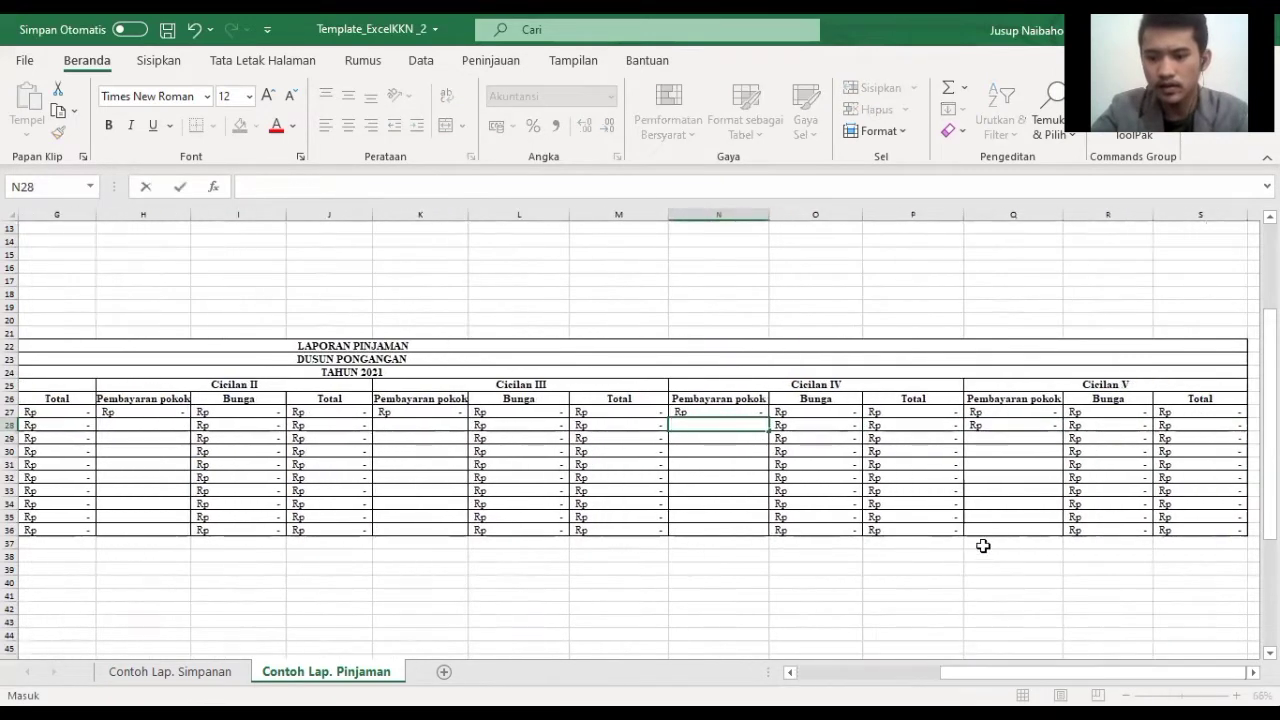
pyautogui.click(1013, 425)
pyautogui.press('BackSpace')
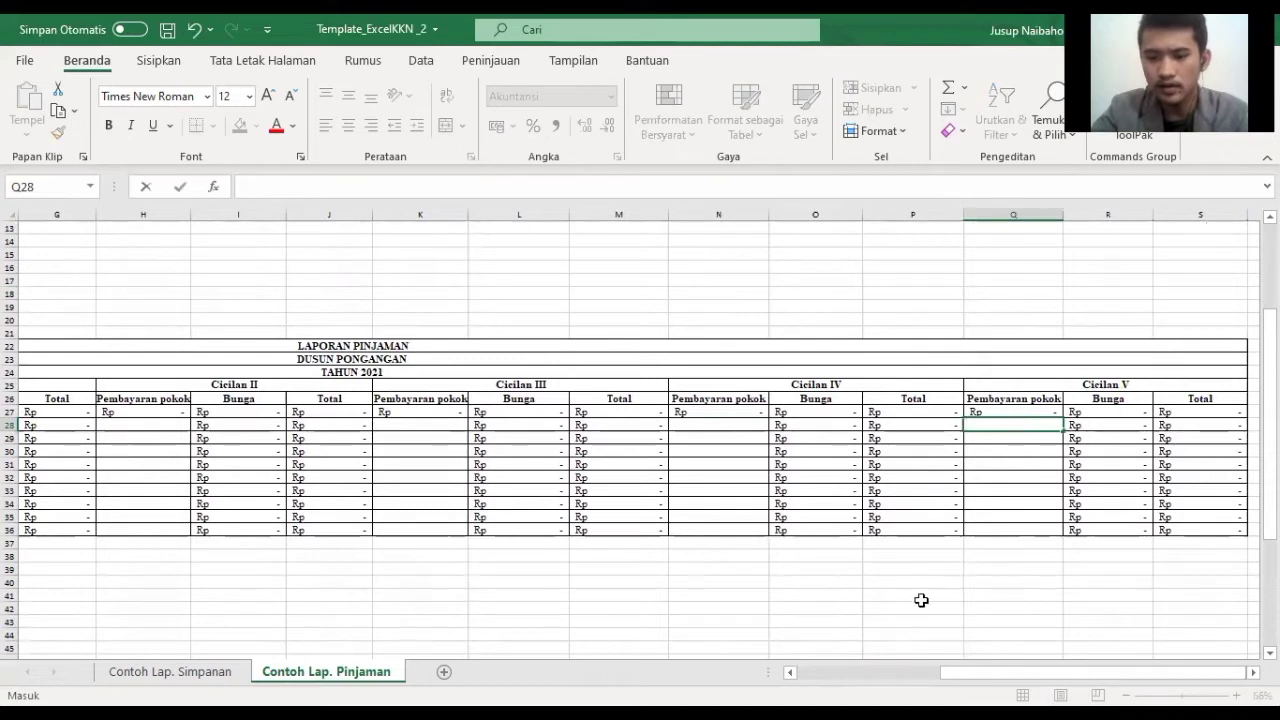
pyautogui.click(921, 600)
# Step: Clear the Cicilan I and Cicilan II Pembayaran pokok formulas in E27 and H27, row 1 of the lower loan table
pyautogui.scroll(4, 921, 600)
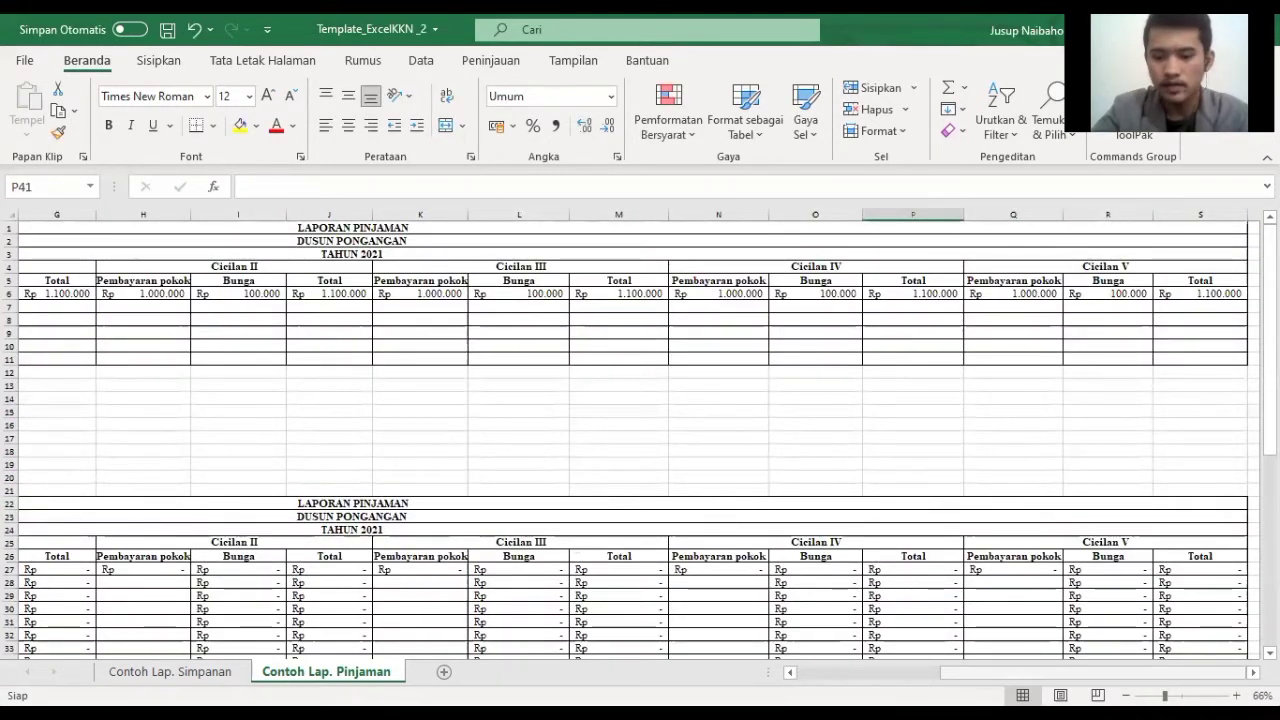
pyautogui.moveTo(1001, 673); pyautogui.dragTo(857, 673)
pyautogui.click(98, 413)
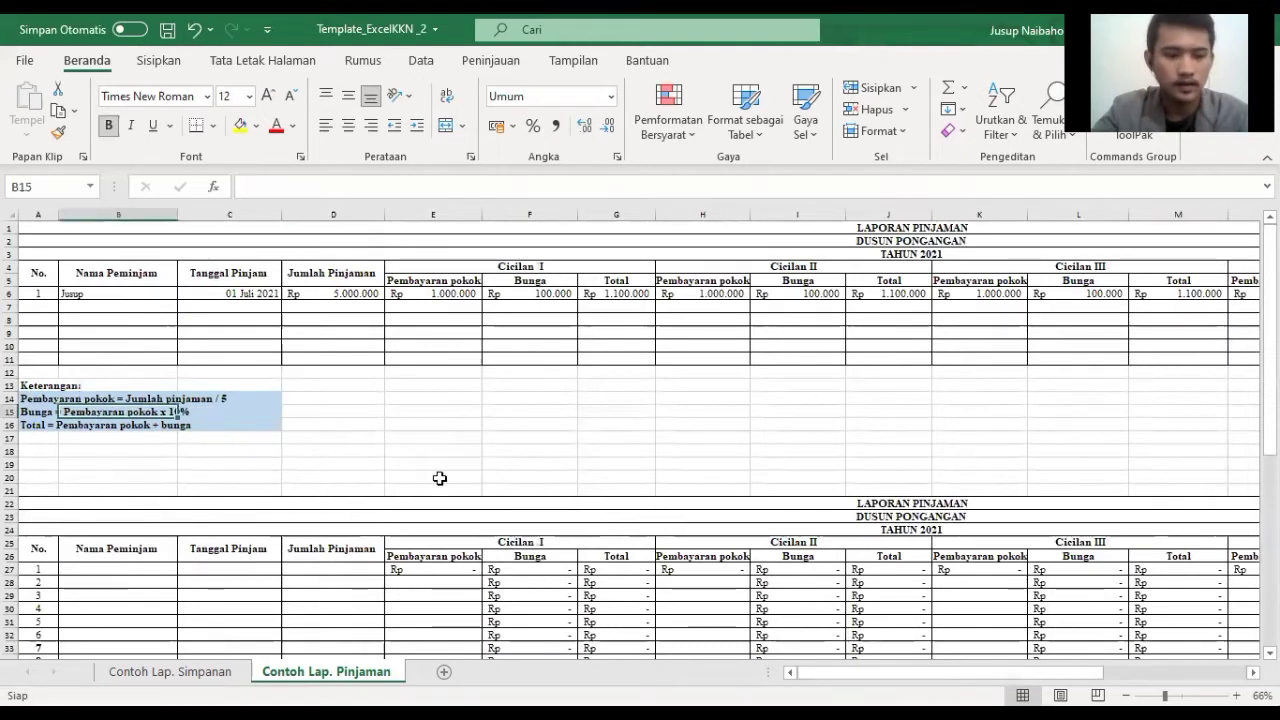
pyautogui.scroll(-2, 474, 477)
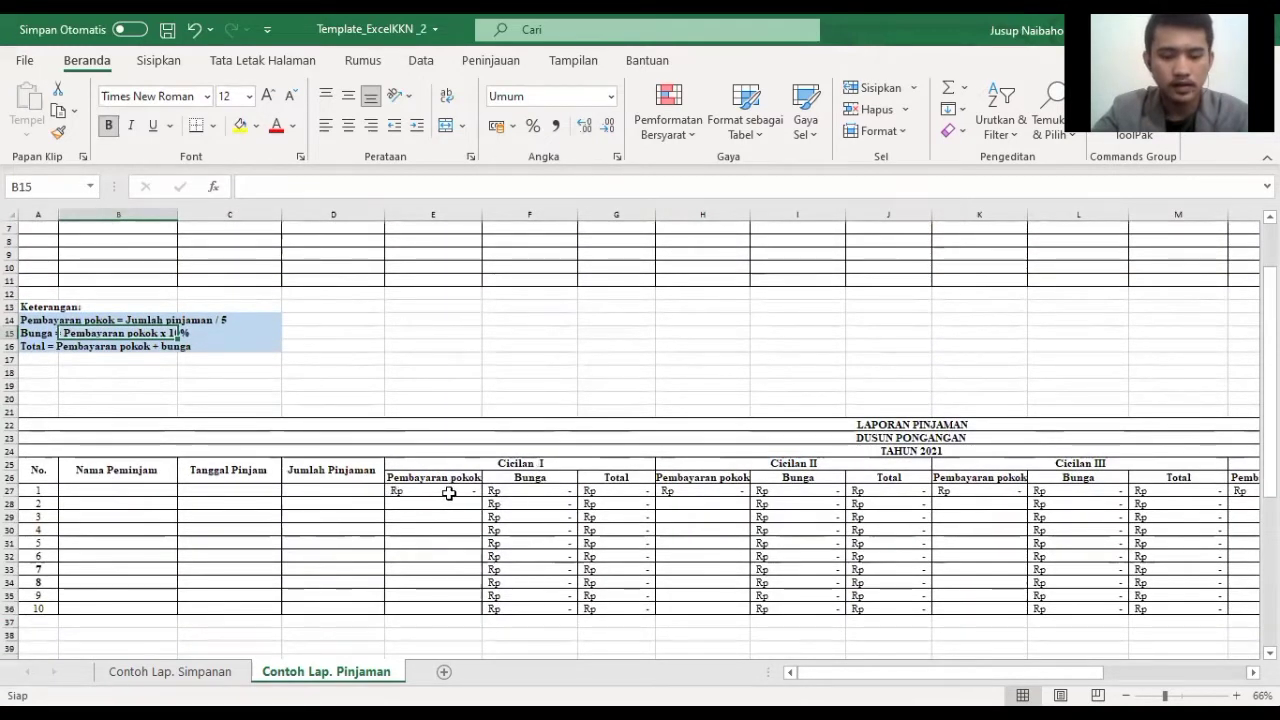
pyautogui.click(451, 492)
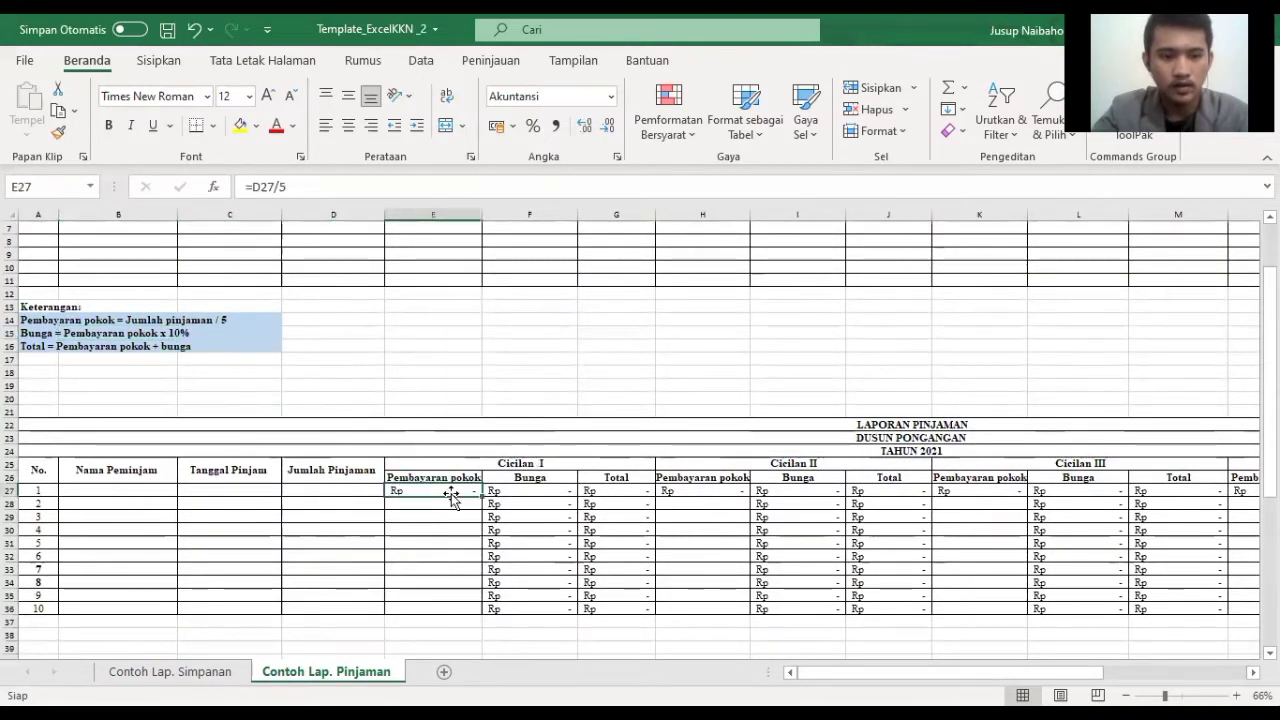
pyautogui.press('BackSpace')
pyautogui.press('Return')
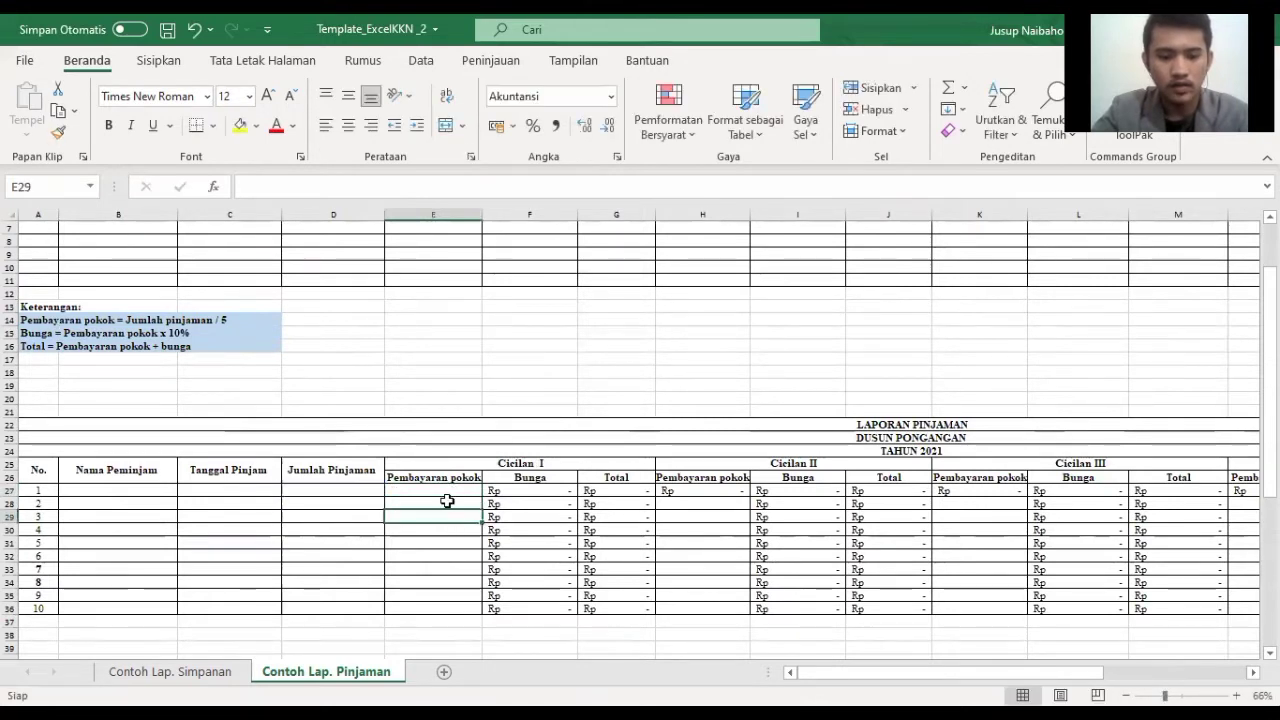
pyautogui.press('Up')
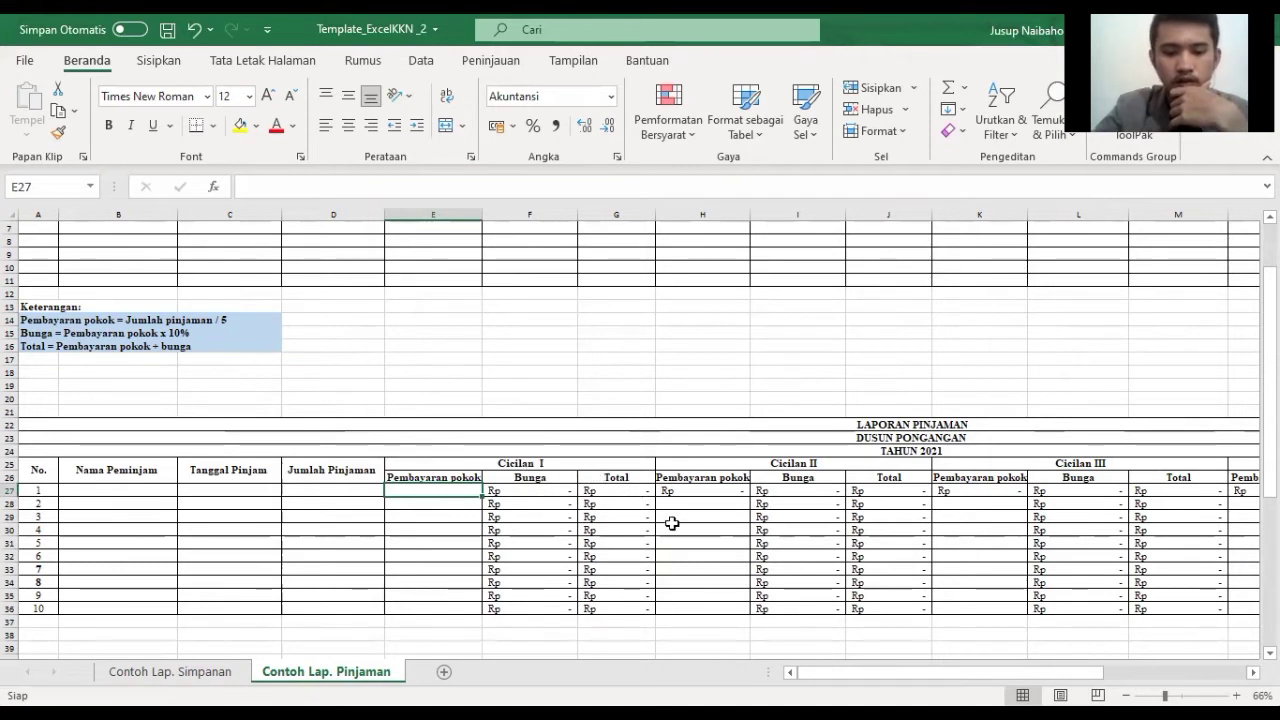
pyautogui.click(718, 491)
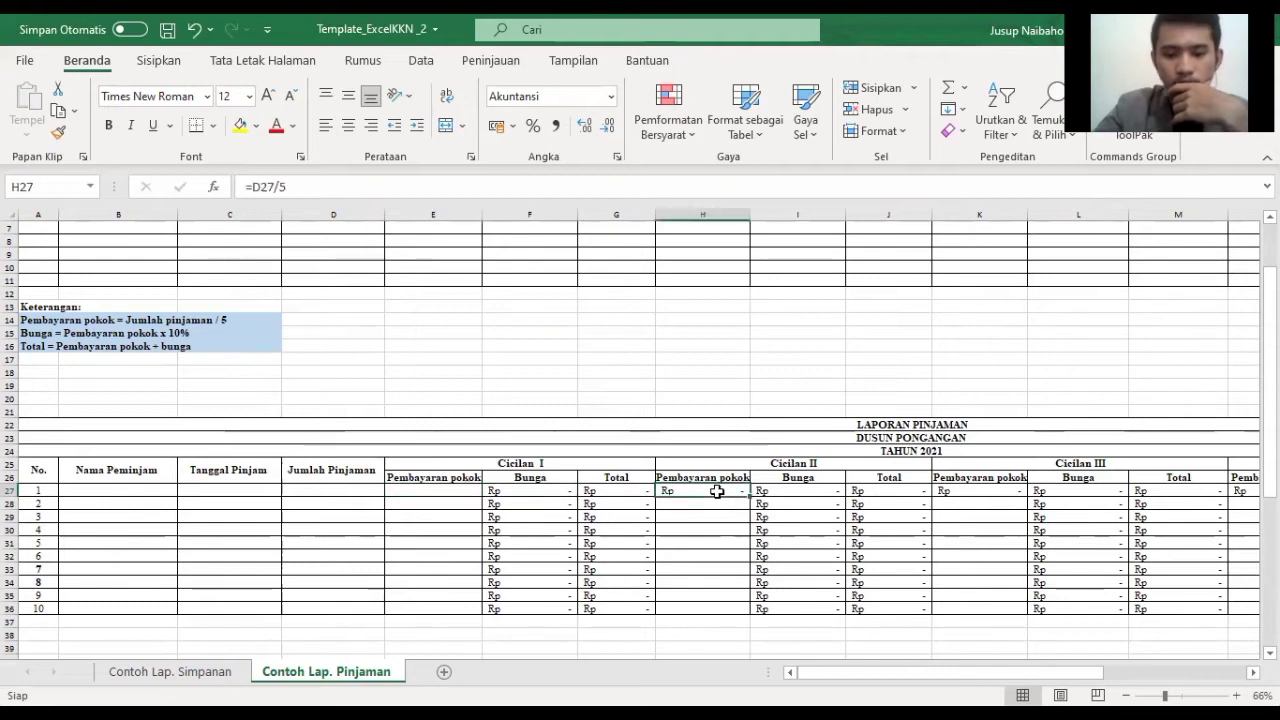
pyautogui.press('BackSpace')
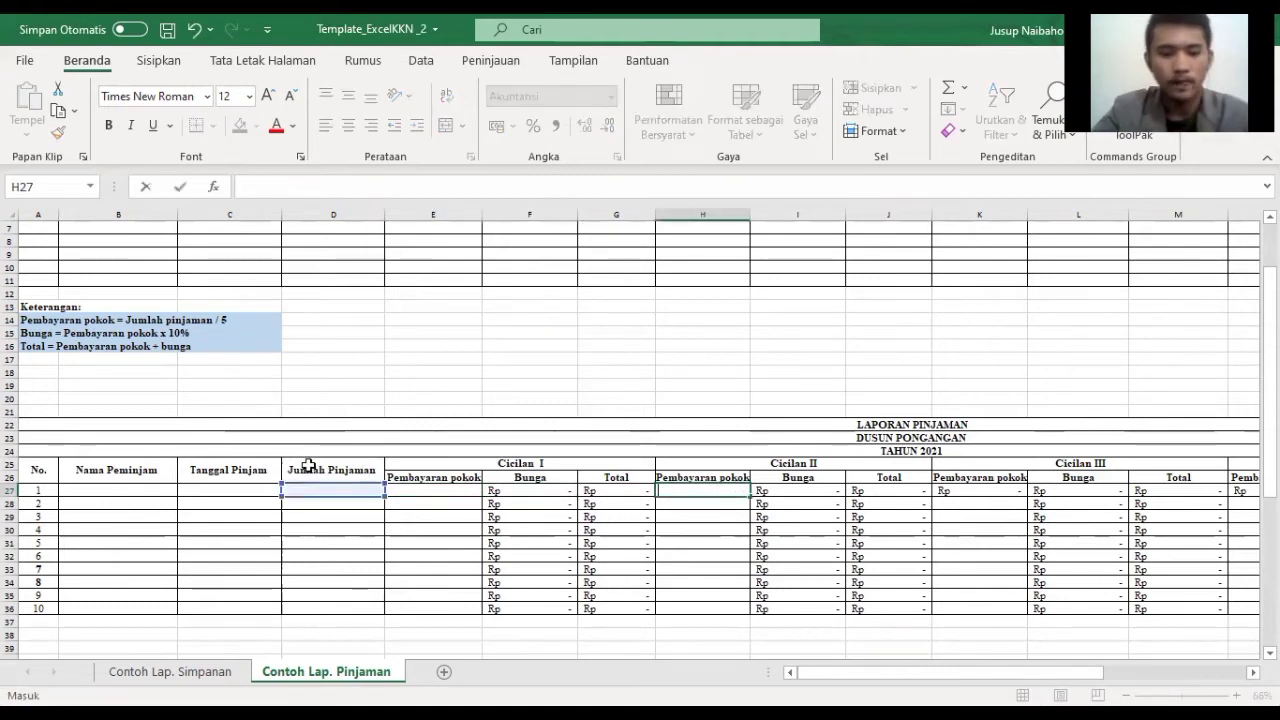
pyautogui.click(258, 486)
# Step: Enter the borrower's name under Nama Peminjam in B27, row 1 of the lower loan table
pyautogui.scroll(-2, 389, 366)
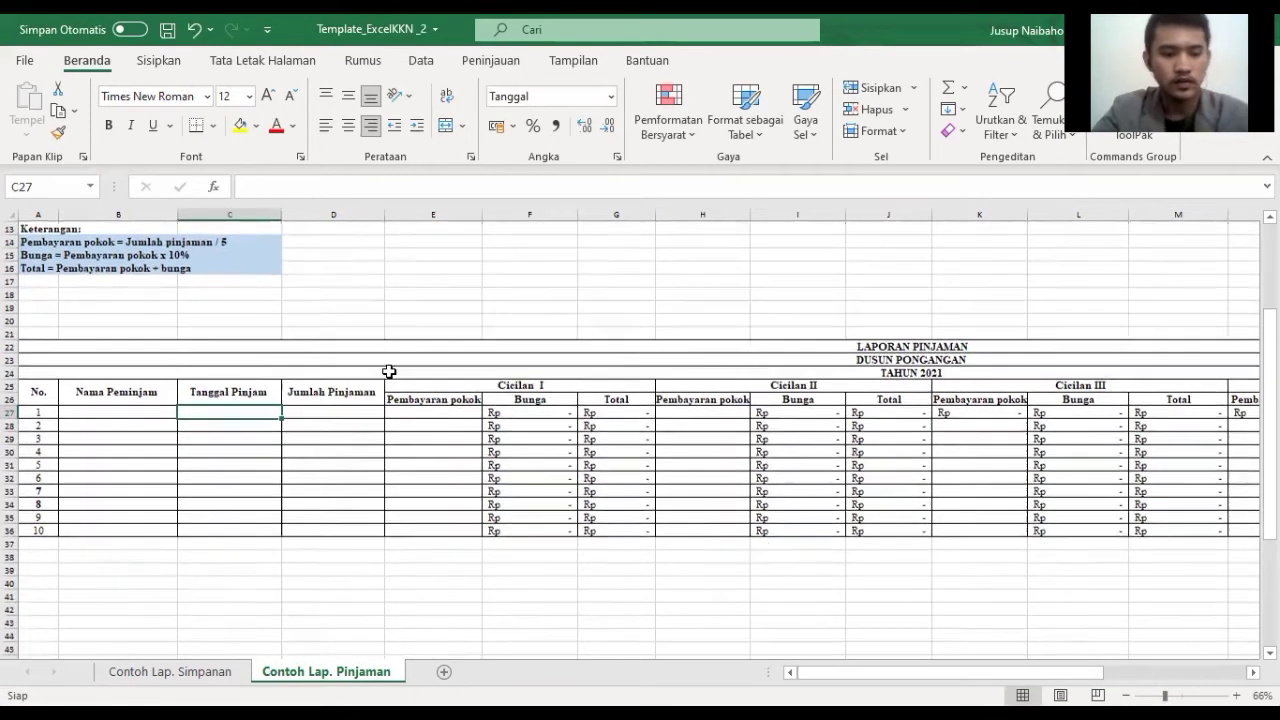
pyautogui.click(150, 411)
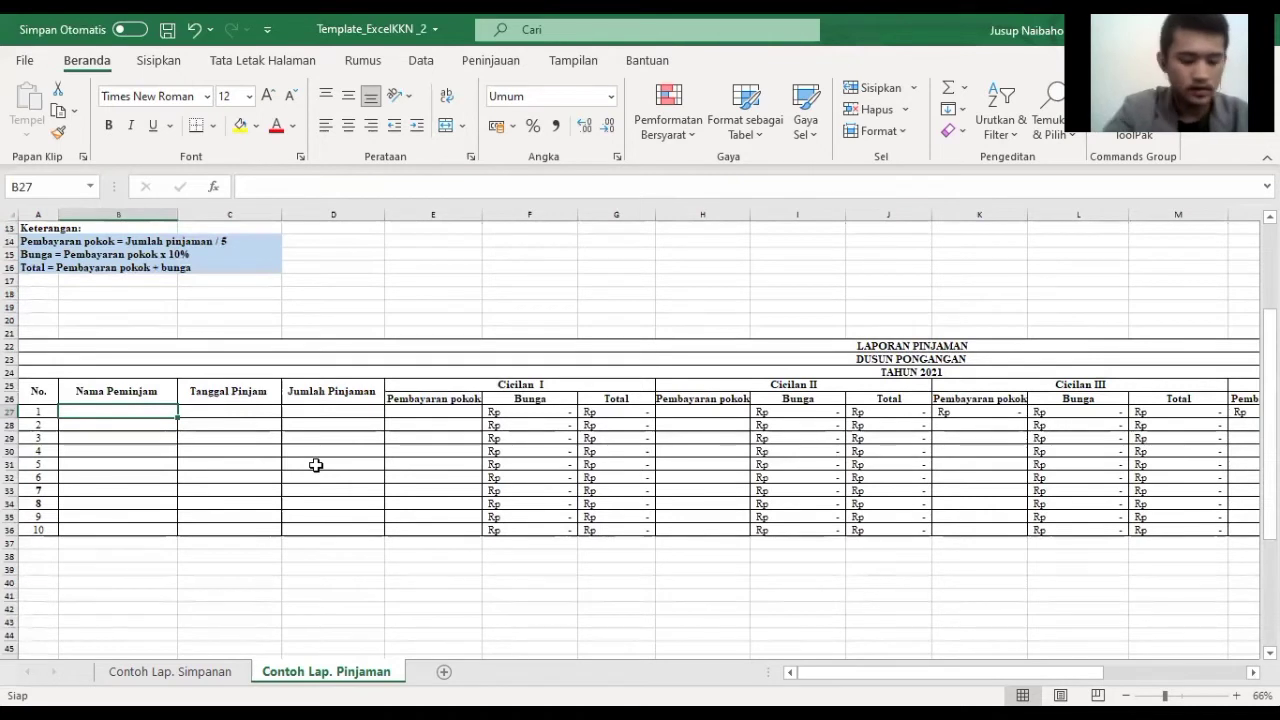
pyautogui.write('Jusup')
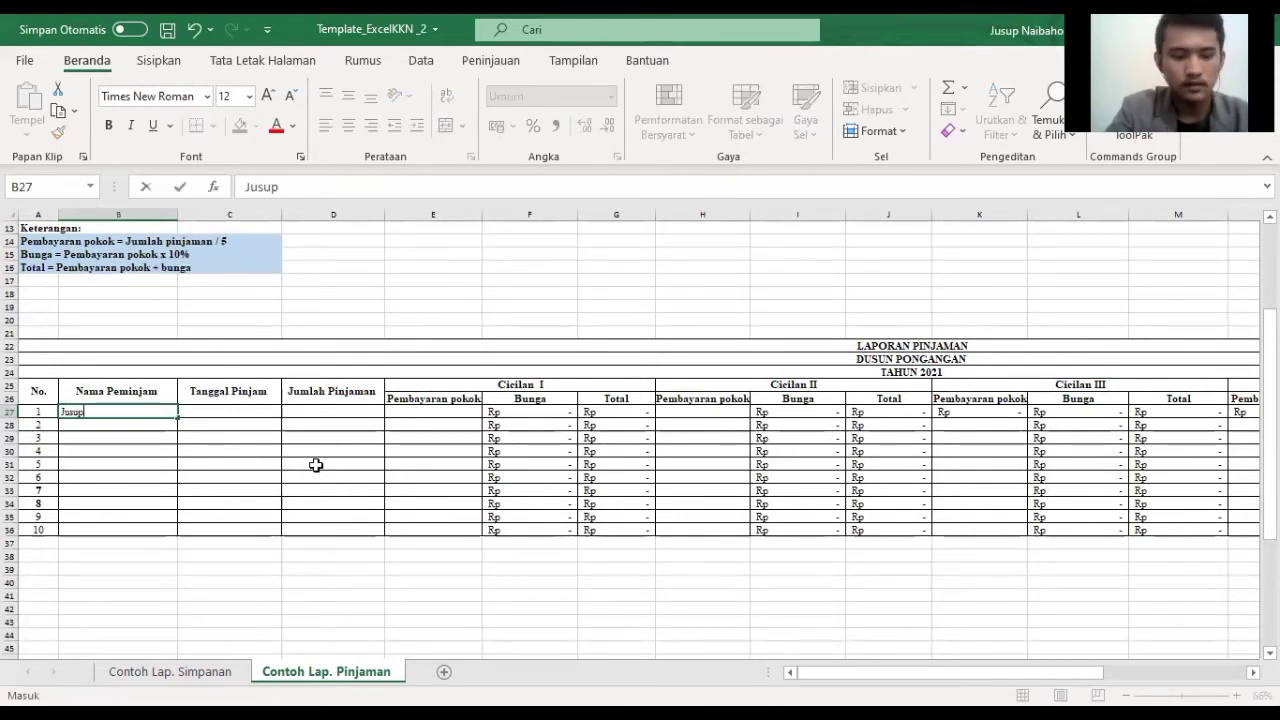
pyautogui.press('Tab')
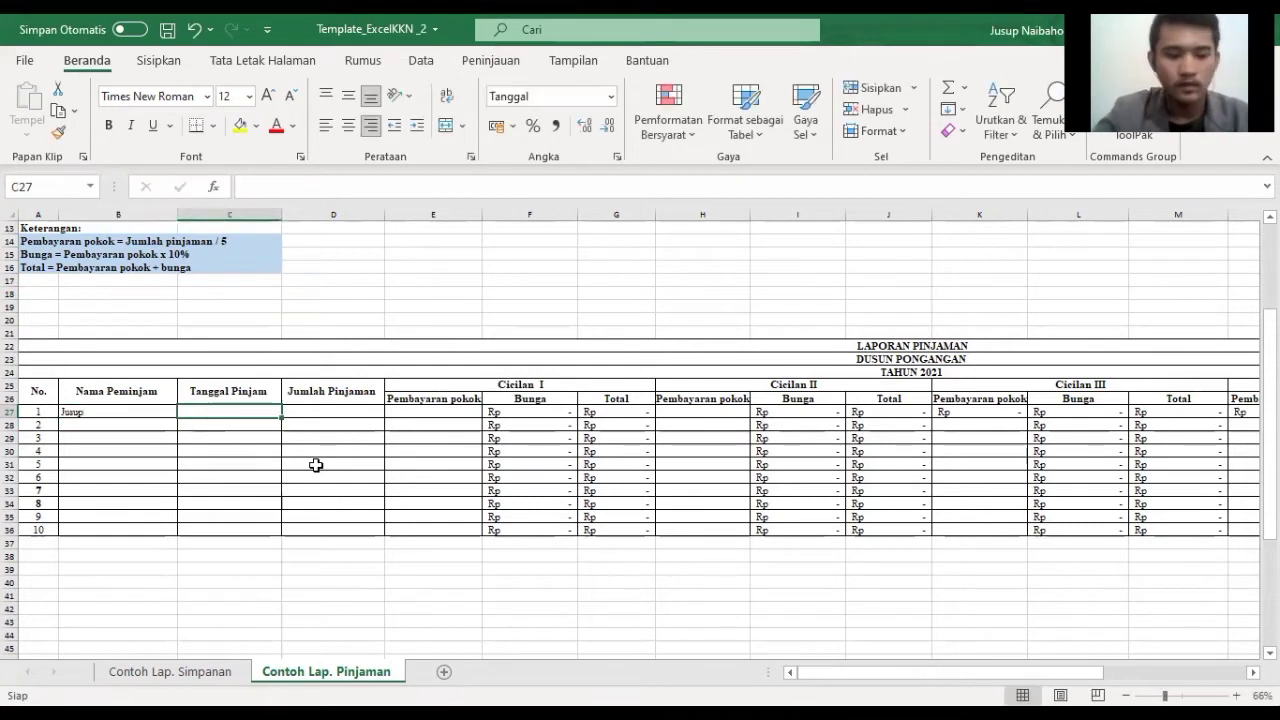
# Step: Set the first borrower's Tanggal Pinjam in C27 of the lower loan table to 1 Juli 2021
pyautogui.scroll(2, 316, 465)
pyautogui.scroll(-1, 316, 465)
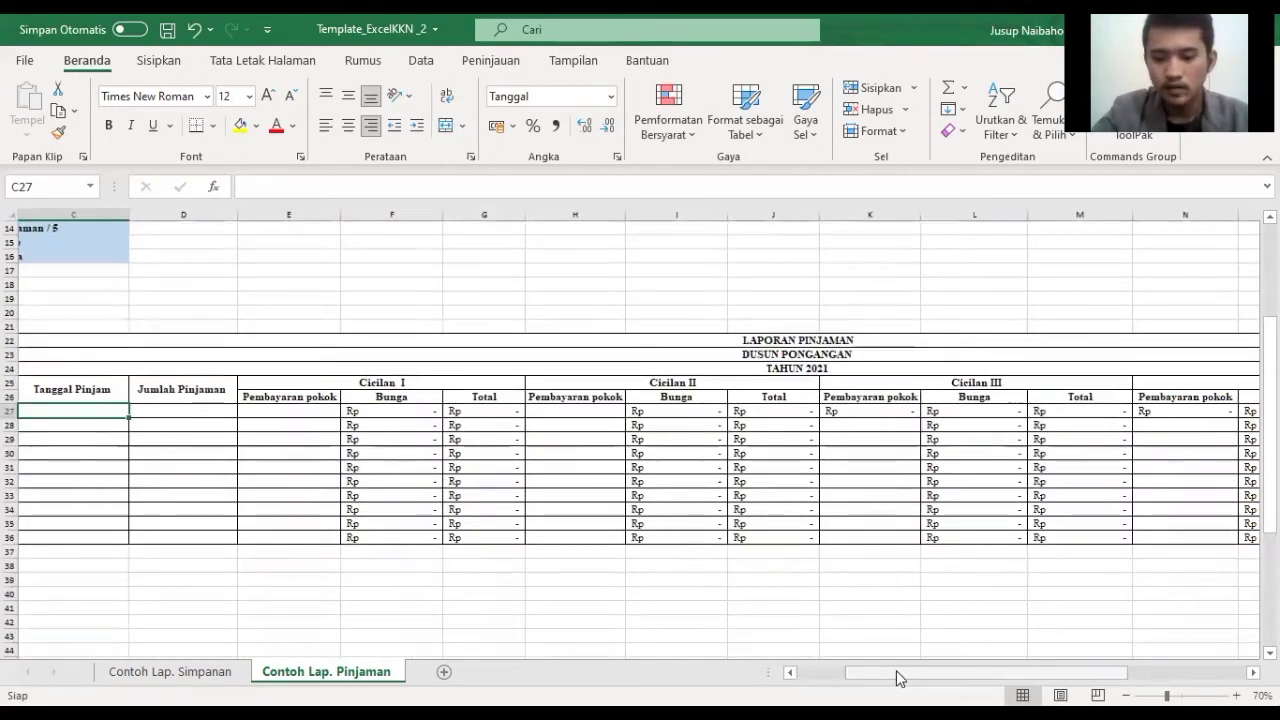
pyautogui.moveTo(896, 674); pyautogui.dragTo(846, 674)
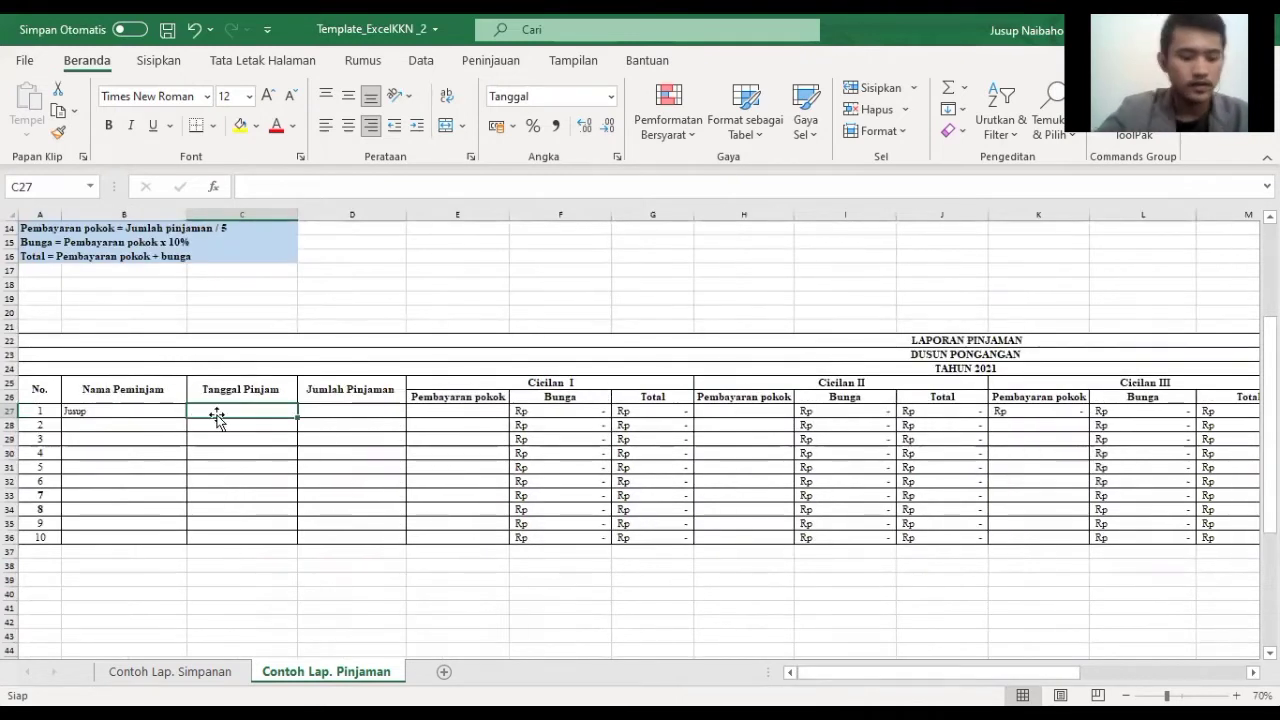
pyautogui.write('1 Juli')
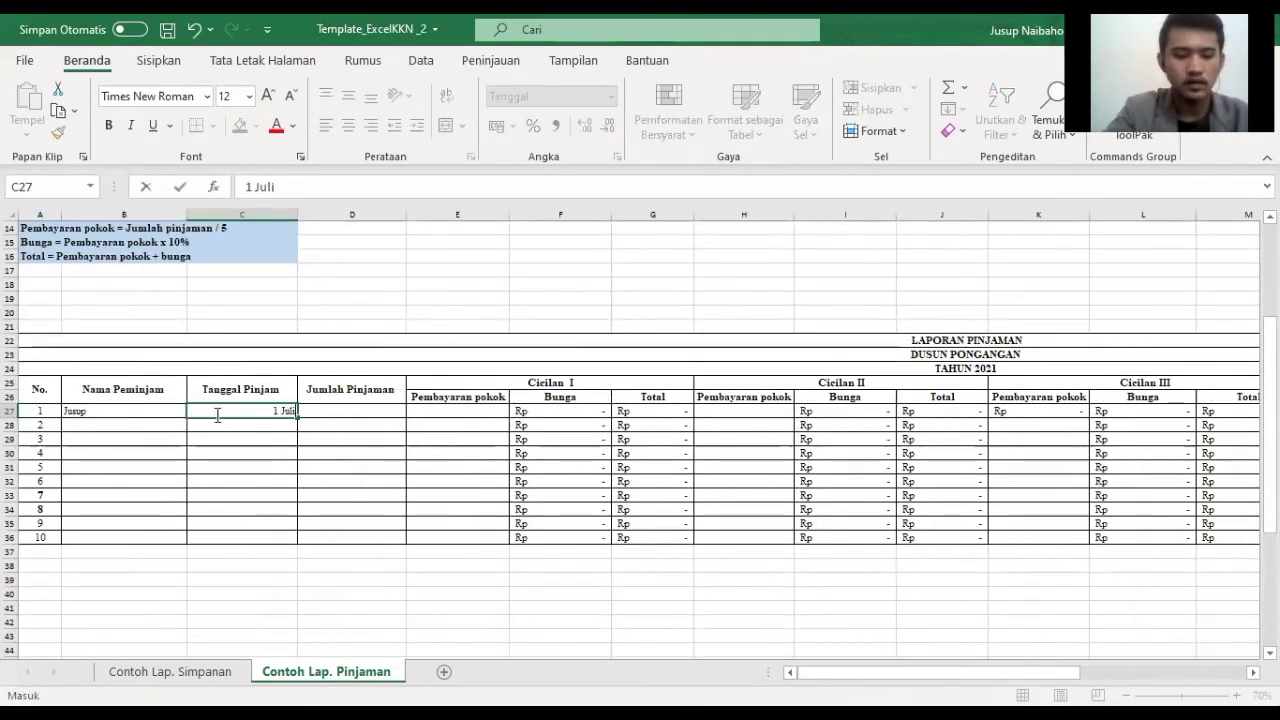
pyautogui.write(' 2021')
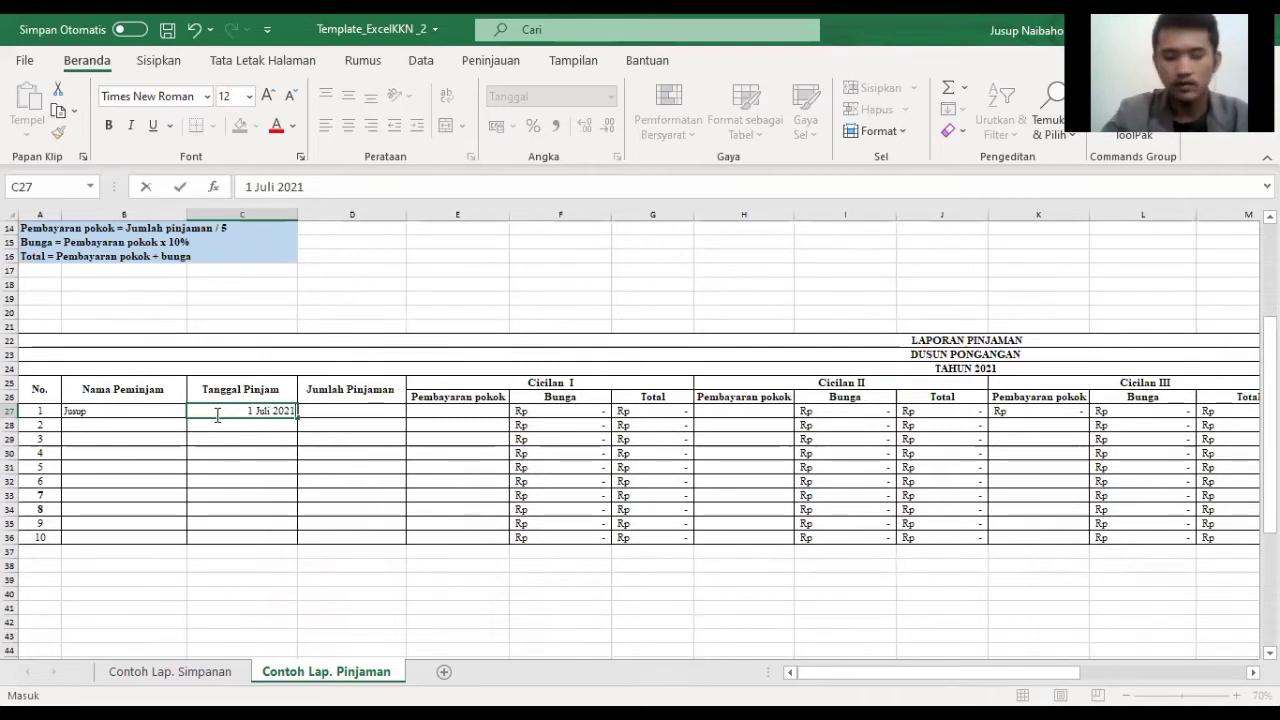
pyautogui.press('Tab')
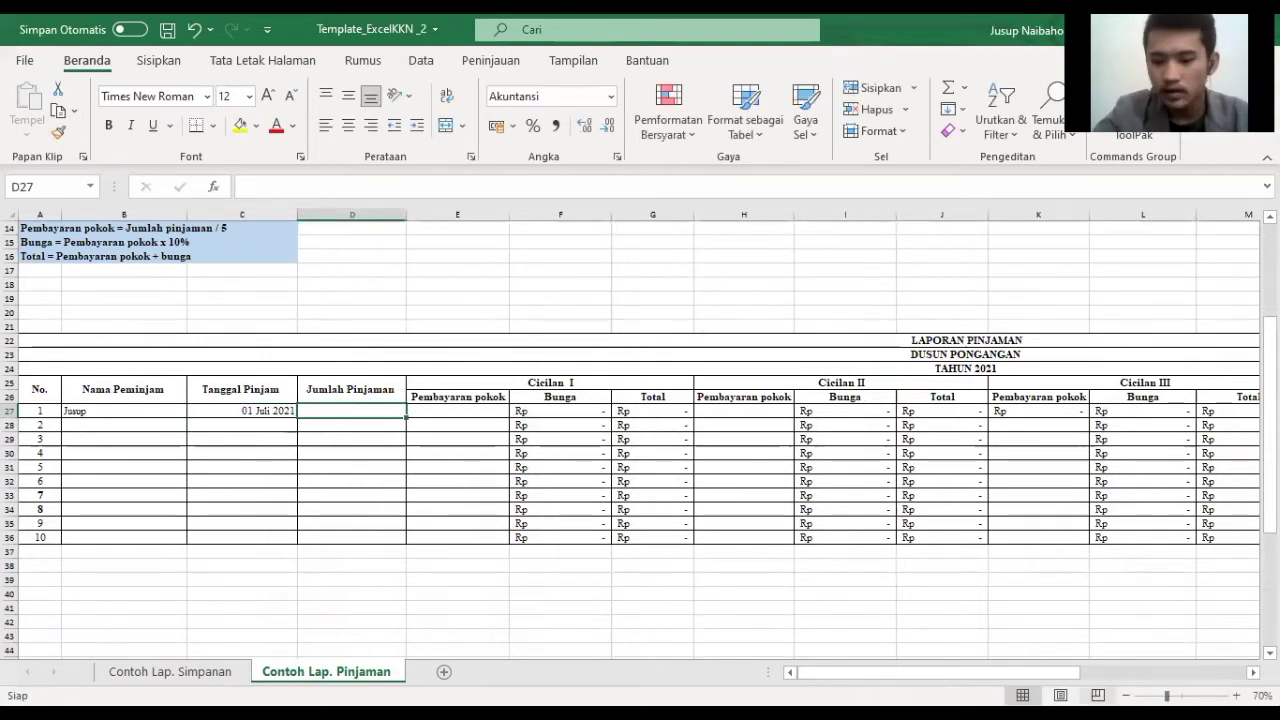
# Step: Set the first borrower's Jumlah Pinjaman in D27 of the lower loan table to 10000000
pyautogui.moveTo(1167, 696); pyautogui.dragTo(1168, 696)
pyautogui.scroll(1, 942, 611)
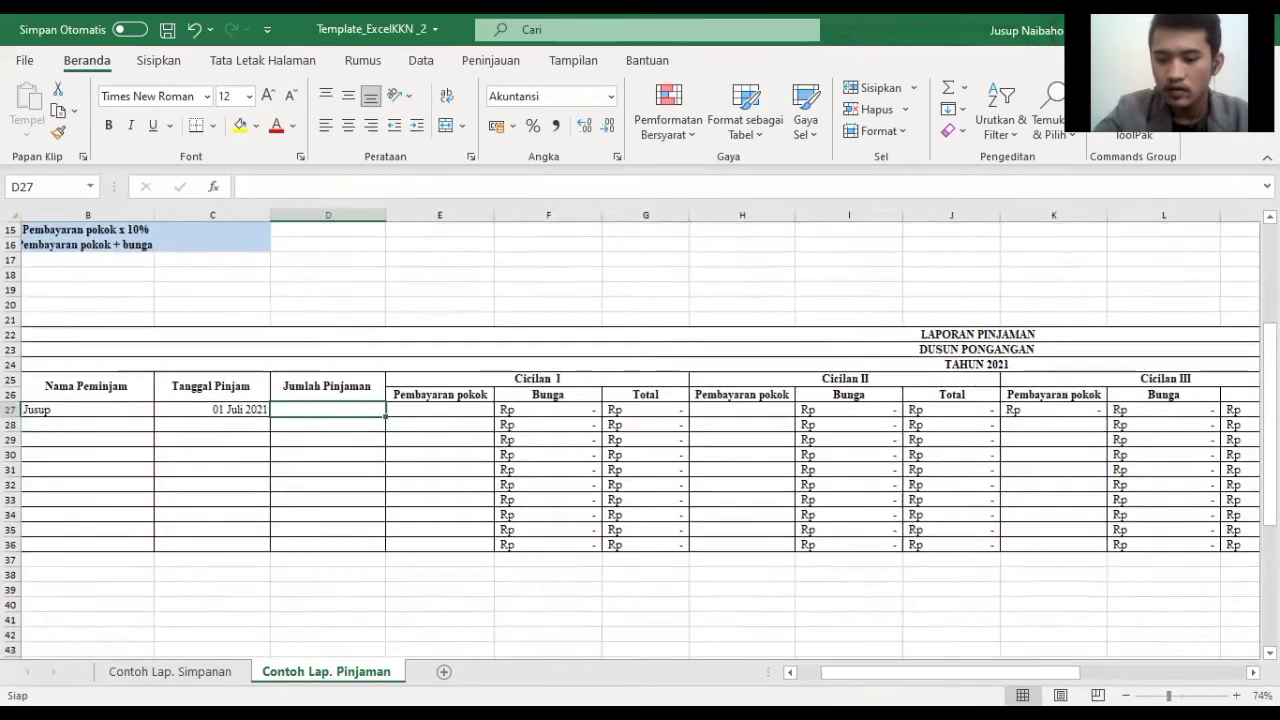
pyautogui.write('10')
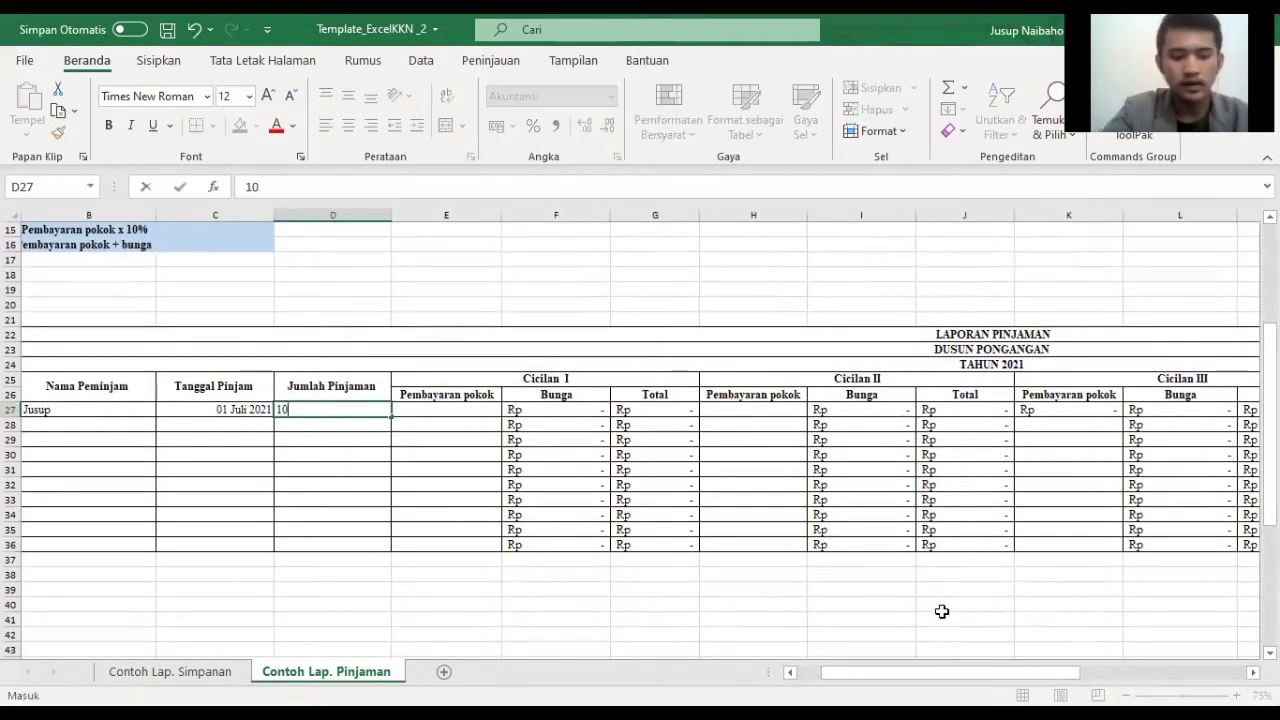
pyautogui.write('000000')
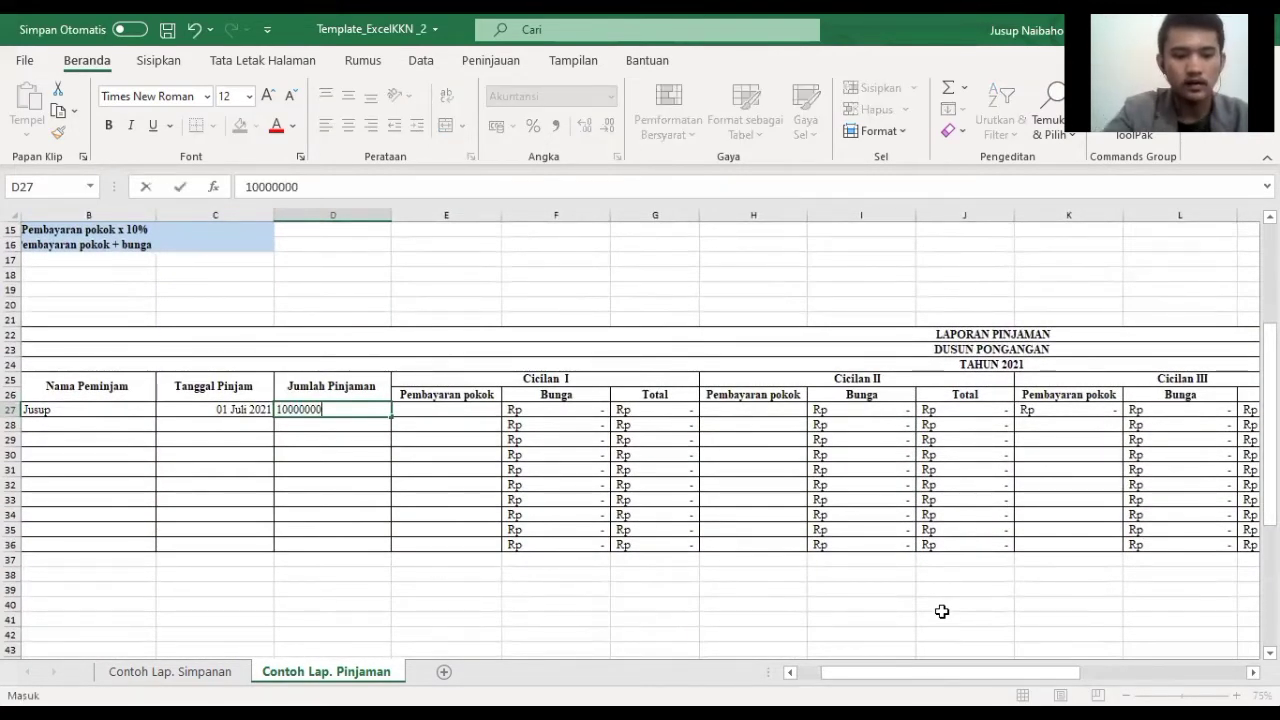
pyautogui.press('Return')
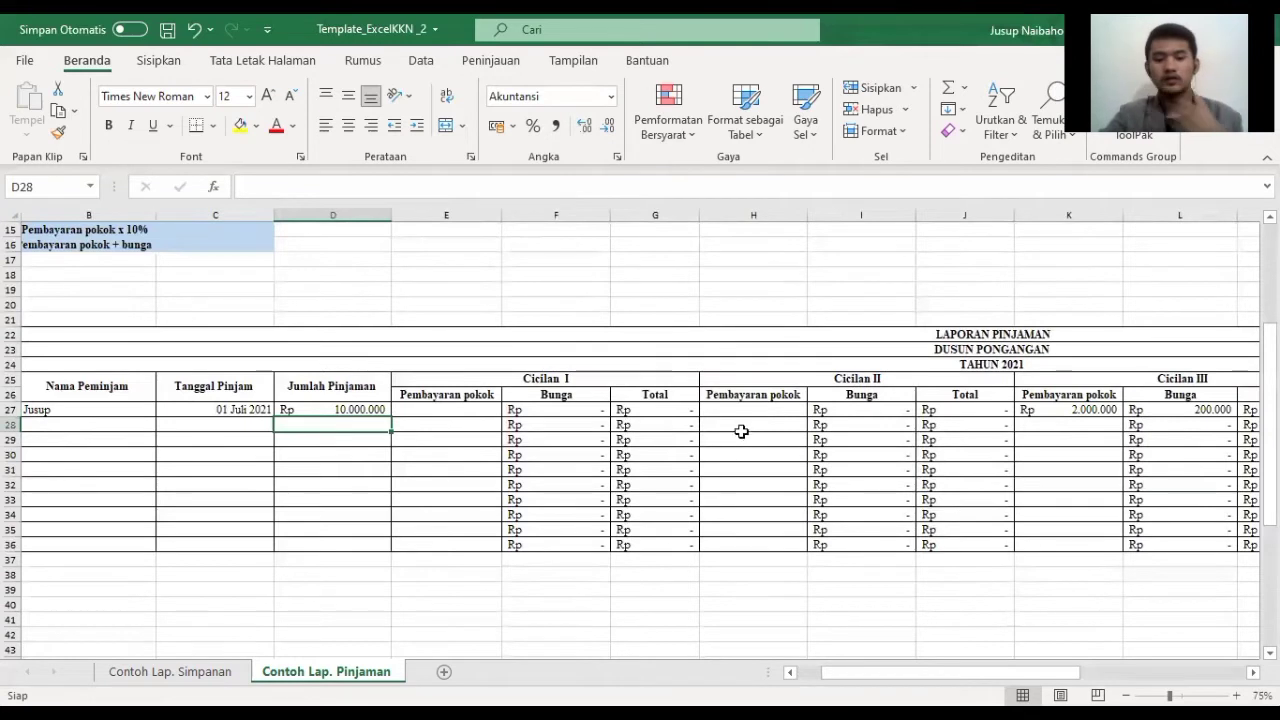
# Step: Examine row 1 of the lower loan table, checking Jumlah Pinjaman in D27 and the Pembayaran pokok cells E27 and H27
pyautogui.click(446, 411)
pyautogui.click(756, 400)
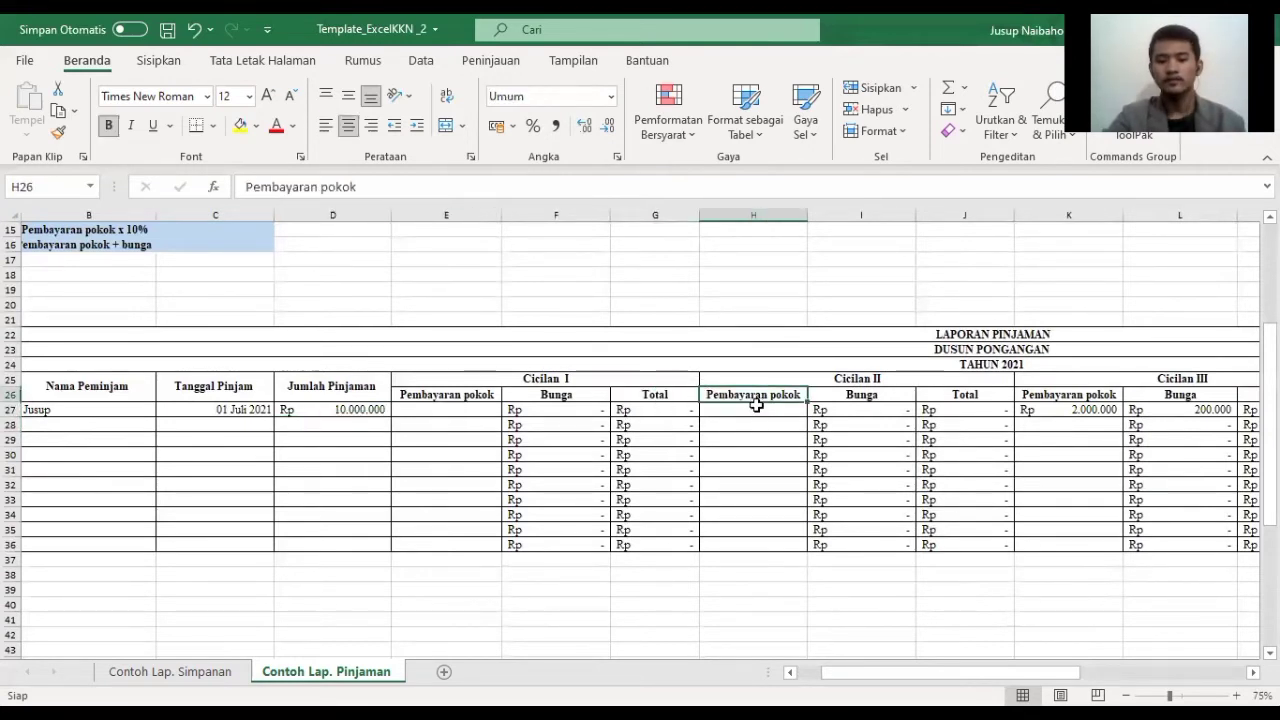
pyautogui.click(757, 410)
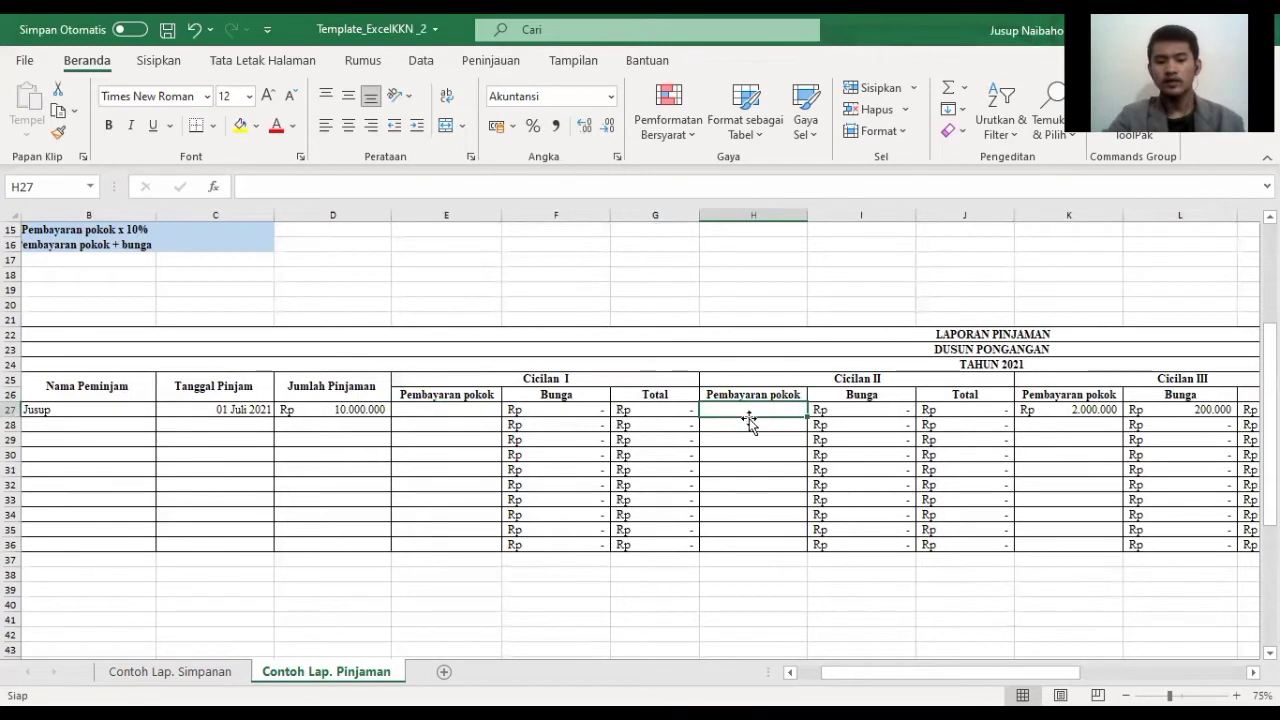
pyautogui.click(340, 409)
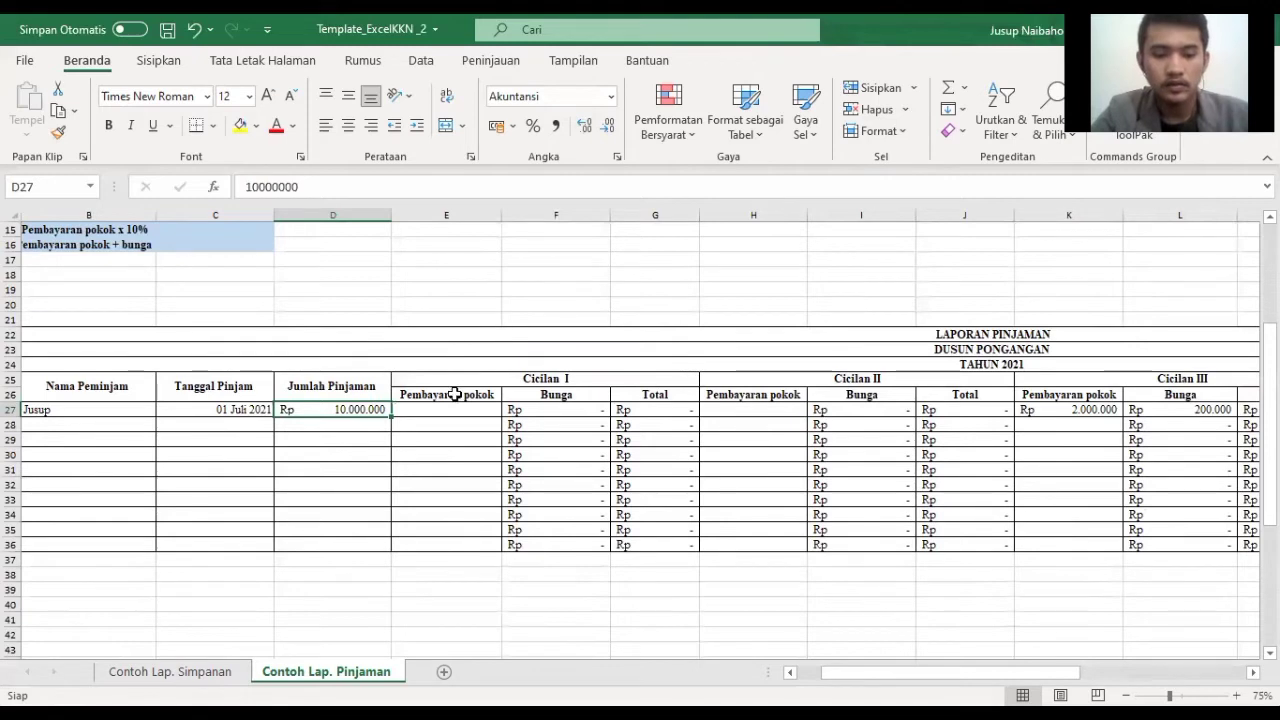
pyautogui.scroll(-2, 606, 423)
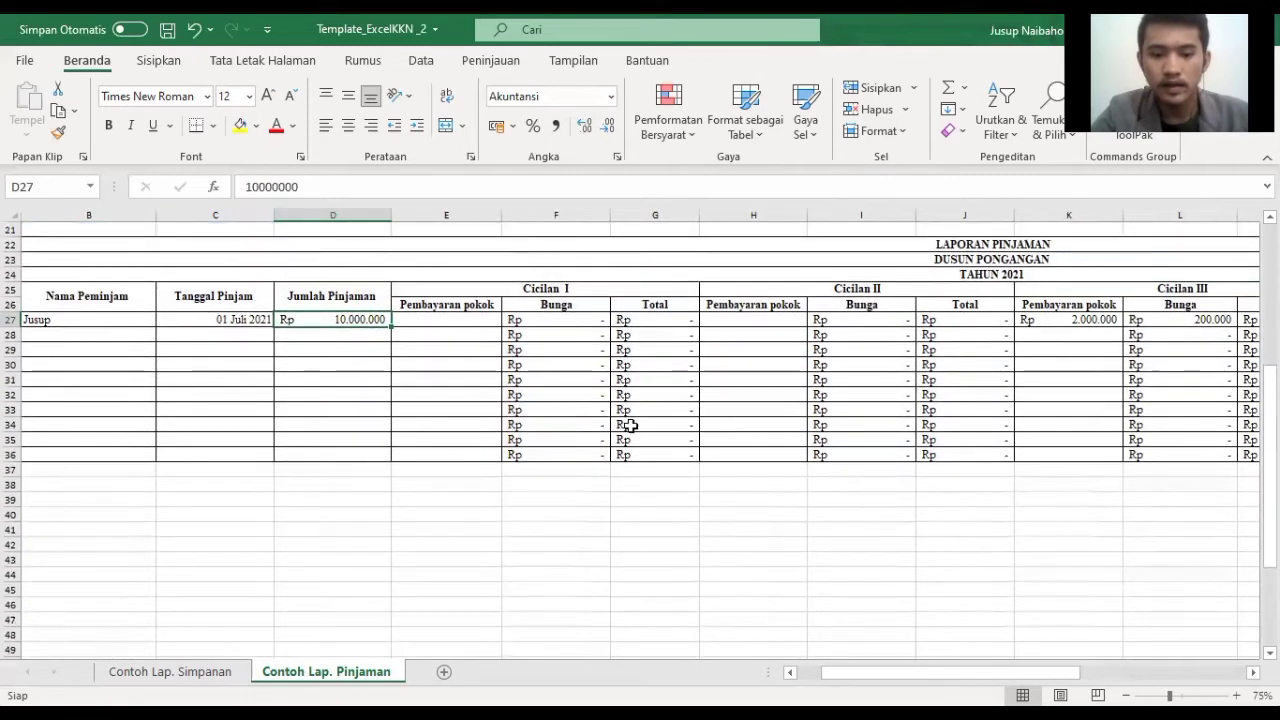
pyautogui.scroll(4, 651, 429)
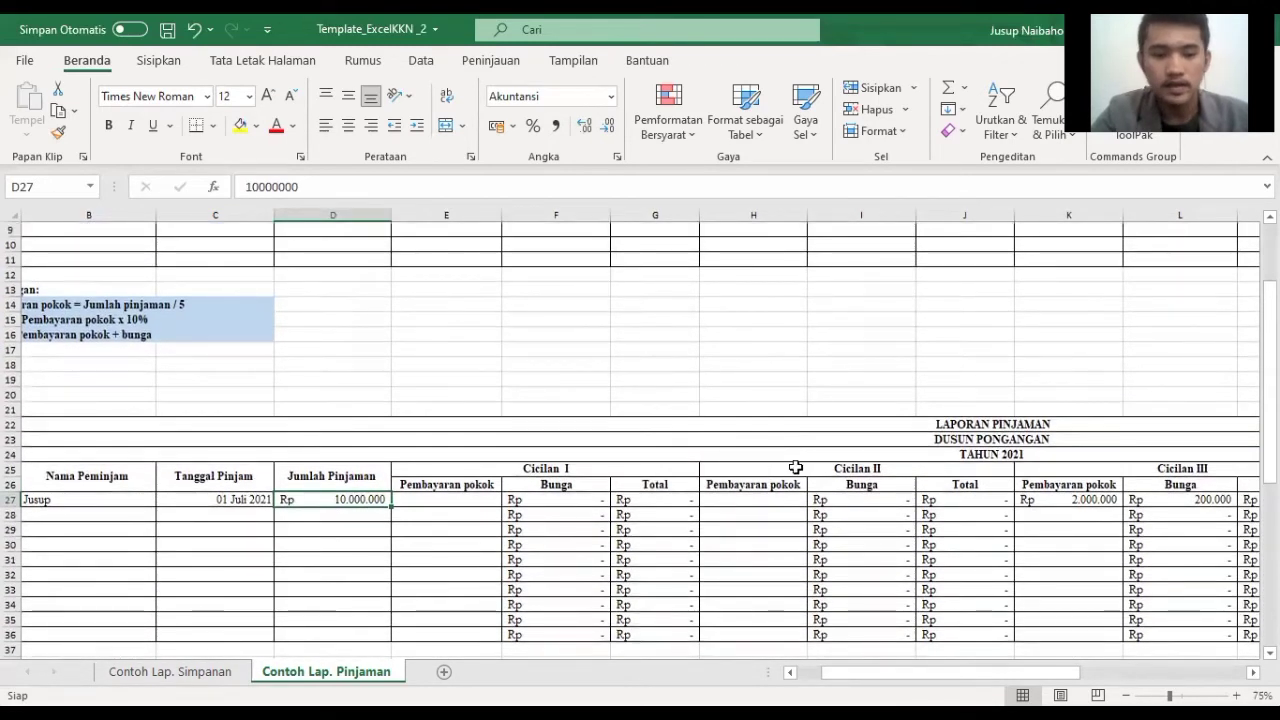
pyautogui.scroll(-4, 796, 467)
pyautogui.scroll(2, 794, 466)
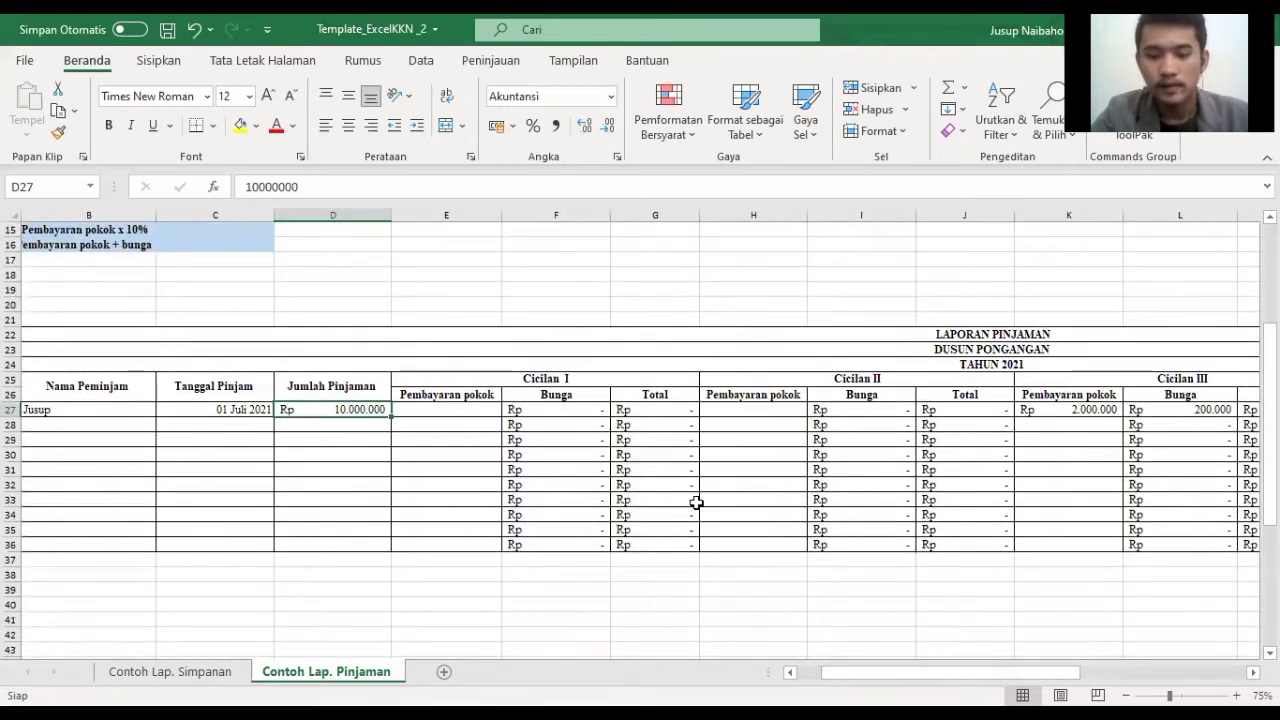
pyautogui.moveTo(842, 678); pyautogui.dragTo(818, 678)
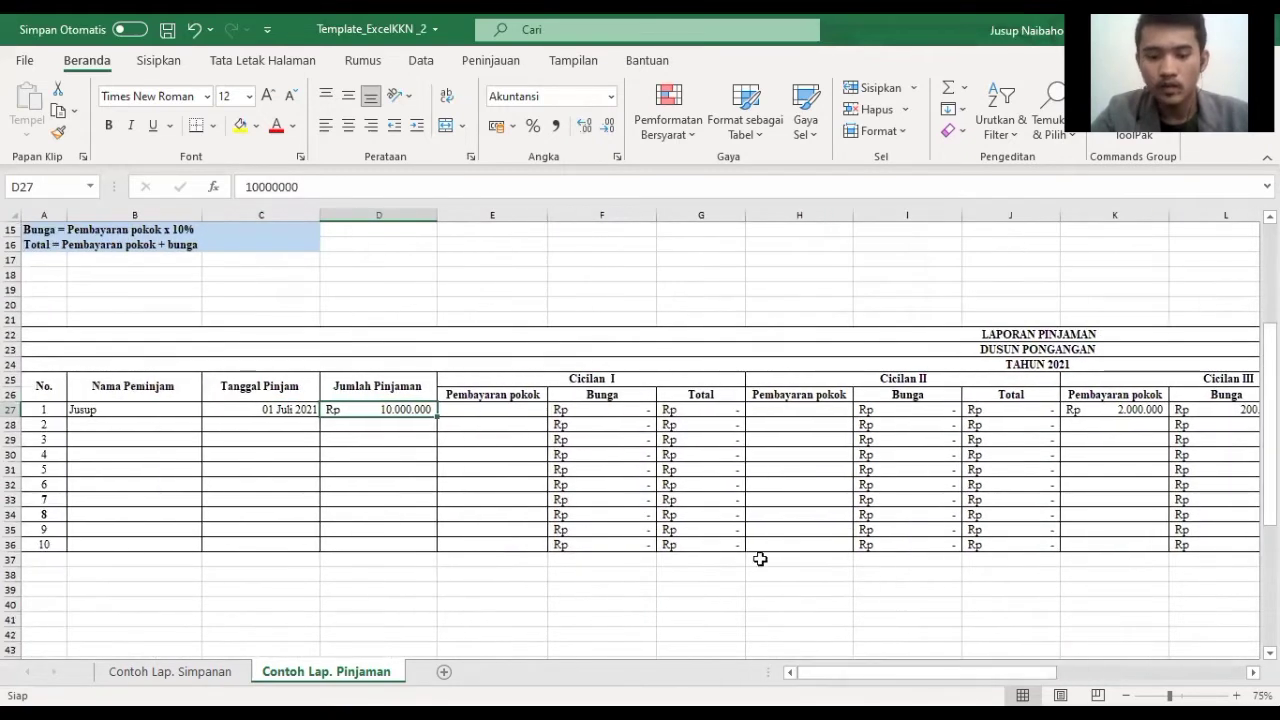
# Step: Calculate the first borrower's Cicilan I Pembayaran pokok in E27 with the formula =D27/5
pyautogui.click(506, 410)
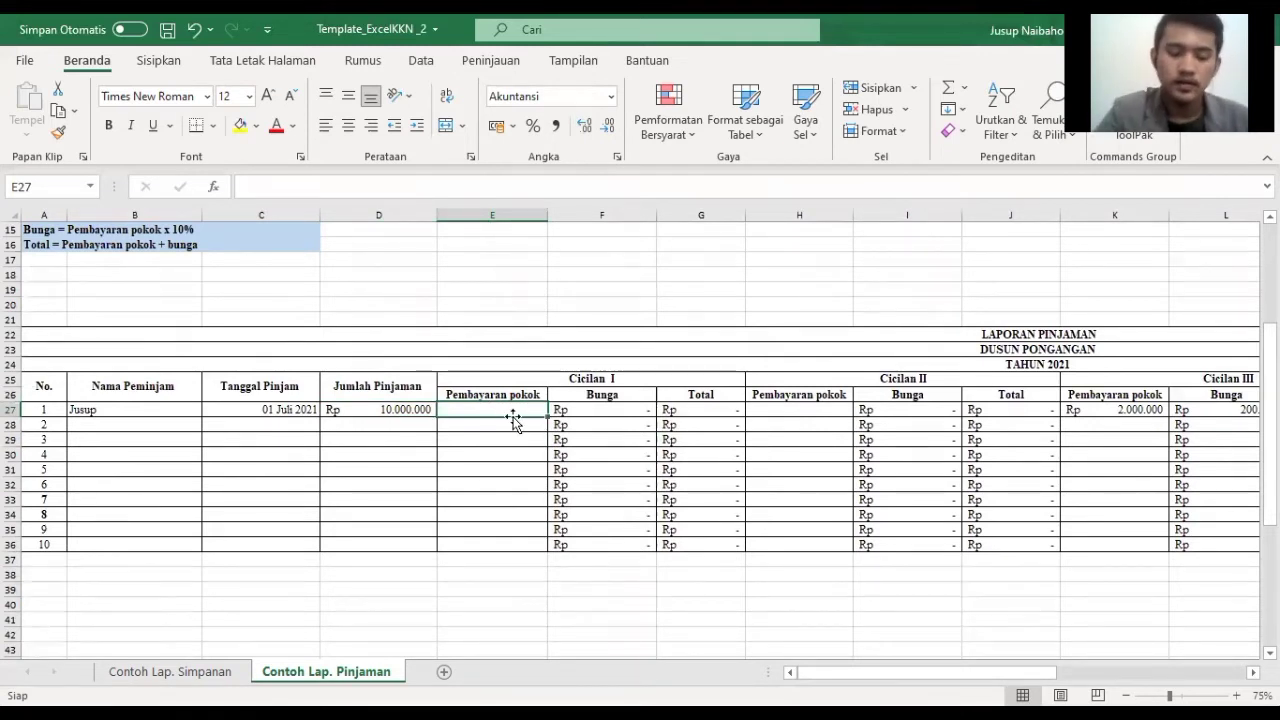
pyautogui.write('=')
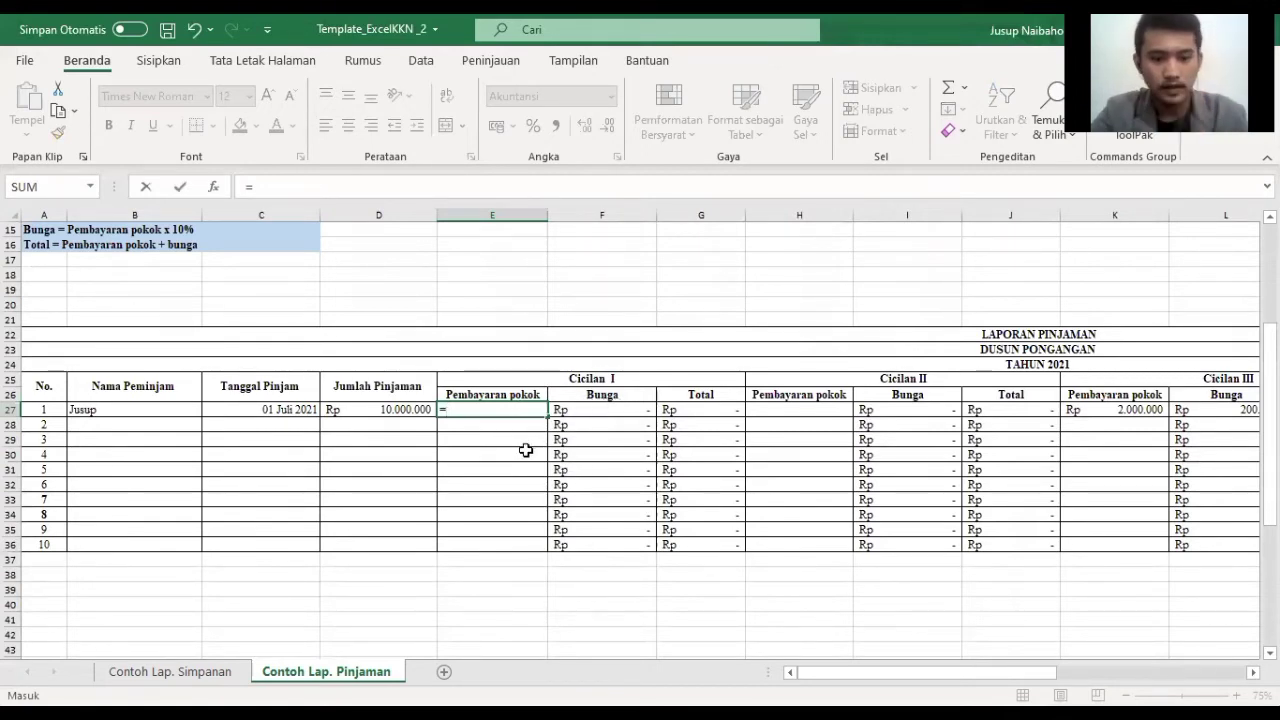
pyautogui.scroll(2, 525, 450)
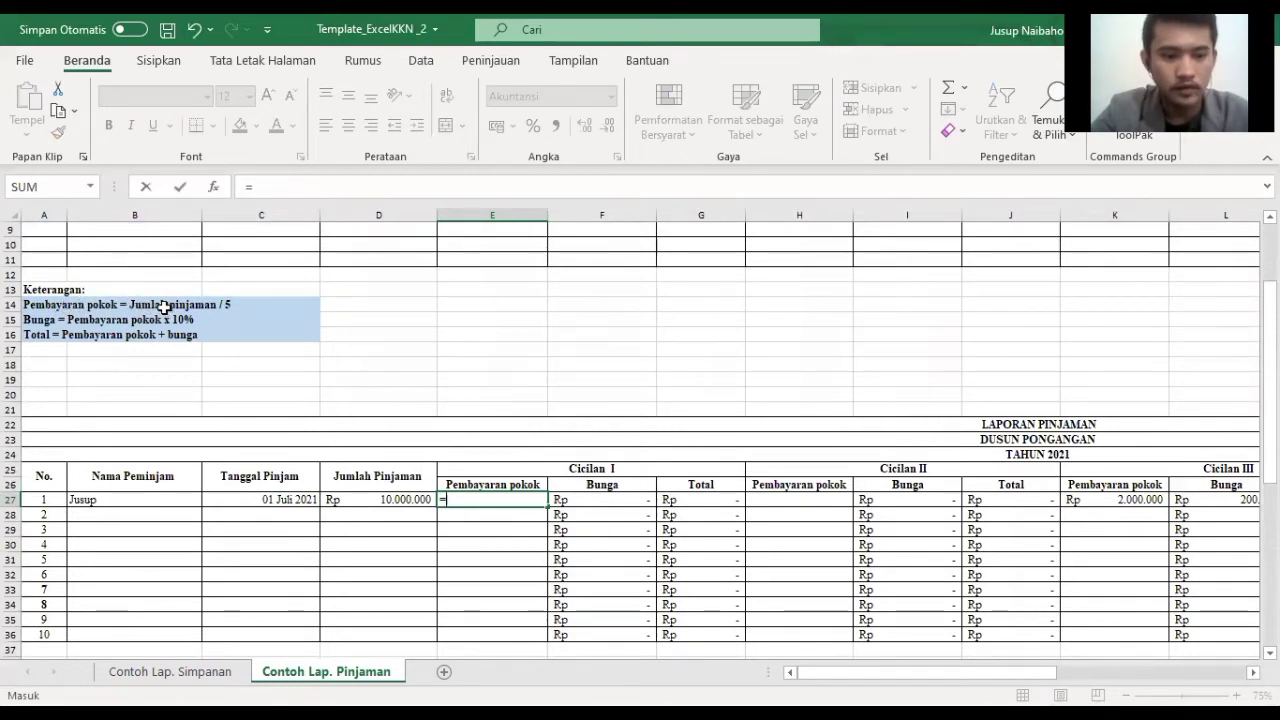
pyautogui.click(405, 501)
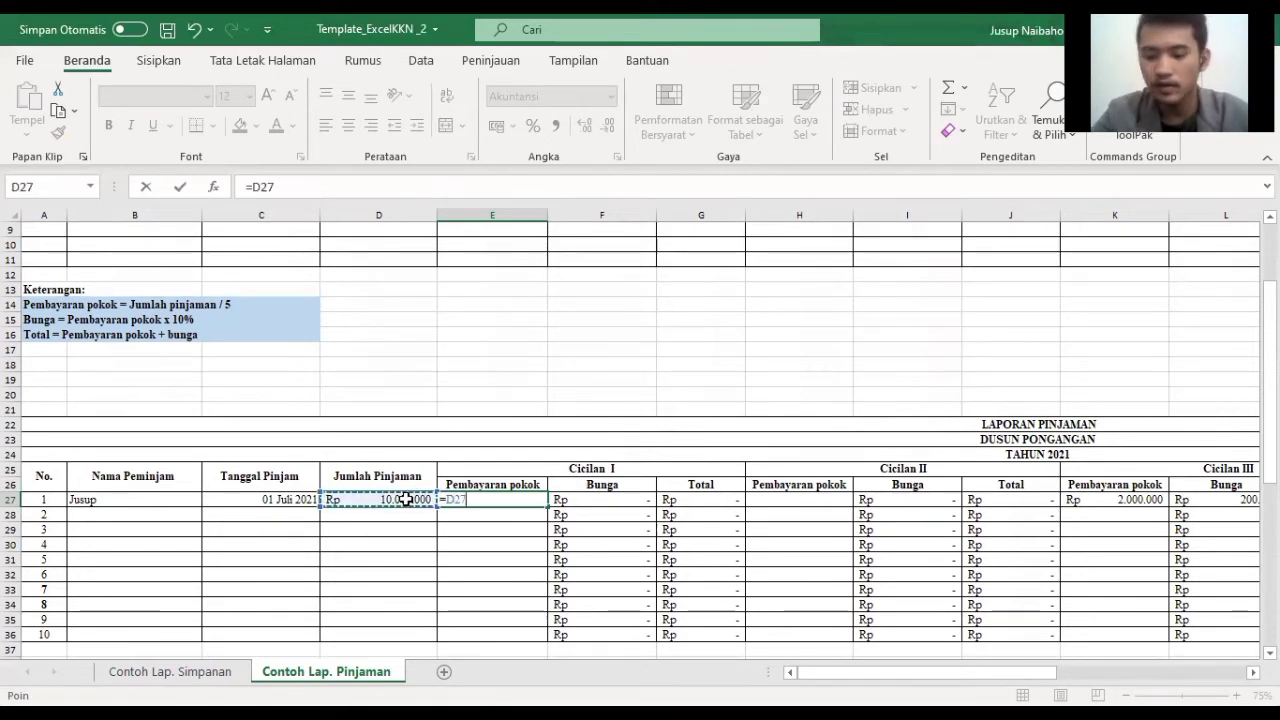
pyautogui.write('/5')
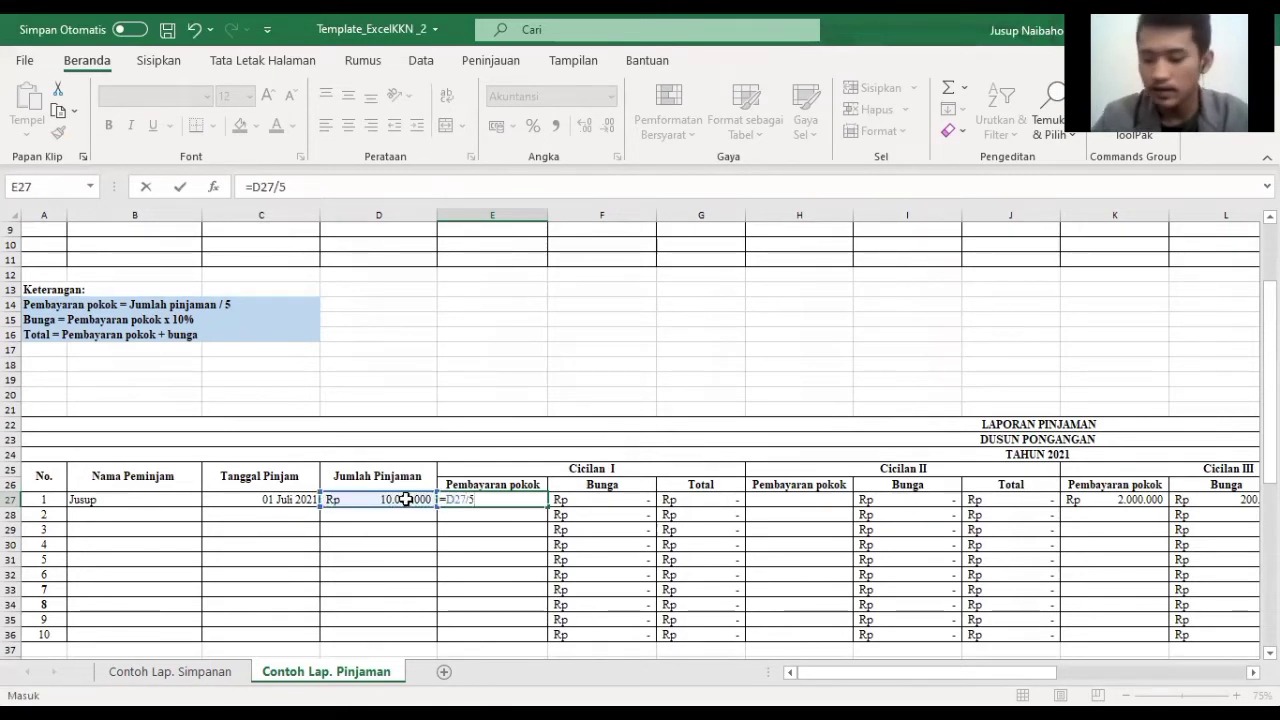
pyautogui.press('Return')
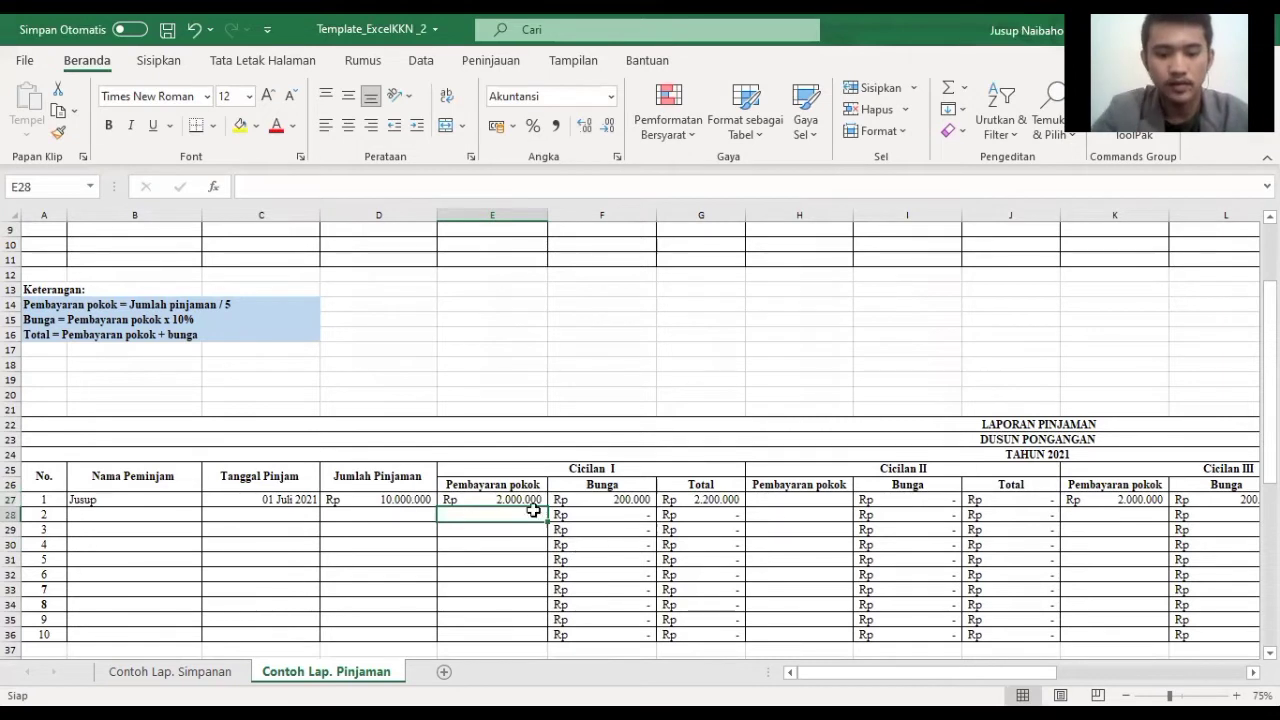
# Step: Examine the Cicilan I formulas in E27, F27 and G27, and the Cicilan II Pembayaran pokok cell H27 against Jumlah Pinjaman in D27
pyautogui.click(497, 498)
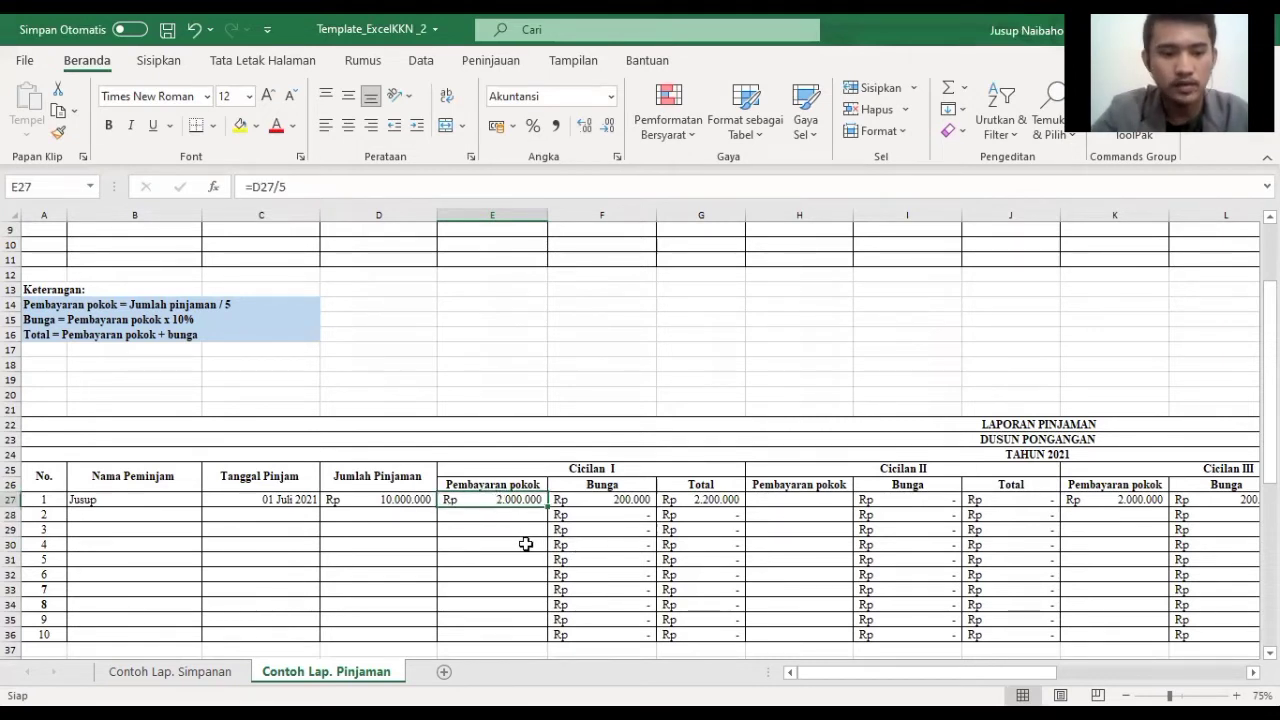
pyautogui.click(600, 499)
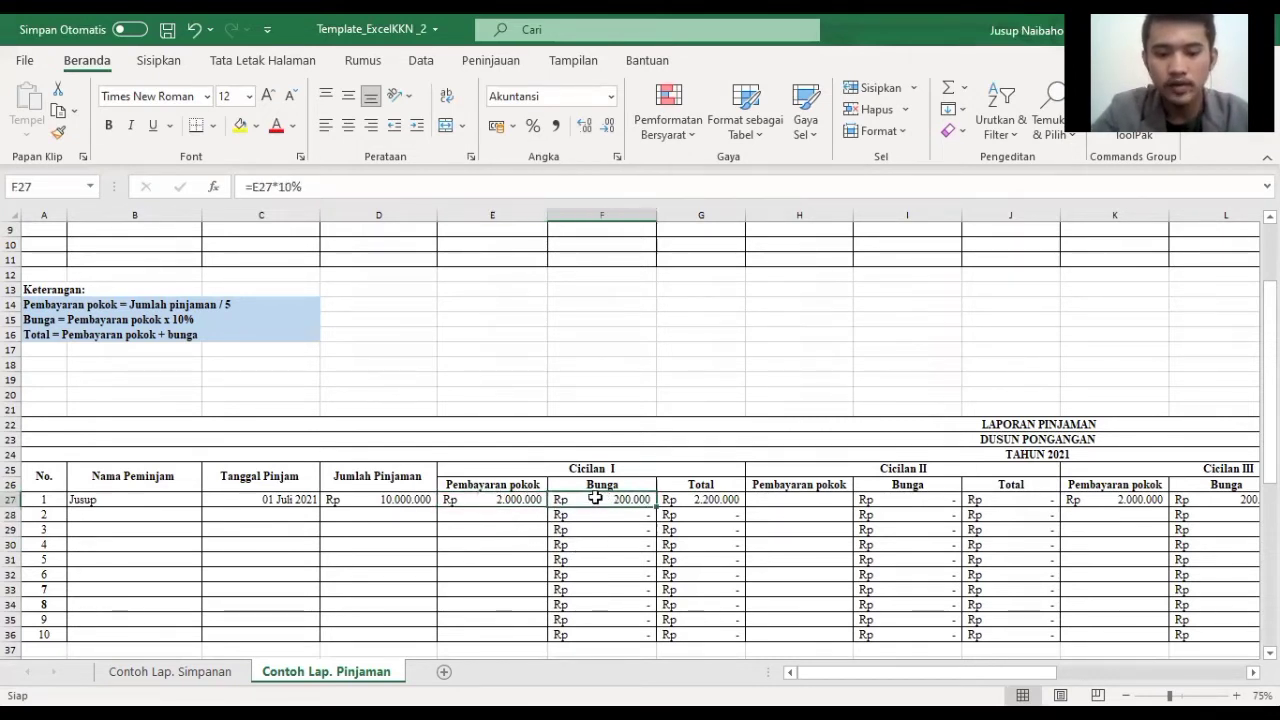
pyautogui.click(711, 505)
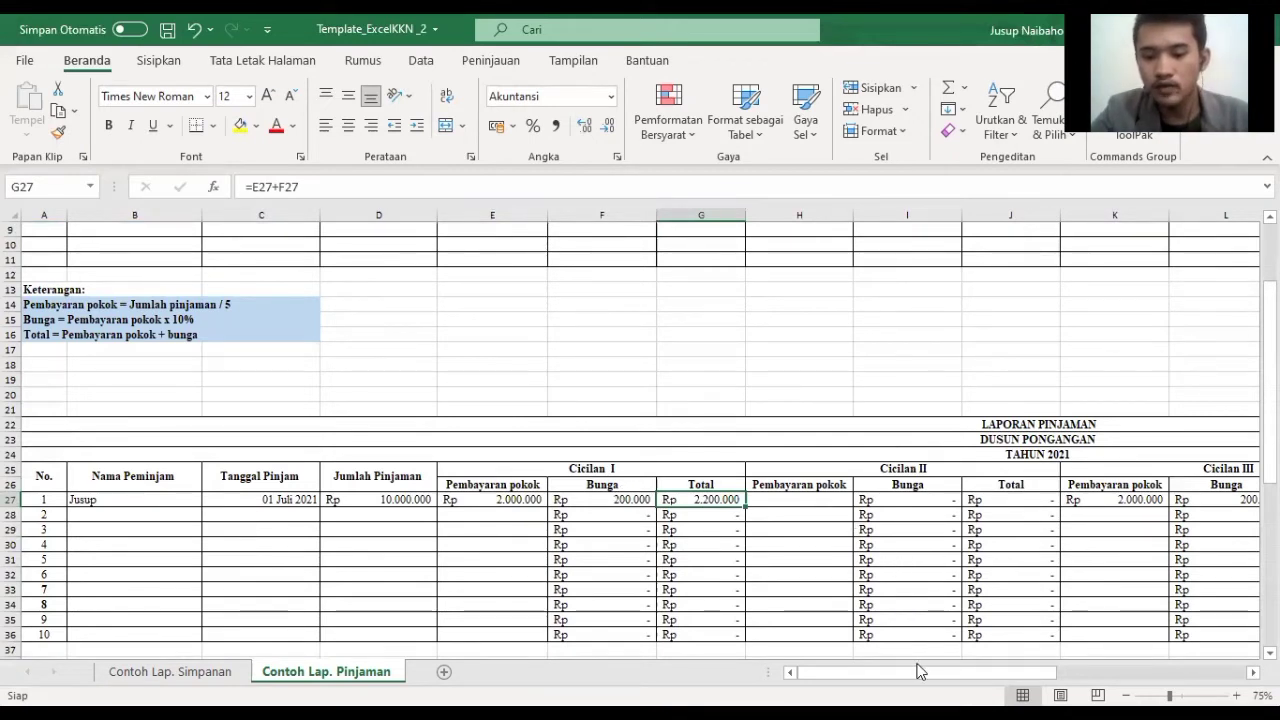
pyautogui.moveTo(912, 677); pyautogui.dragTo(961, 678)
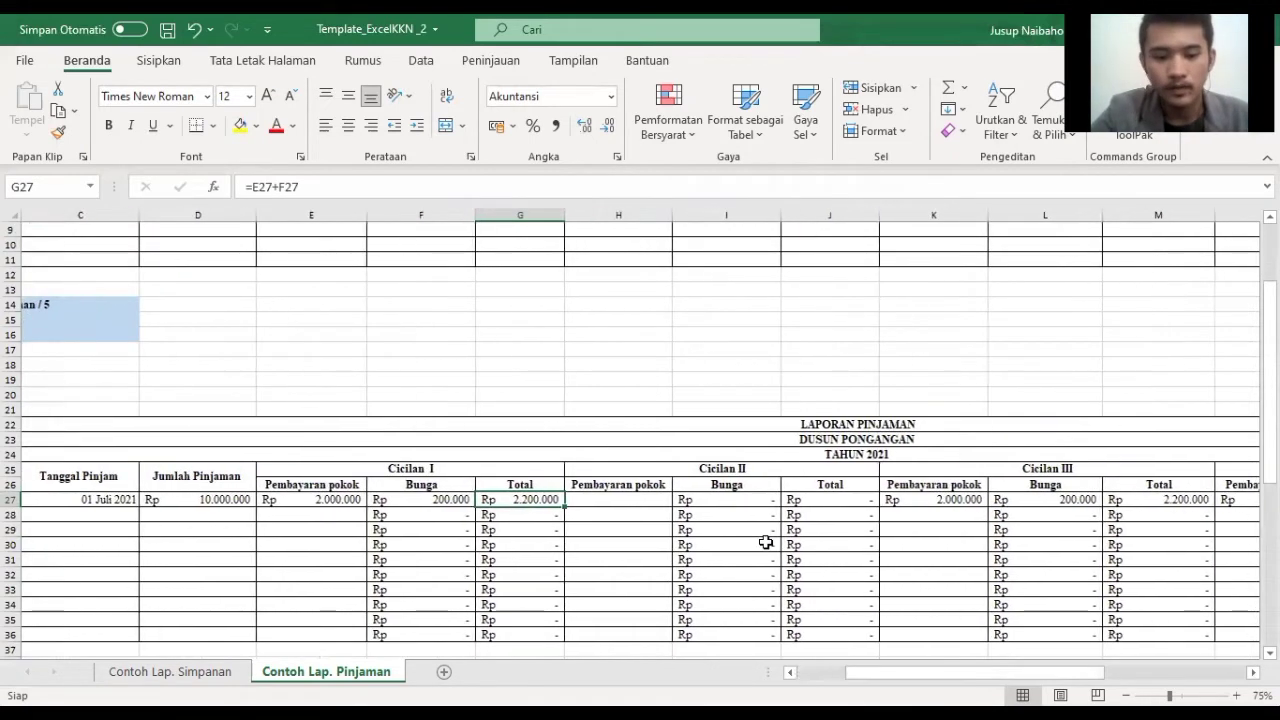
pyautogui.click(626, 497)
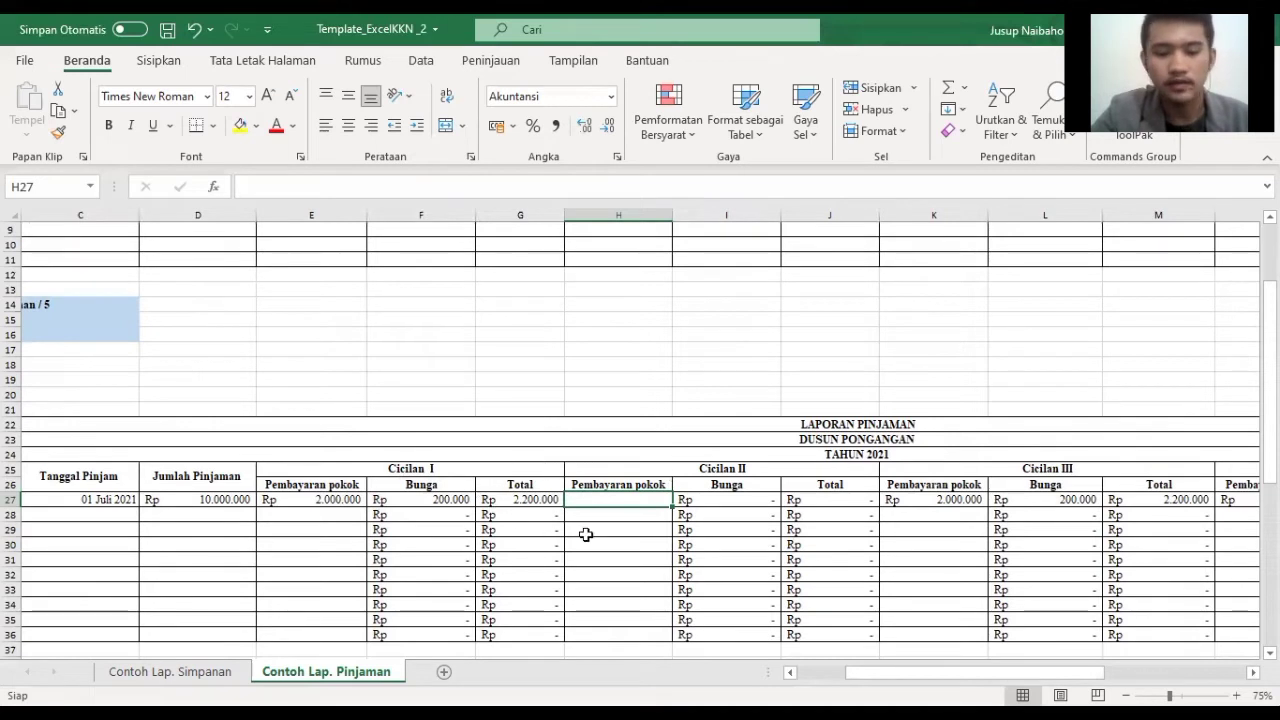
pyautogui.click(642, 485)
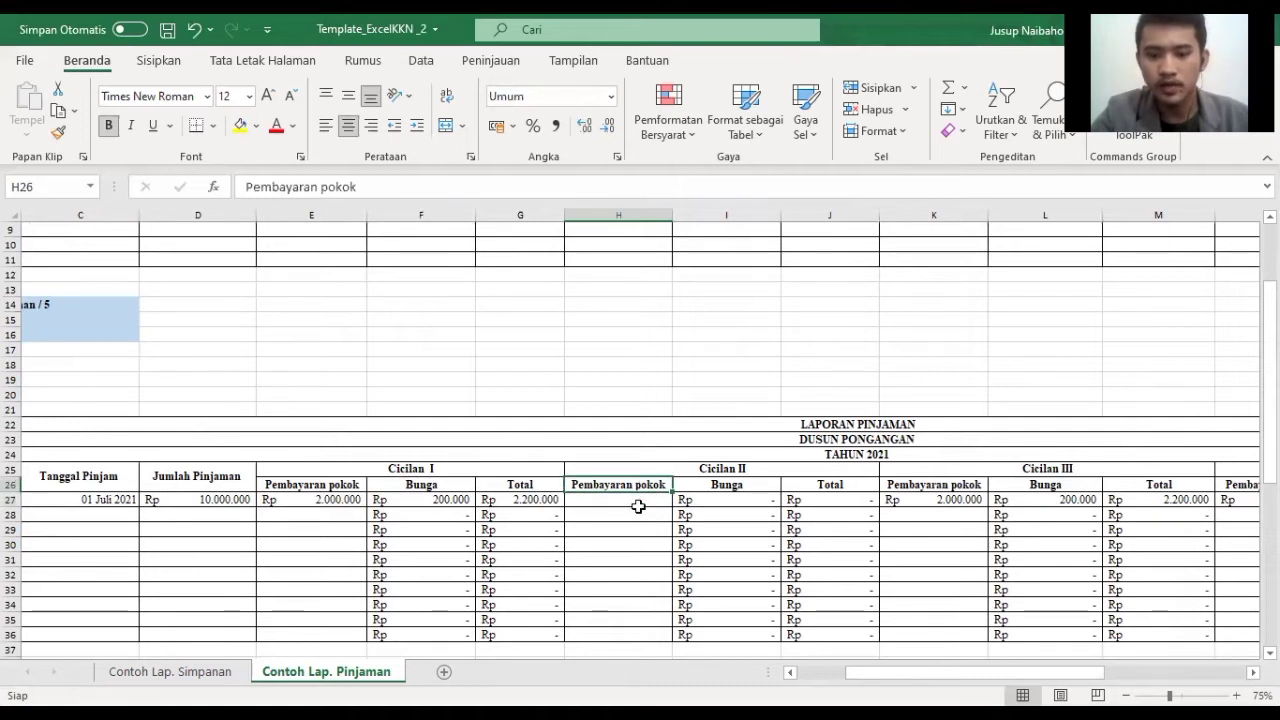
pyautogui.click(639, 504)
pyautogui.click(655, 485)
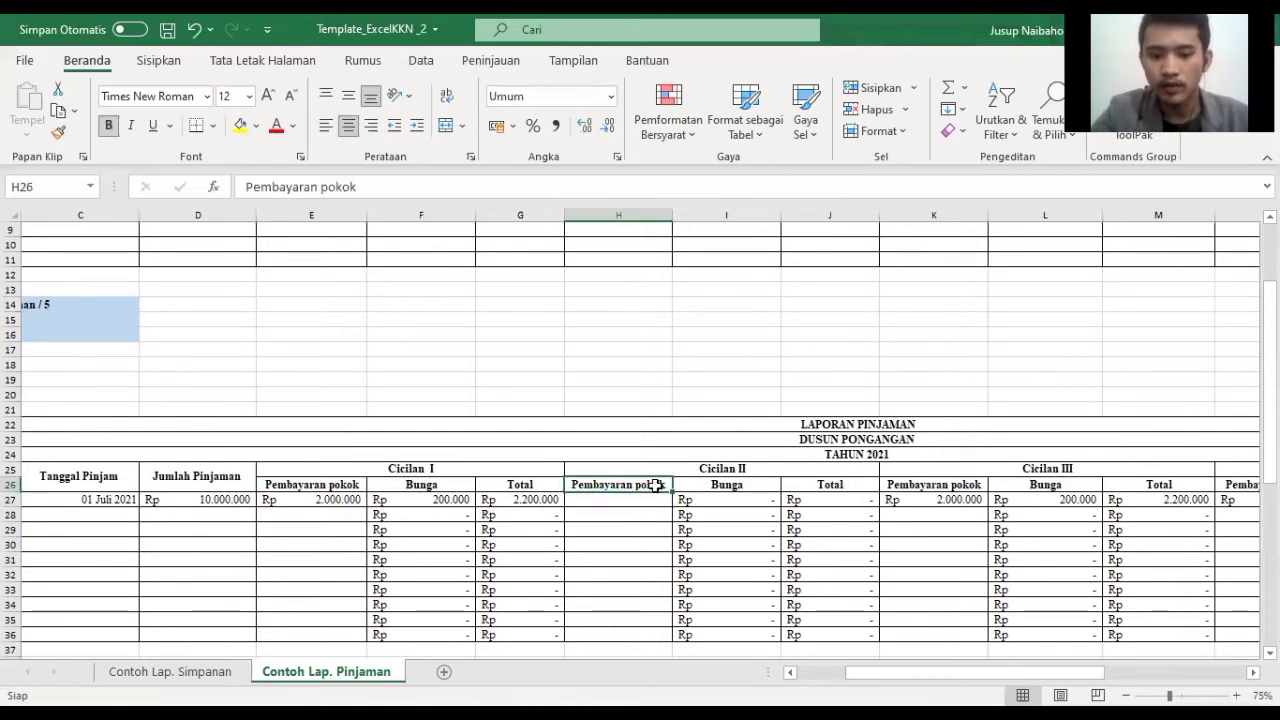
pyautogui.click(657, 500)
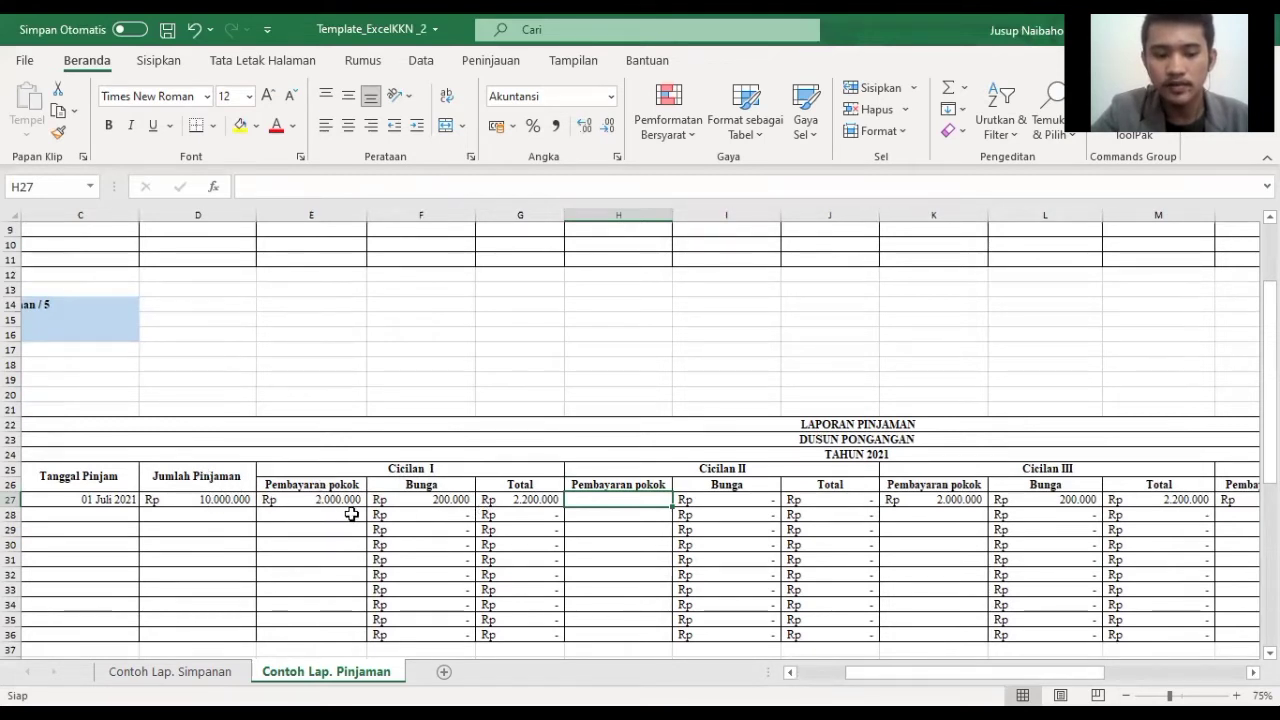
pyautogui.click(213, 499)
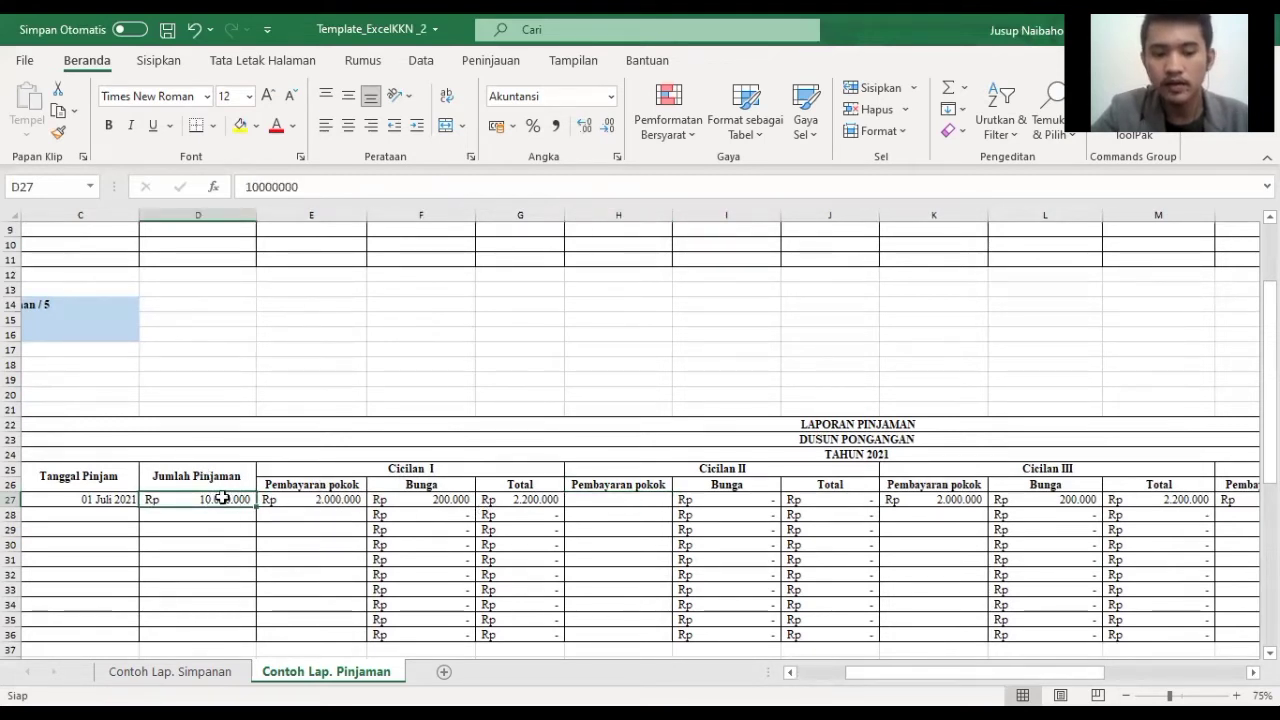
pyautogui.click(603, 498)
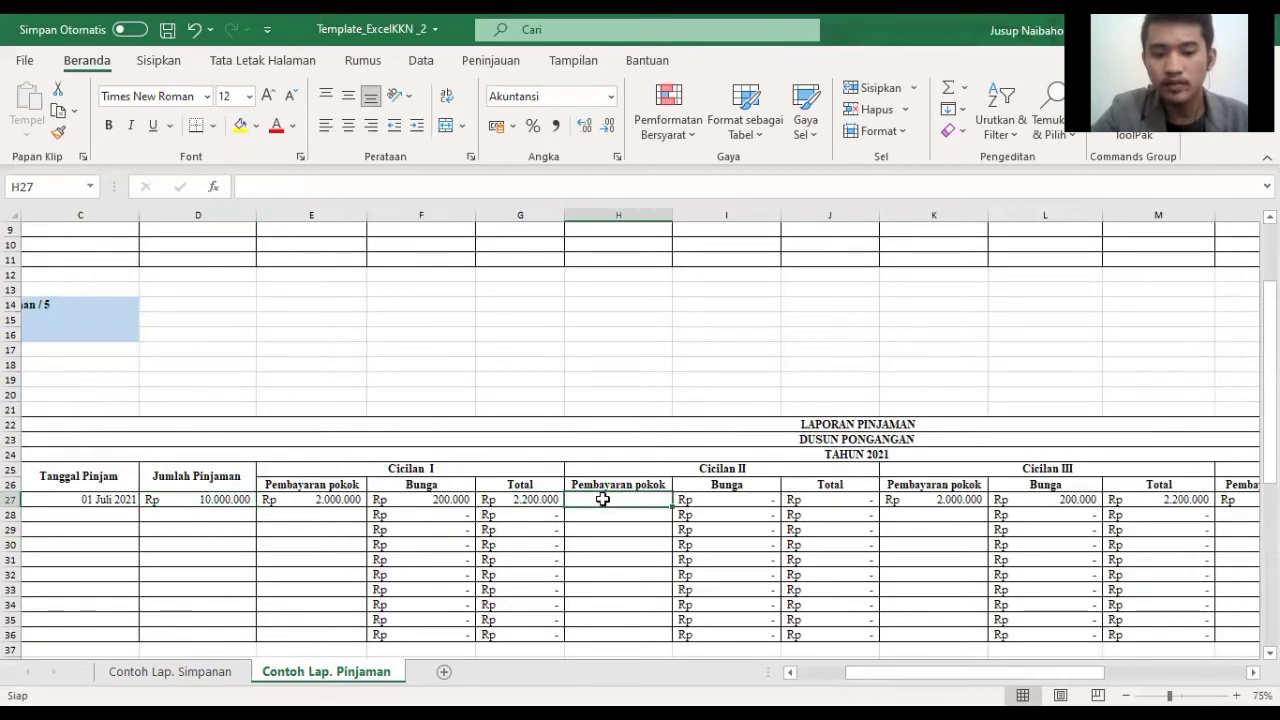
# Step: Clear the existing Pembayaran pokok formulas for Cicilan III, IV and V in K27, N27 and Q27
pyautogui.click(940, 505)
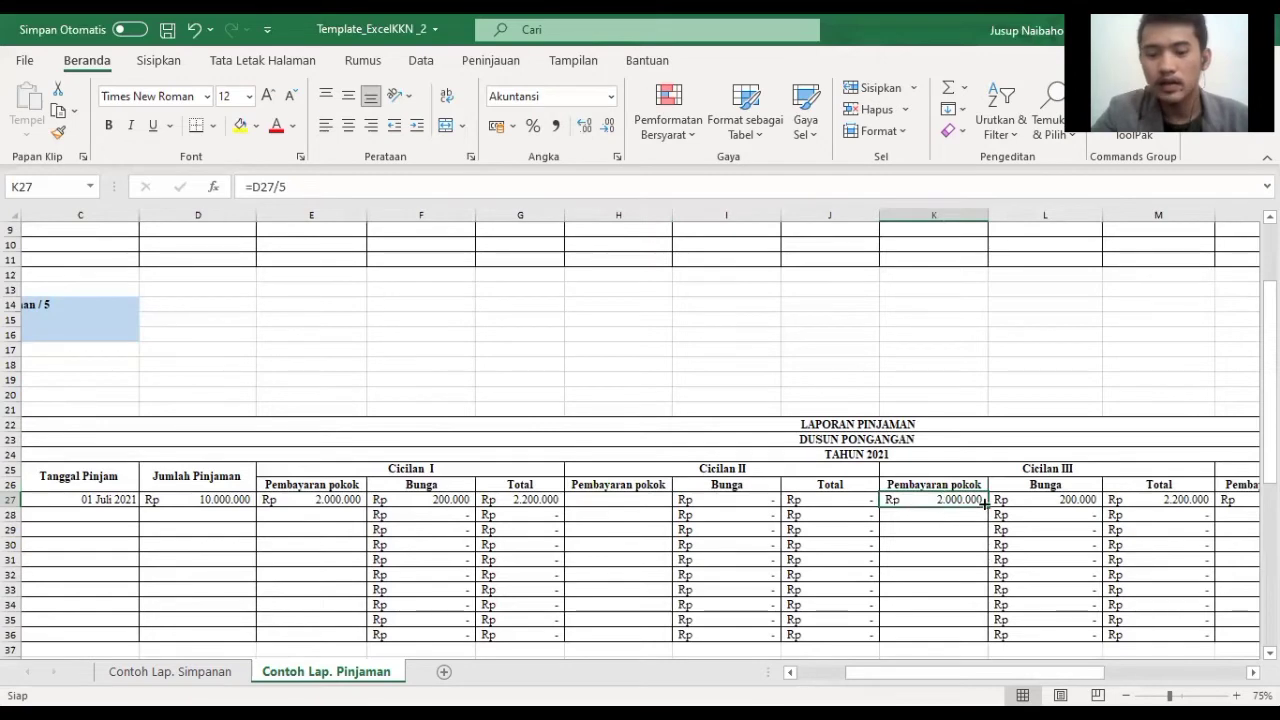
pyautogui.press('BackSpace')
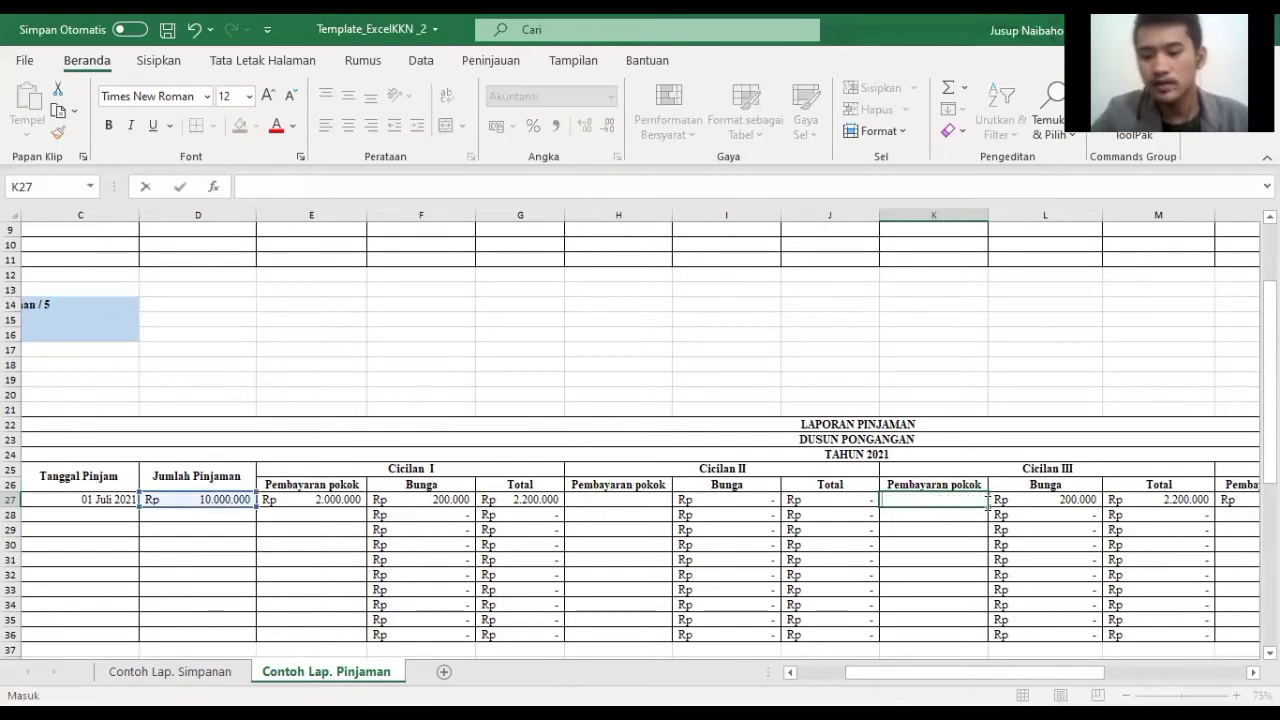
pyautogui.moveTo(1080, 674); pyautogui.dragTo(1089, 674)
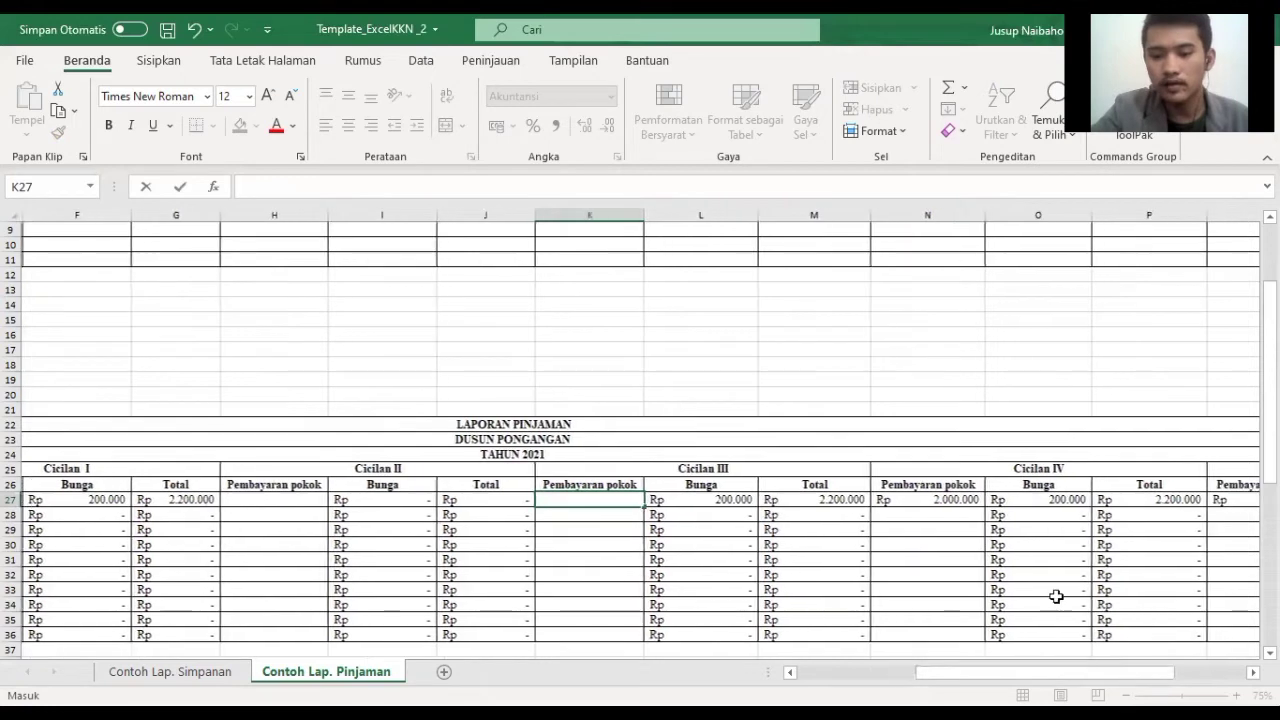
pyautogui.click(927, 501)
pyautogui.press('BackSpace')
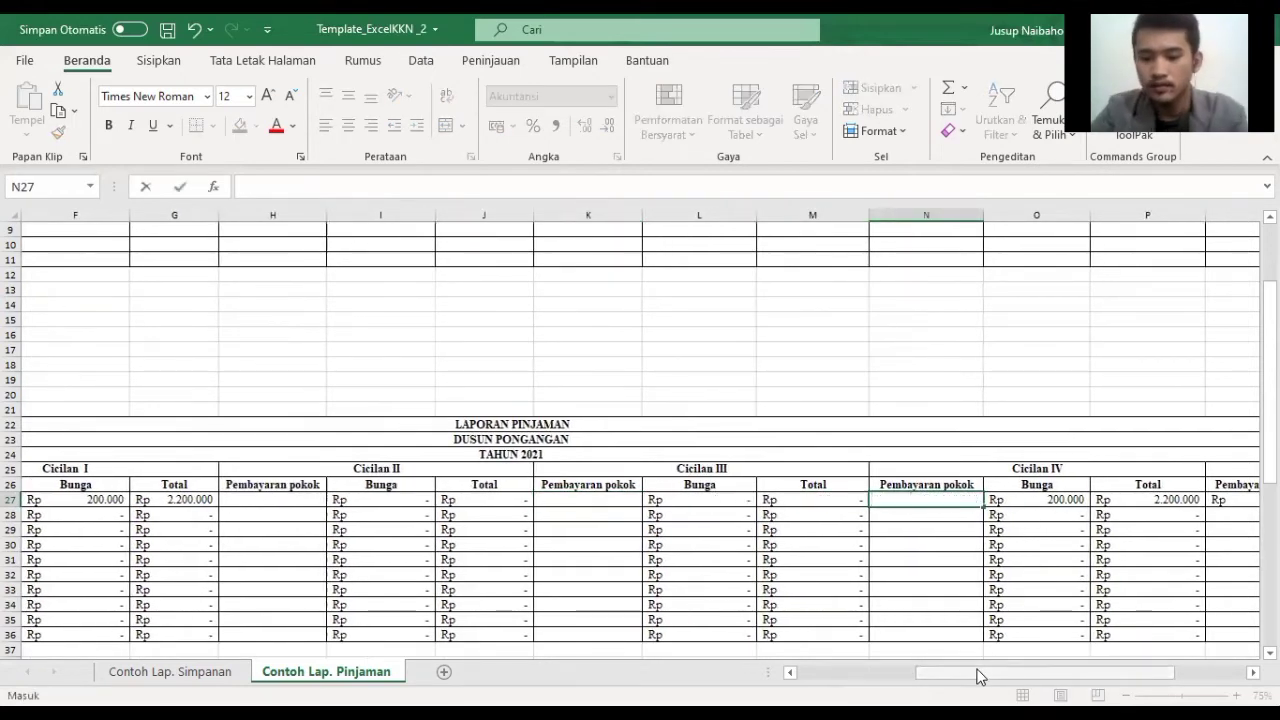
pyautogui.moveTo(980, 676); pyautogui.dragTo(1051, 676)
pyautogui.click(985, 499)
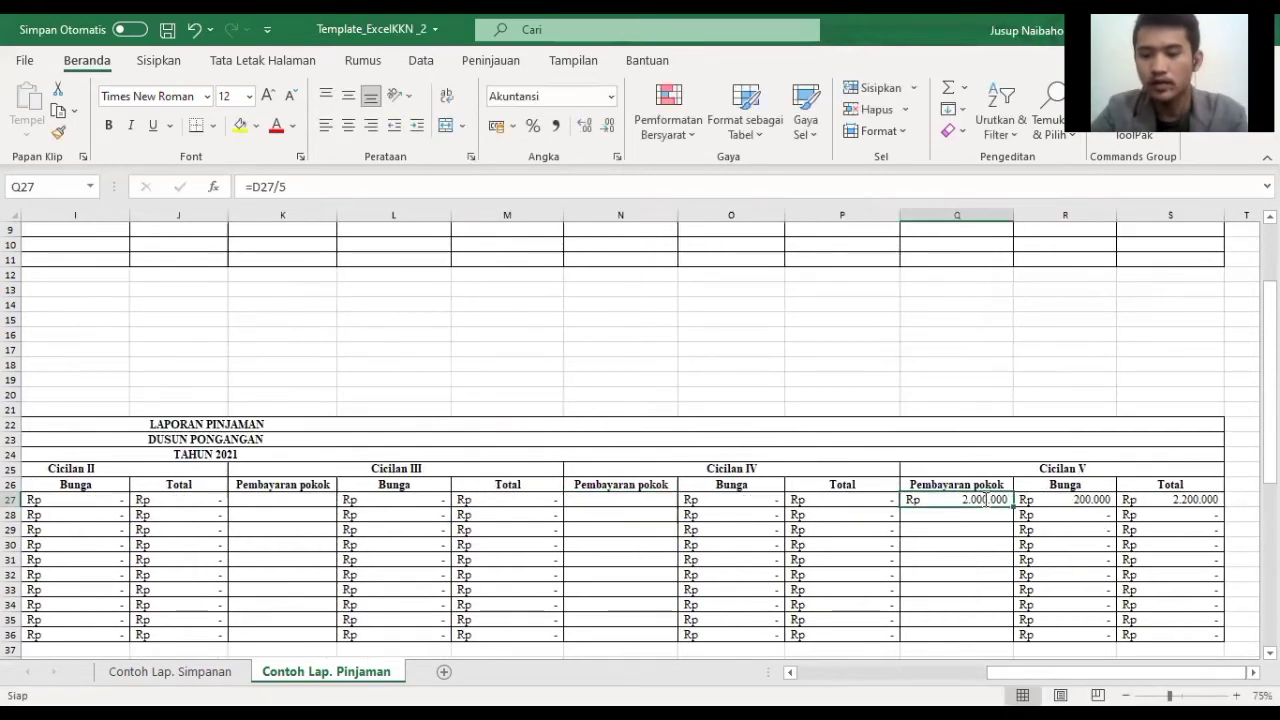
pyautogui.press('BackSpace')
# Step: Calculate Cicilan II Pembayaran pokok in H27 with =D27/5, and review the Bunga and Total formulas in I27 and J27
pyautogui.moveTo(1004, 682); pyautogui.dragTo(820, 594)
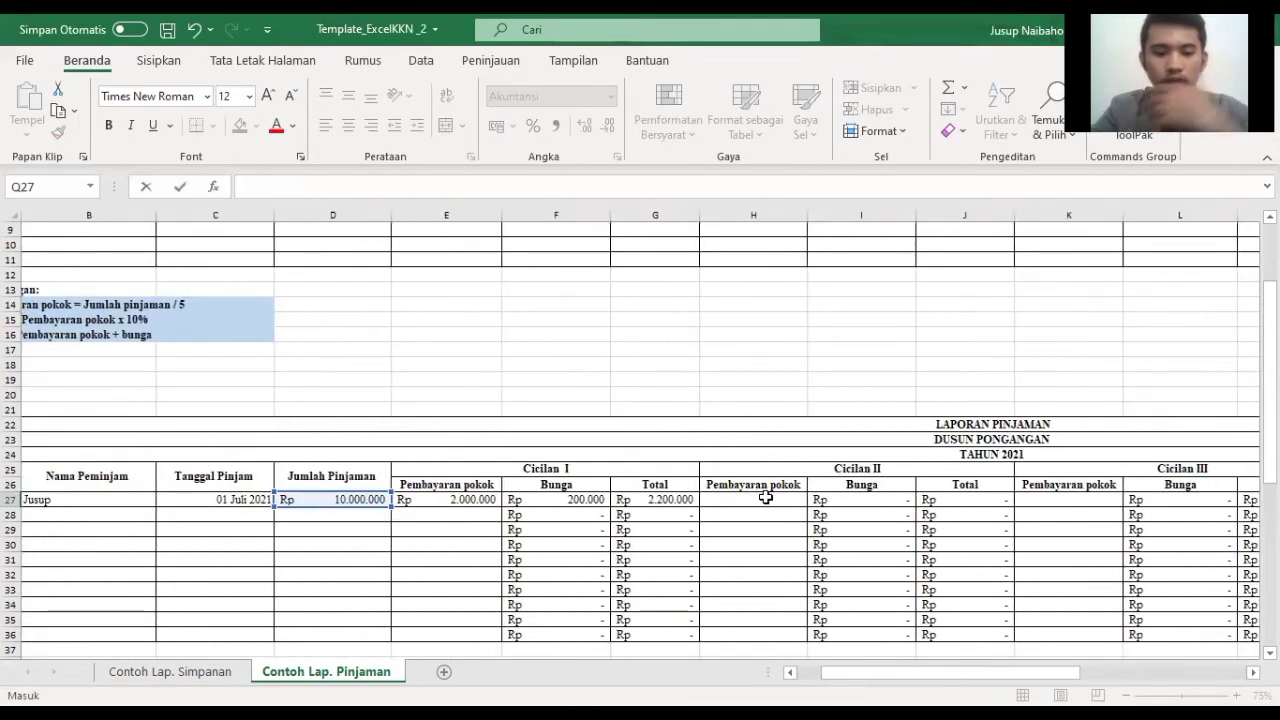
pyautogui.click(749, 500)
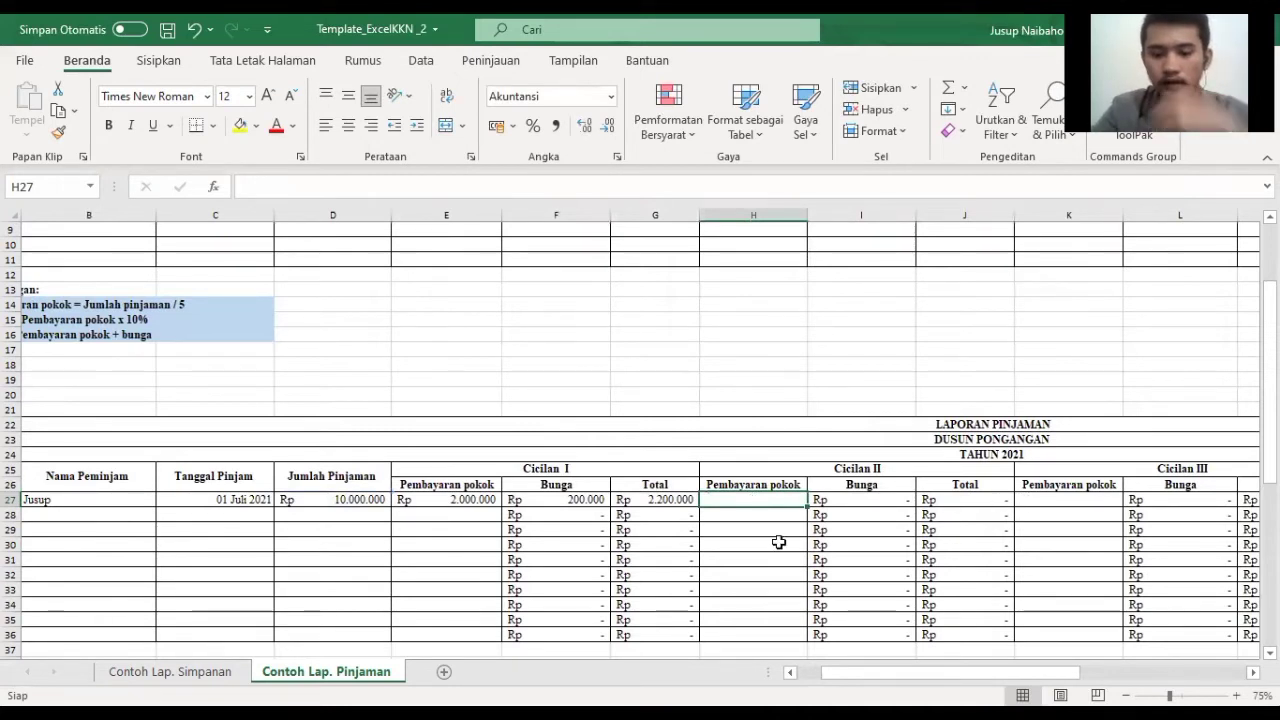
pyautogui.write('=')
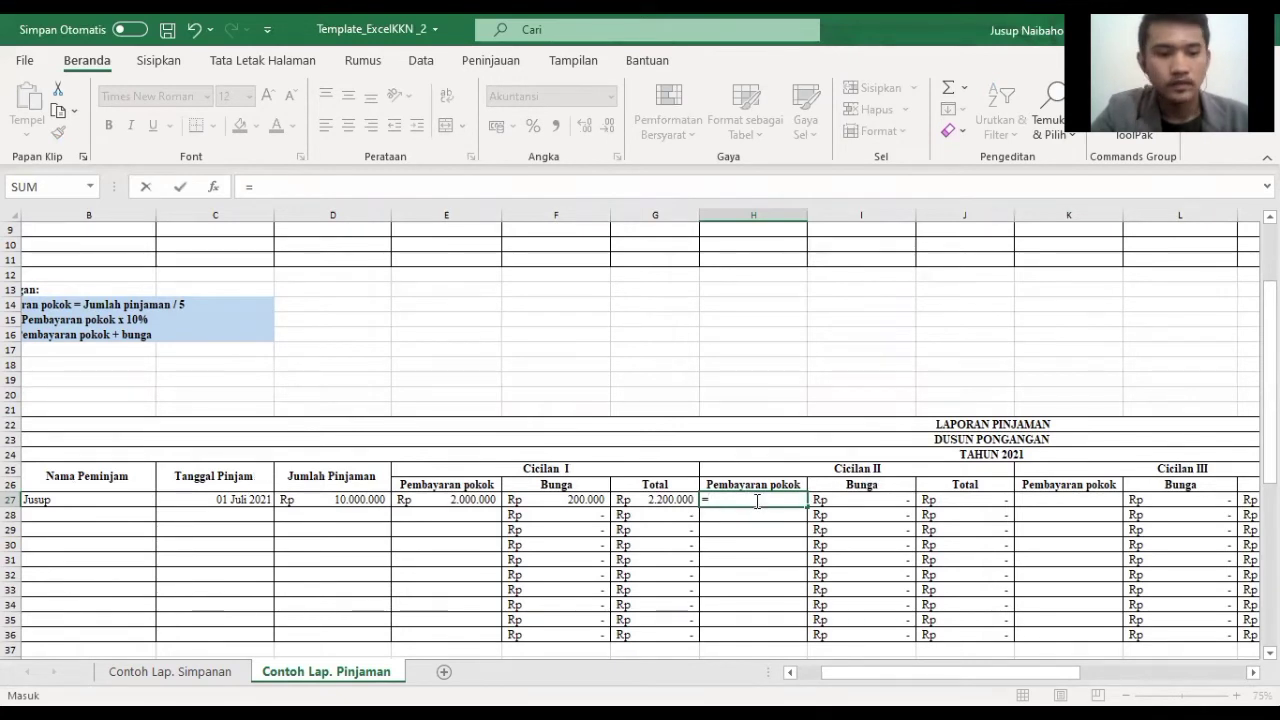
pyautogui.moveTo(1057, 673); pyautogui.dragTo(1032, 673)
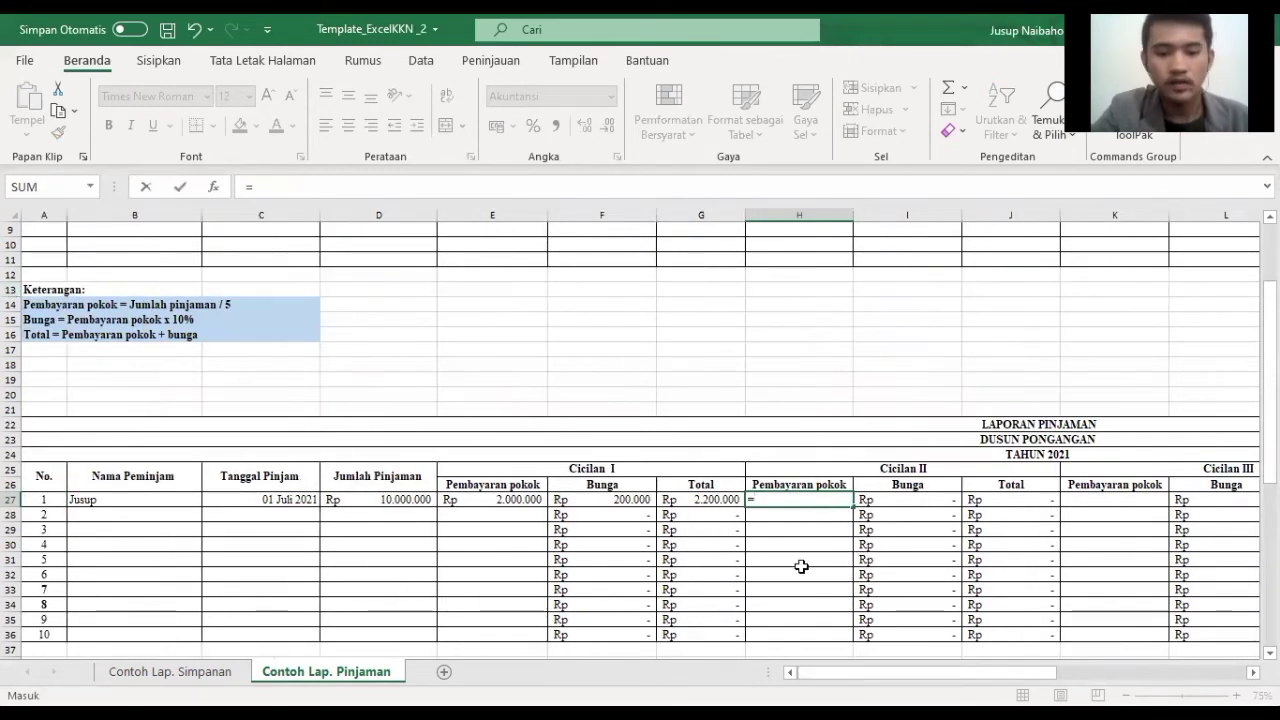
pyautogui.click(416, 500)
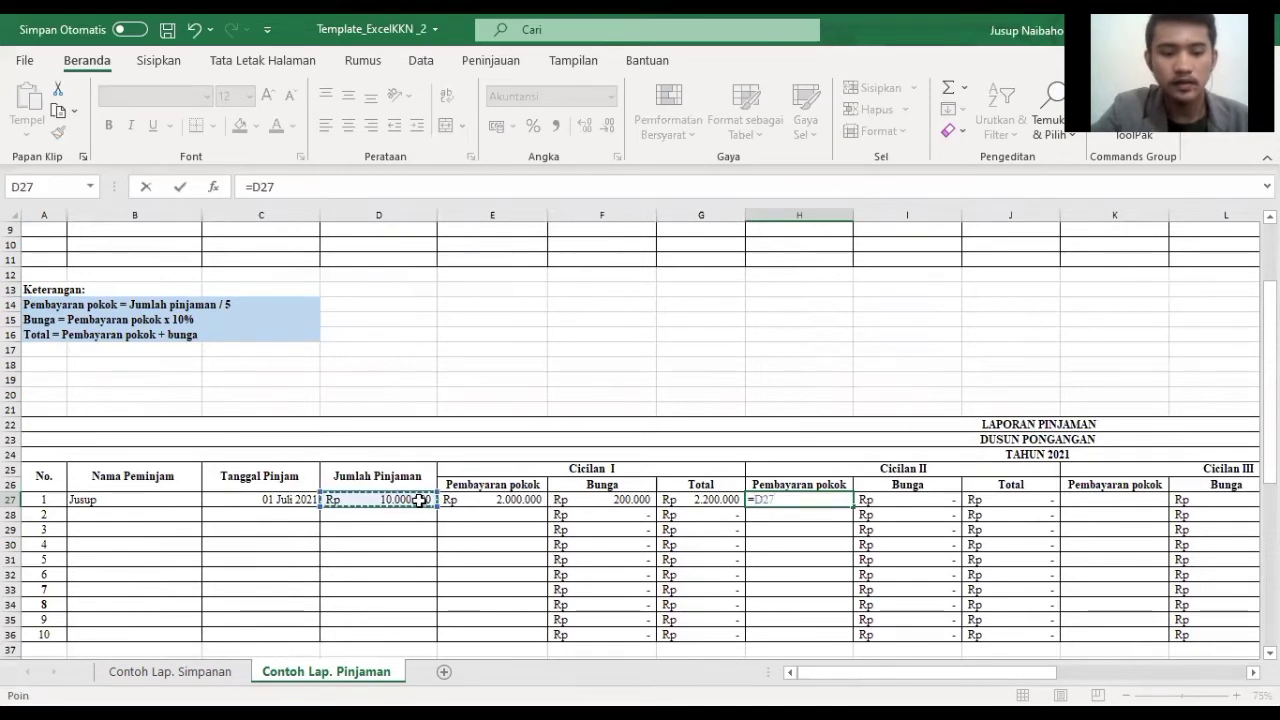
pyautogui.write('/')
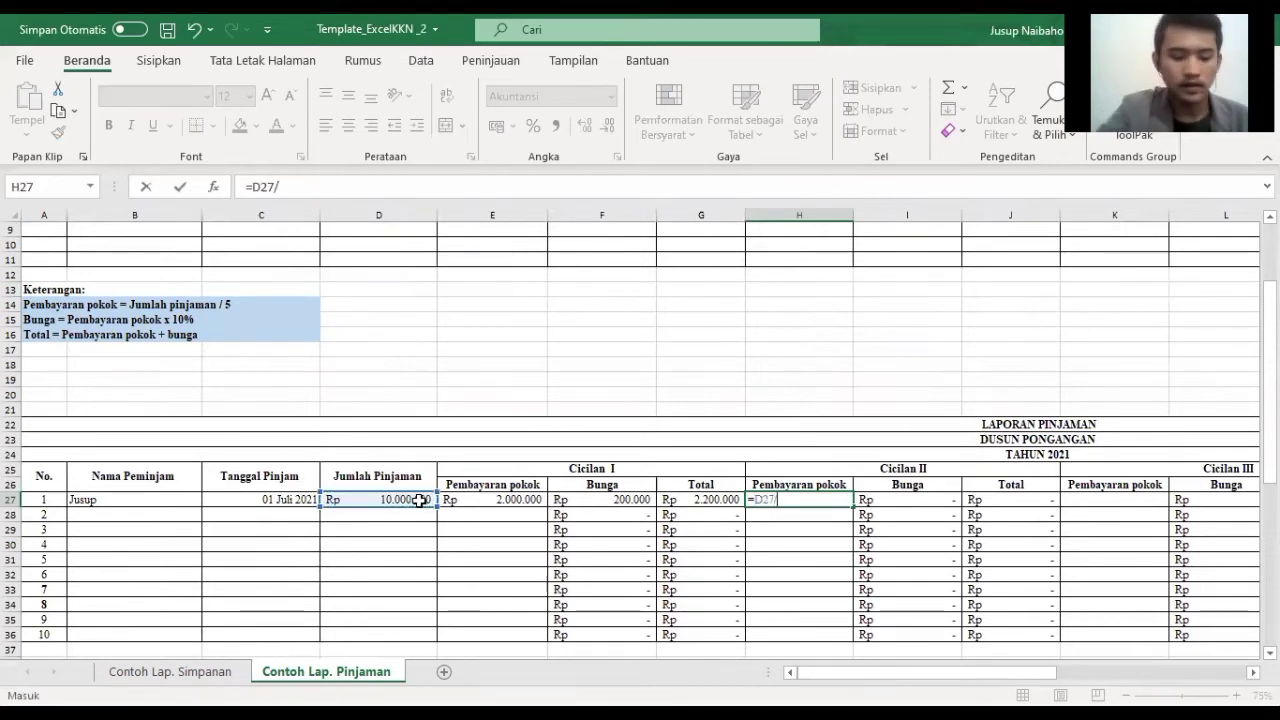
pyautogui.write('5')
pyautogui.press('Return')
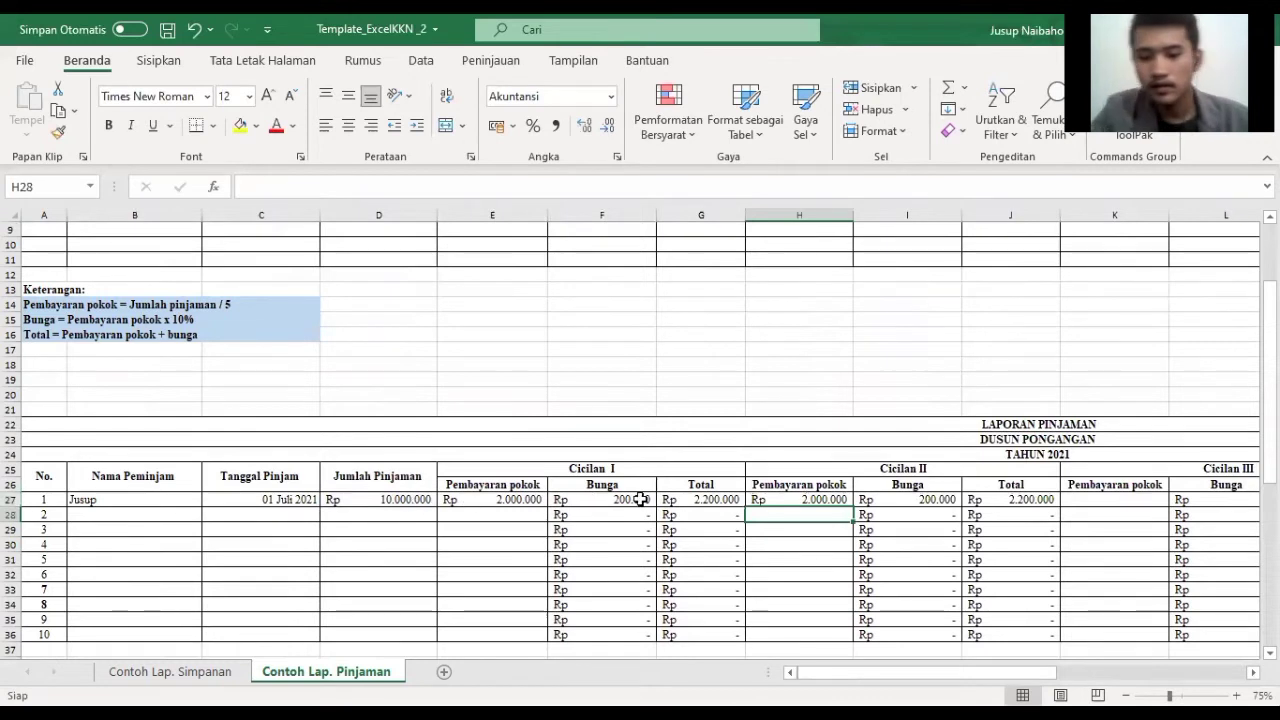
pyautogui.click(835, 500)
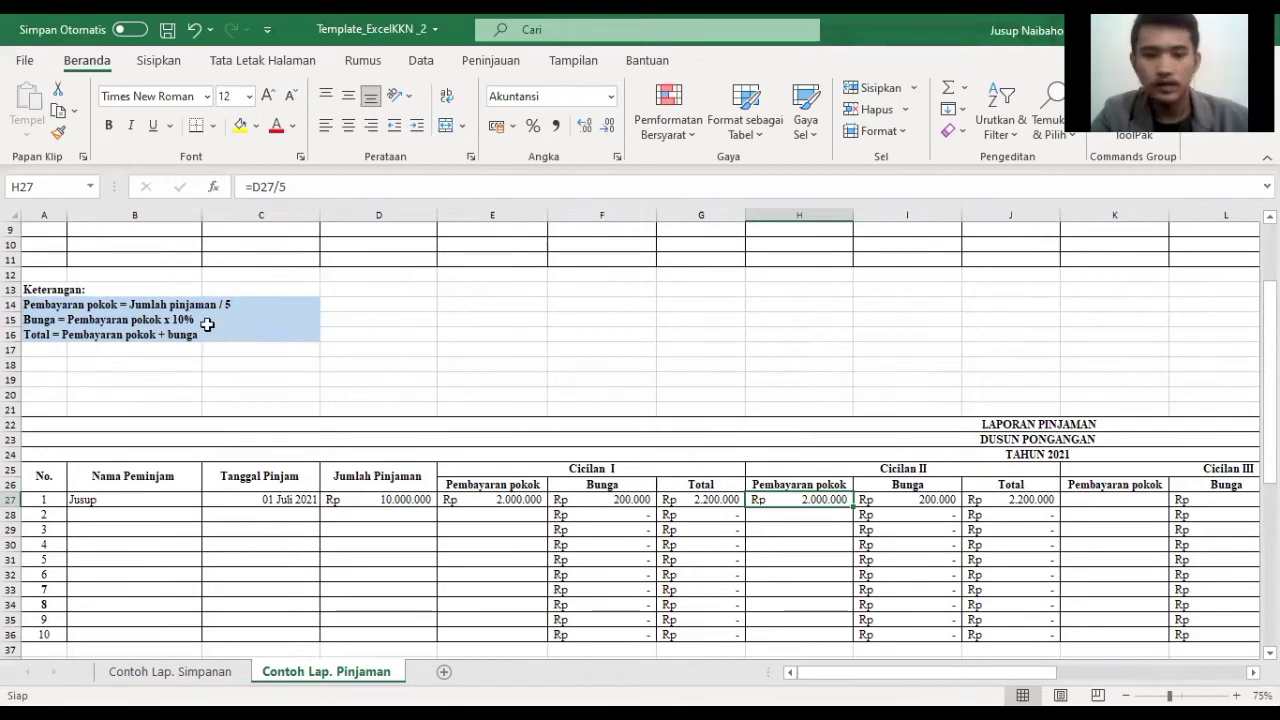
pyautogui.click(924, 497)
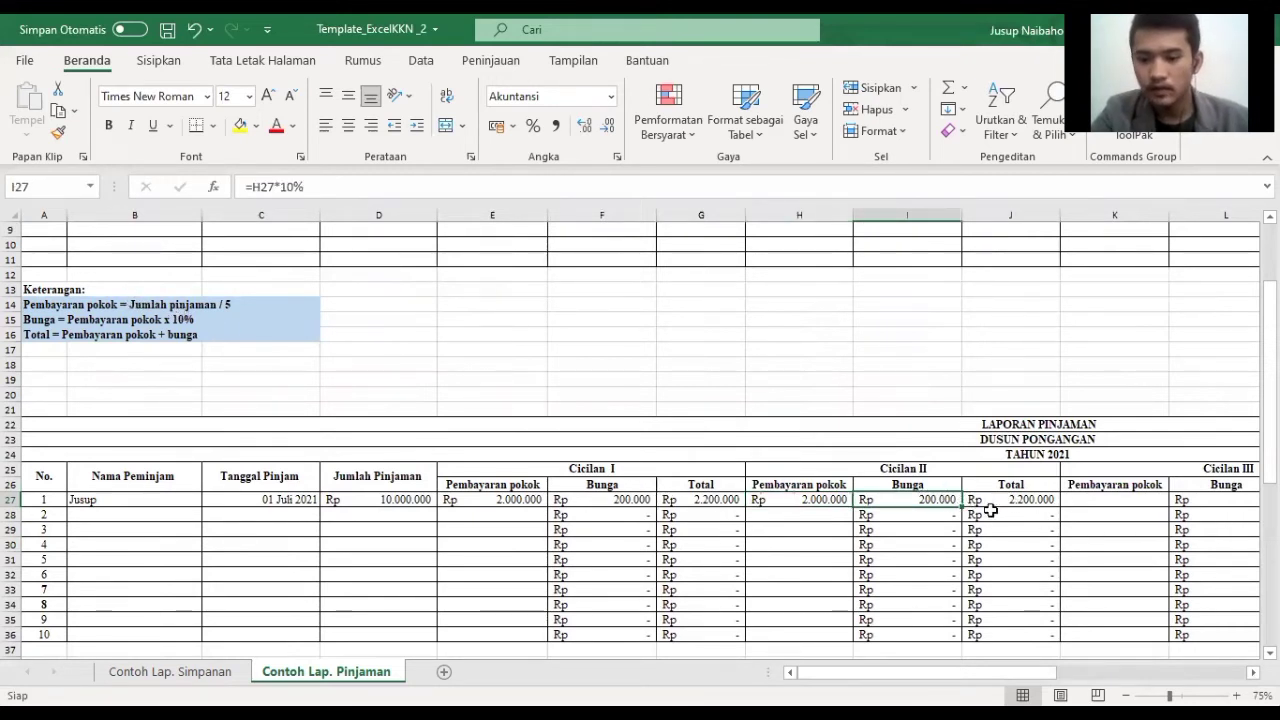
pyautogui.click(1013, 499)
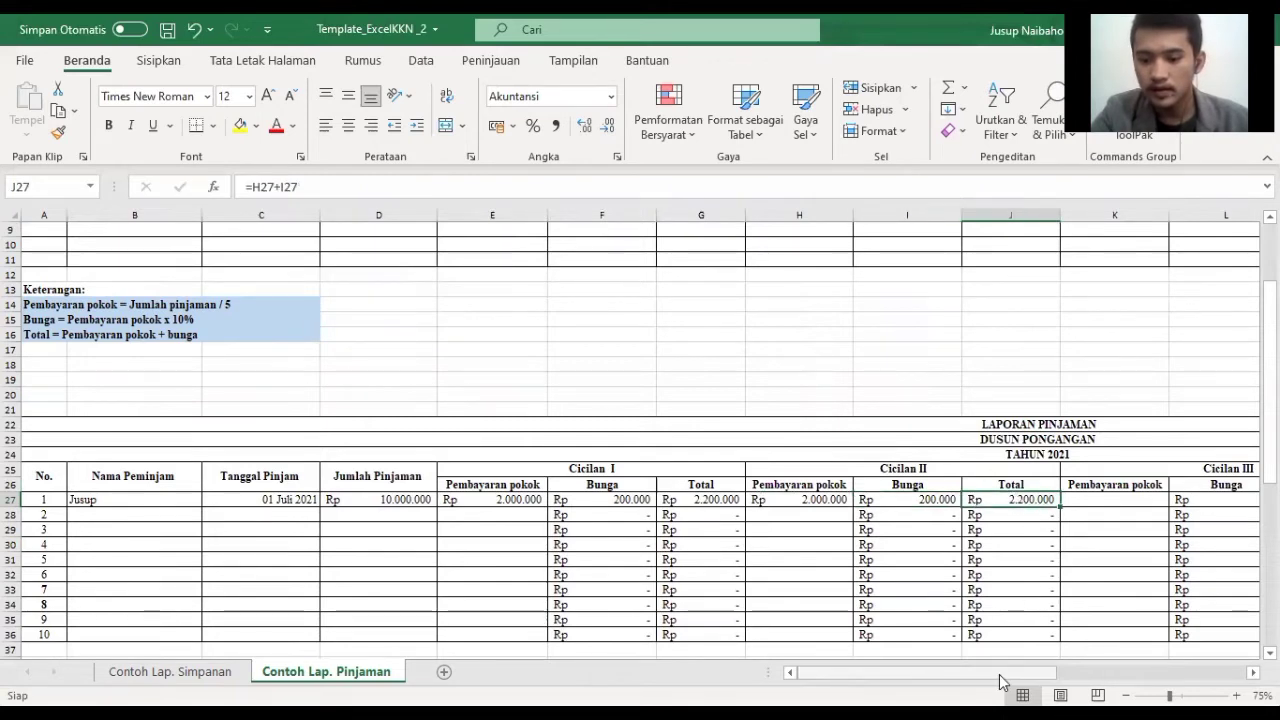
# Step: Calculate the first borrower's Cicilan III Pembayaran pokok in K27 of the lower loan table with =D27/5
pyautogui.moveTo(1000, 682); pyautogui.dragTo(1073, 677)
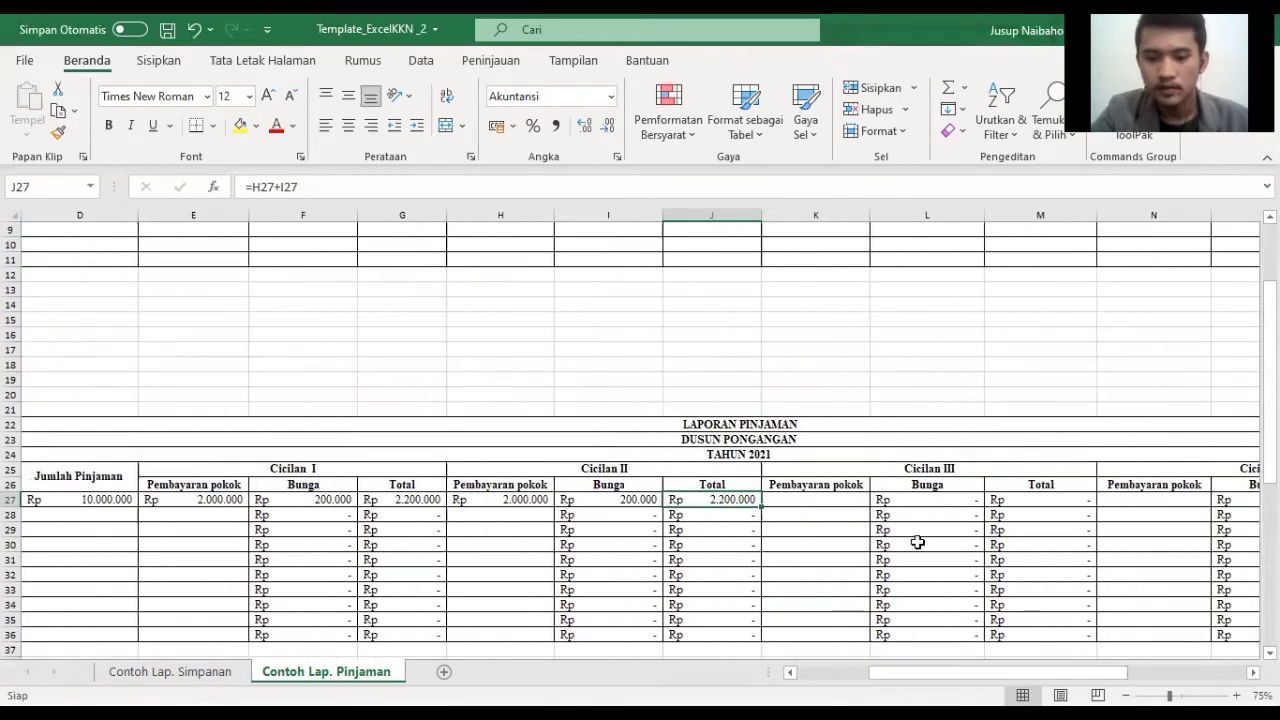
pyautogui.click(842, 503)
pyautogui.write('=')
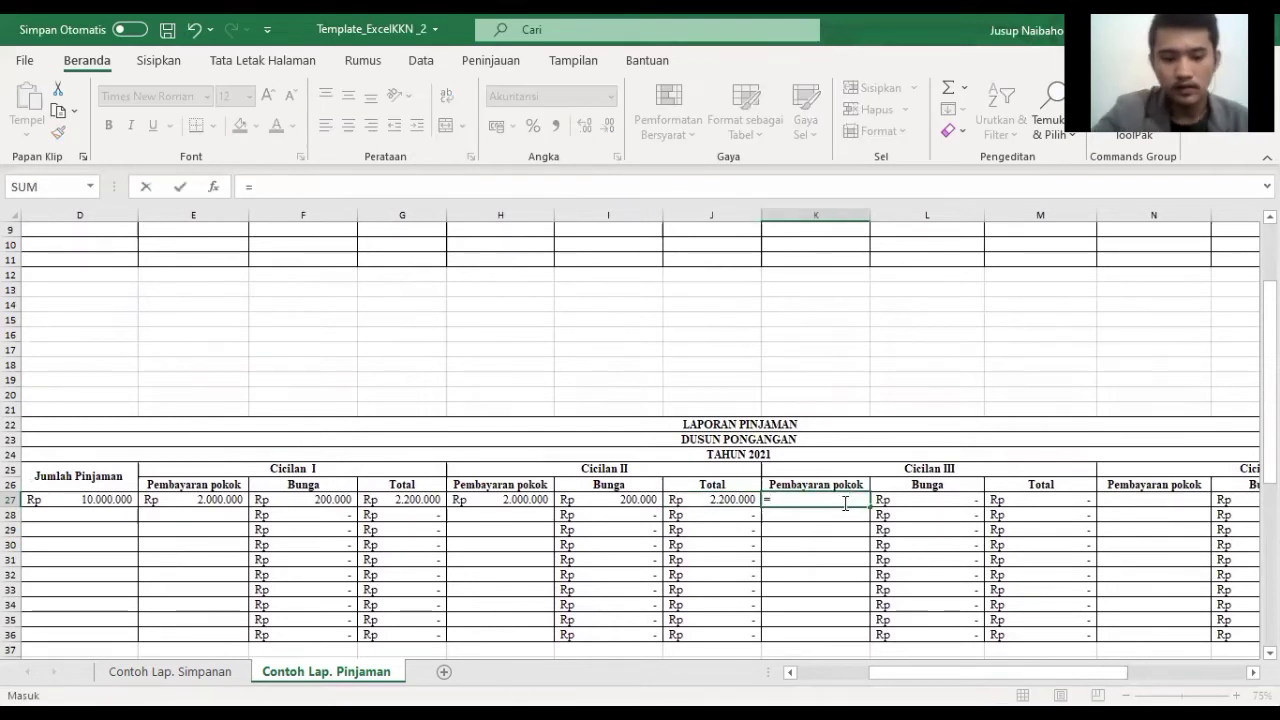
pyautogui.click(88, 497)
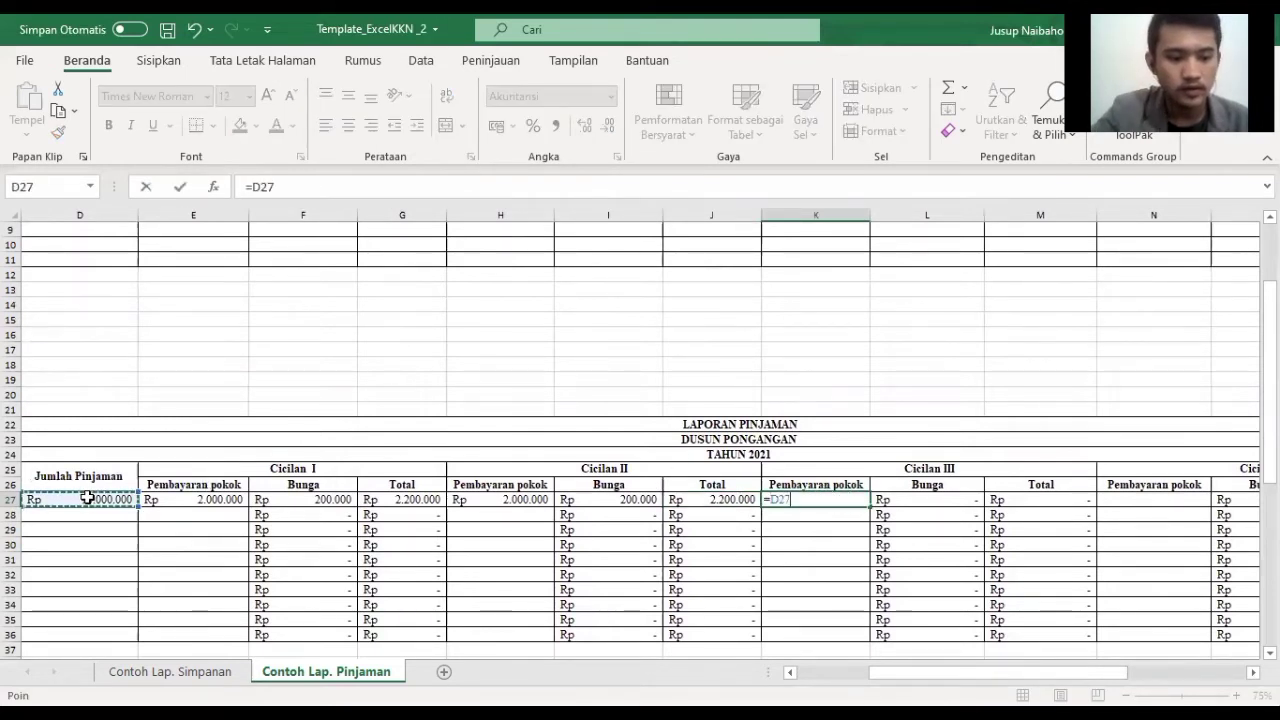
pyautogui.write('/5')
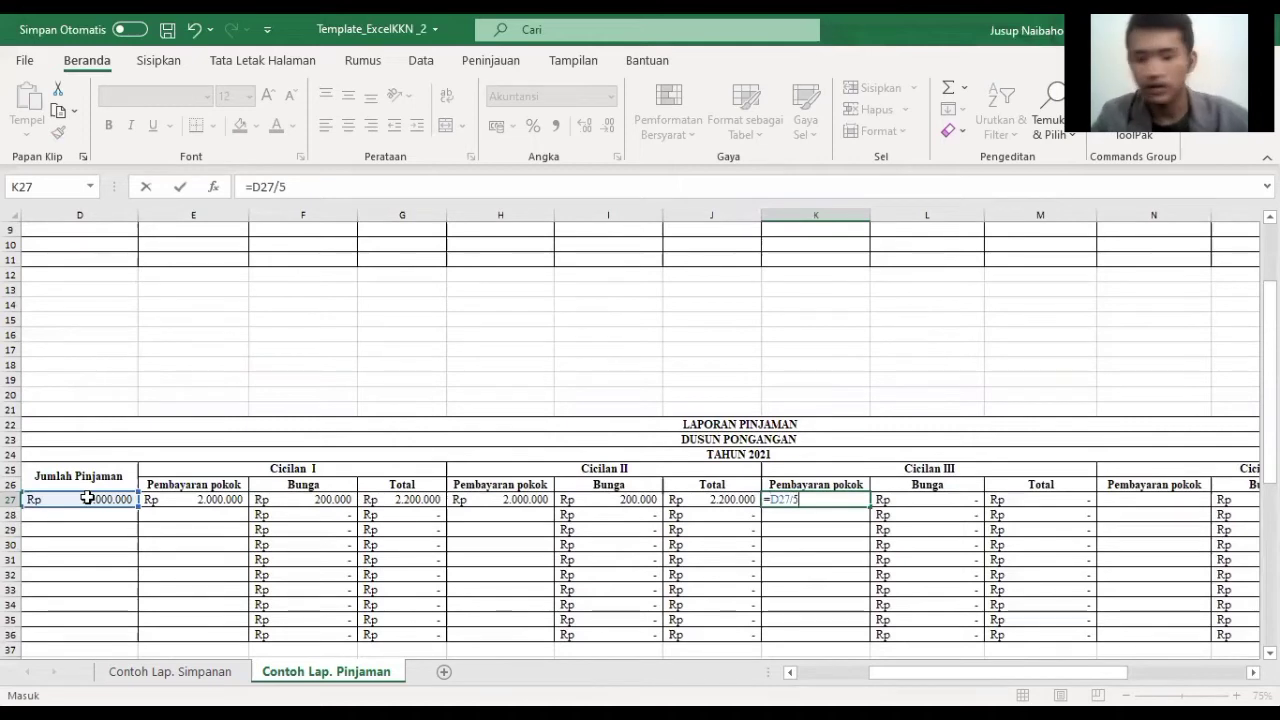
pyautogui.press('Return')
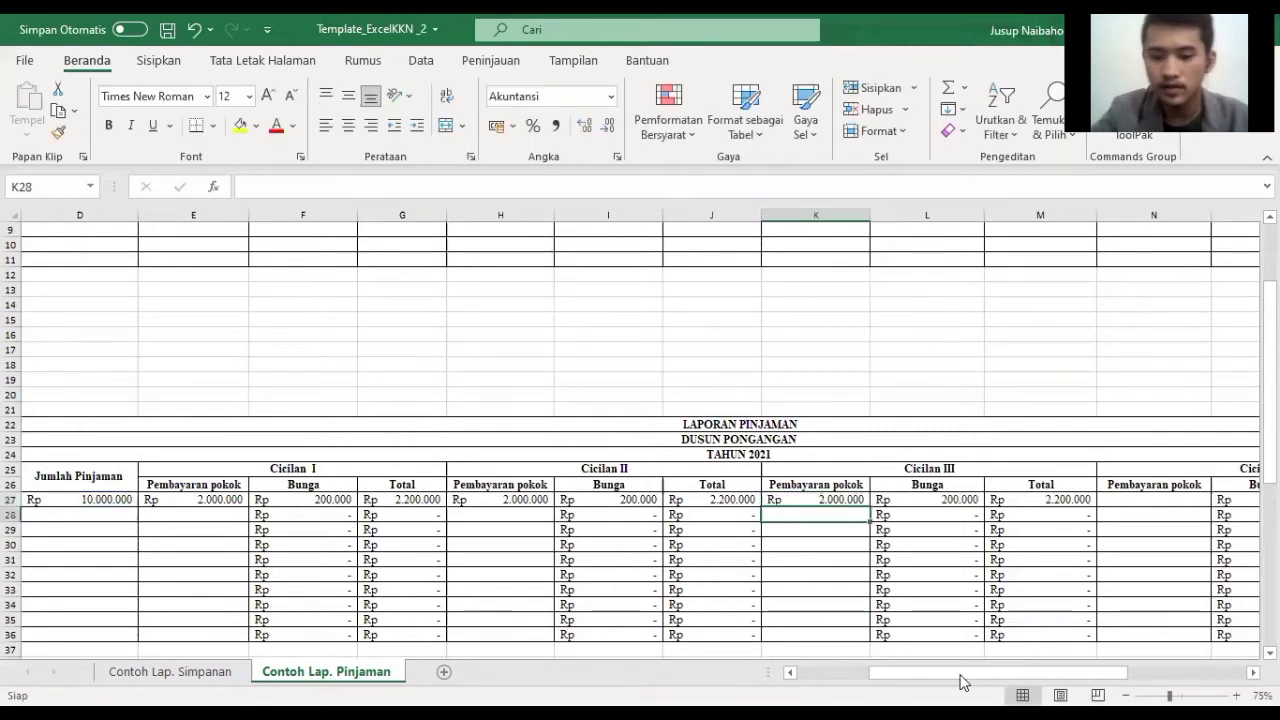
# Step: Calculate the first borrower's Cicilan IV Pembayaran pokok in N27 with =D27/5
pyautogui.moveTo(924, 680); pyautogui.dragTo(1000, 677)
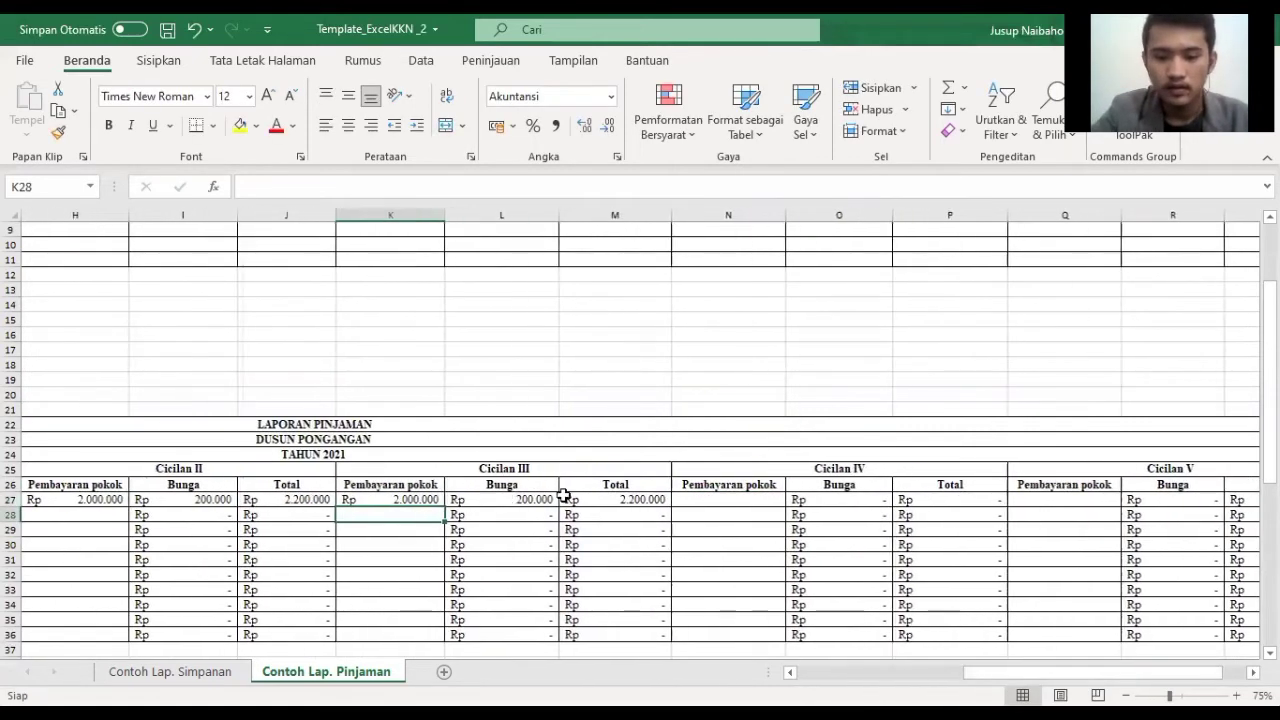
pyautogui.click(739, 500)
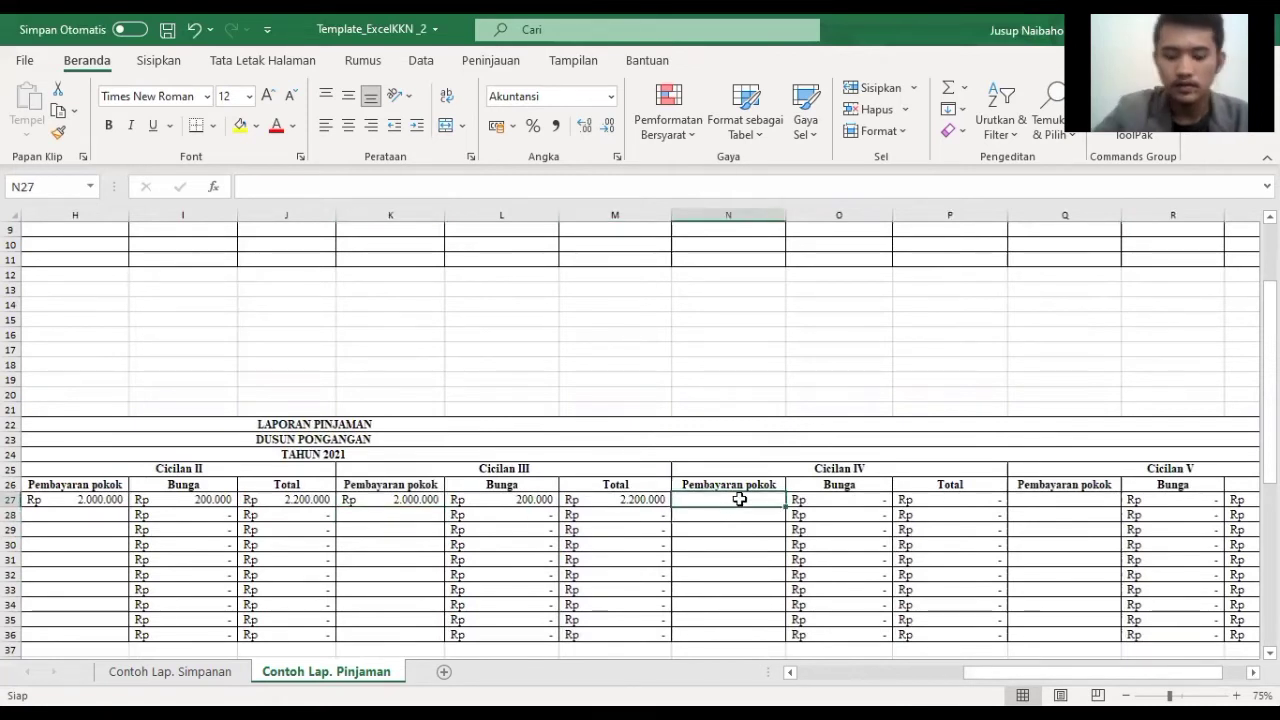
pyautogui.write('=')
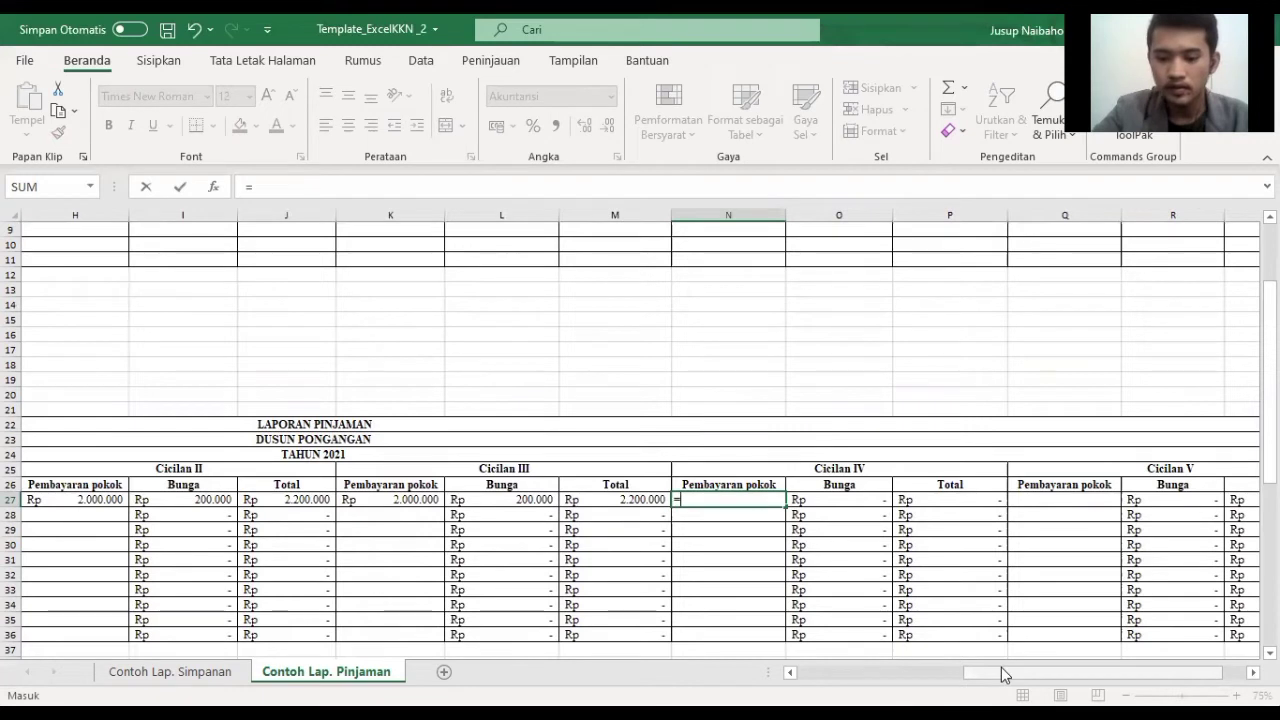
pyautogui.moveTo(1001, 671); pyautogui.dragTo(835, 671)
pyautogui.click(333, 503)
pyautogui.write('/5')
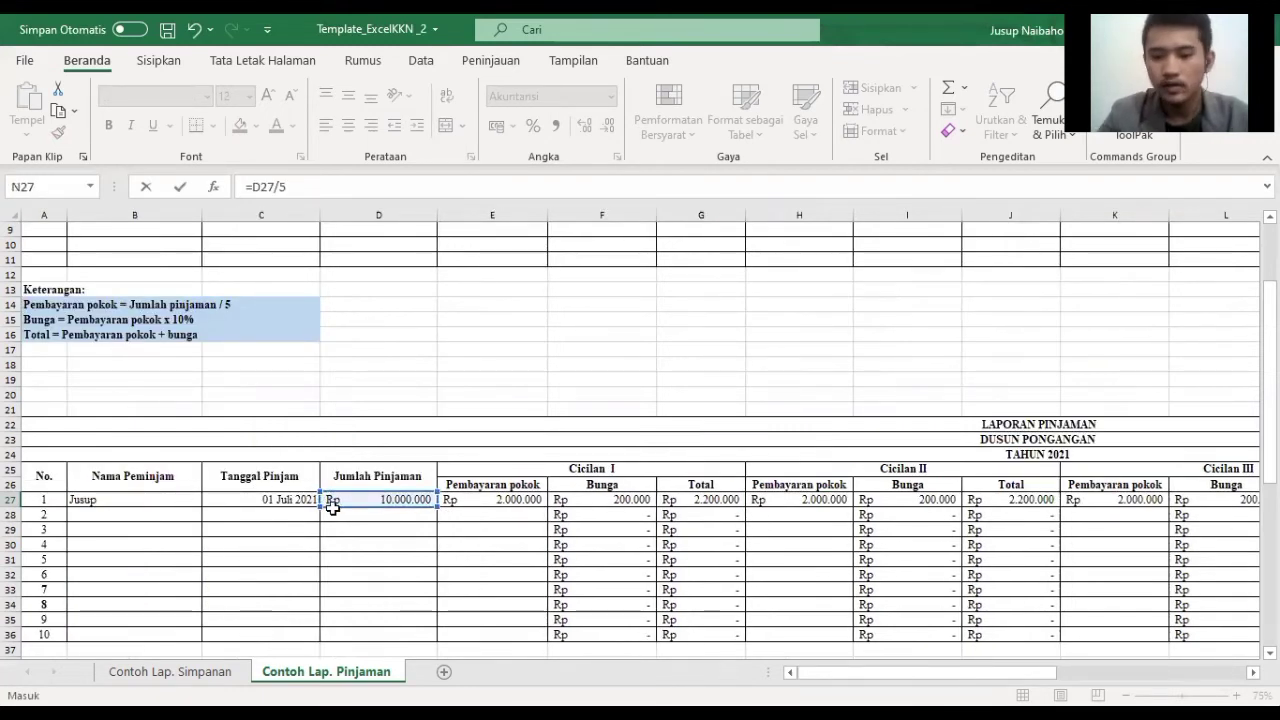
pyautogui.press('Return')
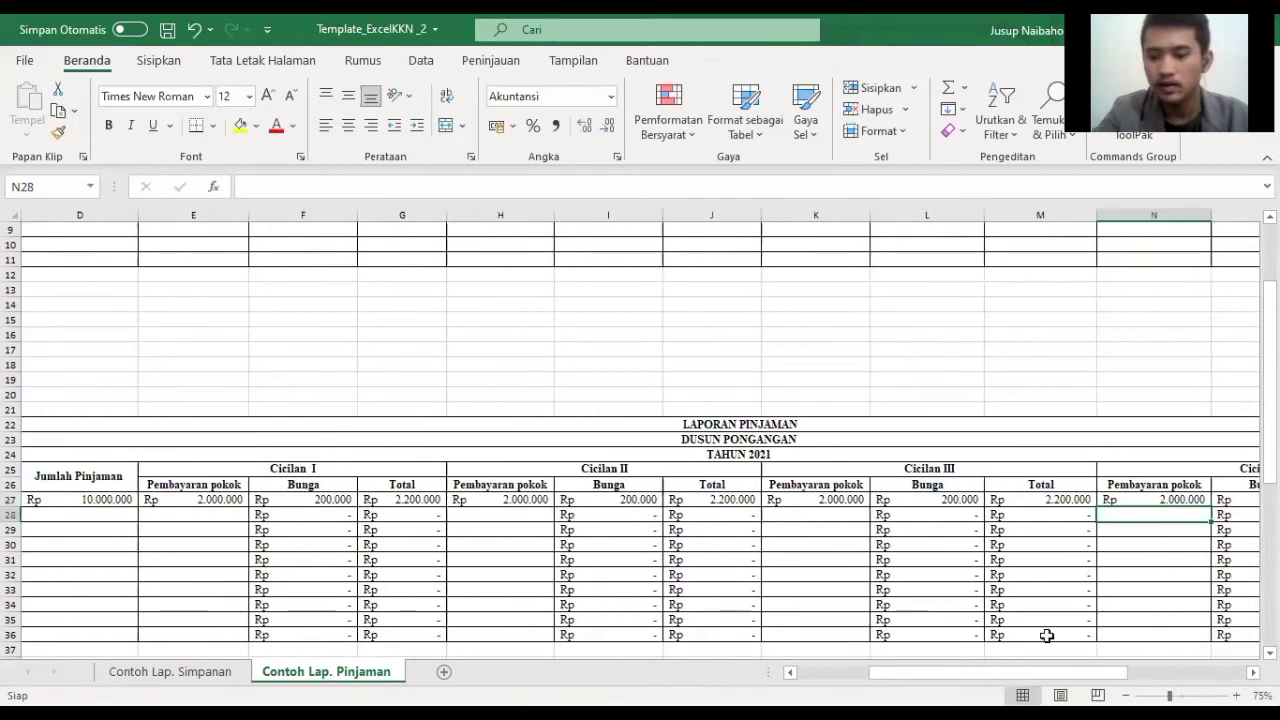
# Step: Calculate the first borrower's Cicilan V Pembayaran pokok in Q27 with =D27/5
pyautogui.moveTo(960, 677); pyautogui.dragTo(1053, 677)
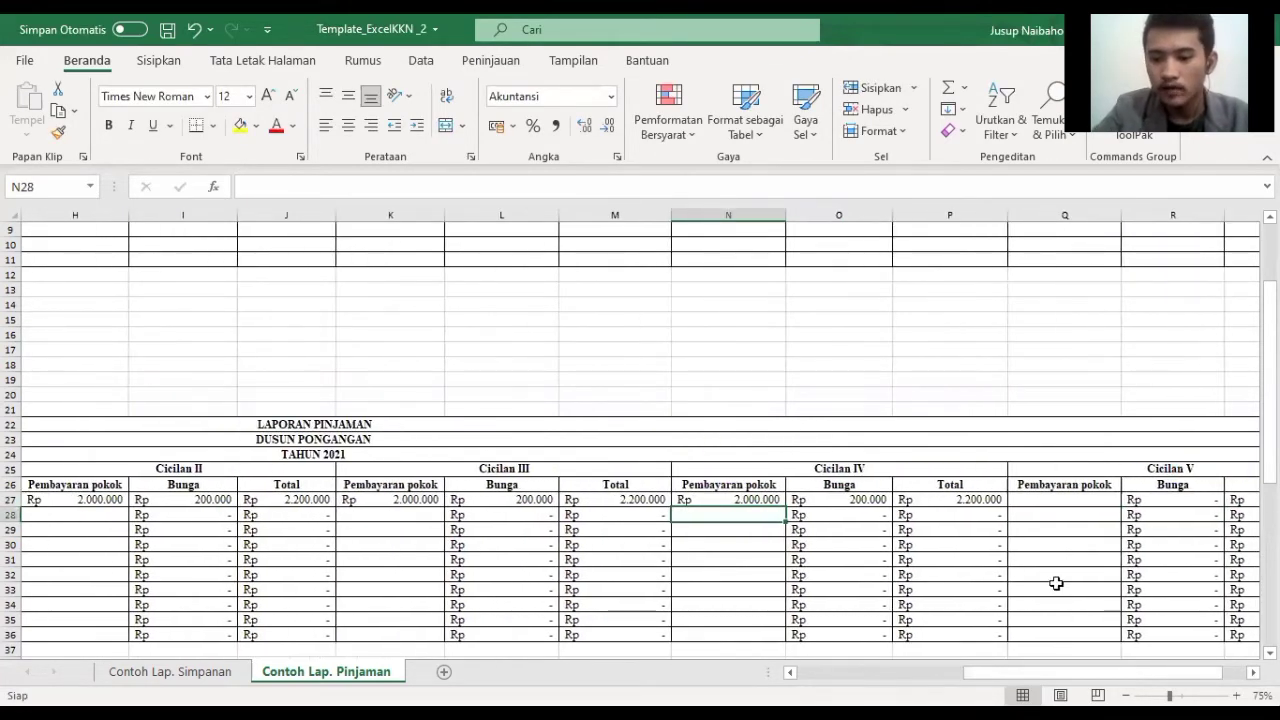
pyautogui.click(1071, 500)
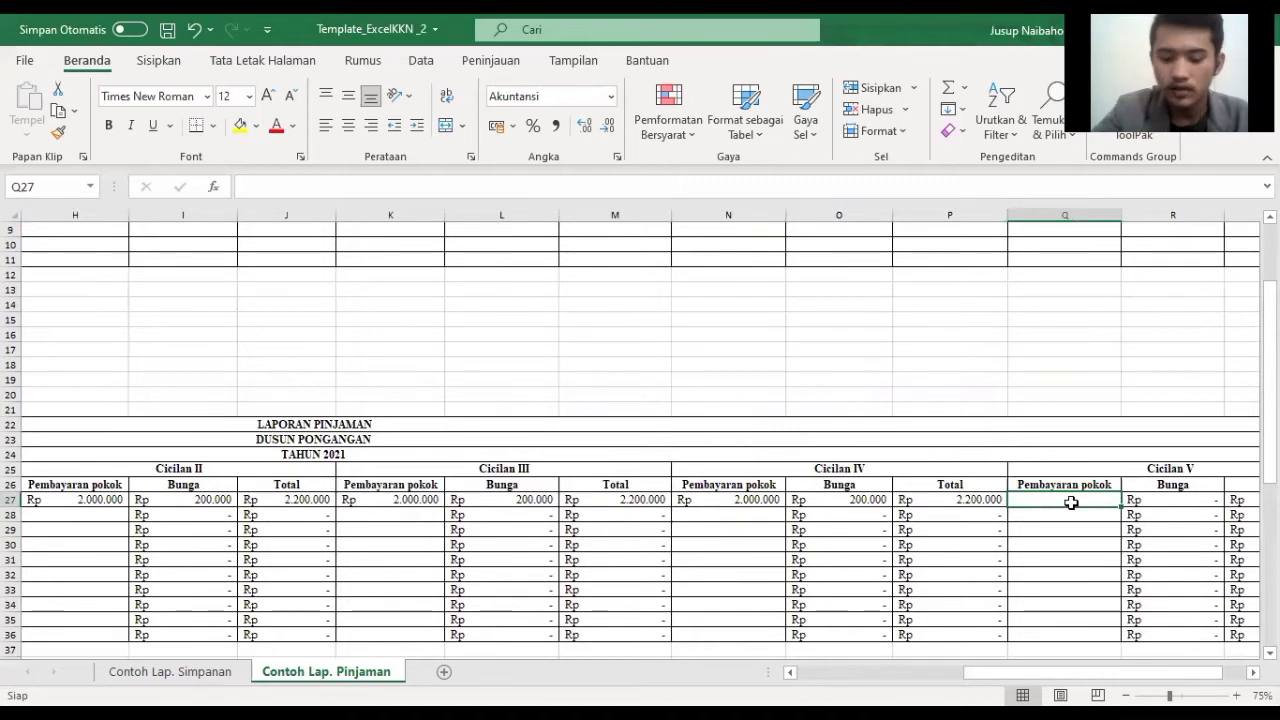
pyautogui.write('=')
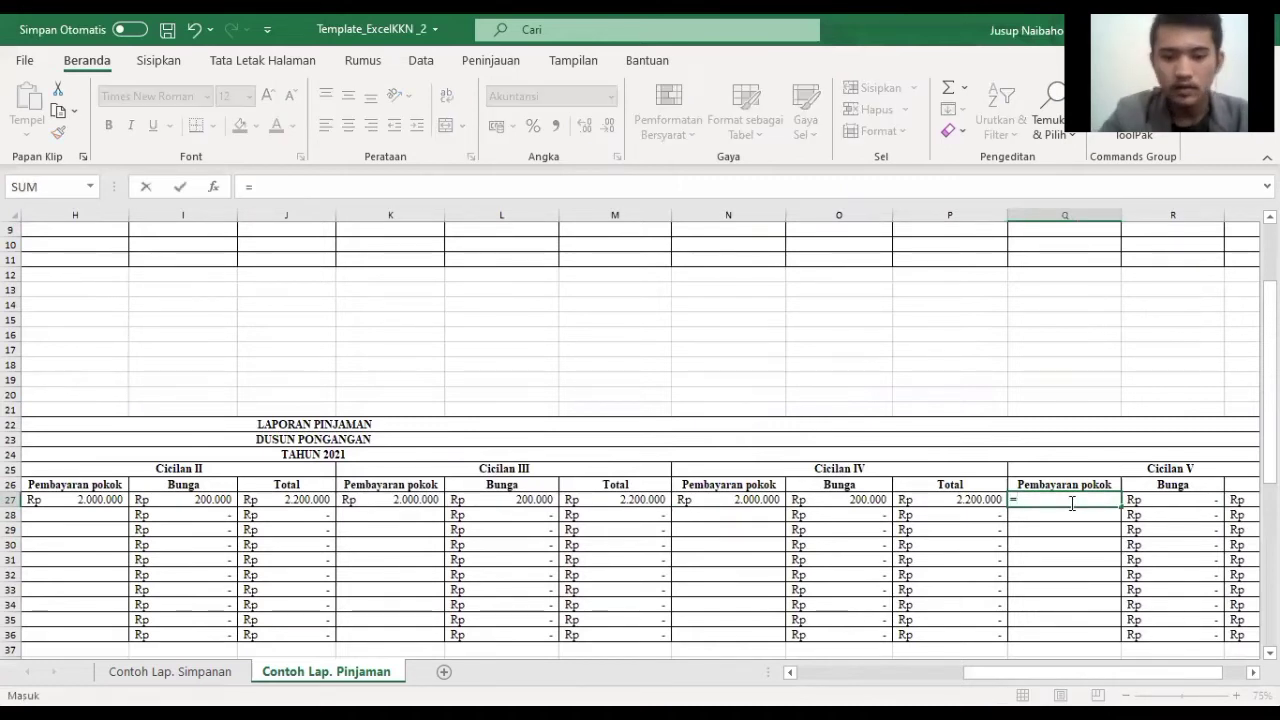
pyautogui.moveTo(1077, 674); pyautogui.dragTo(911, 674)
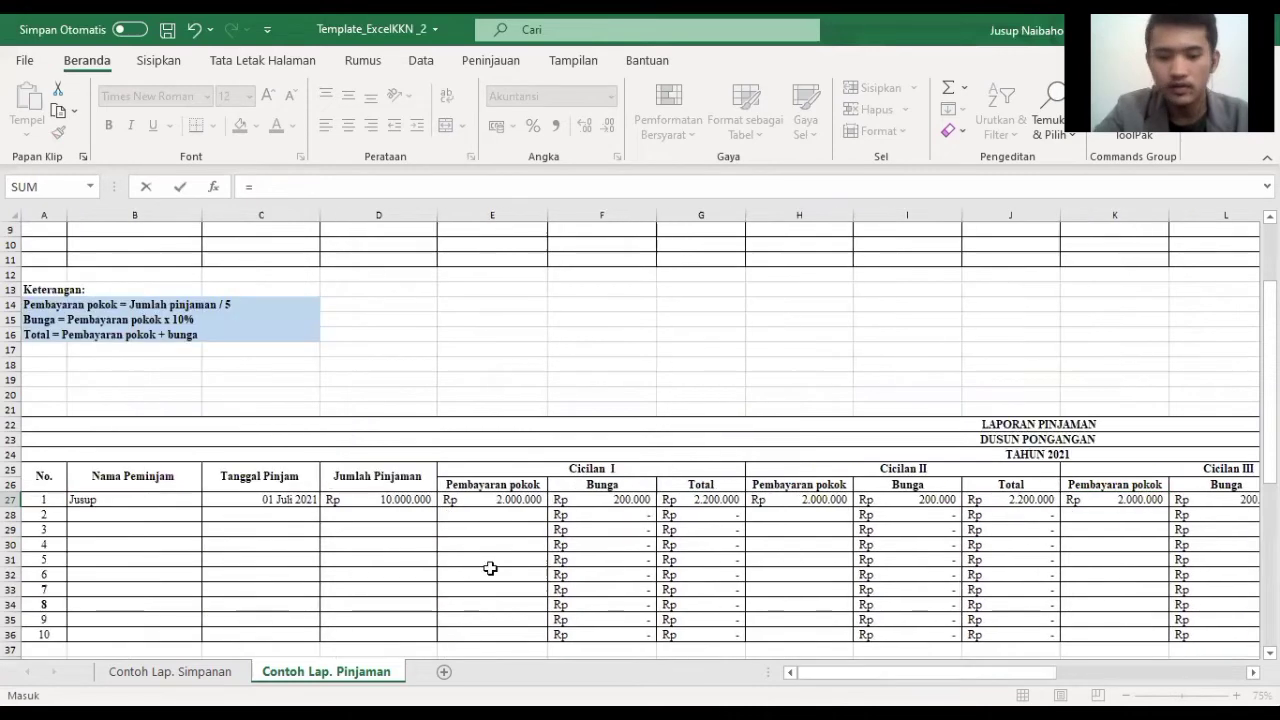
pyautogui.click(403, 497)
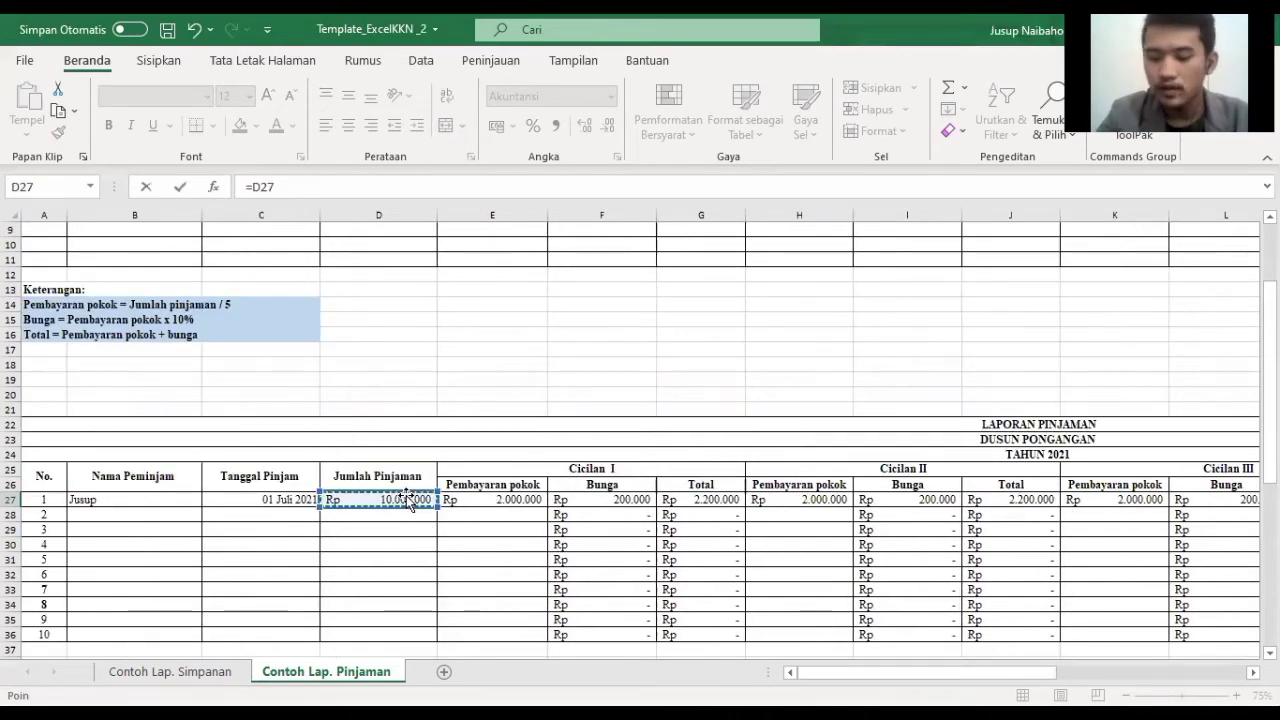
pyautogui.write('/5')
pyautogui.press('Return')
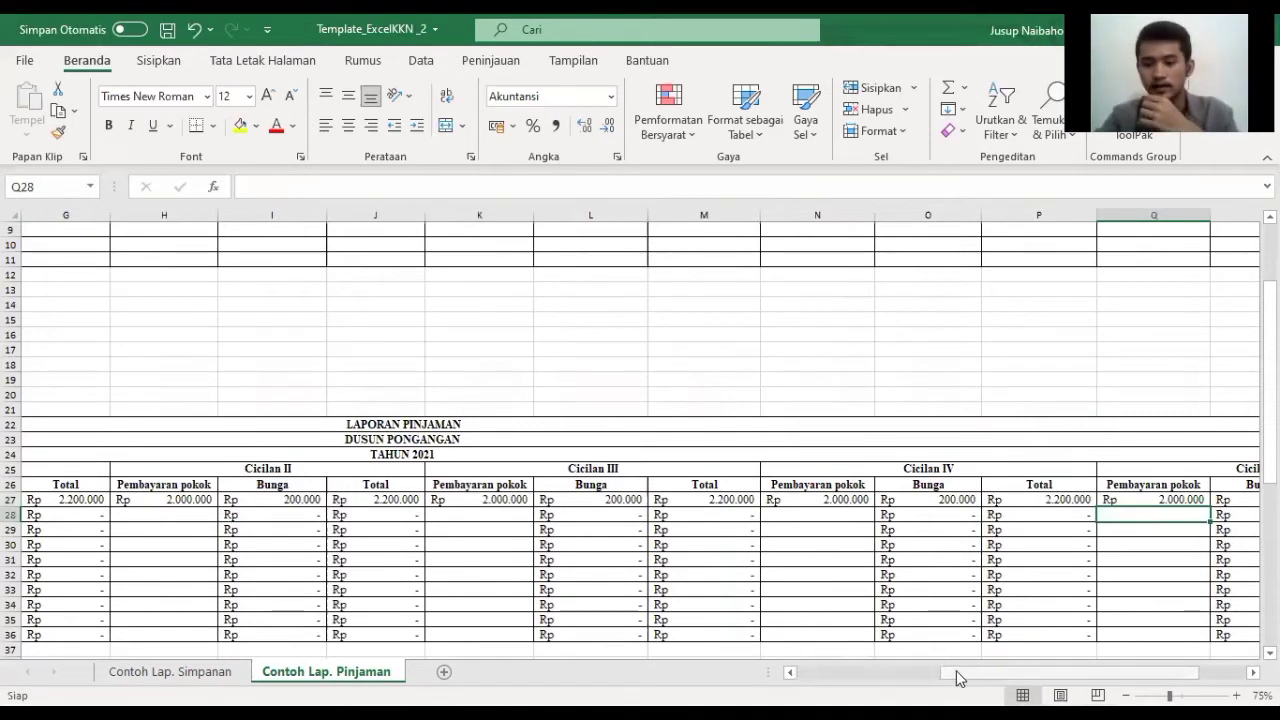
# Step: Slightly widen column G, which holds the Cicilan I totals
pyautogui.moveTo(958, 678); pyautogui.dragTo(1006, 678)
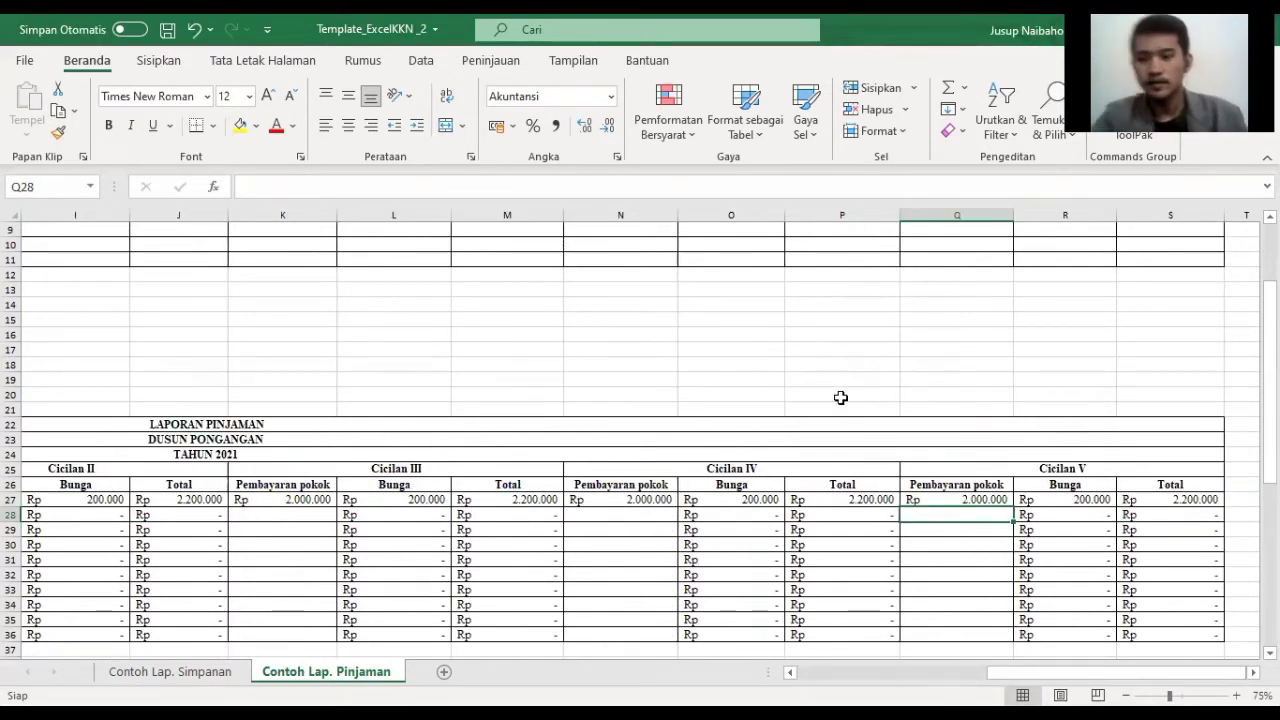
pyautogui.scroll(-2, 618, 489)
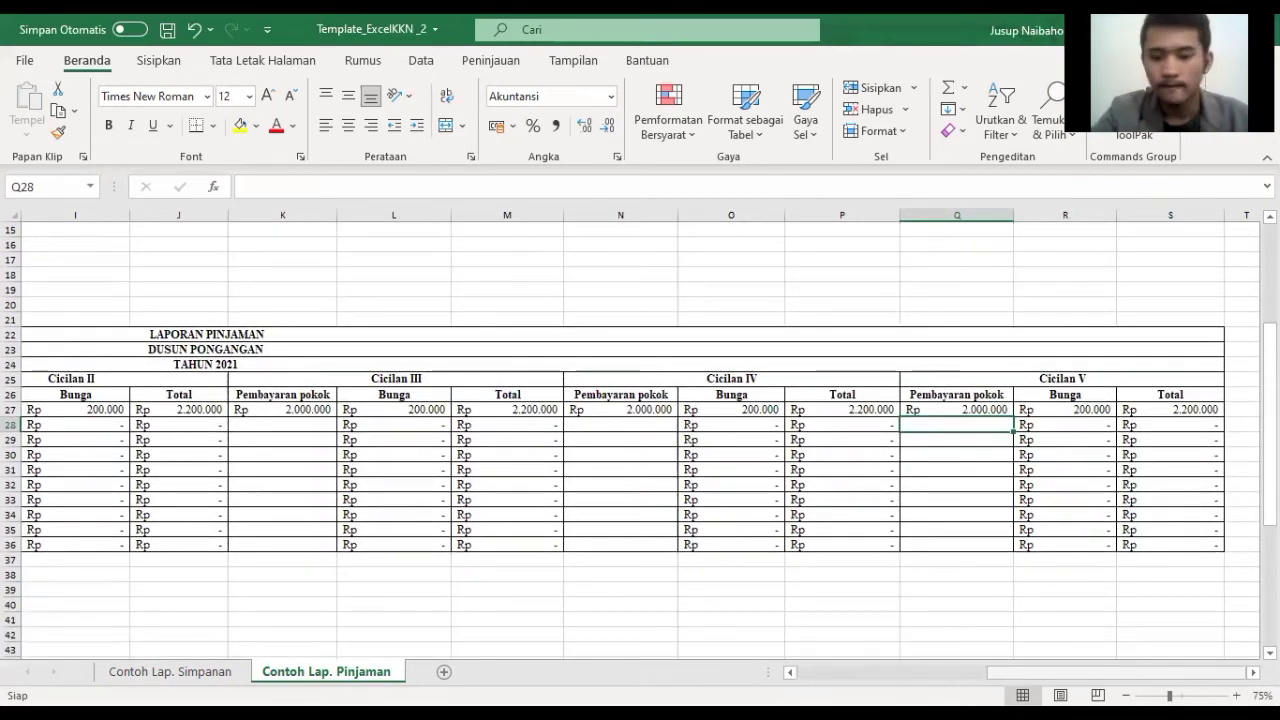
pyautogui.moveTo(1170, 675); pyautogui.dragTo(978, 675)
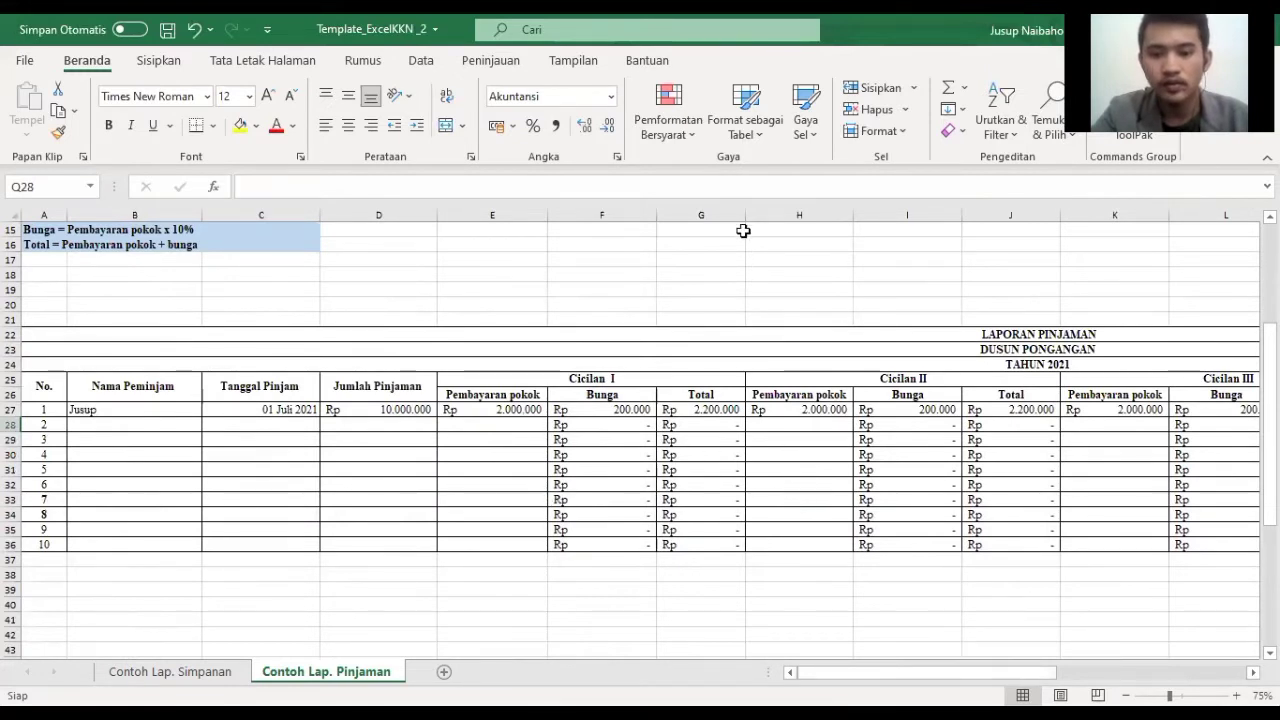
pyautogui.moveTo(750, 217); pyautogui.dragTo(751, 215)
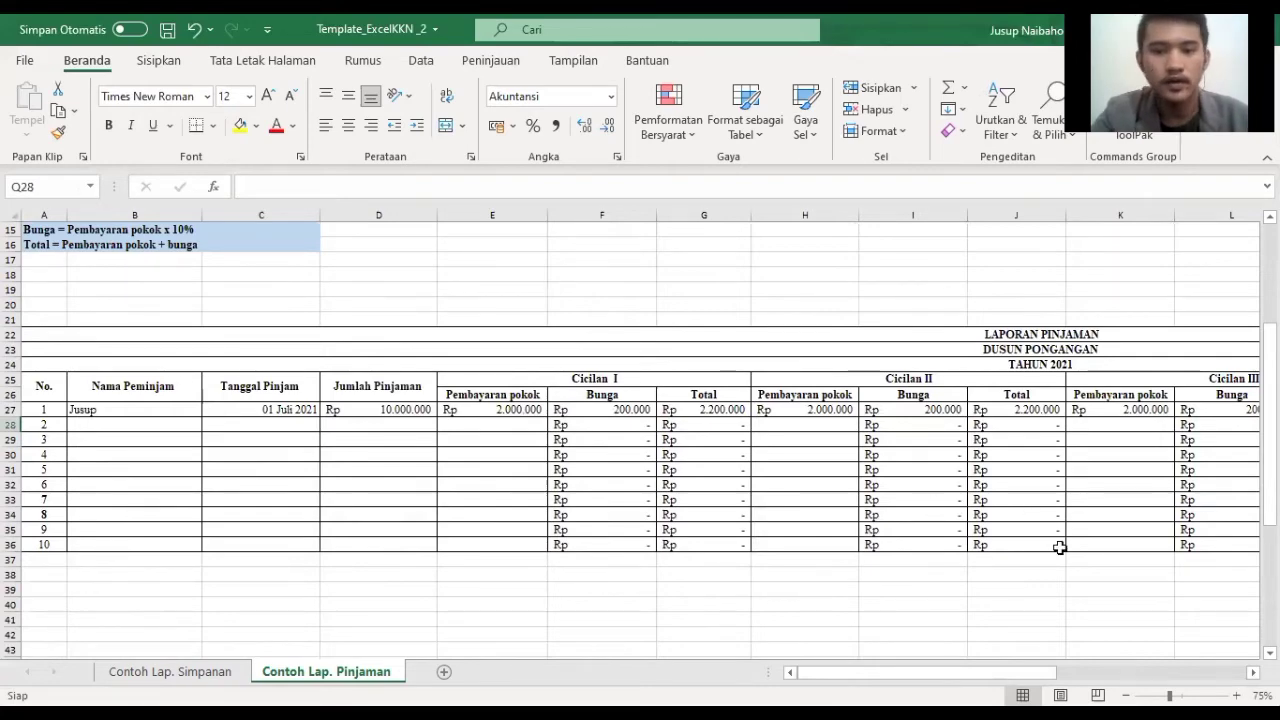
# Step: Review both Laporan Pinjaman tables and the Keterangan formula notes between them
pyautogui.scroll(5, 1072, 542)
pyautogui.scroll(-4, 1072, 542)
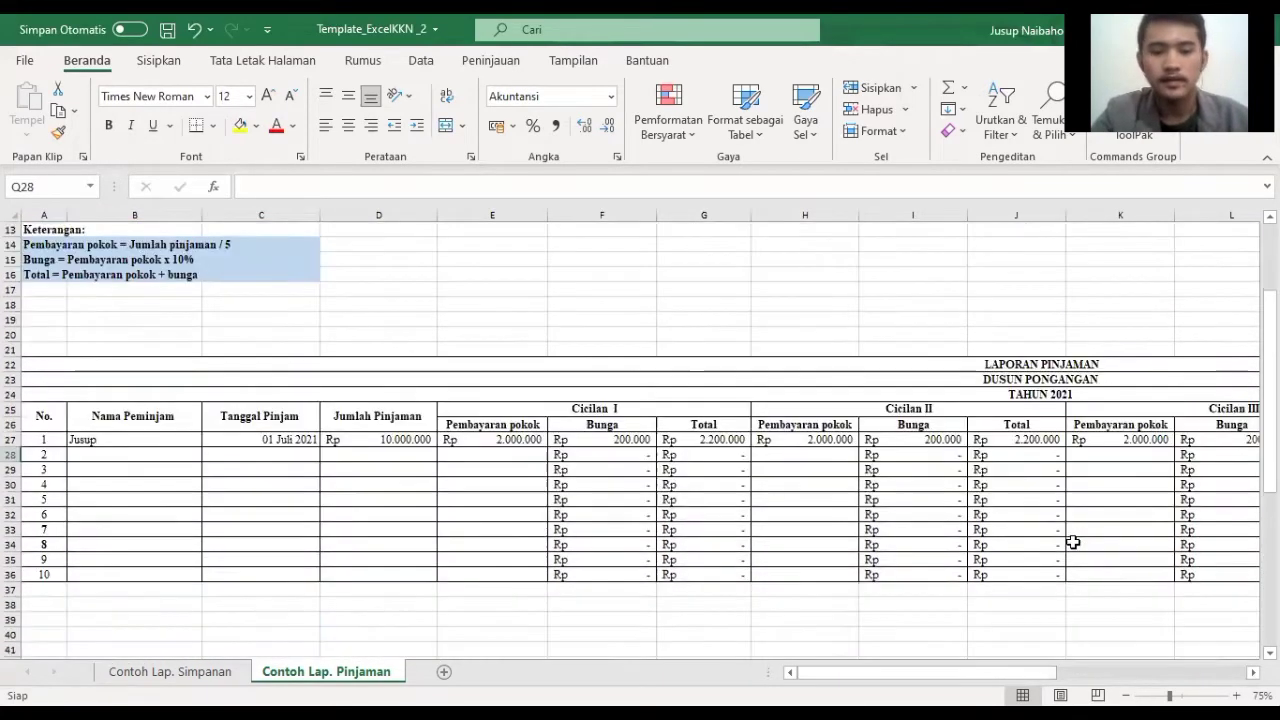
pyautogui.scroll(-2, 1072, 542)
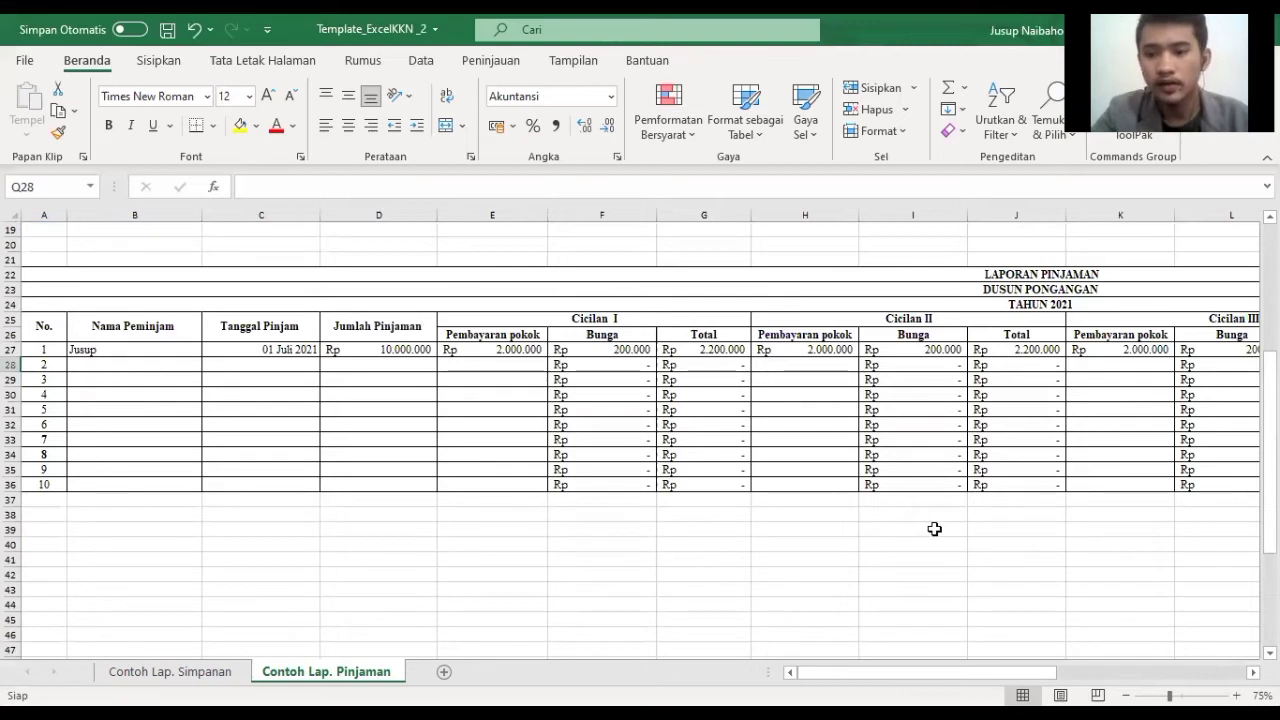
pyautogui.scroll(6, 936, 528)
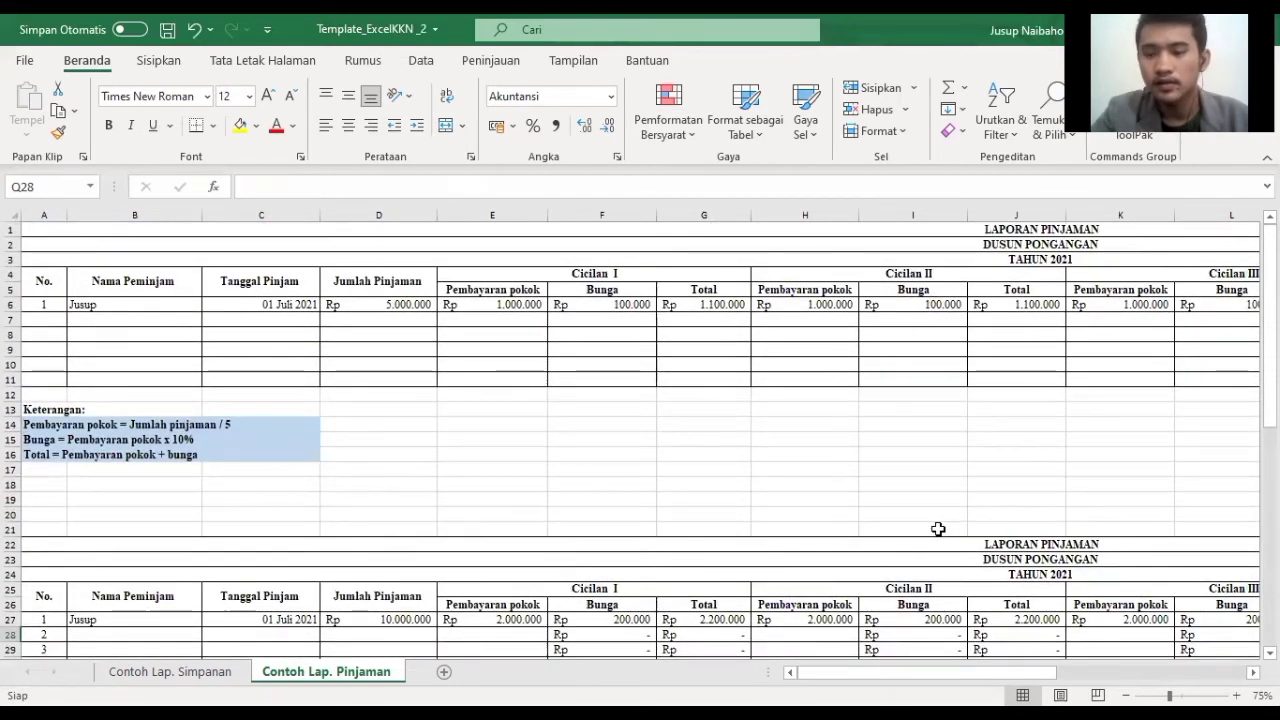
pyautogui.scroll(-4, 938, 528)
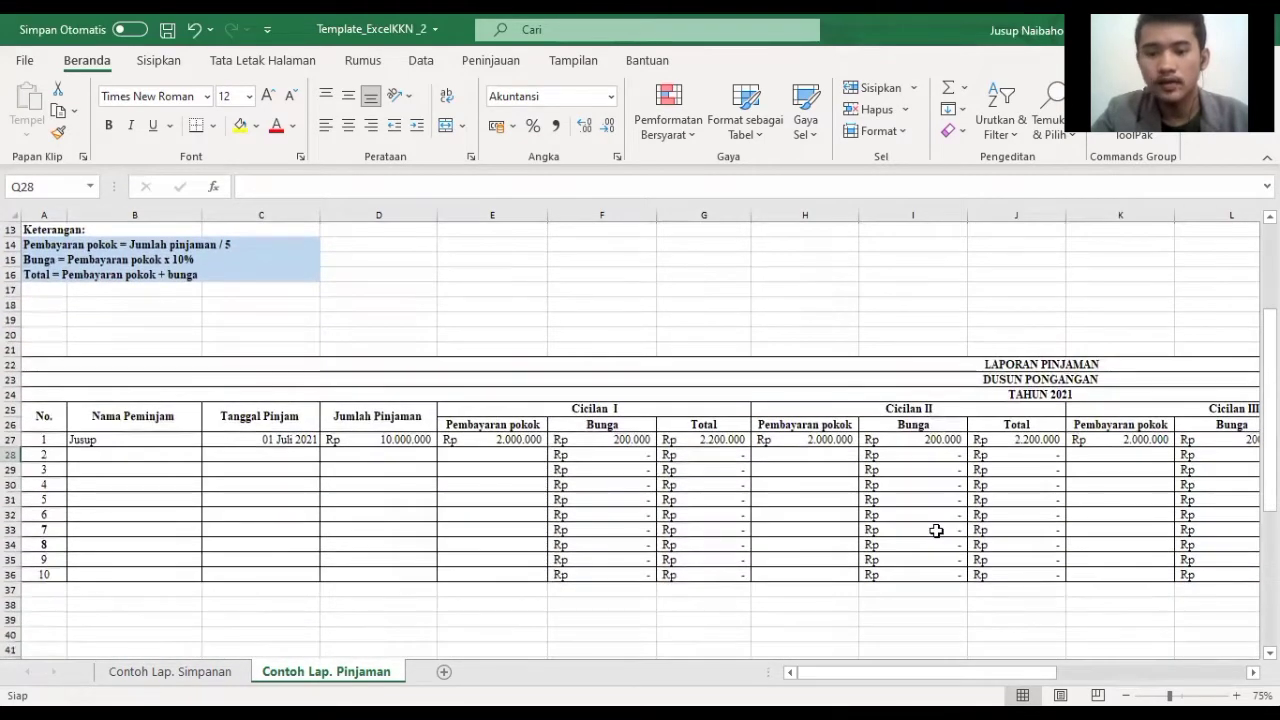
pyautogui.scroll(-4, 936, 531)
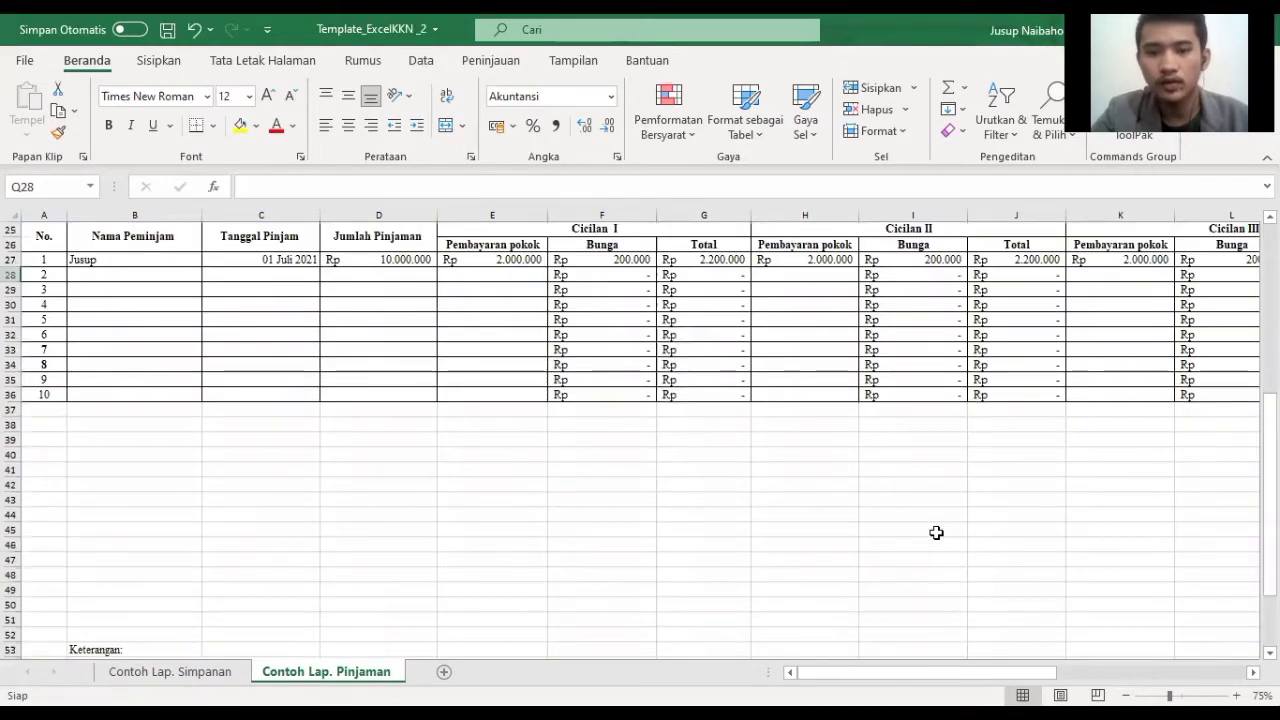
pyautogui.scroll(6, 936, 530)
pyautogui.scroll(-4, 940, 530)
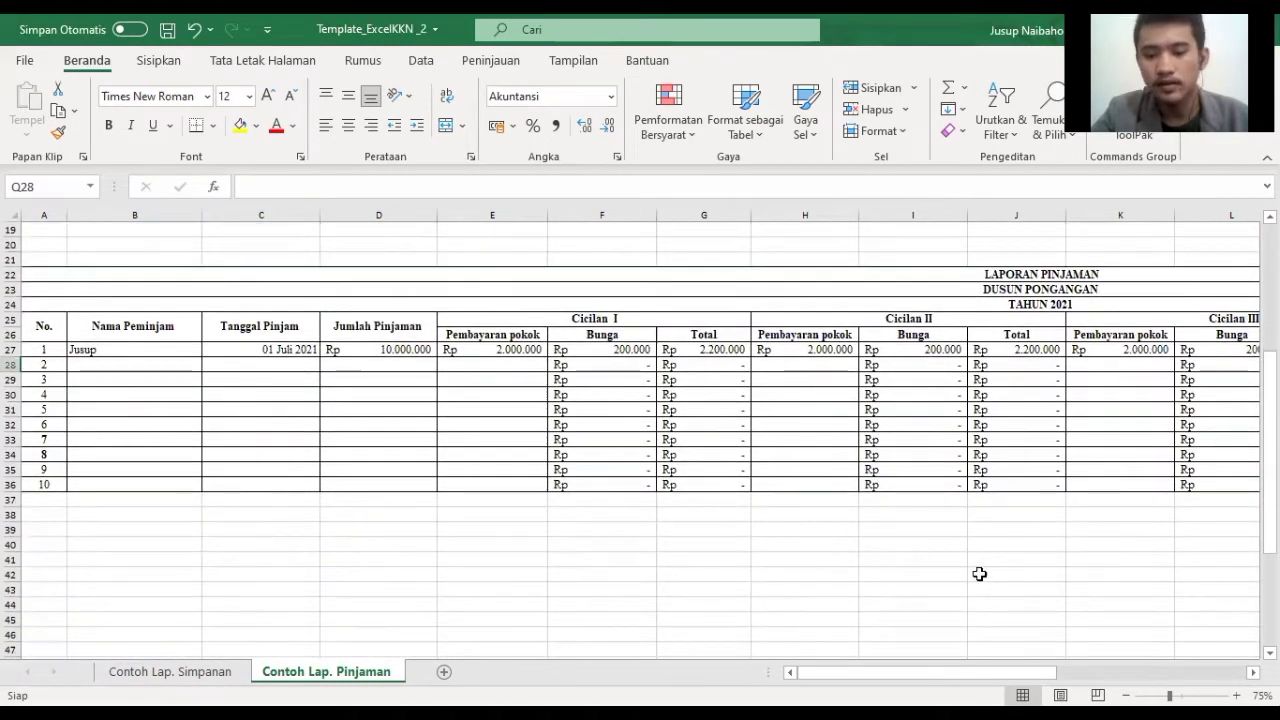
pyautogui.moveTo(873, 673)
pyautogui.mouseDown()
pyautogui.moveTo(1059, 673)
pyautogui.moveTo(870, 673)
pyautogui.mouseUp()
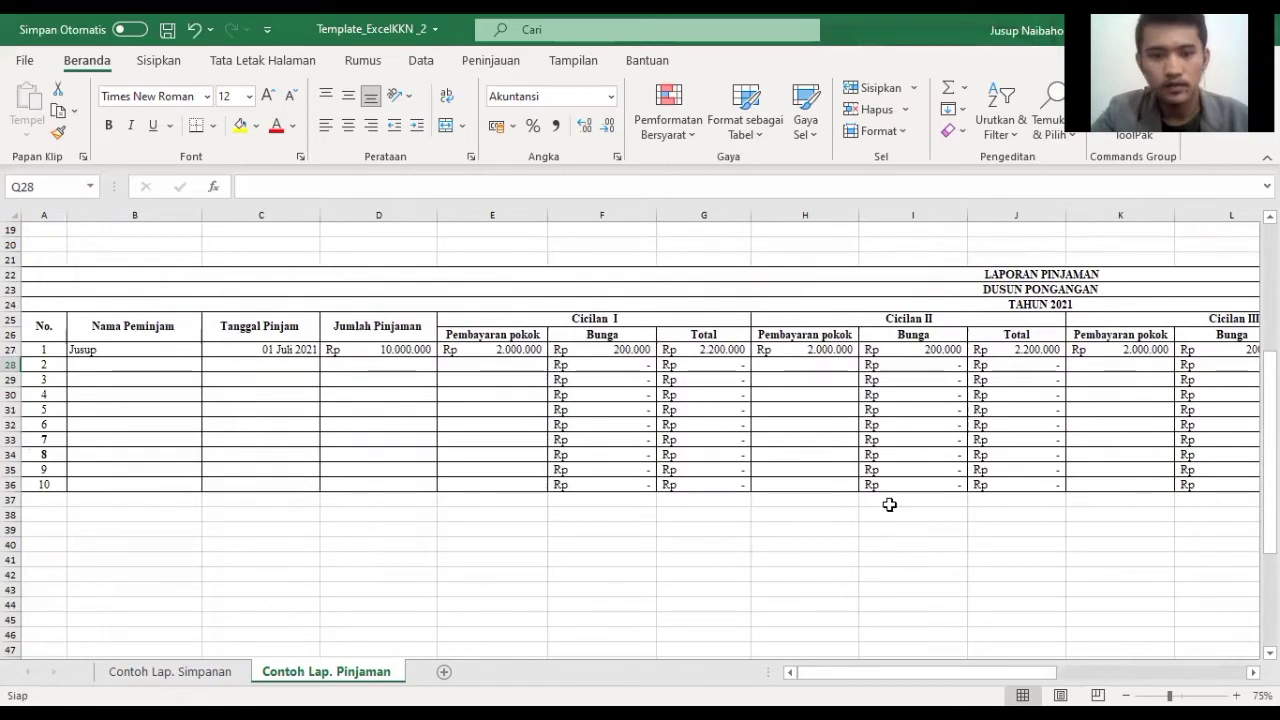
pyautogui.scroll(3, 889, 505)
pyautogui.scroll(-3, 889, 505)
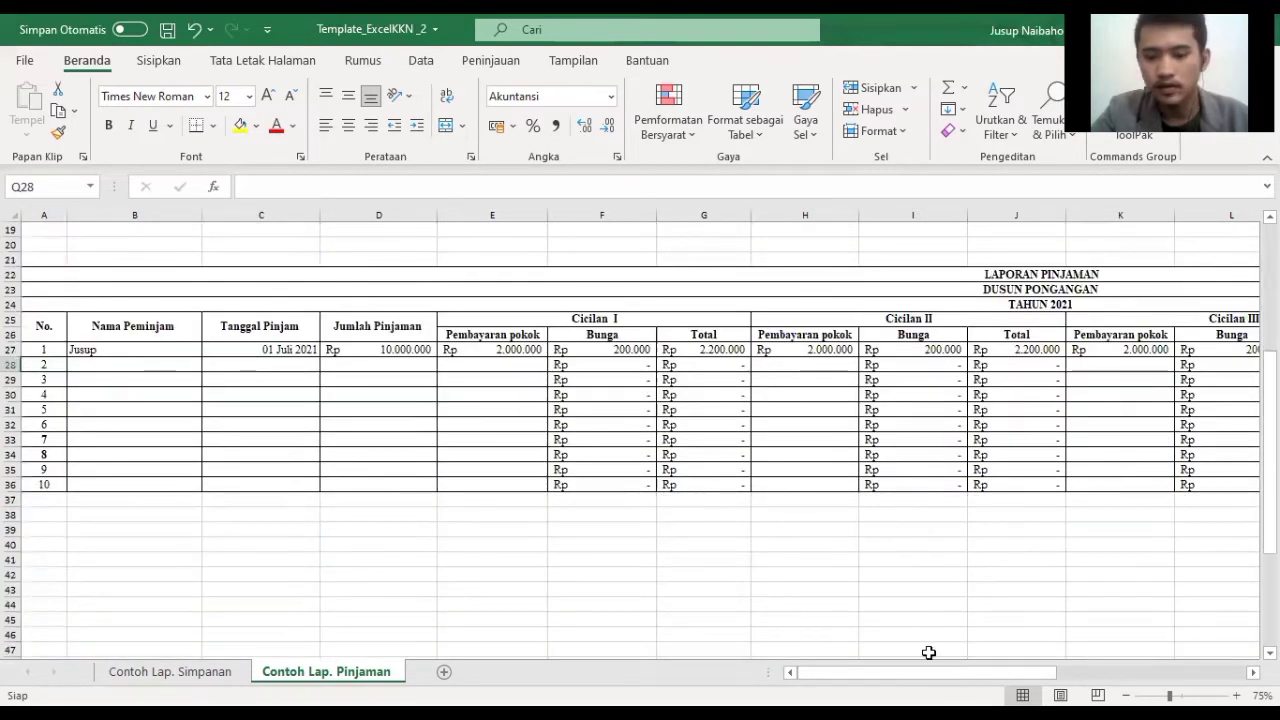
pyautogui.moveTo(903, 680); pyautogui.dragTo(1020, 673)
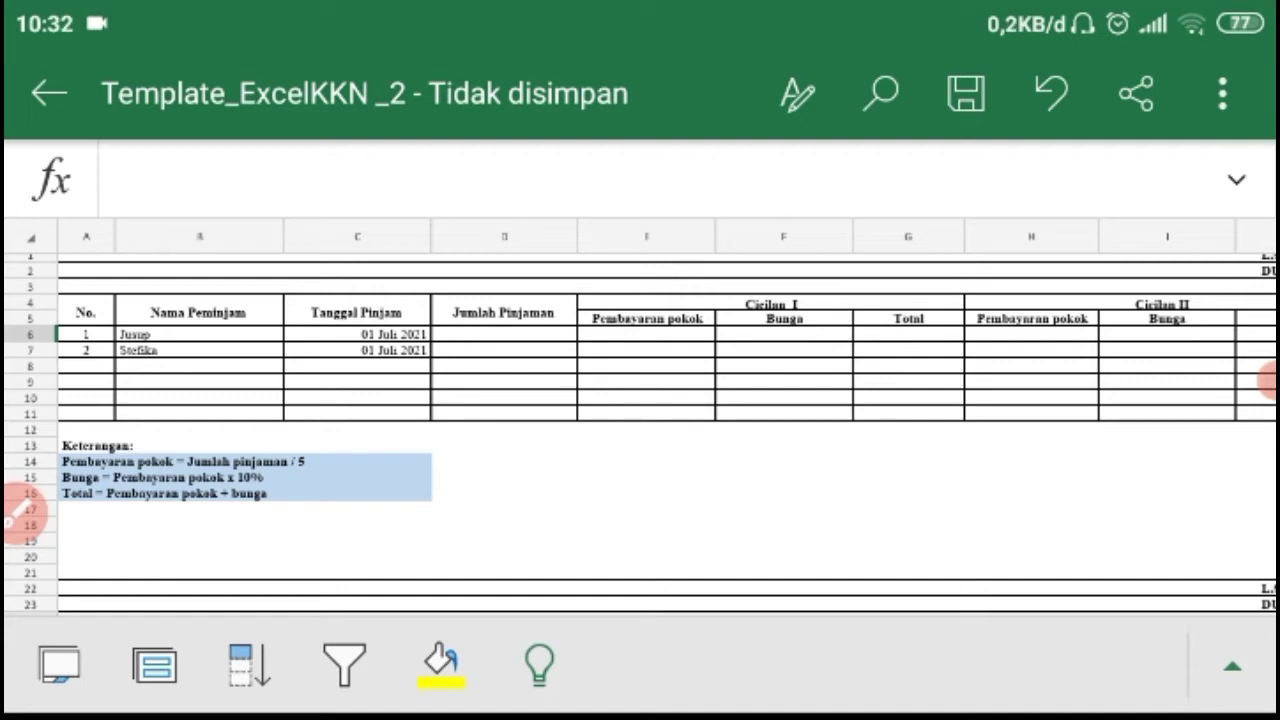
# Step: Examine the upper Laporan Pinjaman table, its instalment columns and formula notes in the mobile Excel copy of the workbook
pyautogui.hscroll(5, 640, 437)
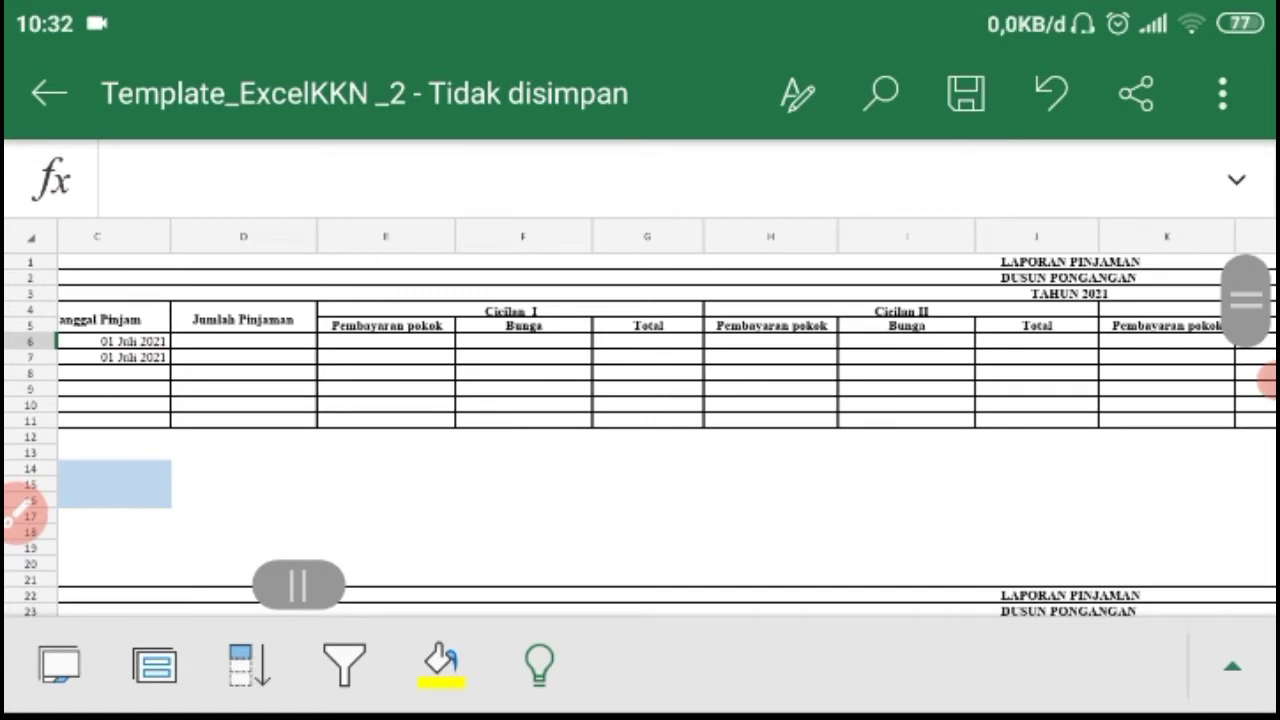
pyautogui.hscroll(-5, 640, 437)
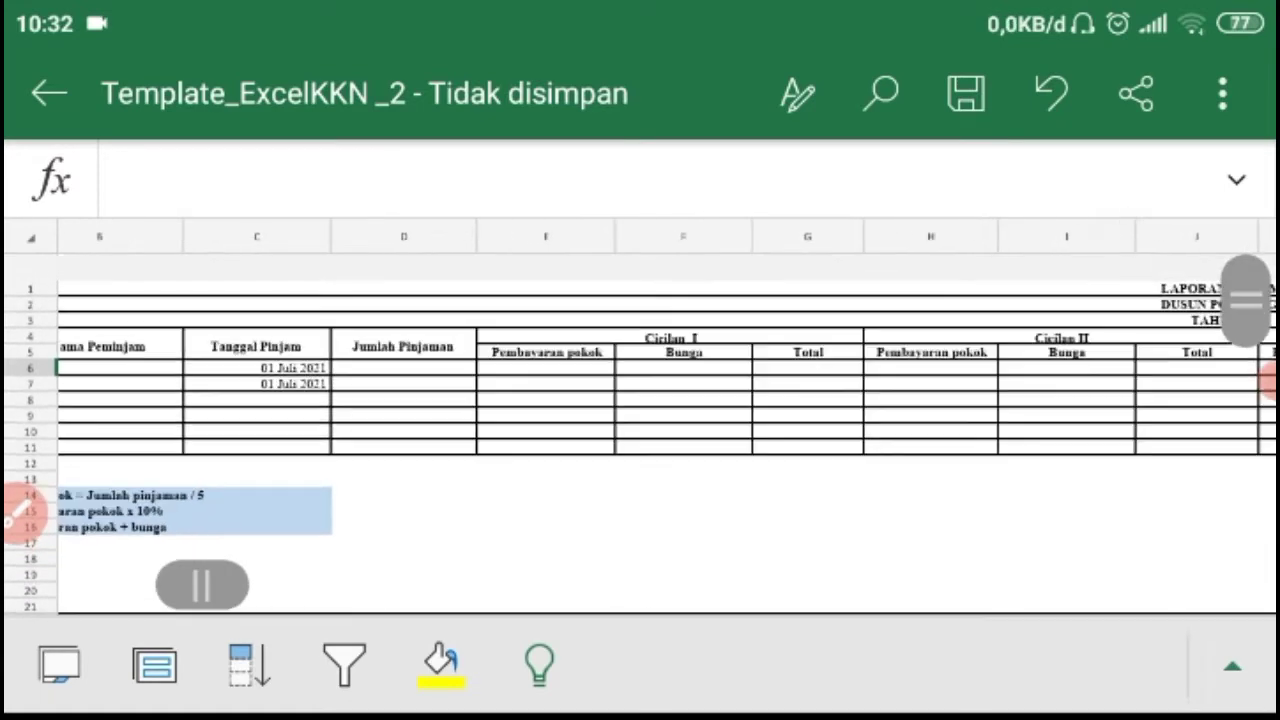
pyautogui.scroll(-1, 640, 418)
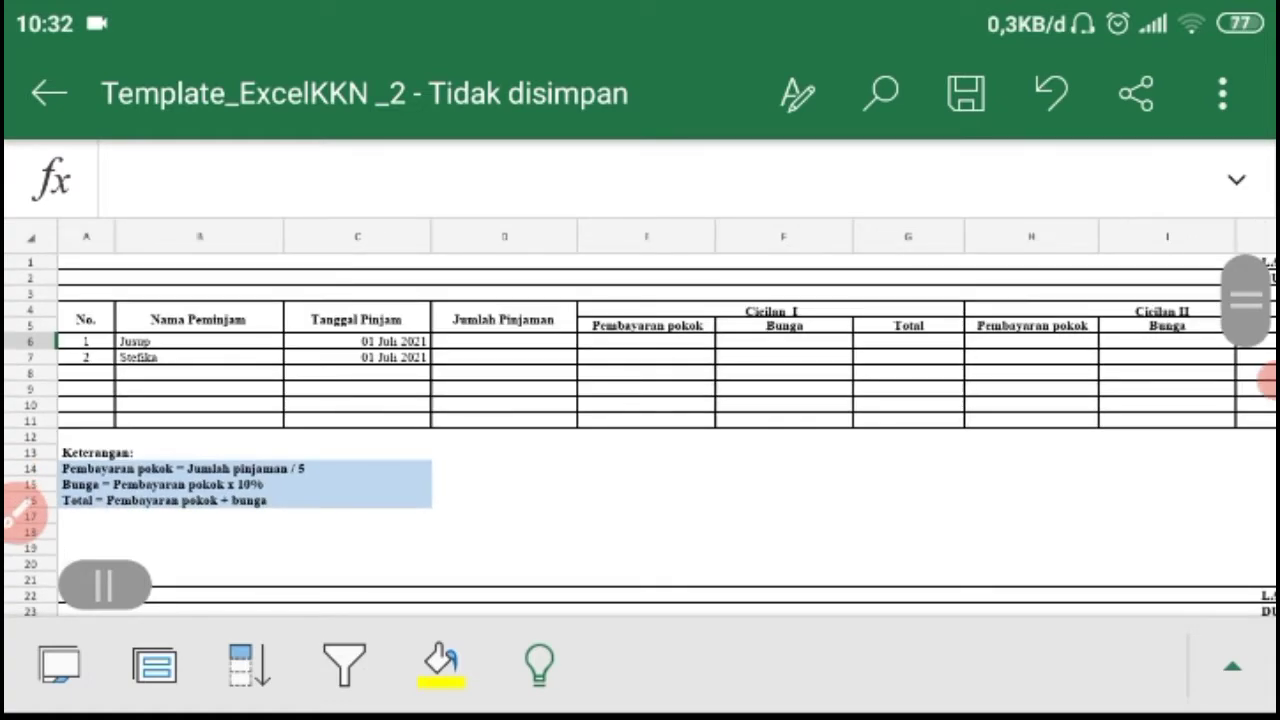
pyautogui.scroll(-3, 640, 418)
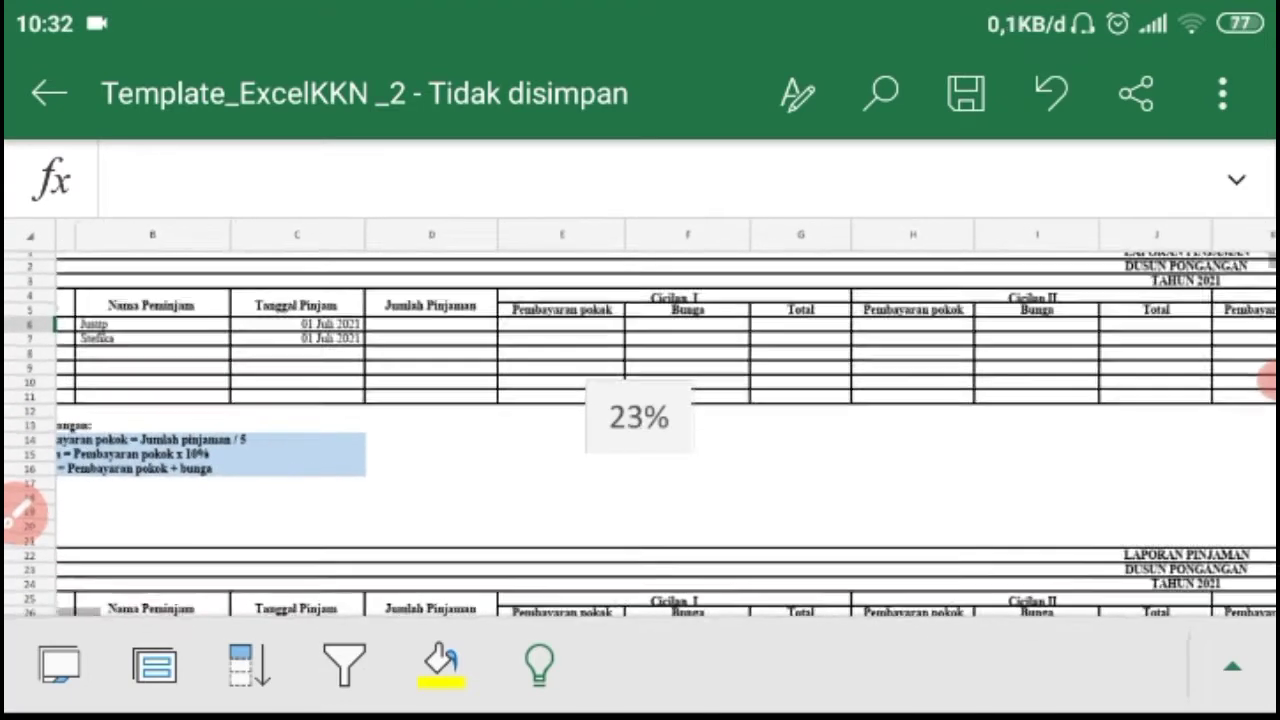
pyautogui.scroll(2, 640, 418)
pyautogui.hscroll(2, 640, 418)
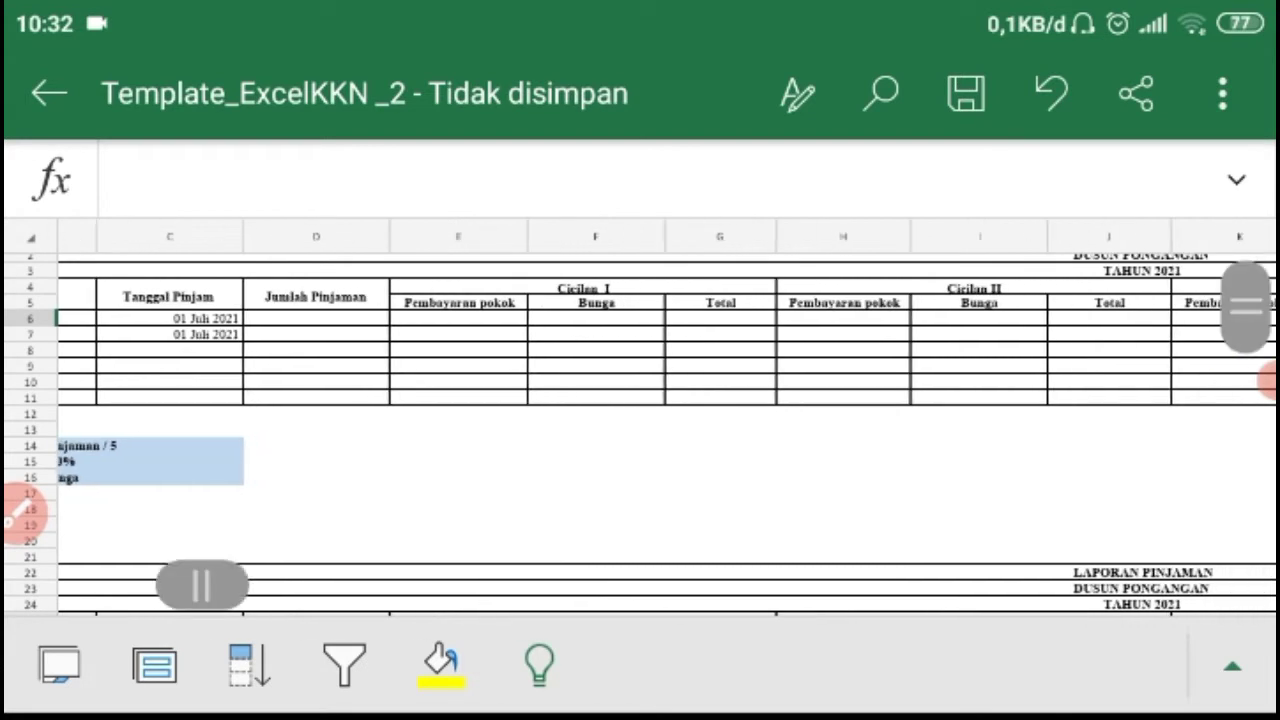
pyautogui.hscroll(2, 640, 418)
pyautogui.scroll(1, 640, 418)
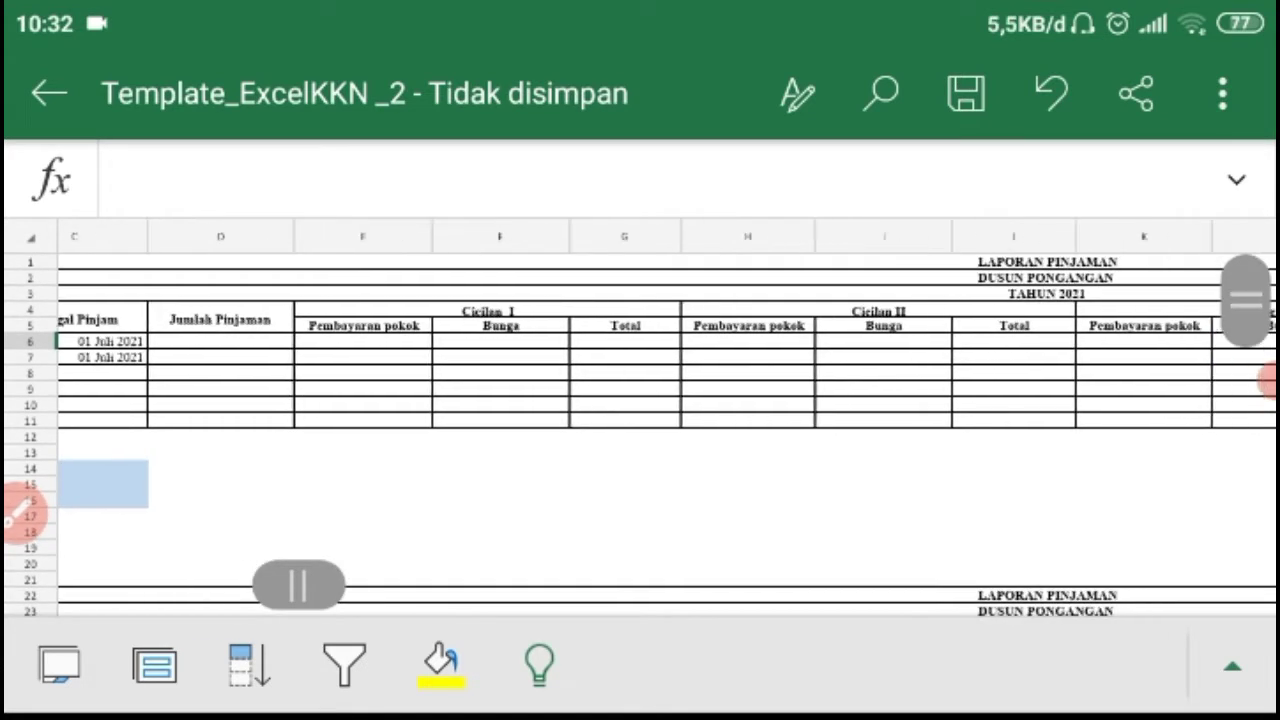
# Step: Examine the blank upper Laporan Pinjaman table from the borrower columns through Cicilan V, along with its Keterangan notes and the filled table below
pyautogui.hscroll(2, 640, 418)
pyautogui.hscroll(-4, 640, 418)
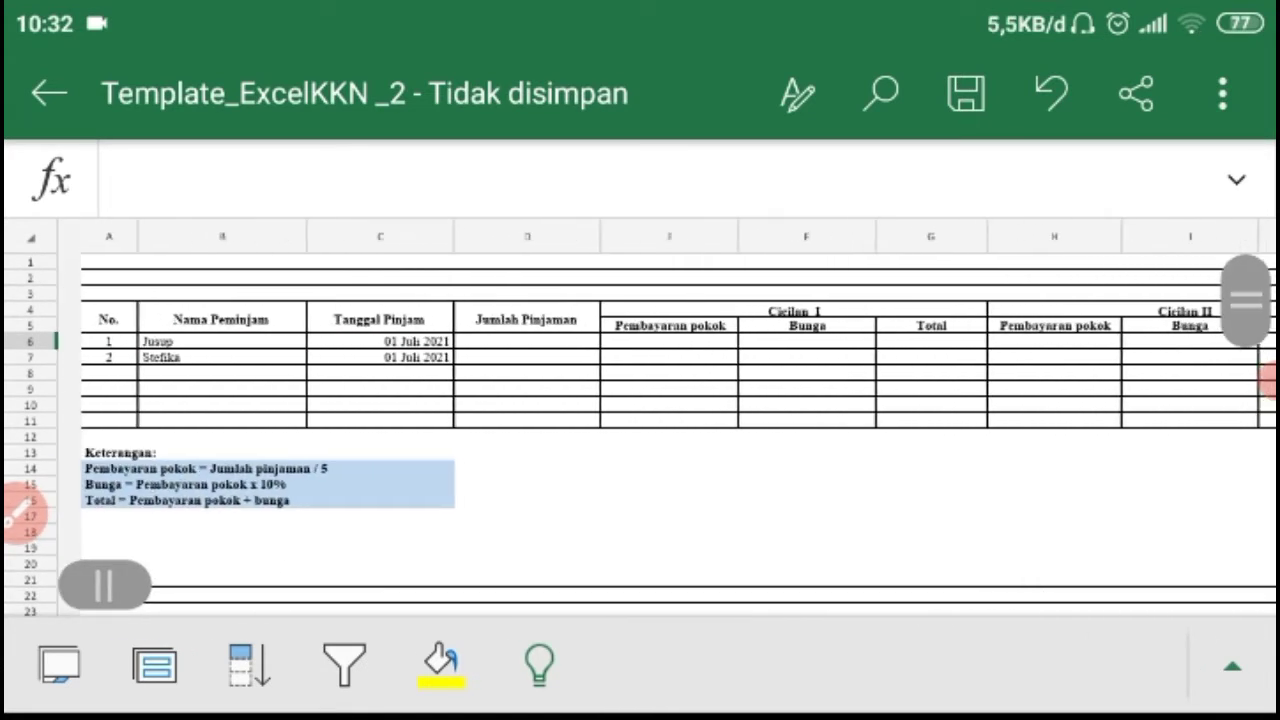
pyautogui.hscroll(3, 640, 418)
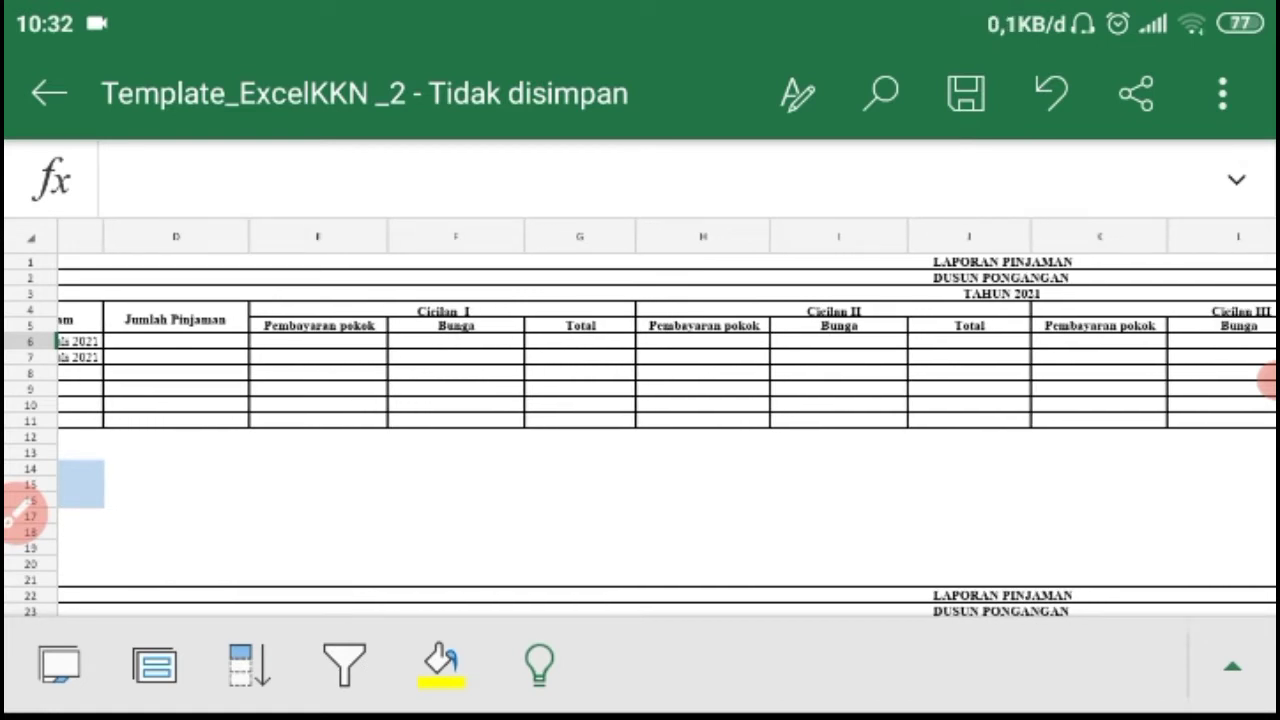
pyautogui.hscroll(-3, 640, 420)
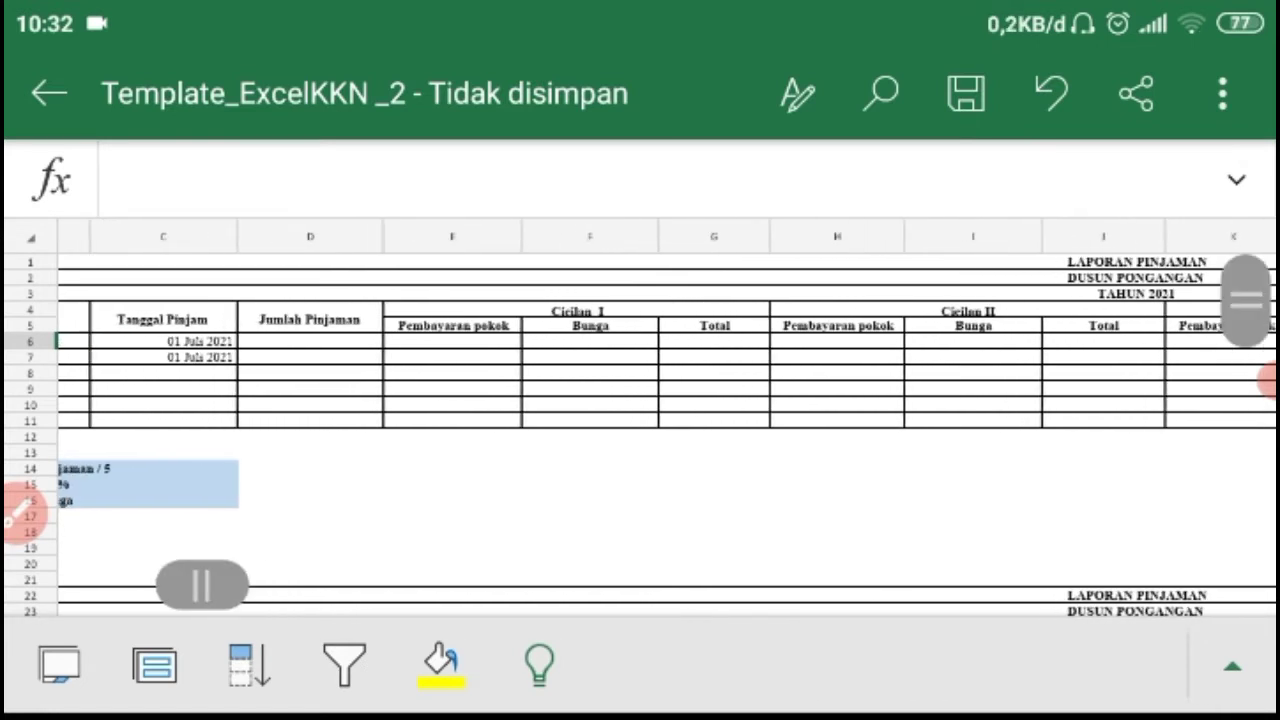
pyautogui.hscroll(-2, 640, 420)
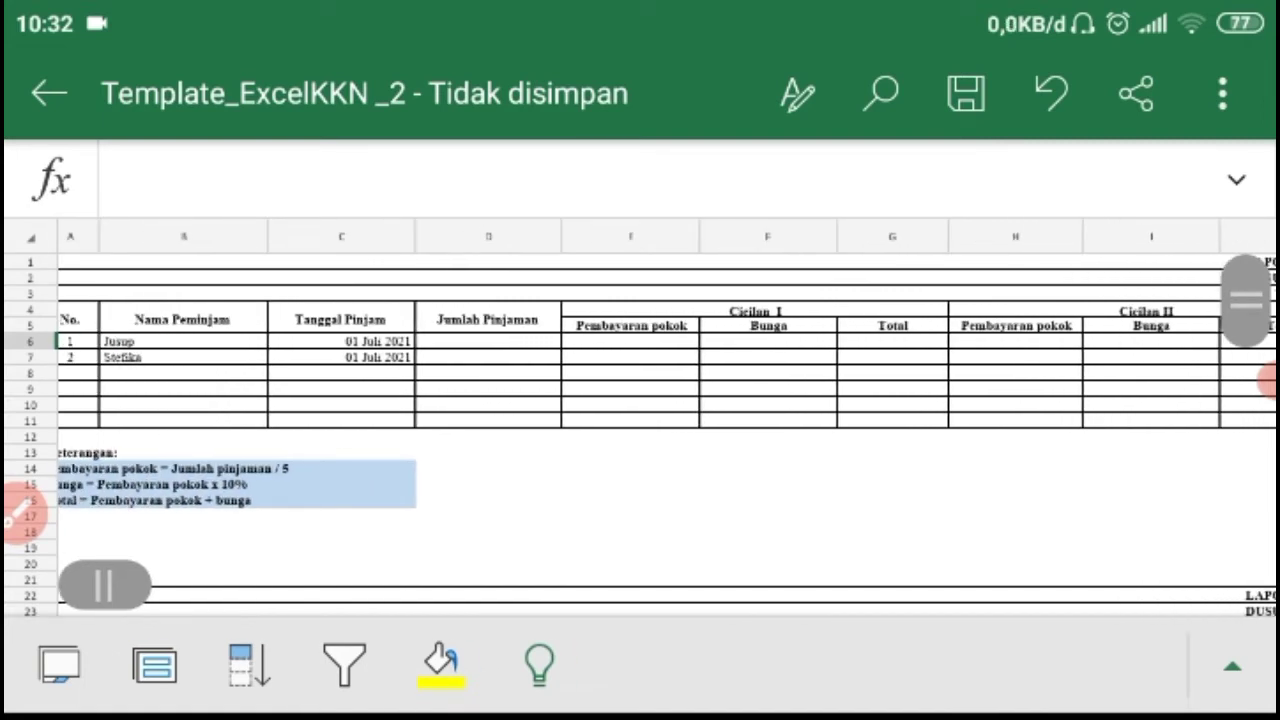
pyautogui.scroll(-5, 640, 435)
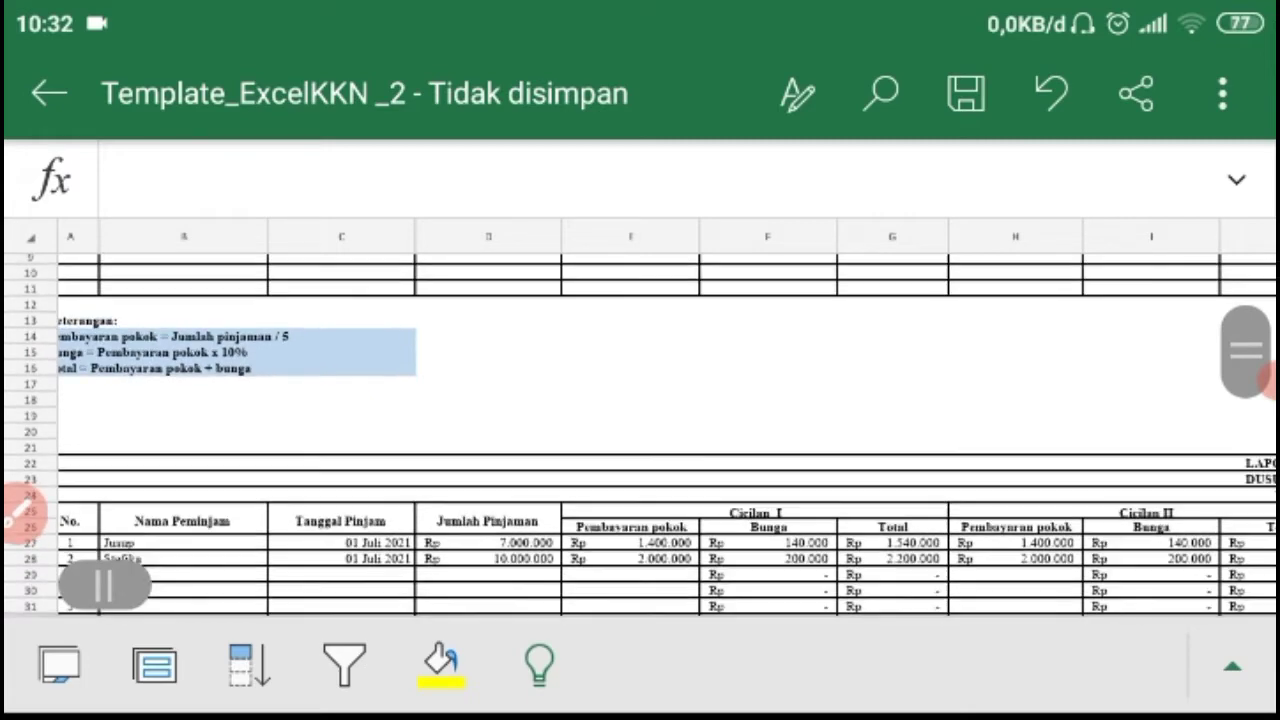
pyautogui.scroll(3, 640, 435)
pyautogui.hscroll(5, 640, 435)
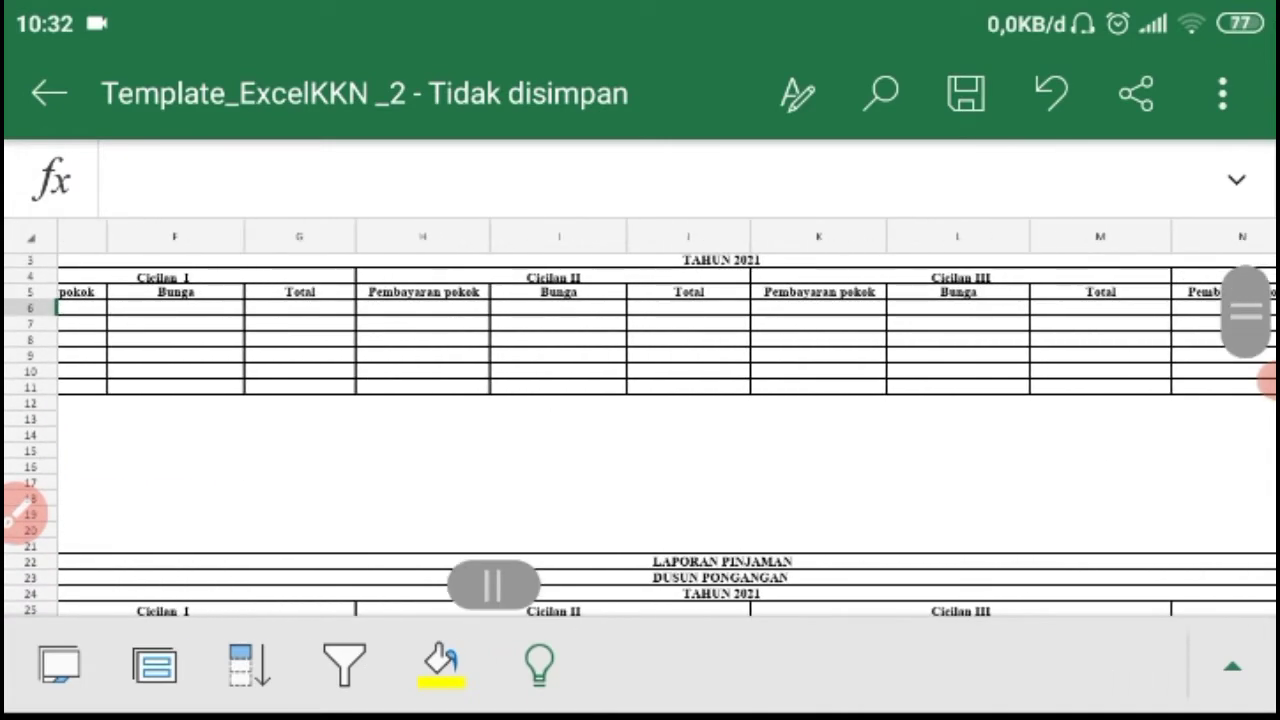
pyautogui.hscroll(8, 640, 435)
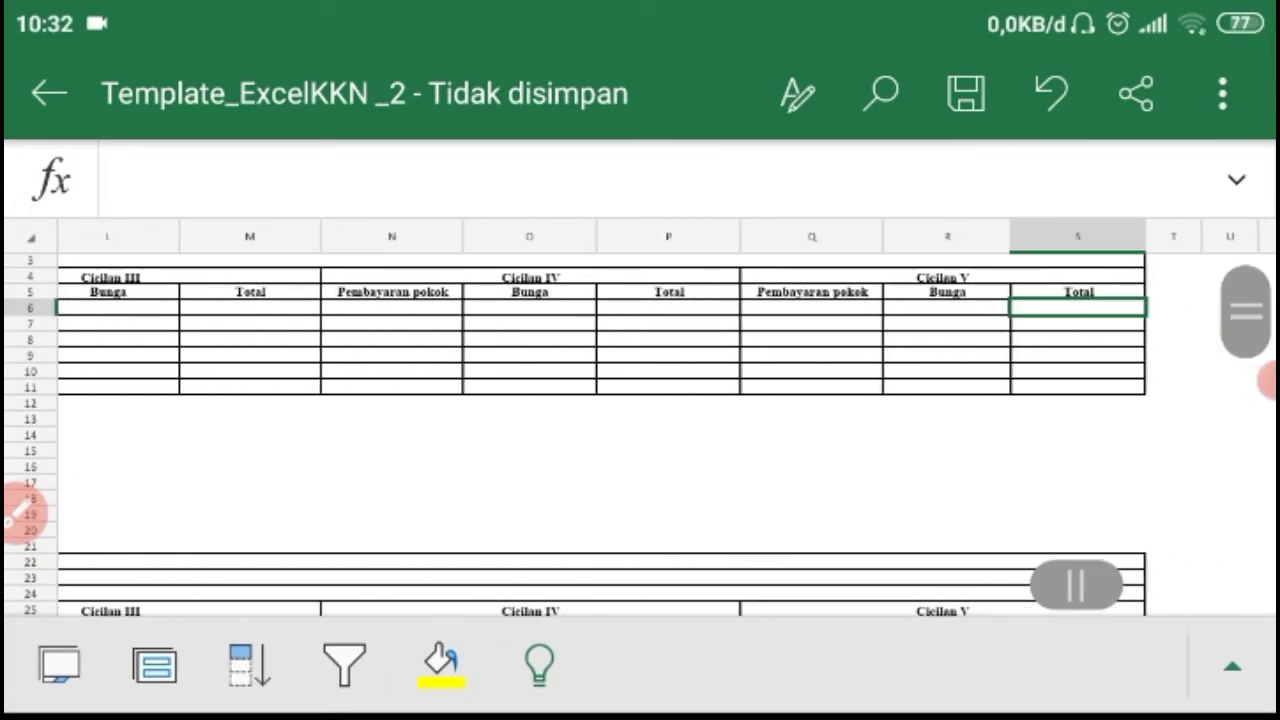
pyautogui.hscroll(-10, 640, 435)
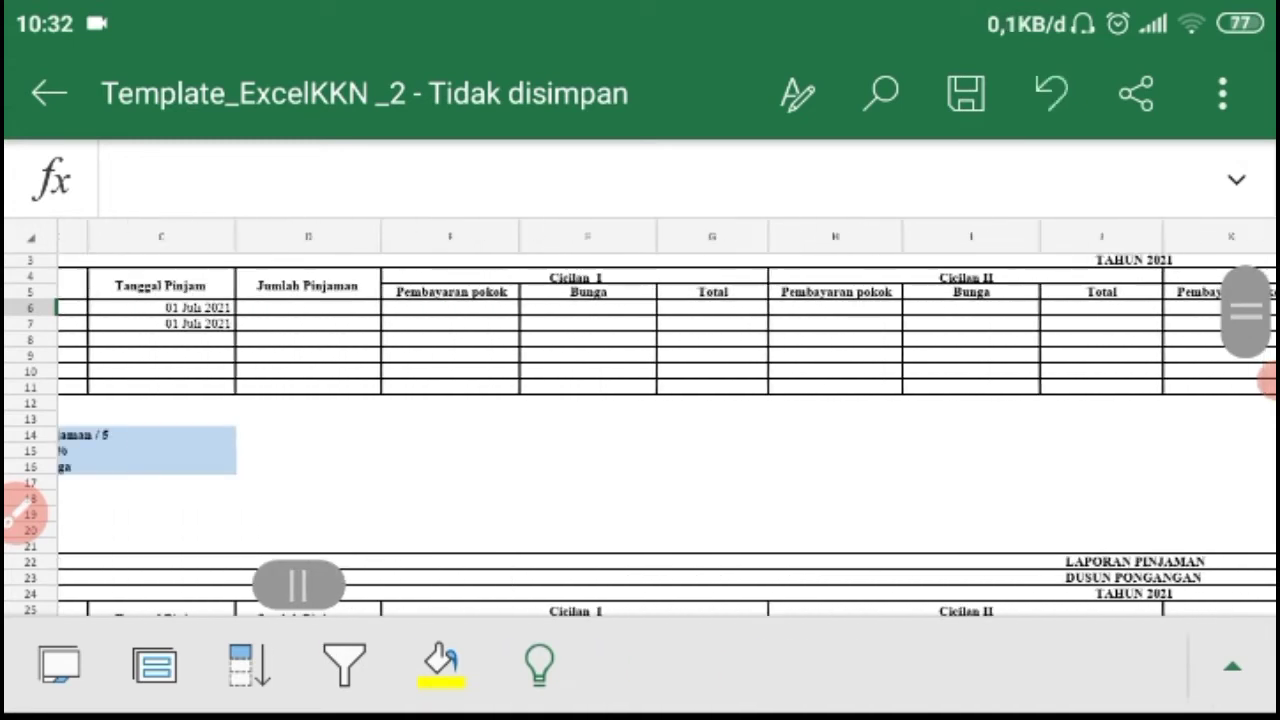
pyautogui.hscroll(-2, 640, 435)
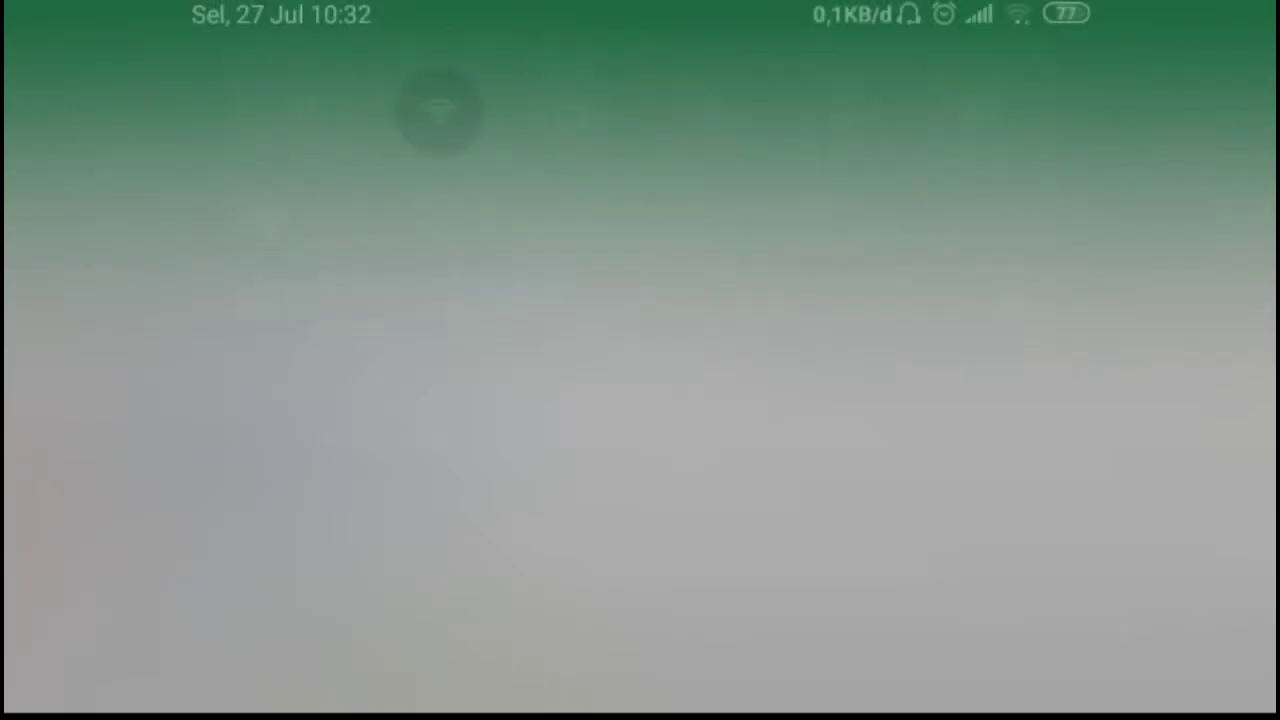
pyautogui.moveTo(640, 10); pyautogui.dragTo(640, 420)
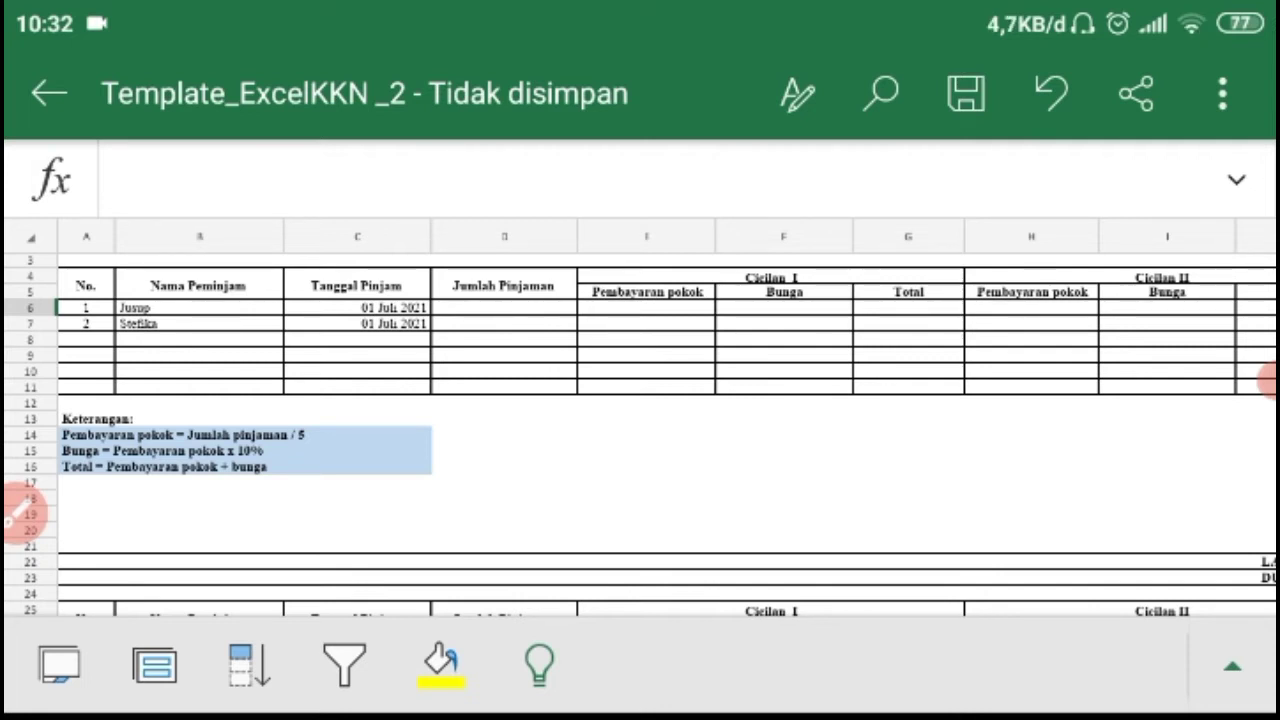
pyautogui.scroll(2, 640, 417)
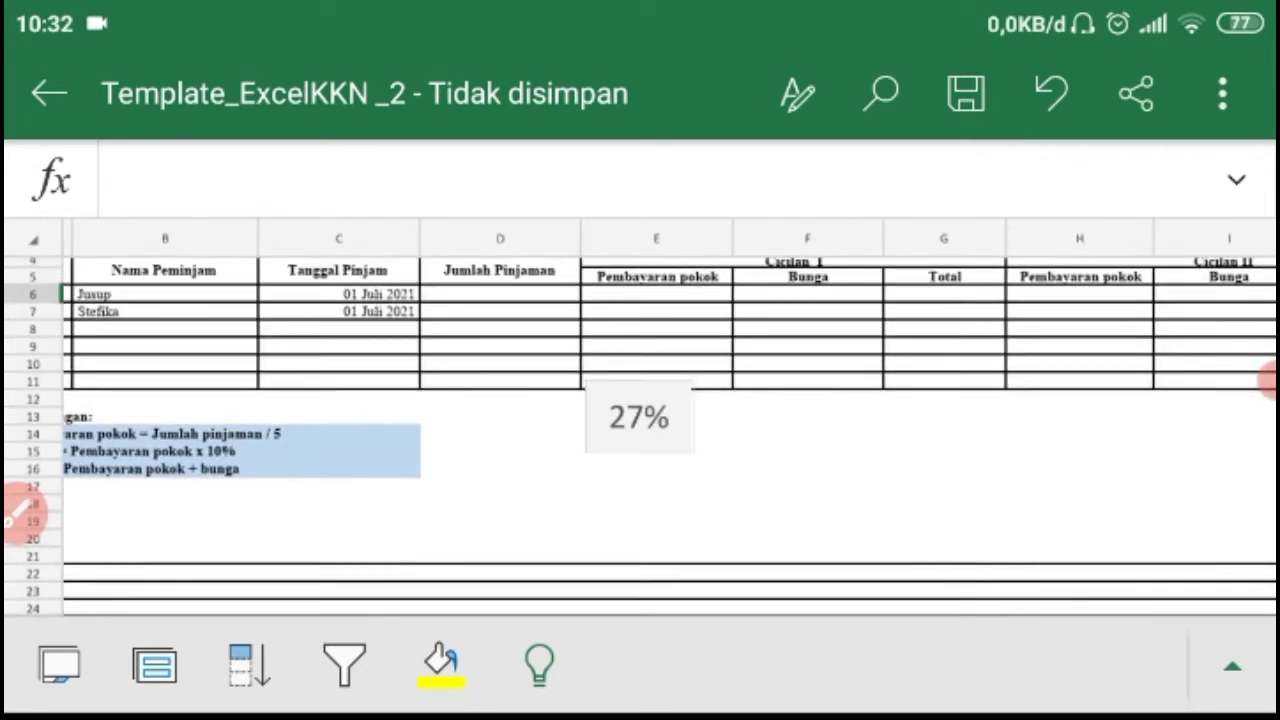
pyautogui.scroll(1, 640, 417)
pyautogui.hscroll(3, 640, 417)
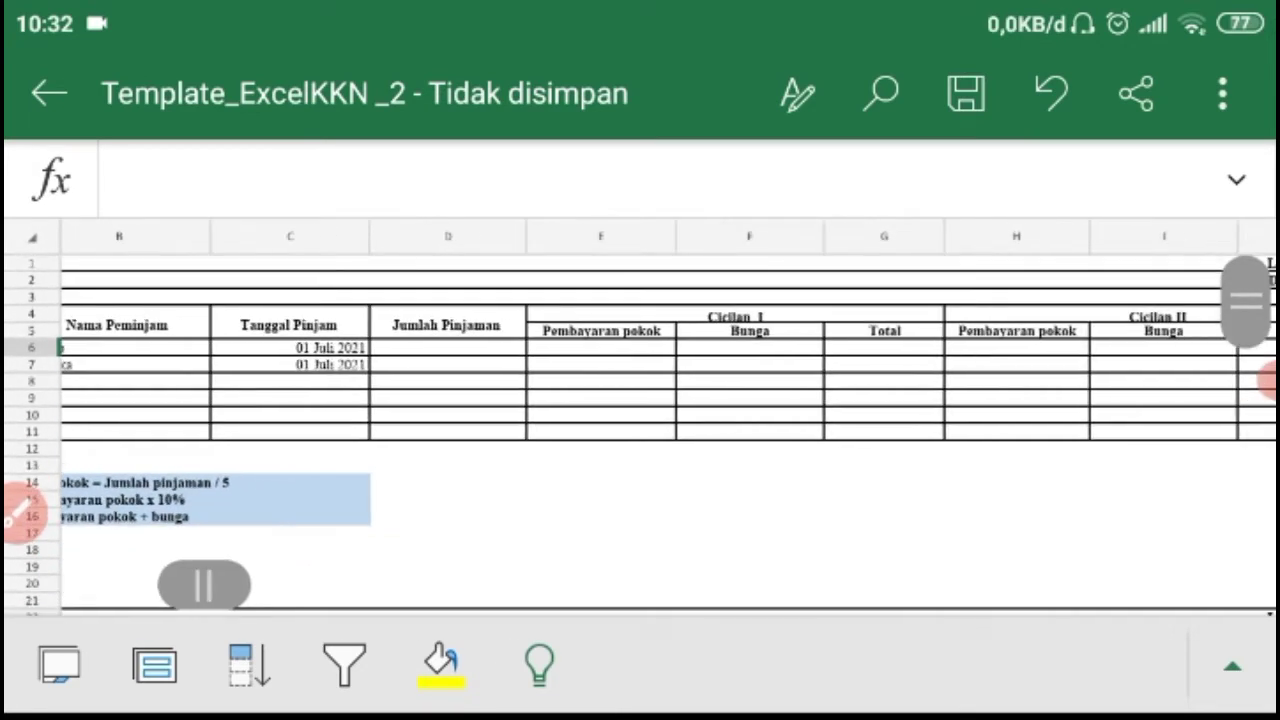
pyautogui.hscroll(2, 640, 417)
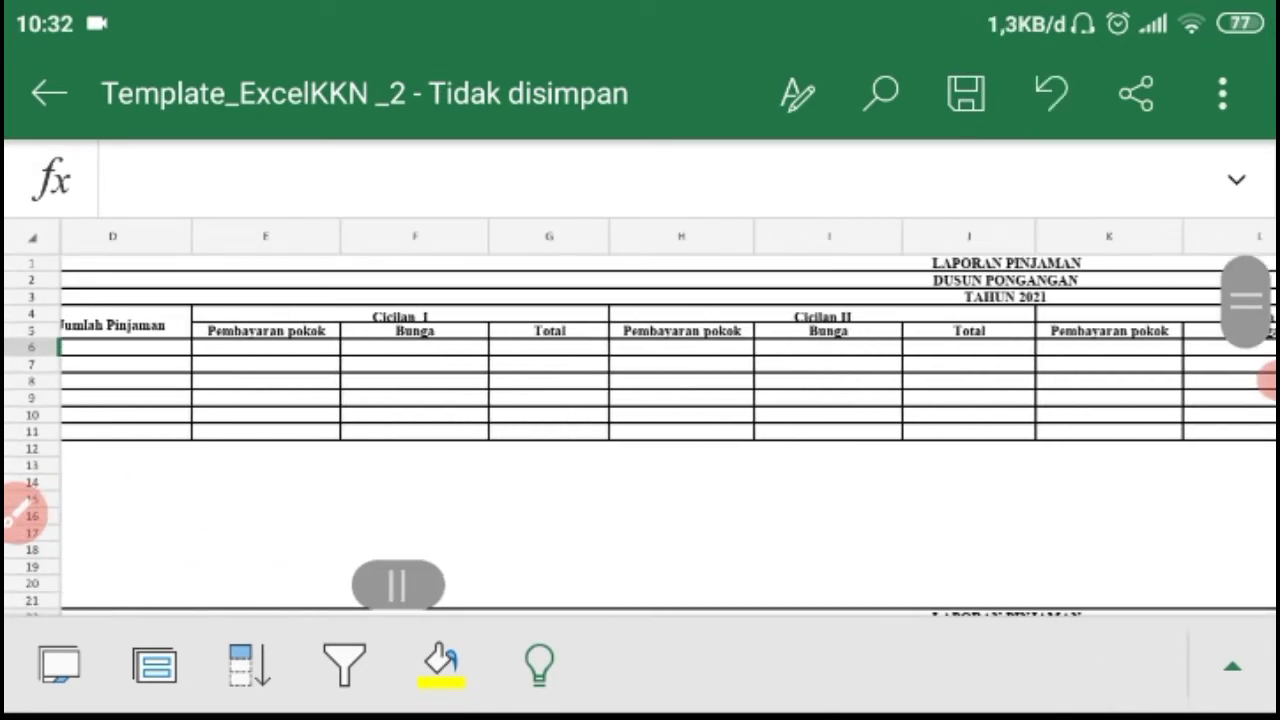
pyautogui.hscroll(-3, 640, 417)
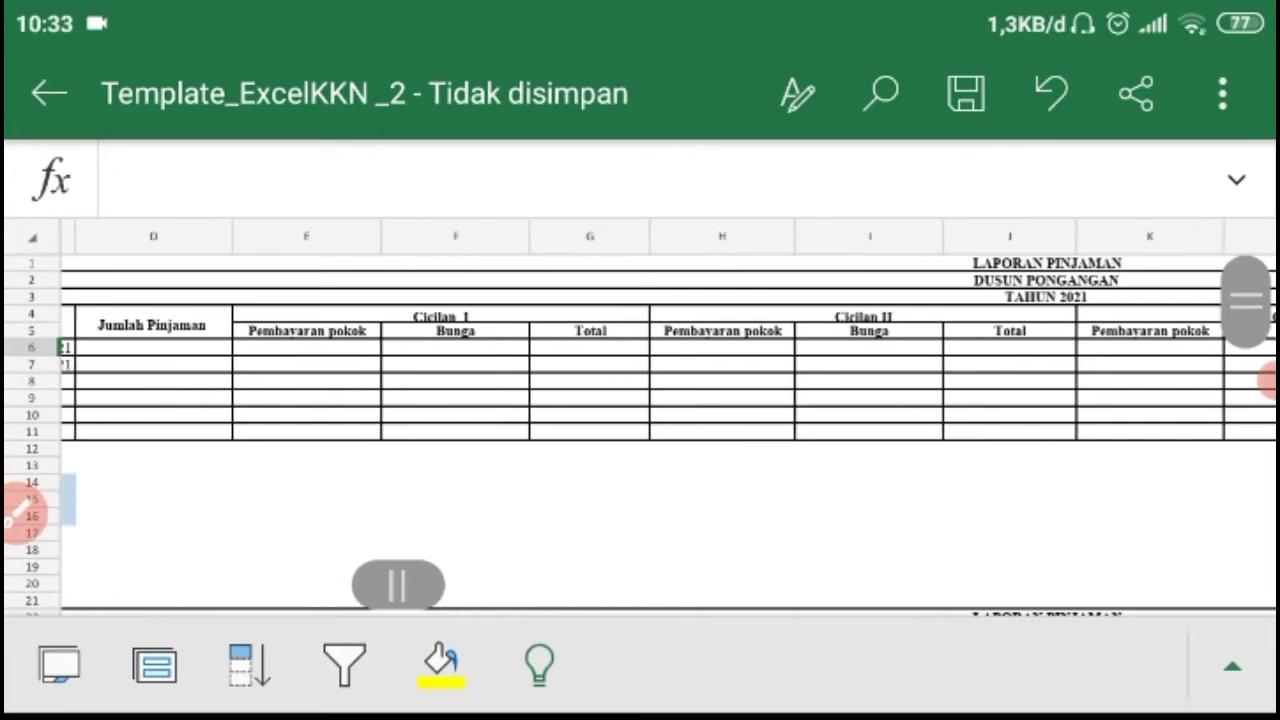
pyautogui.hscroll(-5, 640, 417)
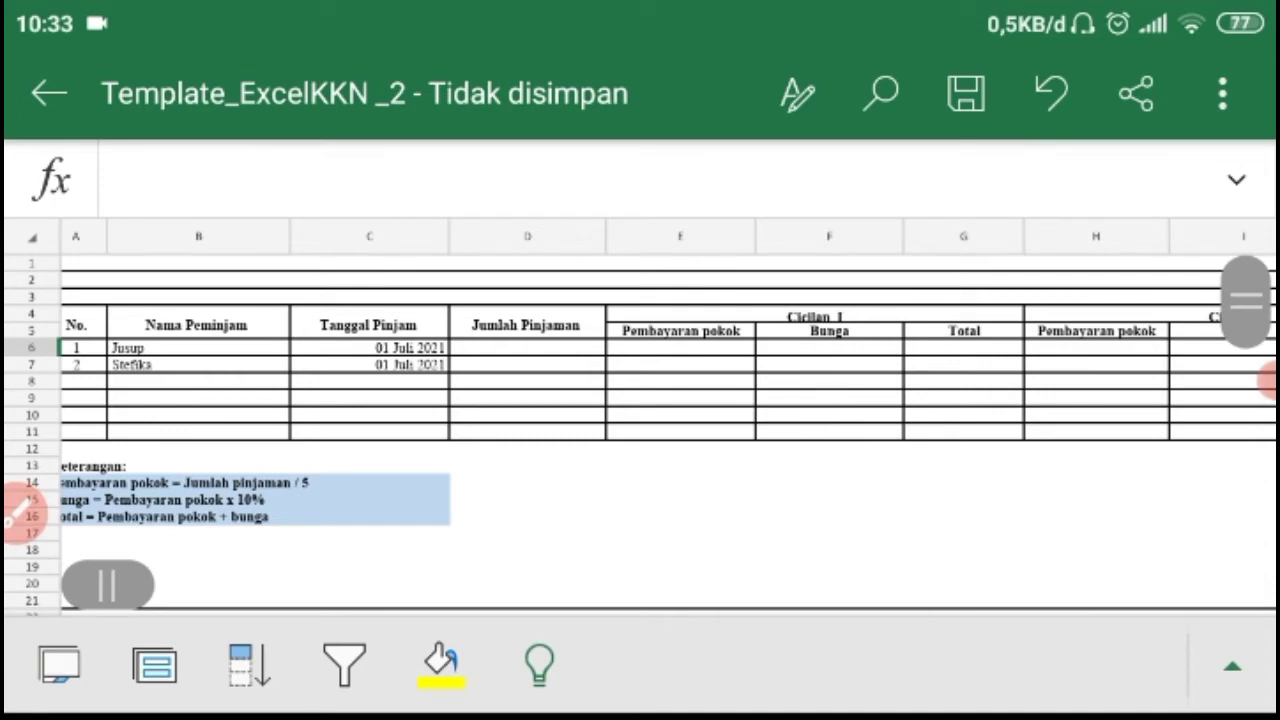
# Step: Enter 3000000 as the first borrower's Jumlah Pinjaman in D6 of the upper table
pyautogui.scroll(3, 640, 417)
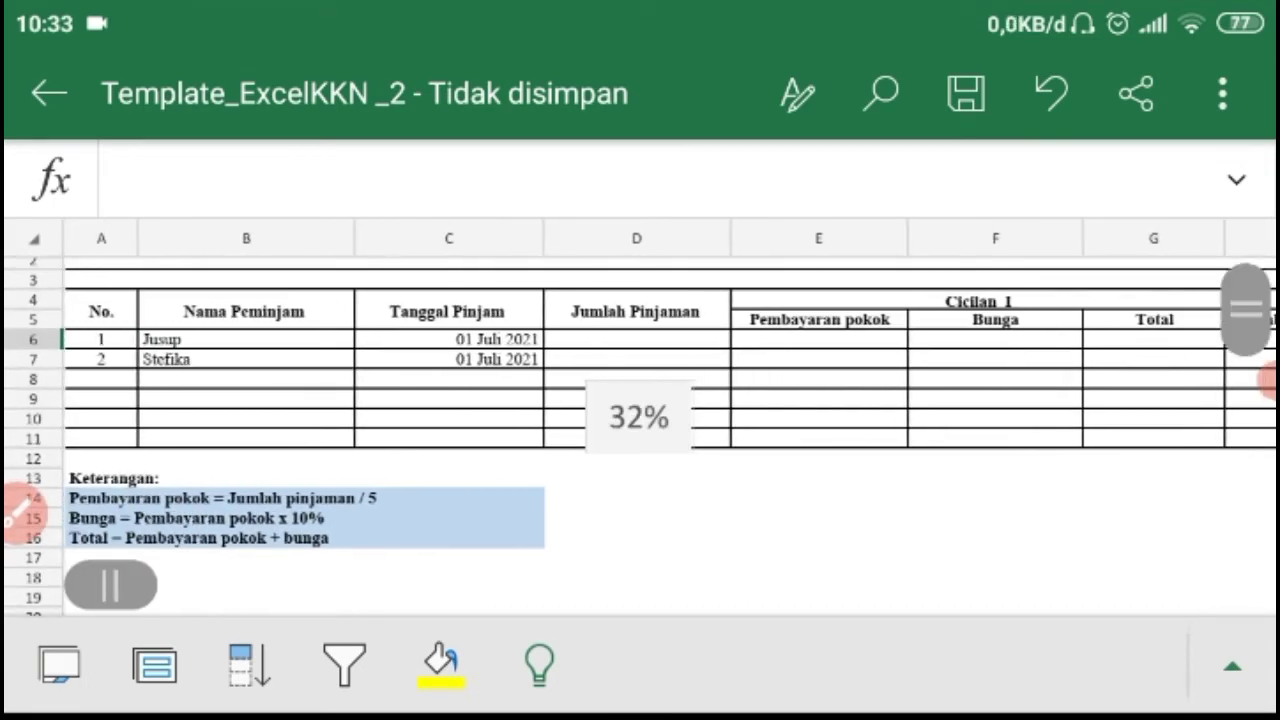
pyautogui.scroll(1, 640, 417)
pyautogui.scroll(2, 640, 417)
pyautogui.scroll(-2, 640, 417)
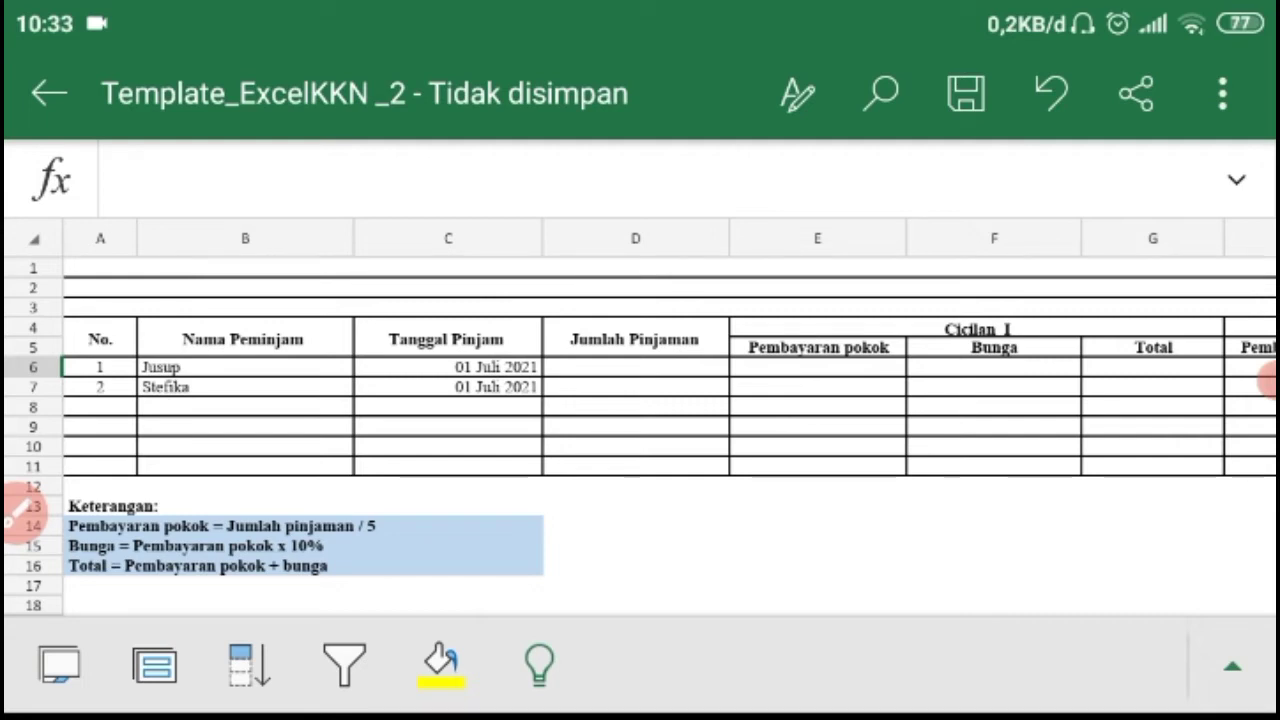
pyautogui.scroll(3, 640, 410)
pyautogui.click(627, 405)
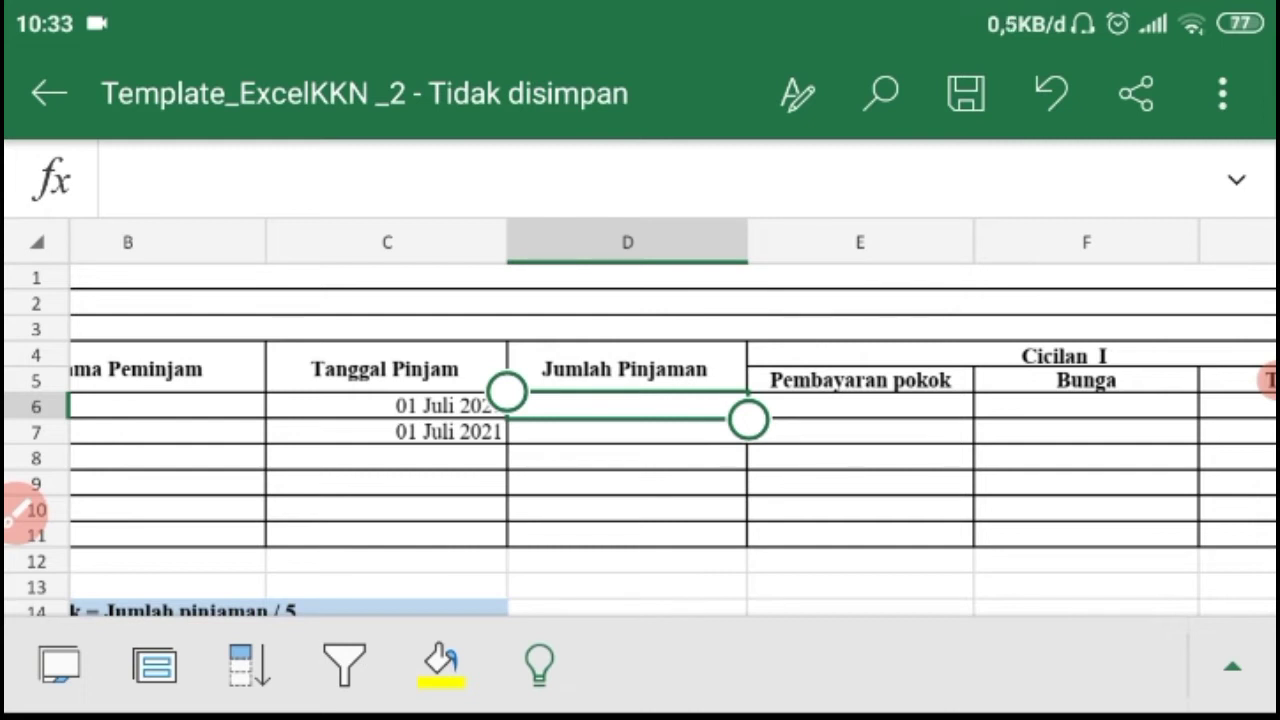
pyautogui.doubleClick(627, 405)
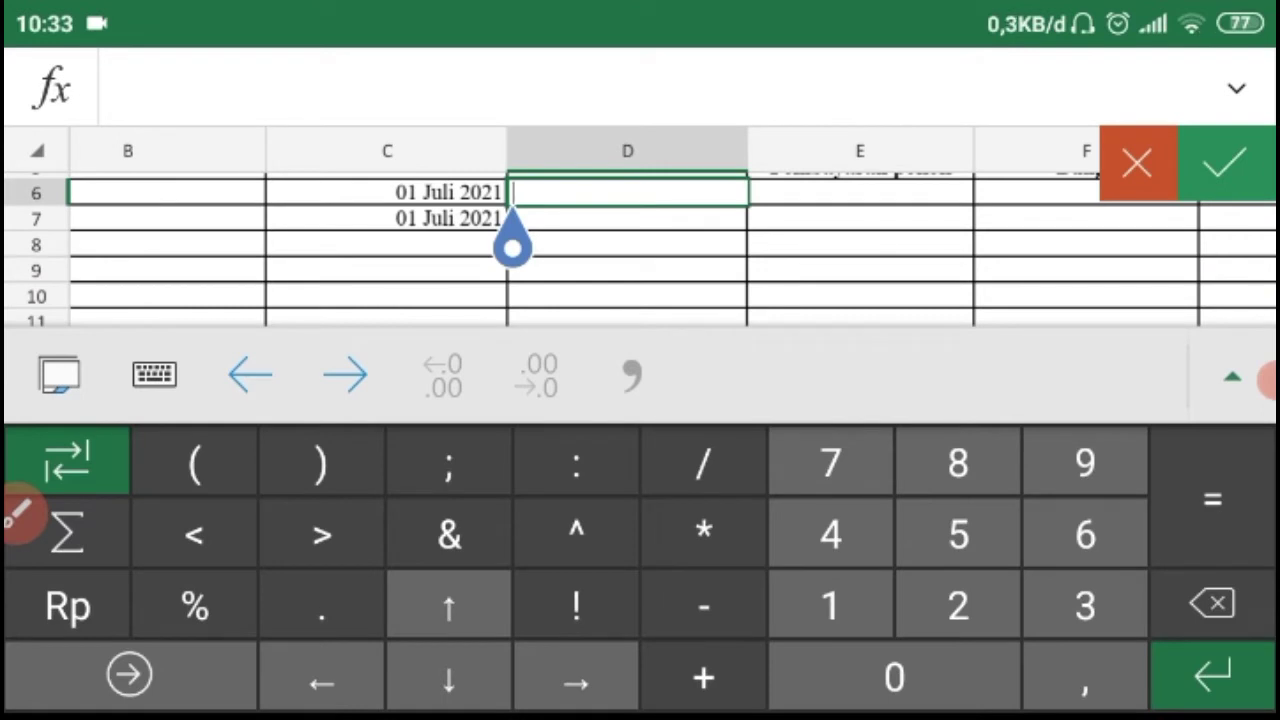
pyautogui.write('3000')
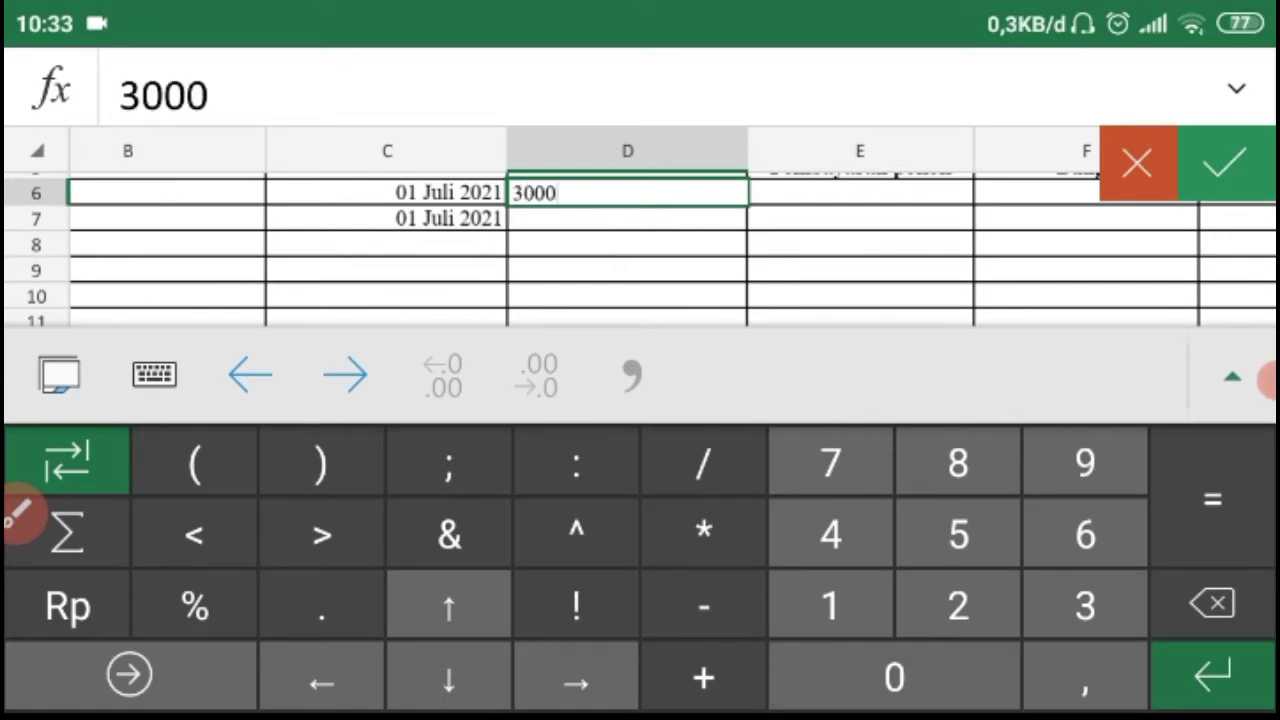
pyautogui.write('000')
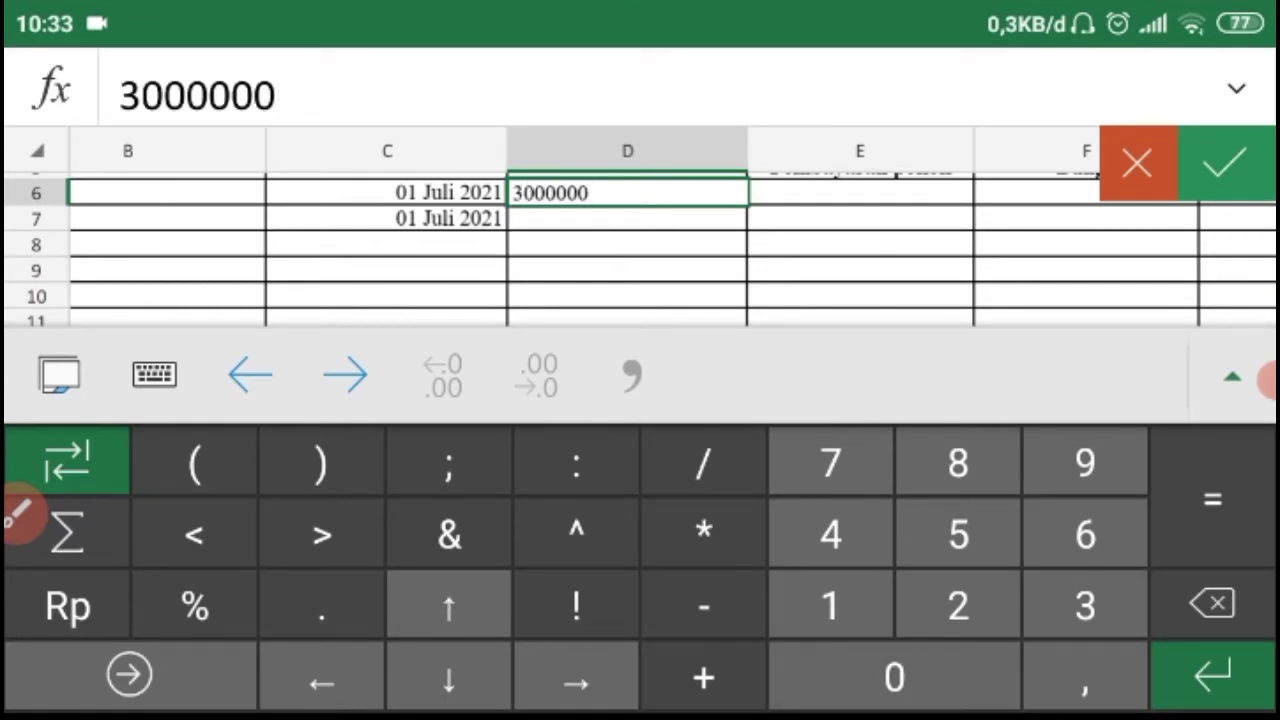
pyautogui.click(1226, 163)
pyautogui.scroll(3, 640, 430)
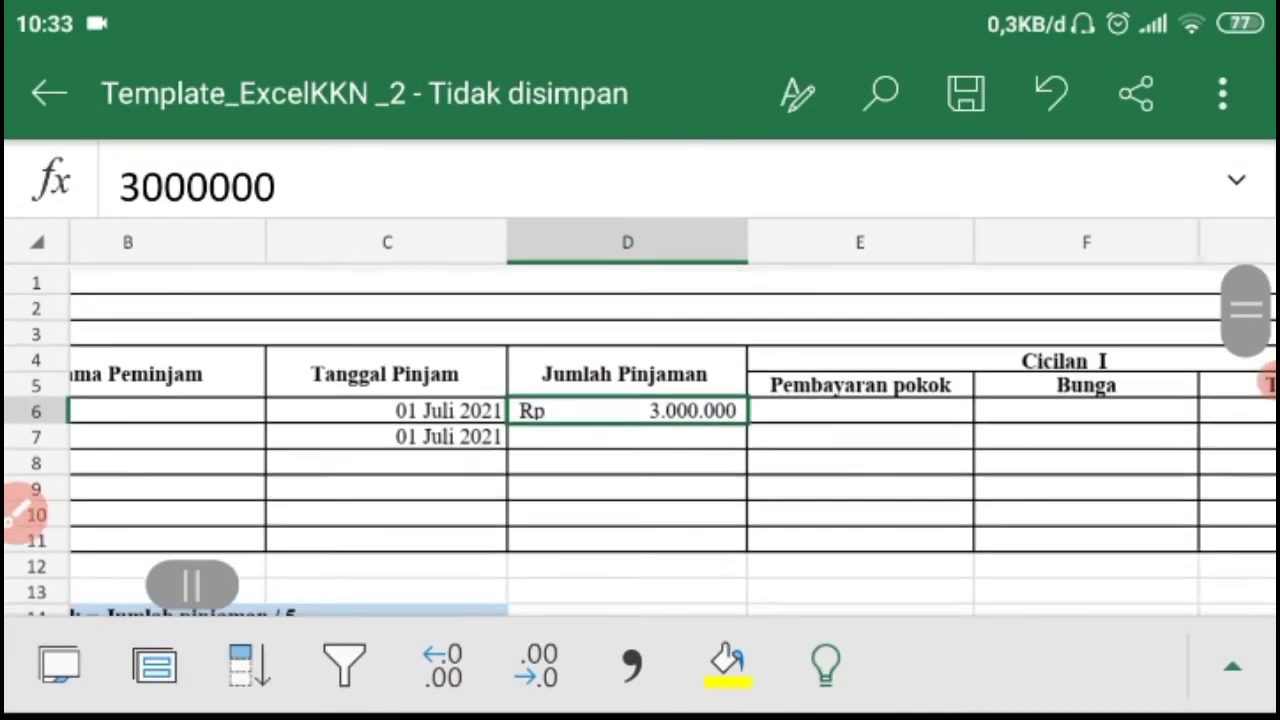
# Step: Read the Keterangan formula notes in rows 14 to 16, especially the rule for Pembayaran pokok in A14
pyautogui.hscroll(2, 640, 430)
pyautogui.scroll(-3, 640, 430)
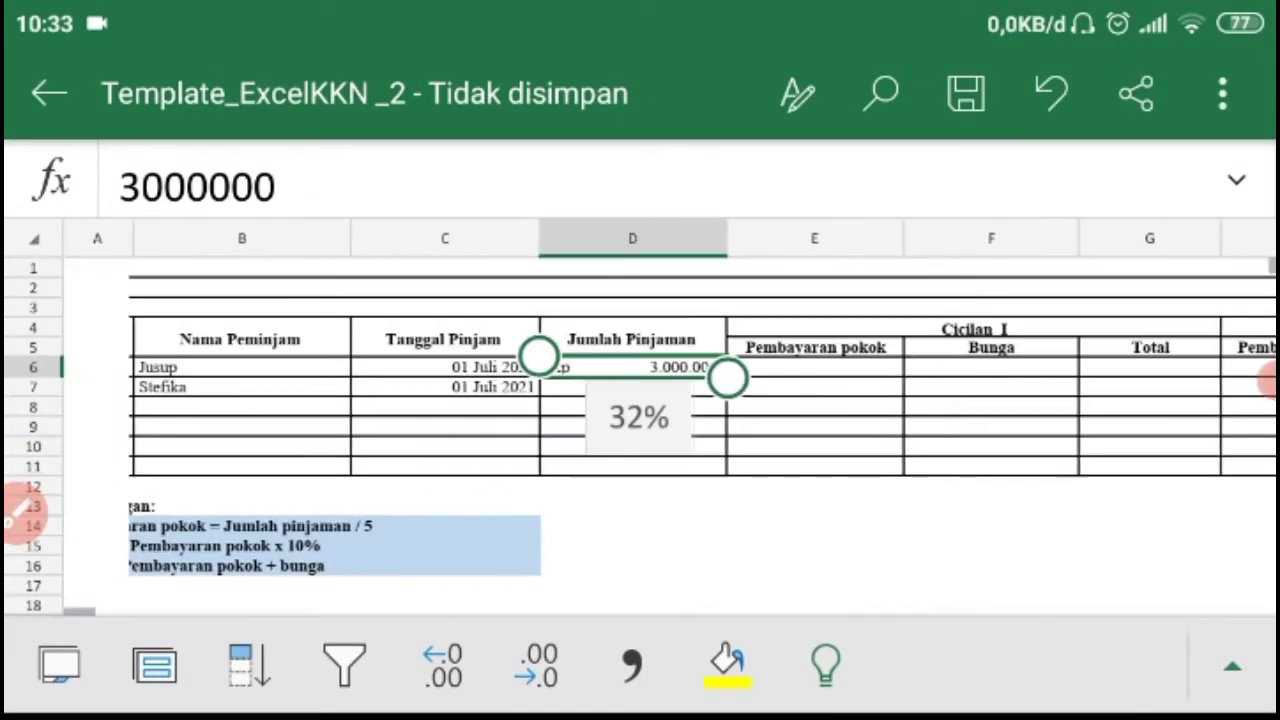
pyautogui.click(815, 367)
pyautogui.scroll(-1, 640, 430)
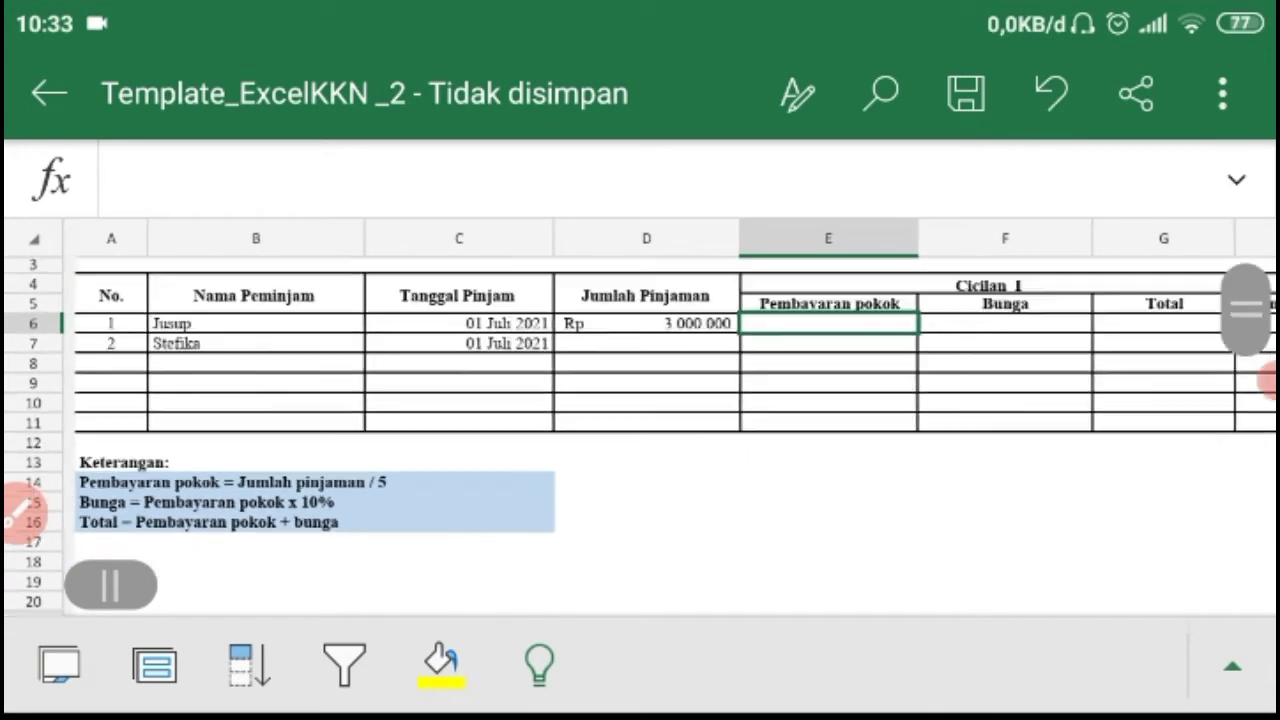
pyautogui.scroll(-1, 640, 430)
pyautogui.click(245, 455)
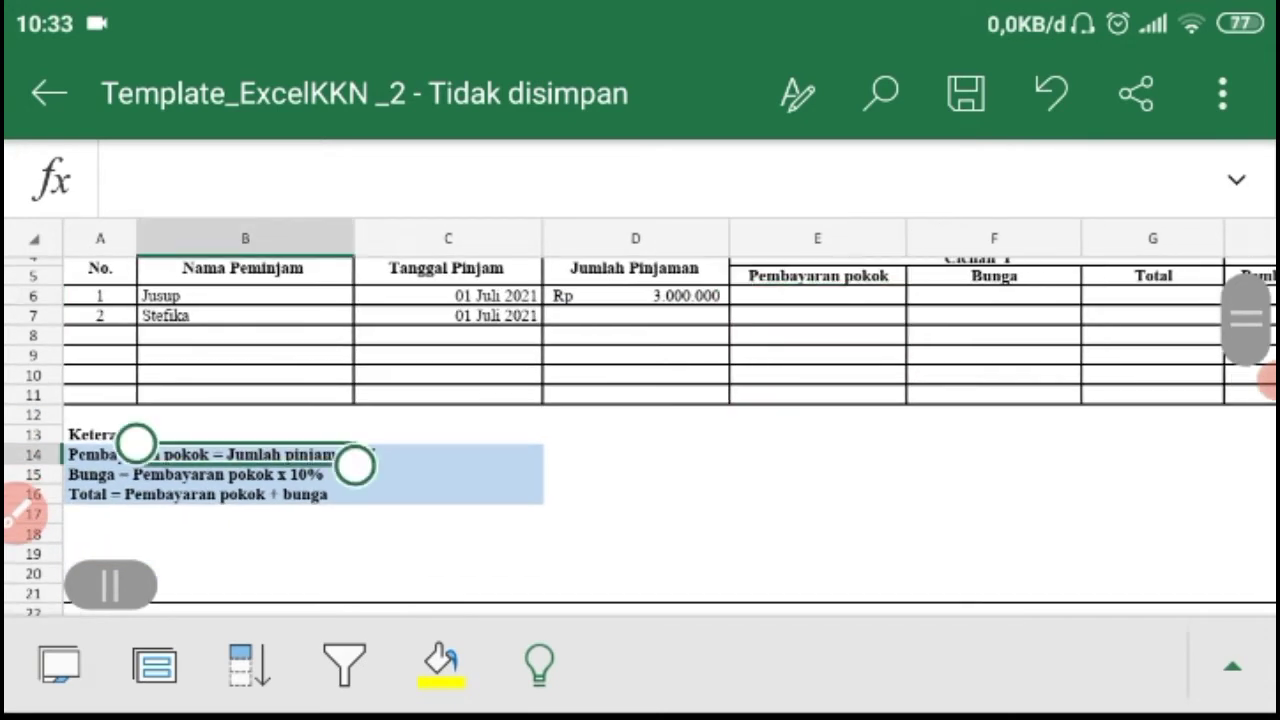
pyautogui.click(22, 515)
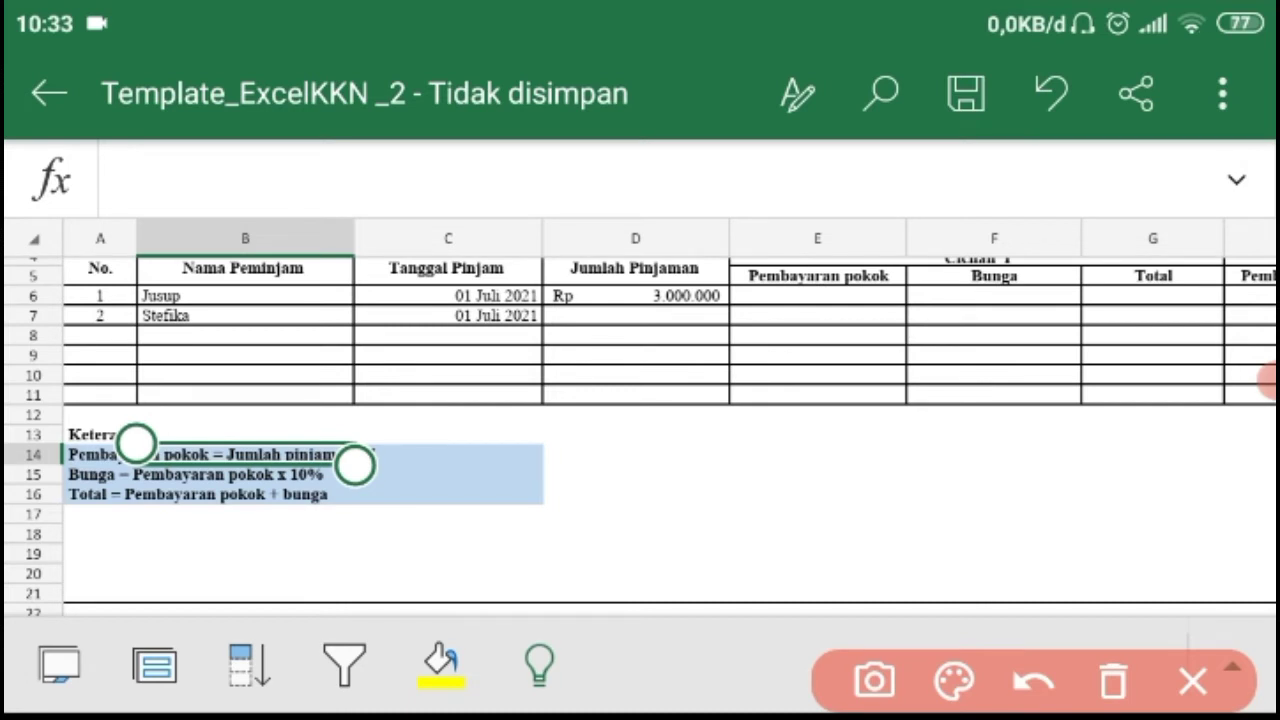
pyautogui.moveTo(75, 455)
pyautogui.mouseDown()
pyautogui.moveTo(246, 491)
pyautogui.moveTo(423, 417)
pyautogui.moveTo(183, 391)
pyautogui.moveTo(80, 440)
pyautogui.mouseUp()
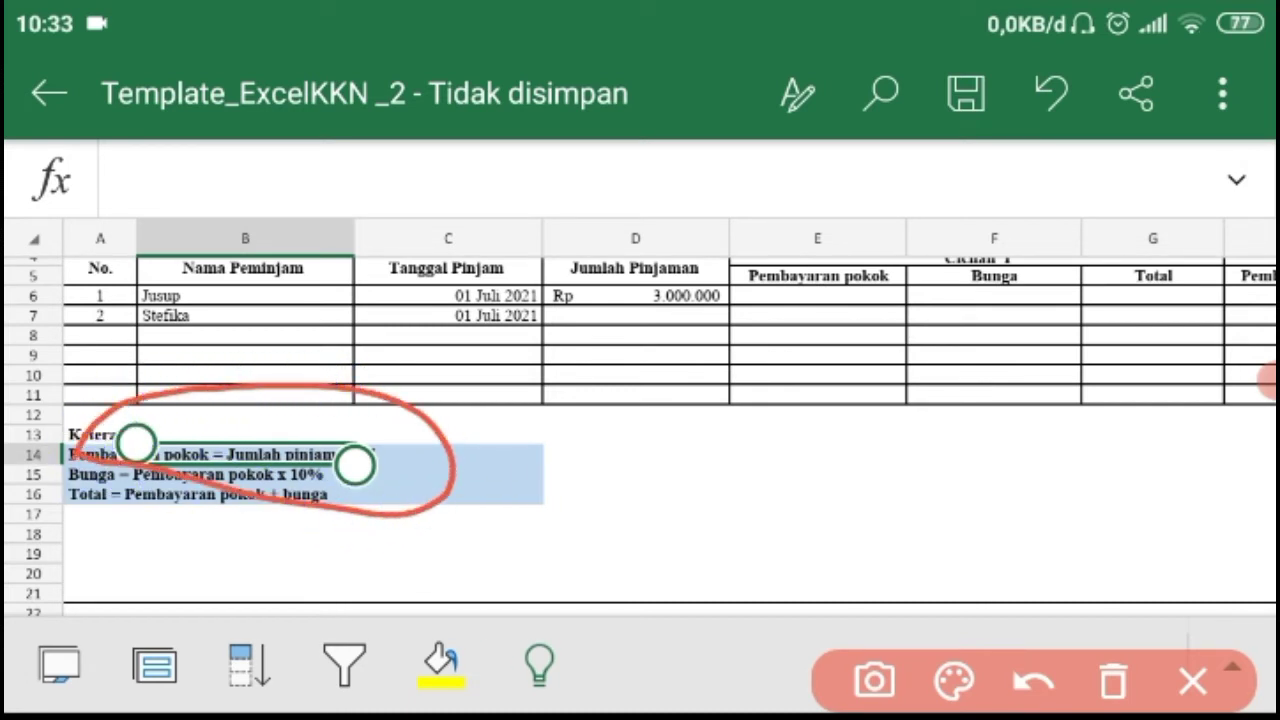
pyautogui.click(1193, 681)
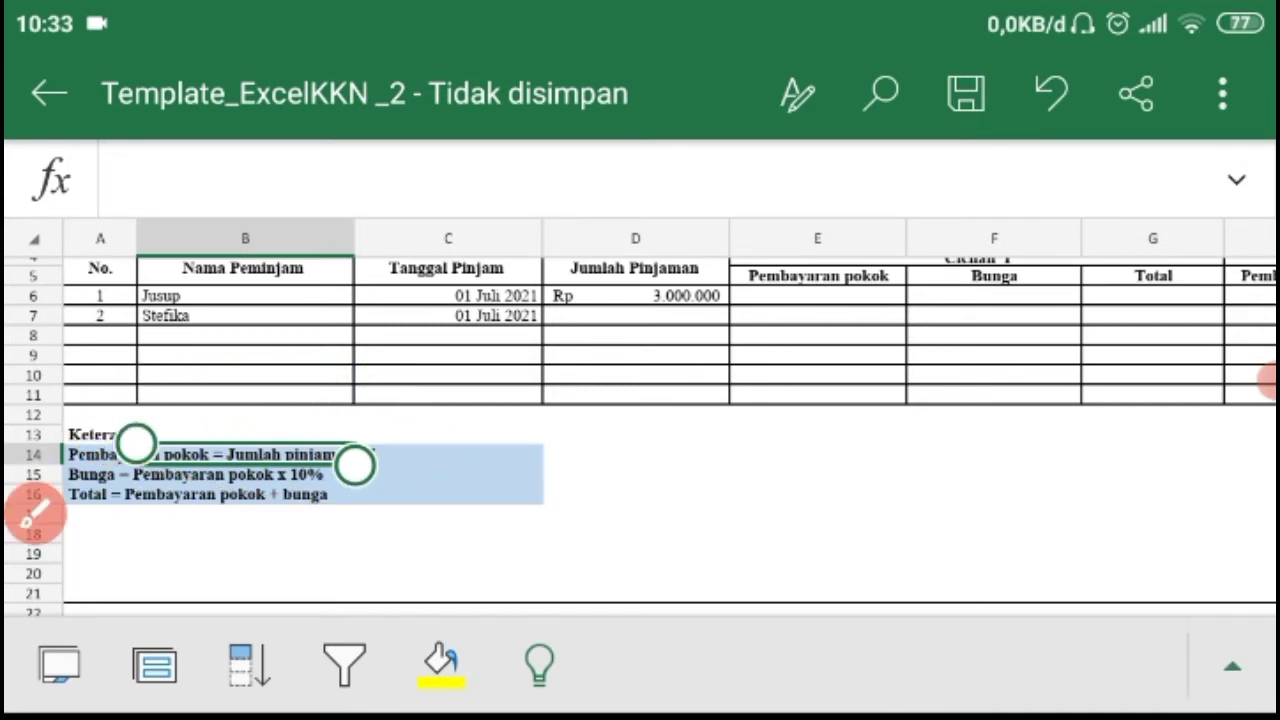
pyautogui.click(245, 534)
pyautogui.click(100, 475)
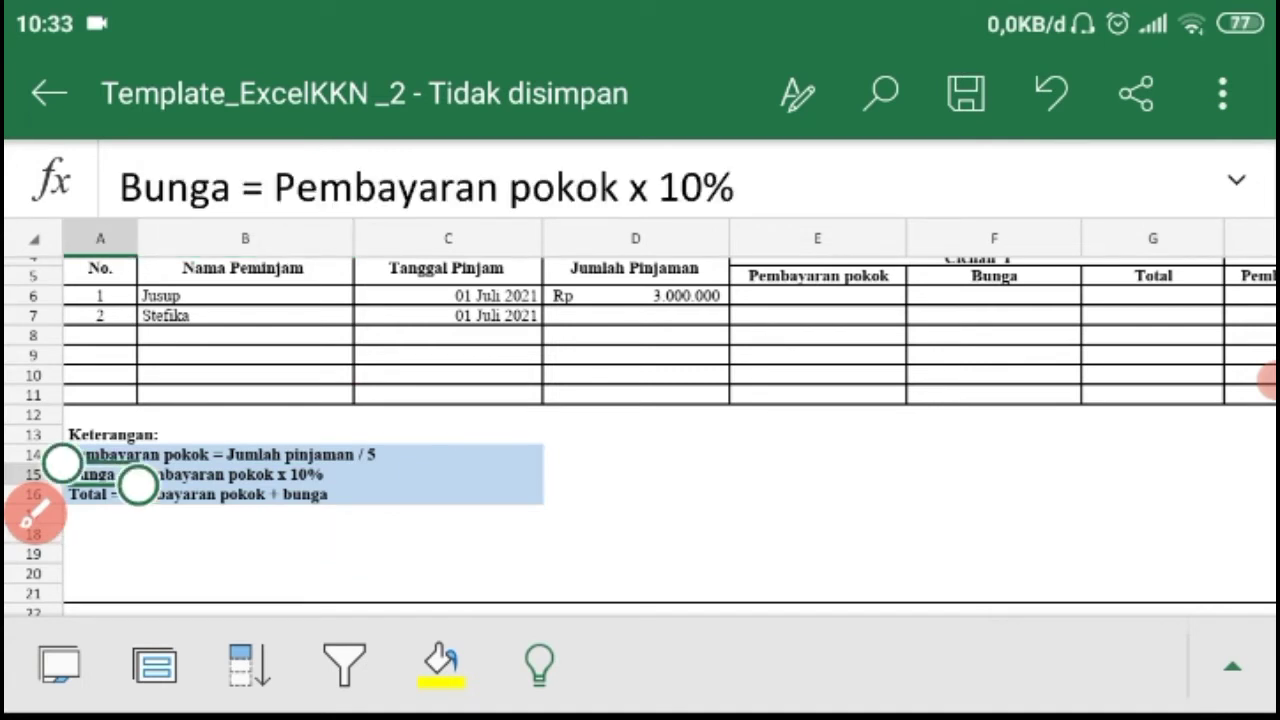
pyautogui.click(245, 455)
pyautogui.click(448, 554)
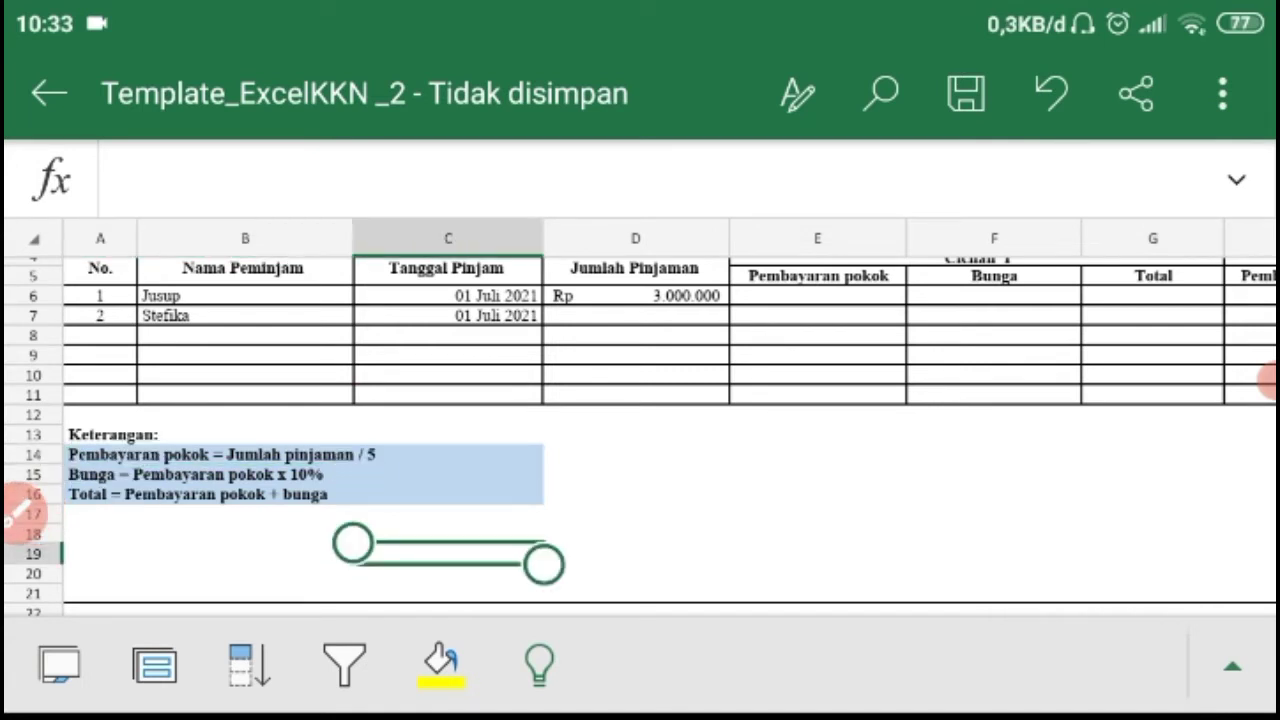
pyautogui.click(100, 455)
pyautogui.hscroll(1, 640, 435)
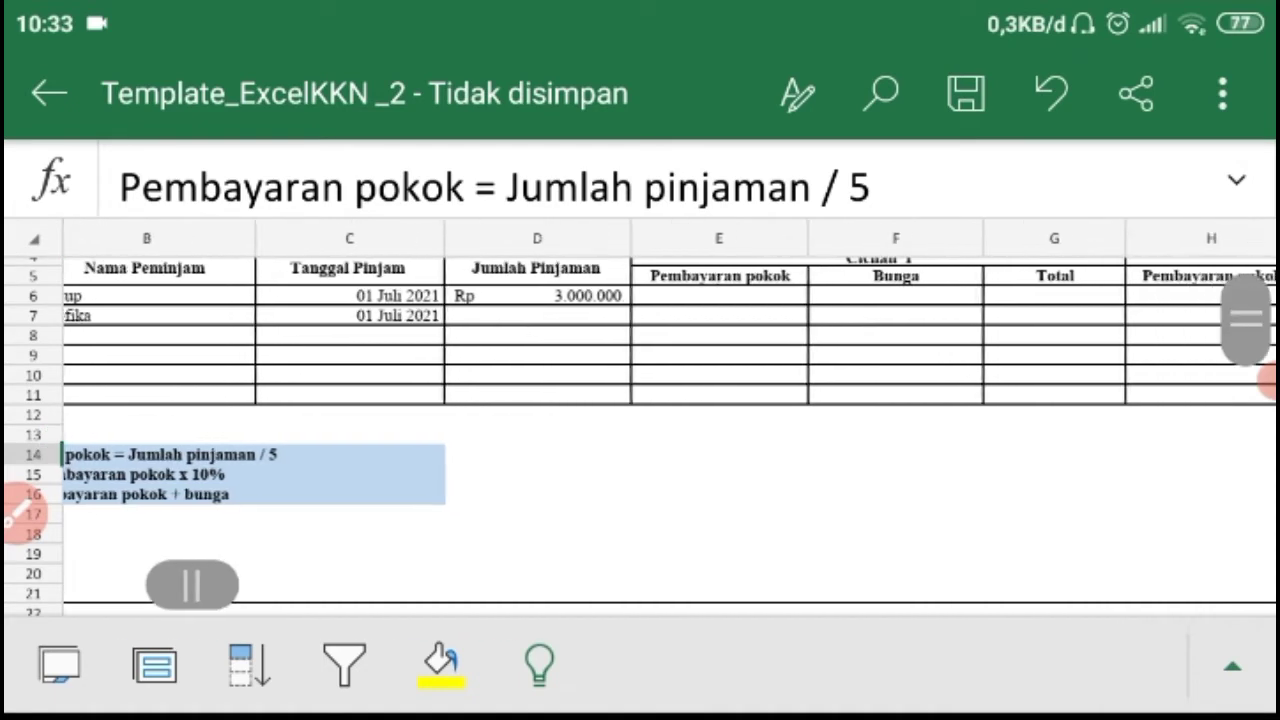
# Step: Enter the formula =D6/5 in E6 as the first borrower's Pembayaran pokok for Cicilan I
pyautogui.scroll(1, 640, 435)
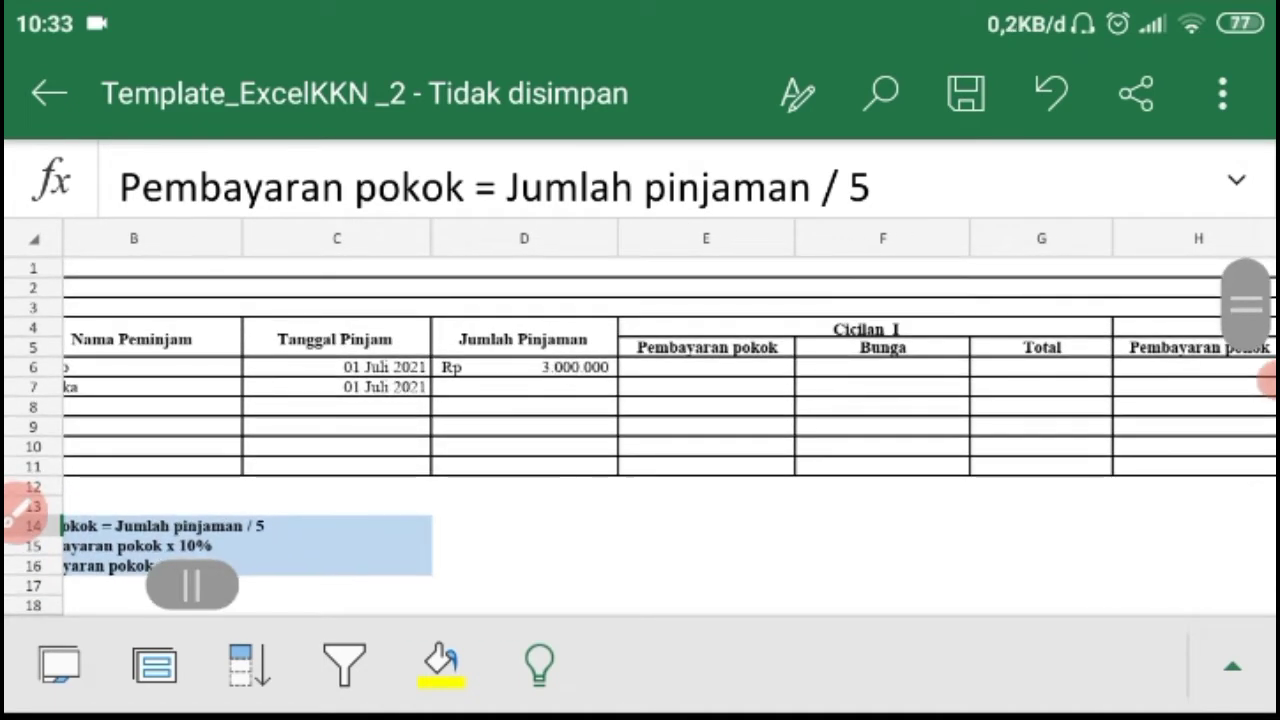
pyautogui.click(706, 348)
pyautogui.click(706, 368)
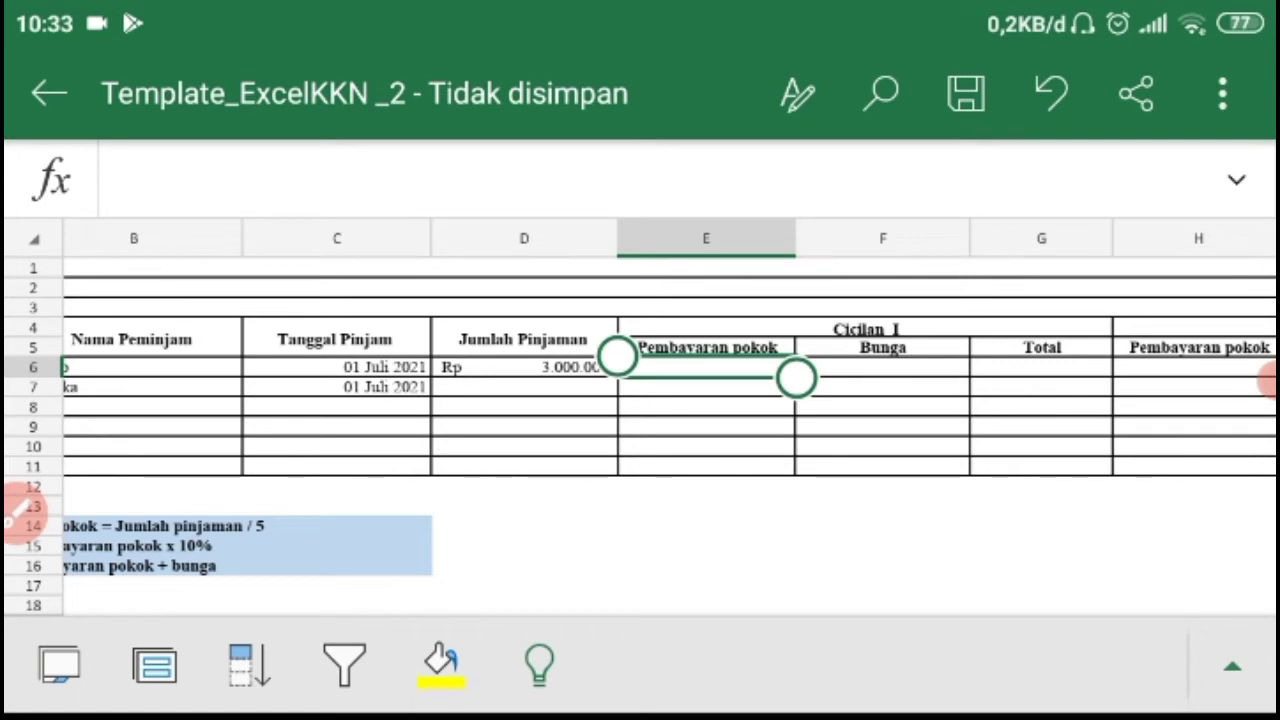
pyautogui.click(640, 180)
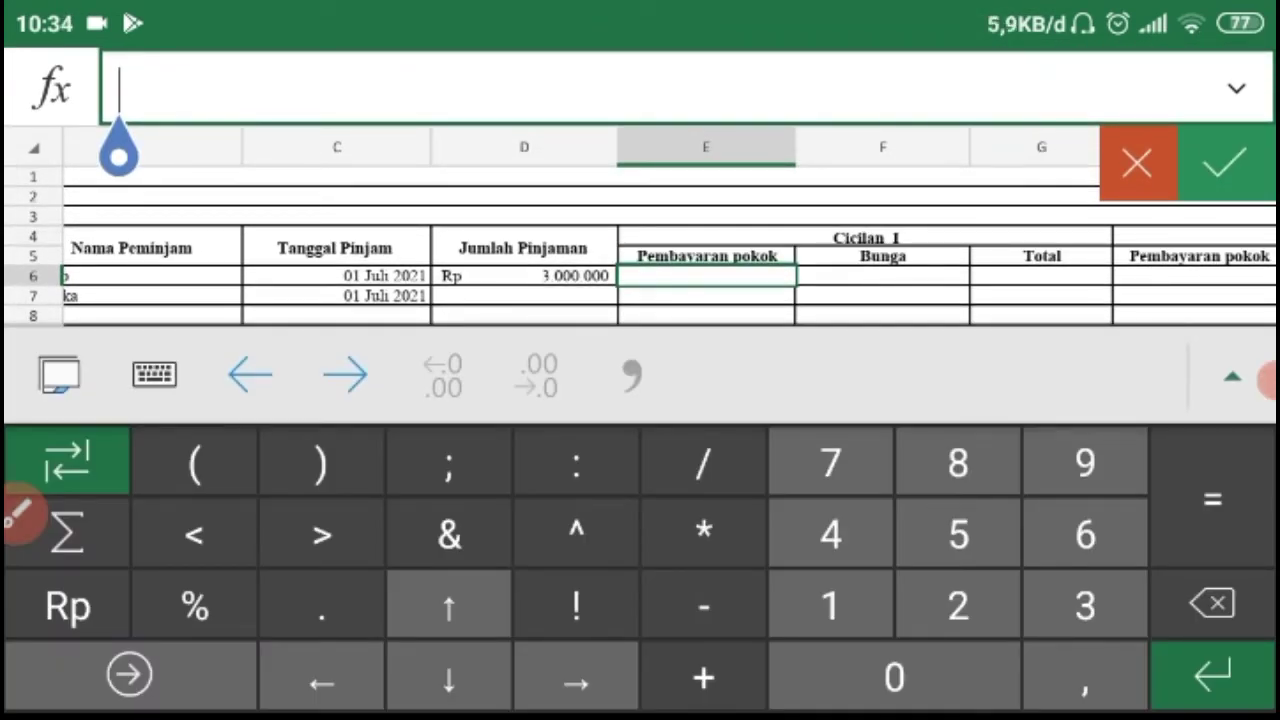
pyautogui.click(1212, 498)
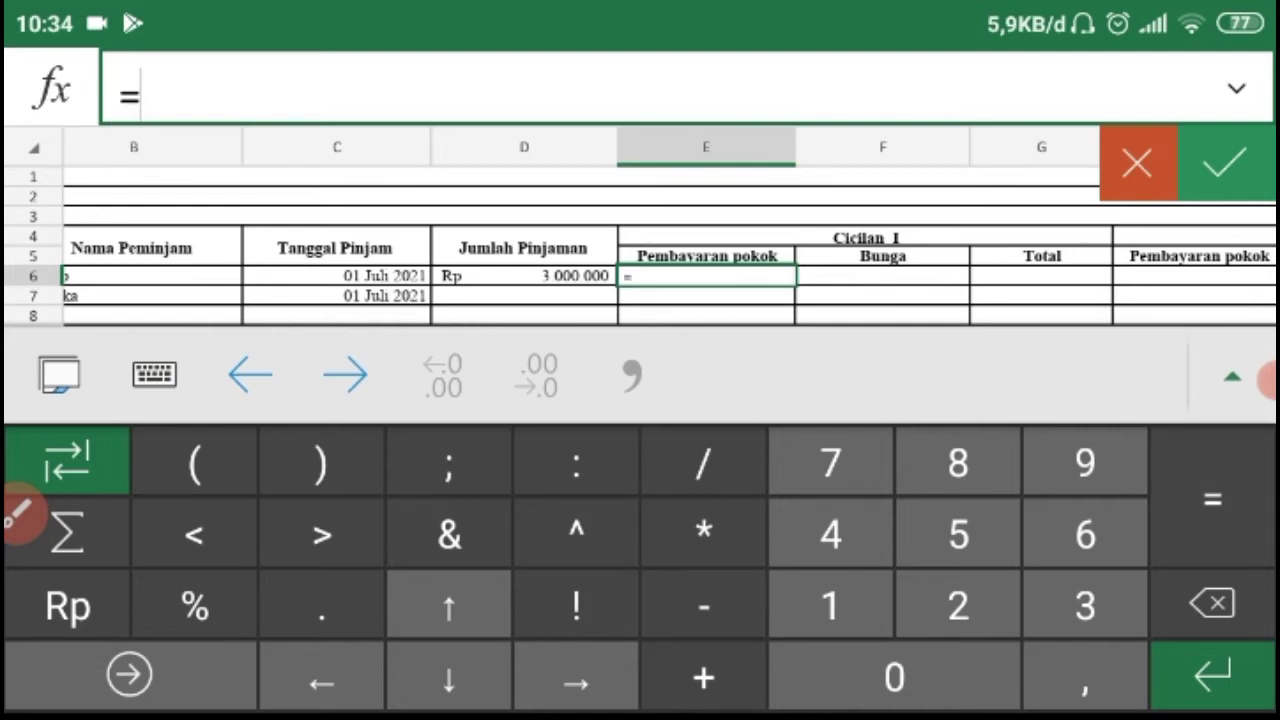
pyautogui.click(524, 242)
pyautogui.click(524, 276)
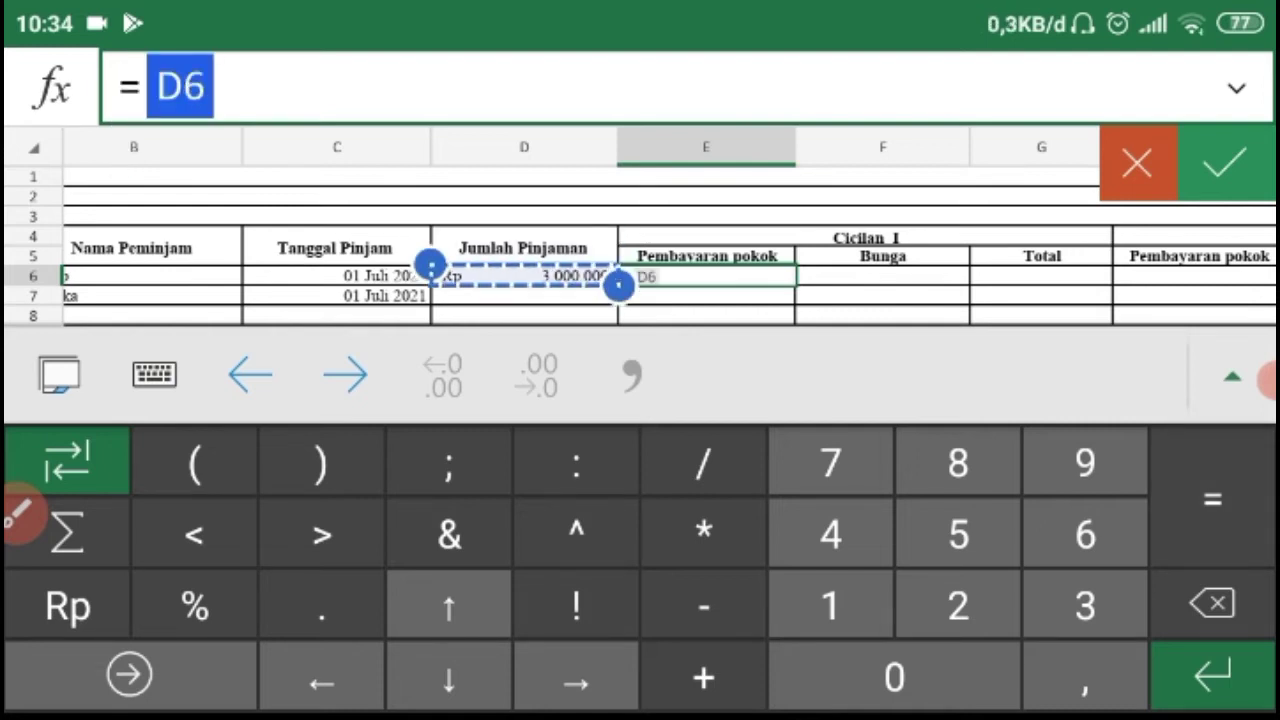
pyautogui.click(704, 462)
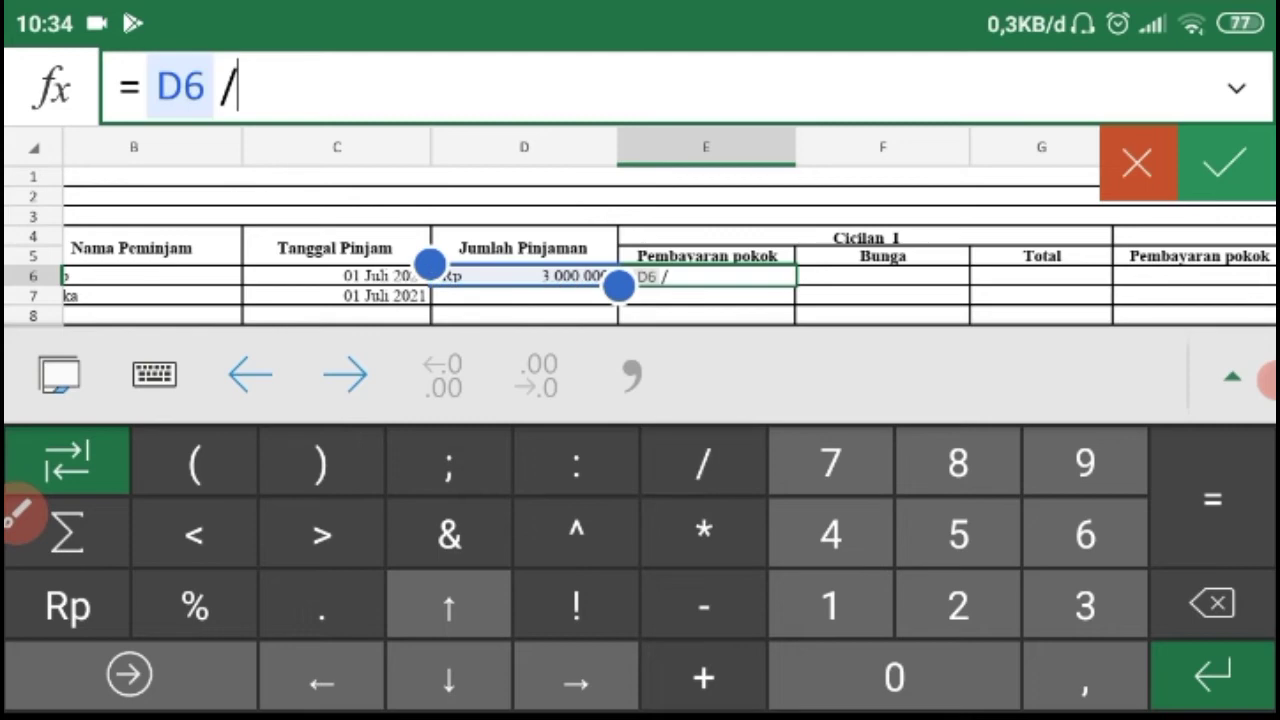
pyautogui.click(958, 534)
pyautogui.click(1224, 163)
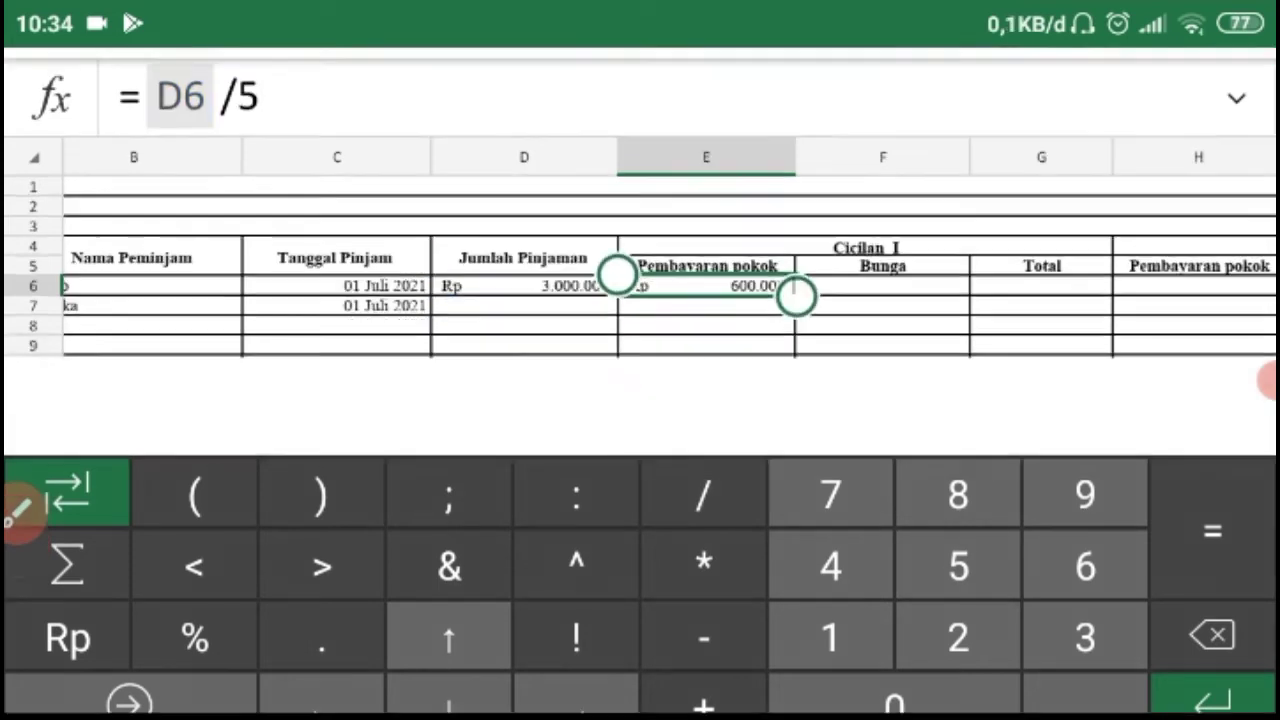
# Step: Select F6, the first borrower's Bunga cell under Cicilan I
pyautogui.scroll(3, 640, 417)
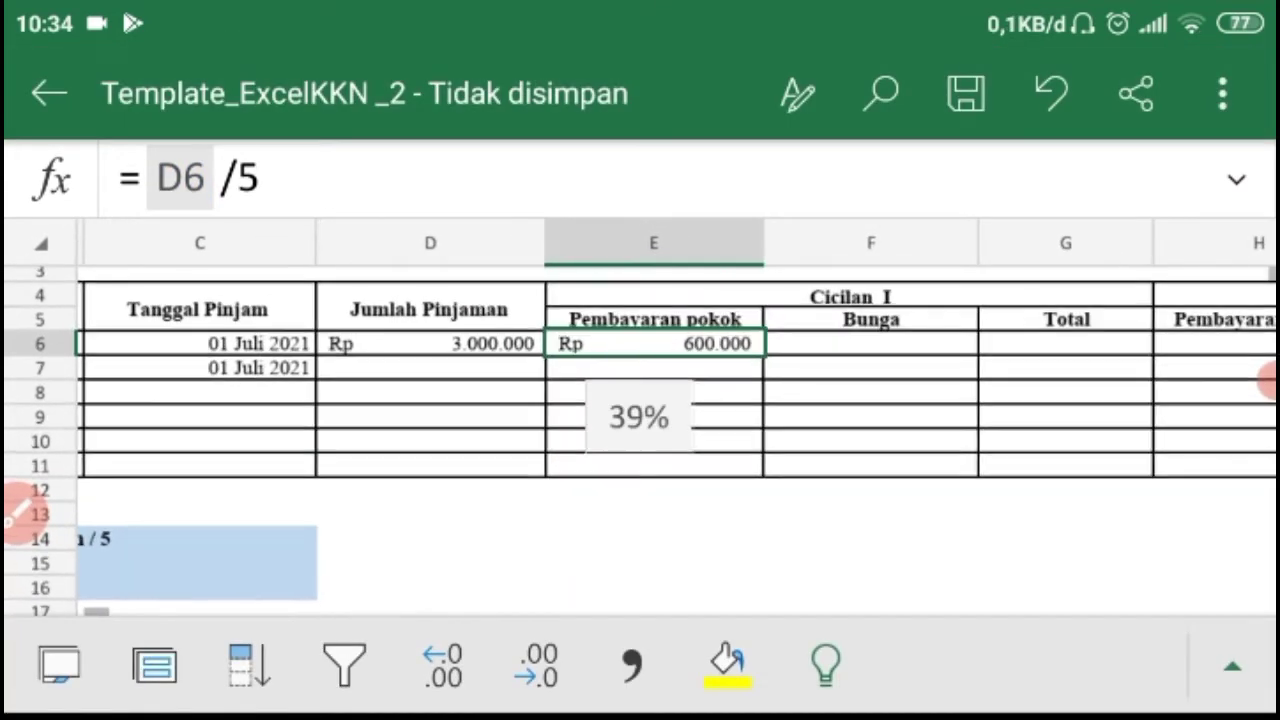
pyautogui.scroll(-3, 640, 417)
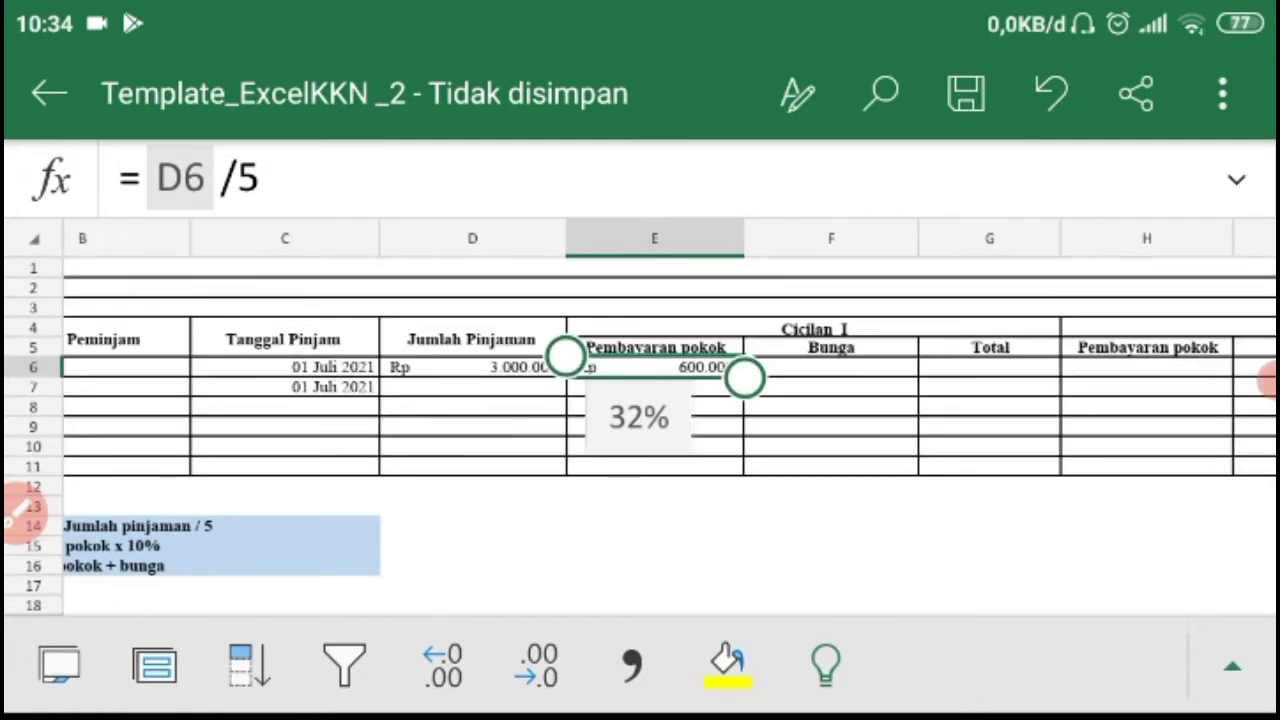
pyautogui.scroll(3, 640, 417)
pyautogui.click(912, 368)
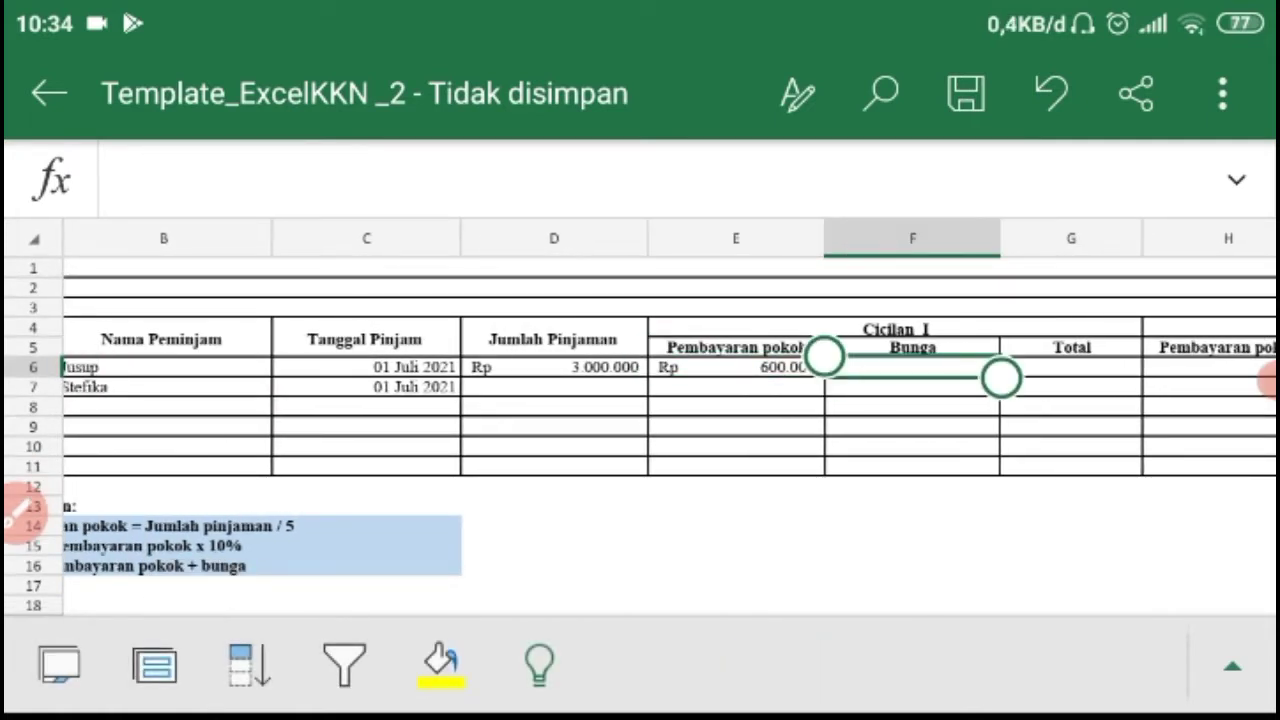
pyautogui.click(20, 515)
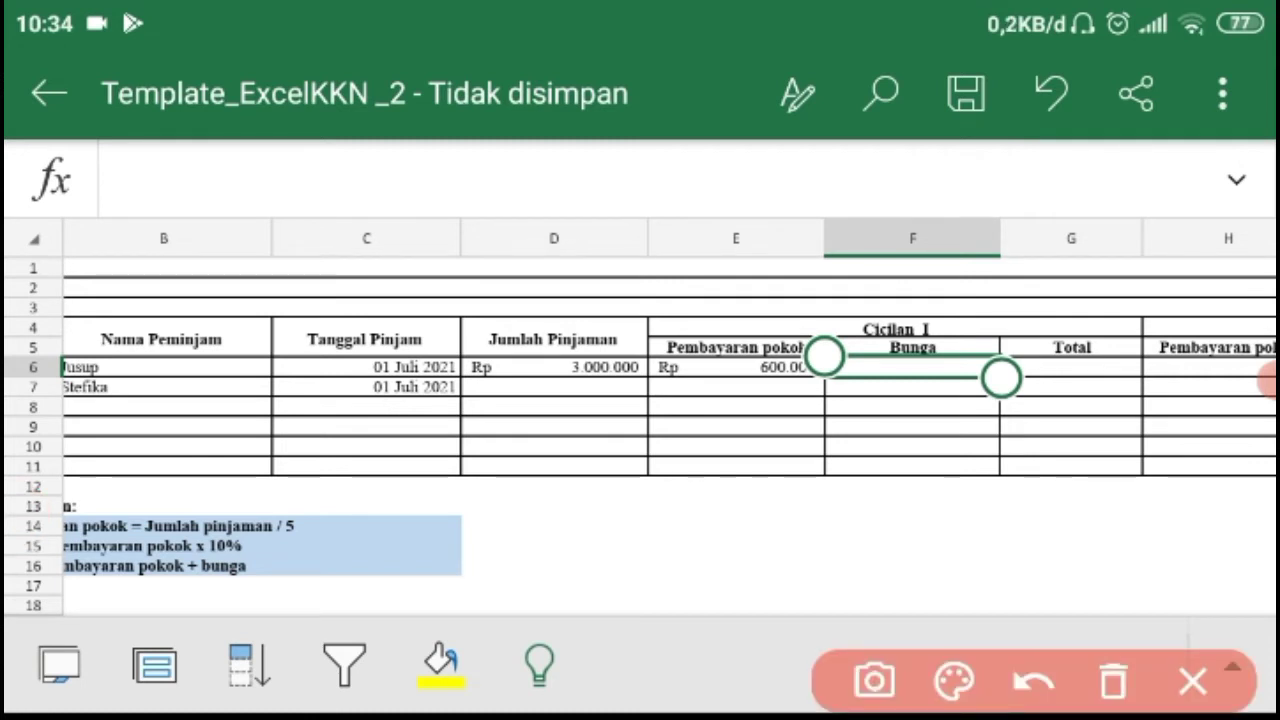
pyautogui.moveTo(96, 281)
pyautogui.mouseDown()
pyautogui.moveTo(168, 237)
pyautogui.moveTo(205, 311)
pyautogui.mouseUp()
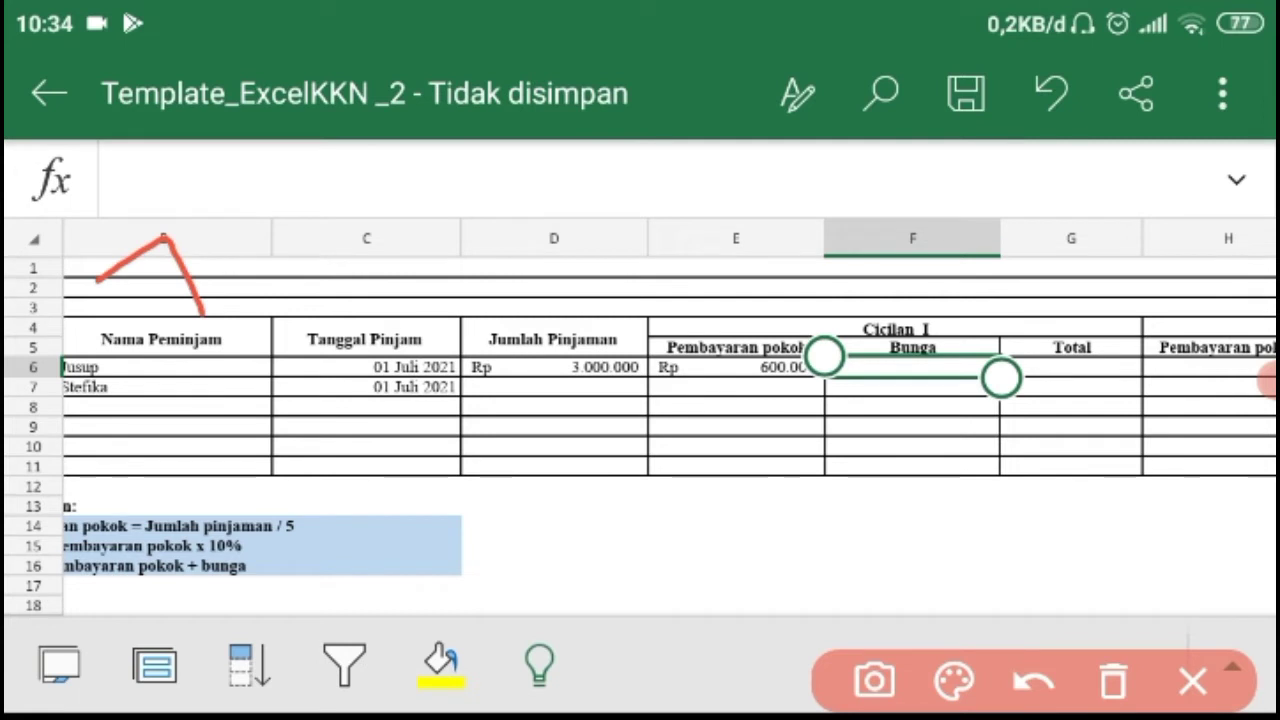
pyautogui.moveTo(172, 248); pyautogui.dragTo(148, 398)
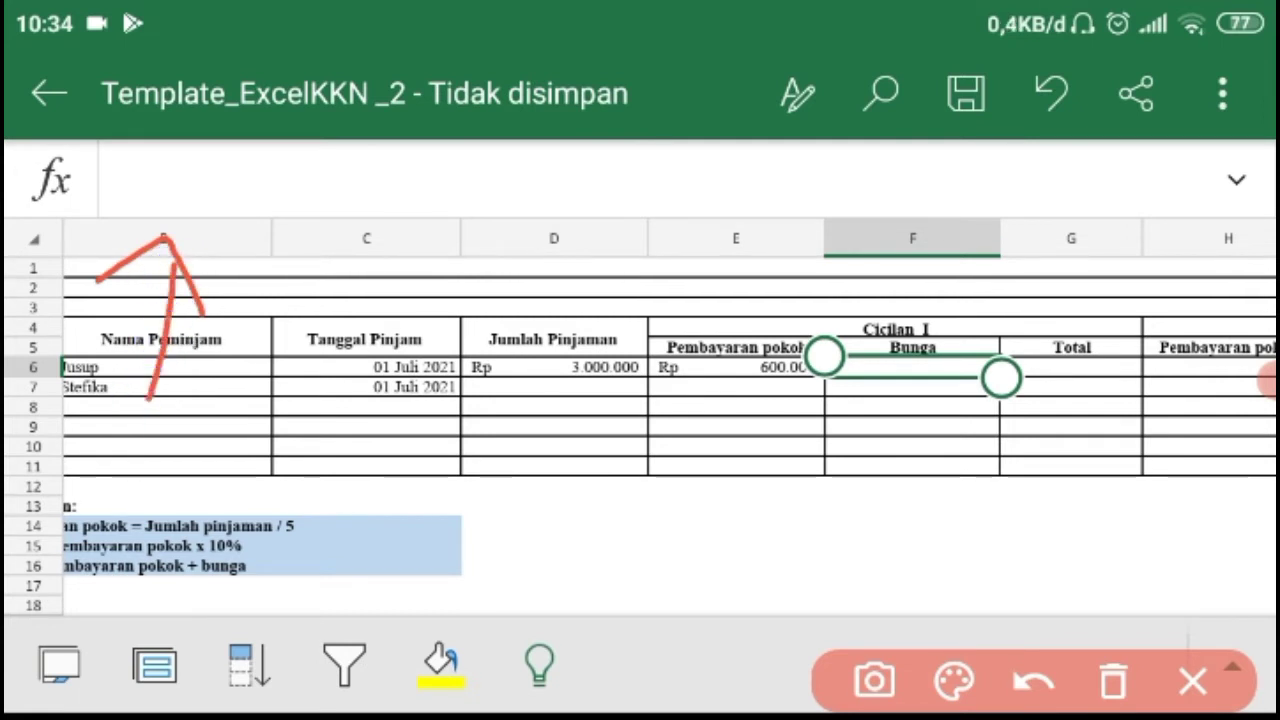
pyautogui.click(1033, 681)
pyautogui.click(1033, 681)
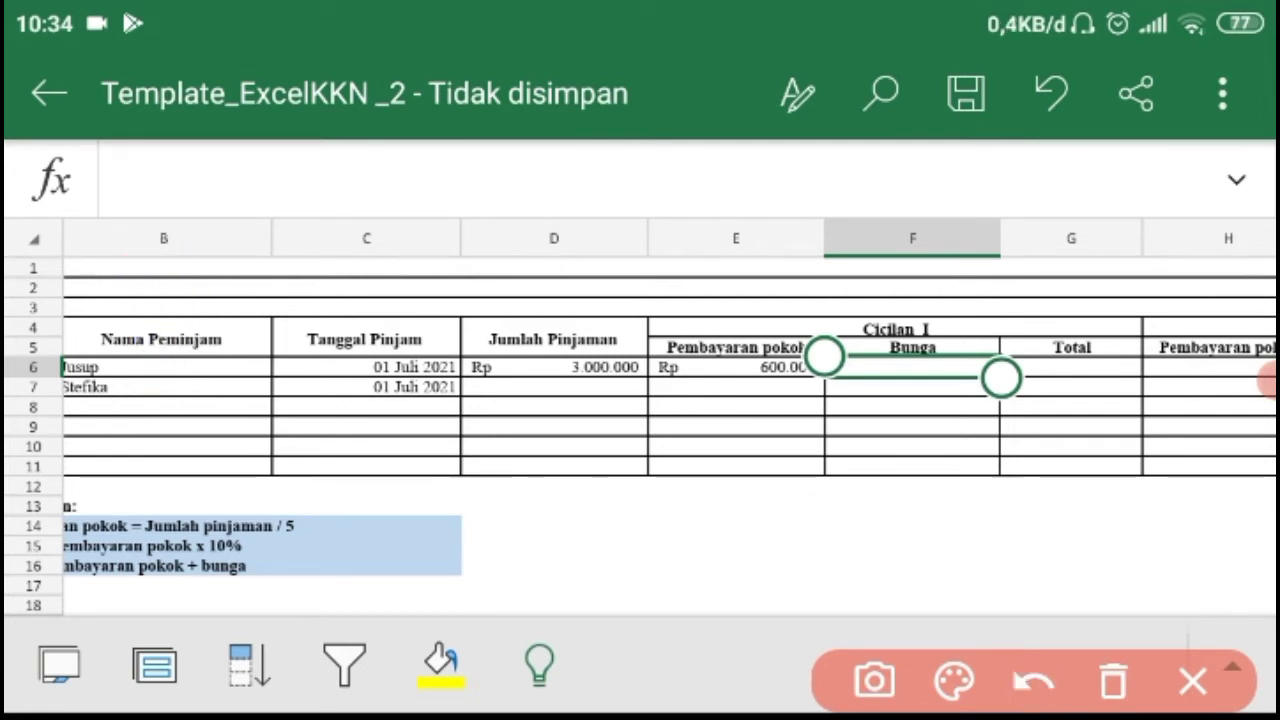
pyautogui.moveTo(140, 252); pyautogui.dragTo(129, 355)
pyautogui.moveTo(80, 268)
pyautogui.mouseDown()
pyautogui.moveTo(171, 237)
pyautogui.moveTo(205, 280)
pyautogui.mouseUp()
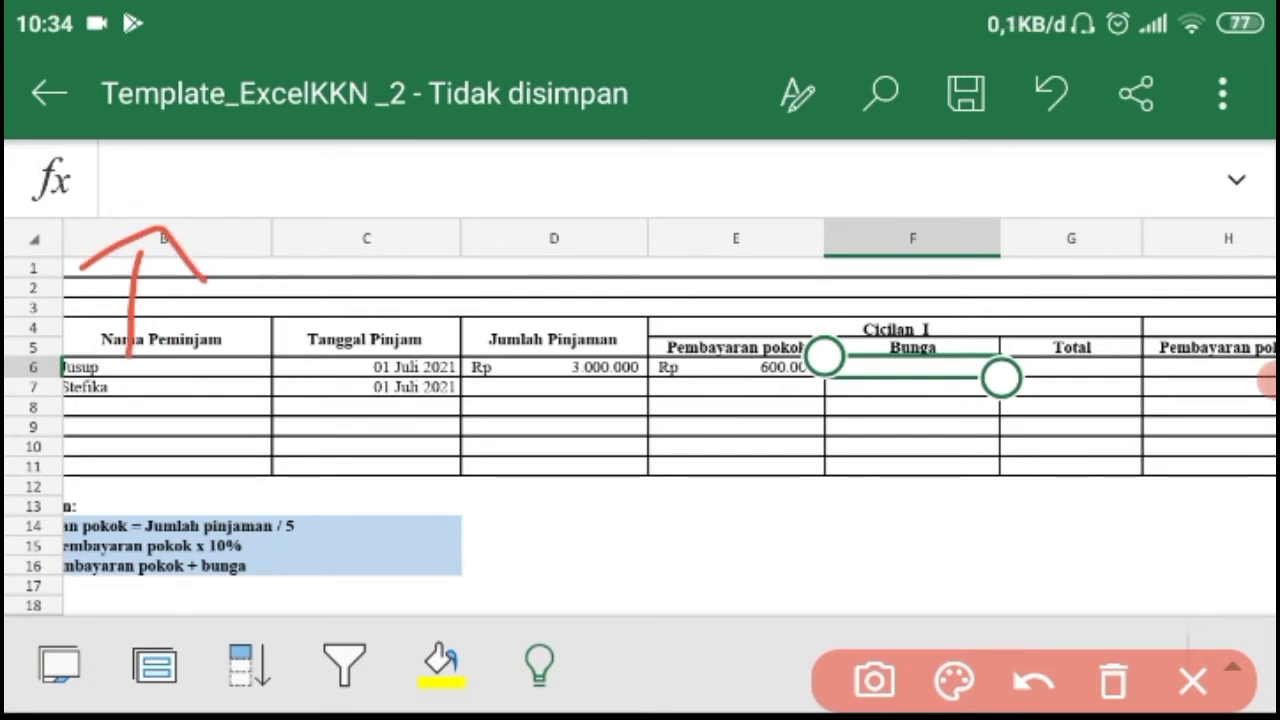
pyautogui.click(1033, 681)
pyautogui.click(1033, 681)
pyautogui.click(1193, 681)
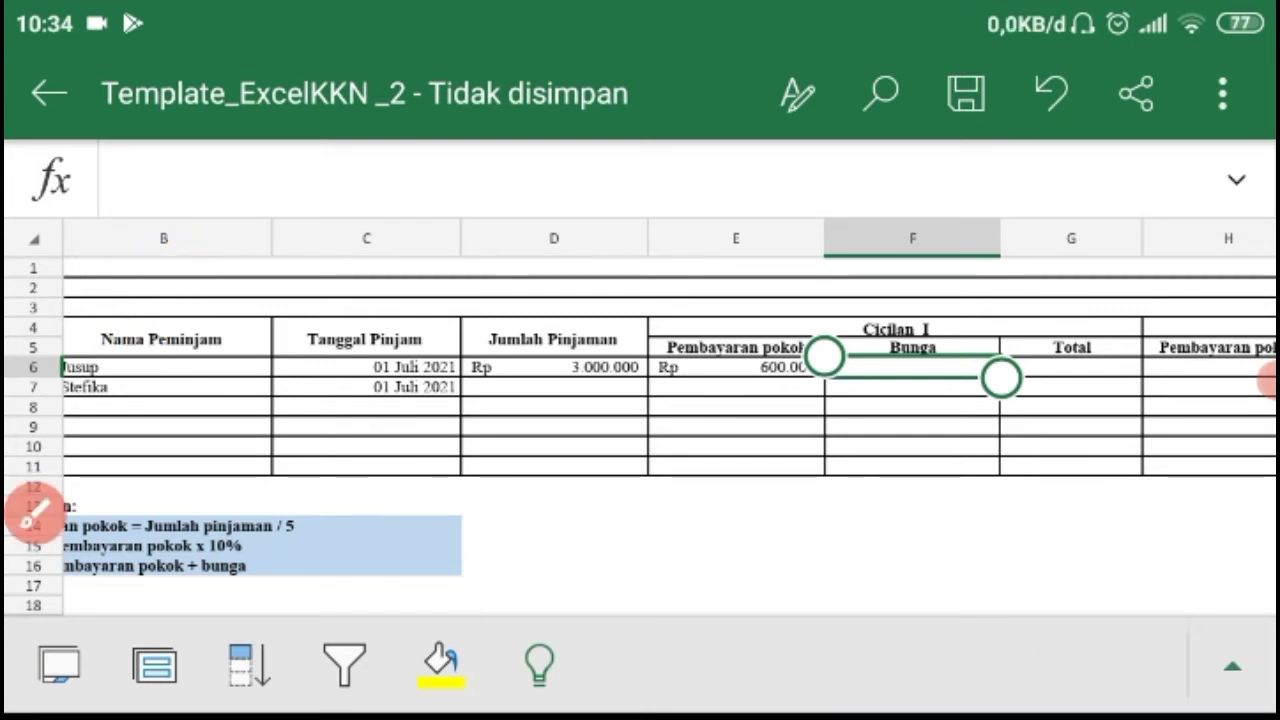
# Step: Enter the formula =E6*10% in F6 as the first borrower's Bunga for Cicilan I
pyautogui.click(640, 180)
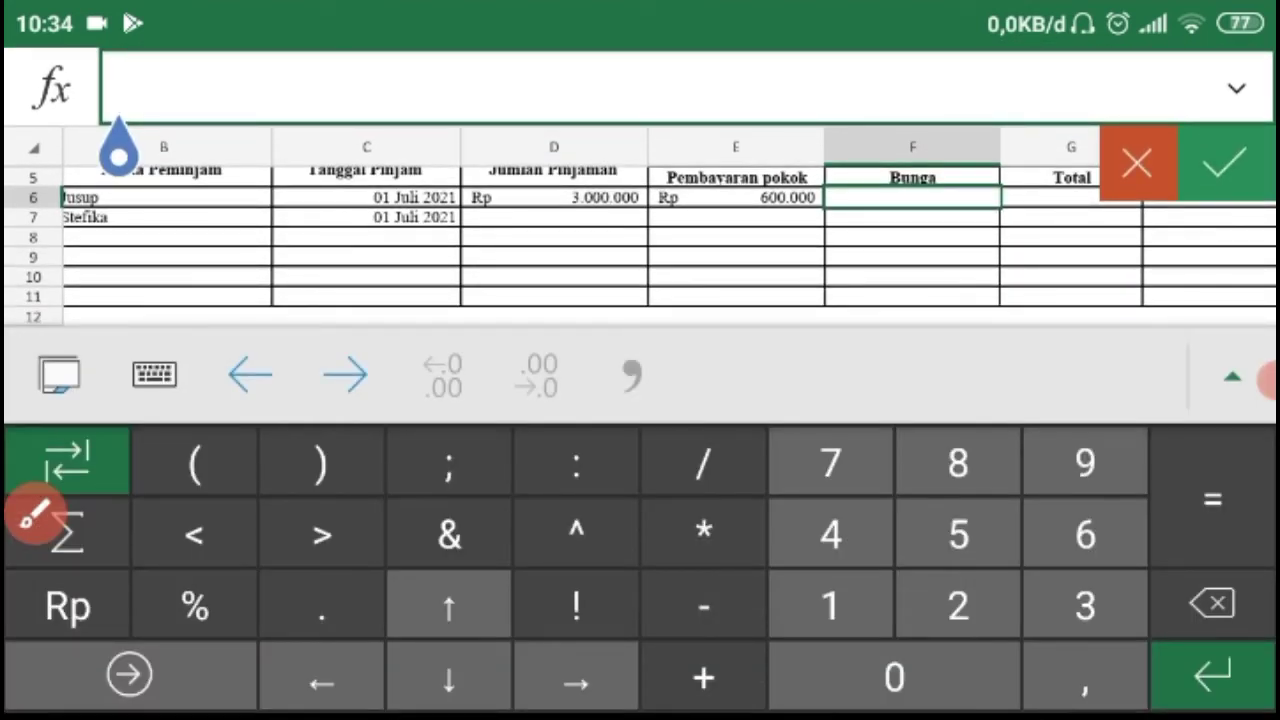
pyautogui.write('=')
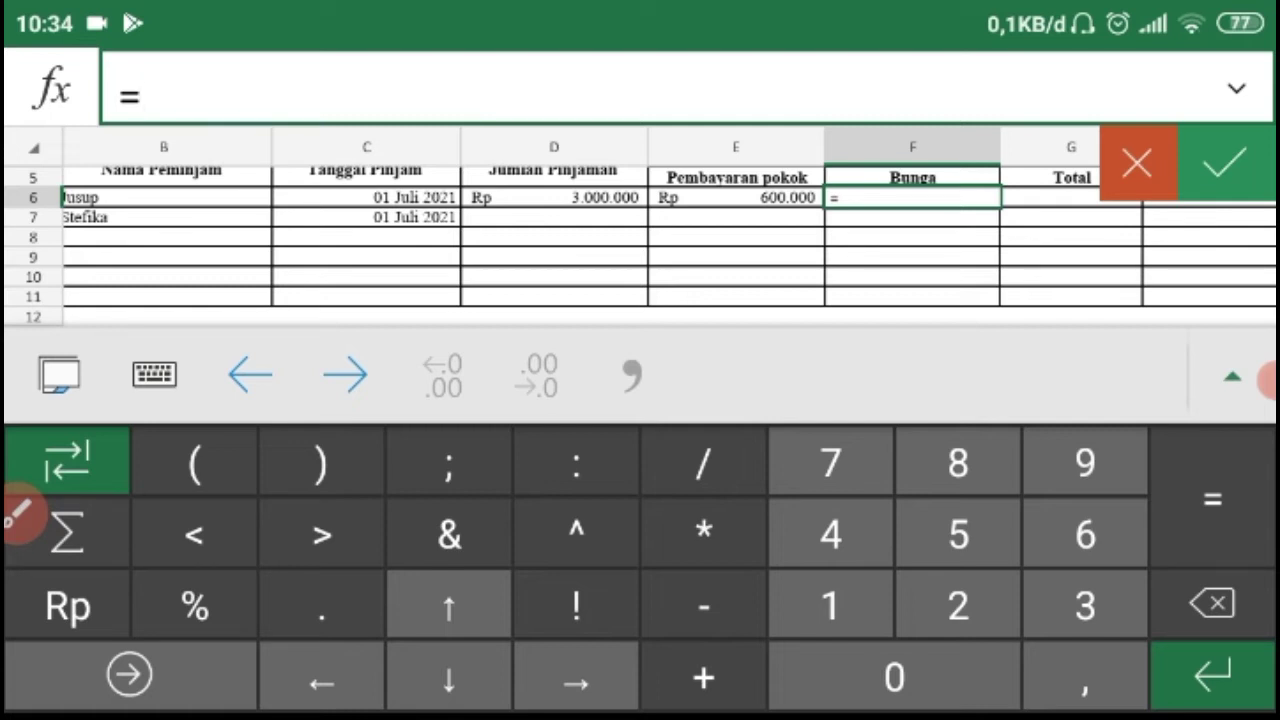
pyautogui.click(736, 177)
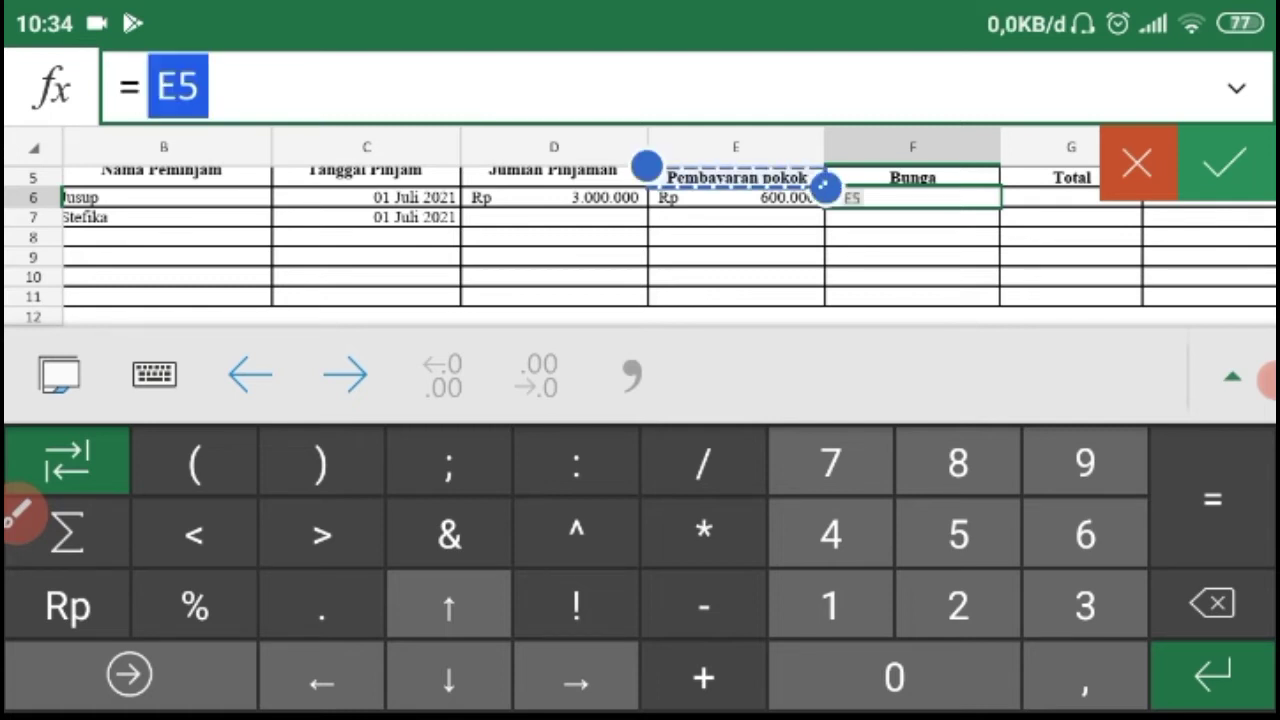
pyautogui.click(736, 198)
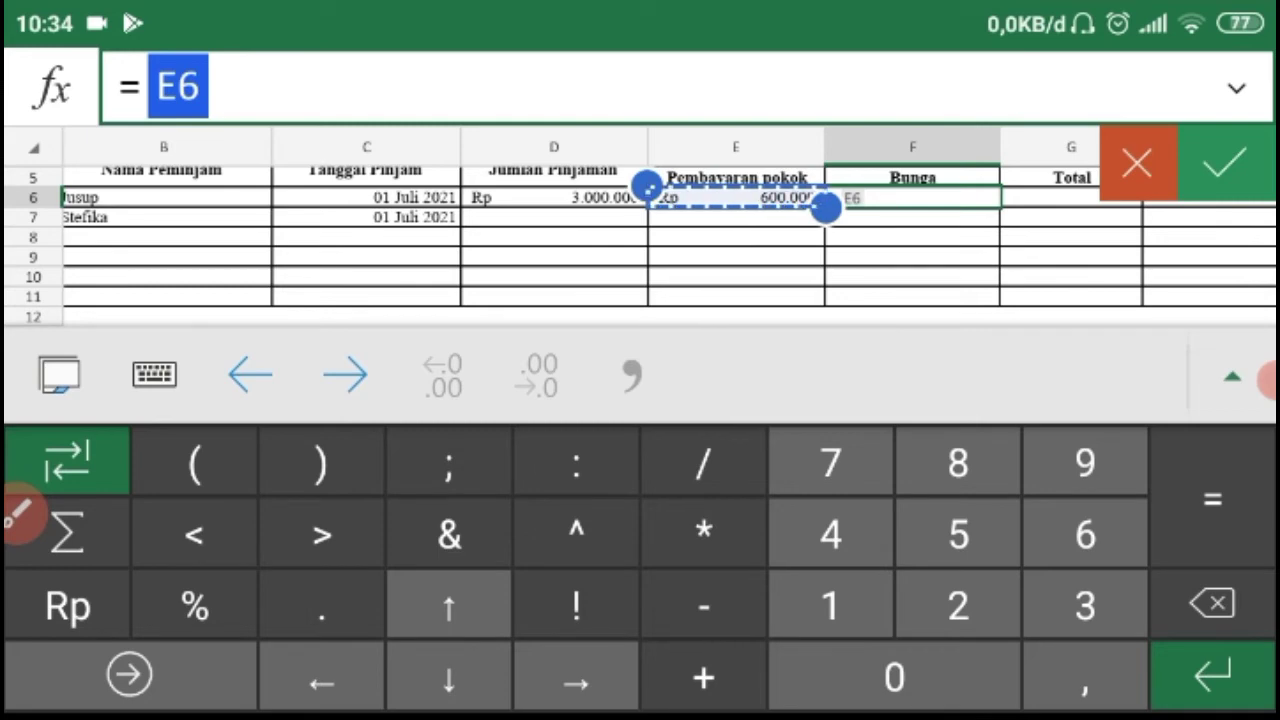
pyautogui.write('*10%')
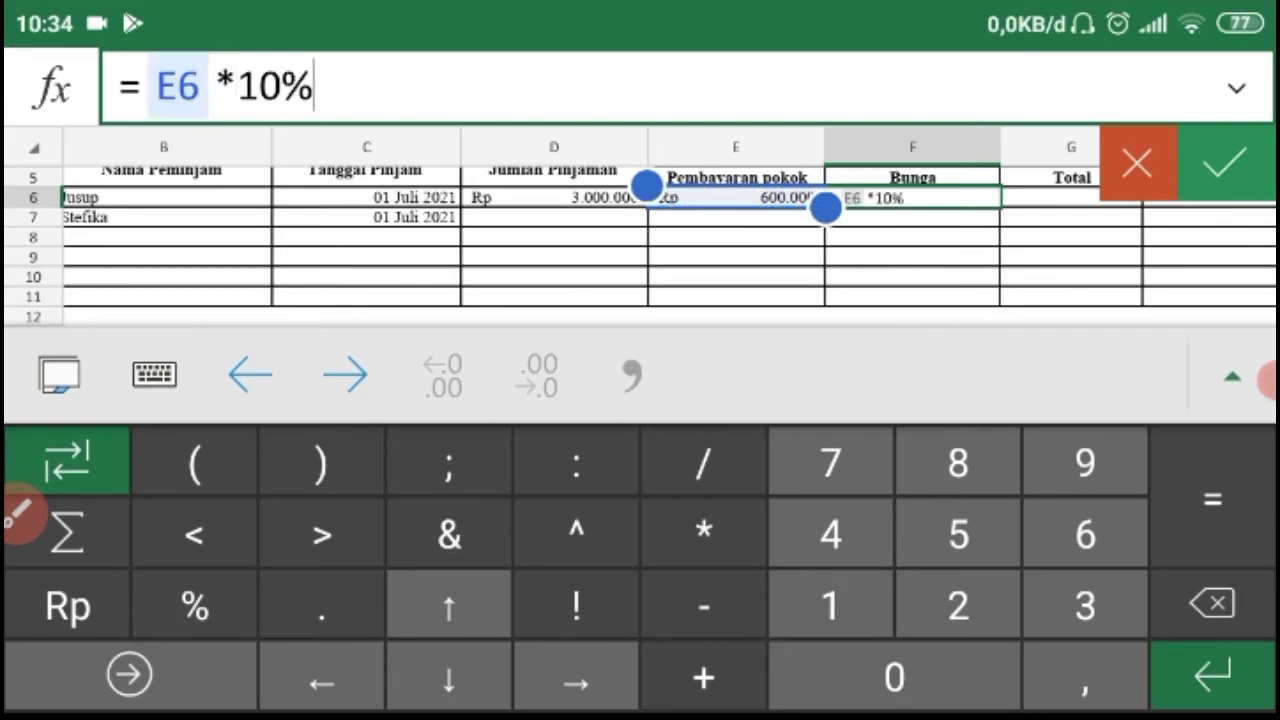
pyautogui.click(1225, 163)
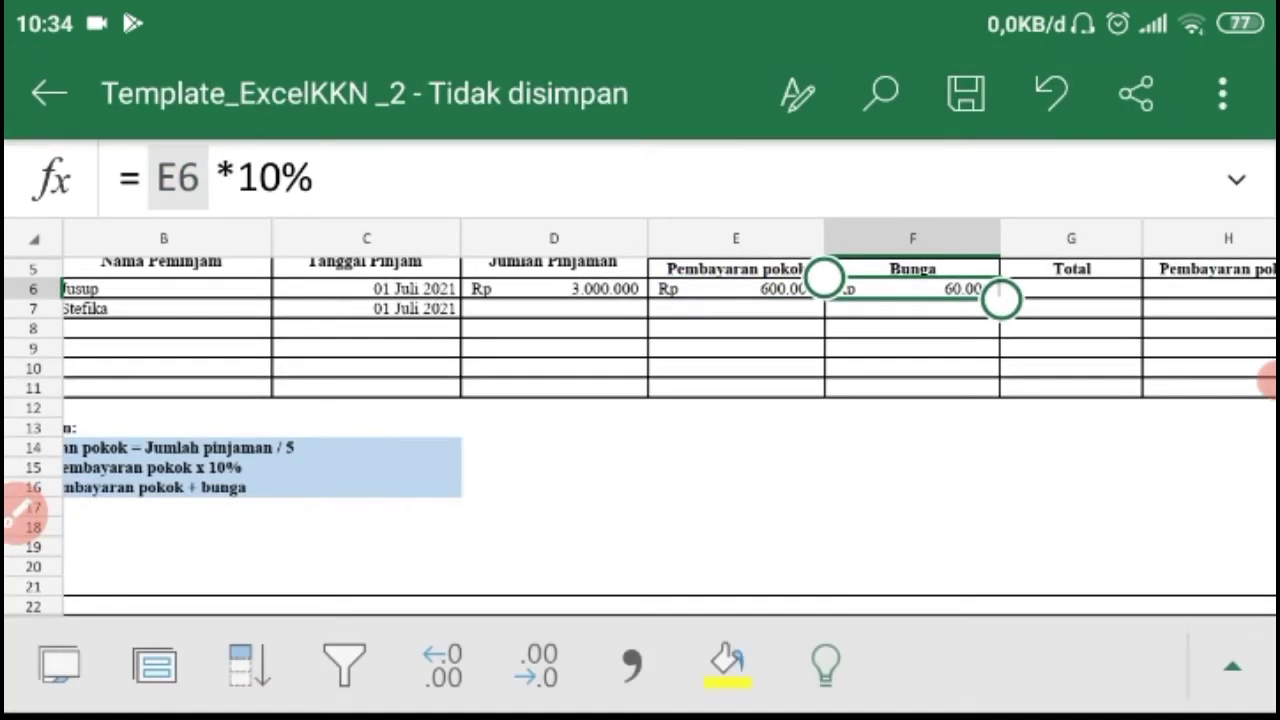
# Step: Enter the formula =E6+F6 in G6 as the first borrower's Total for Cicilan I
pyautogui.hscroll(2, 668, 436)
pyautogui.click(886, 269)
pyautogui.scroll(-2, 640, 417)
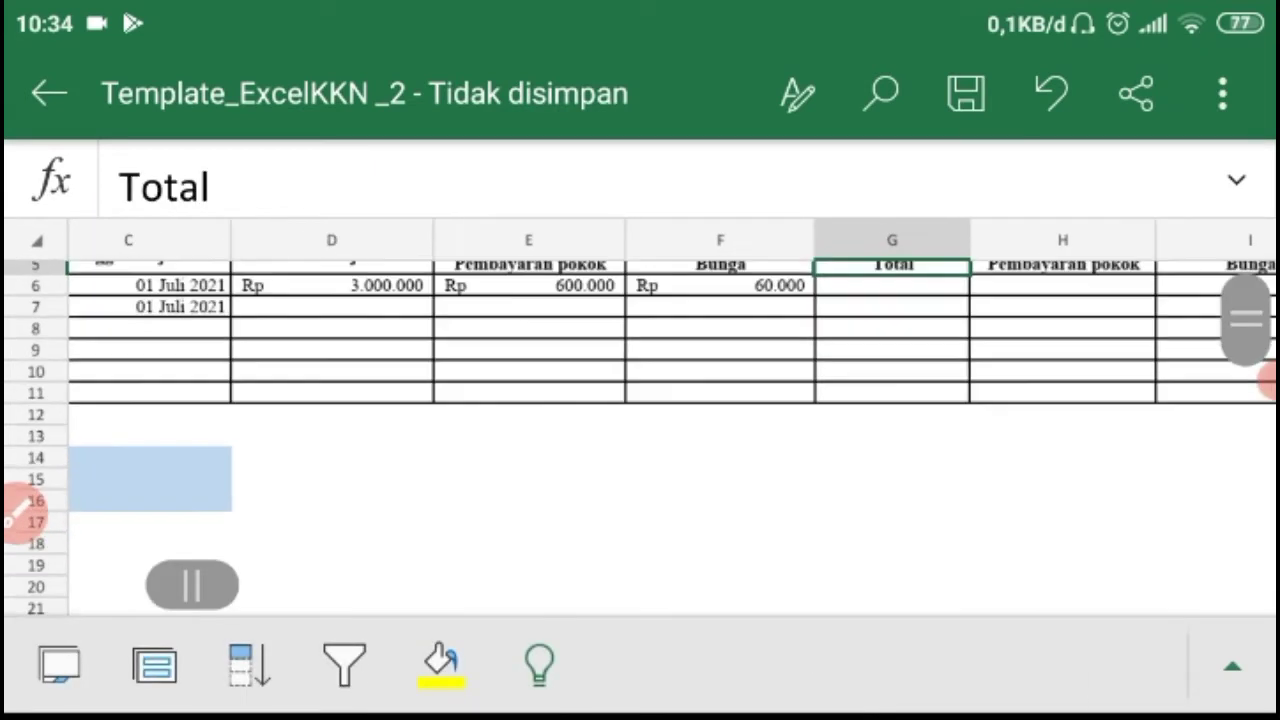
pyautogui.scroll(2, 640, 417)
pyautogui.click(887, 378)
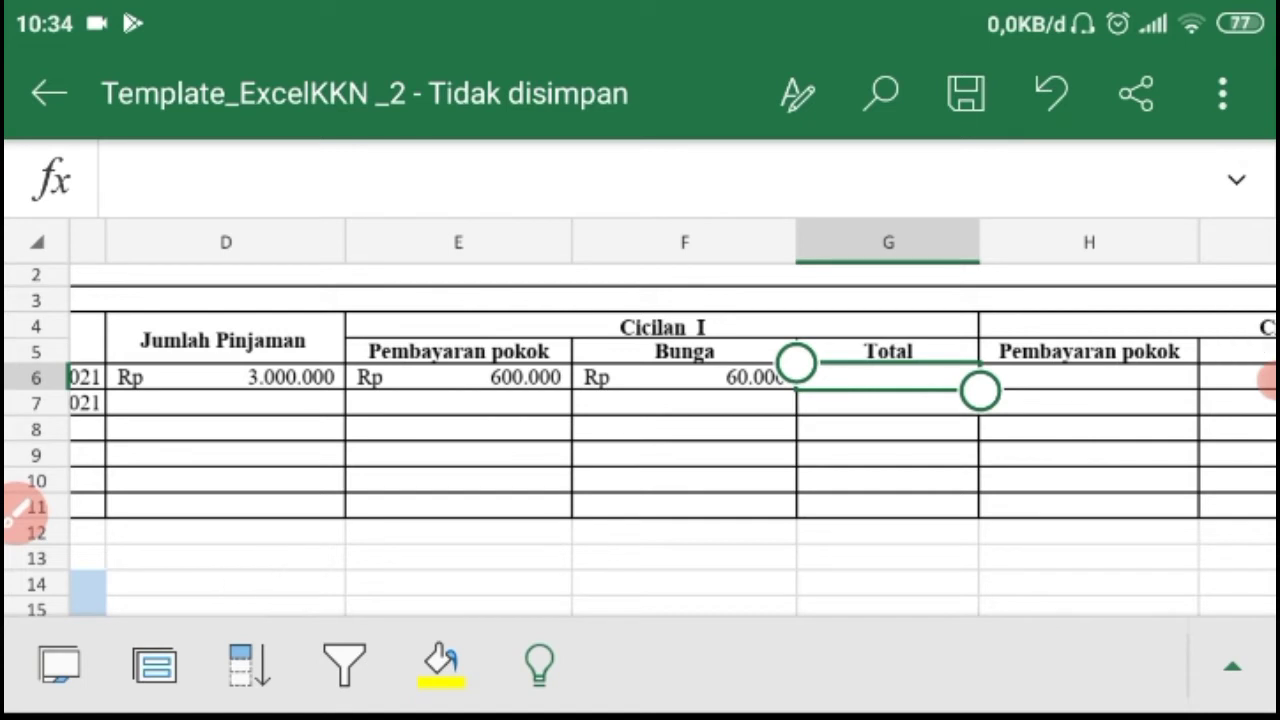
pyautogui.click(400, 180)
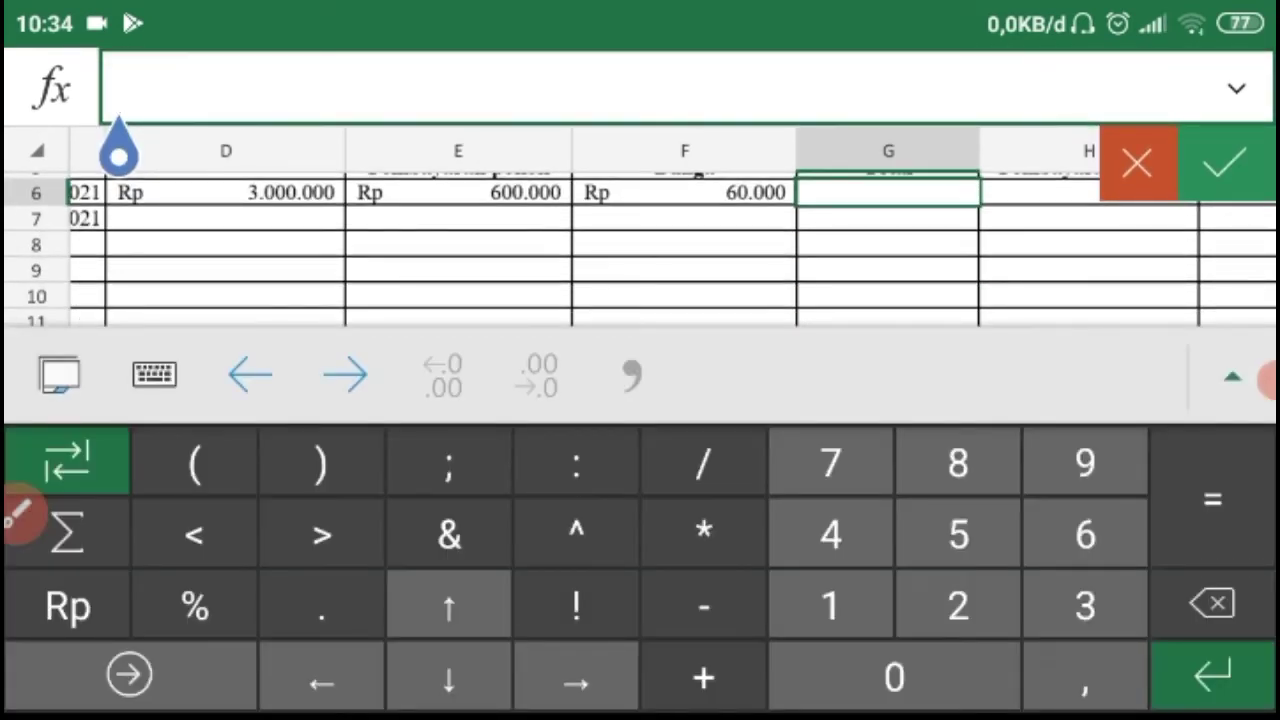
pyautogui.write('=')
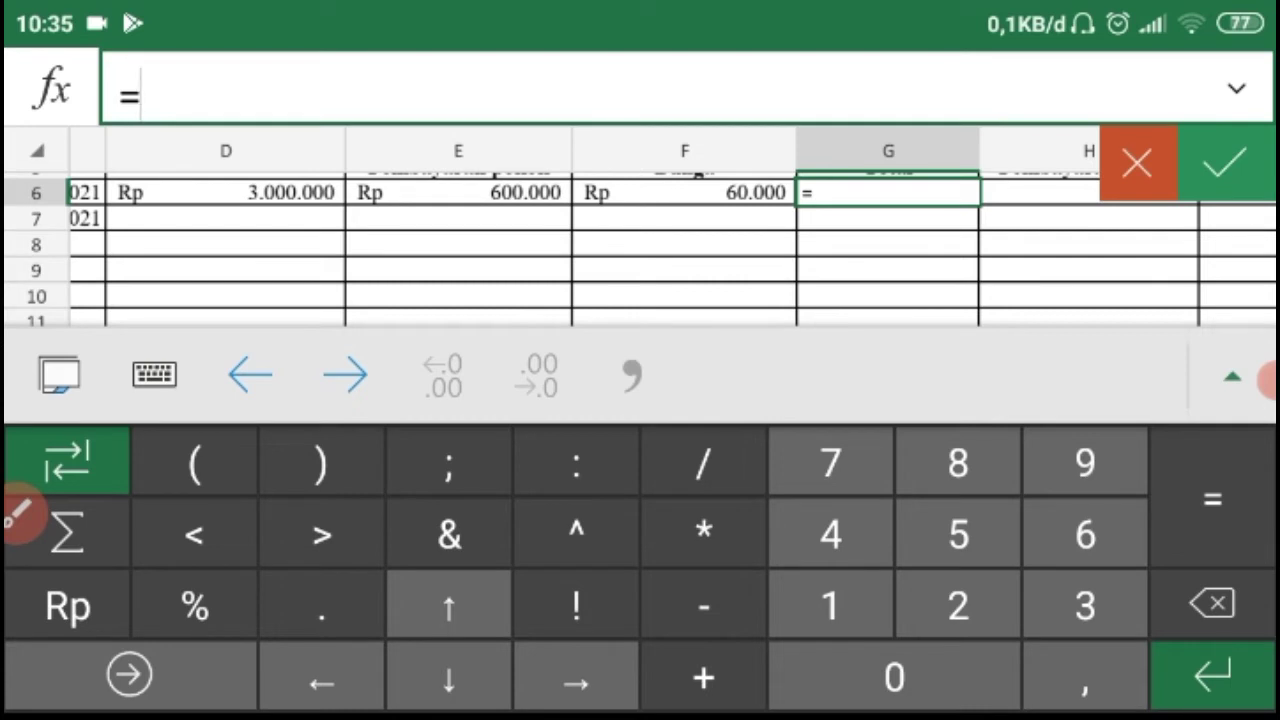
pyautogui.click(458, 178)
pyautogui.scroll(1, 458, 250)
pyautogui.click(458, 259)
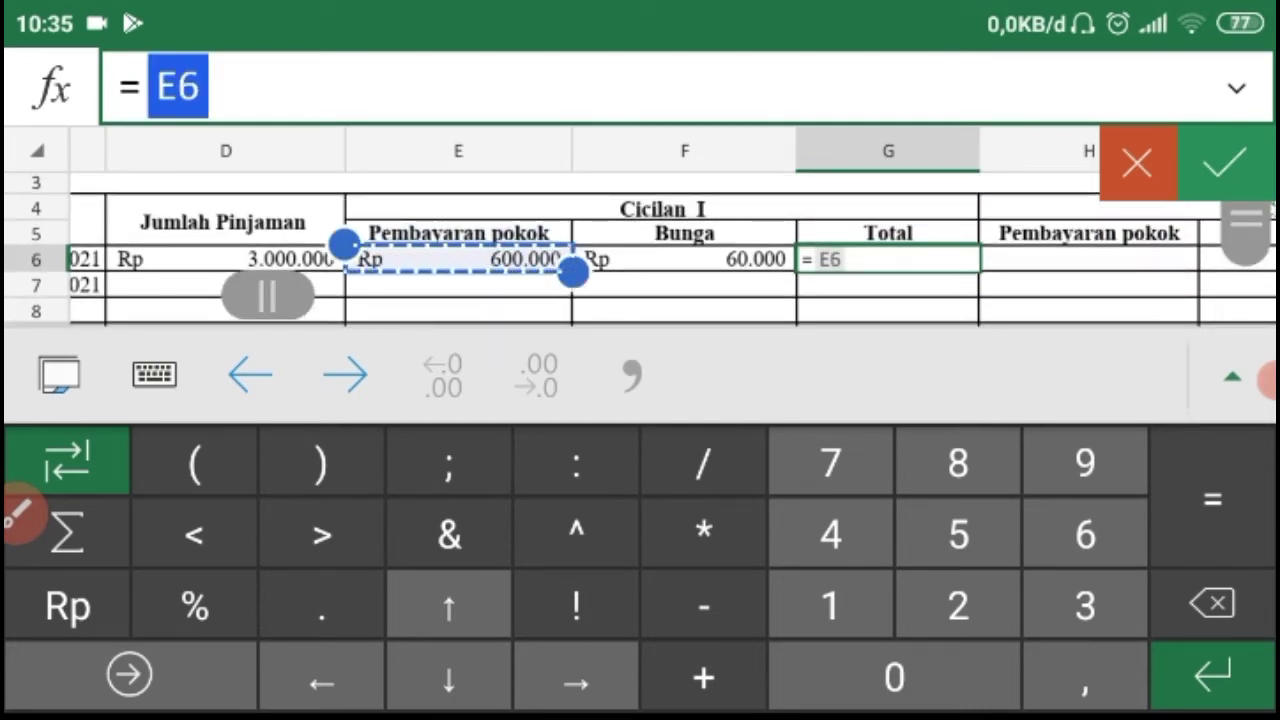
pyautogui.write('+')
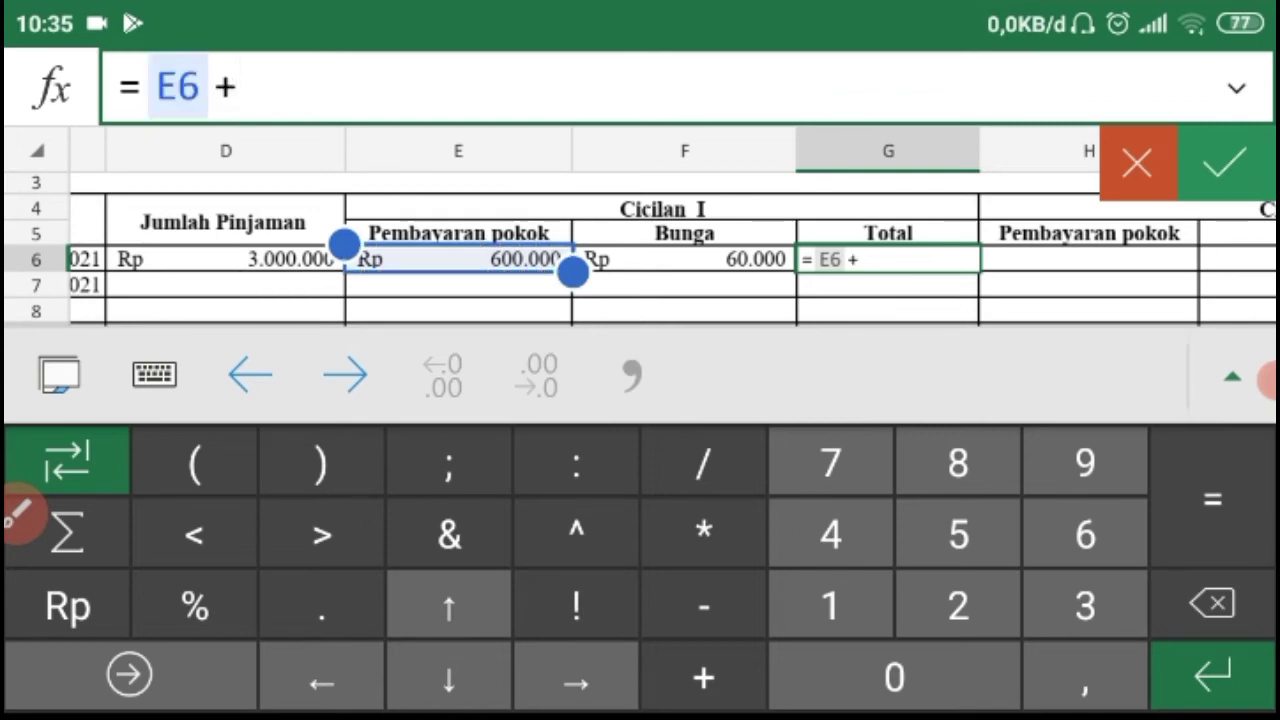
pyautogui.click(685, 259)
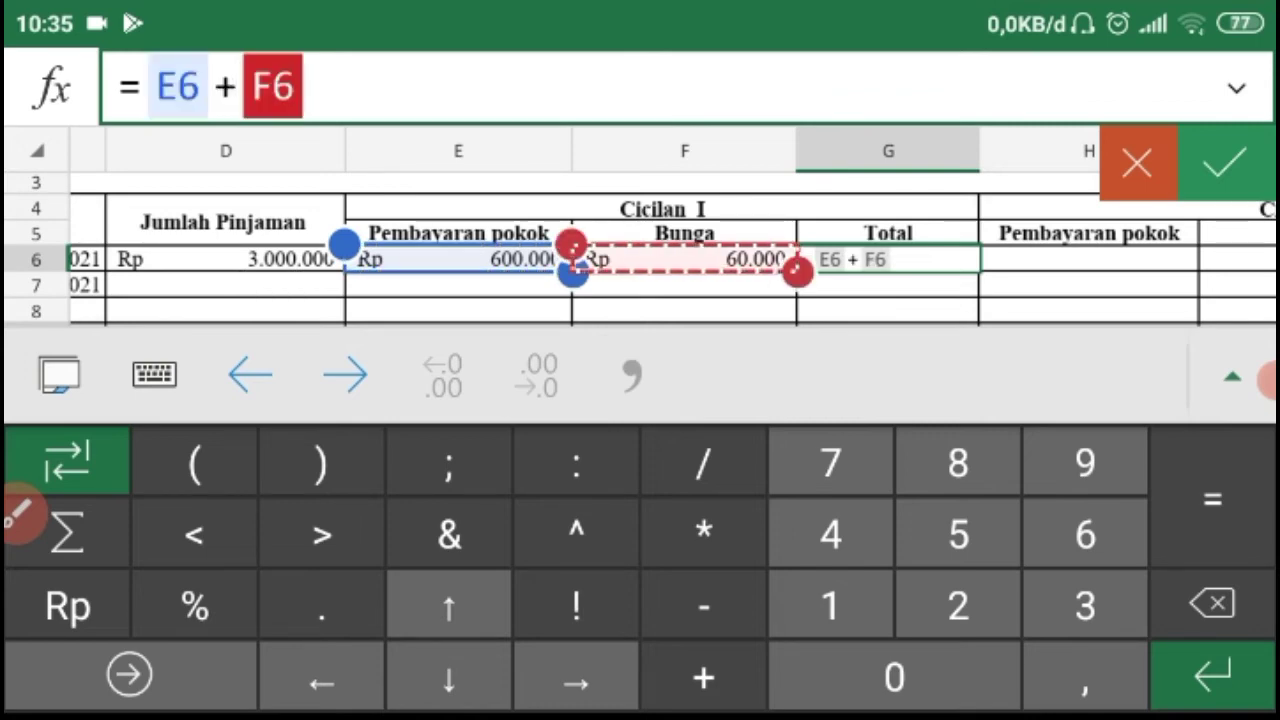
pyautogui.click(1224, 162)
# Step: Enter the formula =D6/5 in H6 as the first borrower's Pembayaran pokok for Cicilan II
pyautogui.scroll(-3, 640, 420)
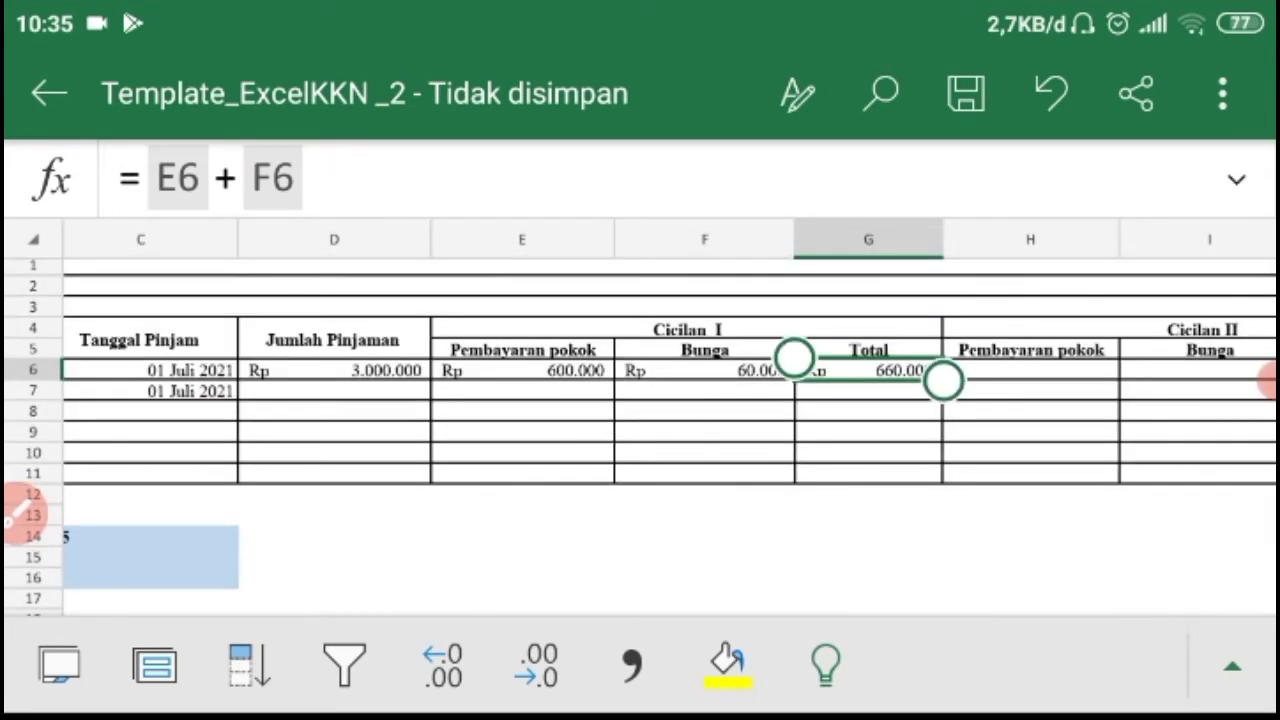
pyautogui.scroll(2, 640, 420)
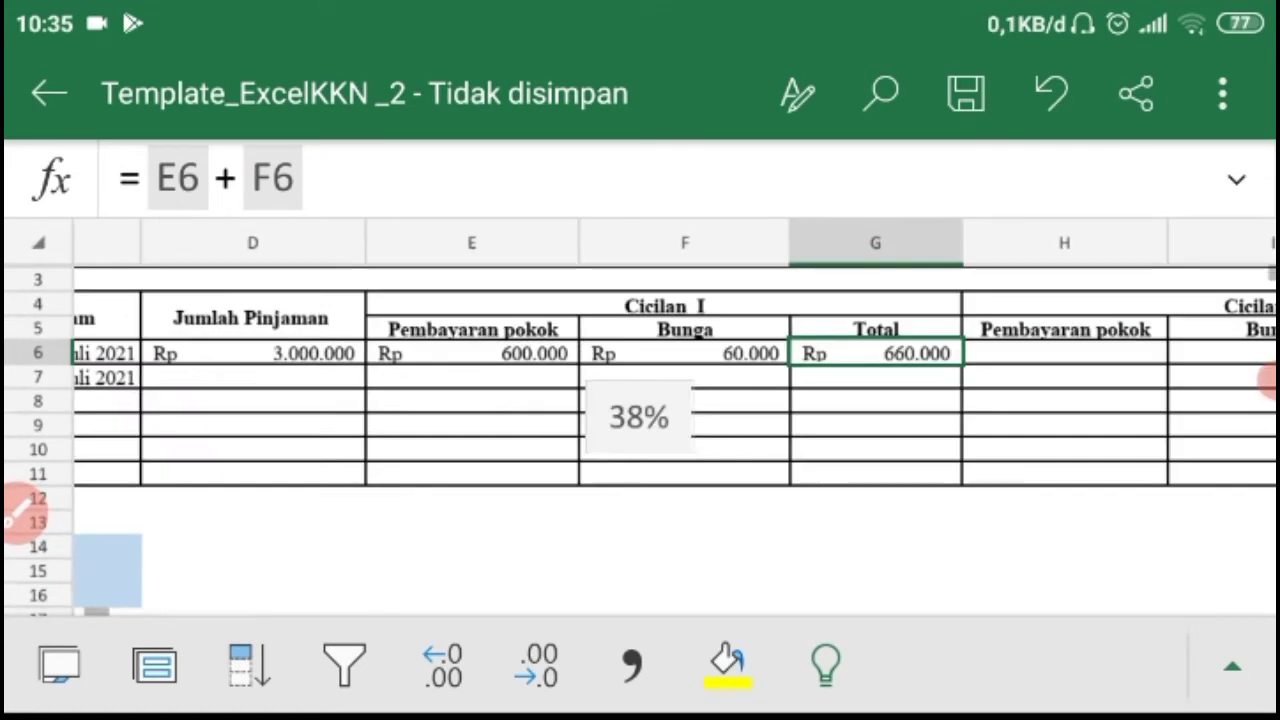
pyautogui.scroll(1, 640, 420)
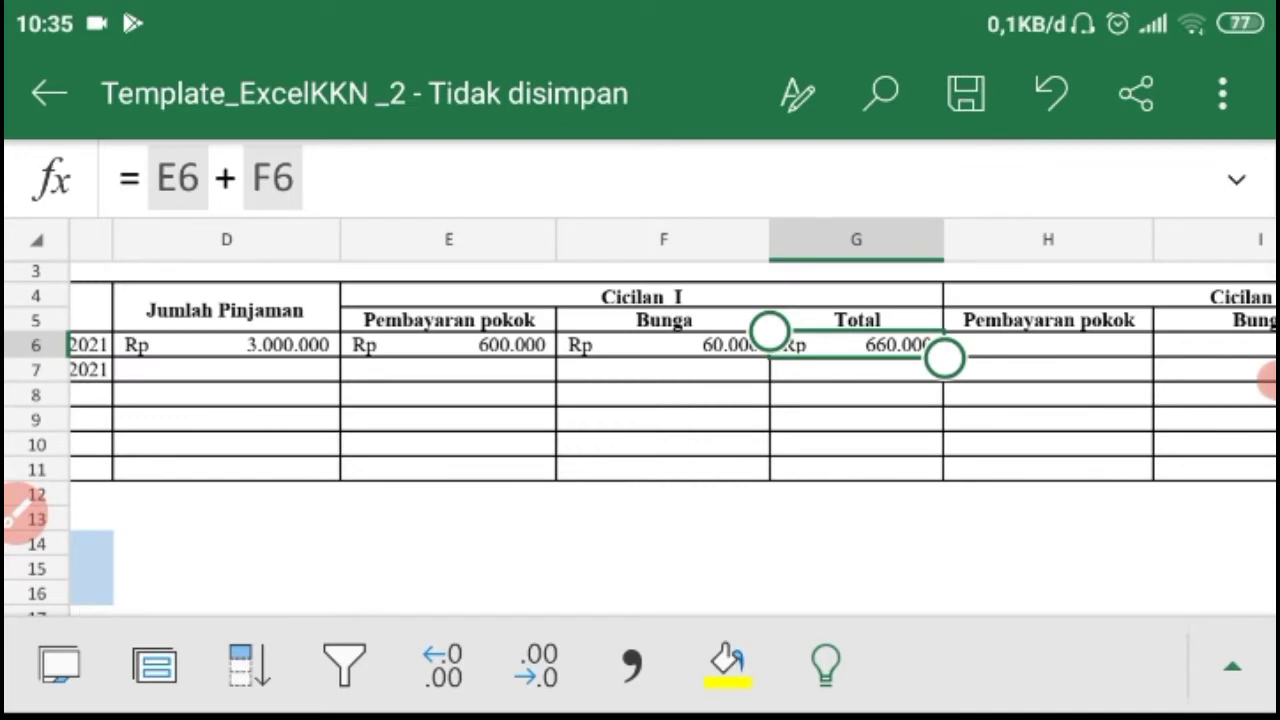
pyautogui.hscroll(-5, 640, 420)
pyautogui.hscroll(4, 640, 420)
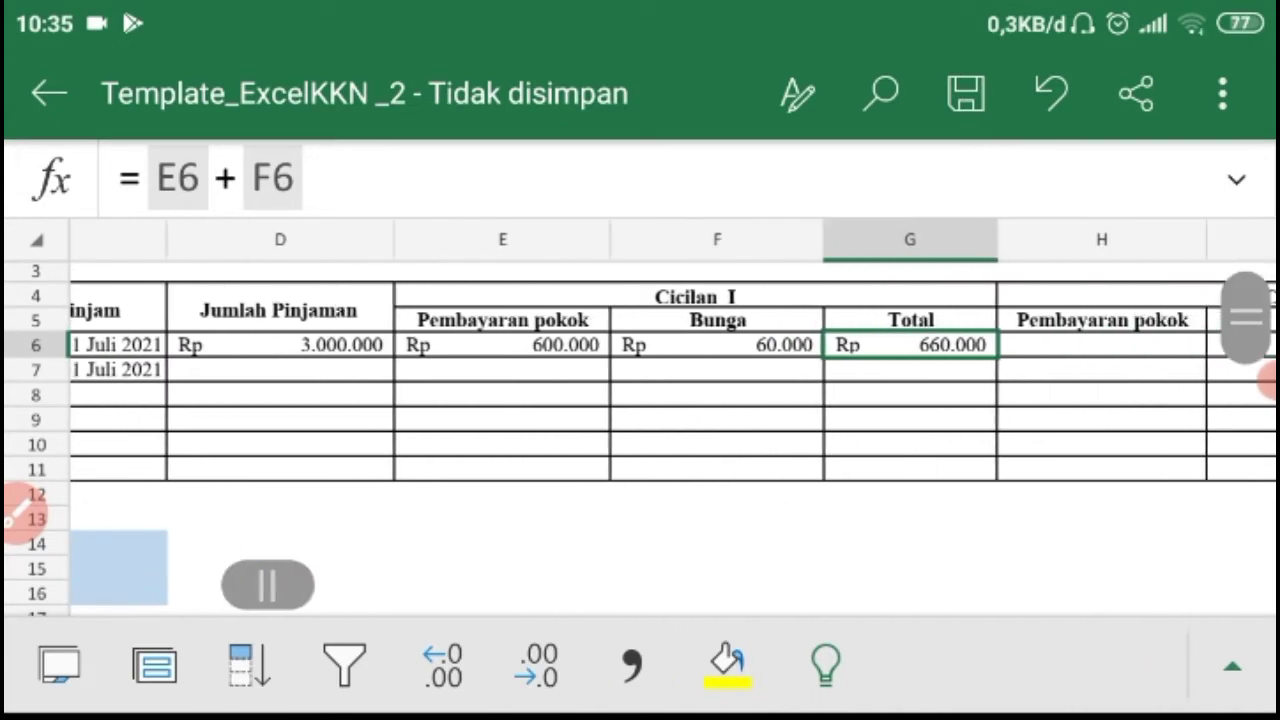
pyautogui.hscroll(6, 640, 380)
pyautogui.click(502, 344)
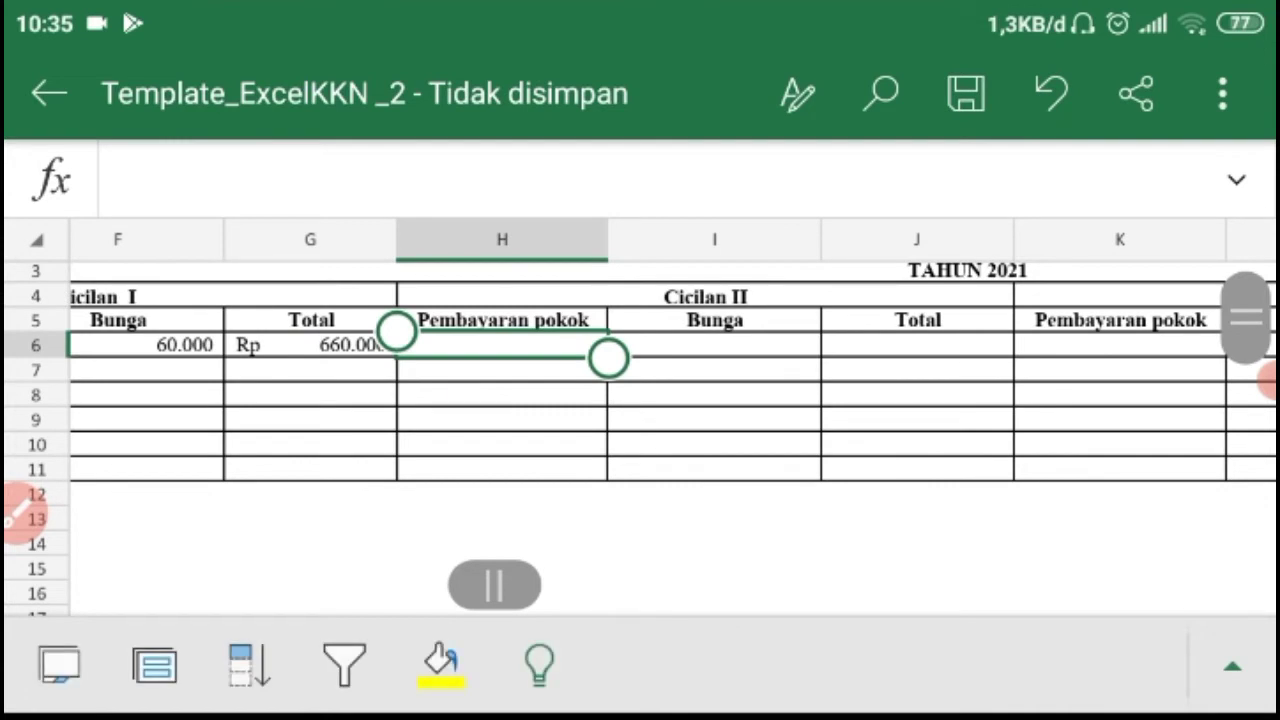
pyautogui.click(502, 344)
pyautogui.click(640, 180)
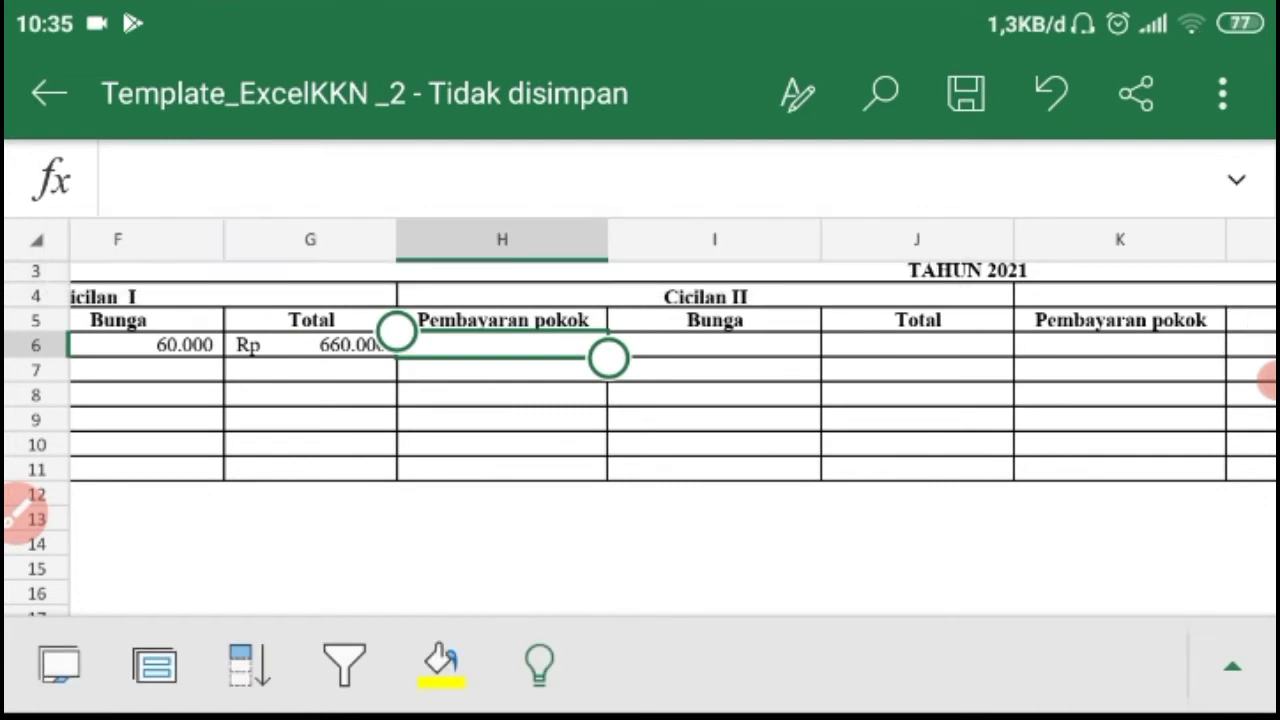
pyautogui.write('=')
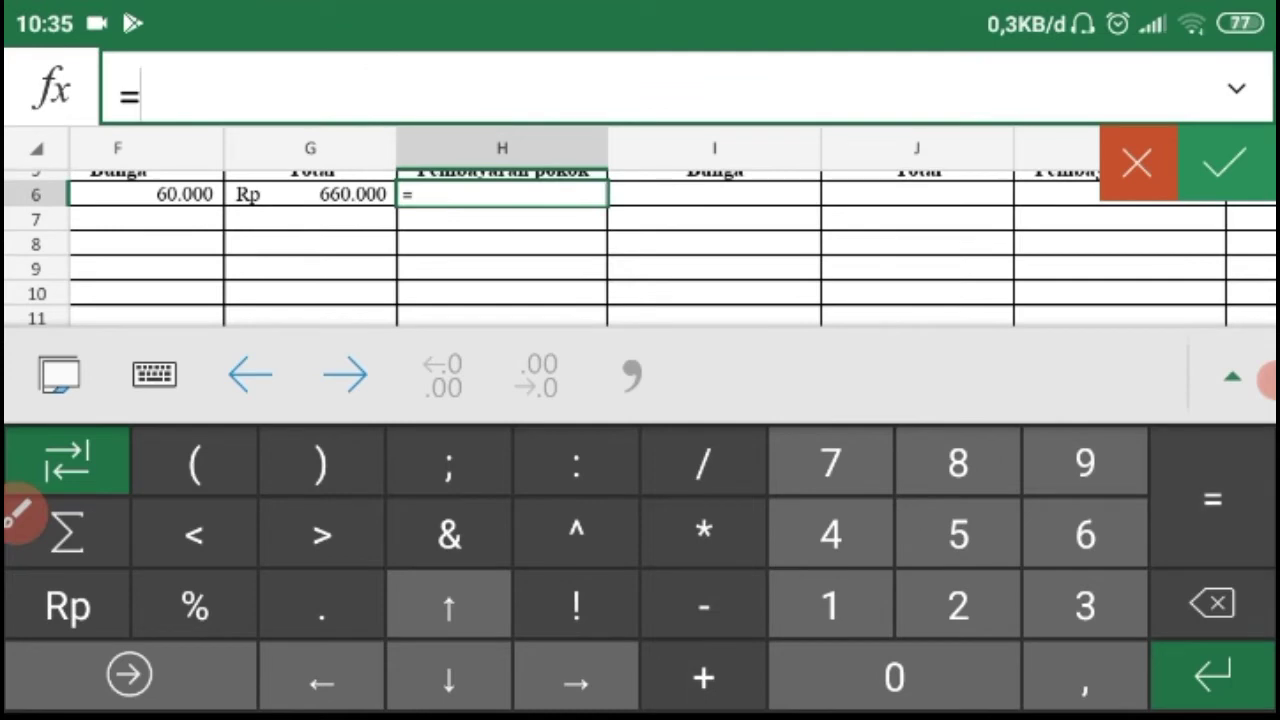
pyautogui.hscroll(-6, 640, 250)
pyautogui.scroll(2, 640, 250)
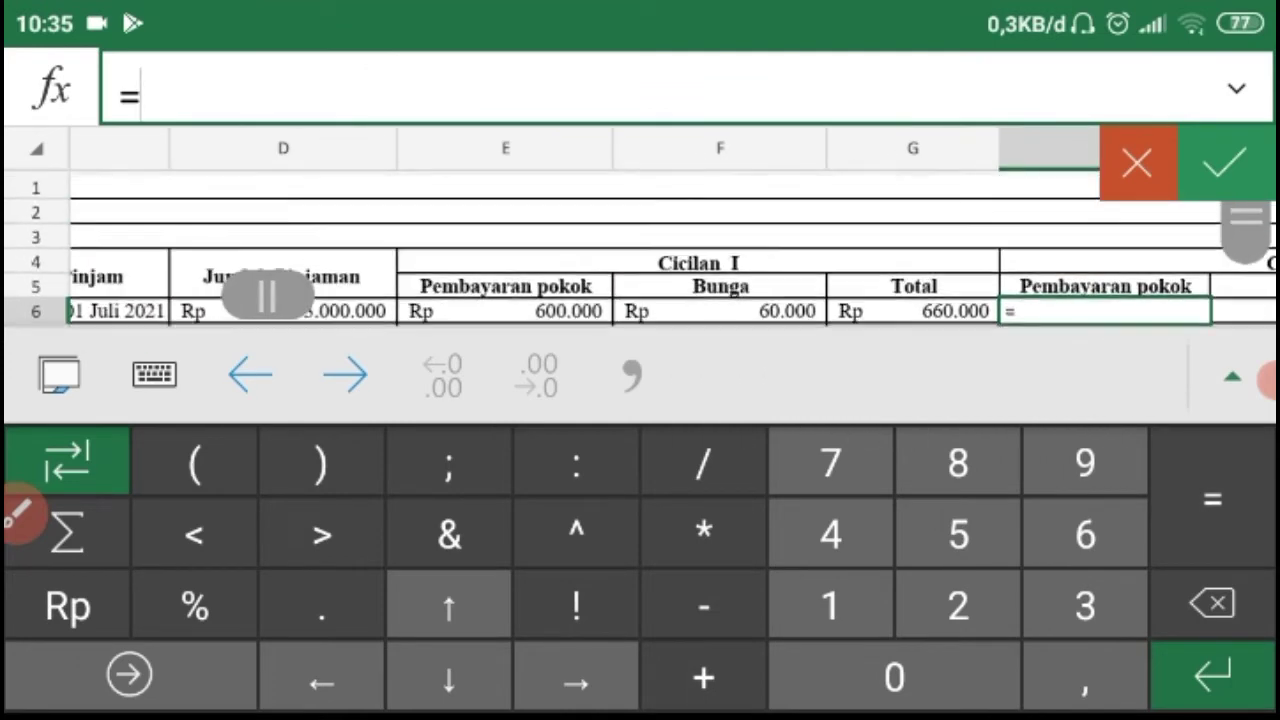
pyautogui.click(283, 250)
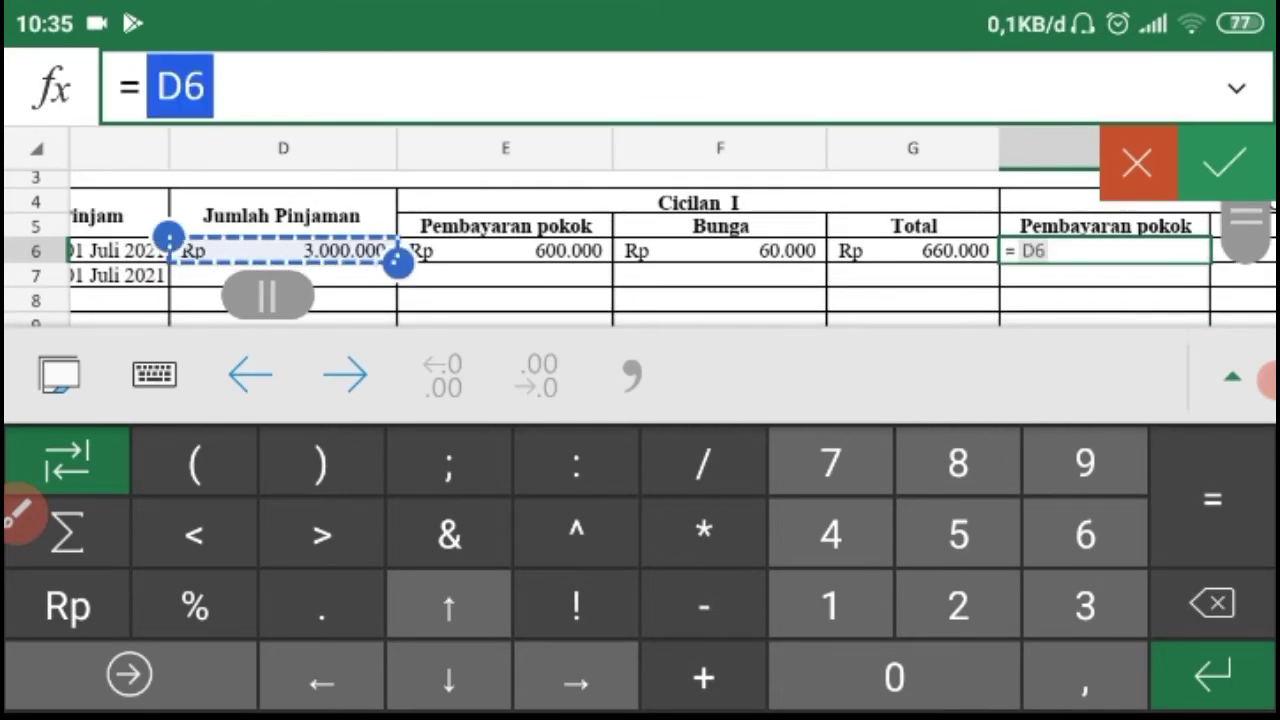
pyautogui.write('/5')
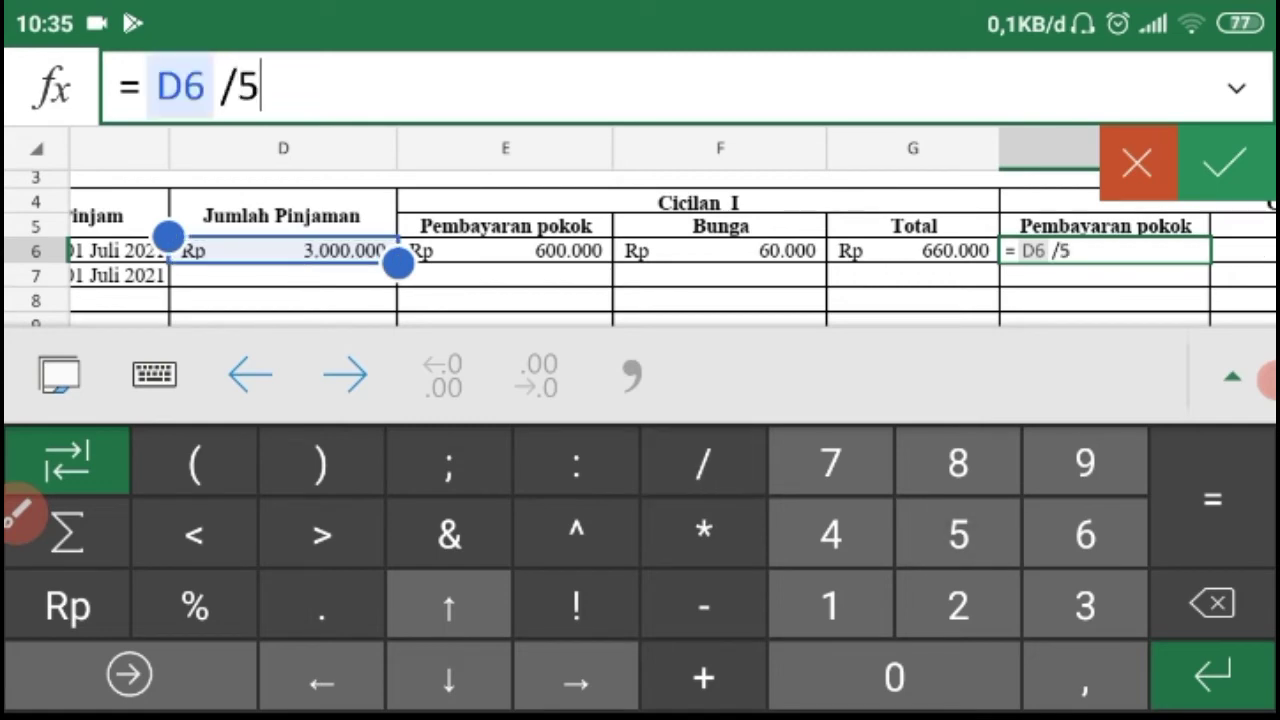
pyautogui.click(1225, 163)
# Step: Enter the formula =H6*10% in I6 as the first borrower's Bunga for Cicilan II
pyautogui.hscroll(3, 640, 380)
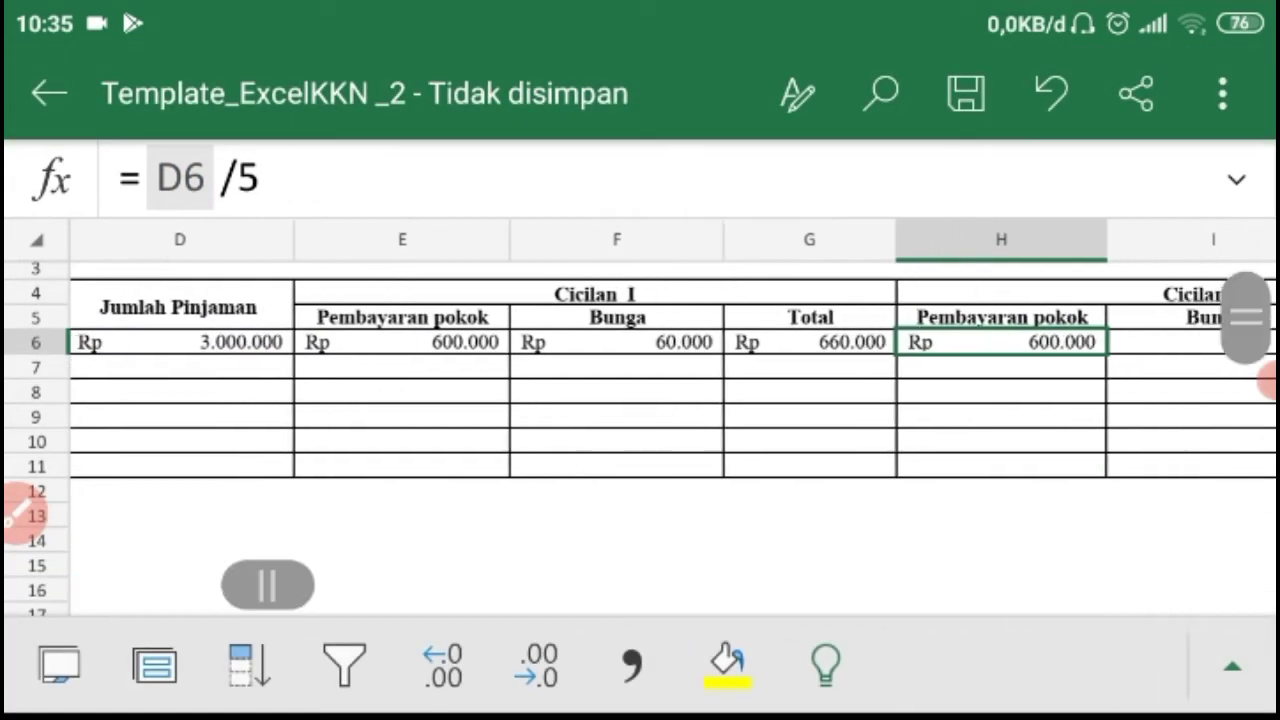
pyautogui.hscroll(2, 640, 380)
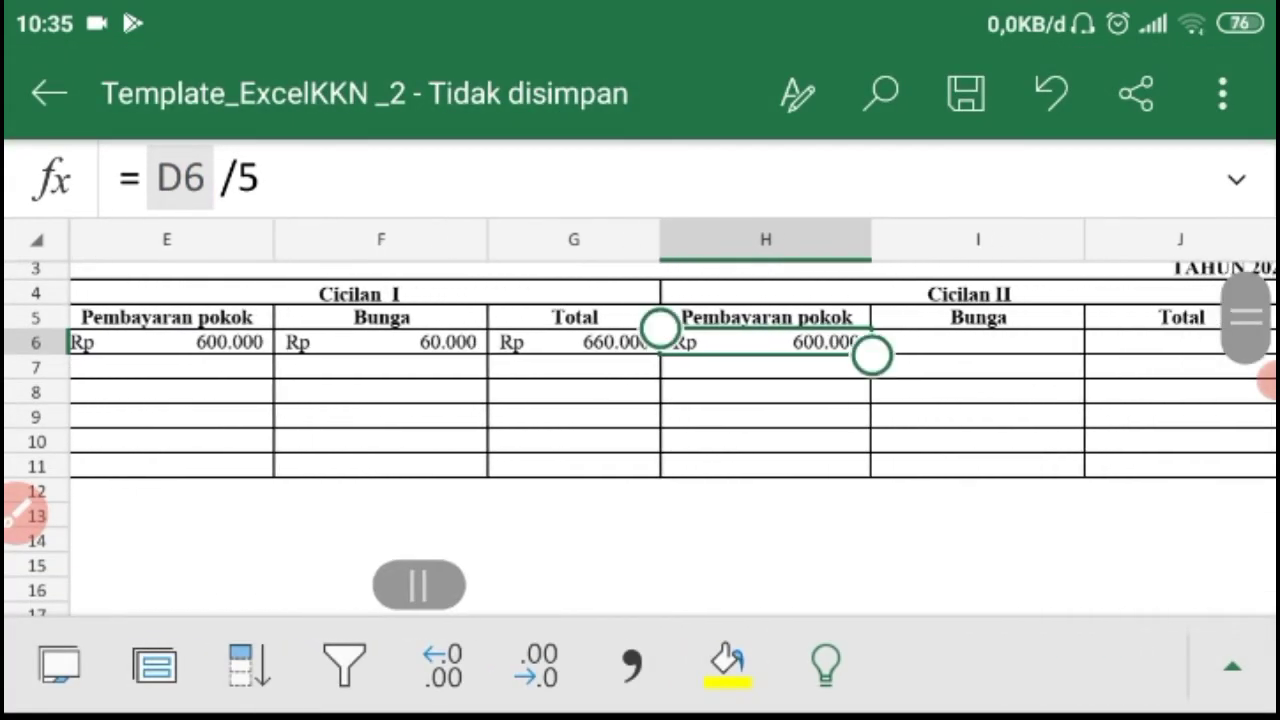
pyautogui.click(978, 342)
pyautogui.click(640, 180)
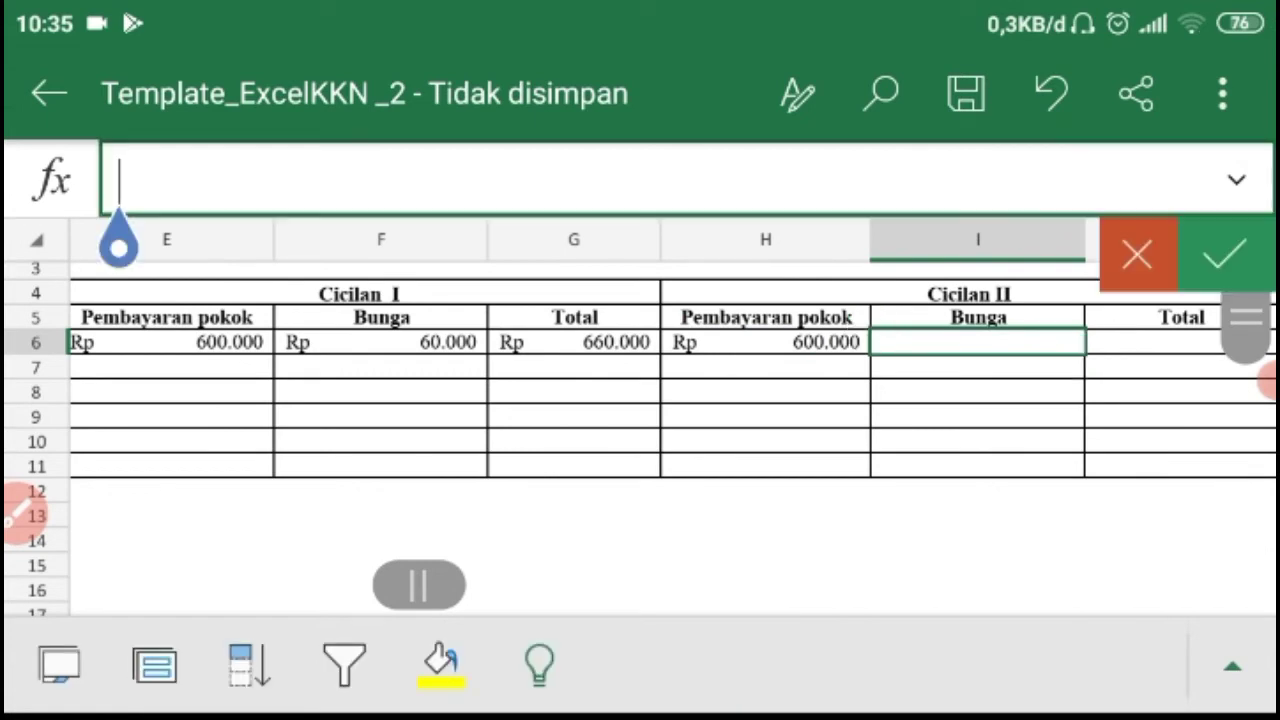
pyautogui.click(1212, 497)
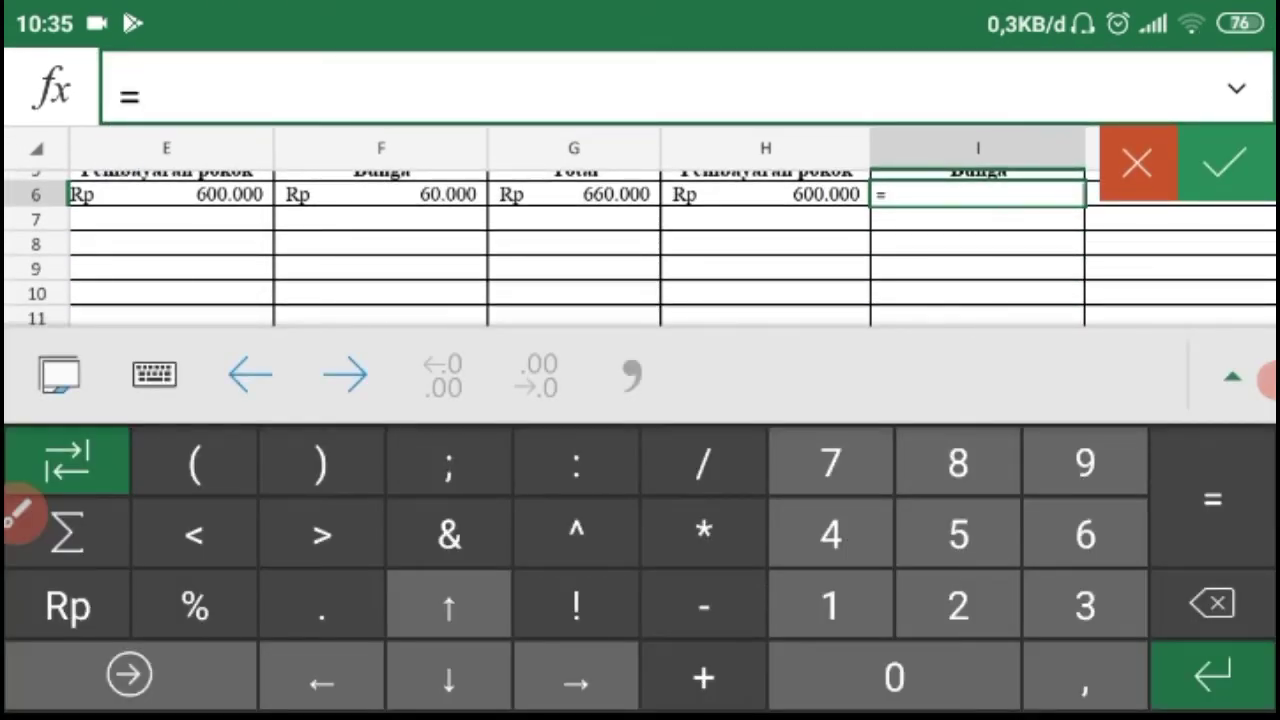
pyautogui.scroll(2, 640, 248)
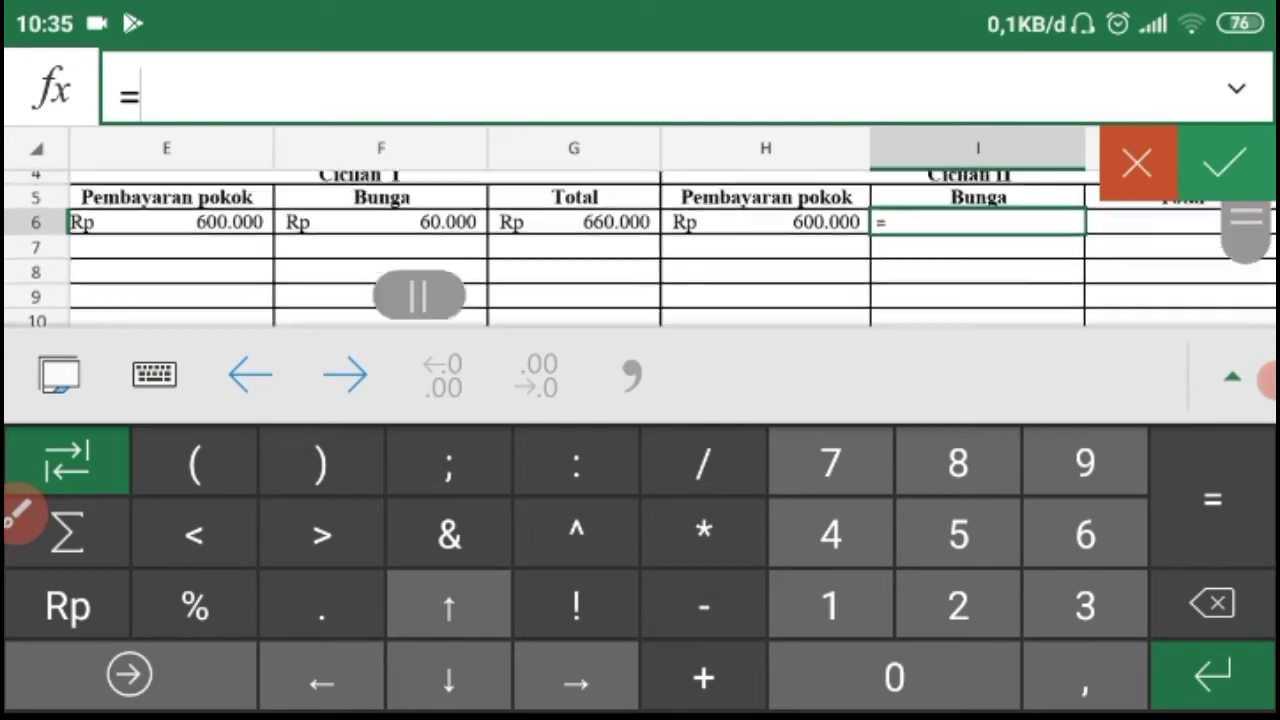
pyautogui.click(766, 250)
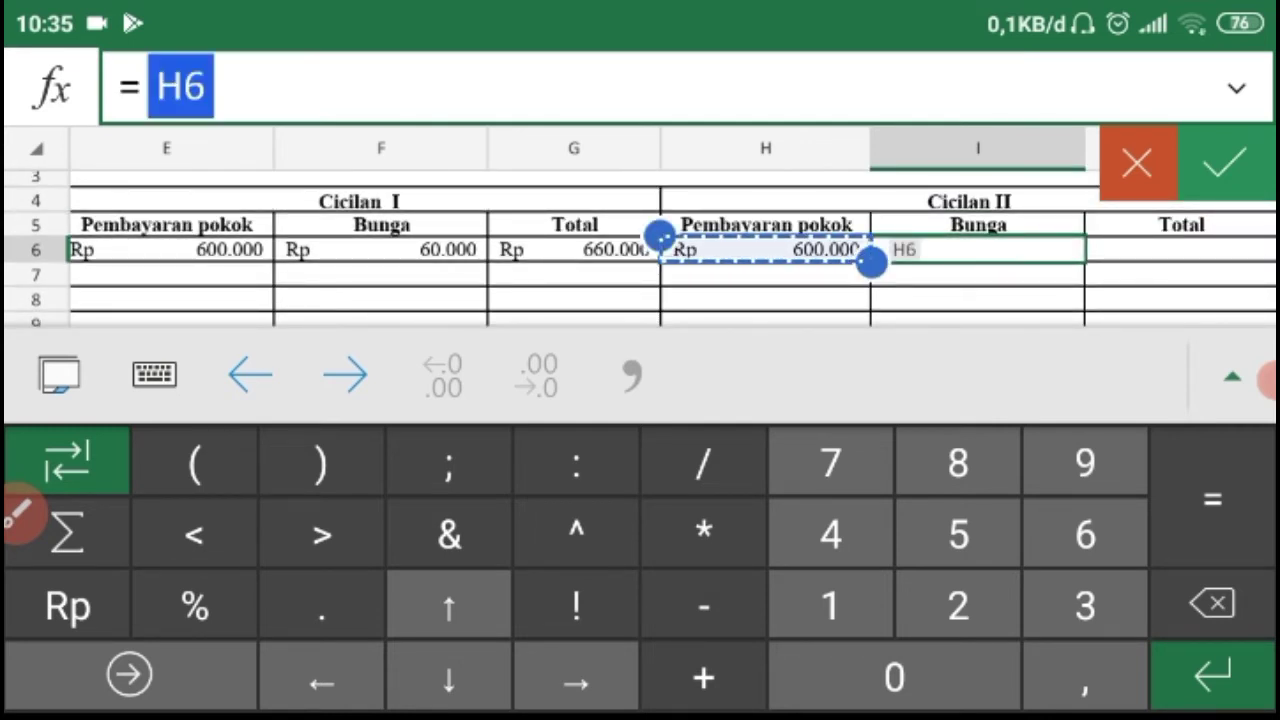
pyautogui.write('*')
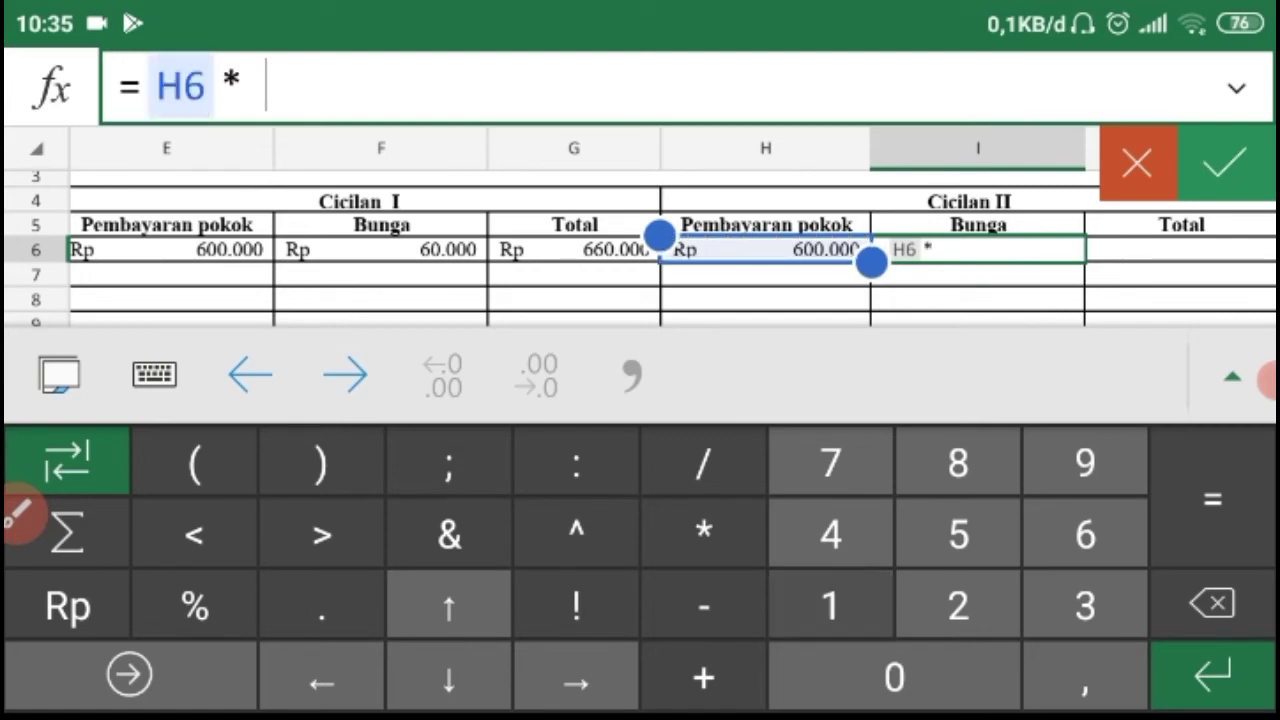
pyautogui.write('10%')
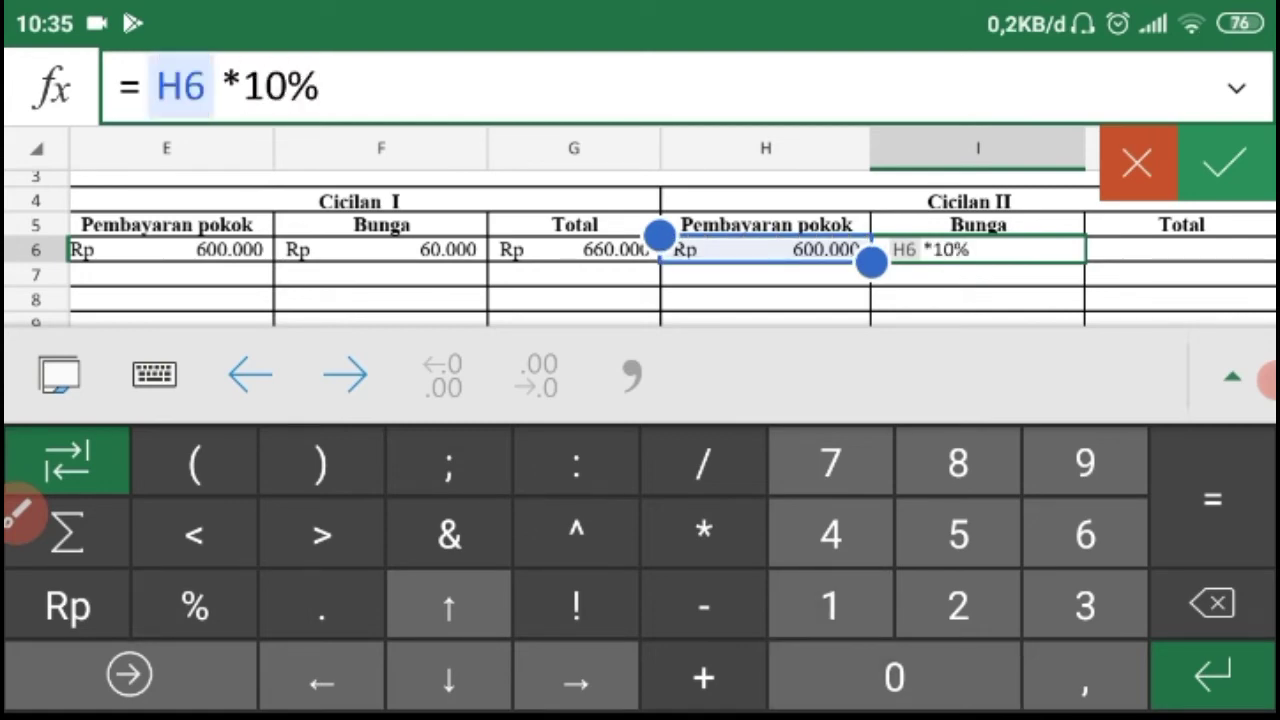
pyautogui.click(1225, 163)
# Step: Enter the formula =H6+I6 in J6 as the first borrower's Total for Cicilan II
pyautogui.hscroll(1, 672, 420)
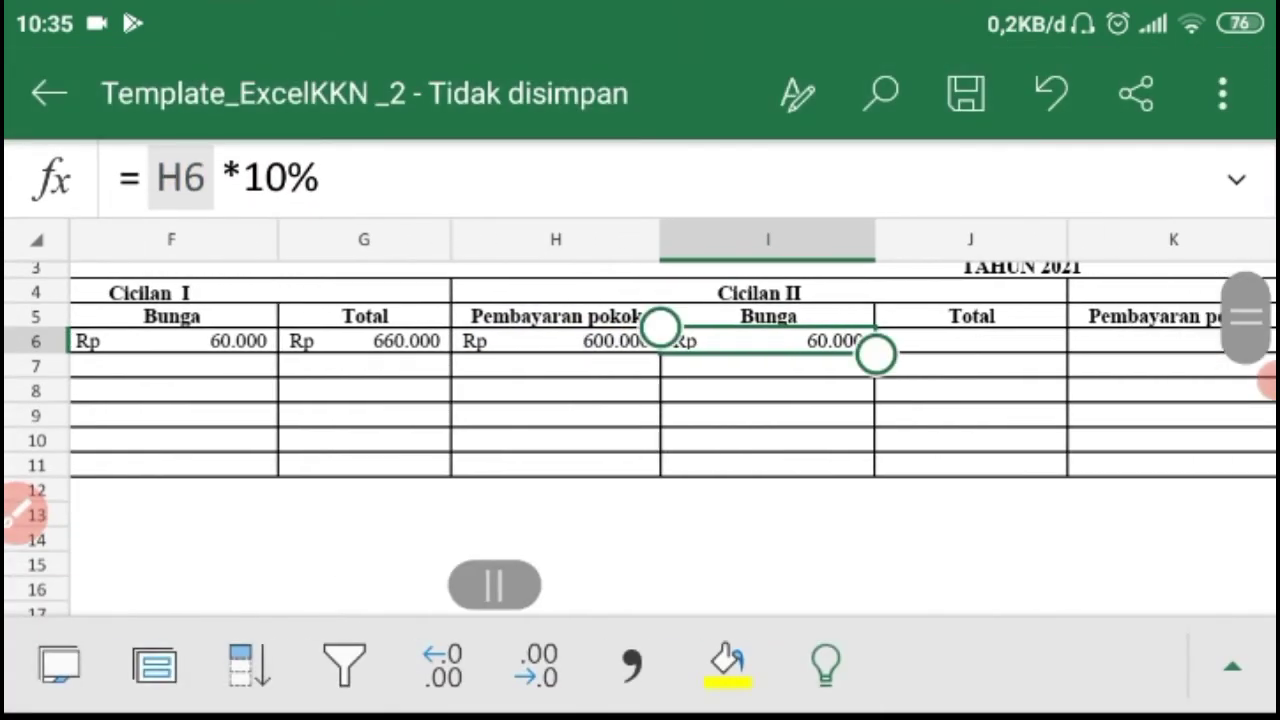
pyautogui.click(173, 341)
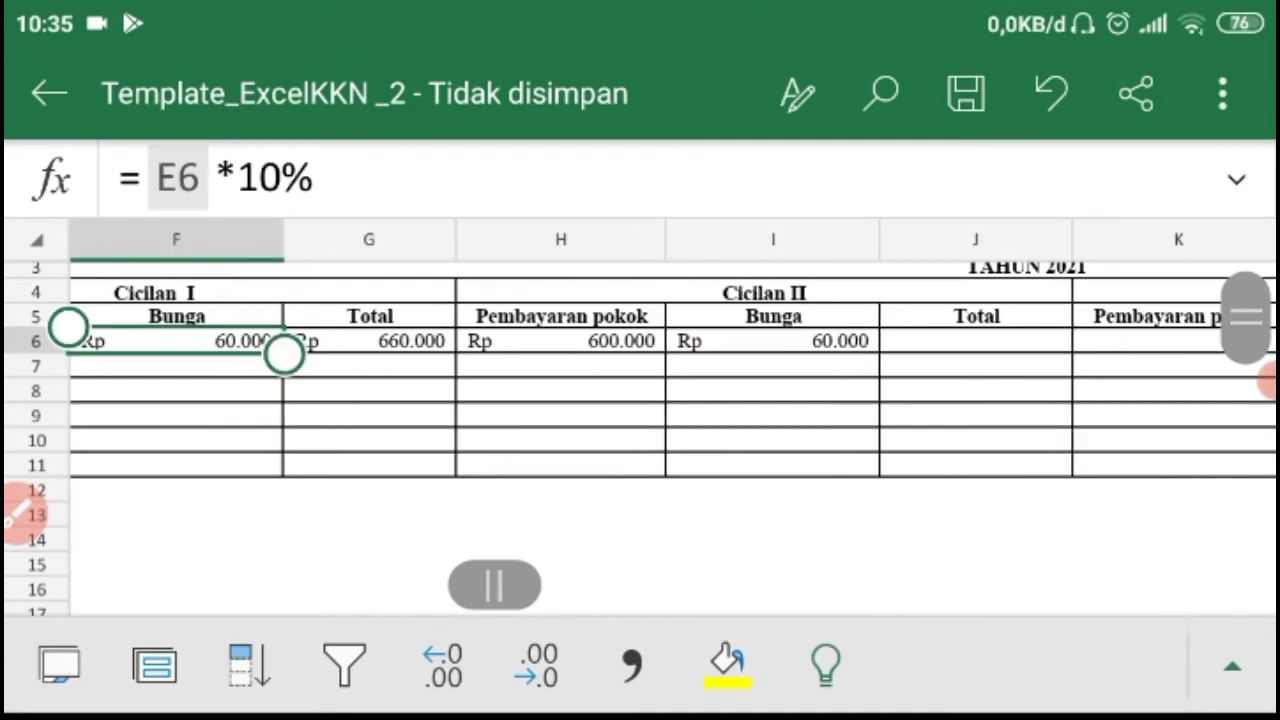
pyautogui.hscroll(-1, 660, 415)
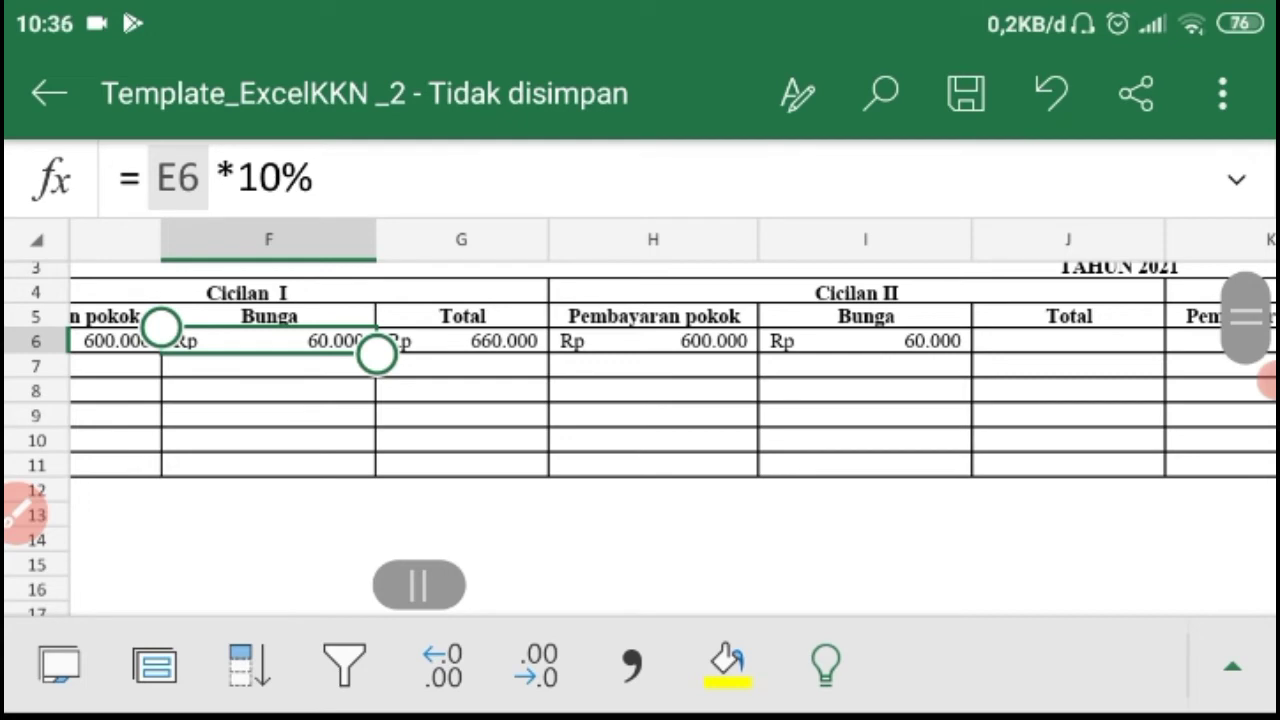
pyautogui.click(865, 341)
pyautogui.hscroll(2, 660, 415)
pyautogui.click(950, 341)
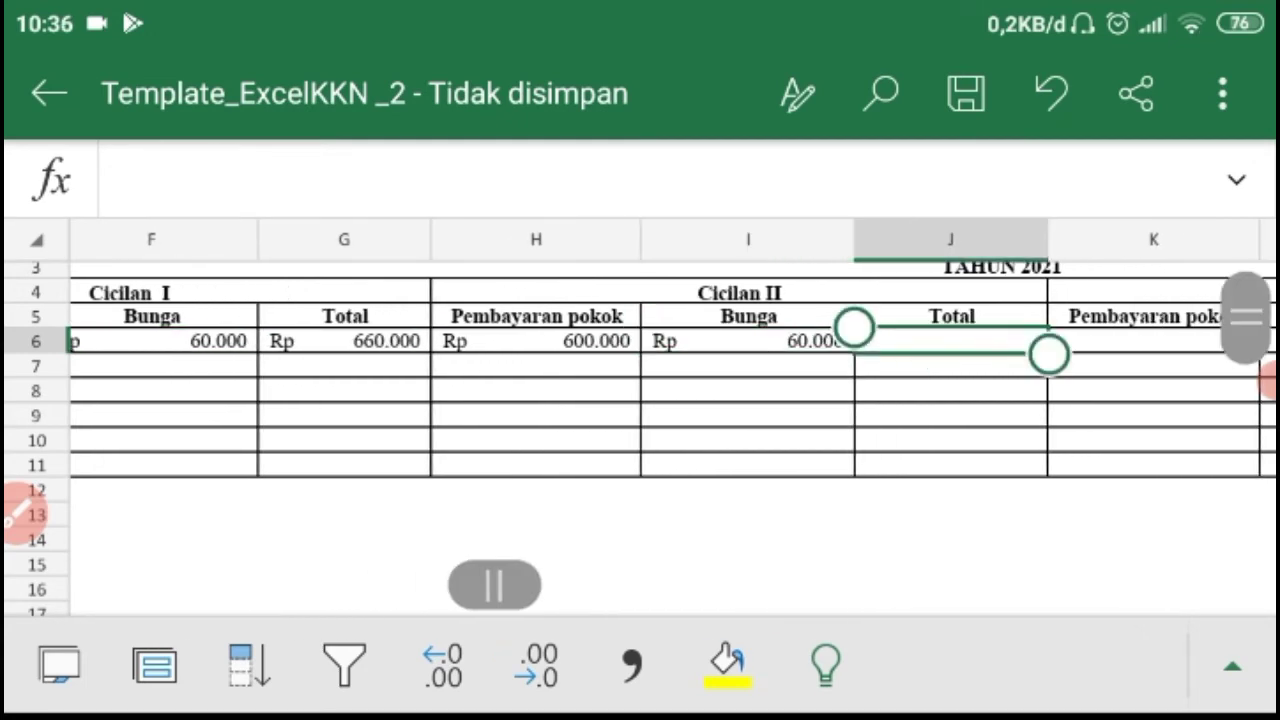
pyautogui.click(122, 180)
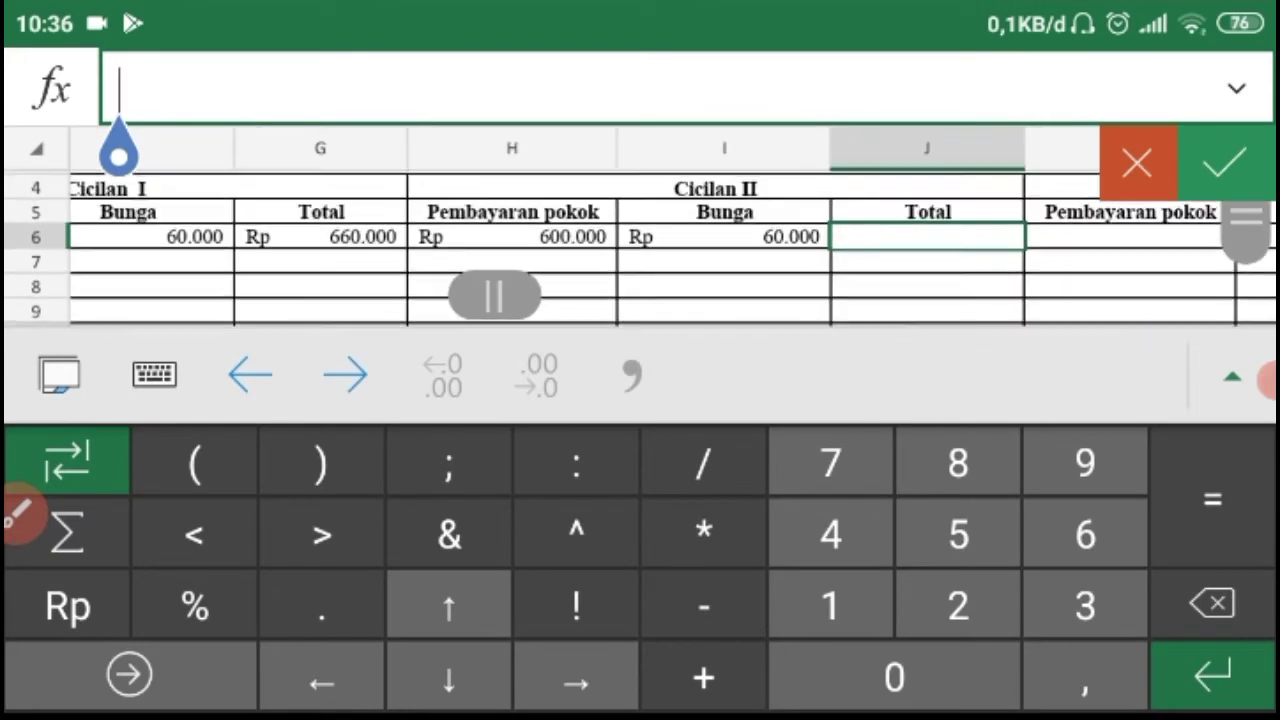
pyautogui.write('=')
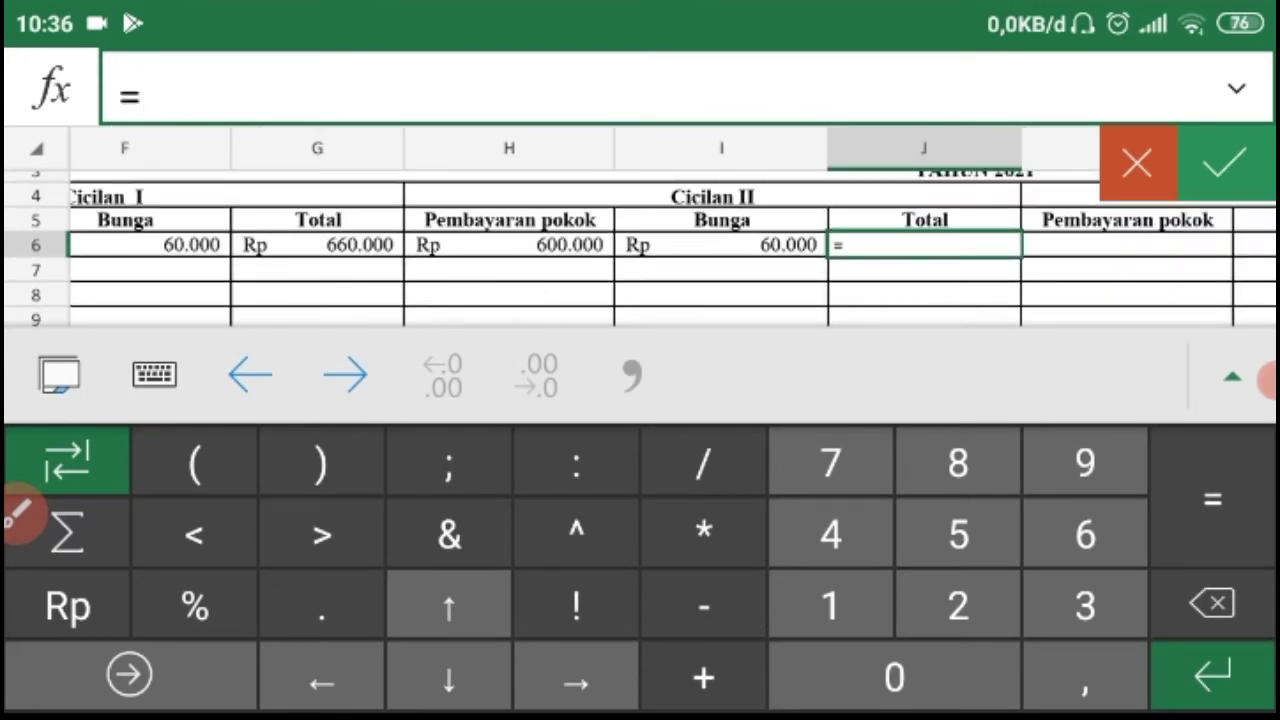
pyautogui.click(509, 245)
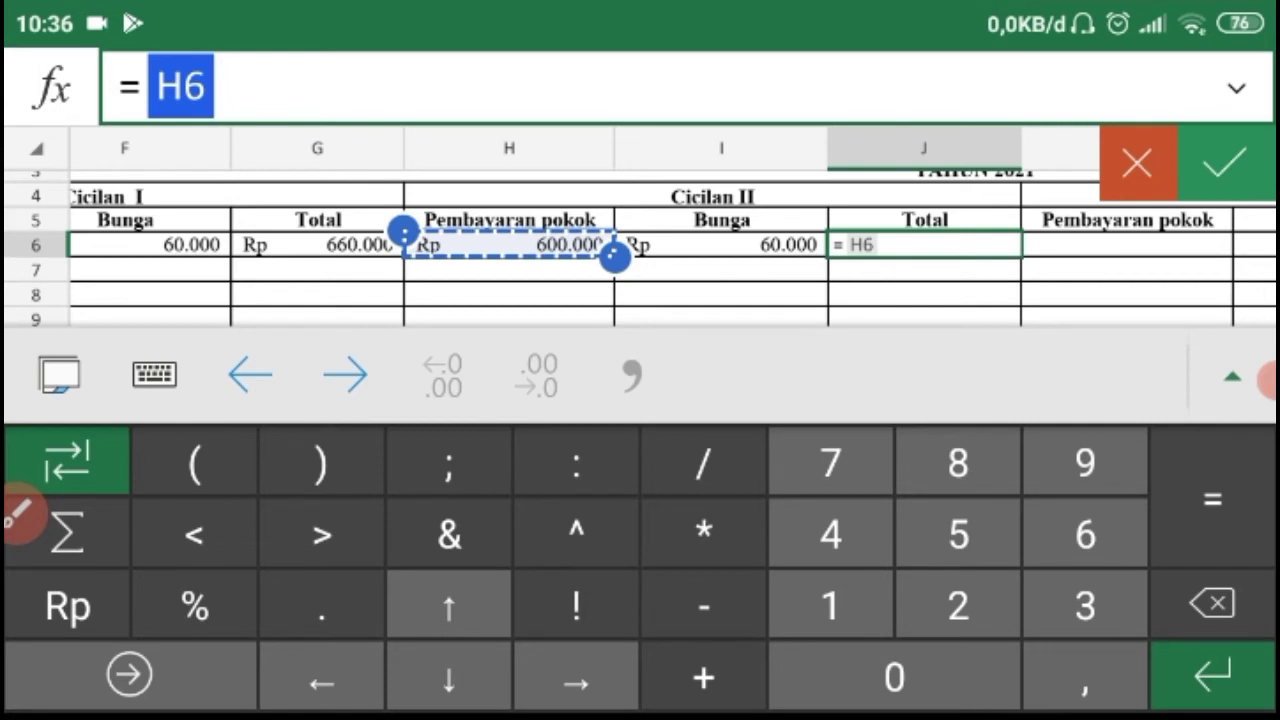
pyautogui.click(703, 677)
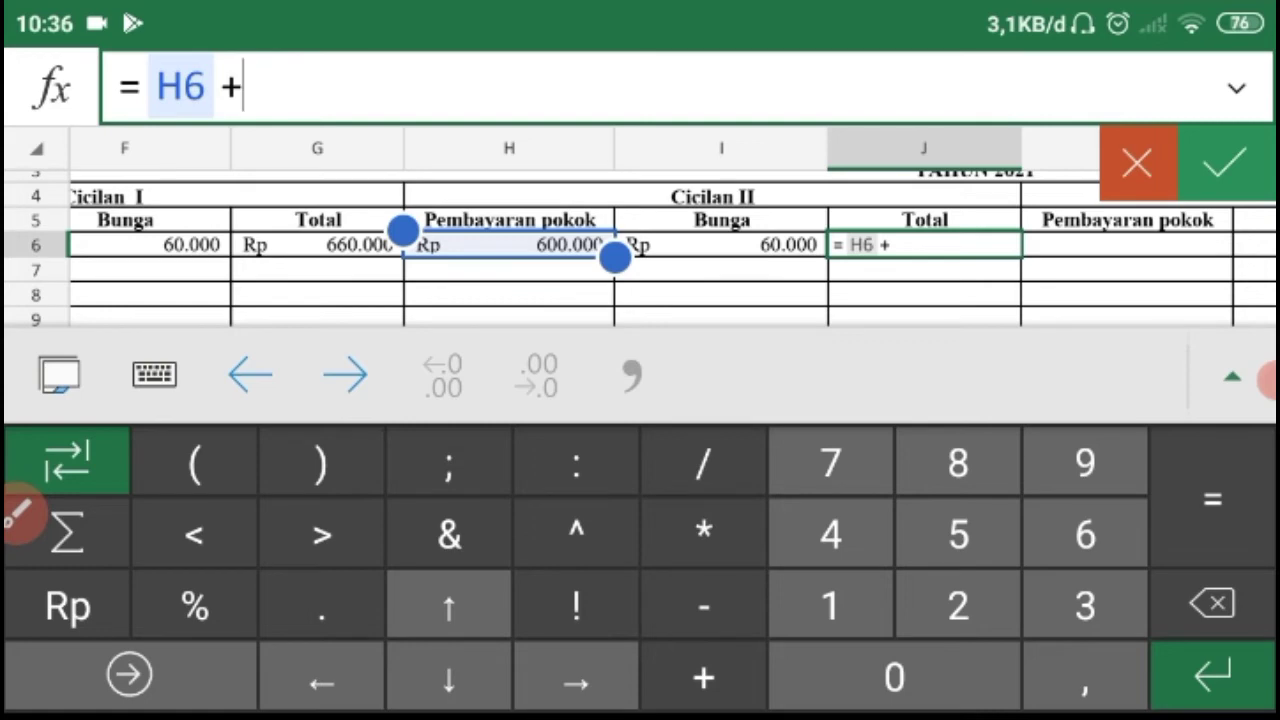
pyautogui.click(721, 244)
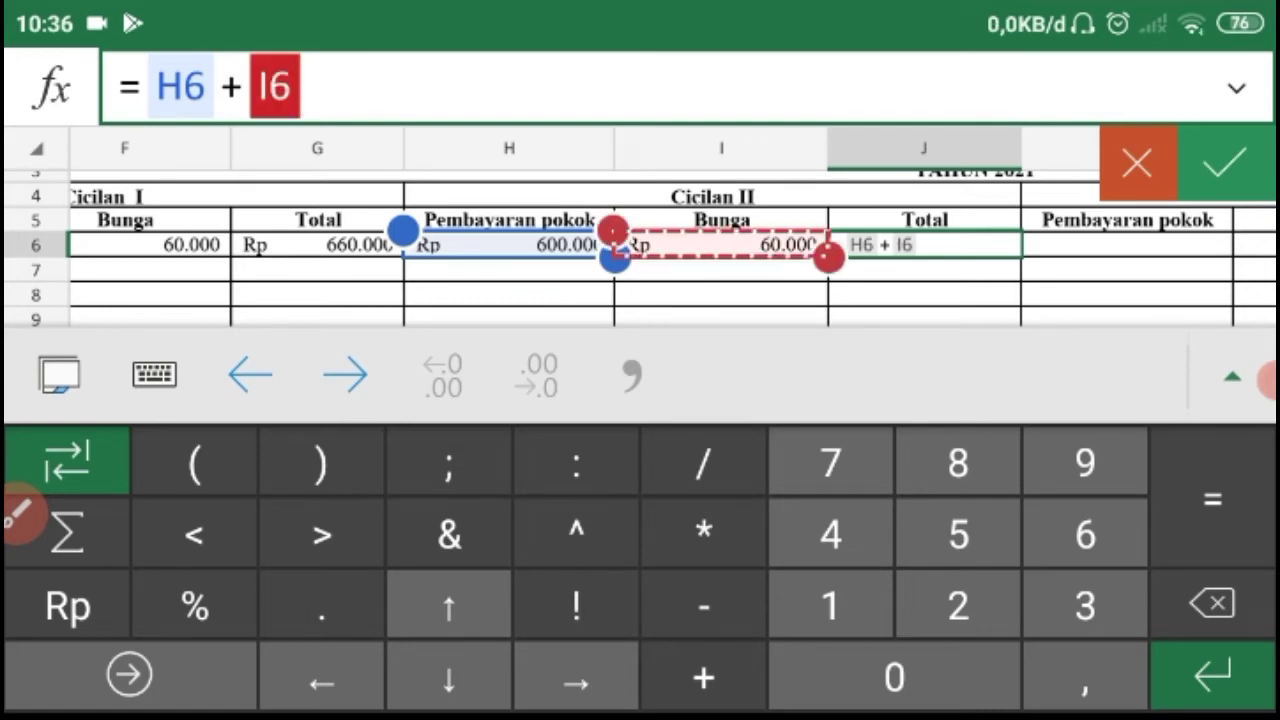
pyautogui.click(1225, 163)
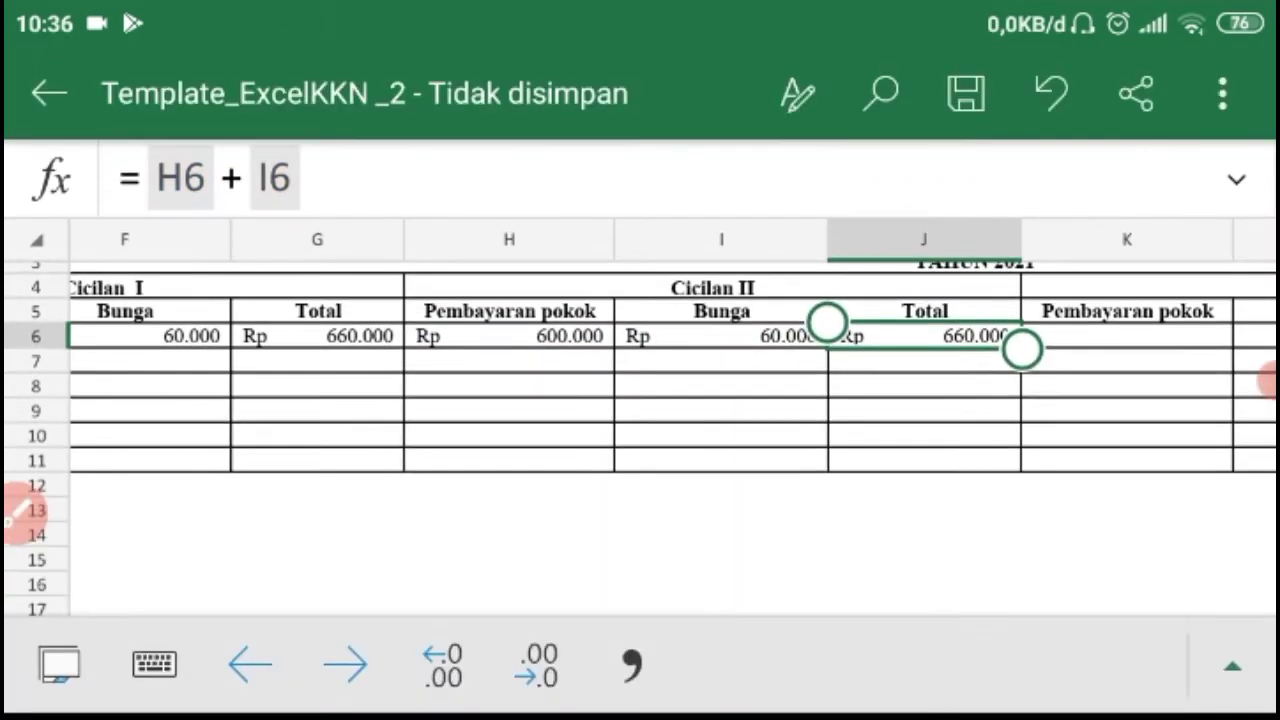
# Step: Enter the formula =D6/5 in K6 as the first borrower's Pembayaran pokok for Cicilan III
pyautogui.hscroll(2, 672, 440)
pyautogui.hscroll(2, 720, 400)
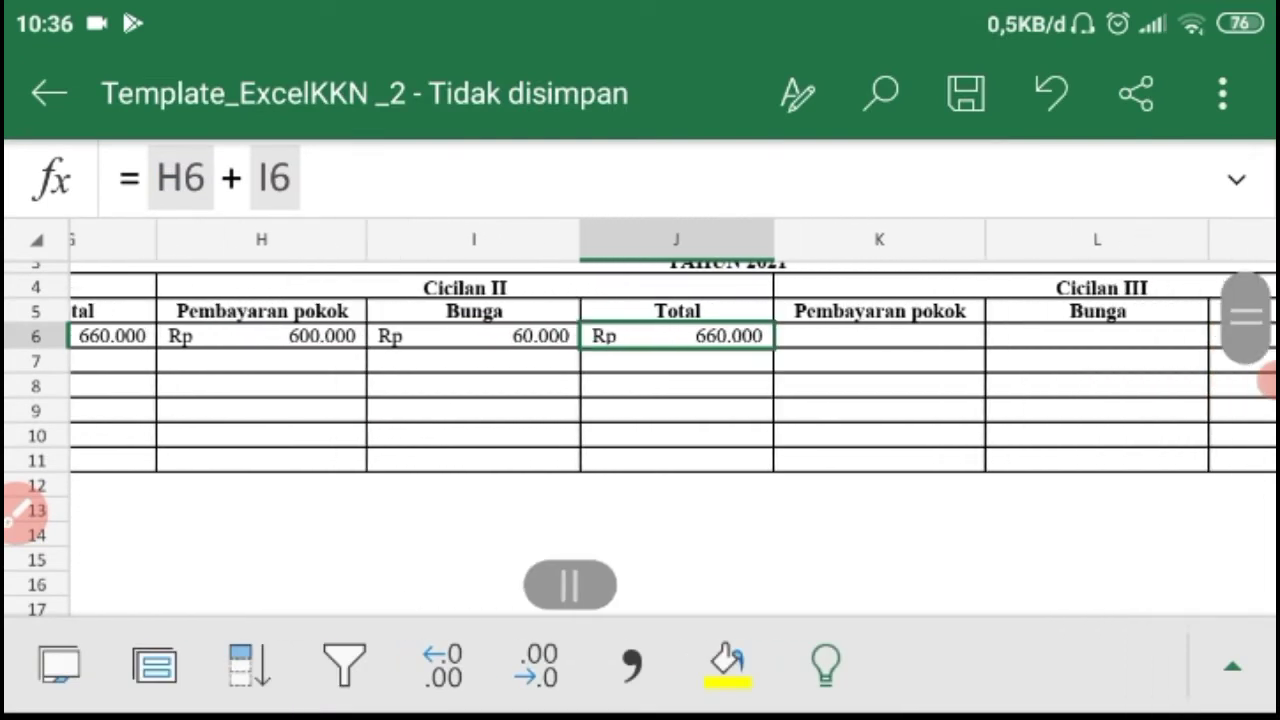
pyautogui.click(666, 336)
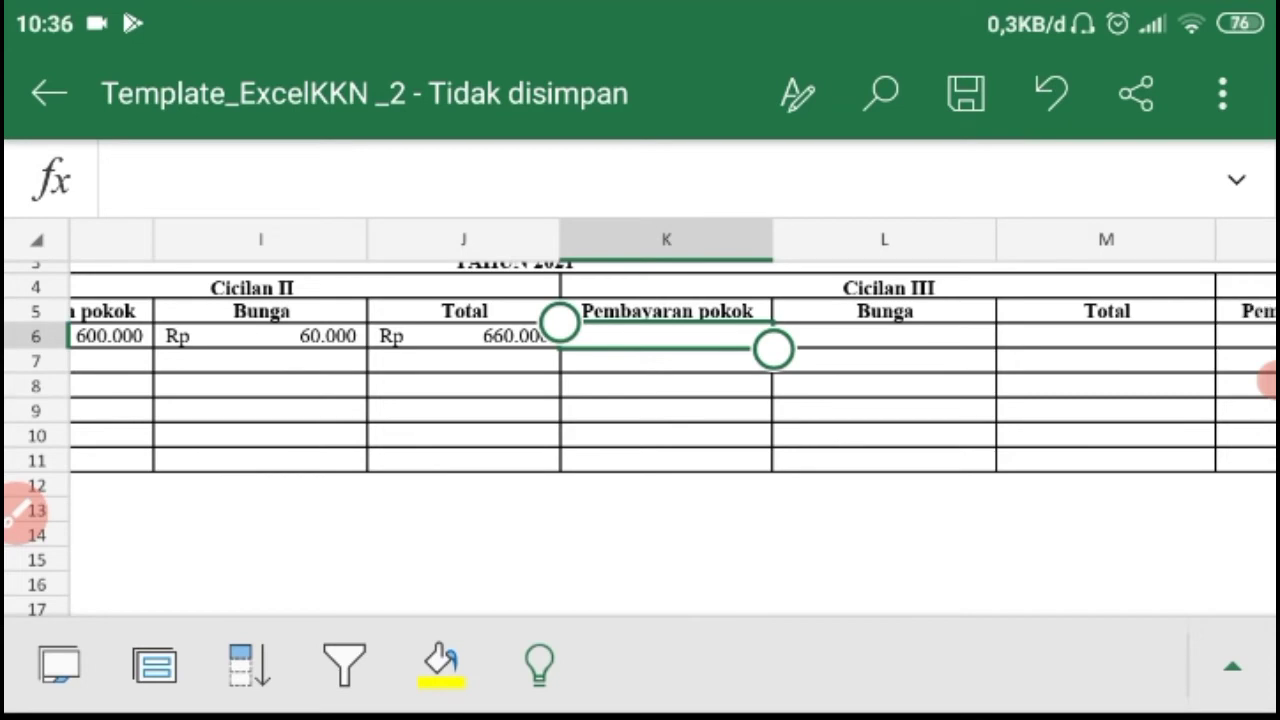
pyautogui.click(600, 180)
pyautogui.write('=')
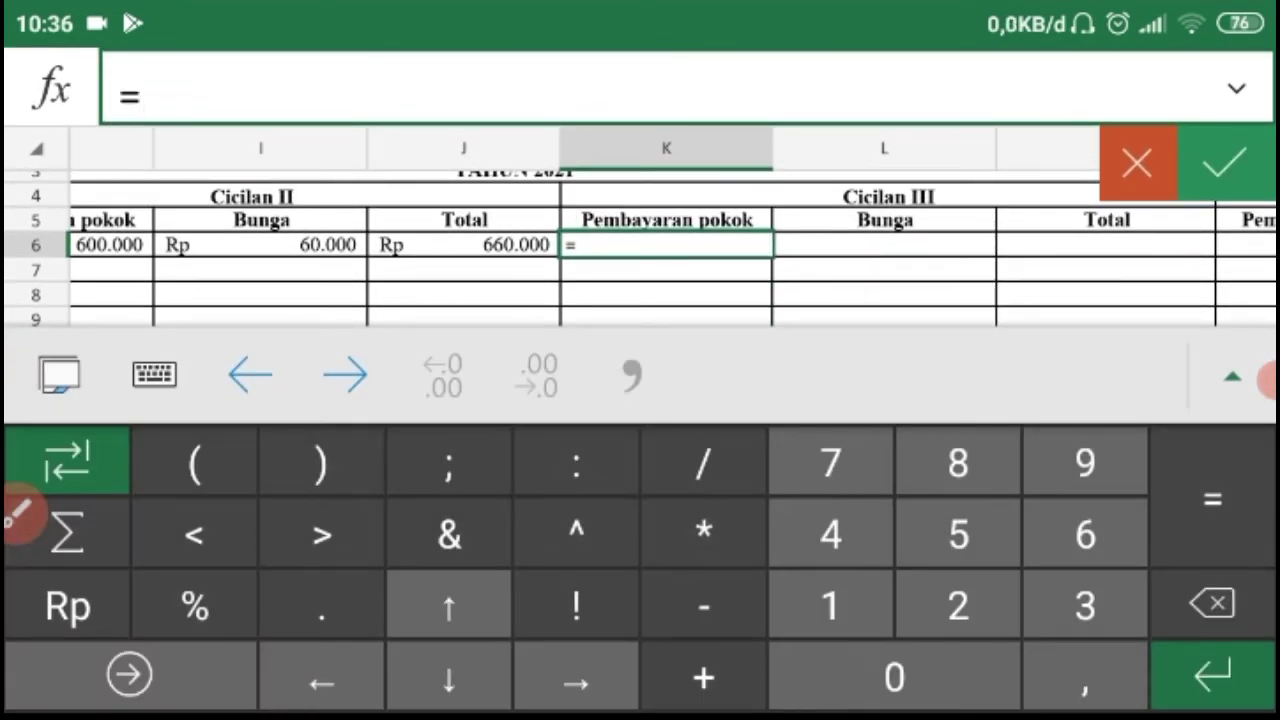
pyautogui.hscroll(-15, 640, 250)
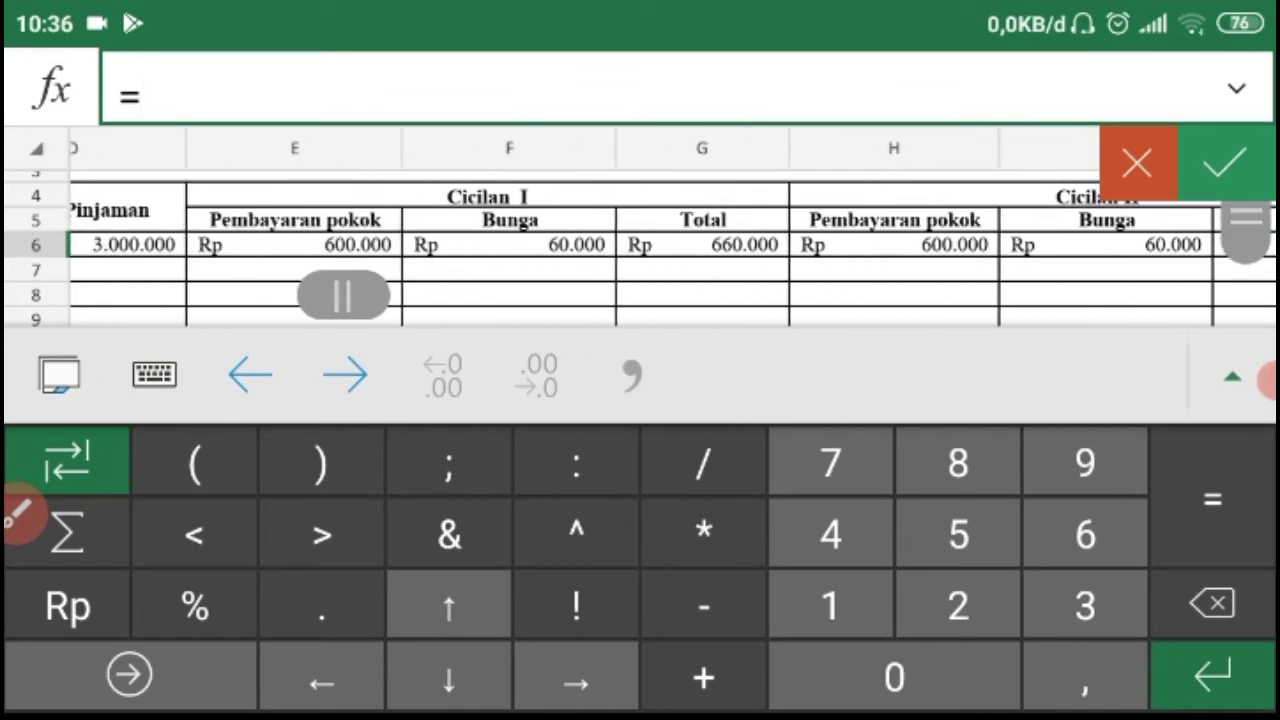
pyautogui.hscroll(-2, 640, 250)
pyautogui.click(410, 244)
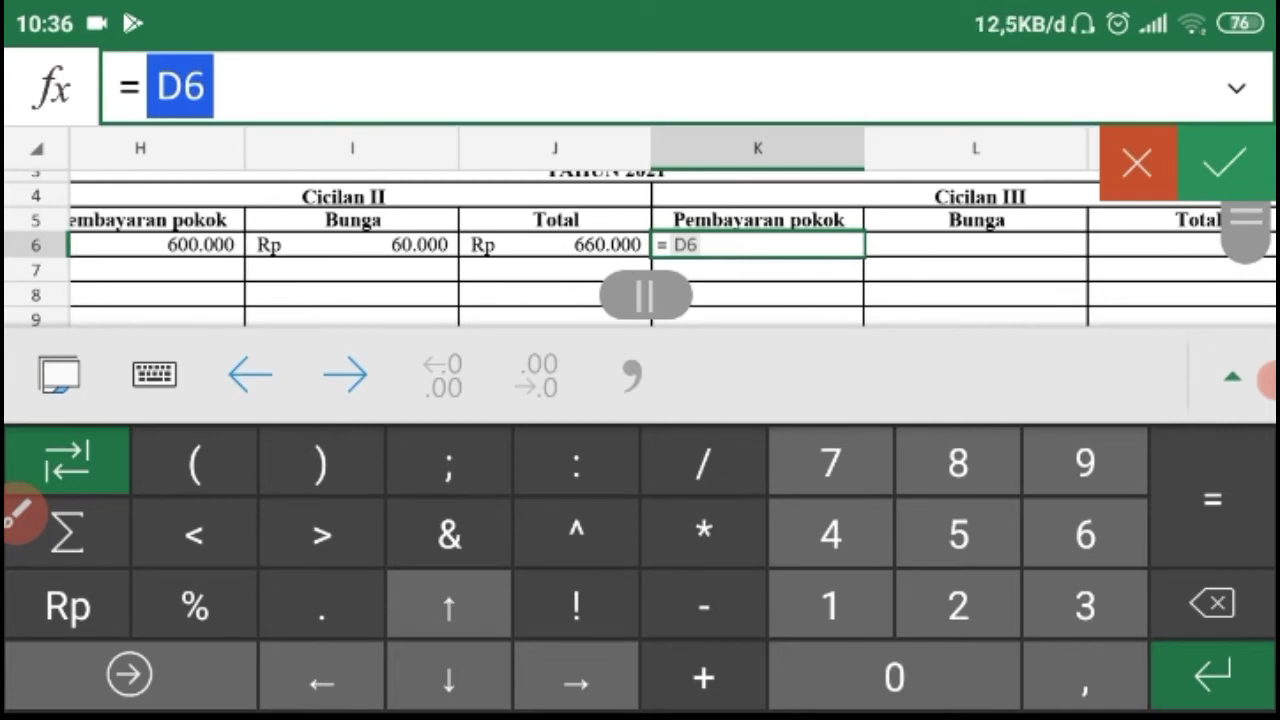
pyautogui.write('/5')
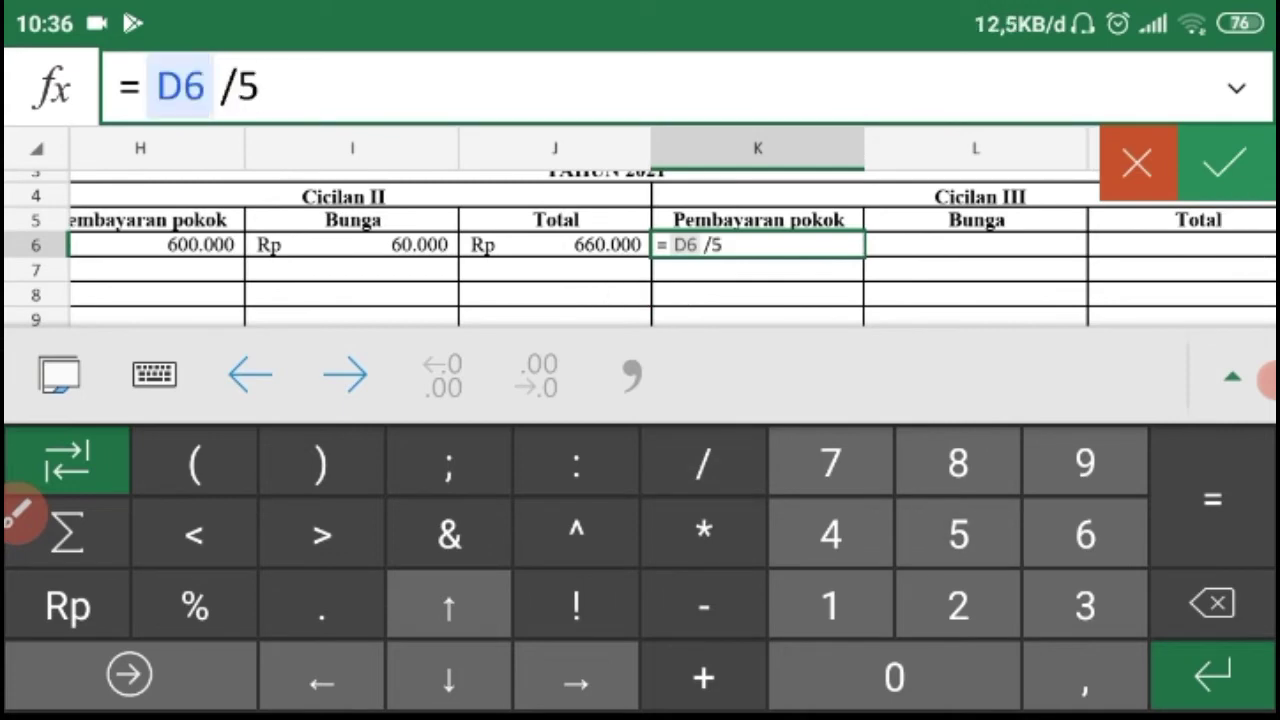
pyautogui.click(1225, 163)
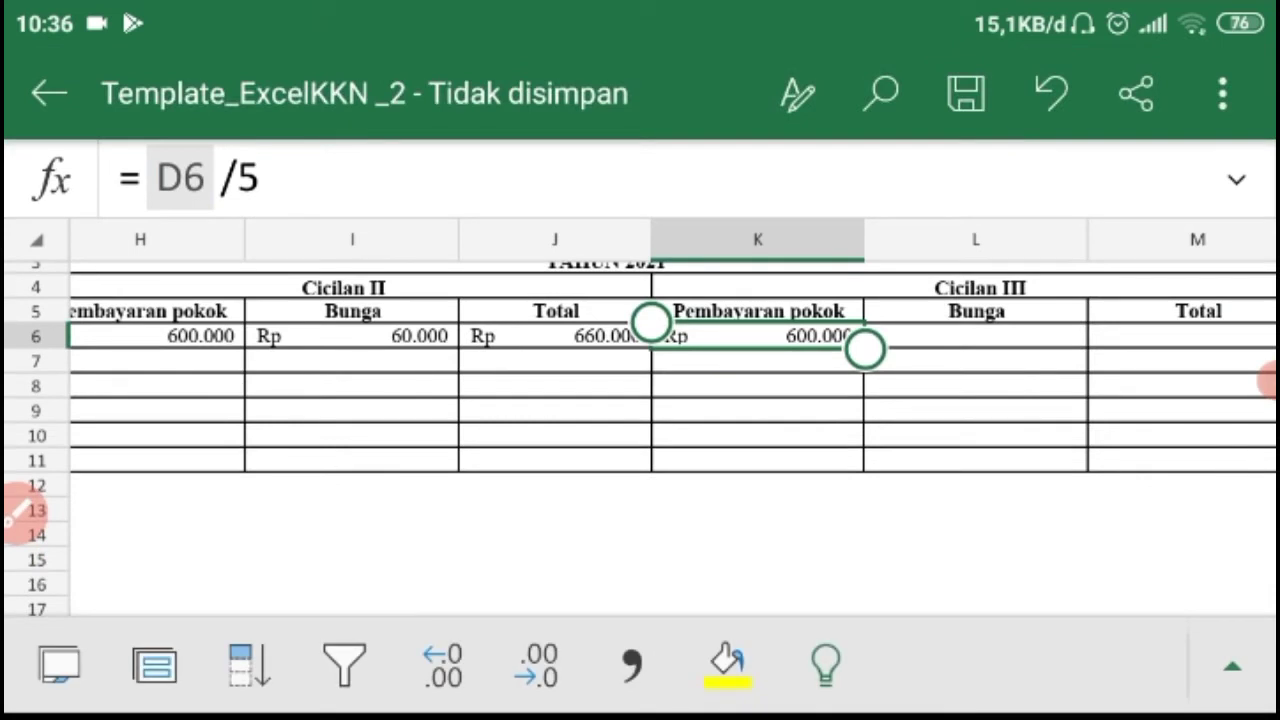
# Step: Enter the formula =K6*10% in L6 as the first borrower's Bunga for Cicilan III
pyautogui.click(160, 337)
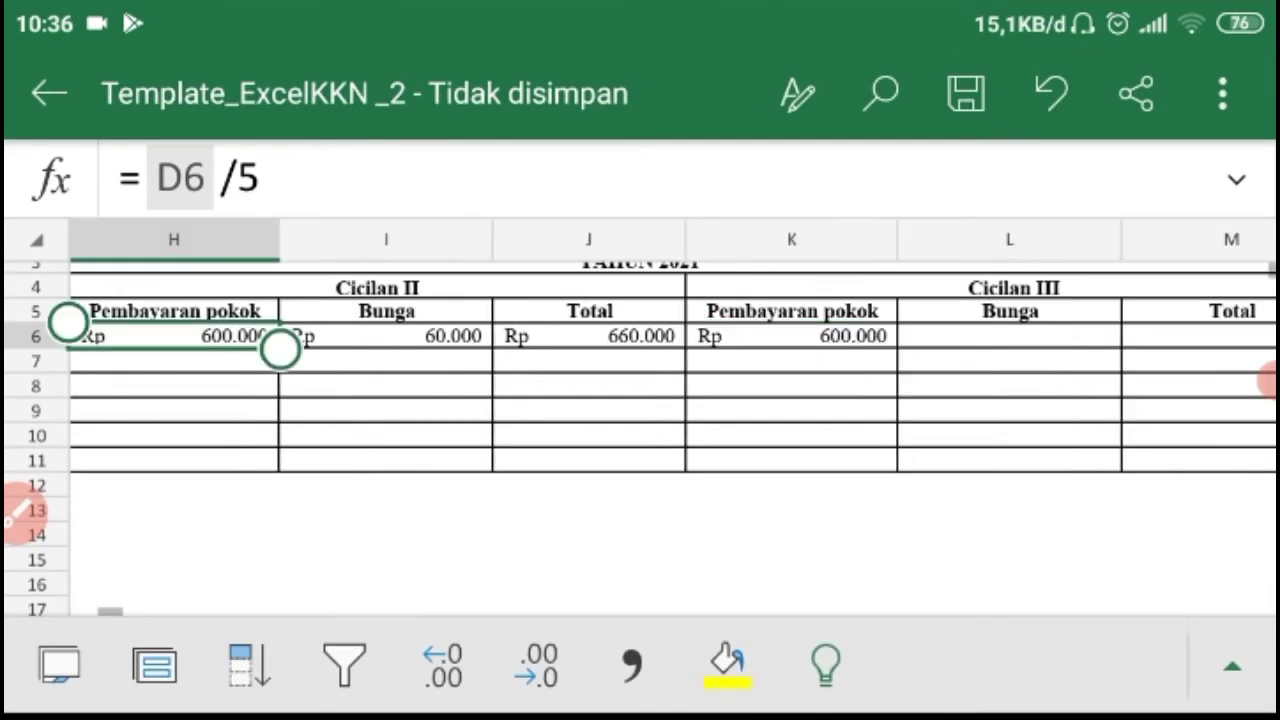
pyautogui.click(792, 337)
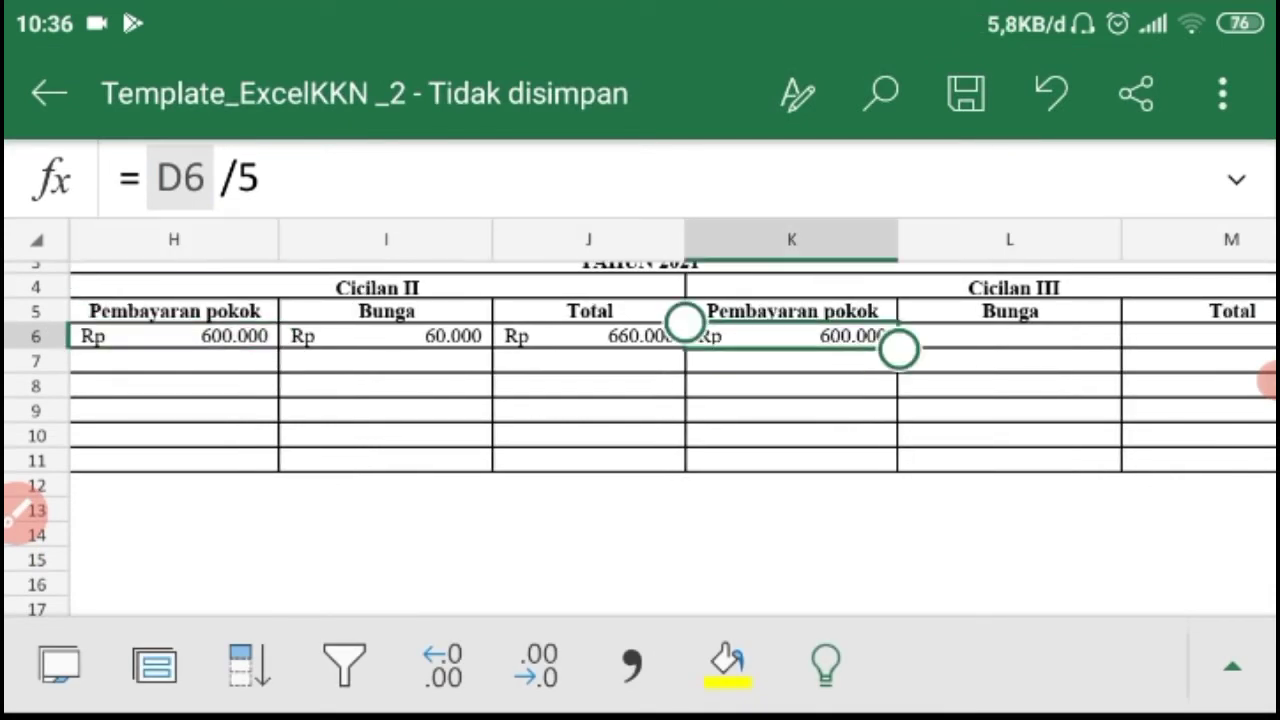
pyautogui.hscroll(2, 672, 440)
pyautogui.click(859, 337)
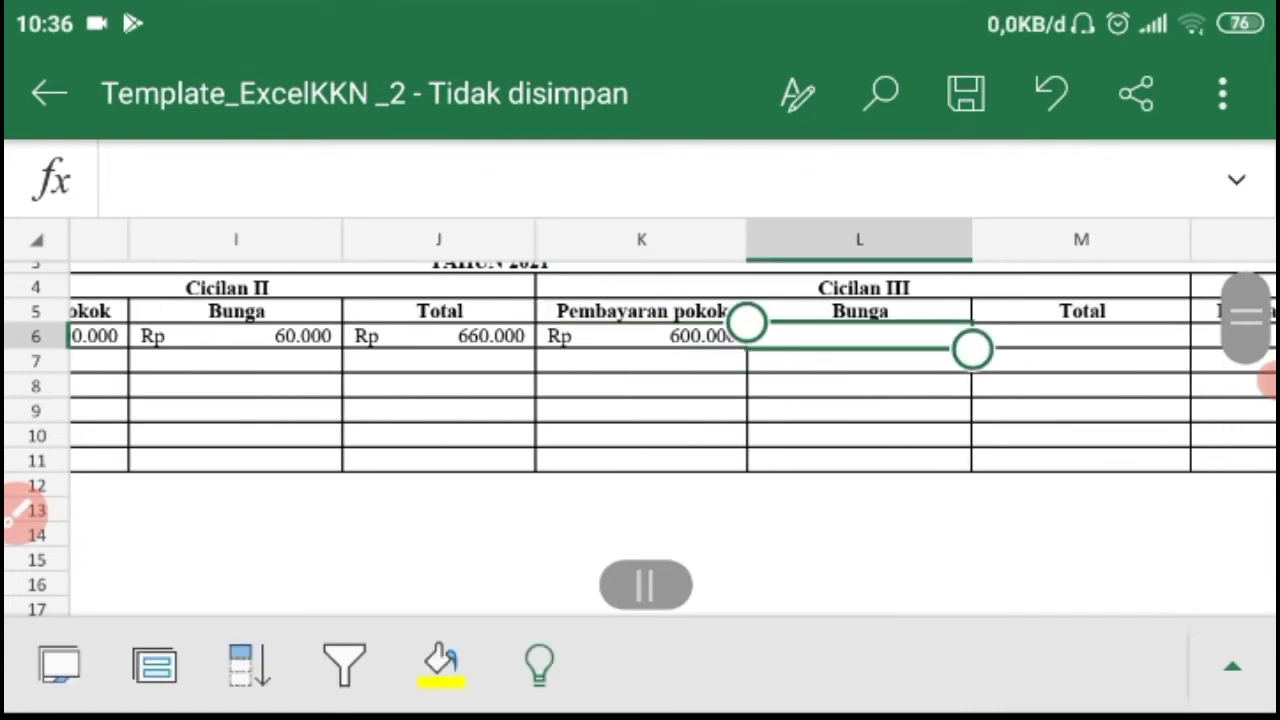
pyautogui.click(640, 180)
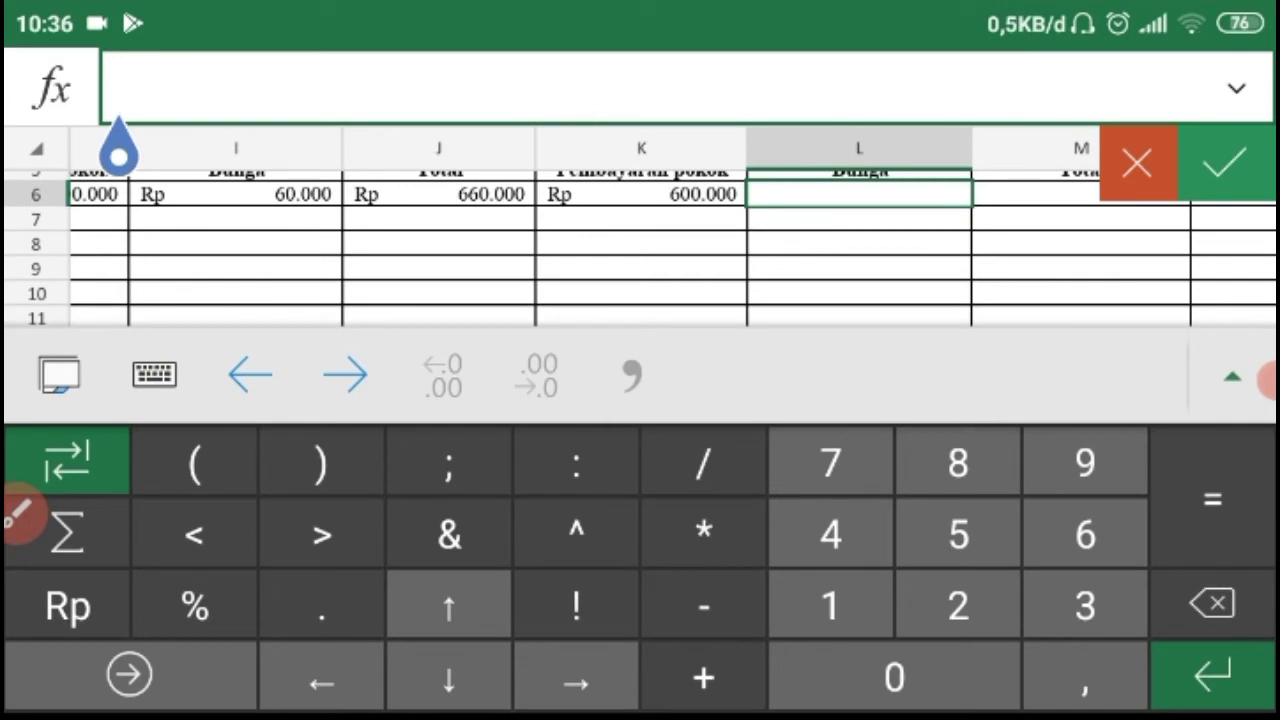
pyautogui.write('=')
pyautogui.click(641, 175)
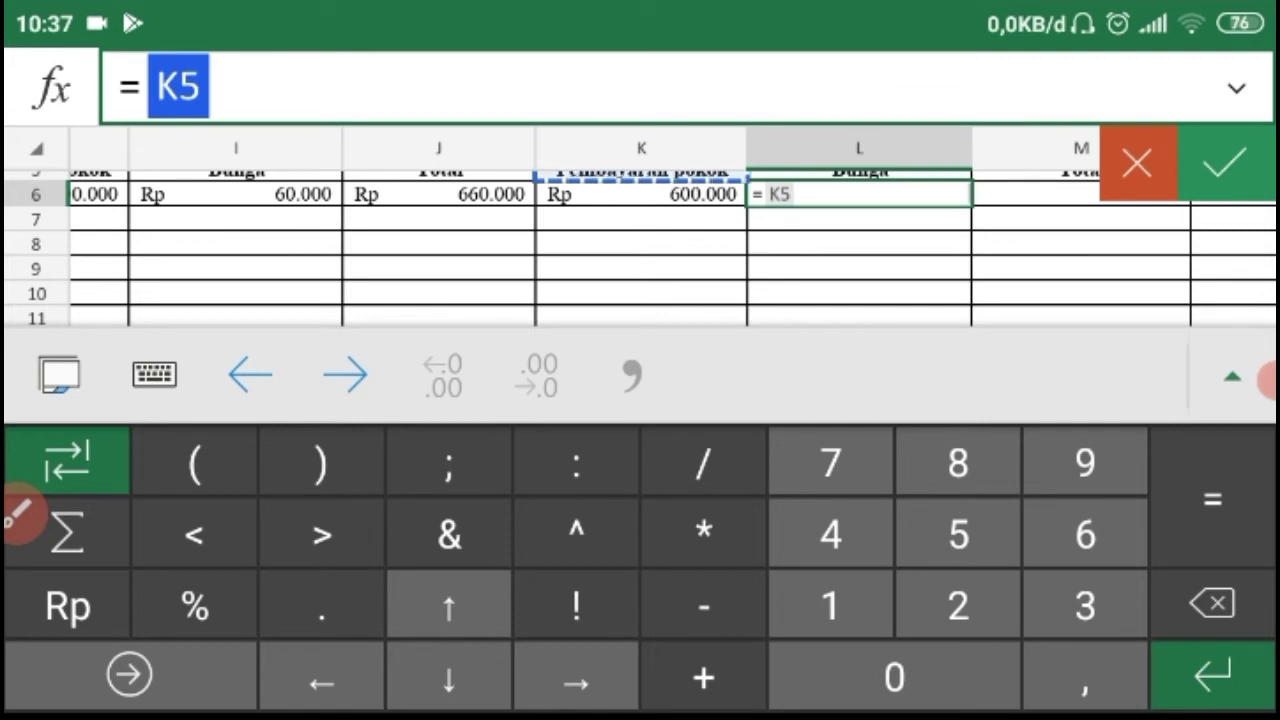
pyautogui.click(641, 194)
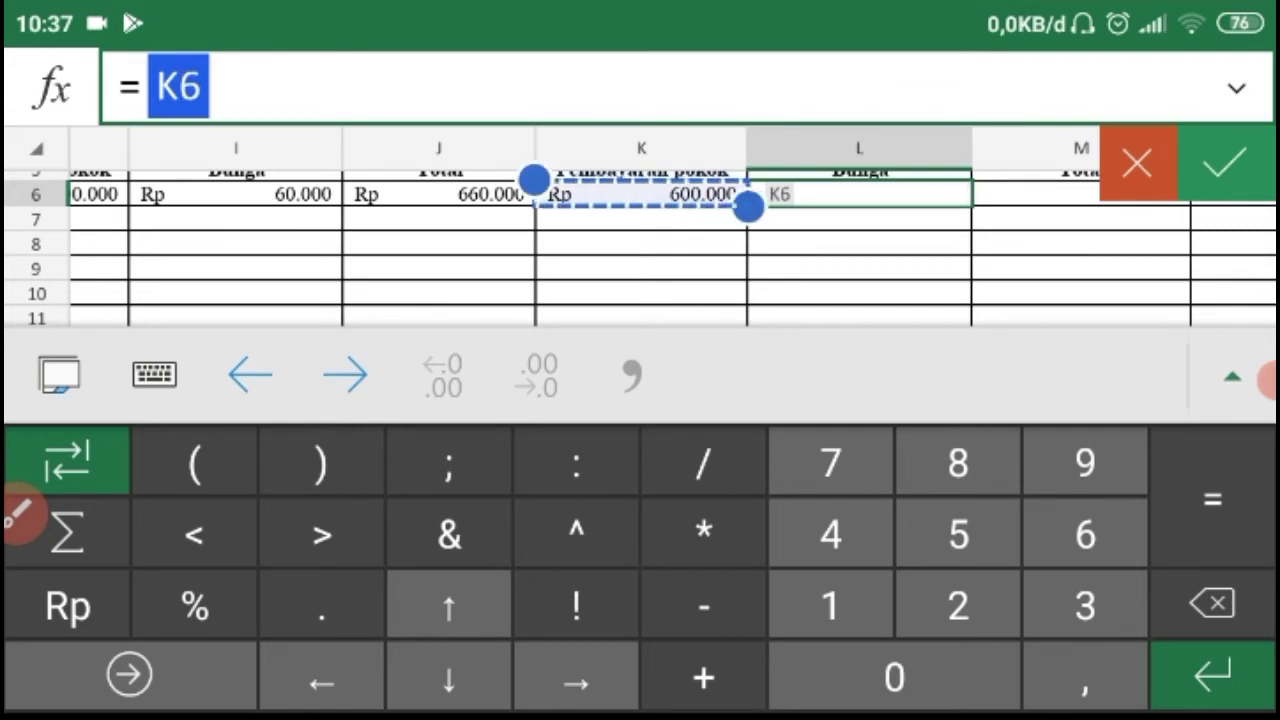
pyautogui.write('*')
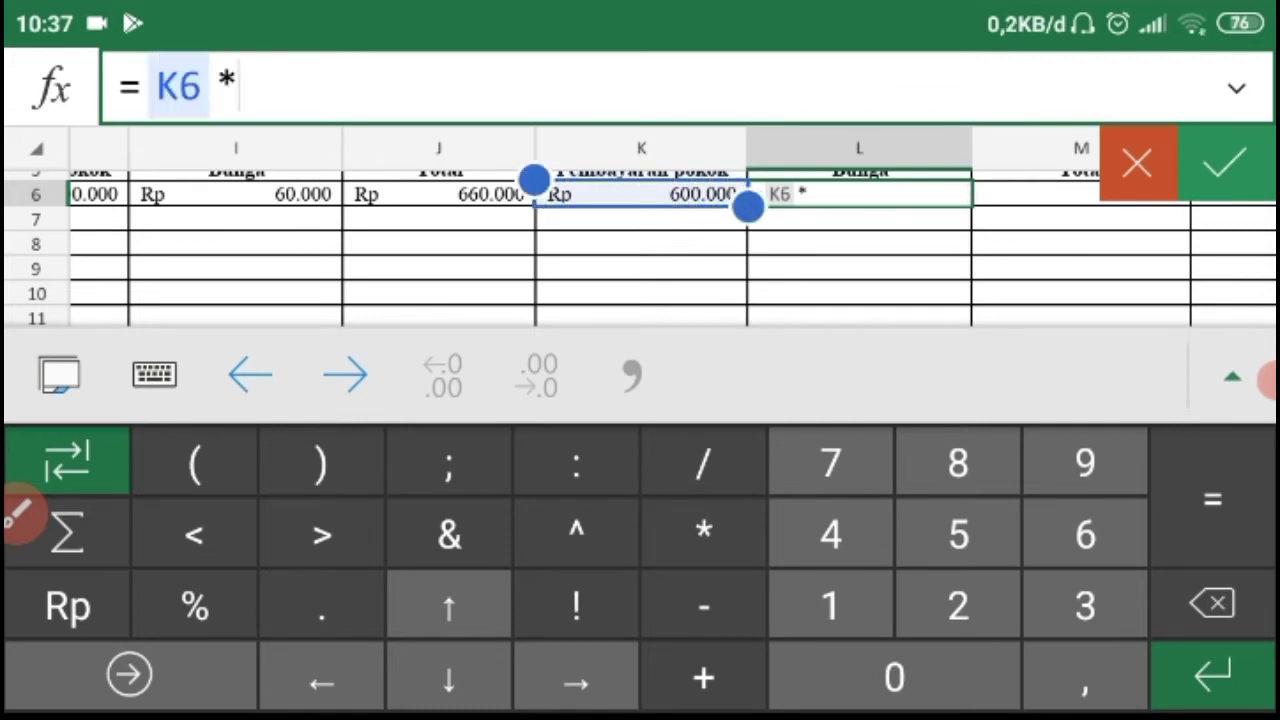
pyautogui.write('10%')
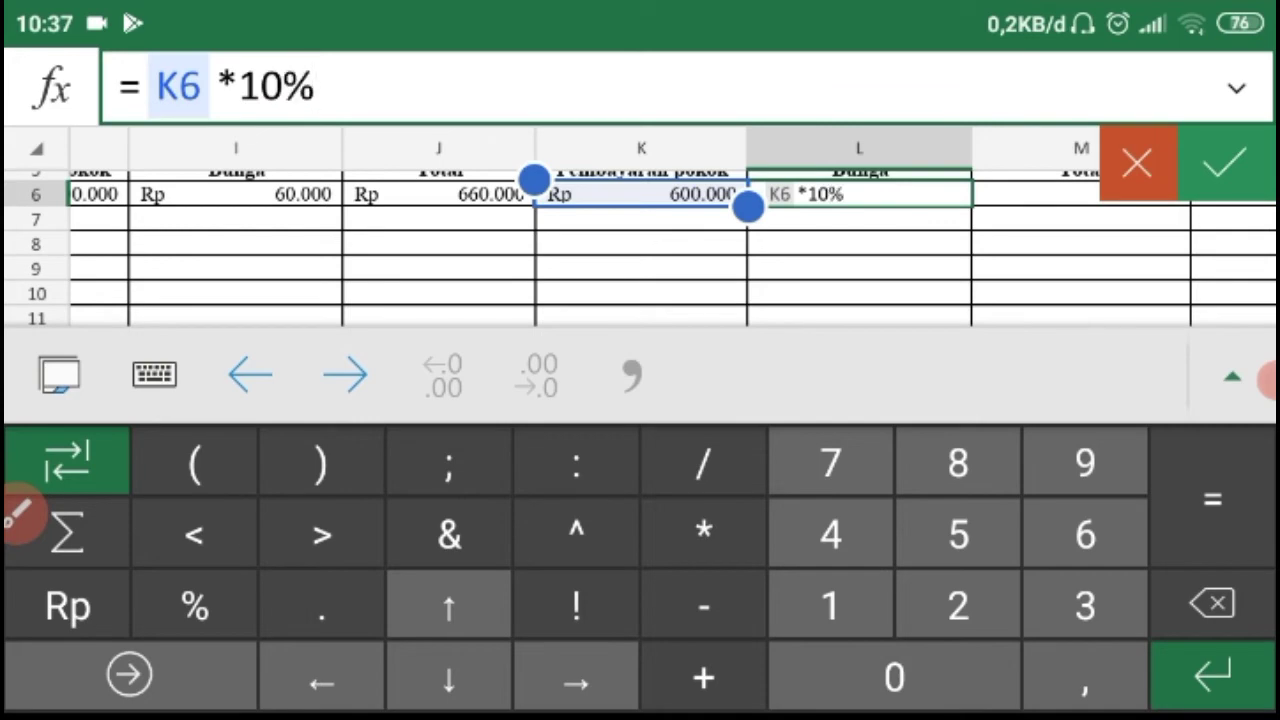
pyautogui.click(1224, 163)
# Step: Enter the formula =K6+L6 in M6 as the first borrower's Total for Cicilan III
pyautogui.scroll(3, 640, 400)
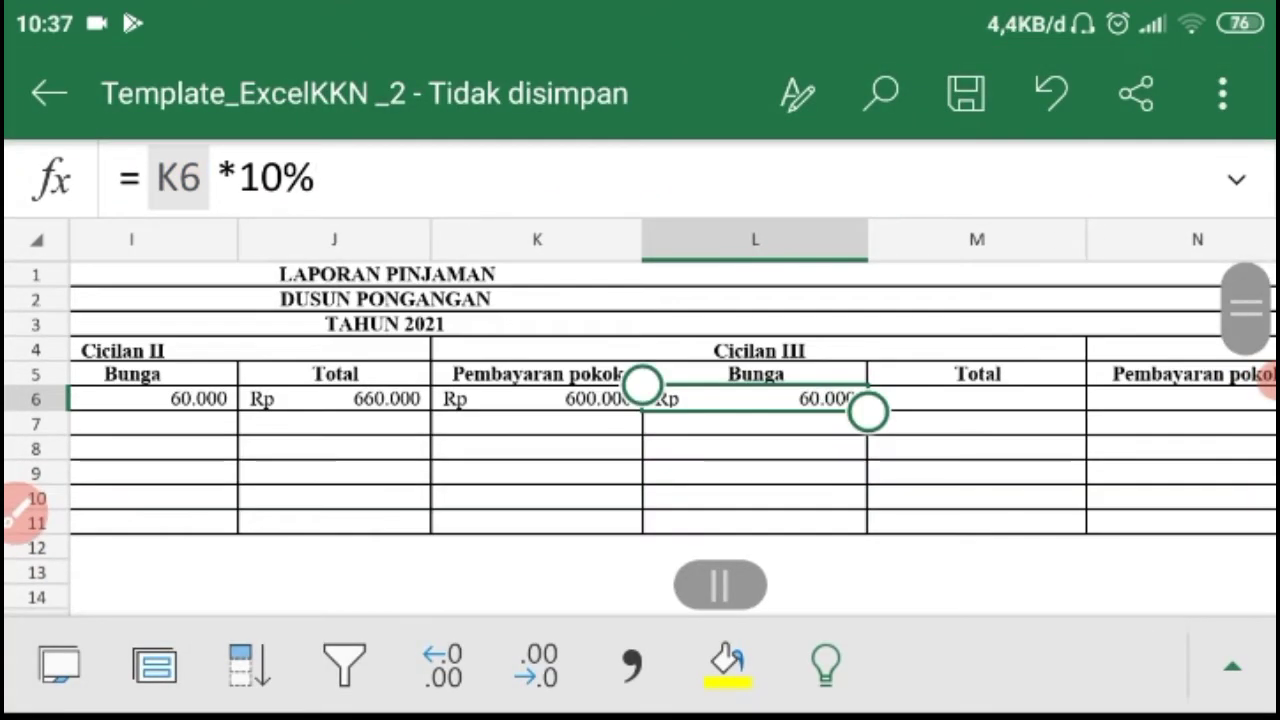
pyautogui.click(977, 399)
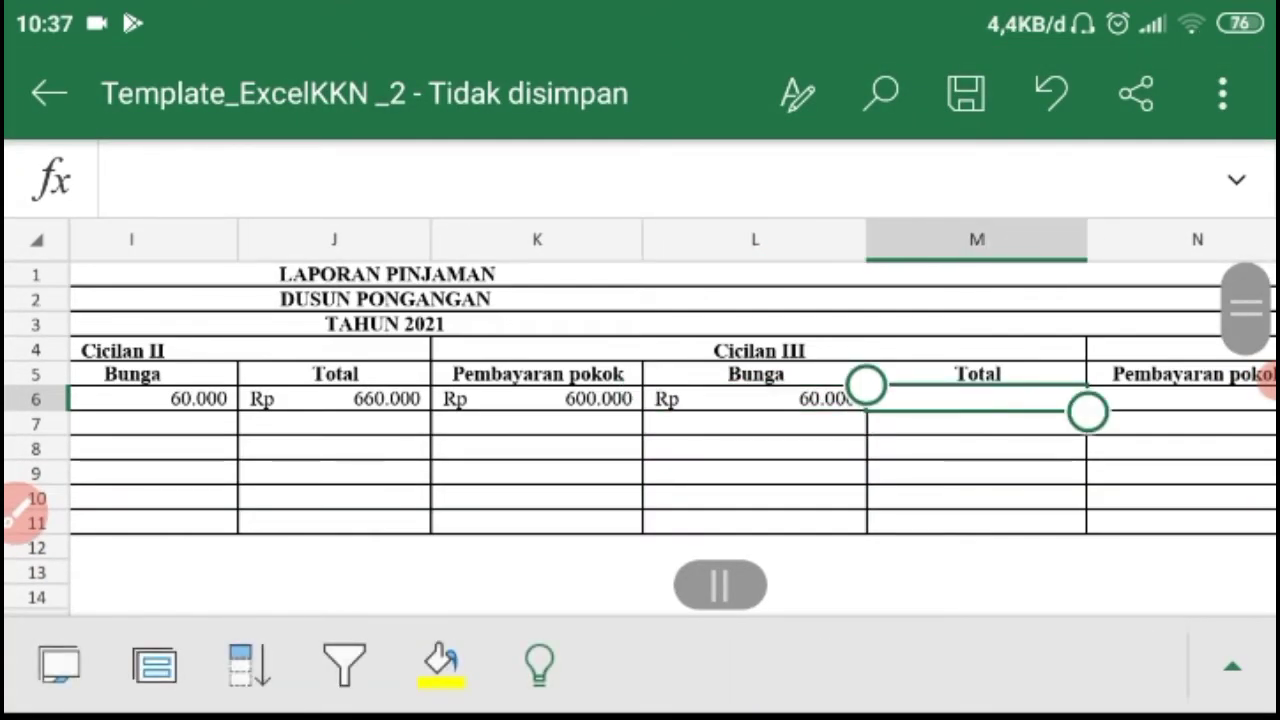
pyautogui.click(640, 180)
pyautogui.write('=')
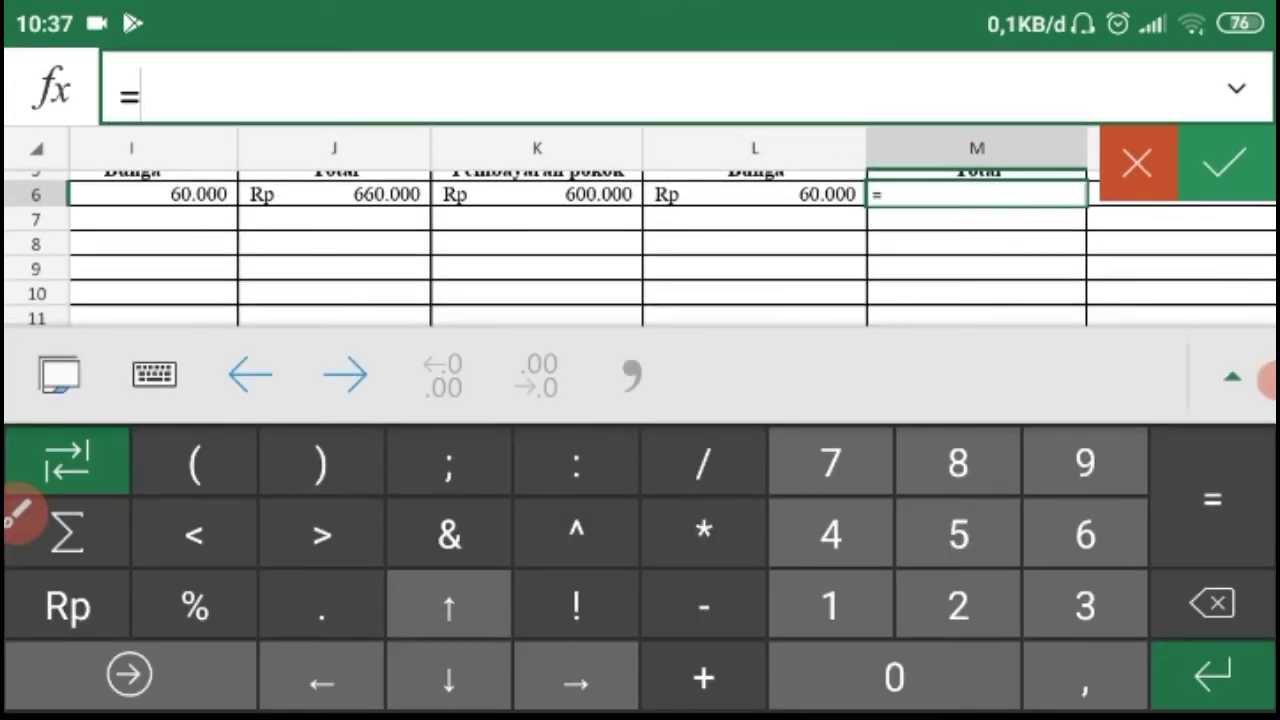
pyautogui.scroll(1, 640, 250)
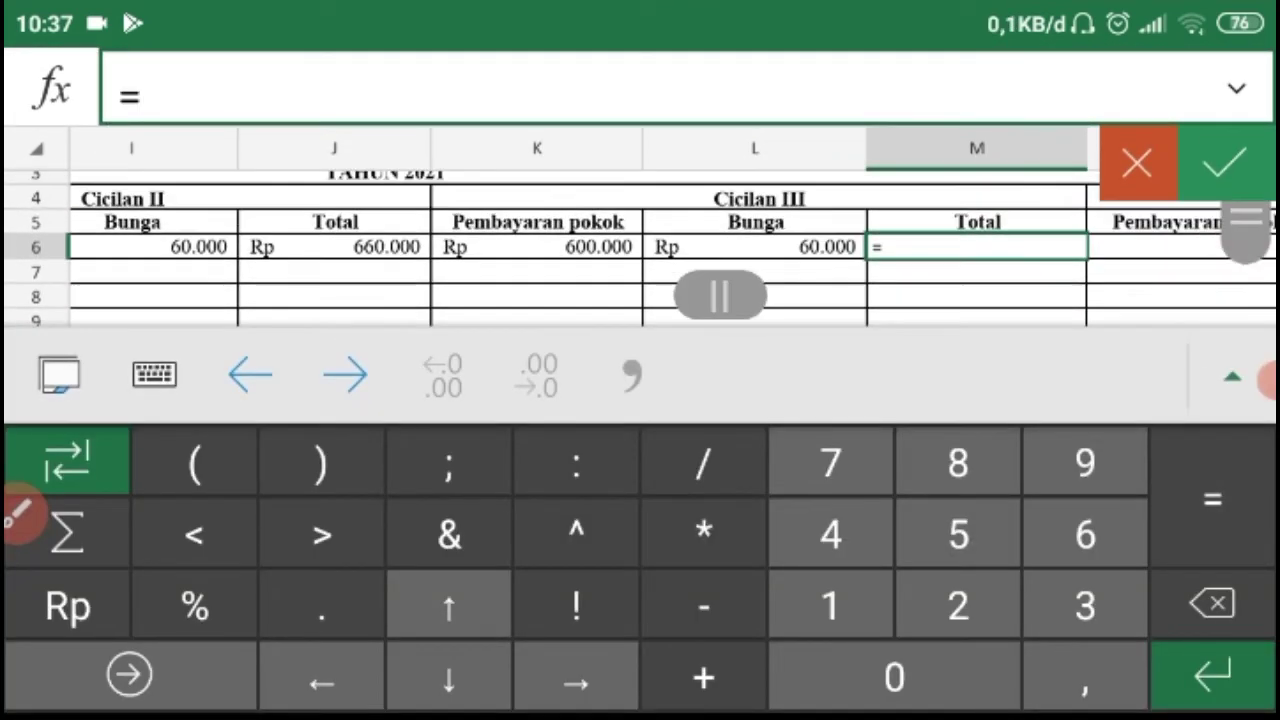
pyautogui.click(537, 246)
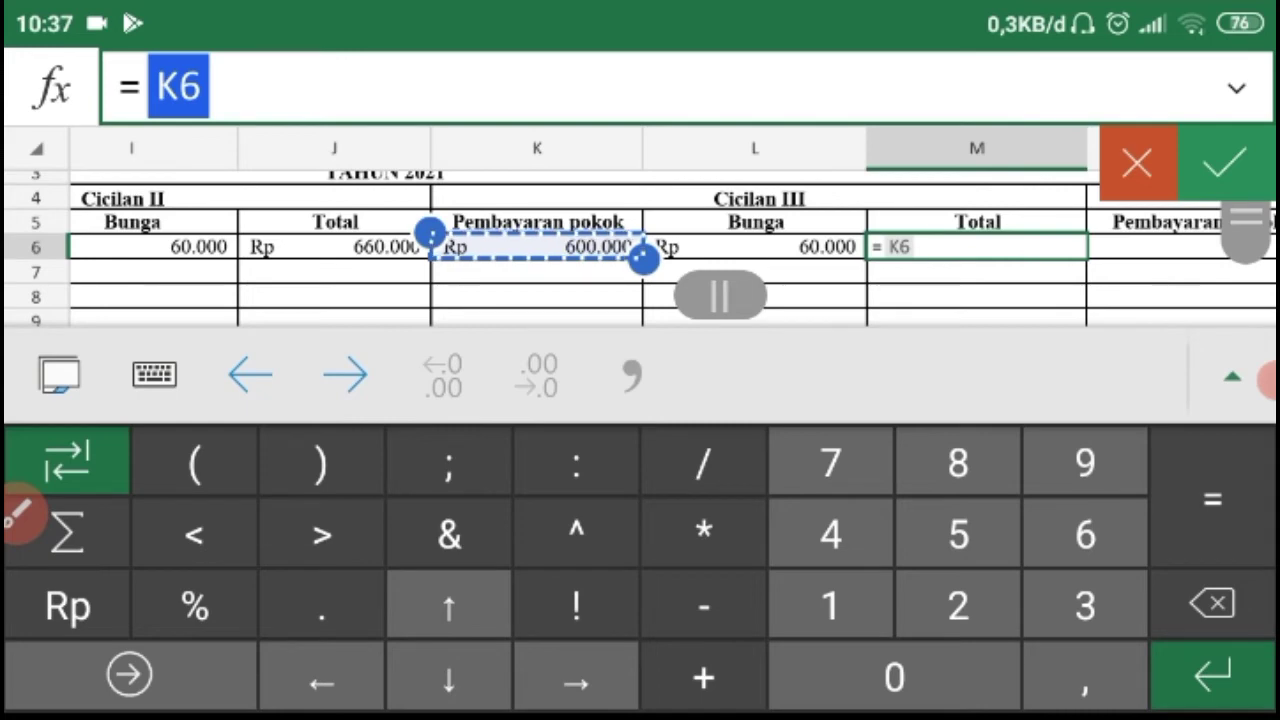
pyautogui.write('+')
pyautogui.click(755, 246)
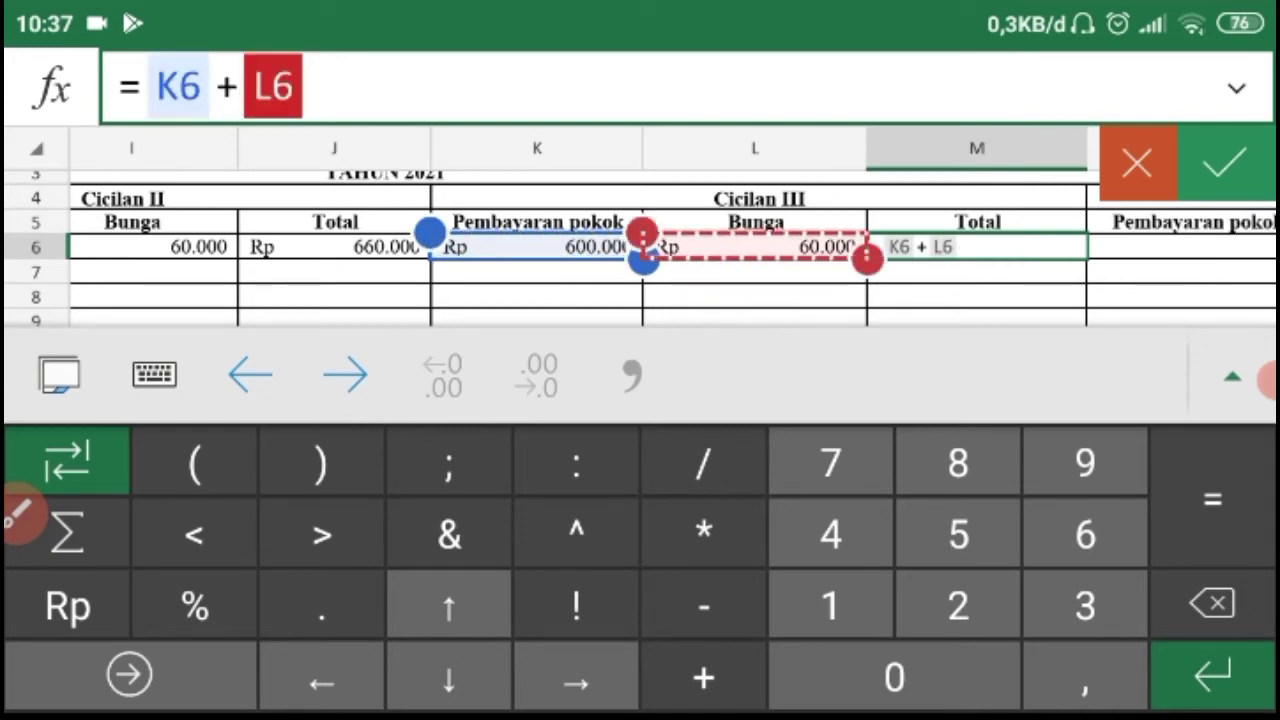
pyautogui.click(1224, 163)
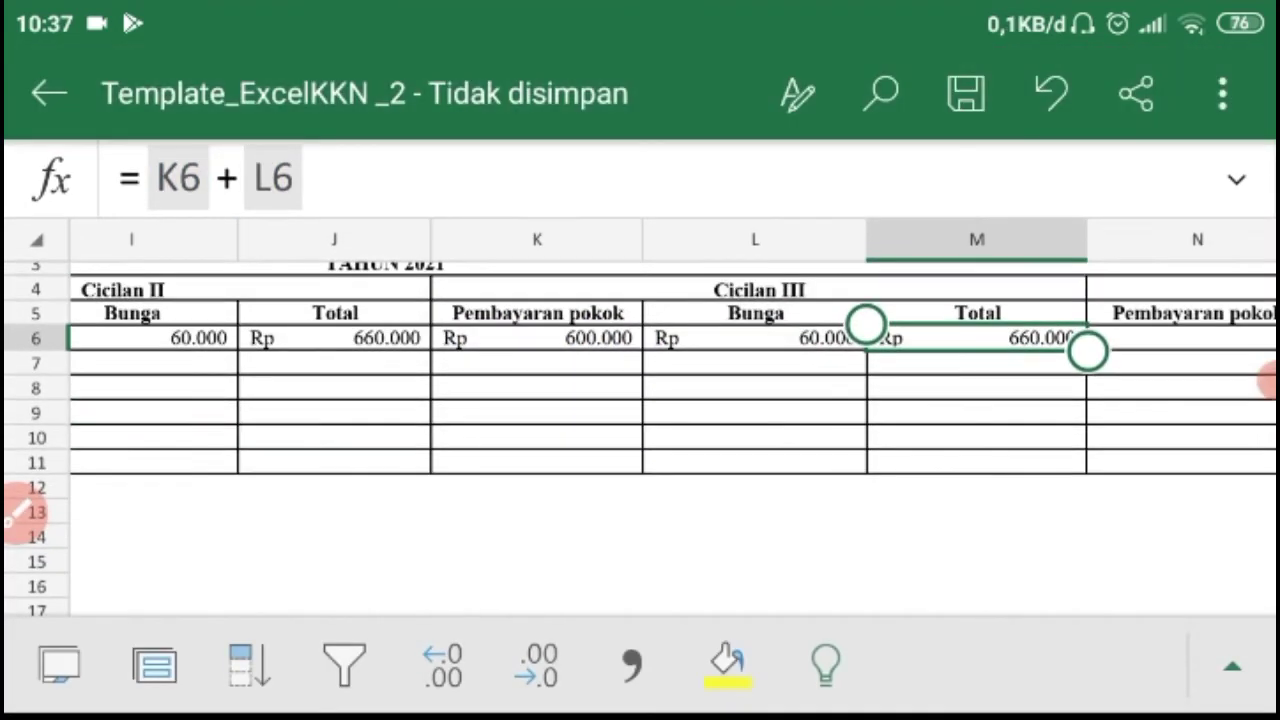
# Step: Enter the formula =D6/5 in N6 as the first borrower's Pembayaran pokok for Cicilan IV
pyautogui.hscroll(3, 640, 370)
pyautogui.hscroll(3, 640, 370)
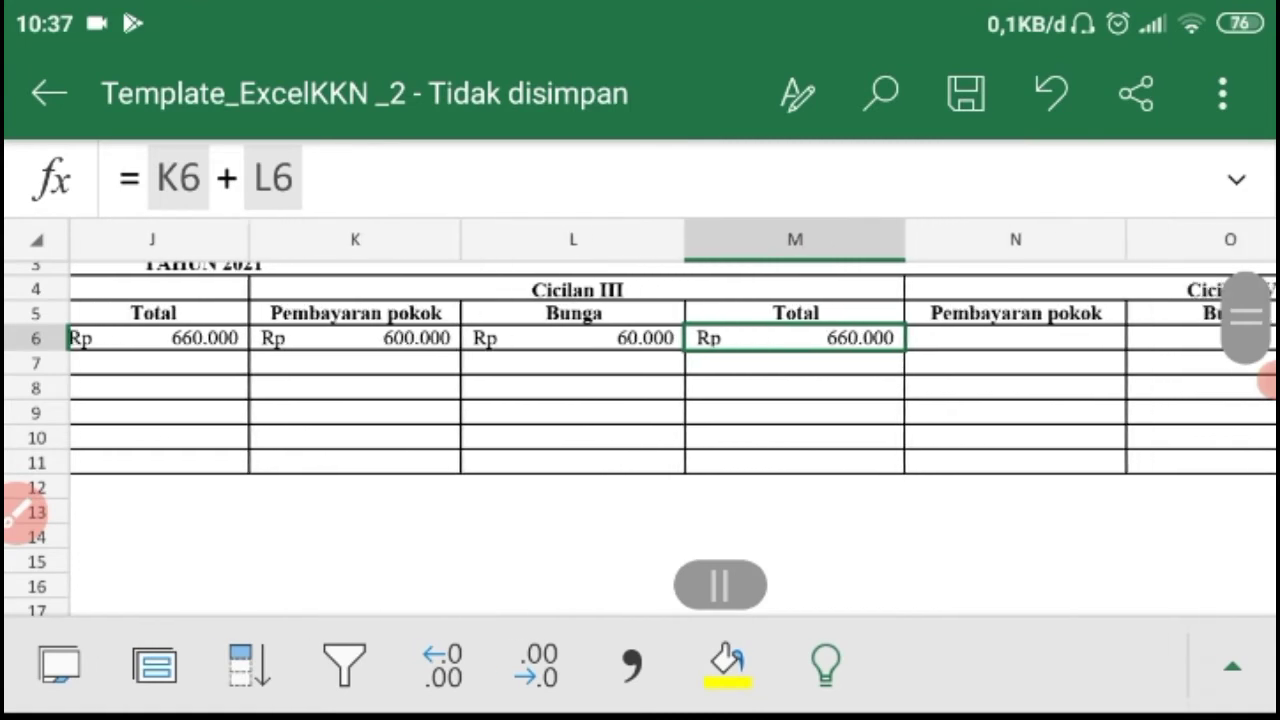
pyautogui.hscroll(3, 640, 370)
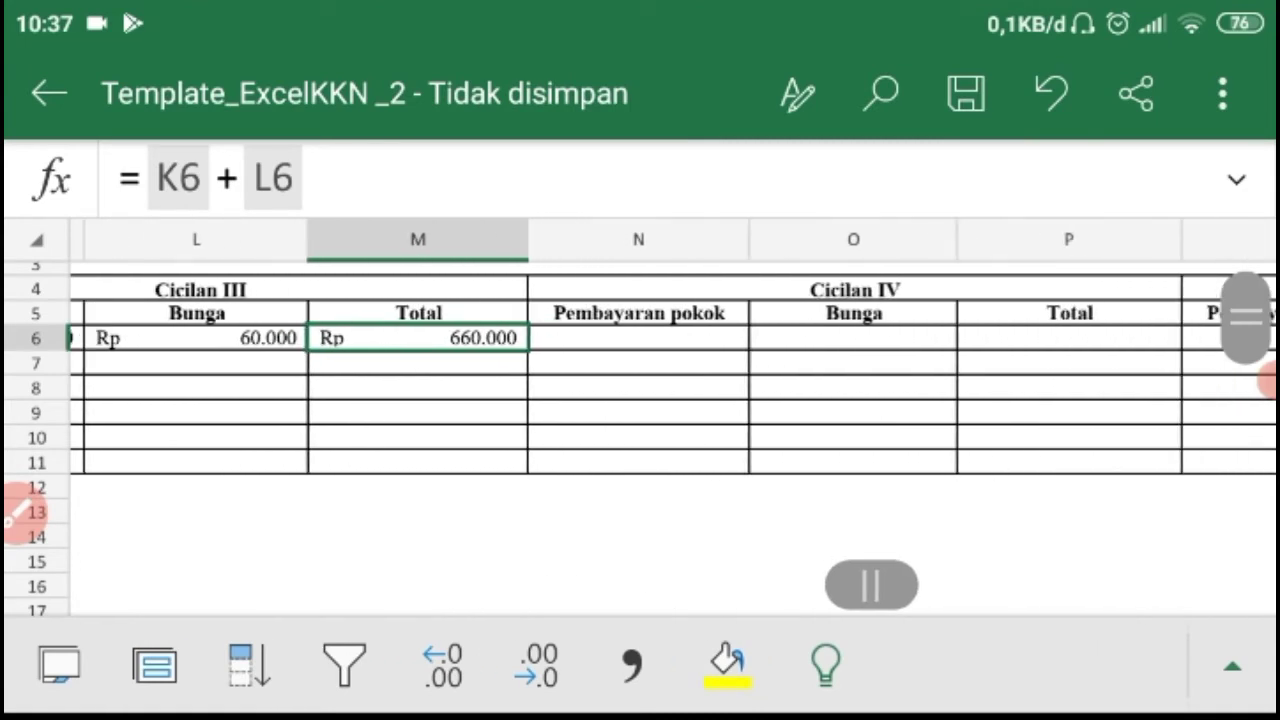
pyautogui.click(638, 314)
pyautogui.click(638, 338)
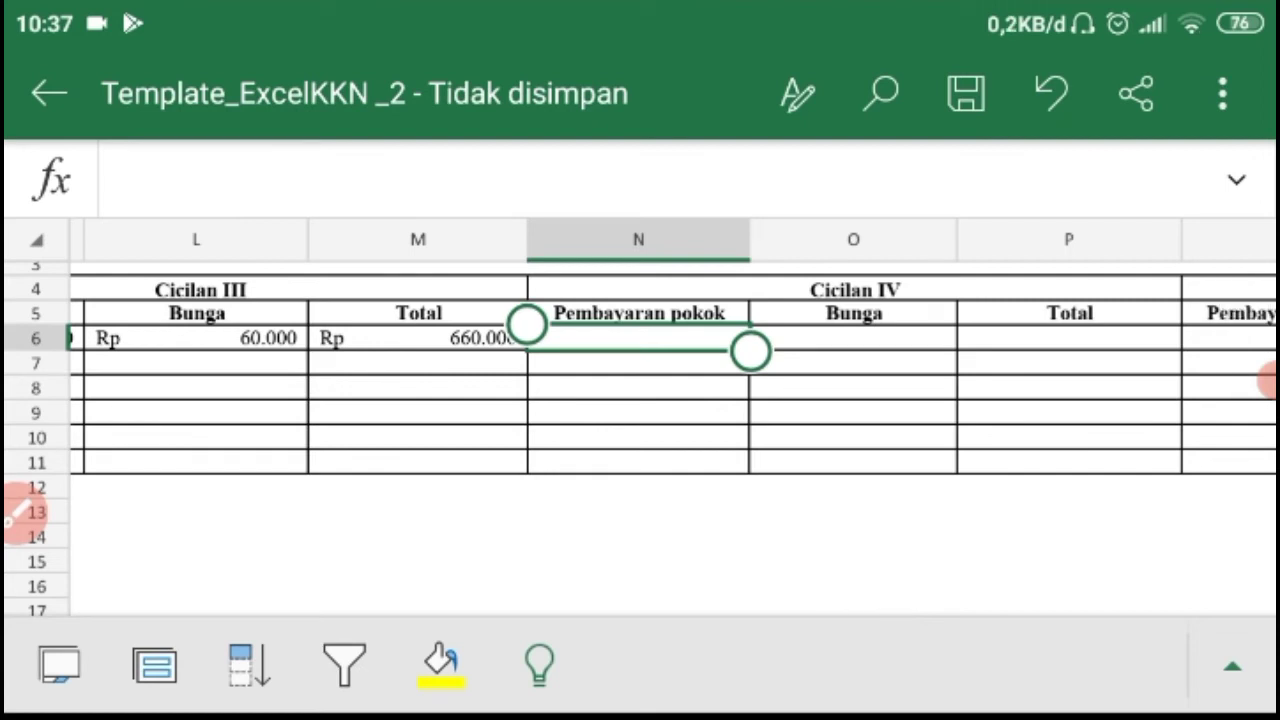
pyautogui.click(640, 180)
pyautogui.write('=')
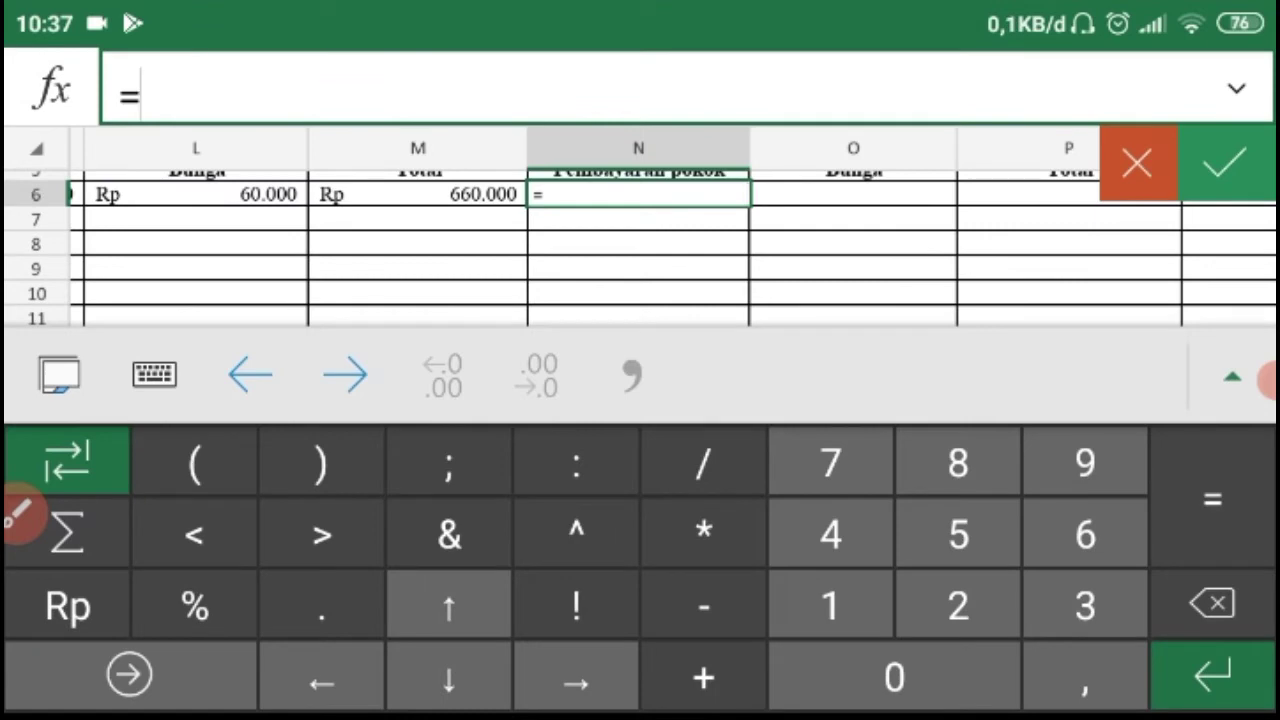
pyautogui.scroll(2, 640, 248)
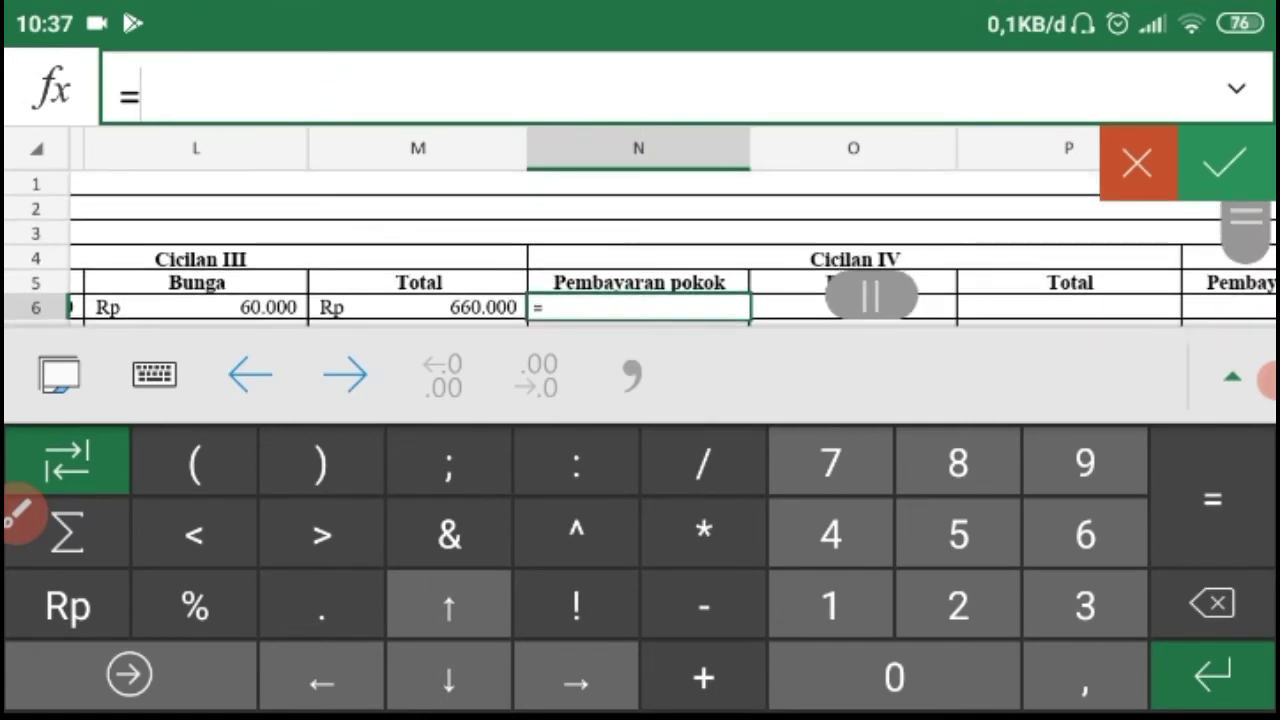
pyautogui.hscroll(-2, 640, 248)
pyautogui.hscroll(-5, 640, 248)
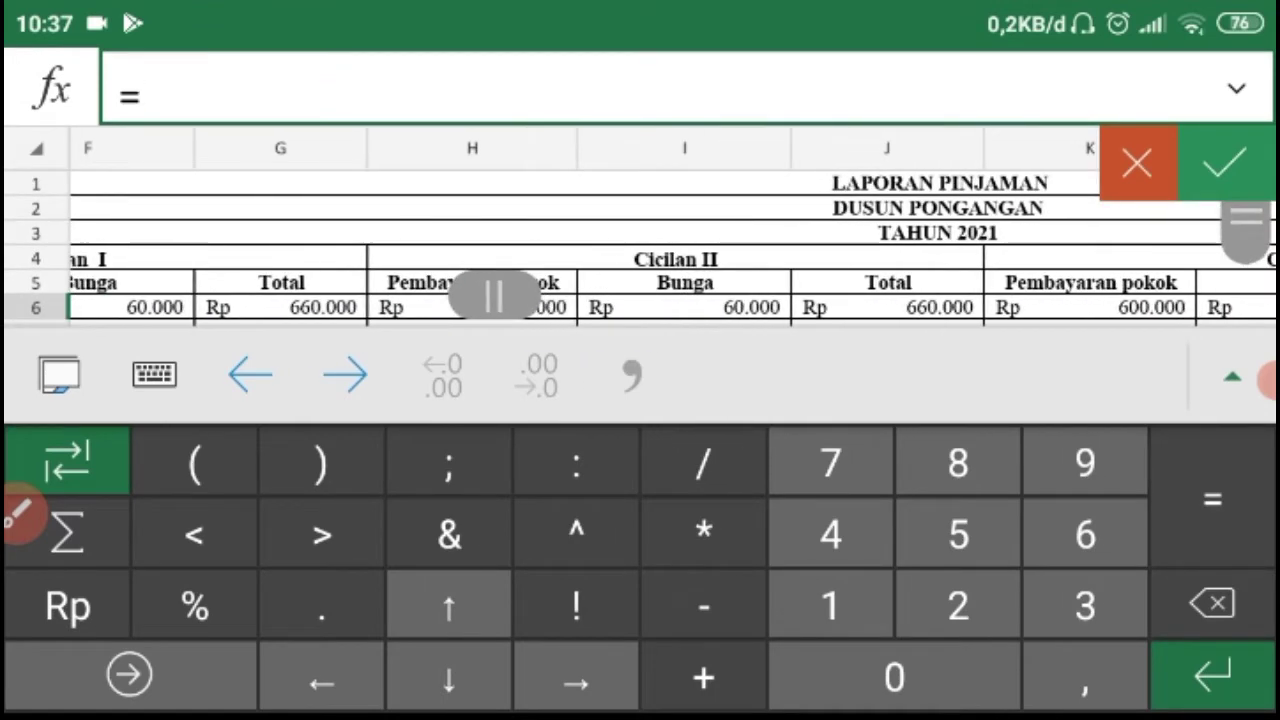
pyautogui.hscroll(-3, 640, 248)
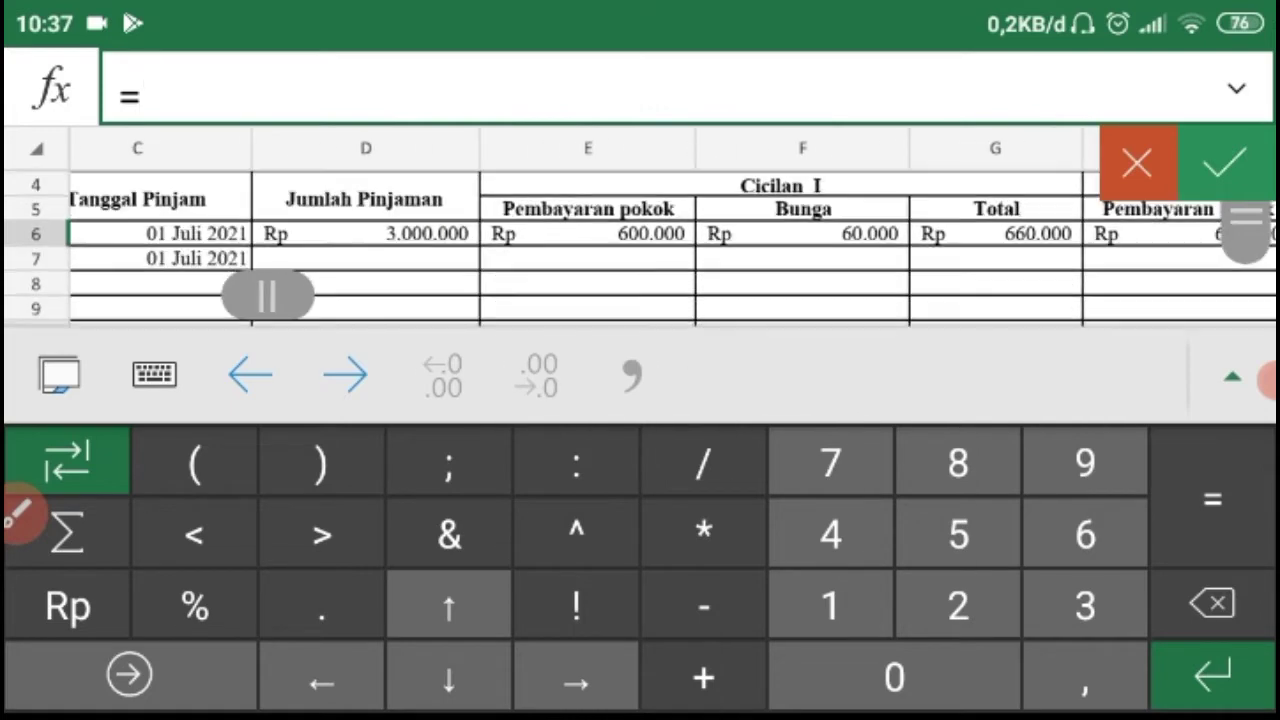
pyautogui.scroll(-1, 640, 248)
pyautogui.click(366, 234)
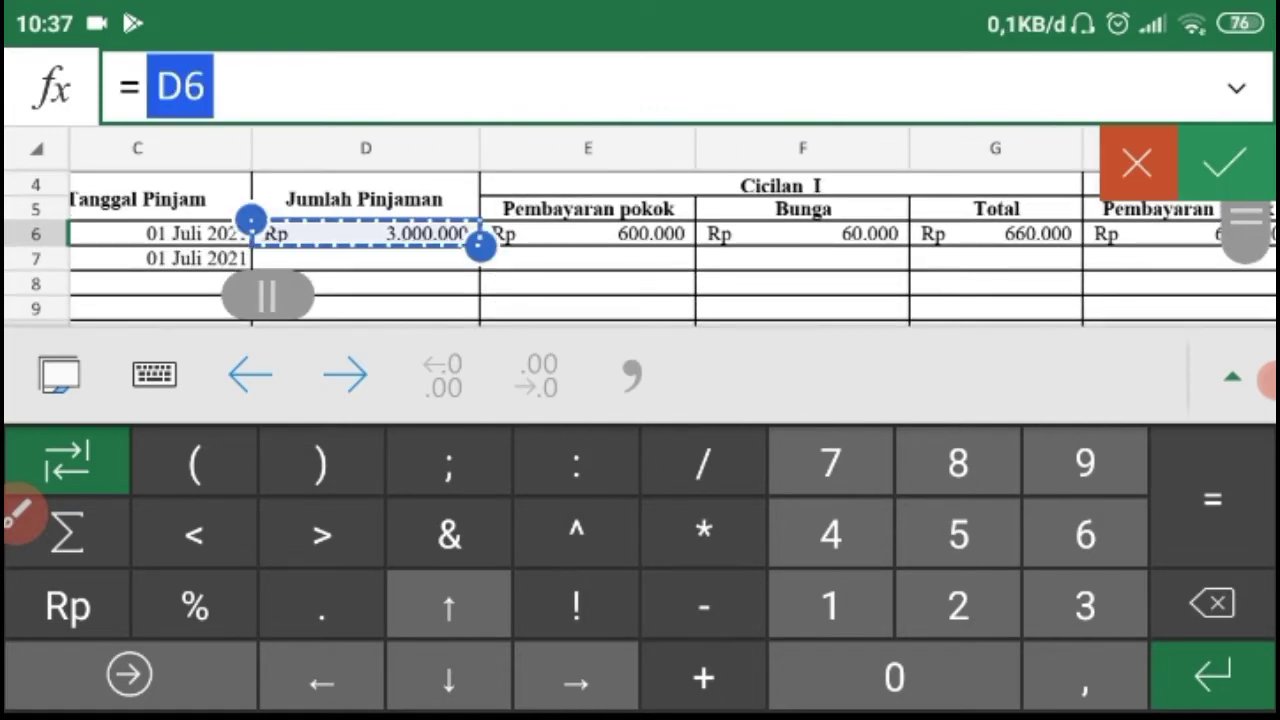
pyautogui.hscroll(10, 640, 248)
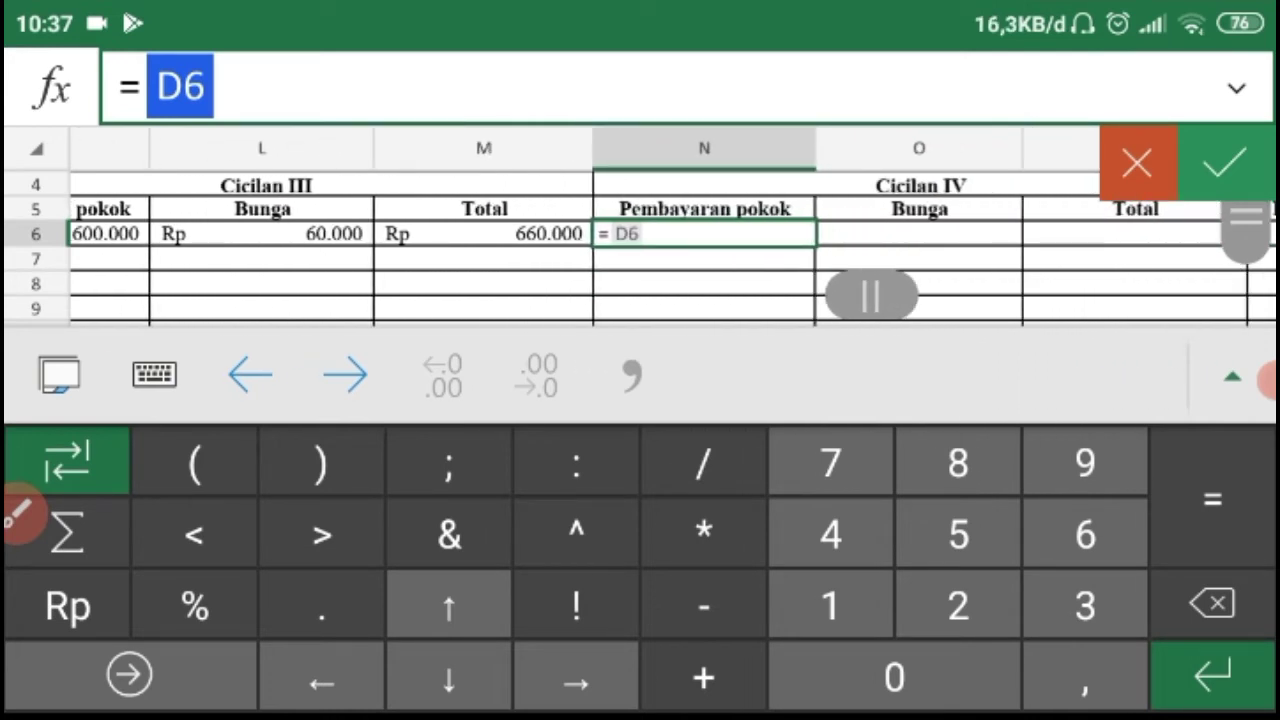
pyautogui.write('/5')
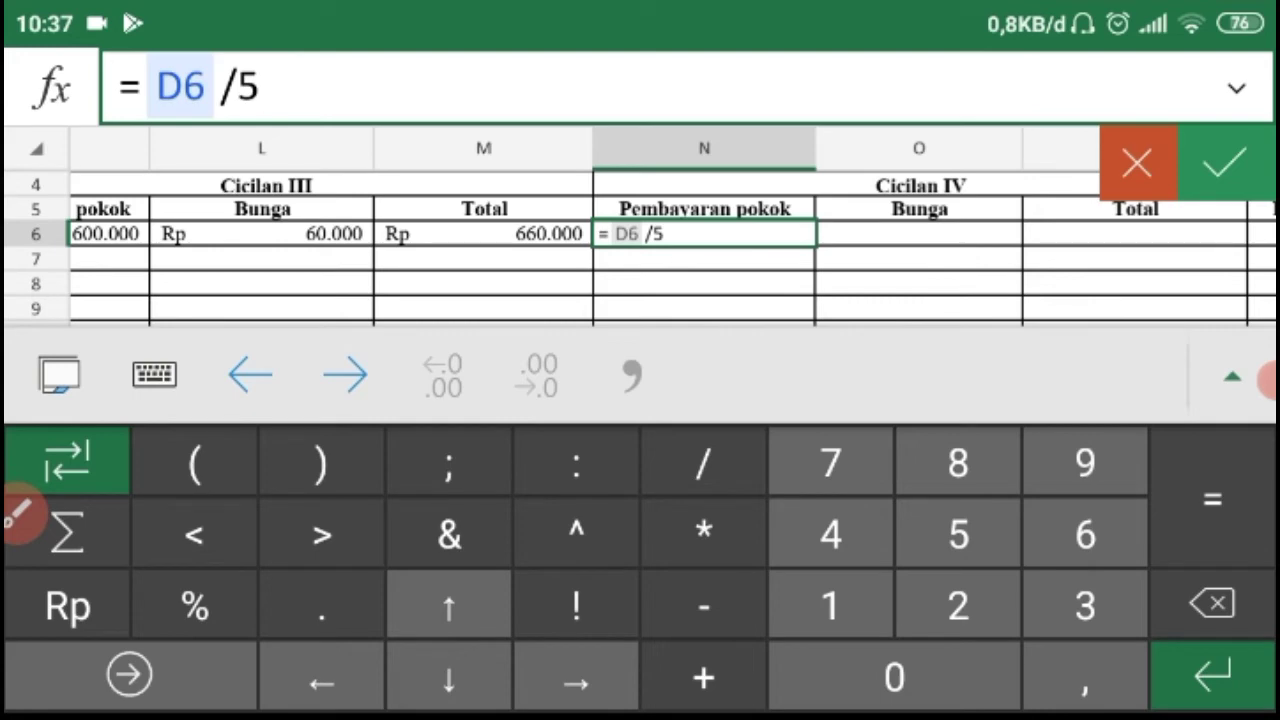
pyautogui.click(1226, 162)
# Step: Enter the formula =N6*10% in O6 as the first borrower's Bunga for Cicilan IV
pyautogui.hscroll(1, 640, 400)
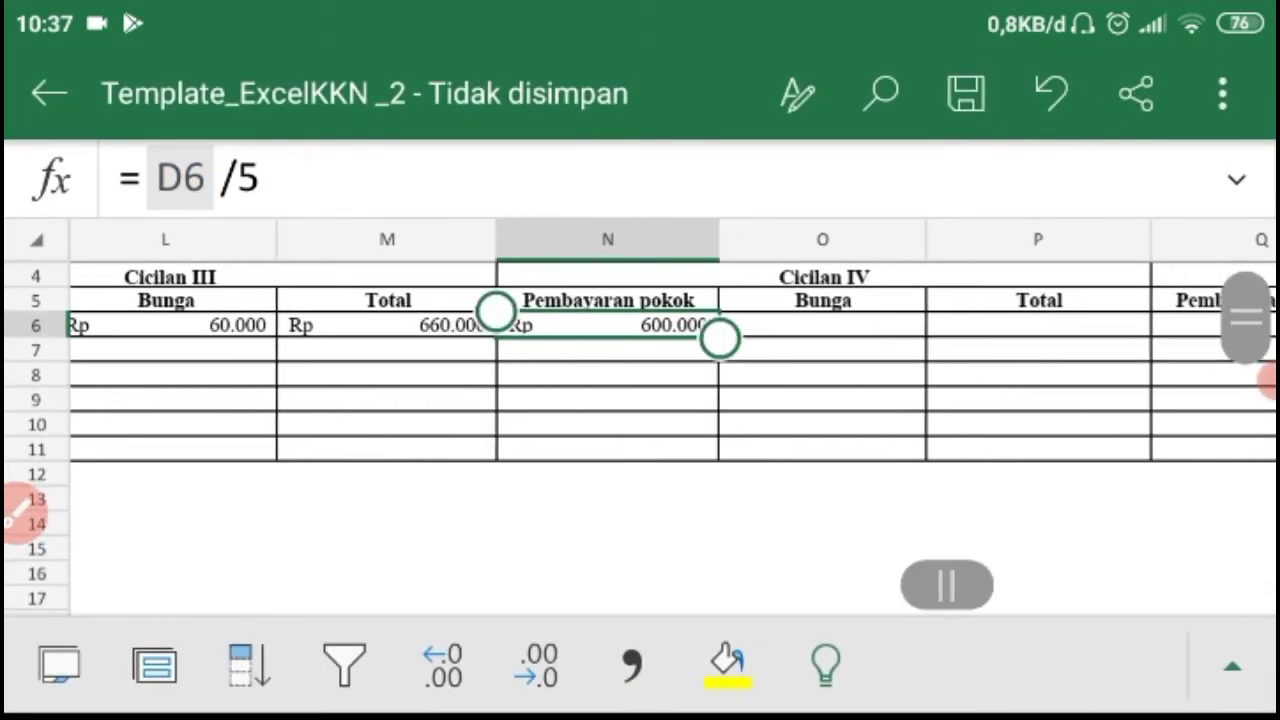
pyautogui.click(822, 325)
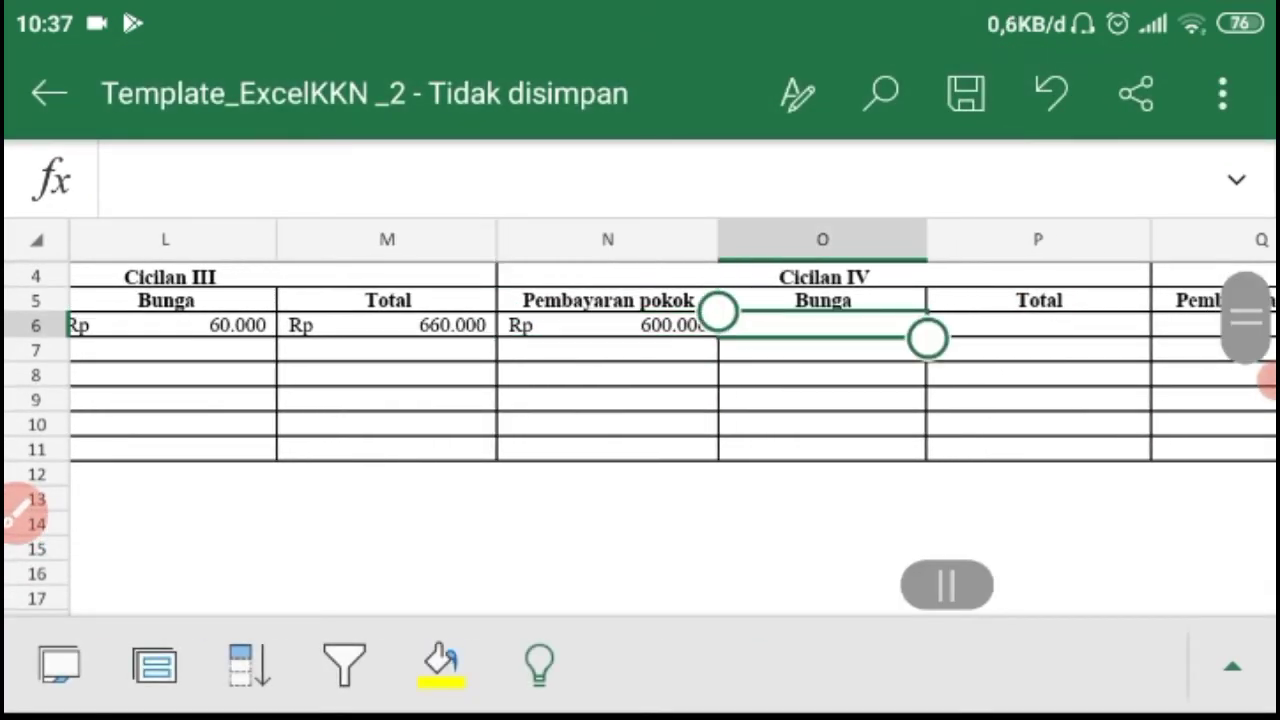
pyautogui.click(640, 180)
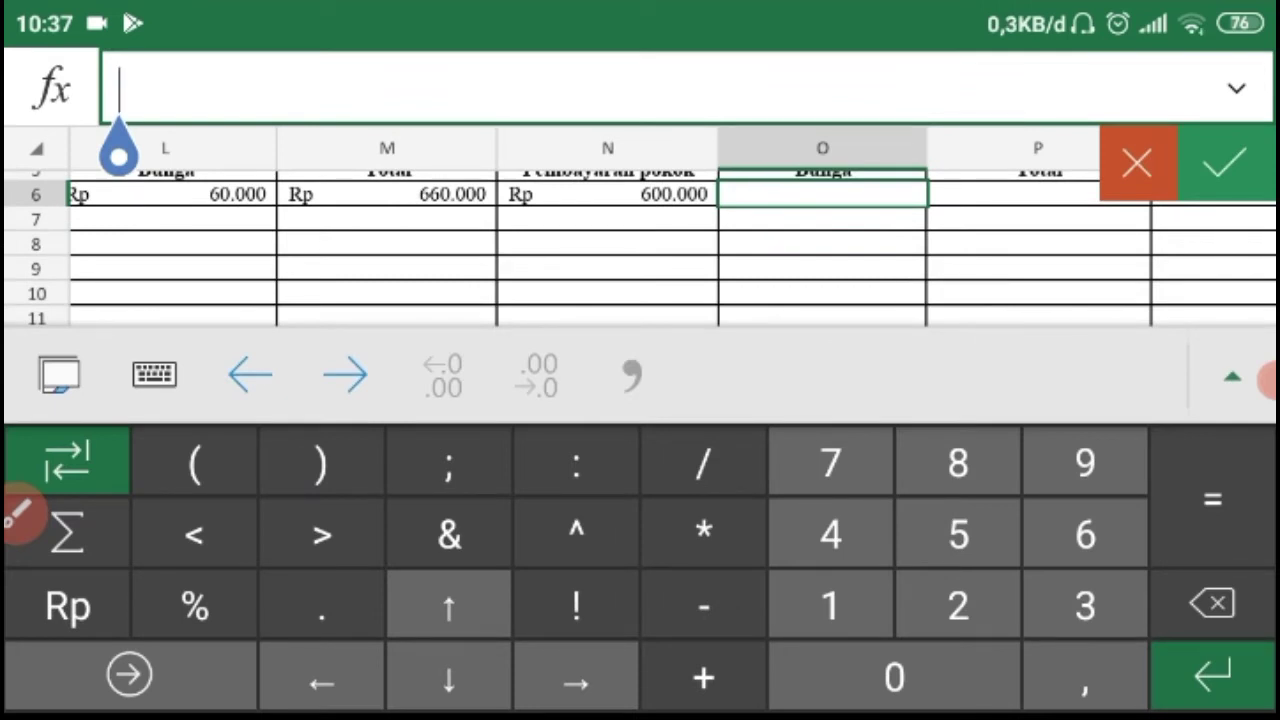
pyautogui.scroll(1, 640, 250)
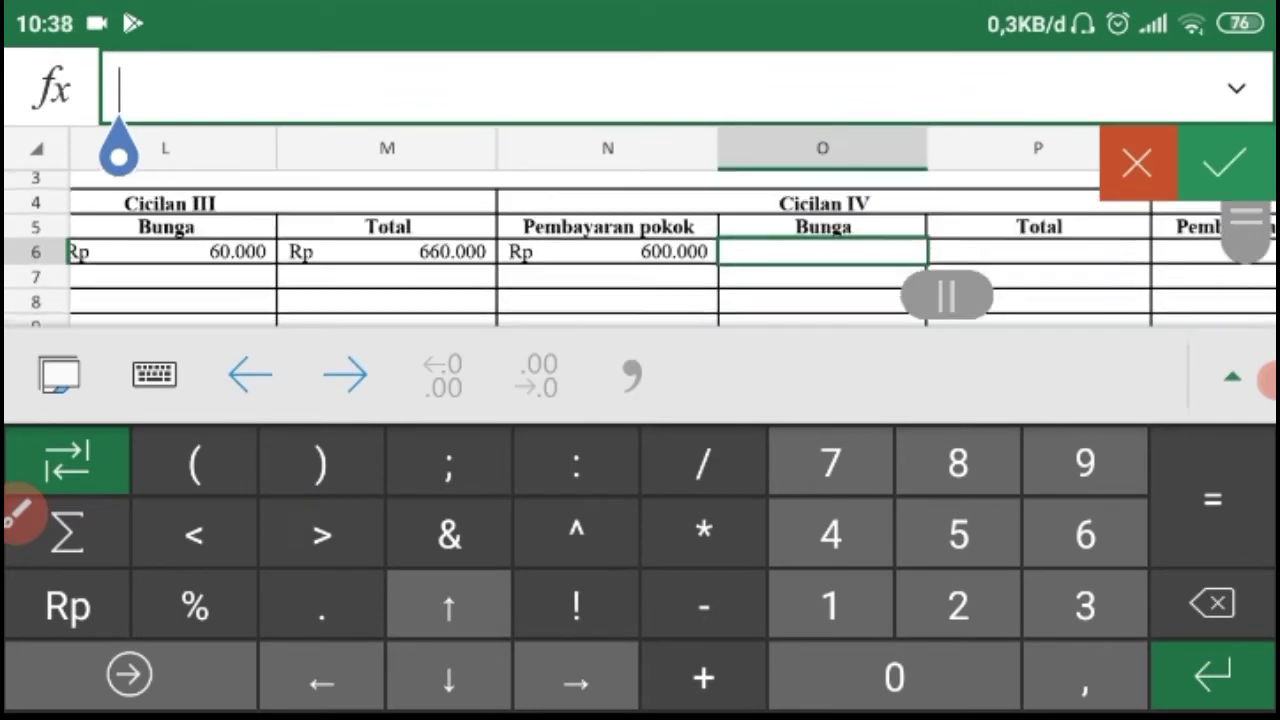
pyautogui.click(1212, 497)
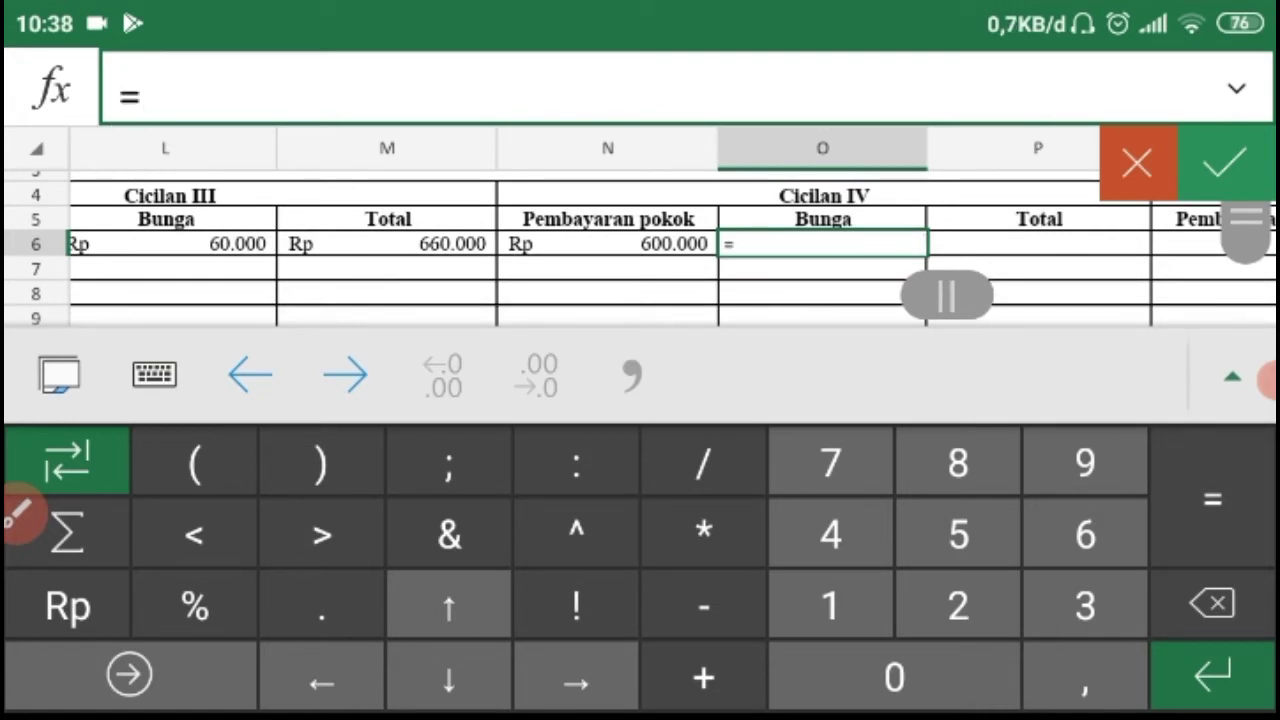
pyautogui.click(608, 244)
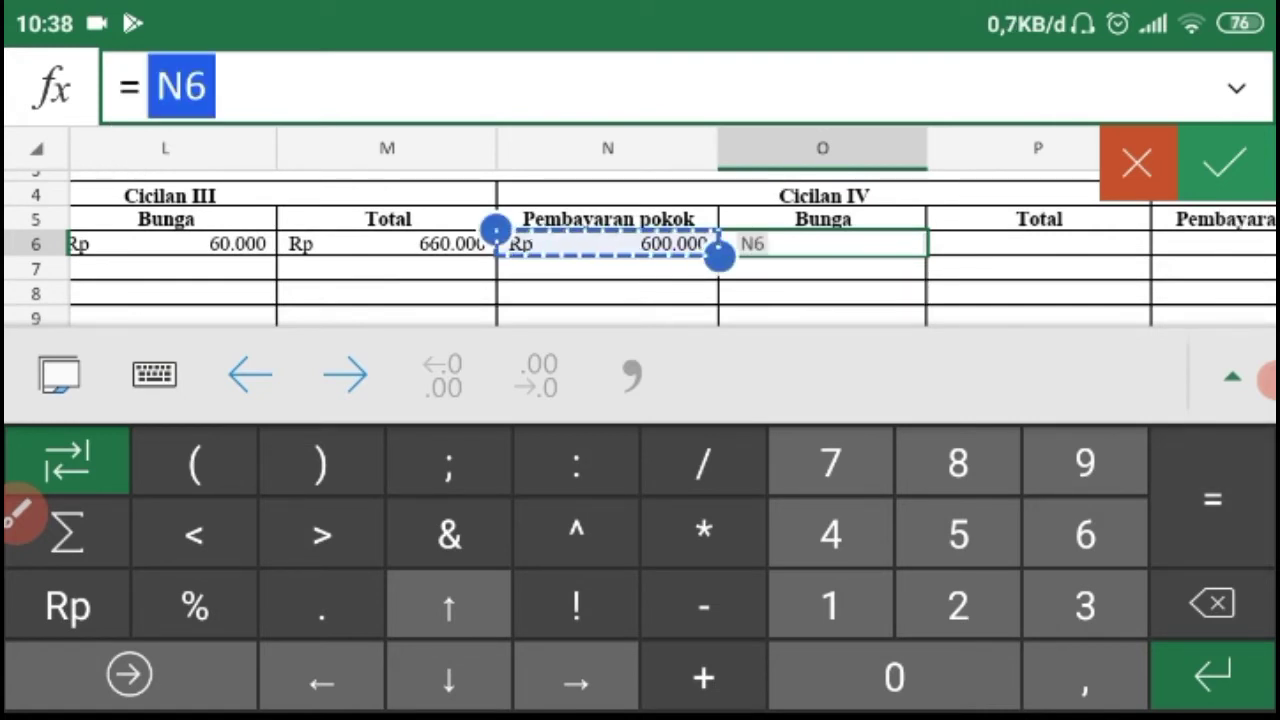
pyautogui.click(704, 532)
pyautogui.write('10')
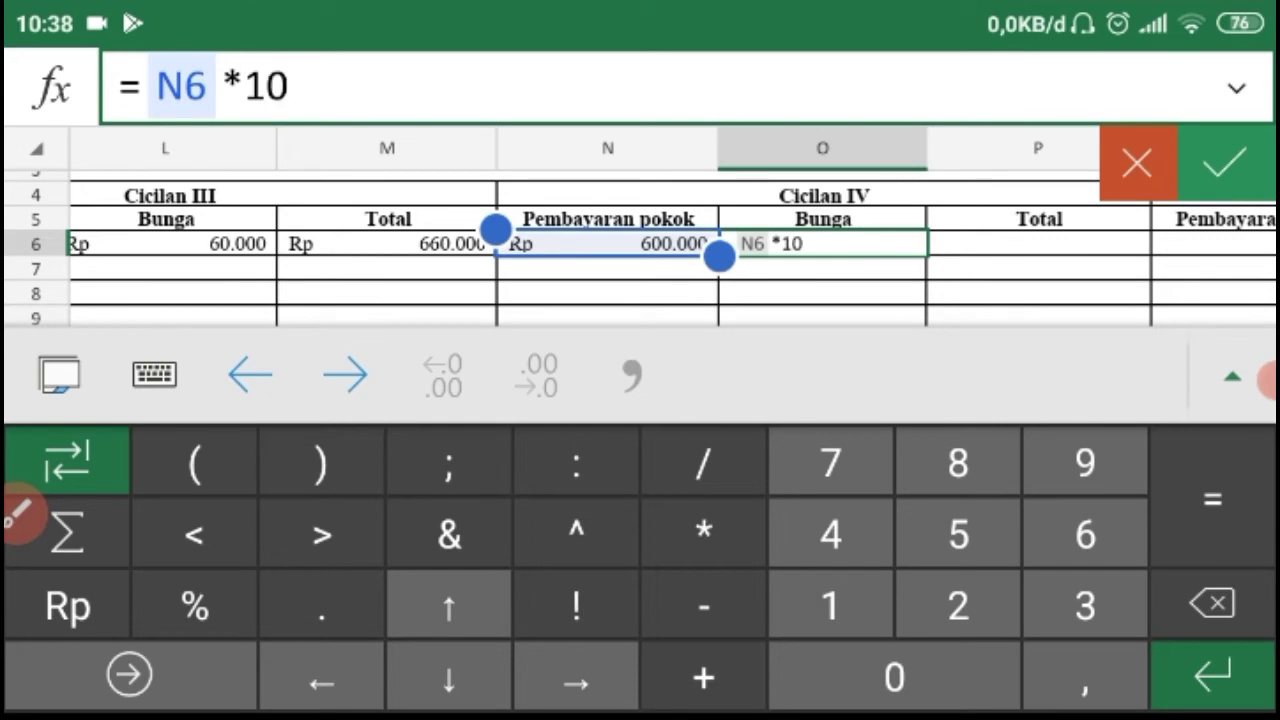
pyautogui.click(195, 605)
pyautogui.click(1224, 163)
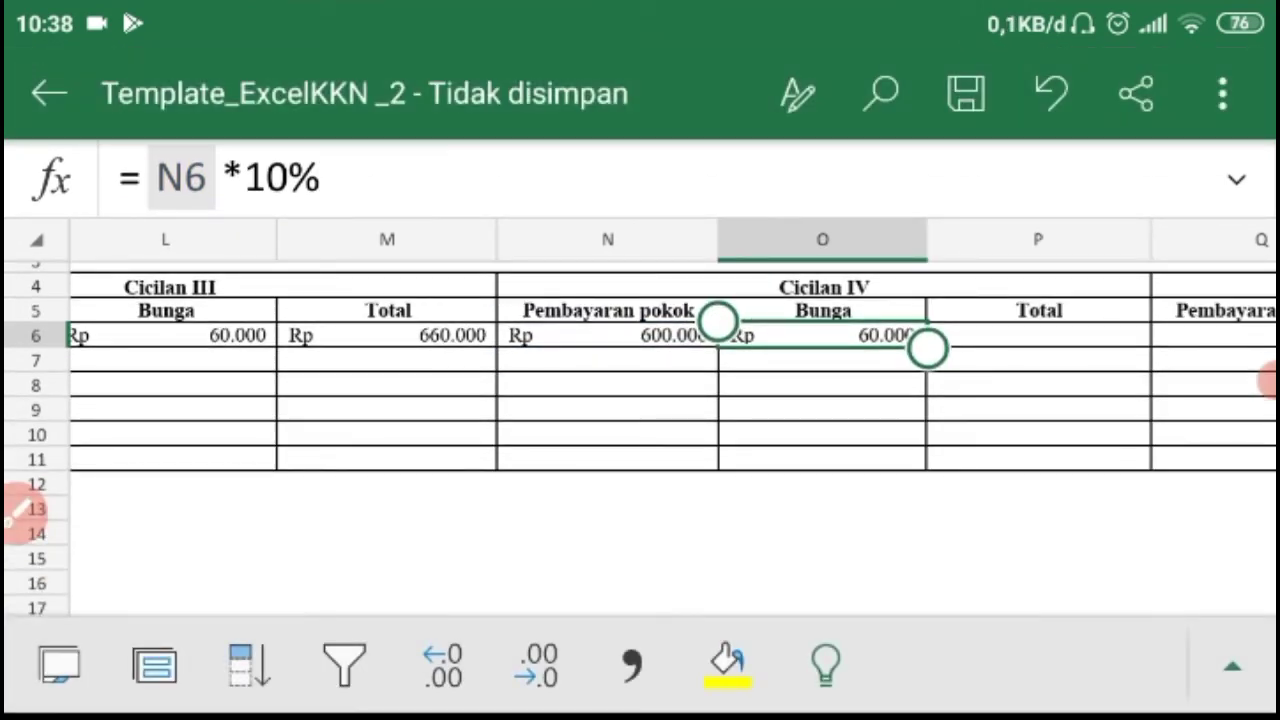
pyautogui.hscroll(3, 1268, 380)
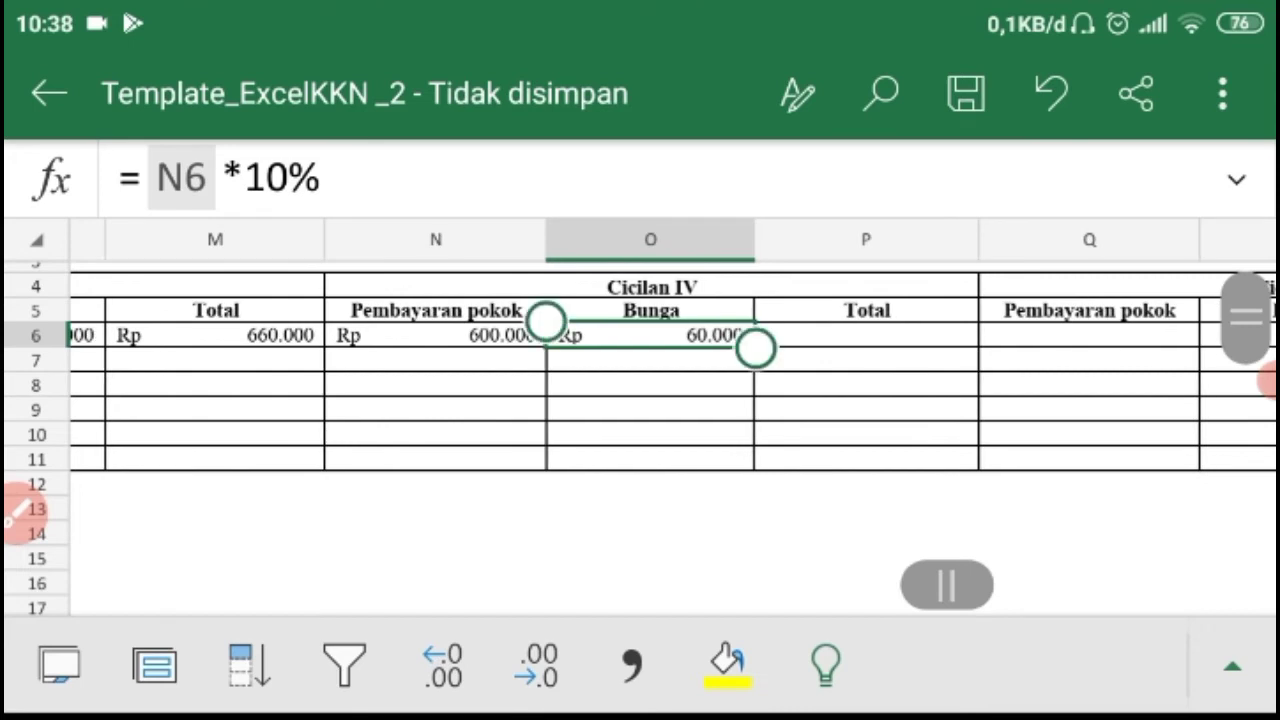
pyautogui.hscroll(2, 1268, 380)
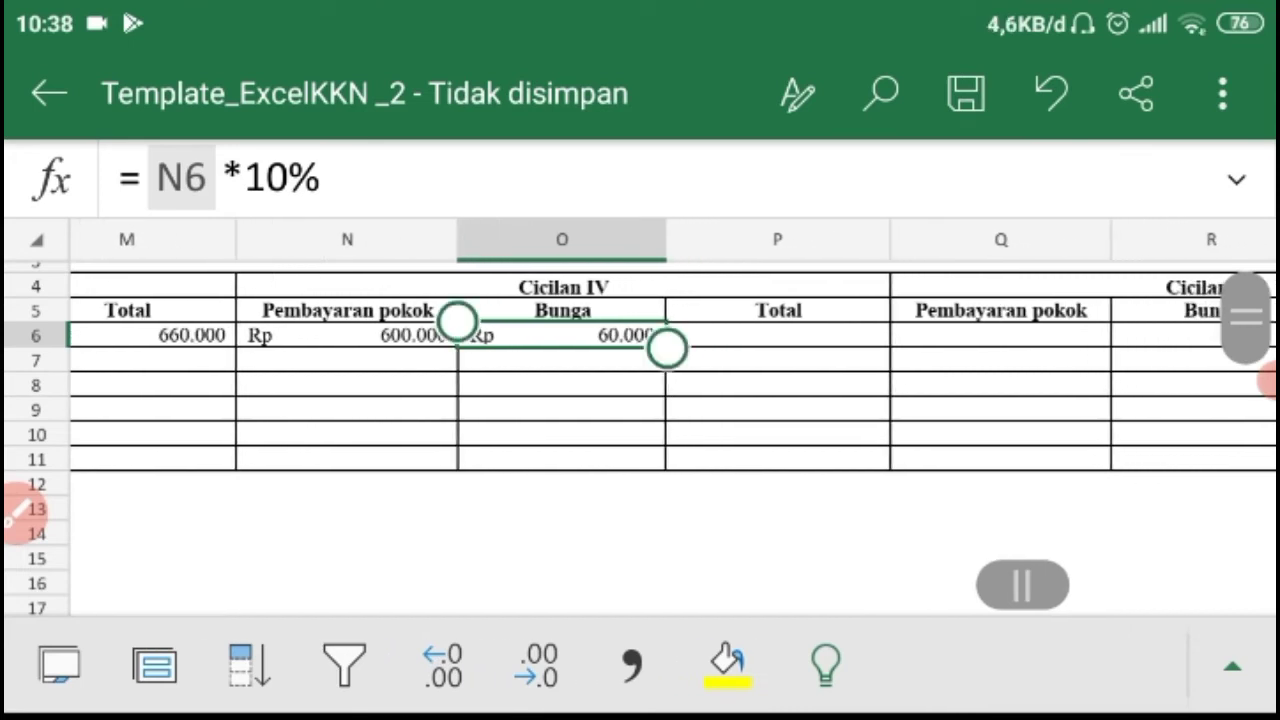
# Step: Enter the formula =N6+O6 in P6 as the first borrower's Total for Cicilan IV
pyautogui.click(778, 335)
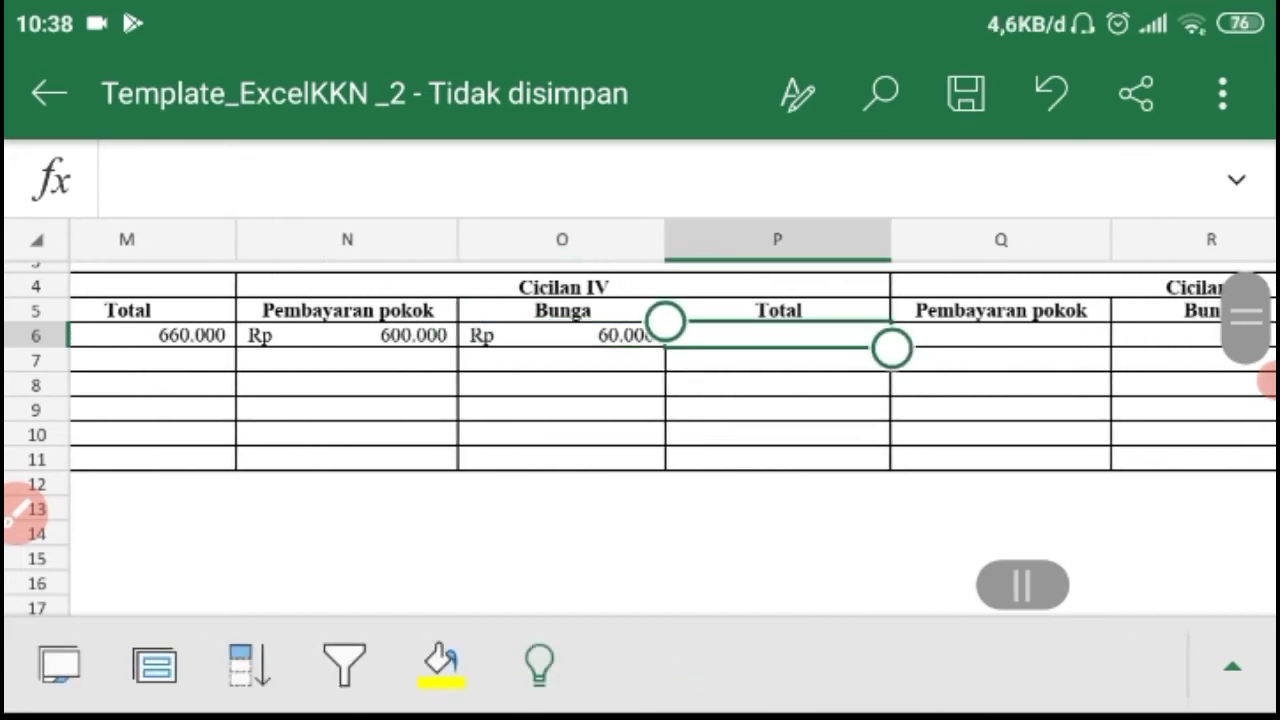
pyautogui.click(640, 180)
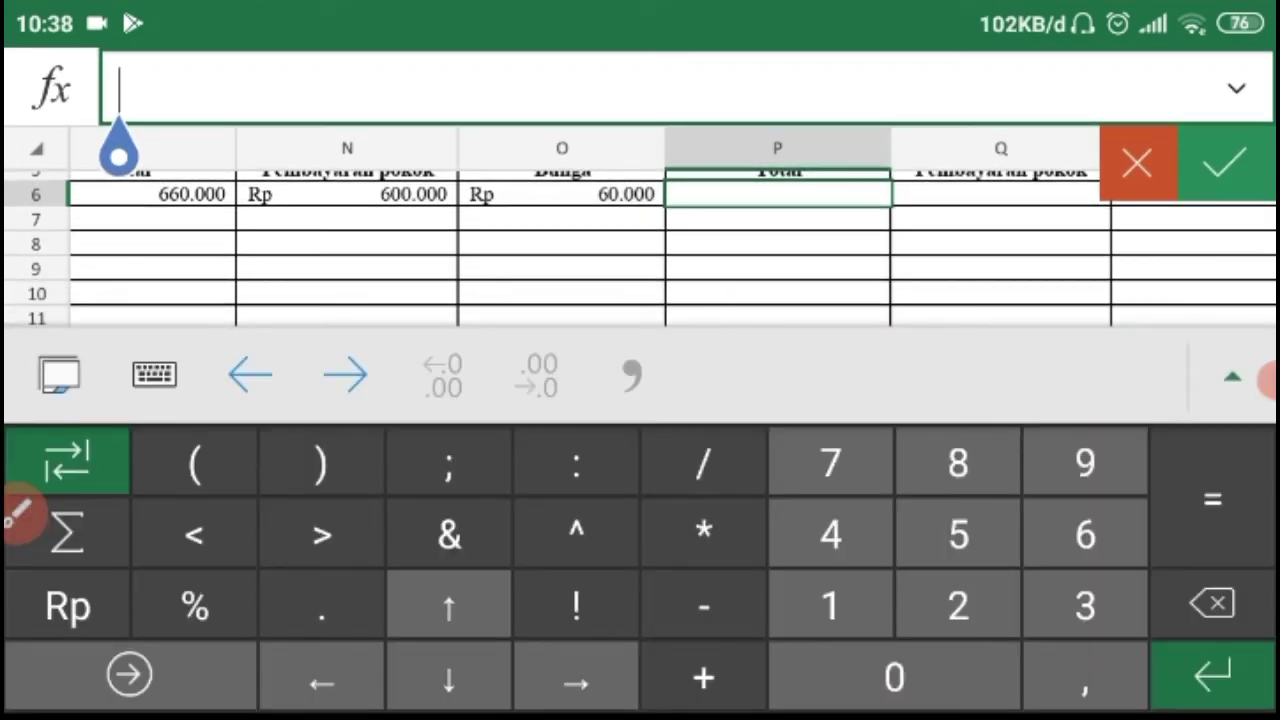
pyautogui.write('=')
pyautogui.scroll(2, 640, 250)
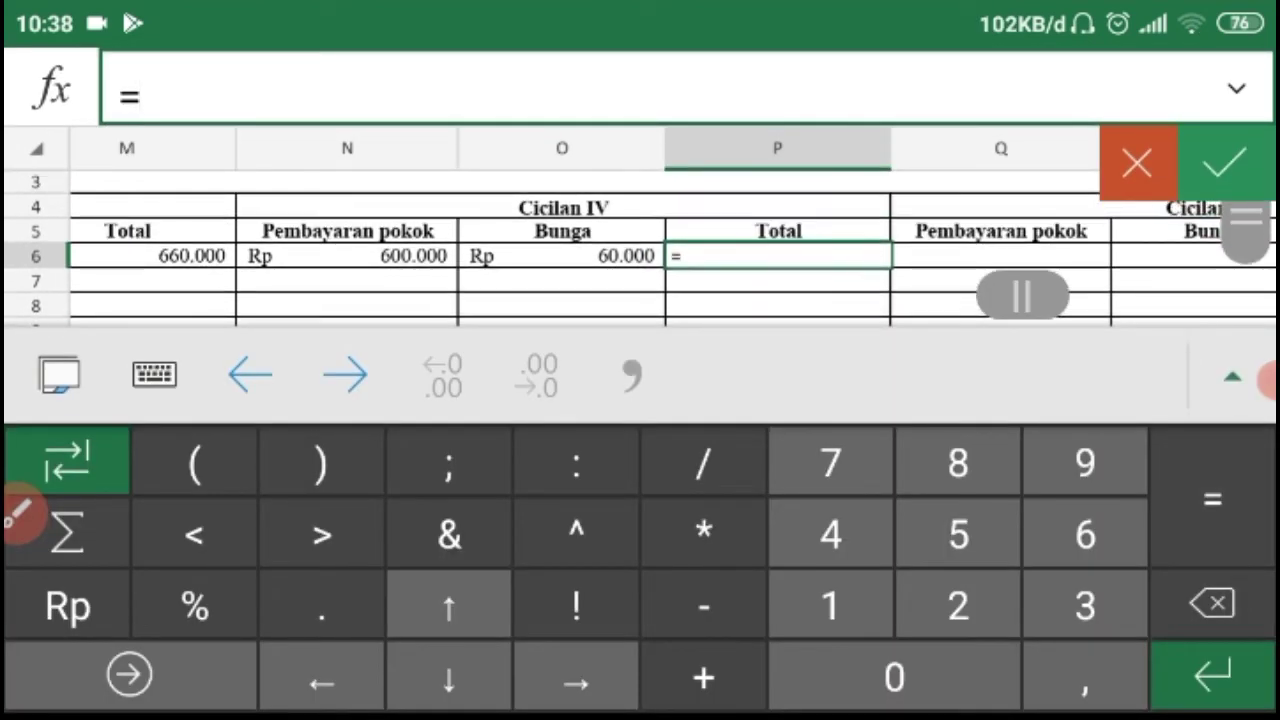
pyautogui.click(347, 256)
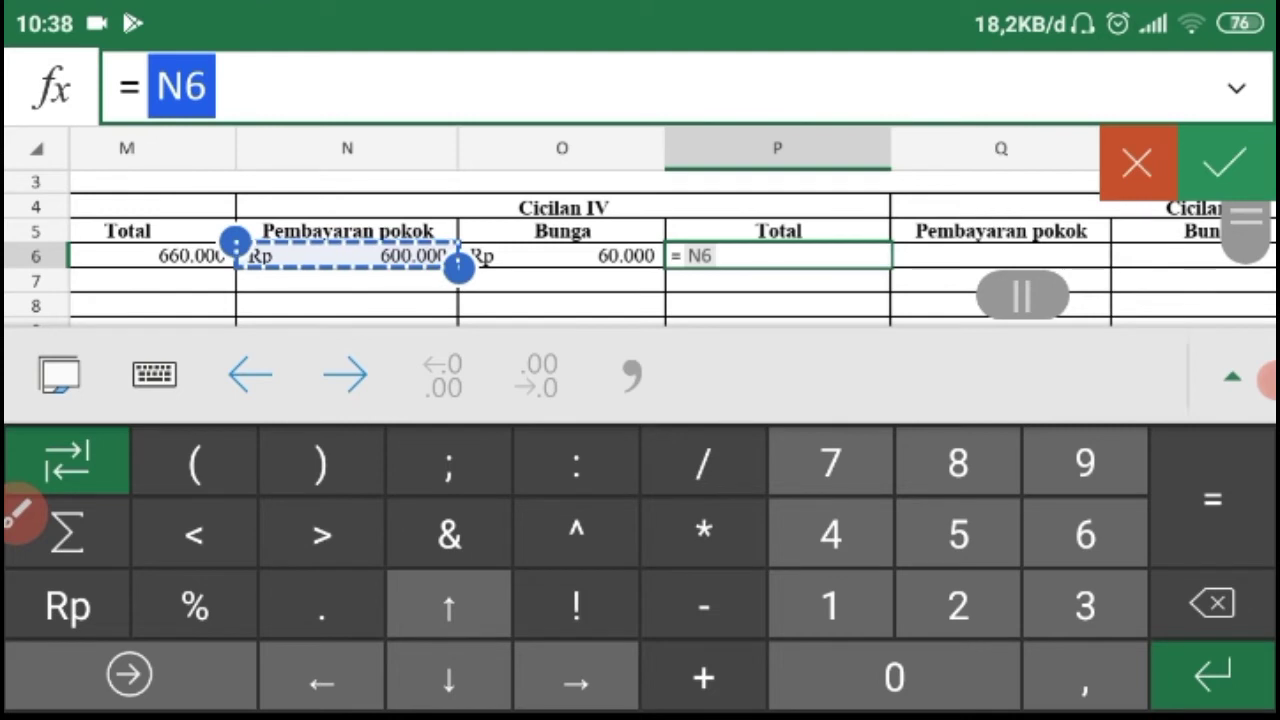
pyautogui.write('+')
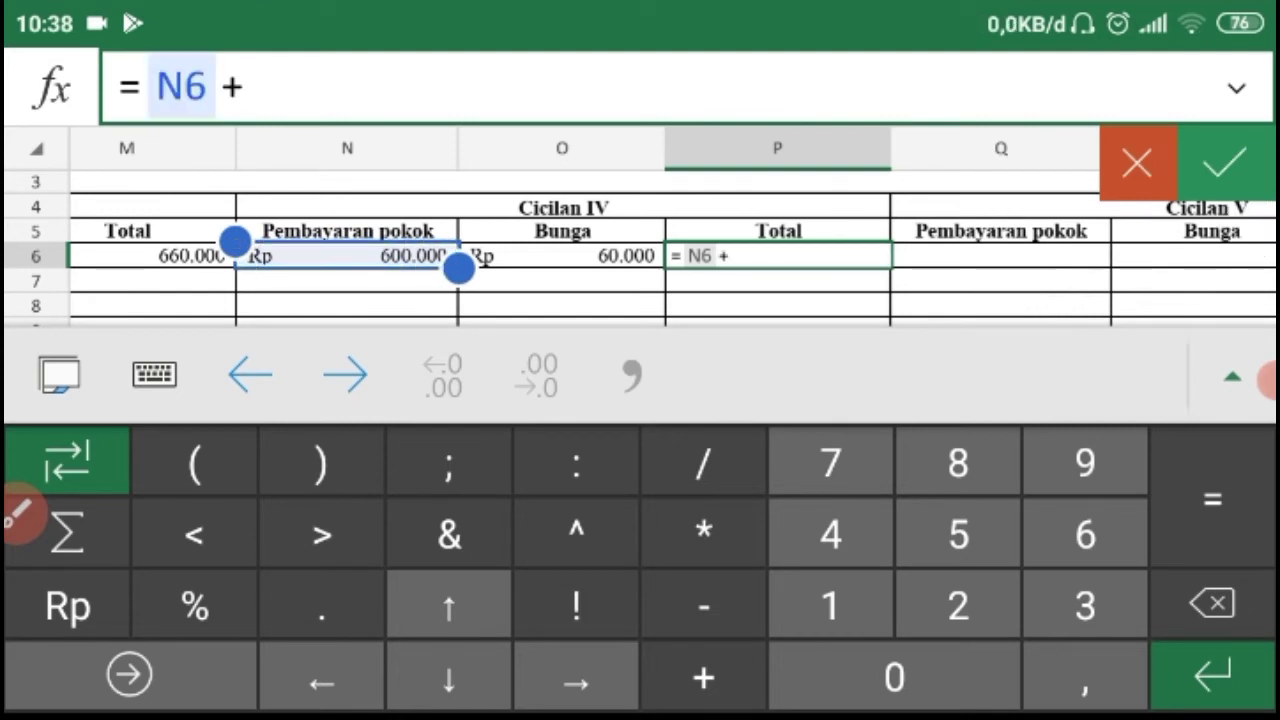
pyautogui.click(562, 256)
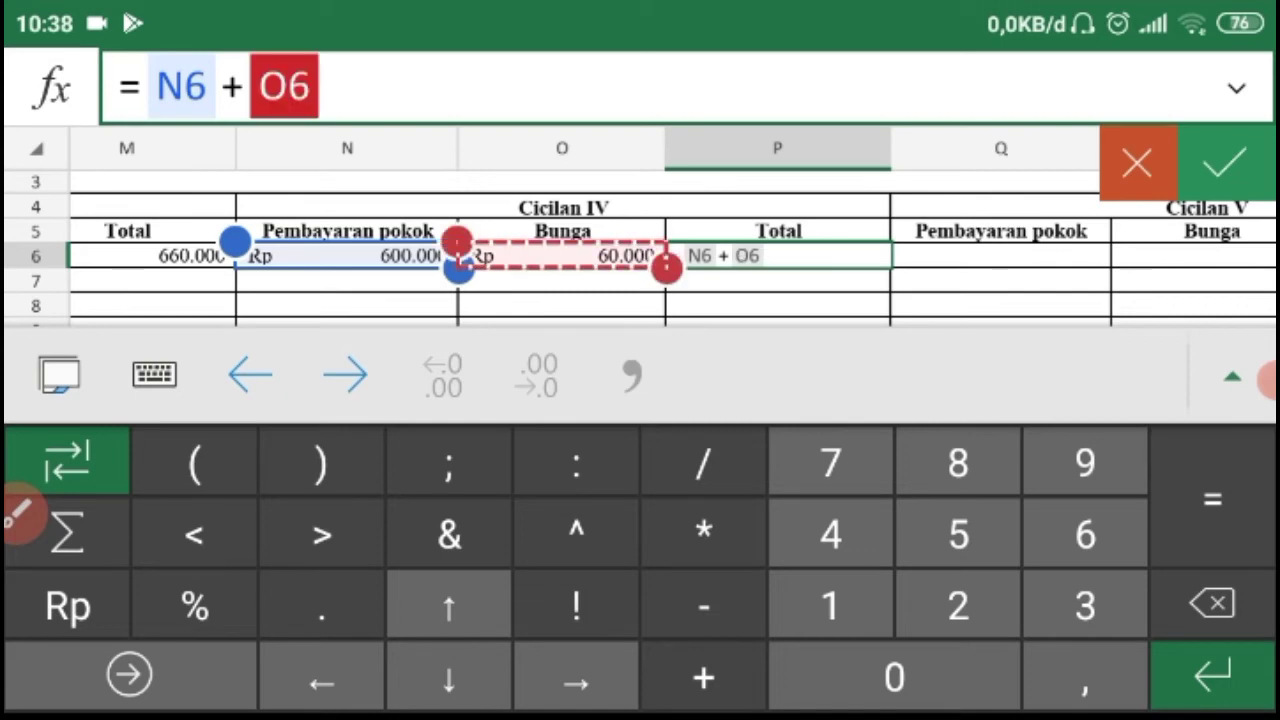
pyautogui.click(1225, 163)
pyautogui.hscroll(2, 670, 440)
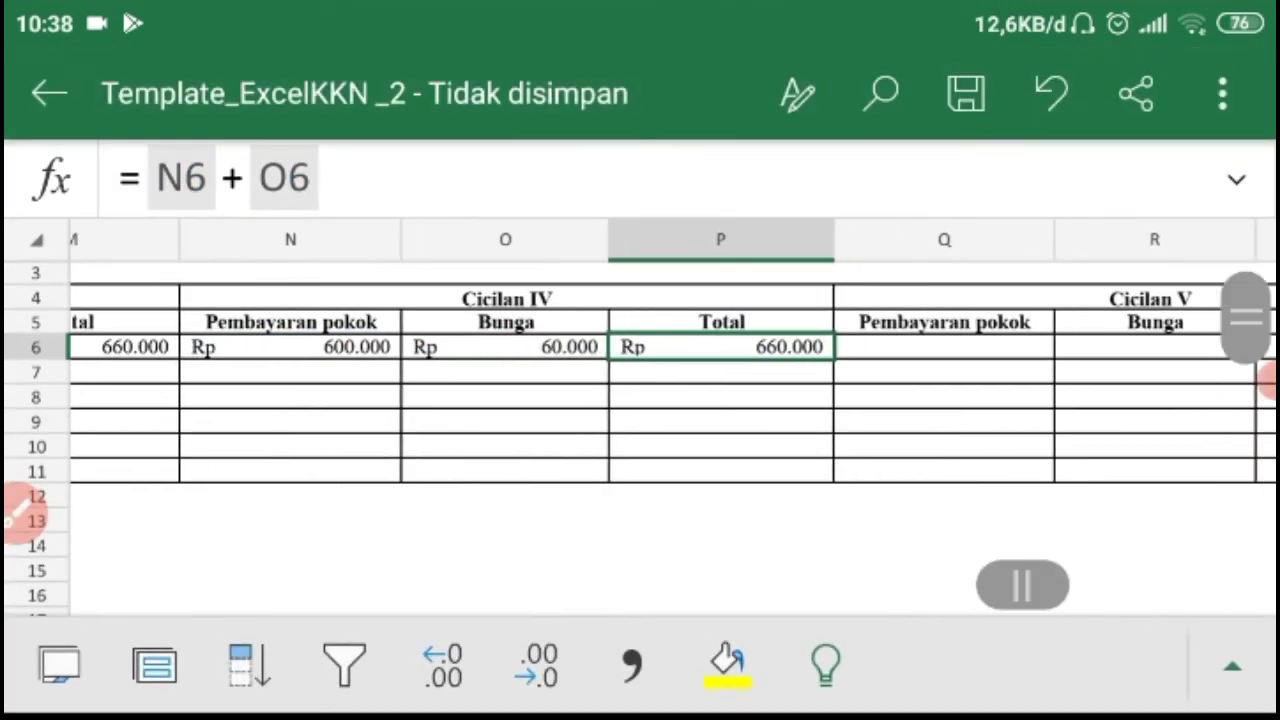
pyautogui.hscroll(-1, 670, 440)
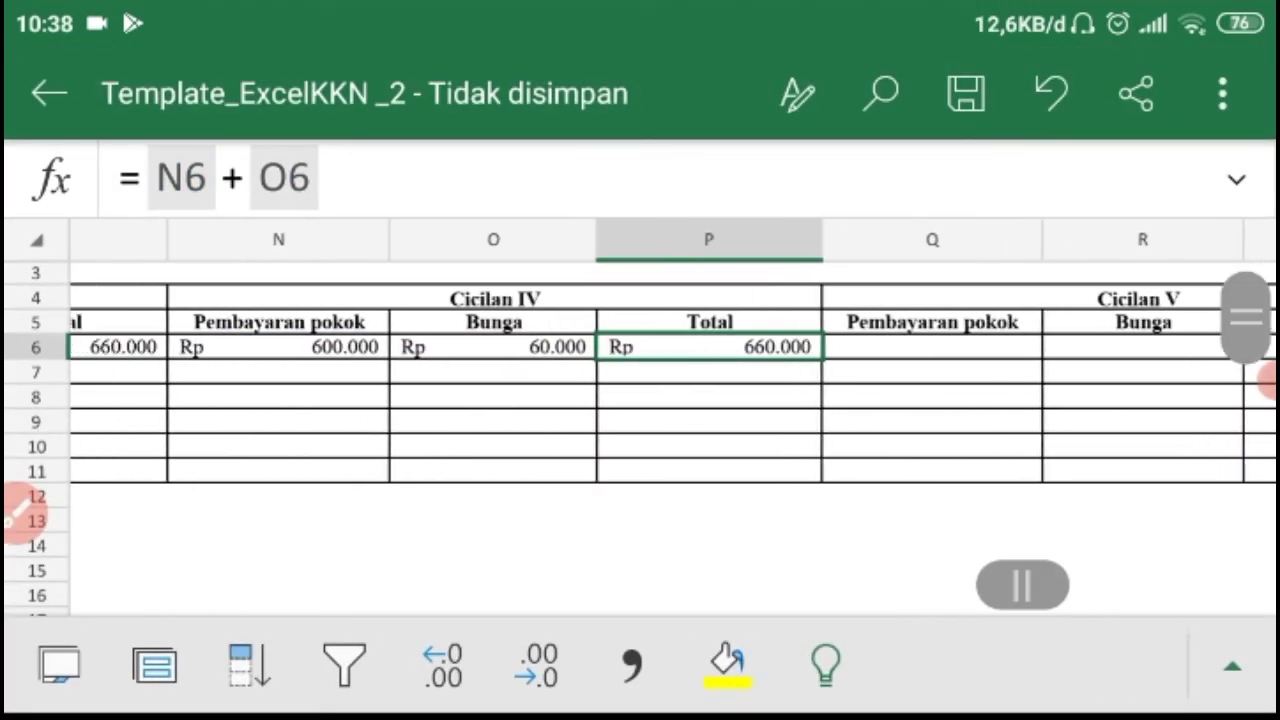
pyautogui.hscroll(-1, 670, 440)
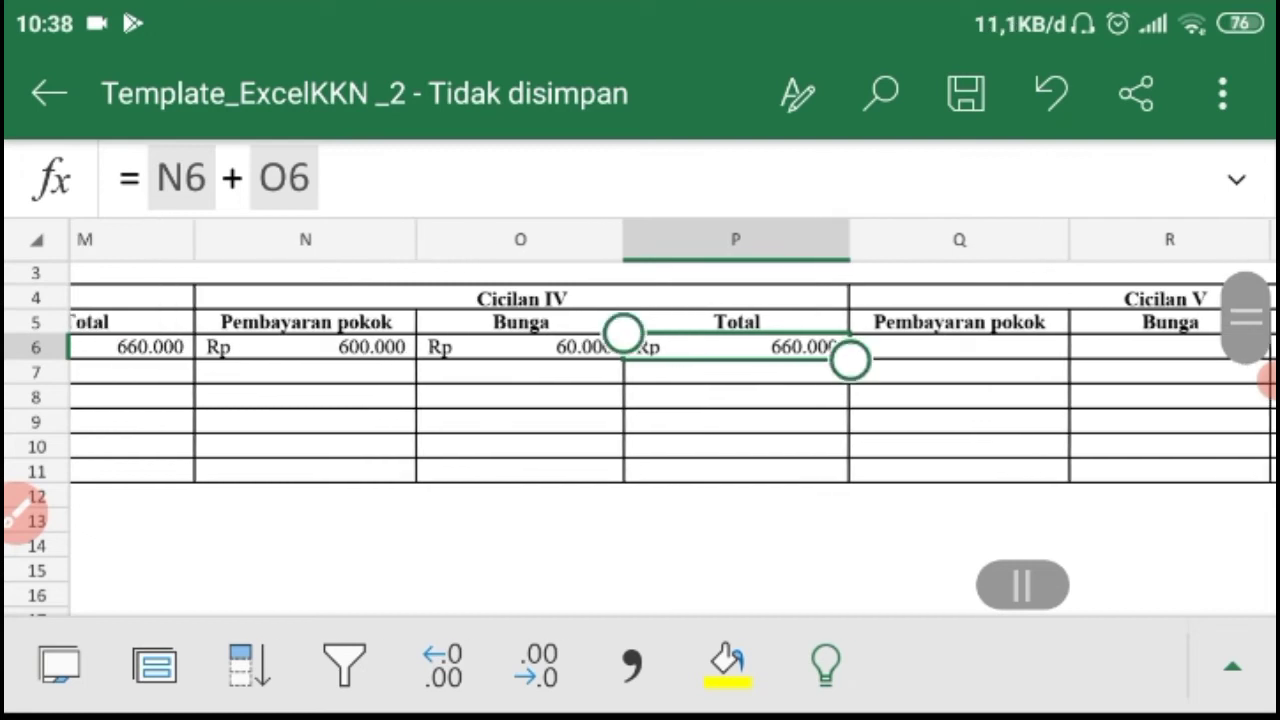
# Step: Start a formula in Q6 for the first borrower's Pembayaran pokok in Cicilan V
pyautogui.hscroll(3, 670, 440)
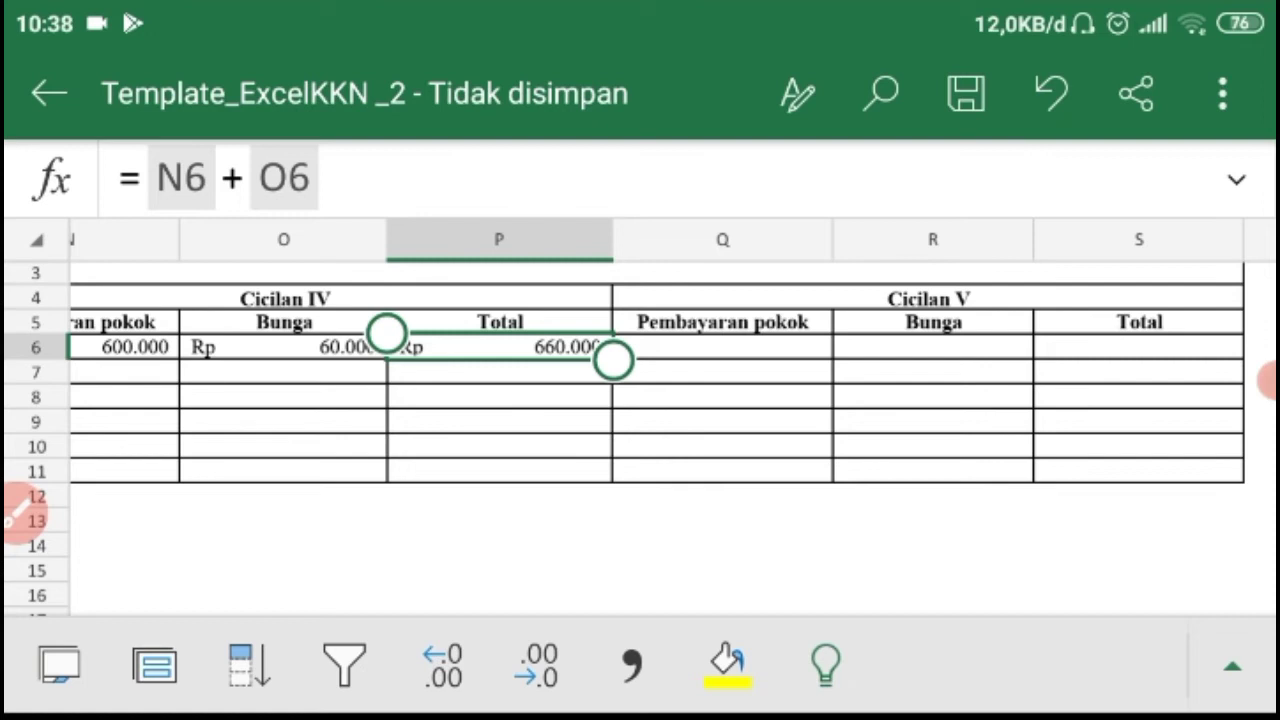
pyautogui.click(722, 347)
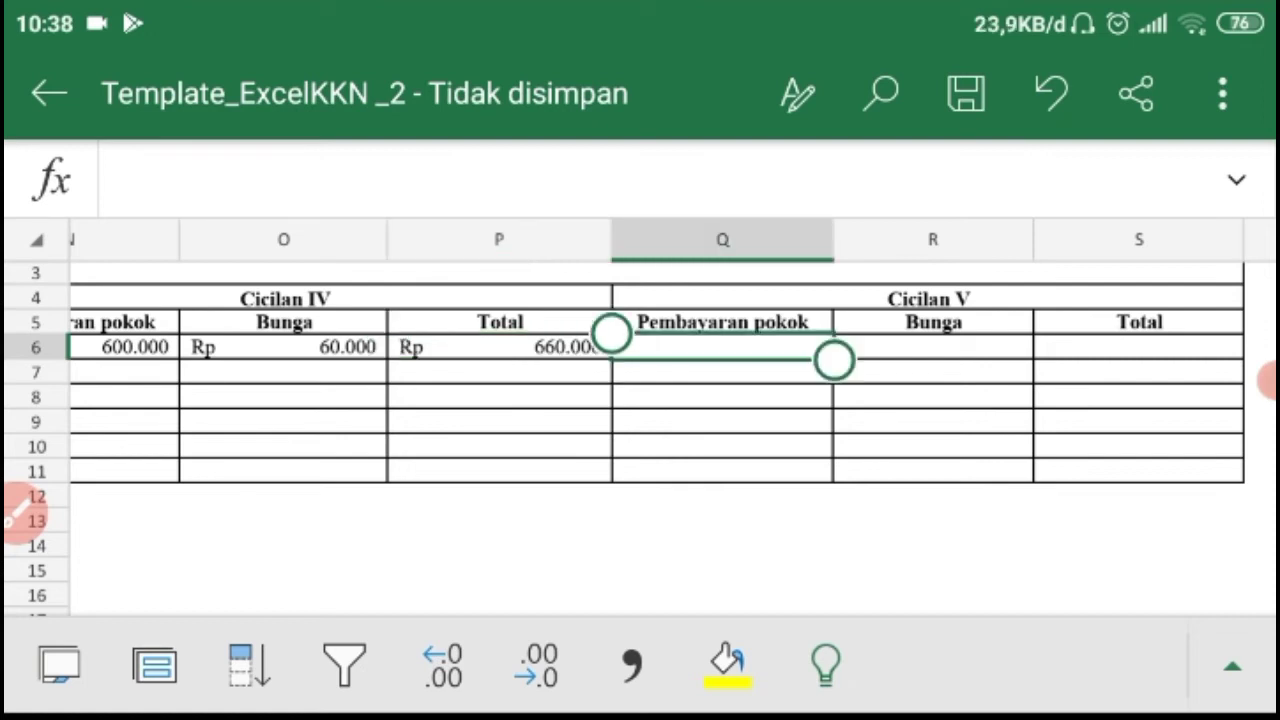
pyautogui.scroll(1, 657, 438)
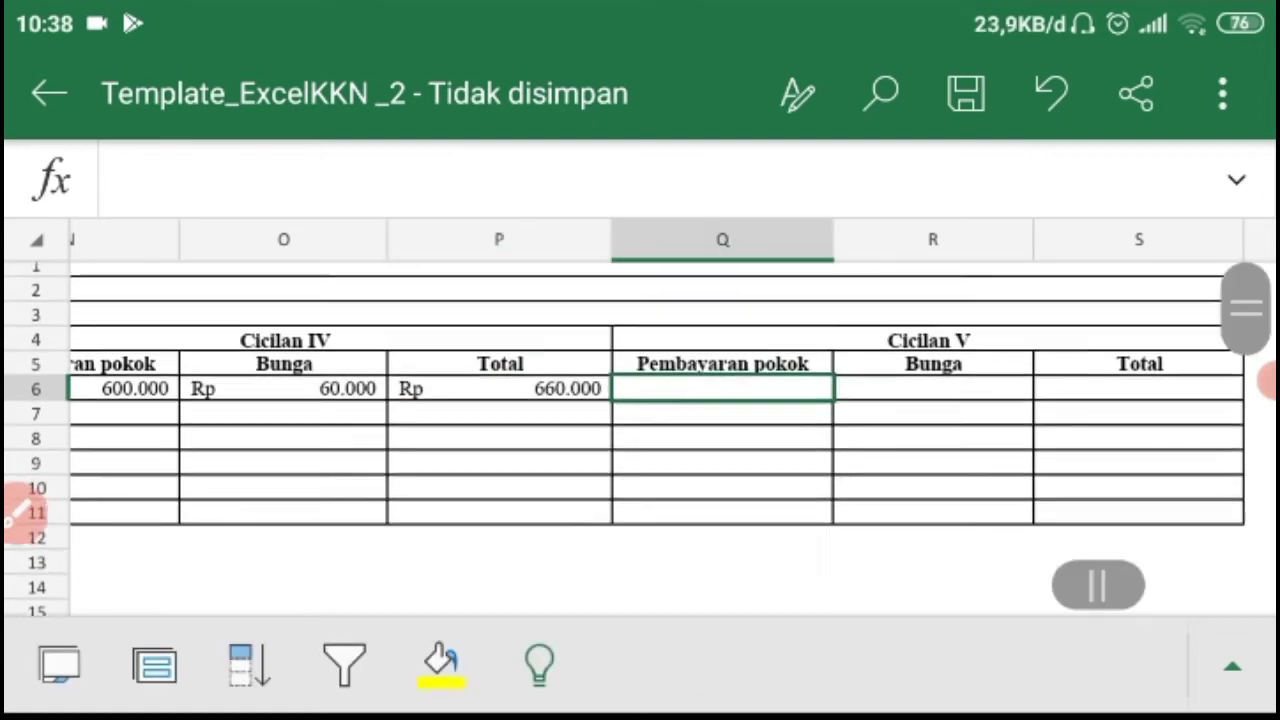
pyautogui.scroll(-1, 657, 438)
pyautogui.scroll(1, 657, 438)
pyautogui.scroll(-1, 657, 438)
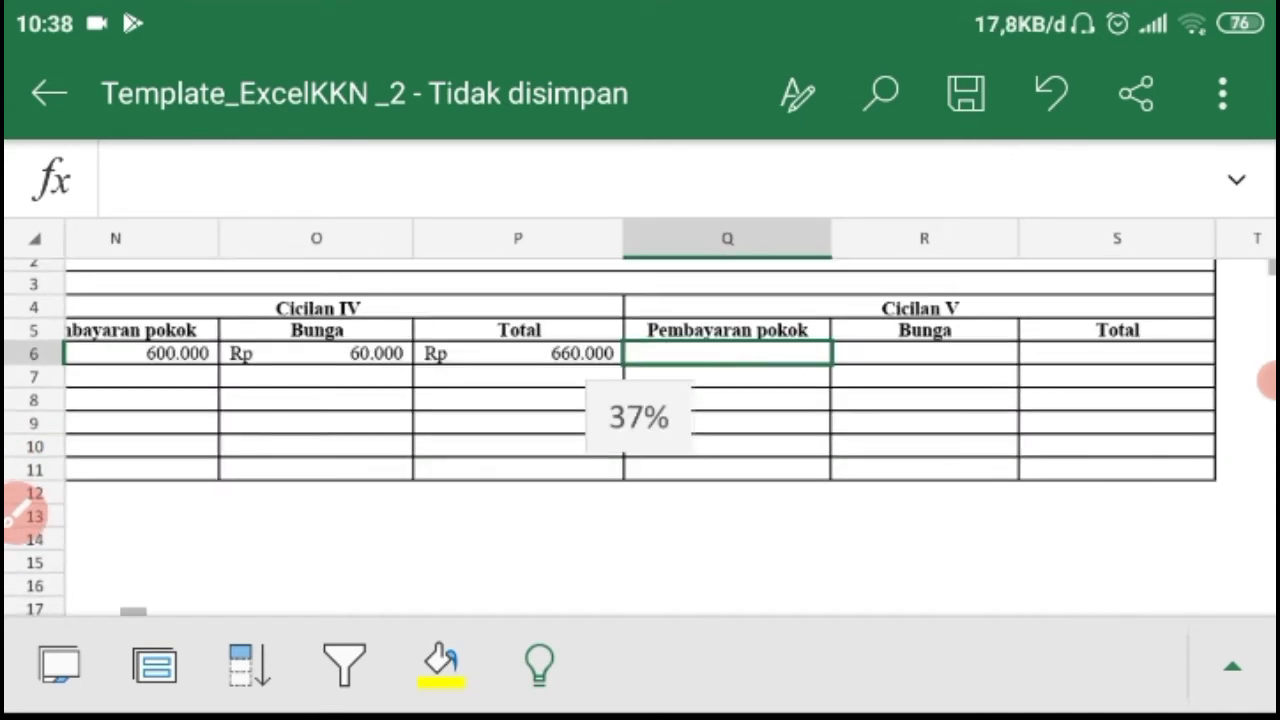
pyautogui.click(727, 377)
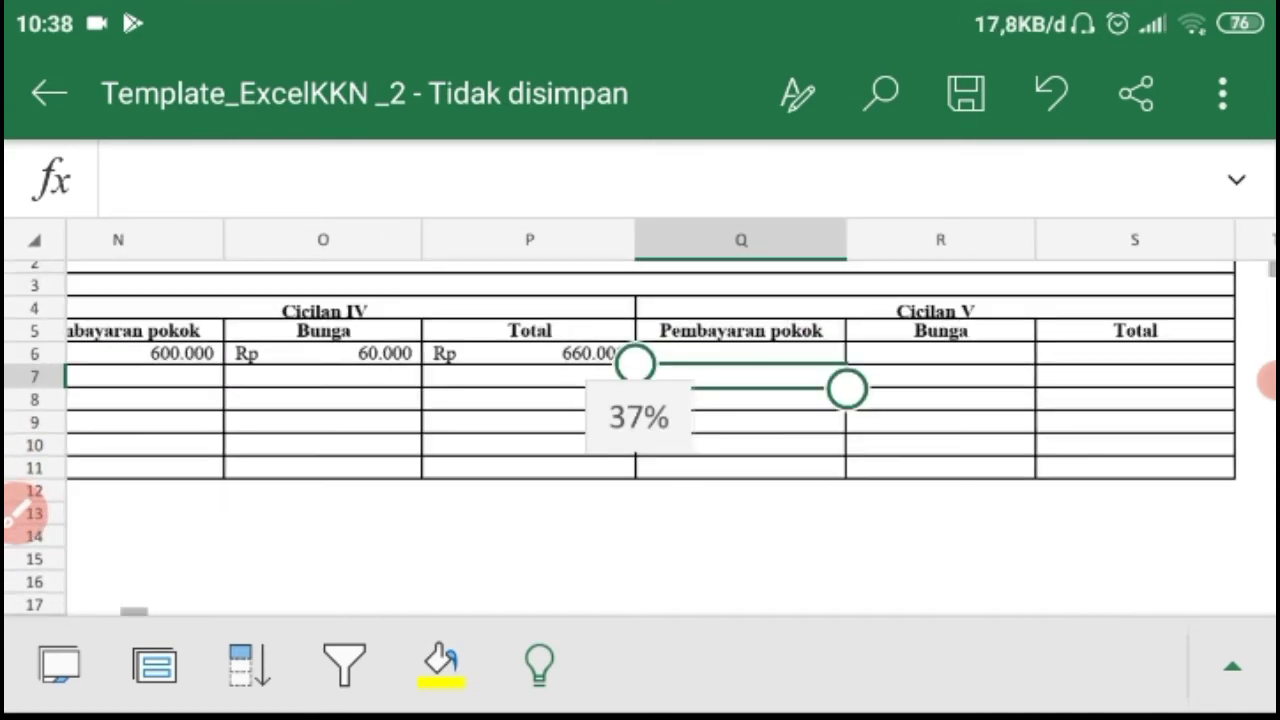
pyautogui.scroll(1, 670, 438)
pyautogui.scroll(1, 640, 420)
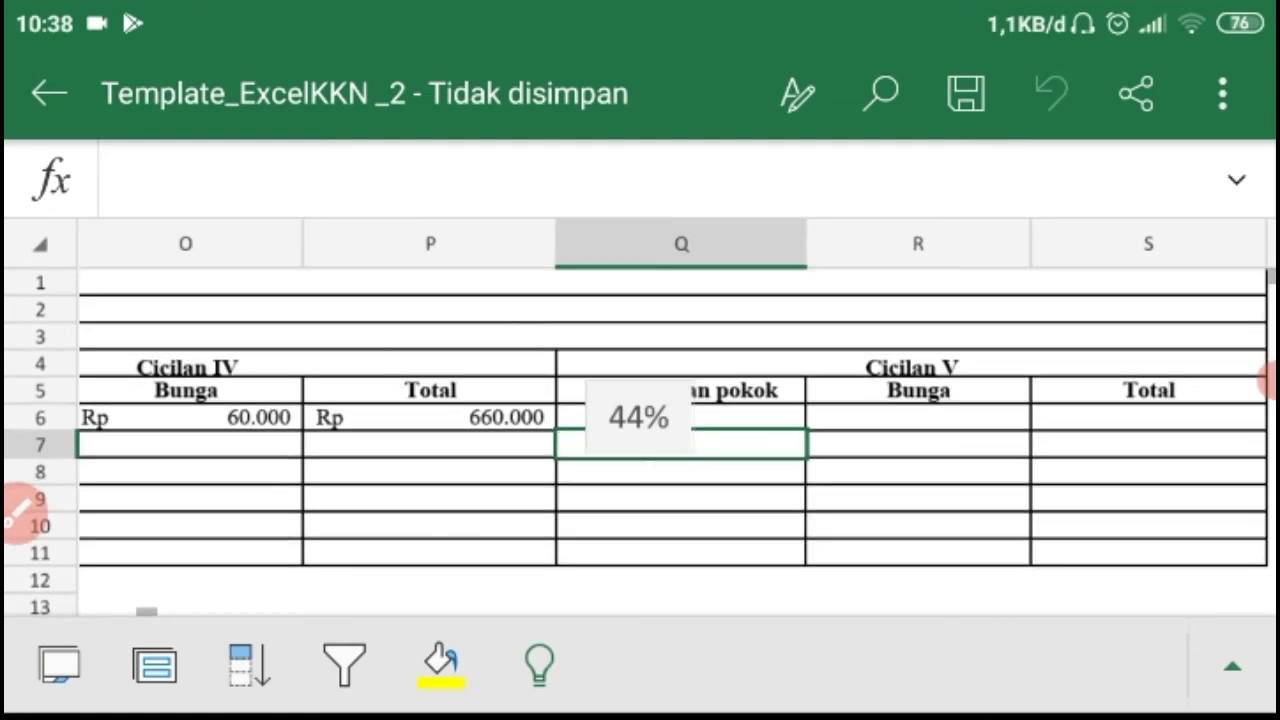
pyautogui.scroll(1, 640, 420)
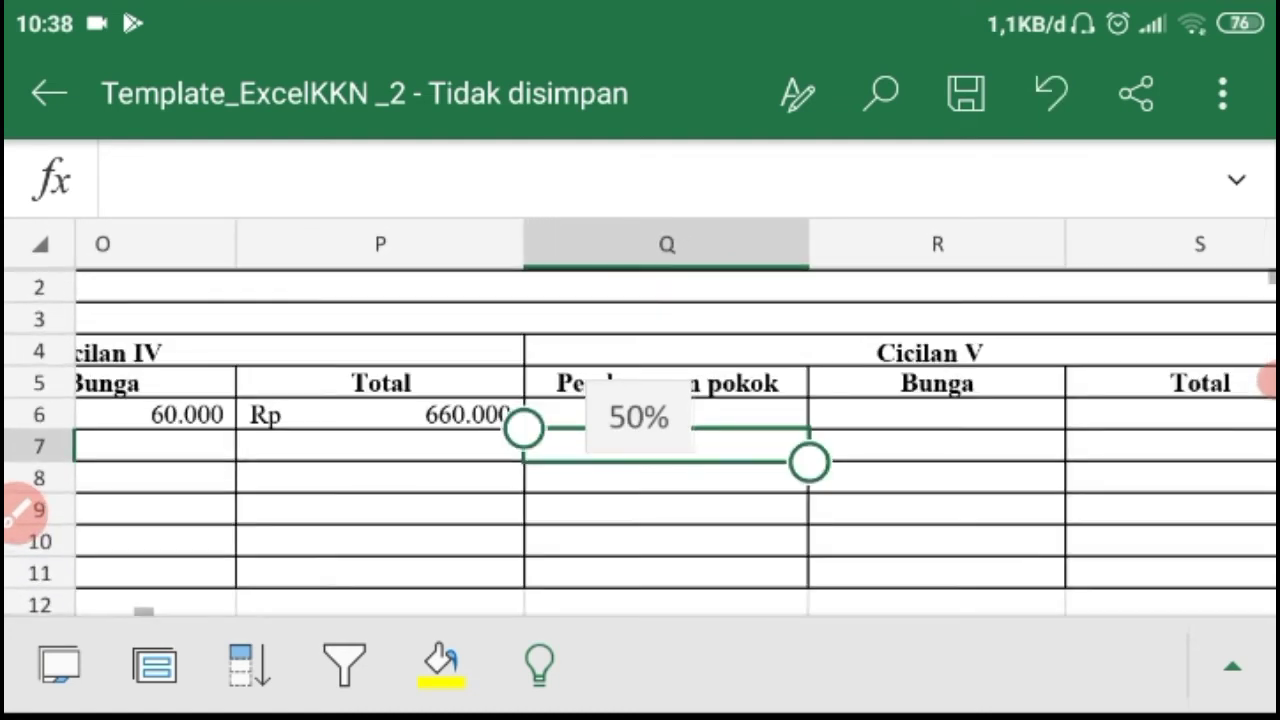
pyautogui.click(937, 509)
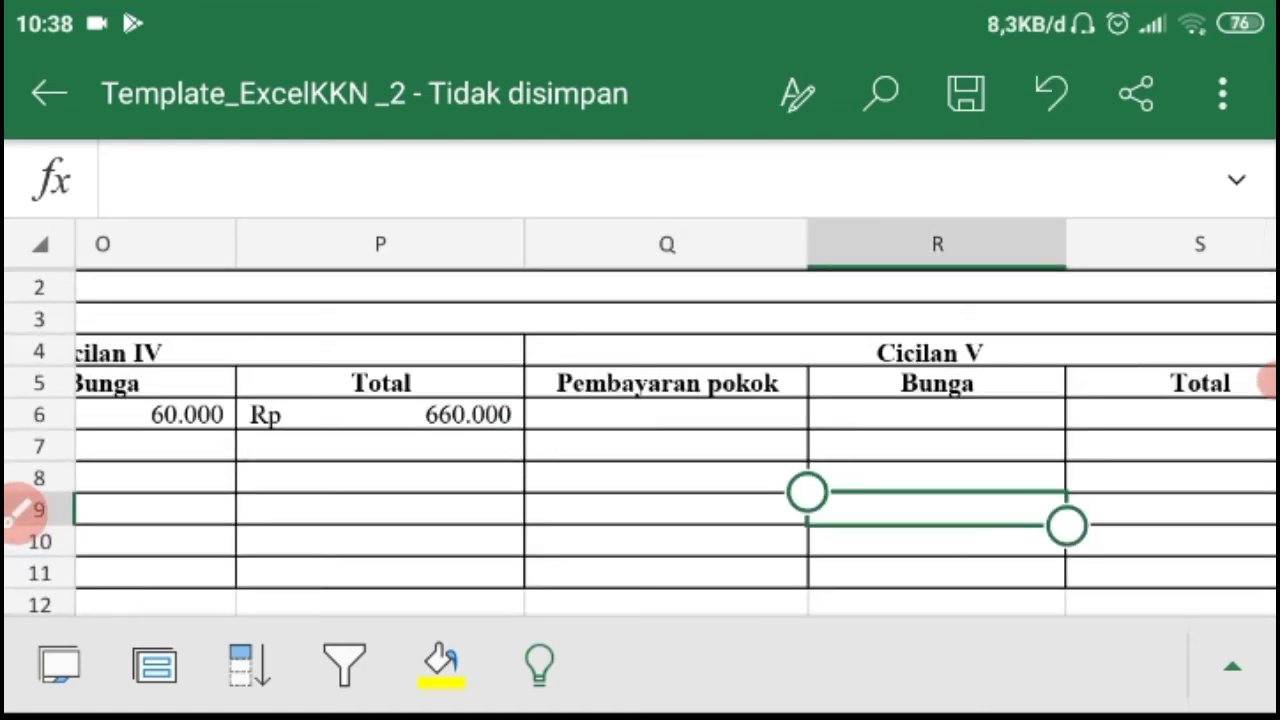
pyautogui.click(667, 383)
pyautogui.click(667, 446)
pyautogui.click(667, 415)
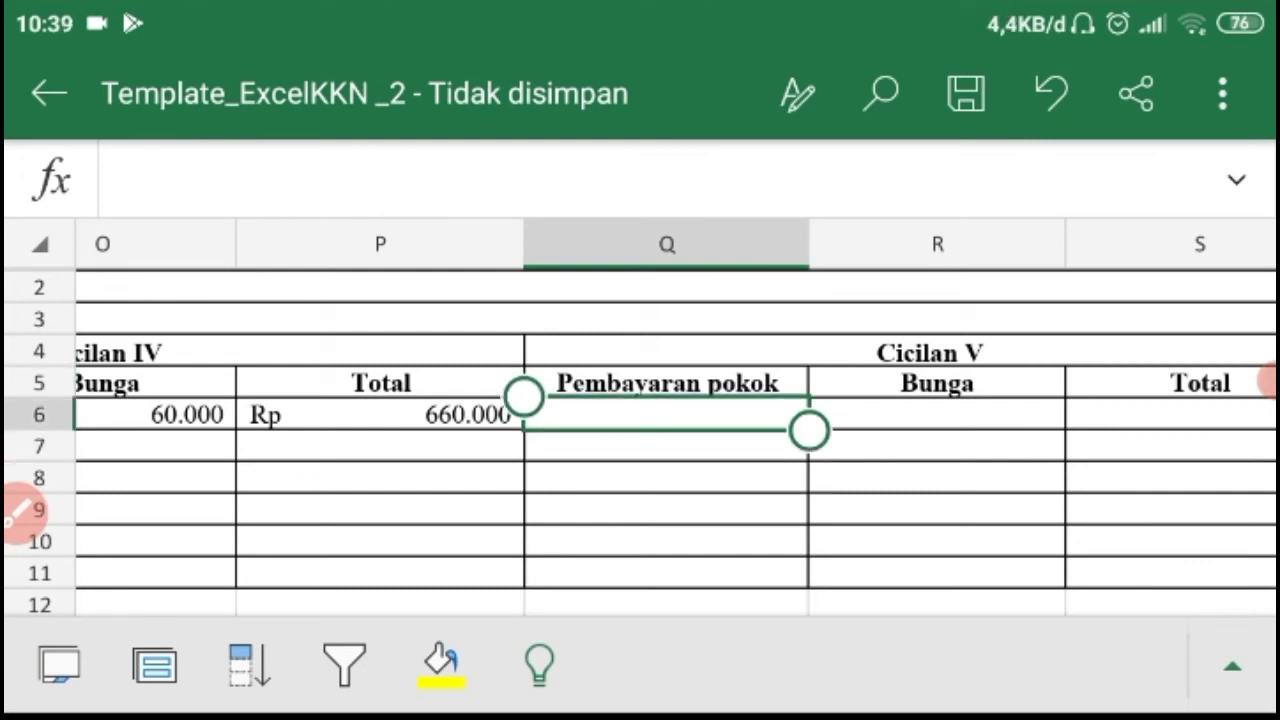
pyautogui.click(120, 180)
pyautogui.write('=30000000/5')
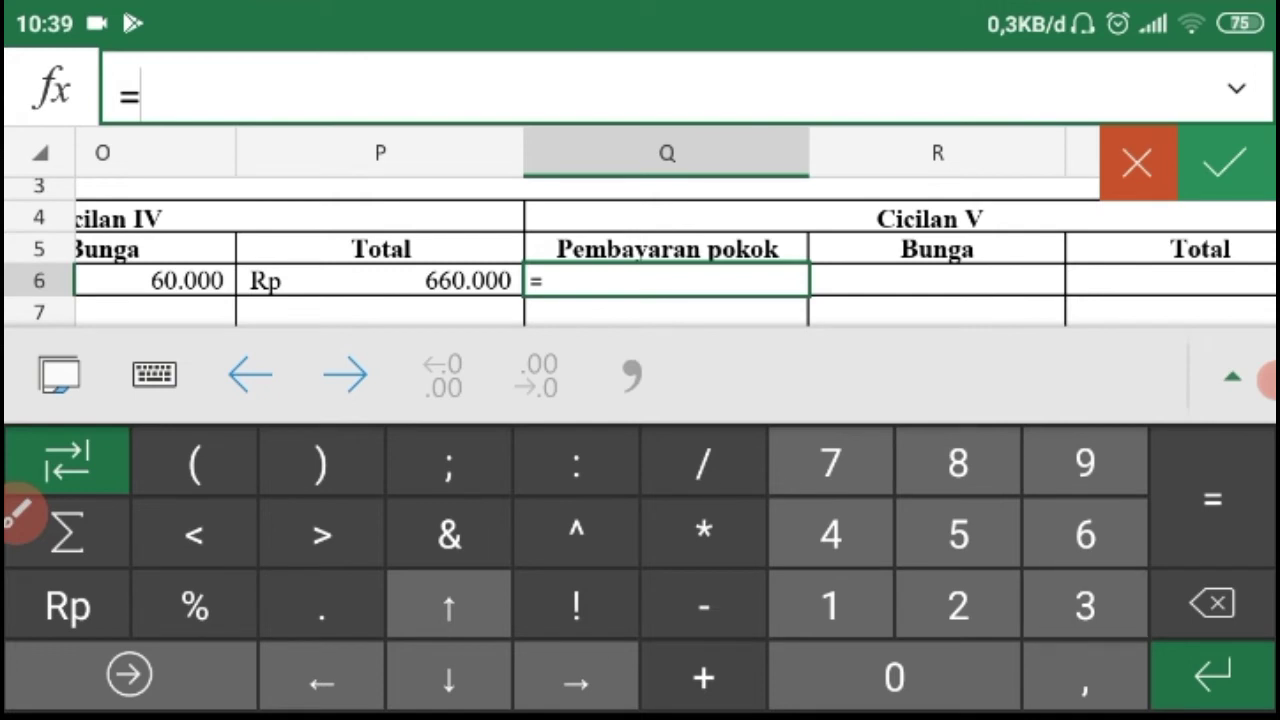
pyautogui.write('3000000')
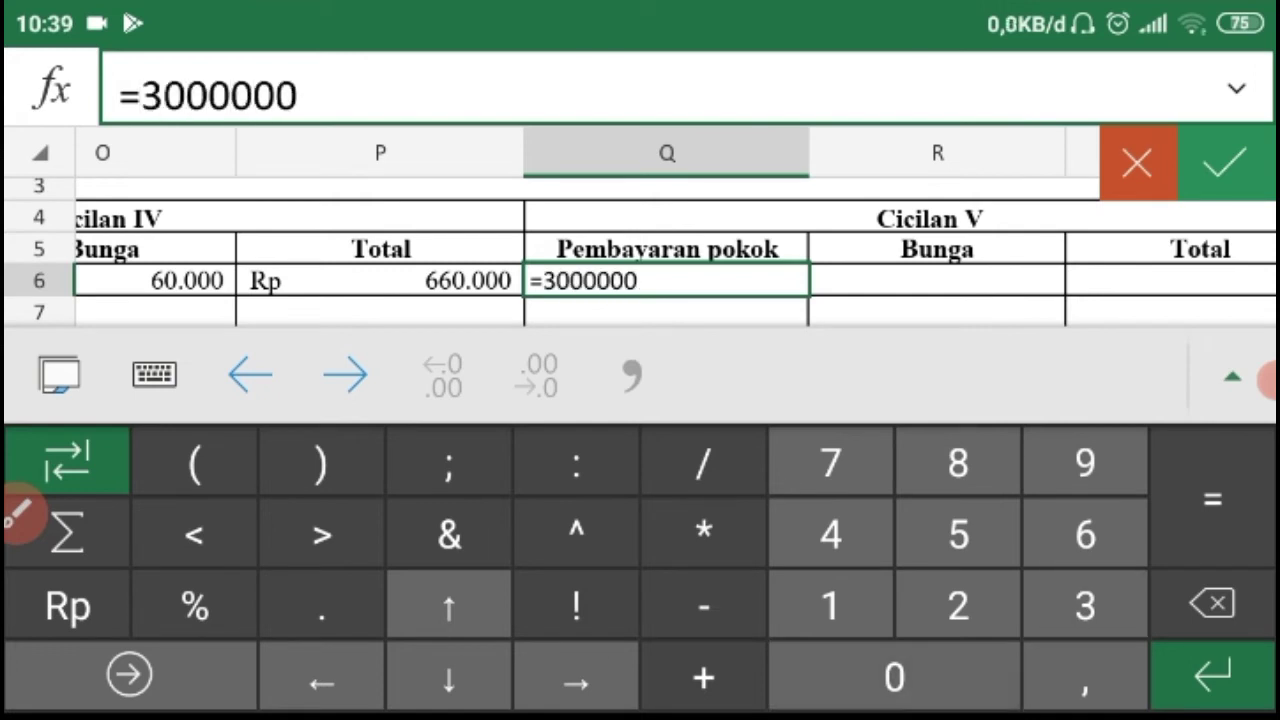
pyautogui.write('0/5')
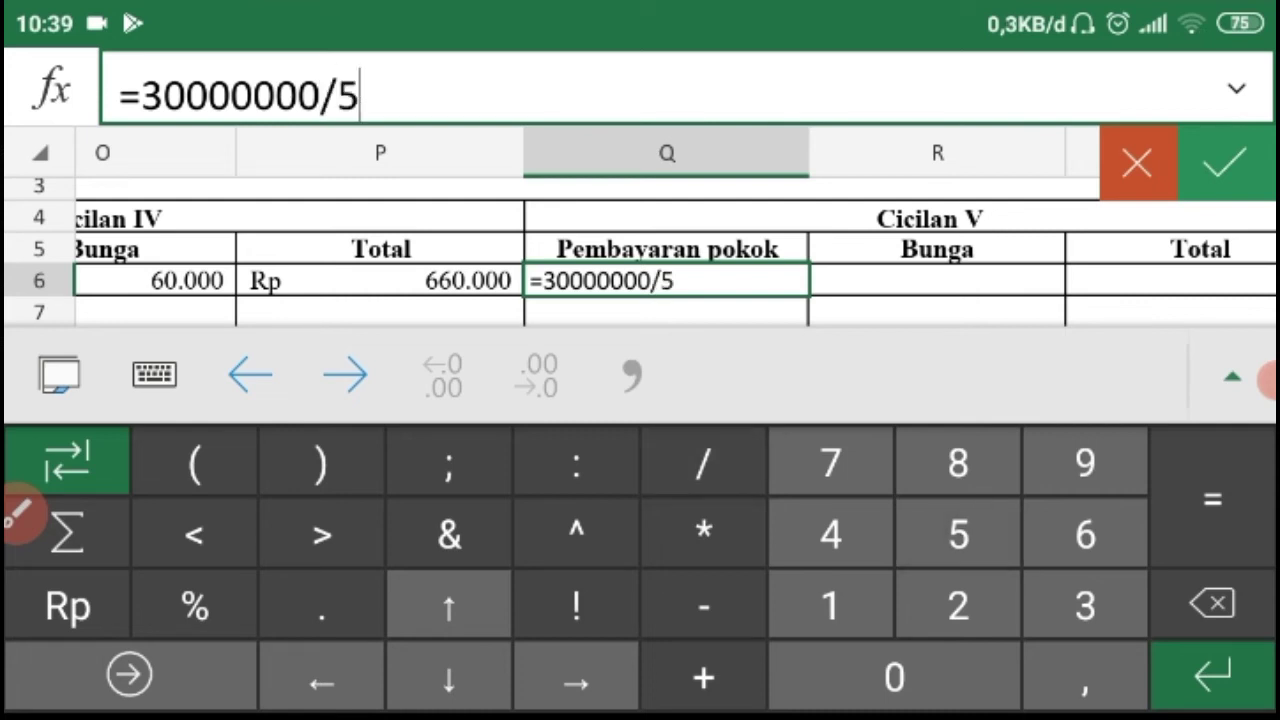
pyautogui.press('BackSpace')
pyautogui.press('BackSpace')
pyautogui.press('BackSpace')
pyautogui.press('BackSpace')
pyautogui.press('BackSpace')
pyautogui.press('BackSpace')
pyautogui.press('BackSpace')
pyautogui.press('BackSpace')
pyautogui.press('BackSpace')
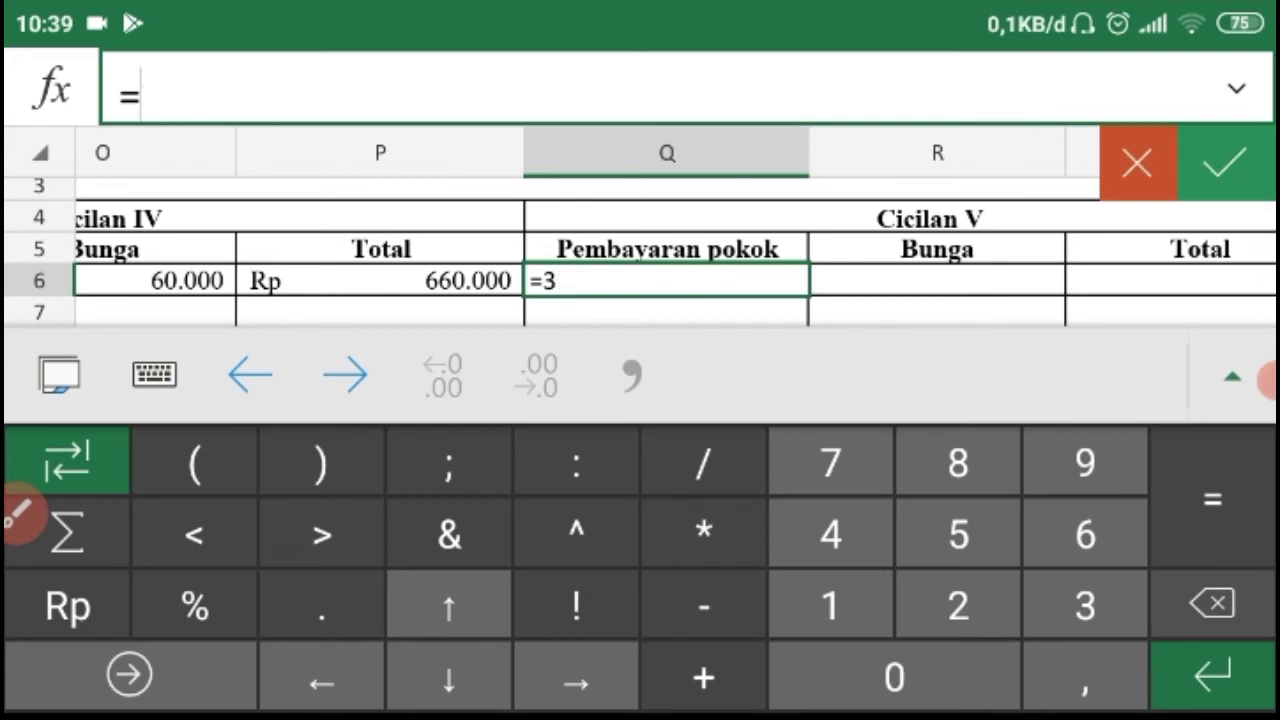
pyautogui.press('BackSpace')
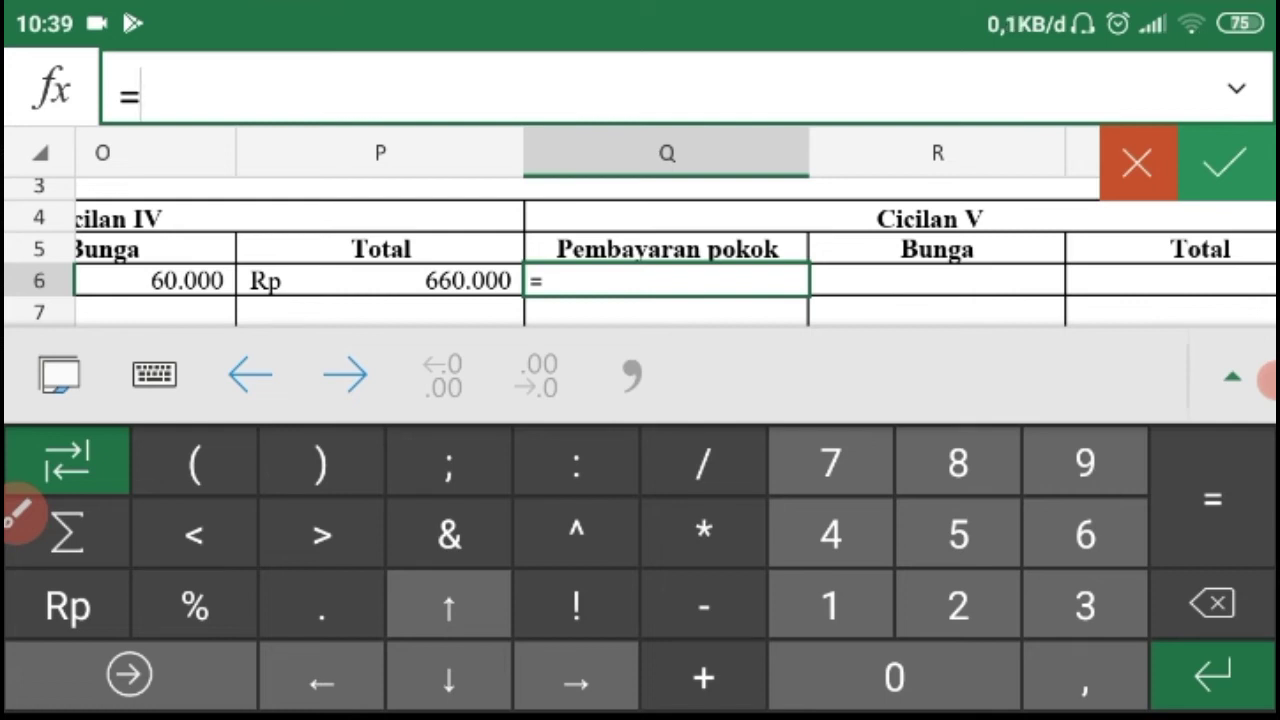
# Step: Enter the formula =D6/5 in Q6 as the first borrower's Pembayaran pokok for Cicilan V
pyautogui.press('BackSpace')
pyautogui.write('=')
pyautogui.hscroll(-1, 668, 250)
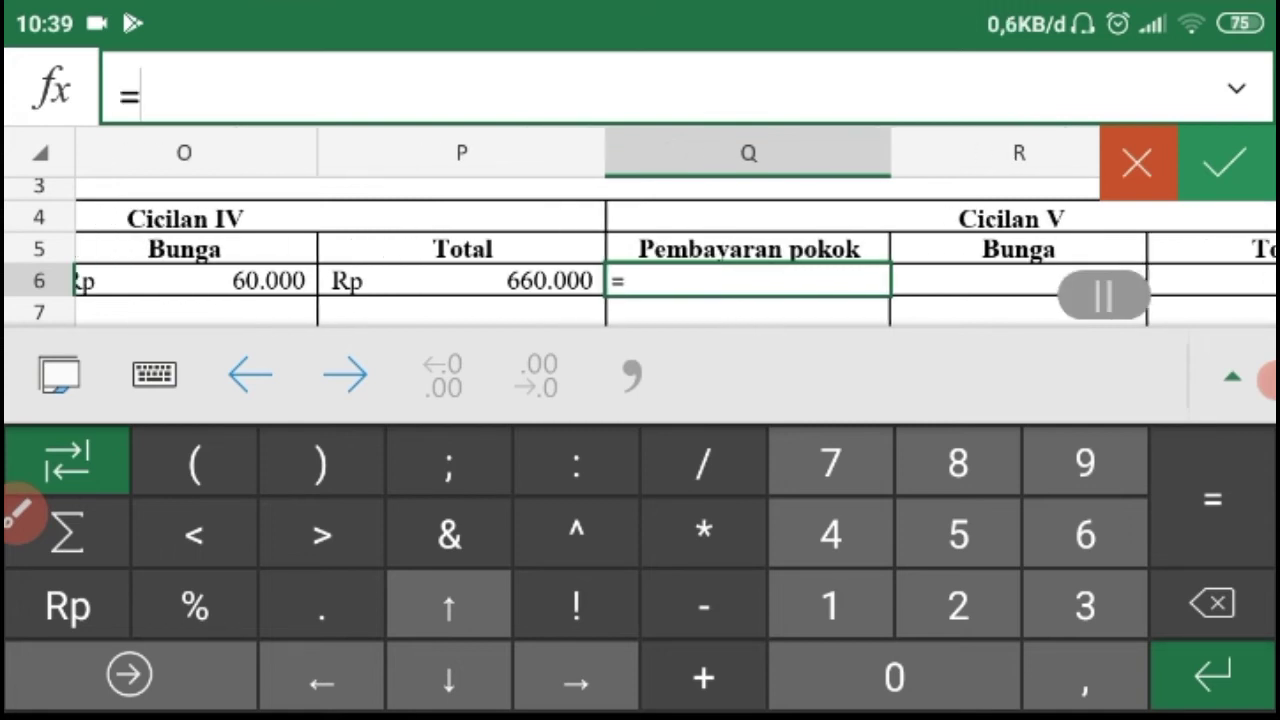
pyautogui.hscroll(-10, 668, 250)
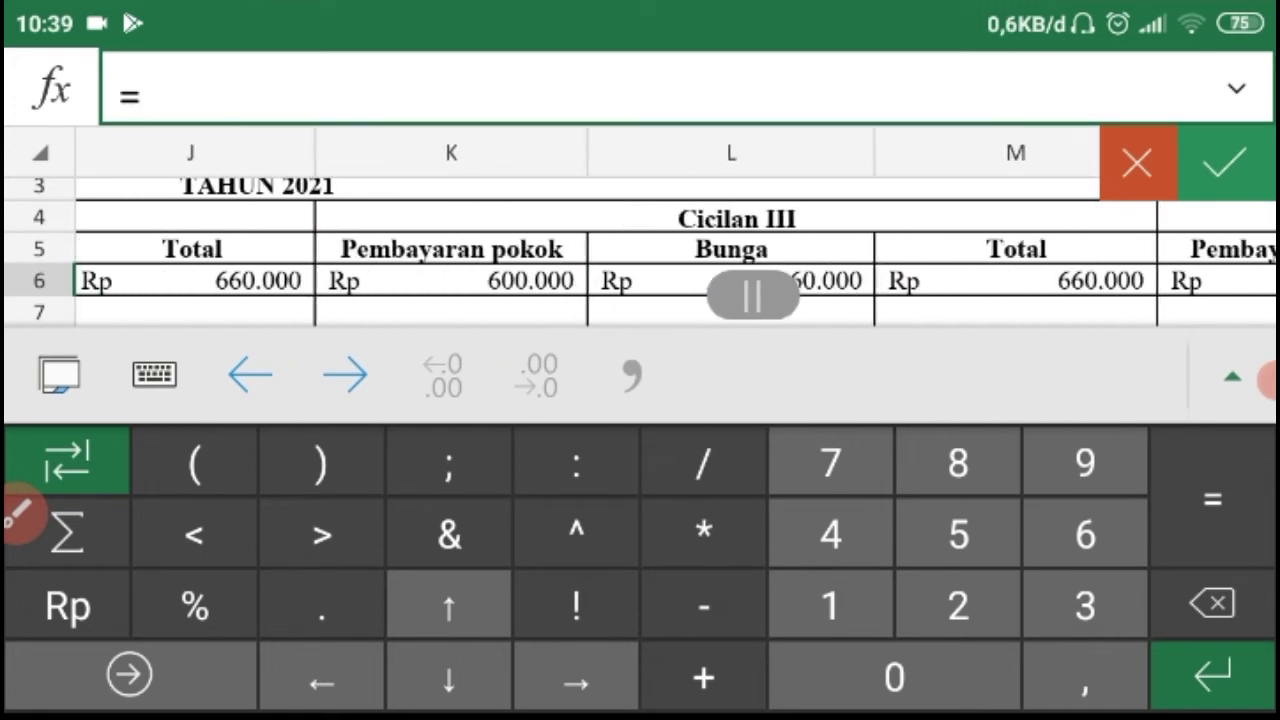
pyautogui.hscroll(-10, 668, 250)
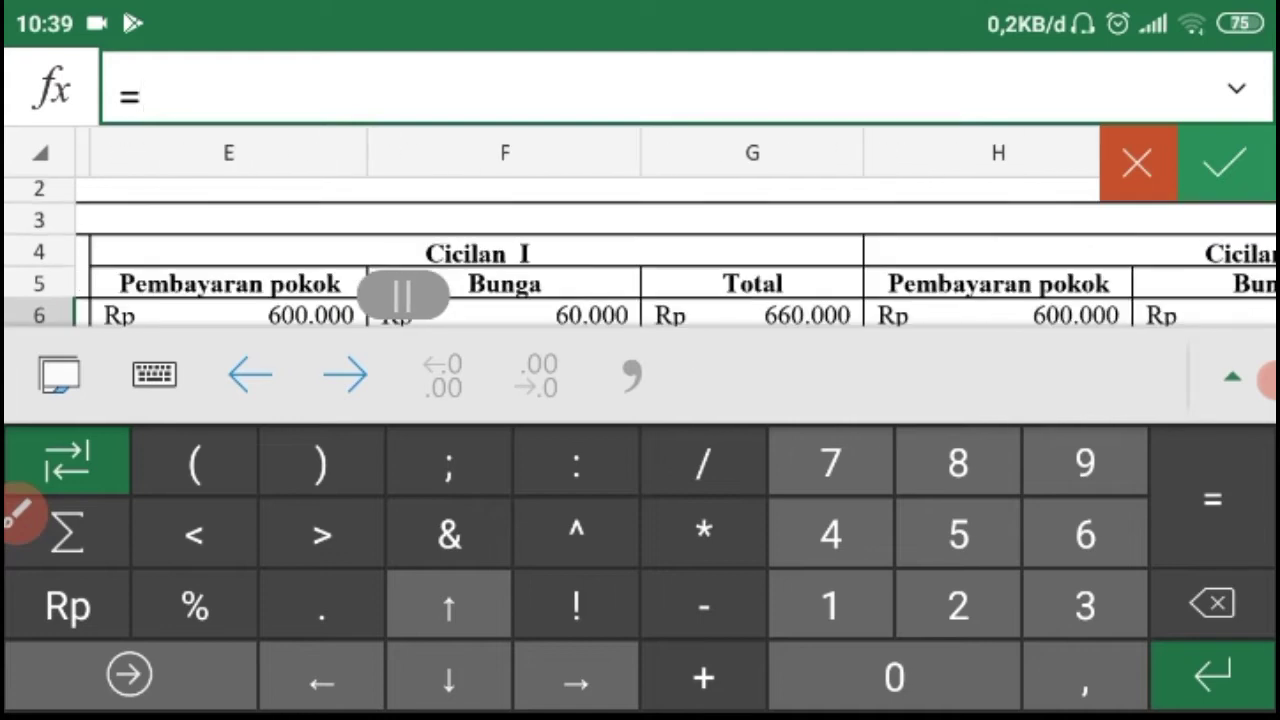
pyautogui.hscroll(-5, 668, 250)
pyautogui.scroll(-2, 668, 250)
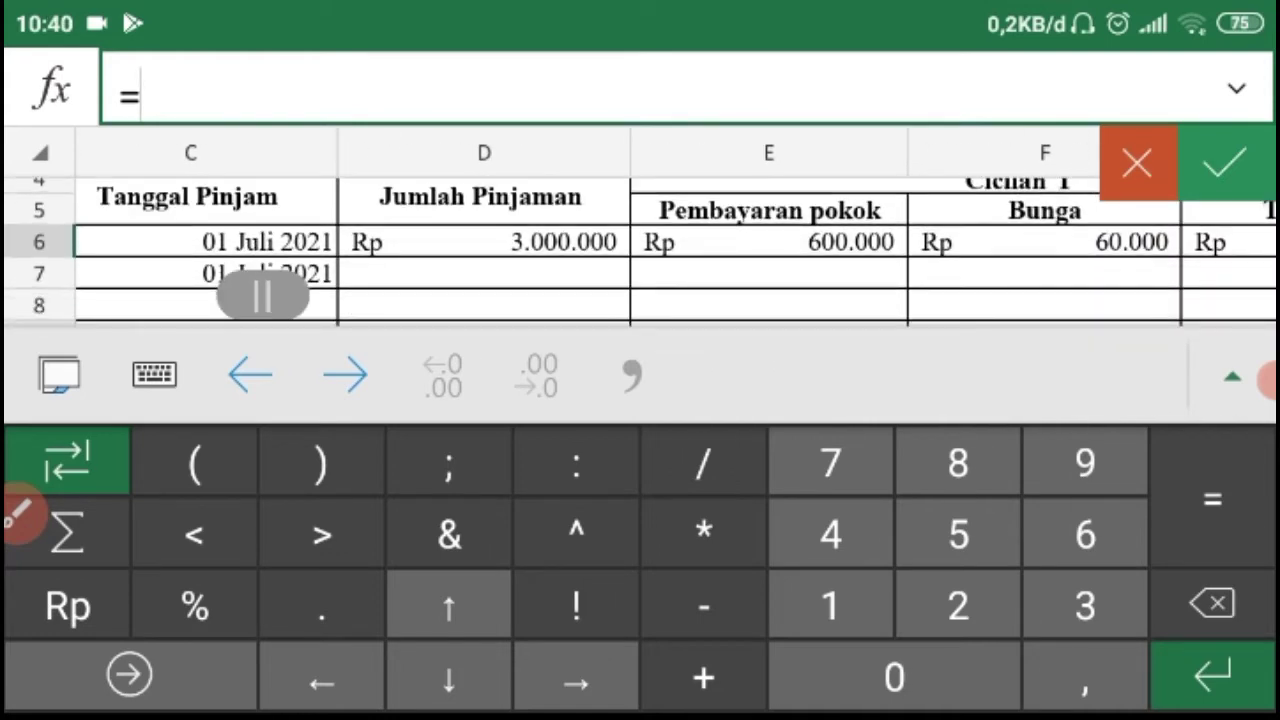
pyautogui.click(484, 242)
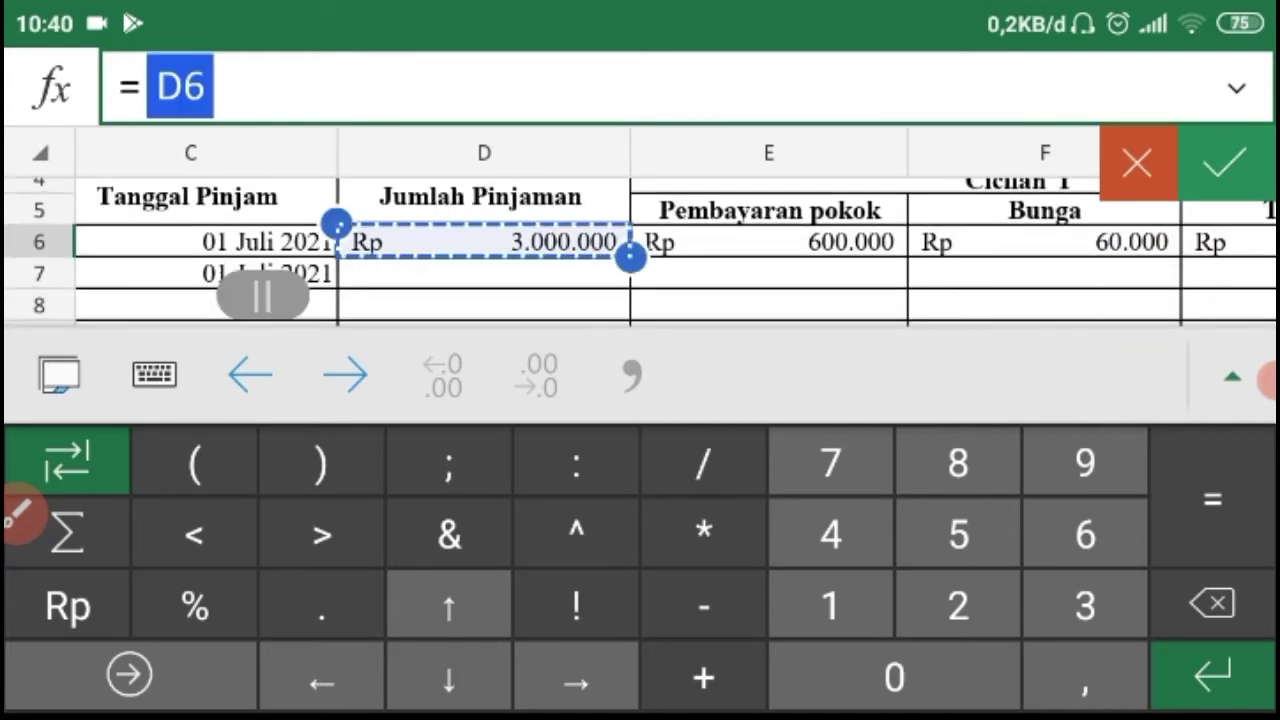
pyautogui.hscroll(5, 668, 250)
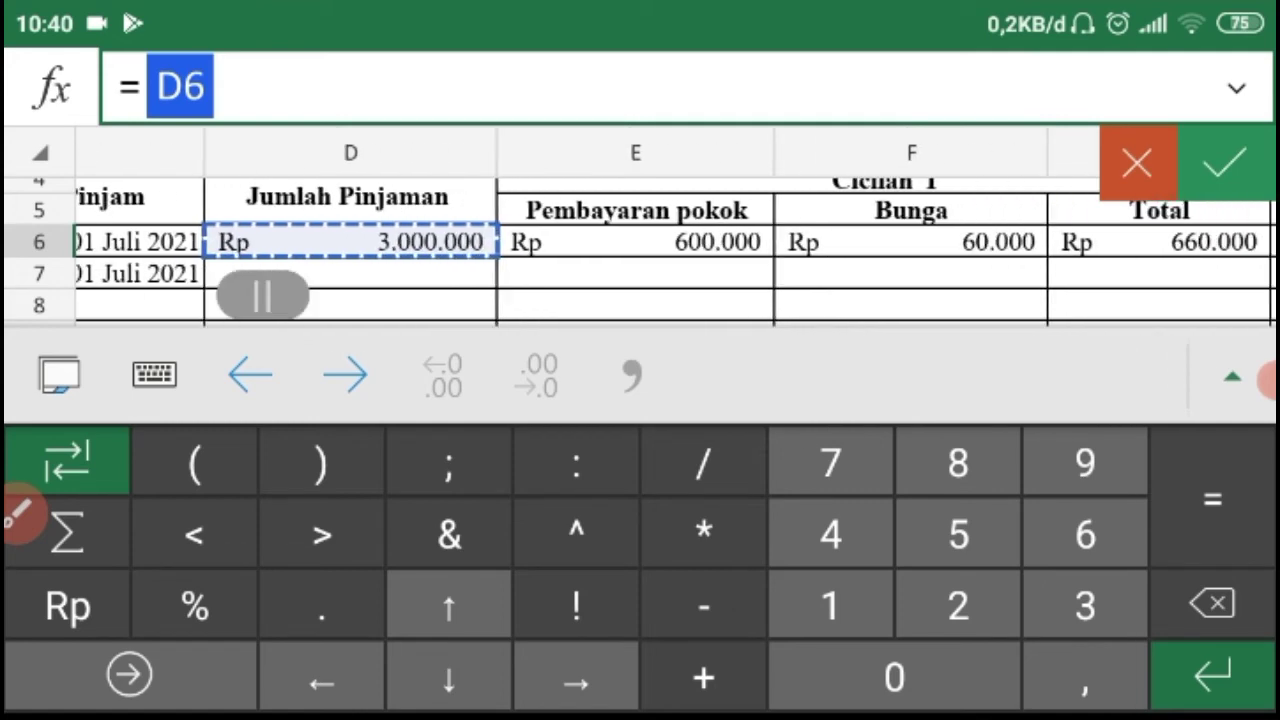
pyautogui.hscroll(6, 668, 250)
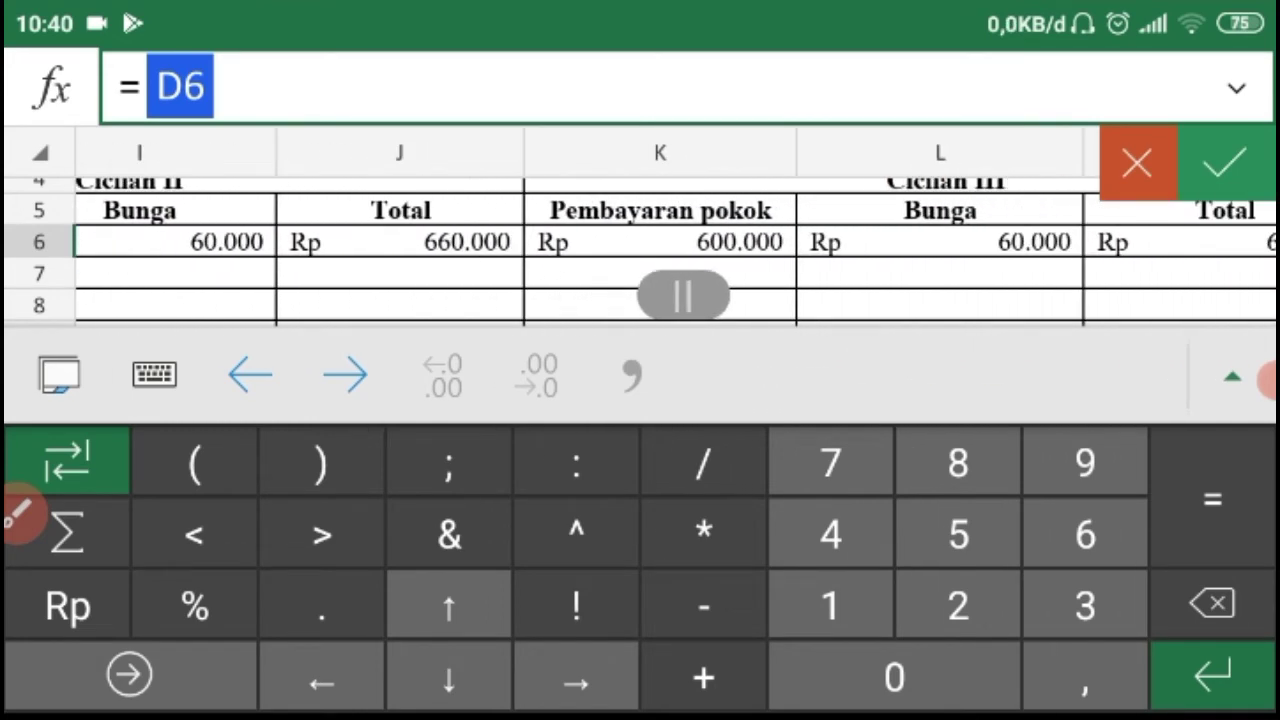
pyautogui.click(704, 462)
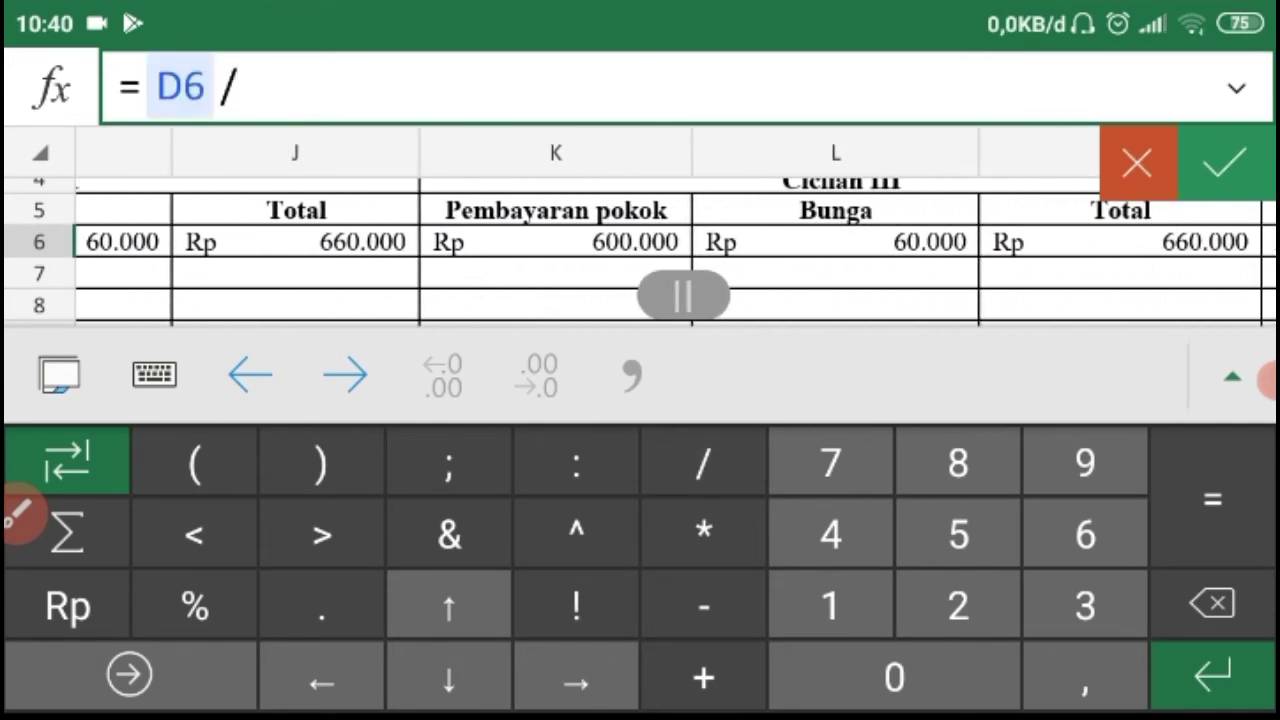
pyautogui.click(958, 534)
pyautogui.click(1226, 162)
pyautogui.hscroll(5, 640, 420)
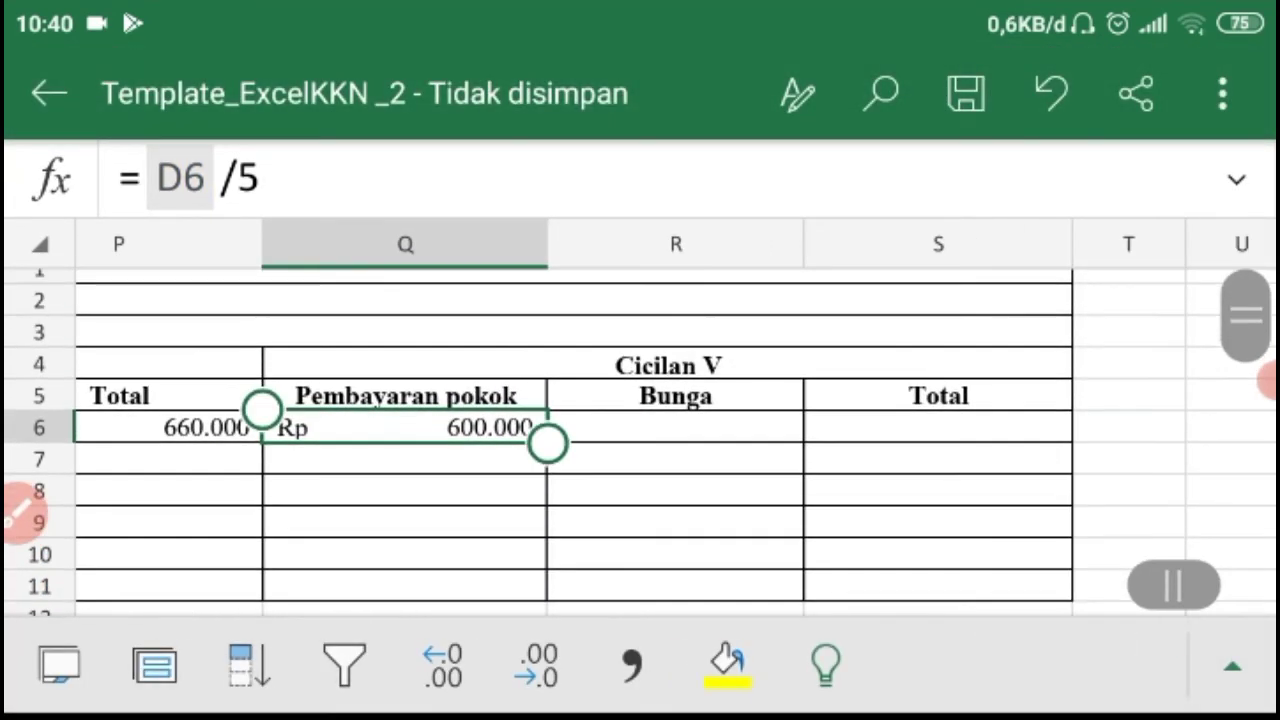
# Step: Start a formula in R6 that references Q6 for the first borrower's Bunga in Cicilan V
pyautogui.click(676, 428)
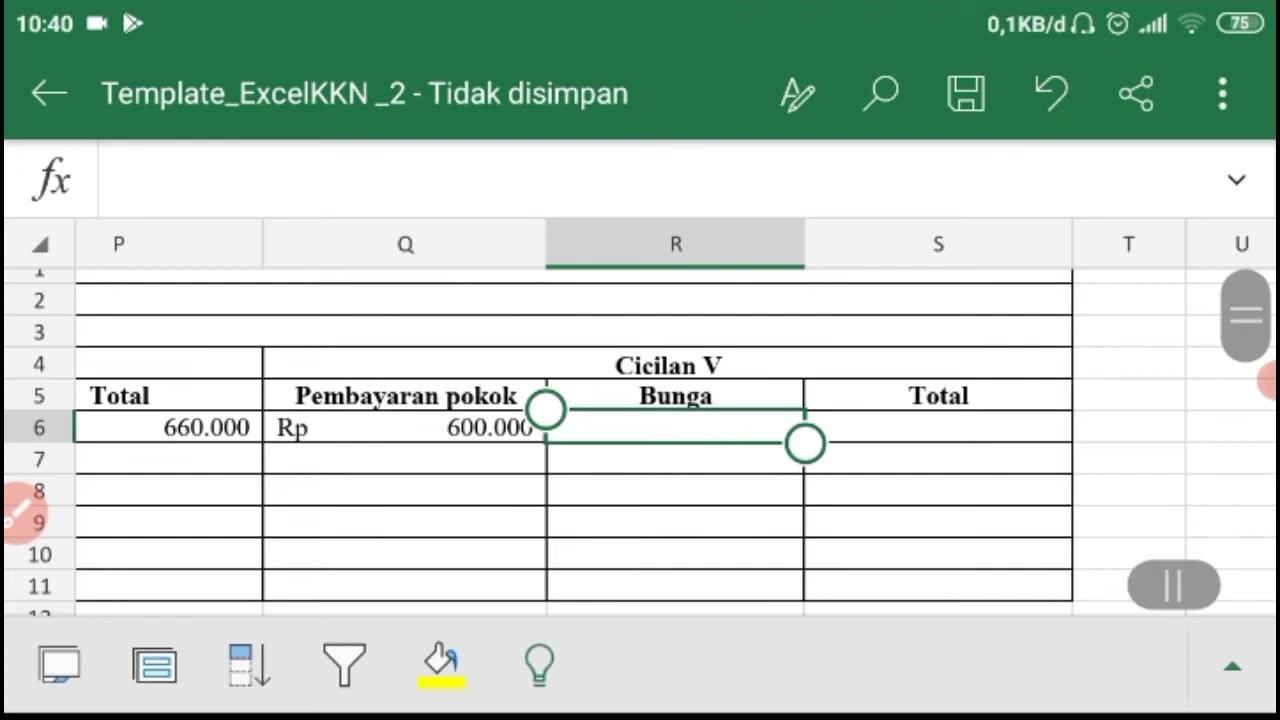
pyautogui.click(640, 180)
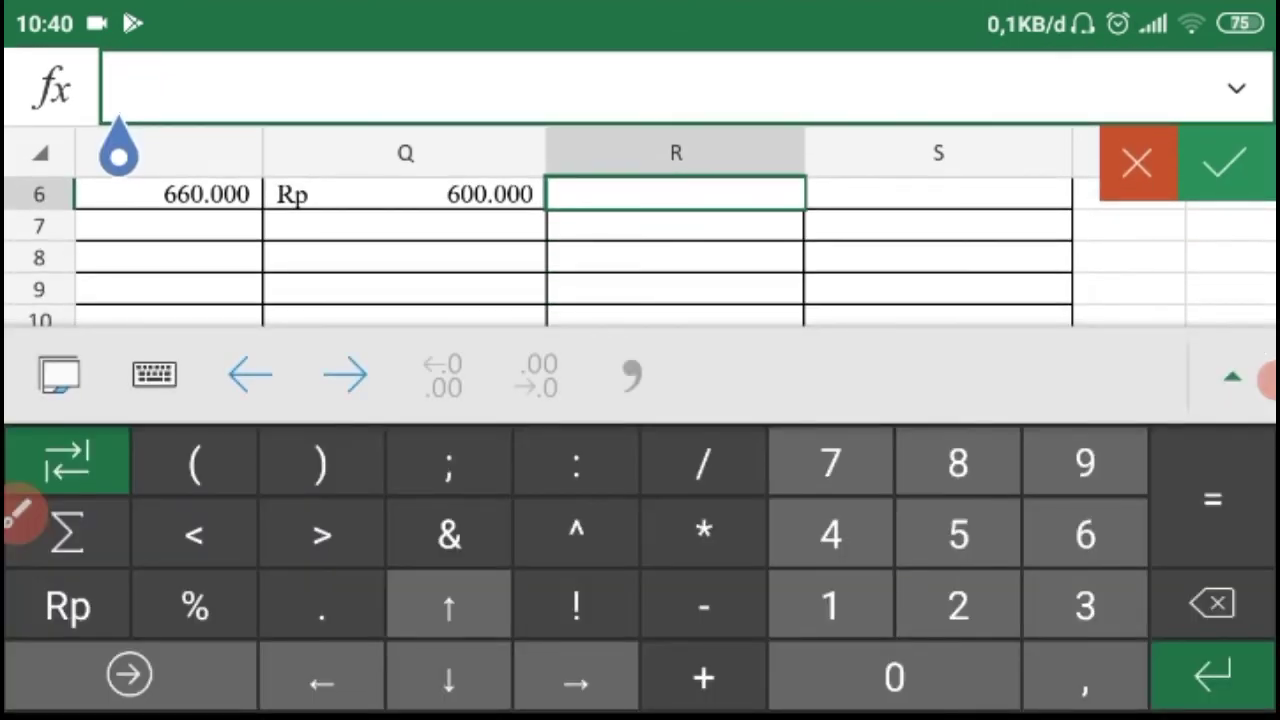
pyautogui.write('=')
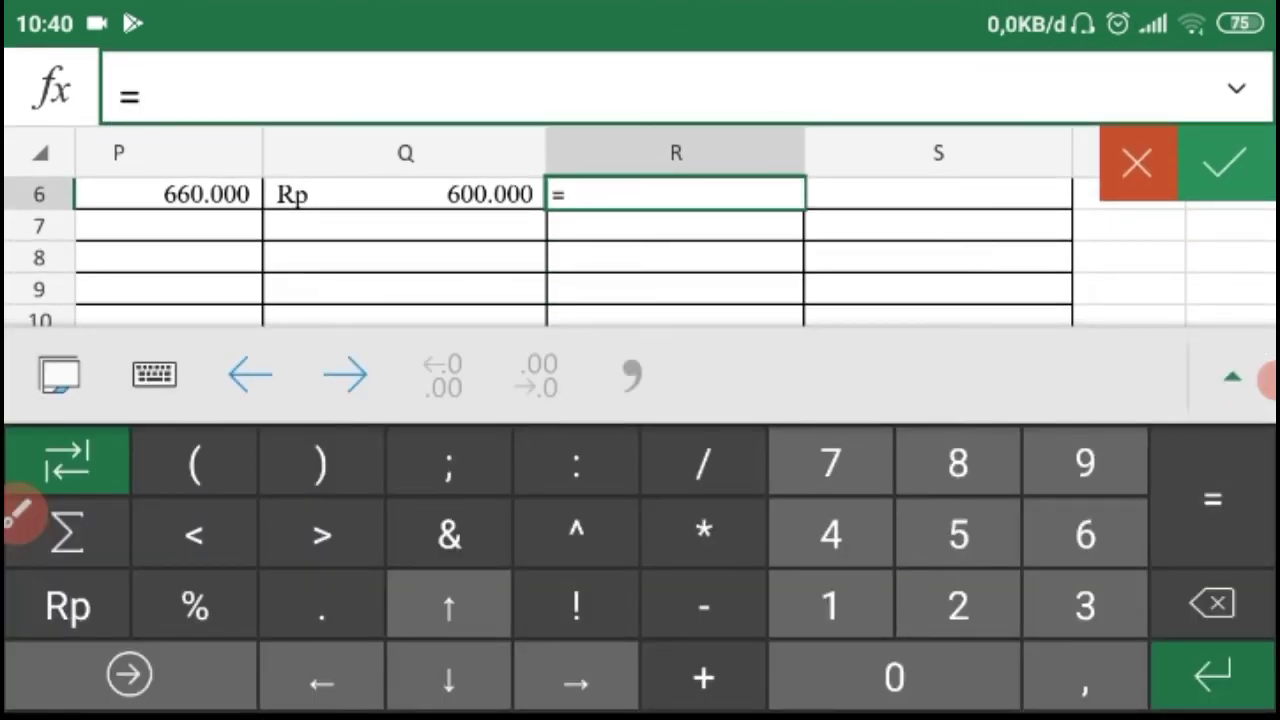
pyautogui.scroll(3, 640, 250)
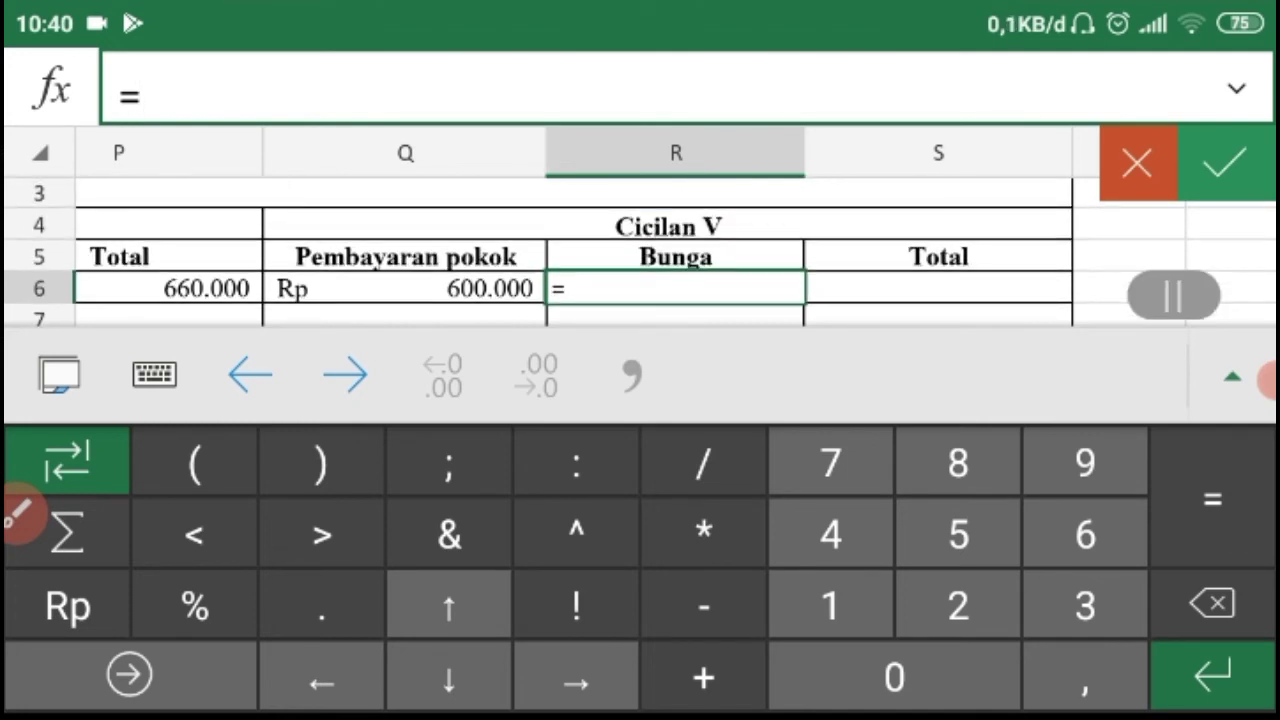
pyautogui.click(405, 289)
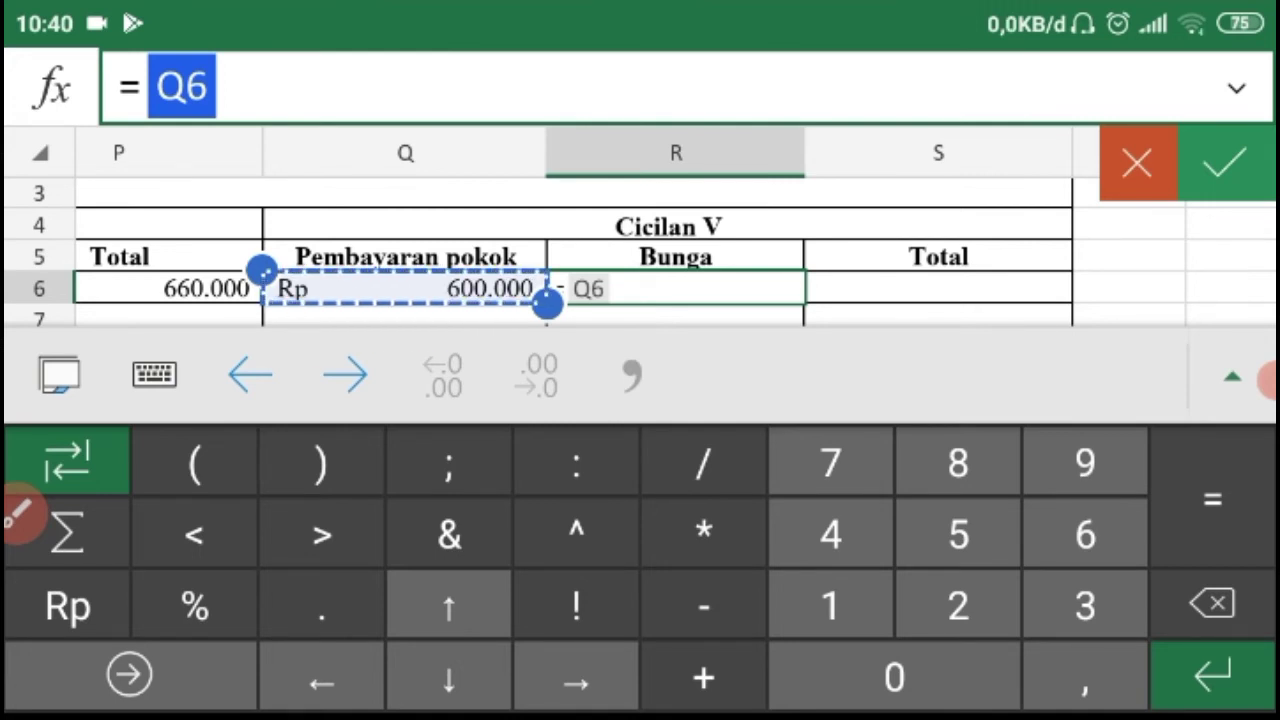
pyautogui.write('*')
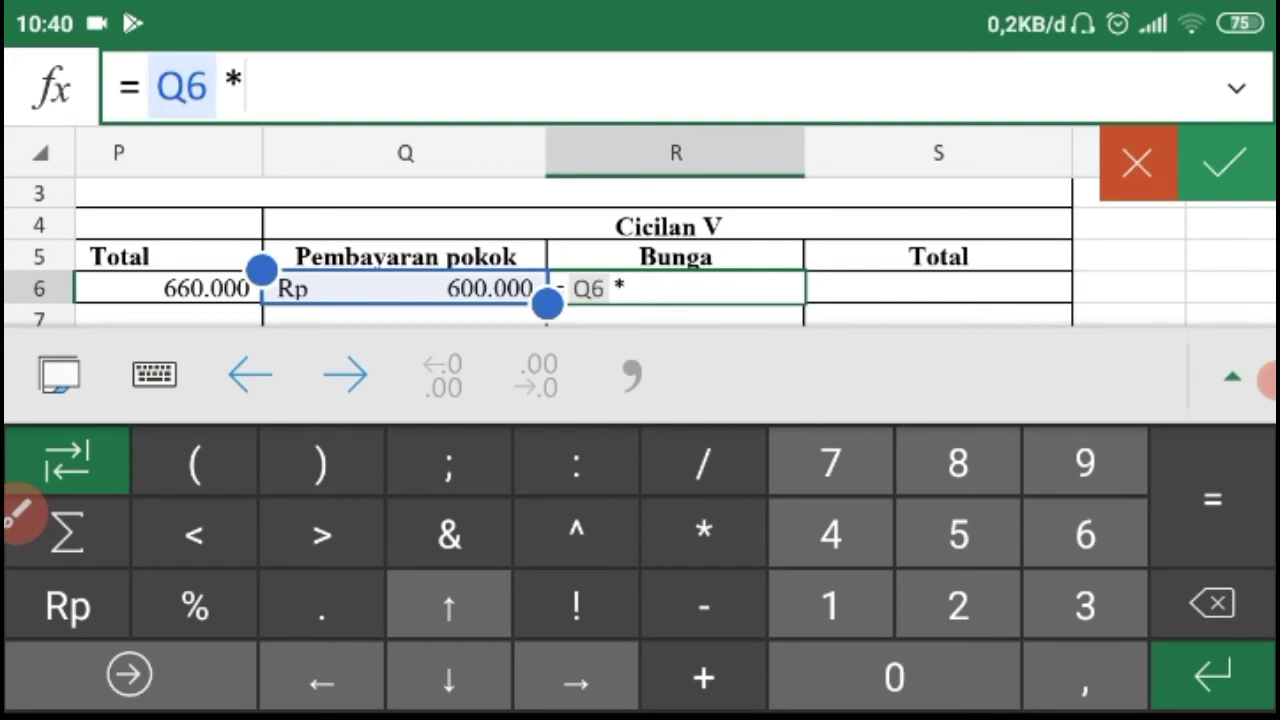
pyautogui.press('BackSpace')
pyautogui.click(22, 514)
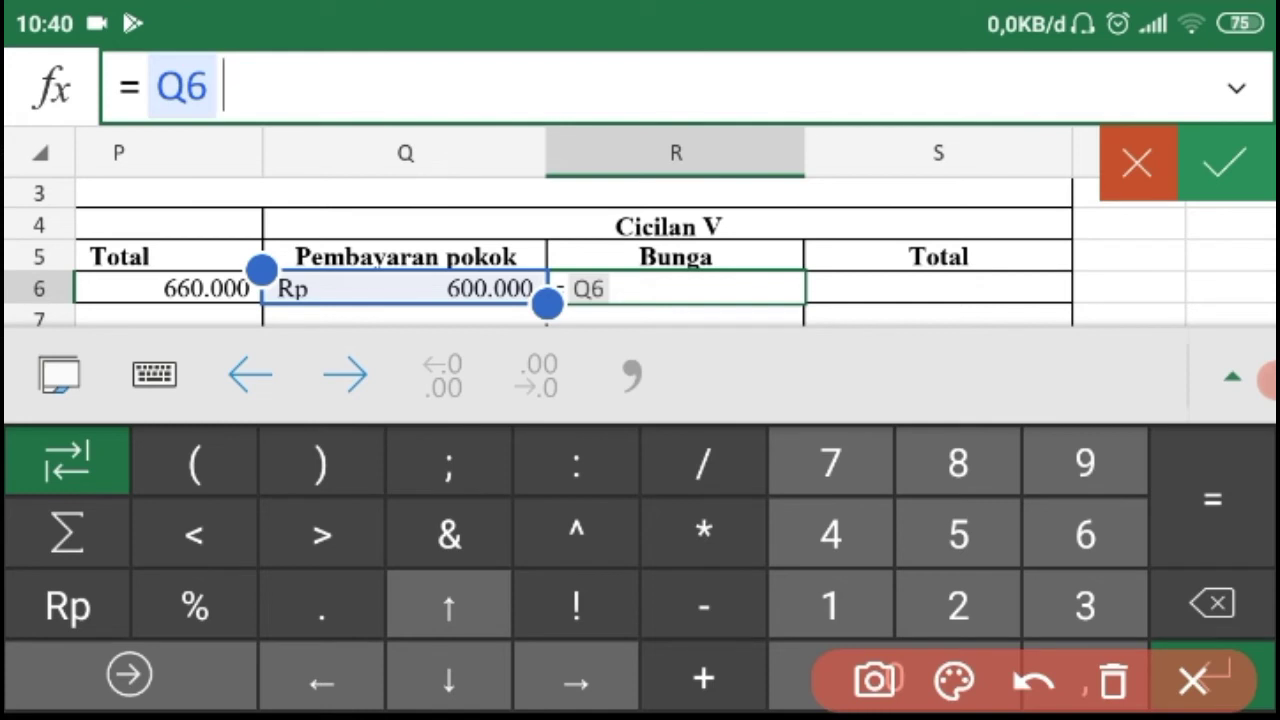
pyautogui.moveTo(704, 478)
pyautogui.mouseDown()
pyautogui.moveTo(657, 534)
pyautogui.moveTo(706, 557)
pyautogui.moveTo(766, 542)
pyautogui.moveTo(743, 491)
pyautogui.moveTo(697, 486)
pyautogui.moveTo(743, 549)
pyautogui.moveTo(779, 494)
pyautogui.mouseUp()
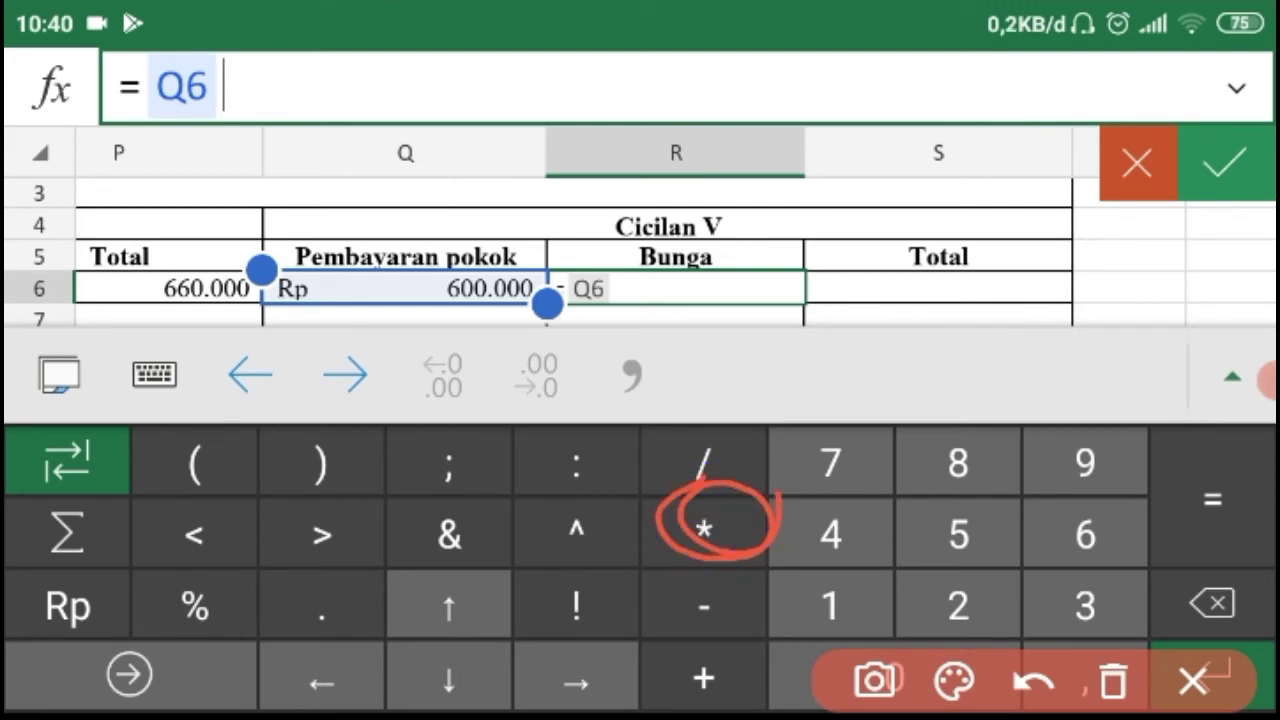
pyautogui.click(1033, 681)
pyautogui.moveTo(676, 500)
pyautogui.mouseDown()
pyautogui.moveTo(657, 551)
pyautogui.moveTo(757, 514)
pyautogui.moveTo(730, 496)
pyautogui.mouseUp()
pyautogui.click(1033, 681)
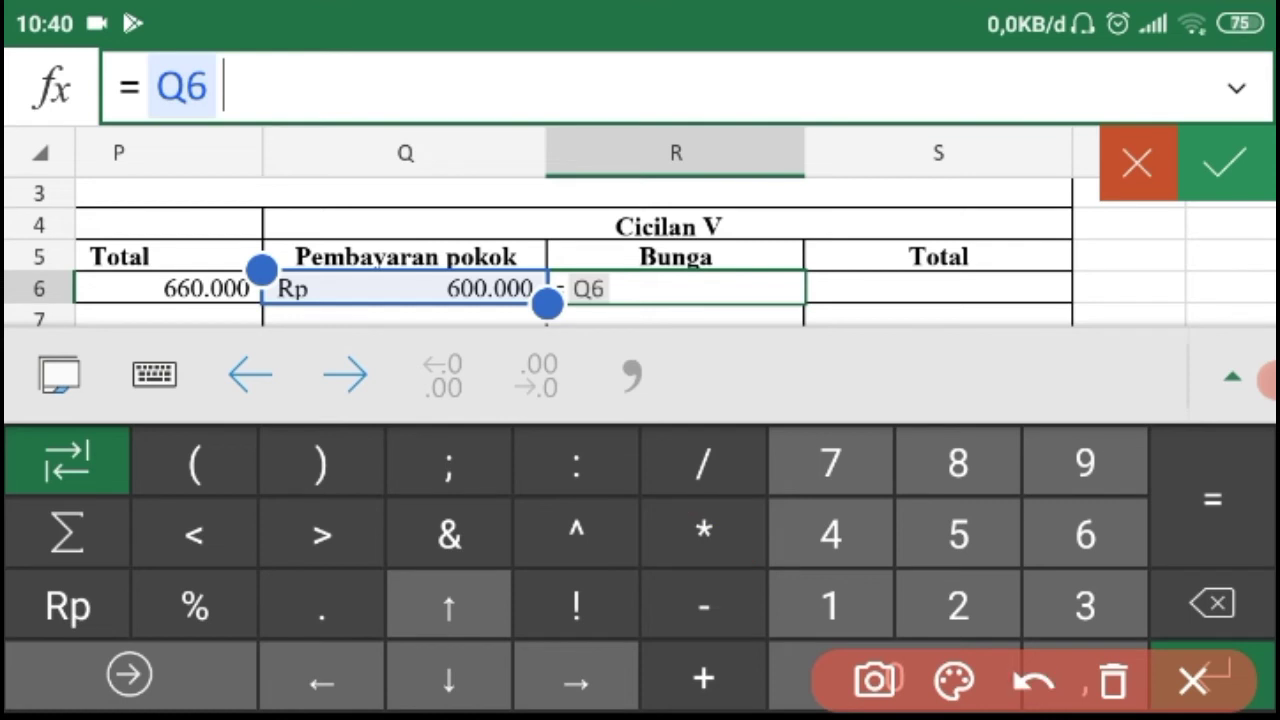
pyautogui.click(1193, 681)
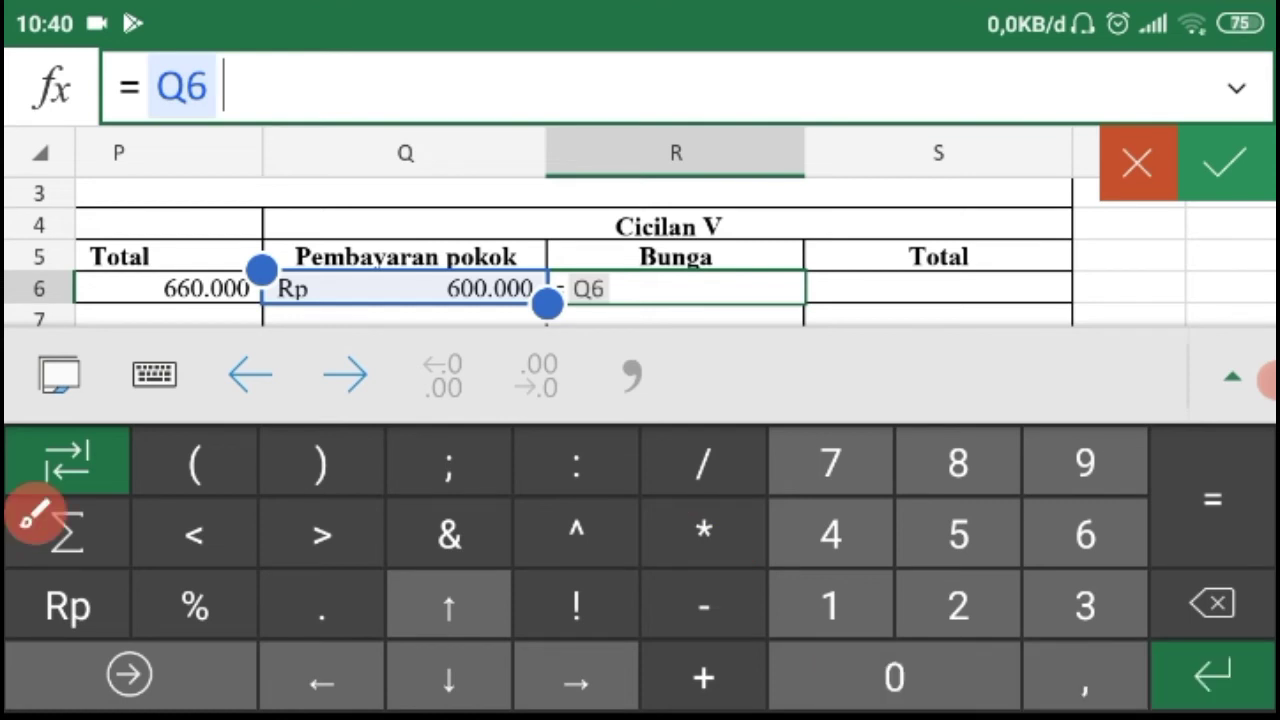
# Step: Complete the R6 formula as =Q6*10% for the first borrower's Bunga in Cicilan V
pyautogui.write('*')
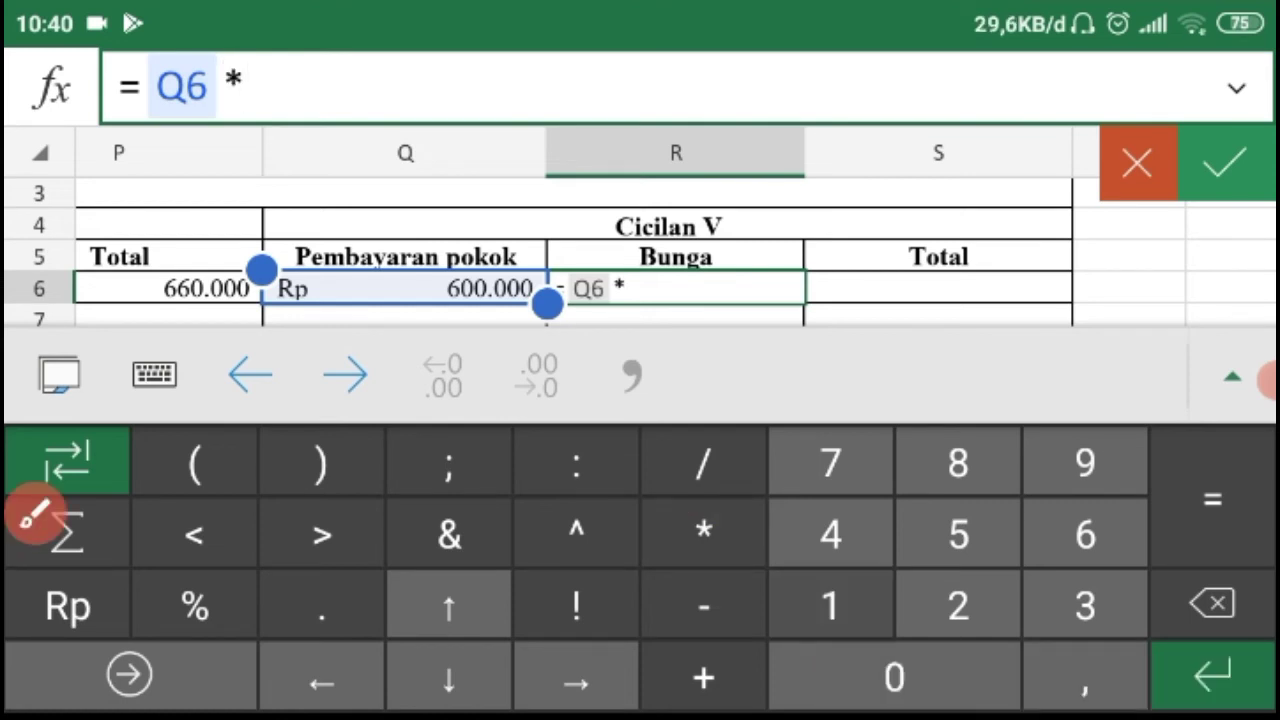
pyautogui.write('10%')
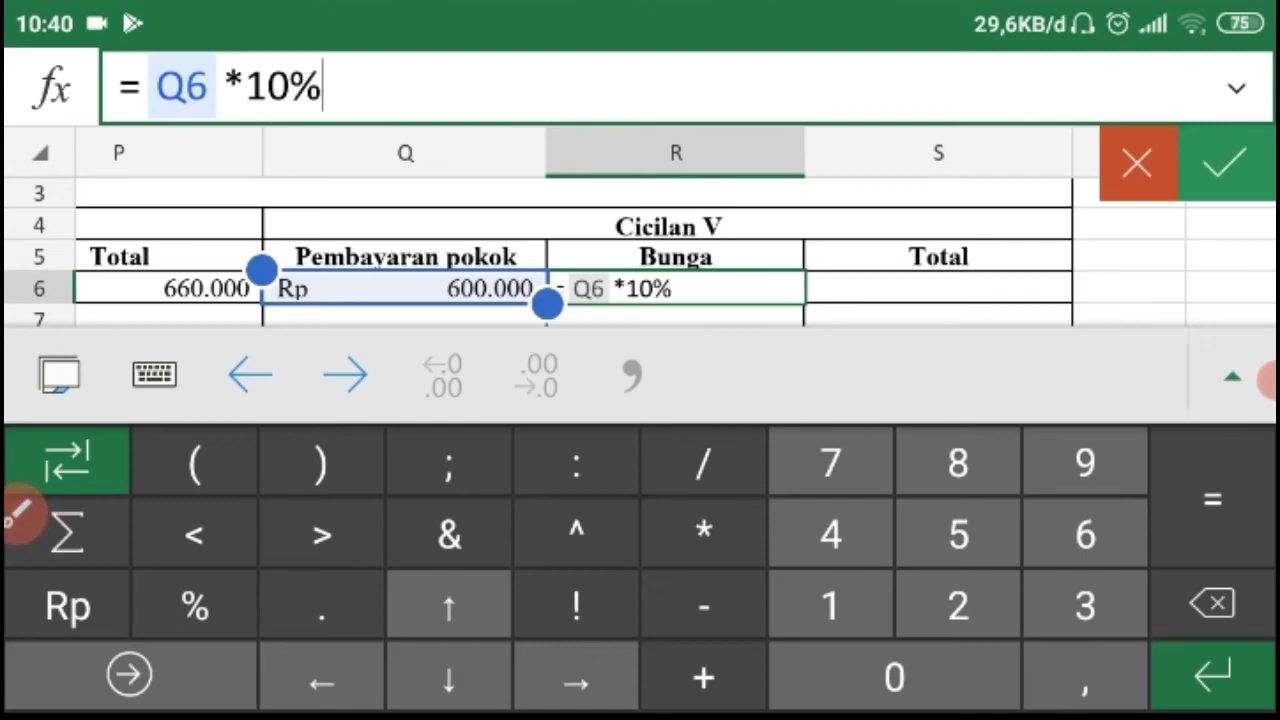
pyautogui.press('Return')
# Step: Enter the formula =Q6+R6 in S6 as the first borrower's Total for Cicilan V
pyautogui.click(938, 371)
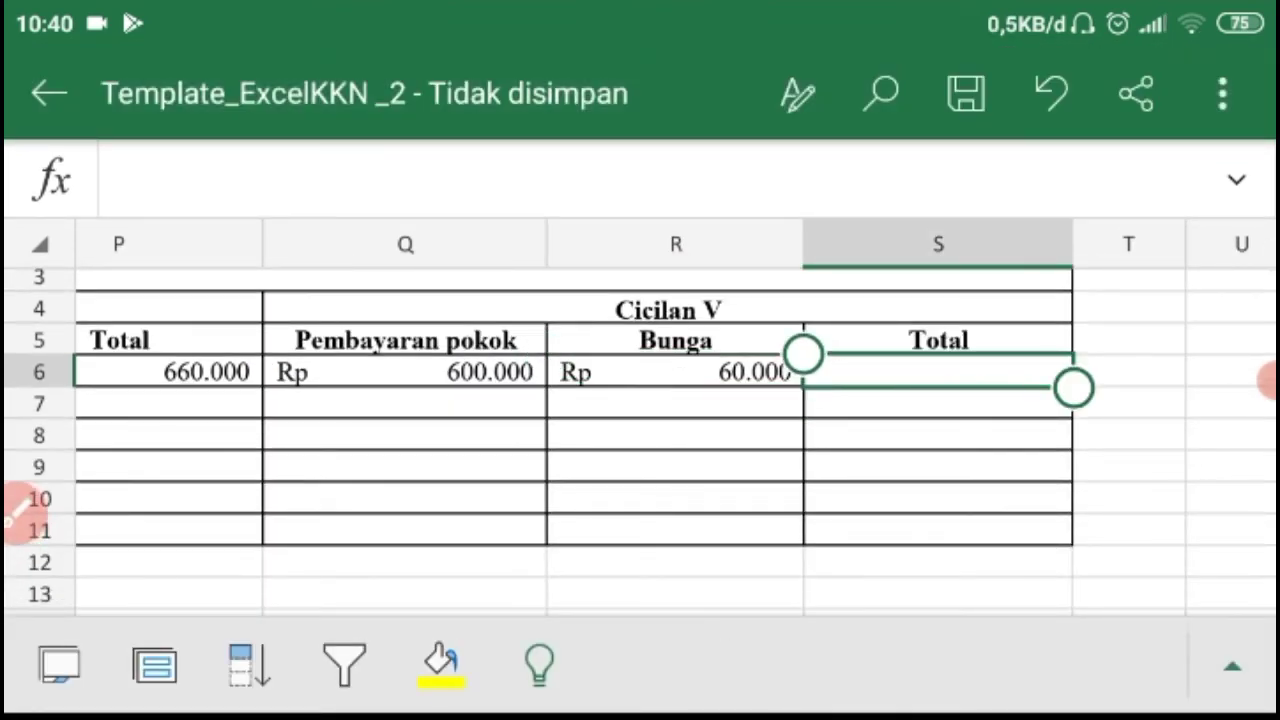
pyautogui.click(600, 180)
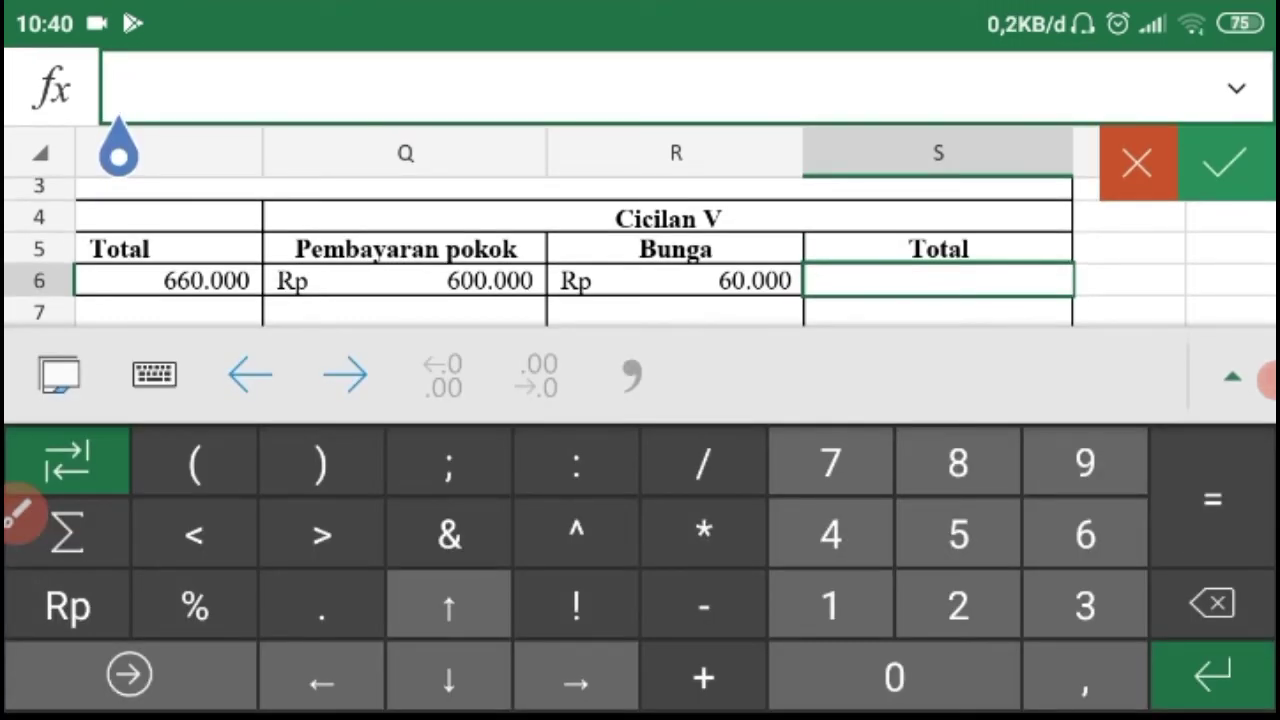
pyautogui.write('=')
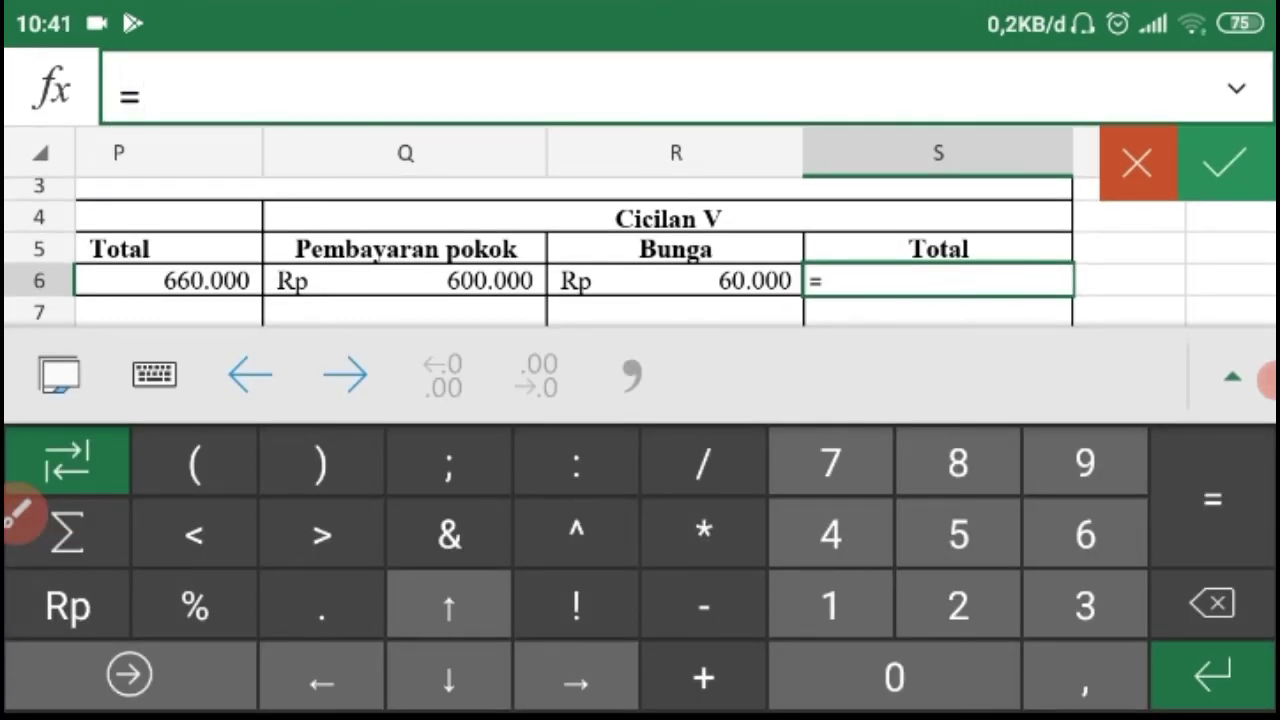
pyautogui.click(405, 312)
pyautogui.click(405, 250)
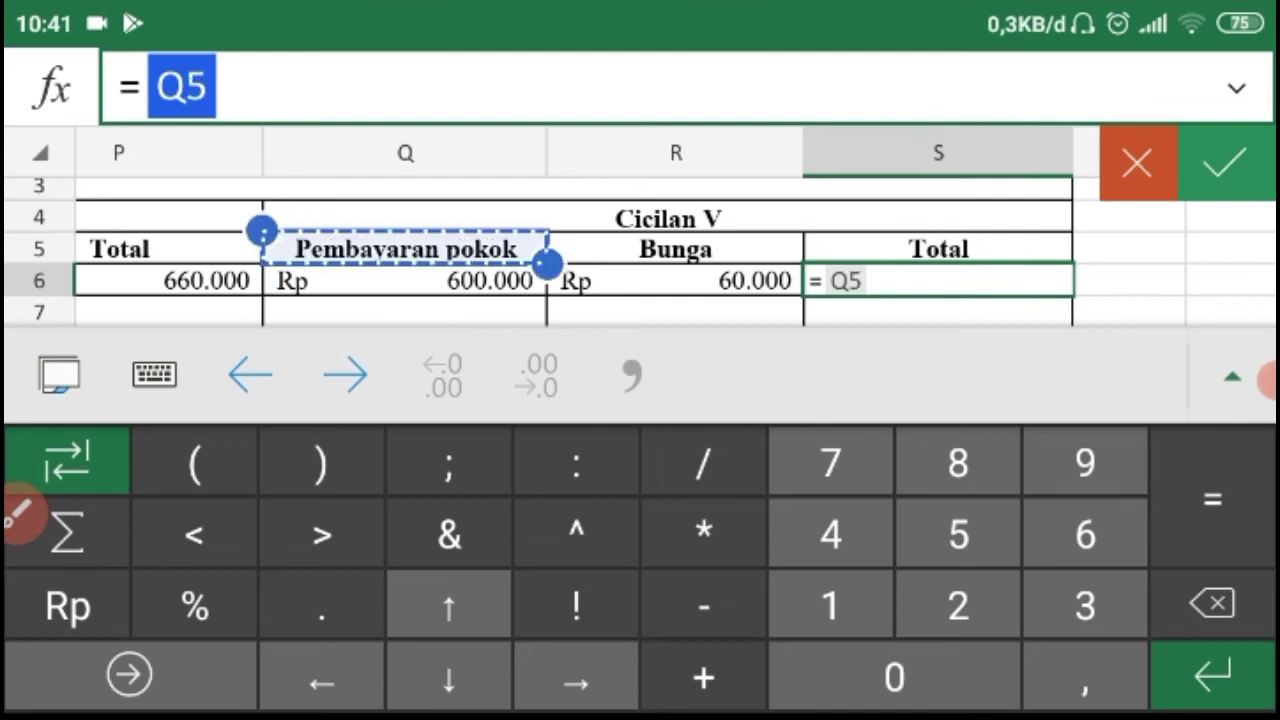
pyautogui.click(405, 281)
pyautogui.write('+')
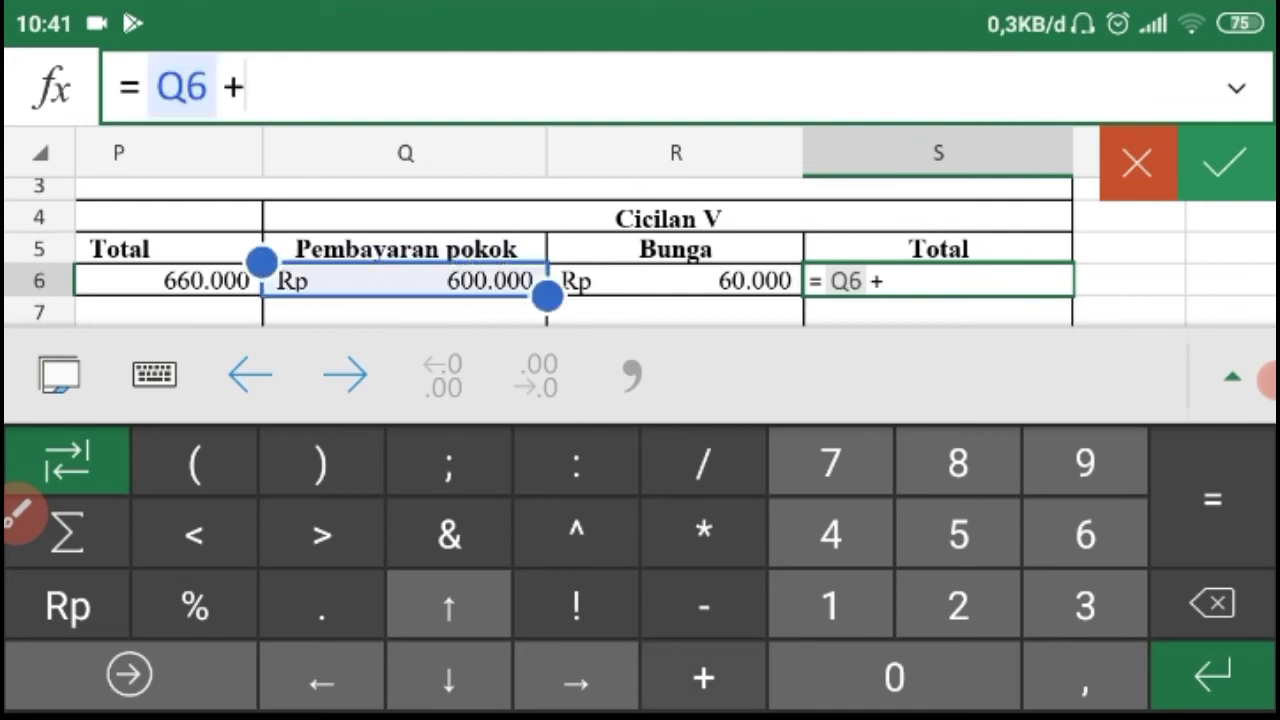
pyautogui.click(676, 281)
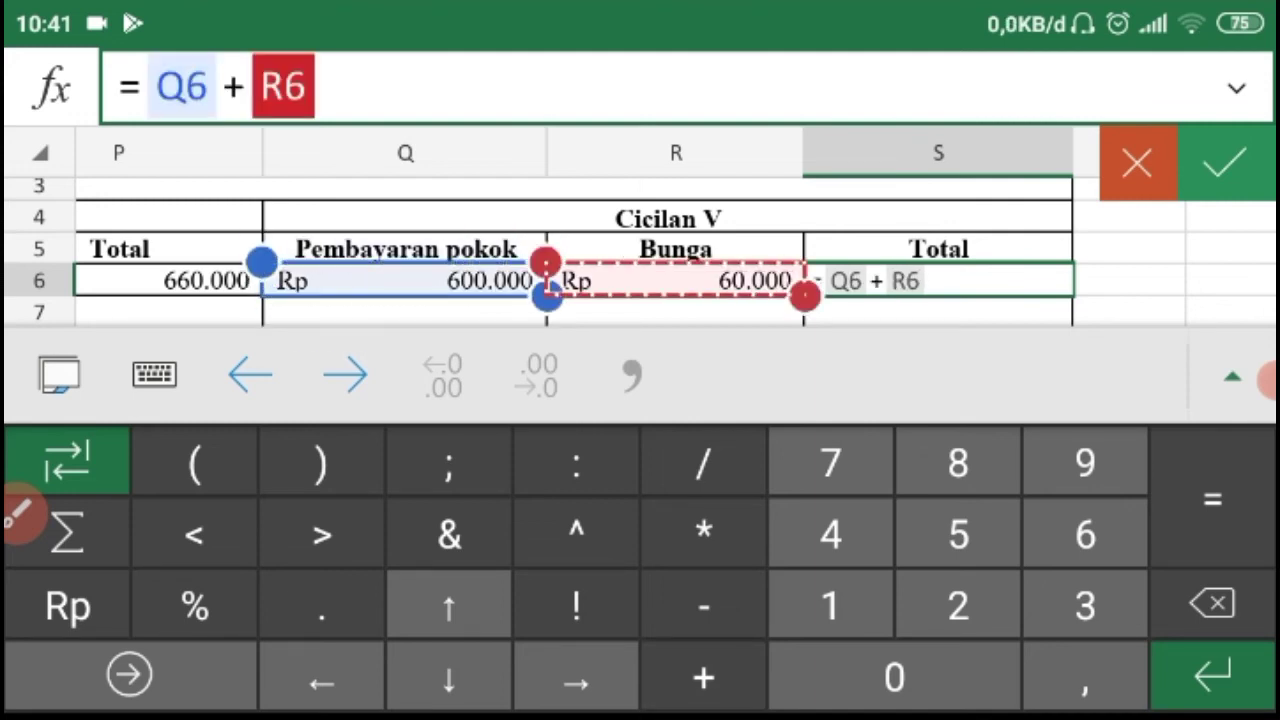
pyautogui.click(1225, 163)
# Step: Clear both borrowers' Jumlah Pinjaman amounts in D27 and D28 of the second loan table
pyautogui.scroll(-5, 640, 417)
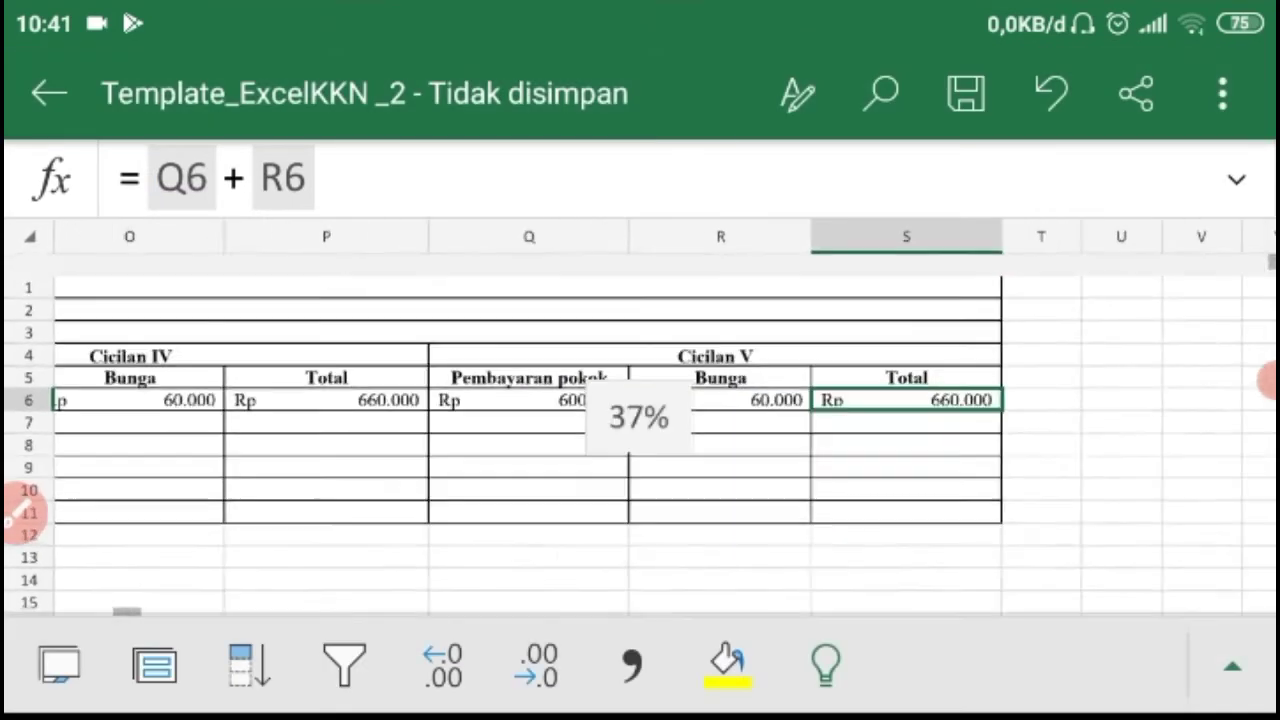
pyautogui.hscroll(-10, 640, 420)
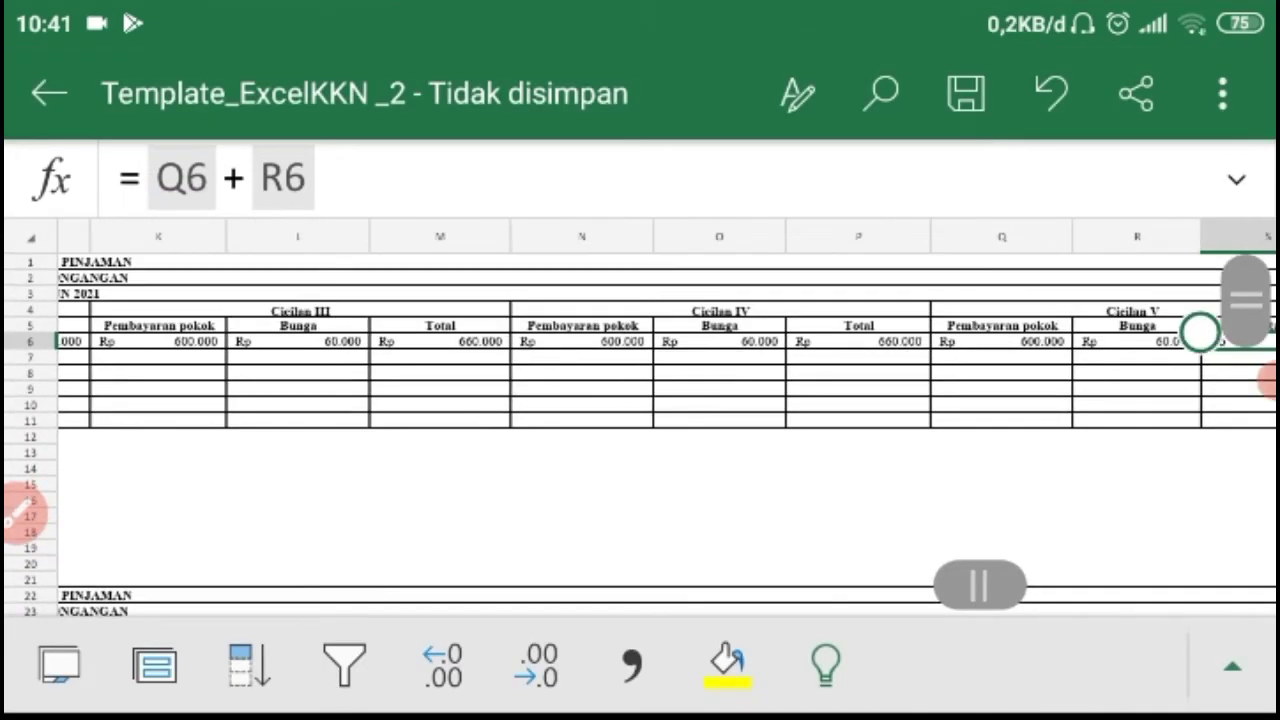
pyautogui.scroll(-10, 640, 430)
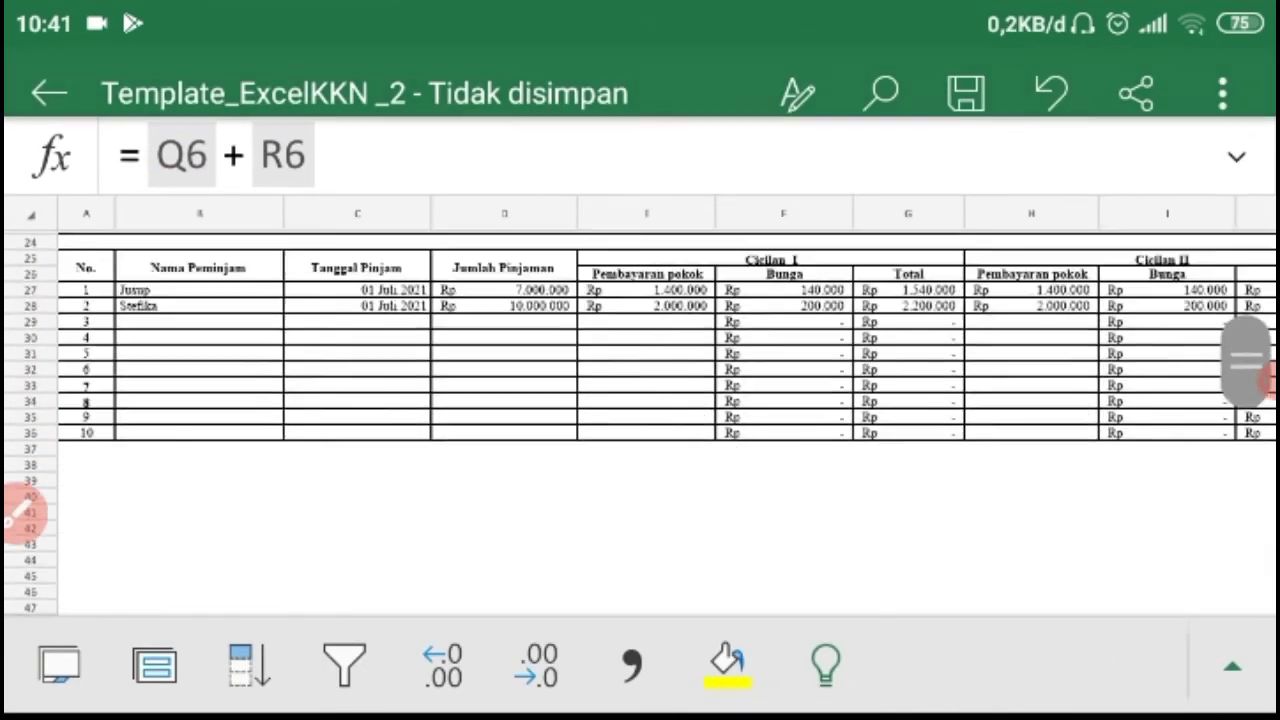
pyautogui.scroll(3, 640, 400)
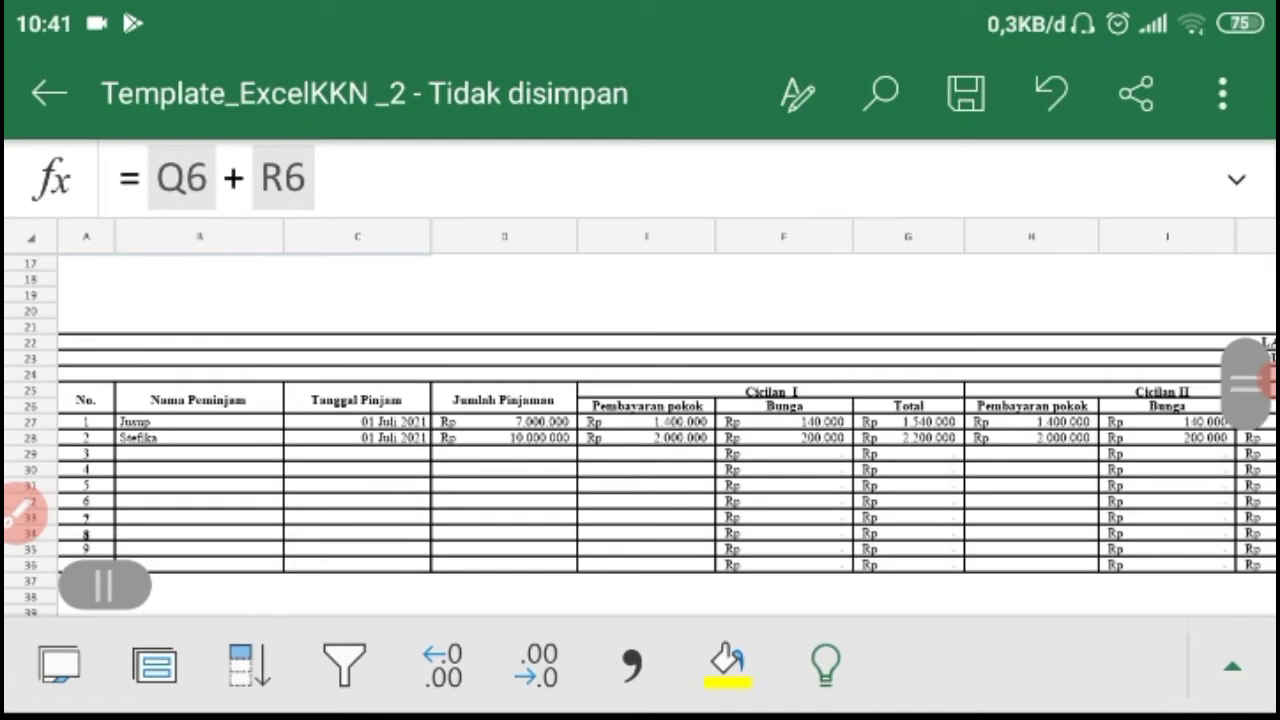
pyautogui.scroll(2, 640, 420)
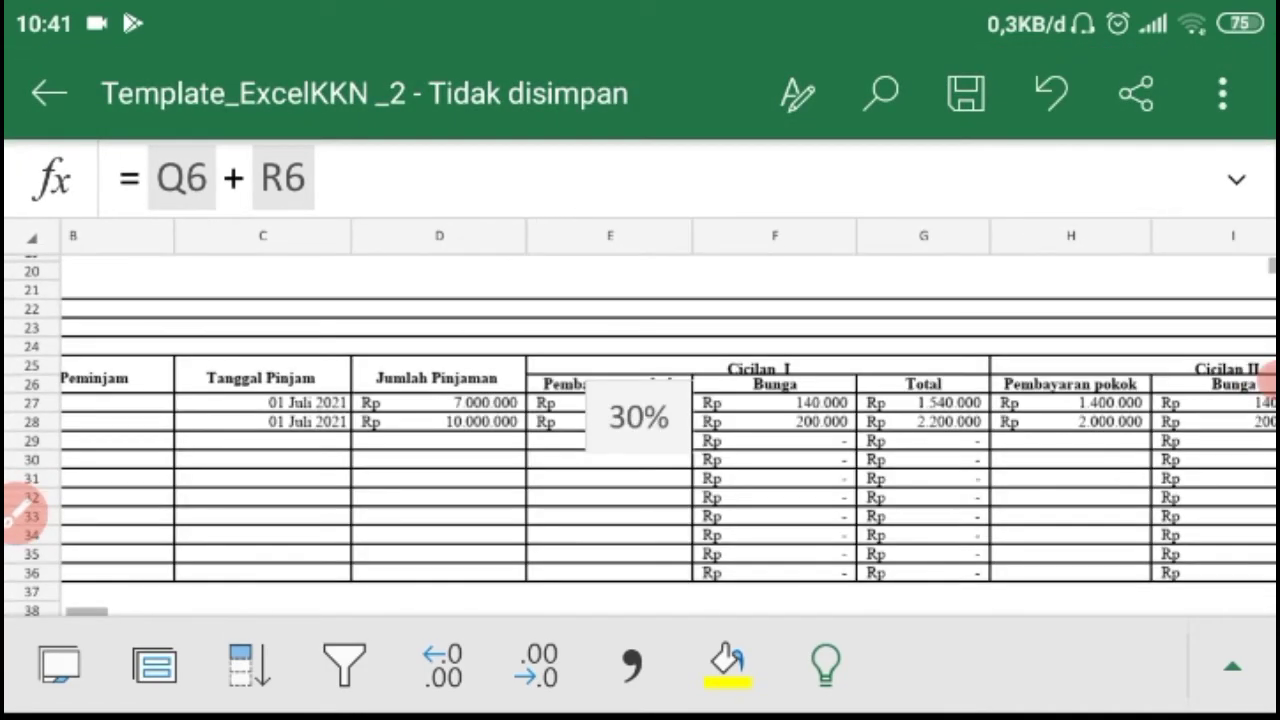
pyautogui.click(439, 422)
pyautogui.click(437, 378)
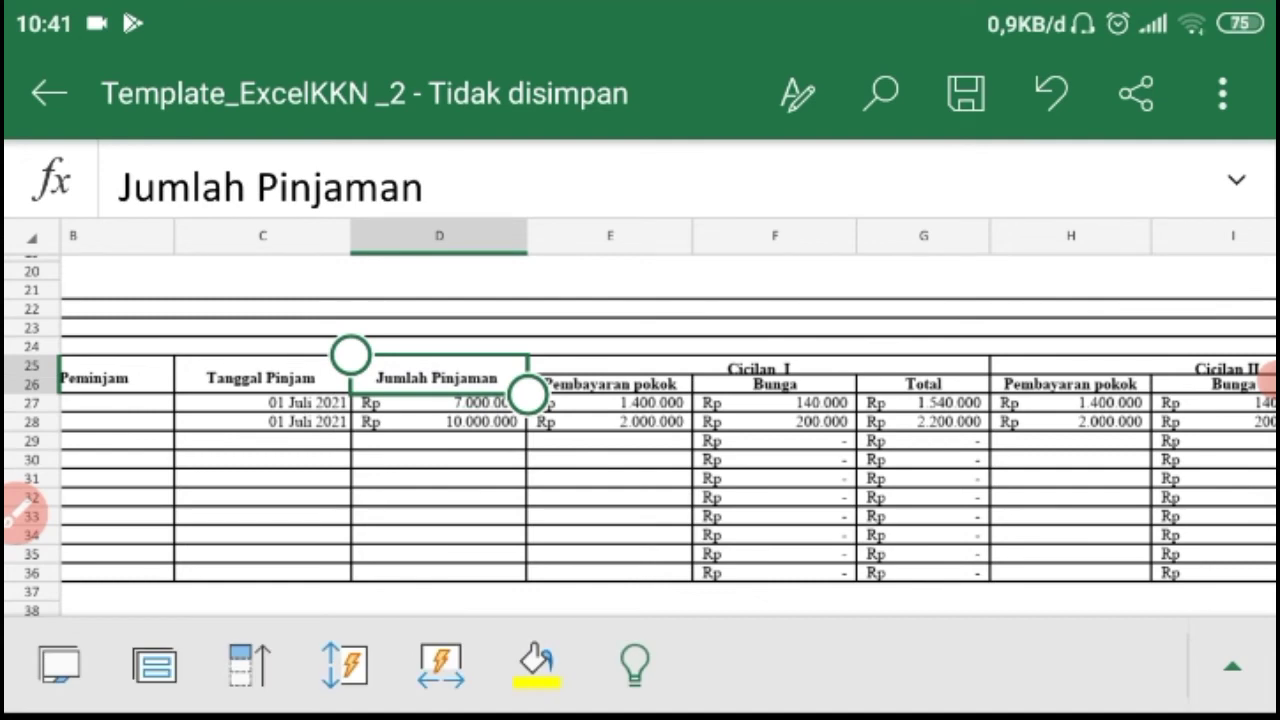
pyautogui.scroll(3, 531, 413)
pyautogui.click(390, 396)
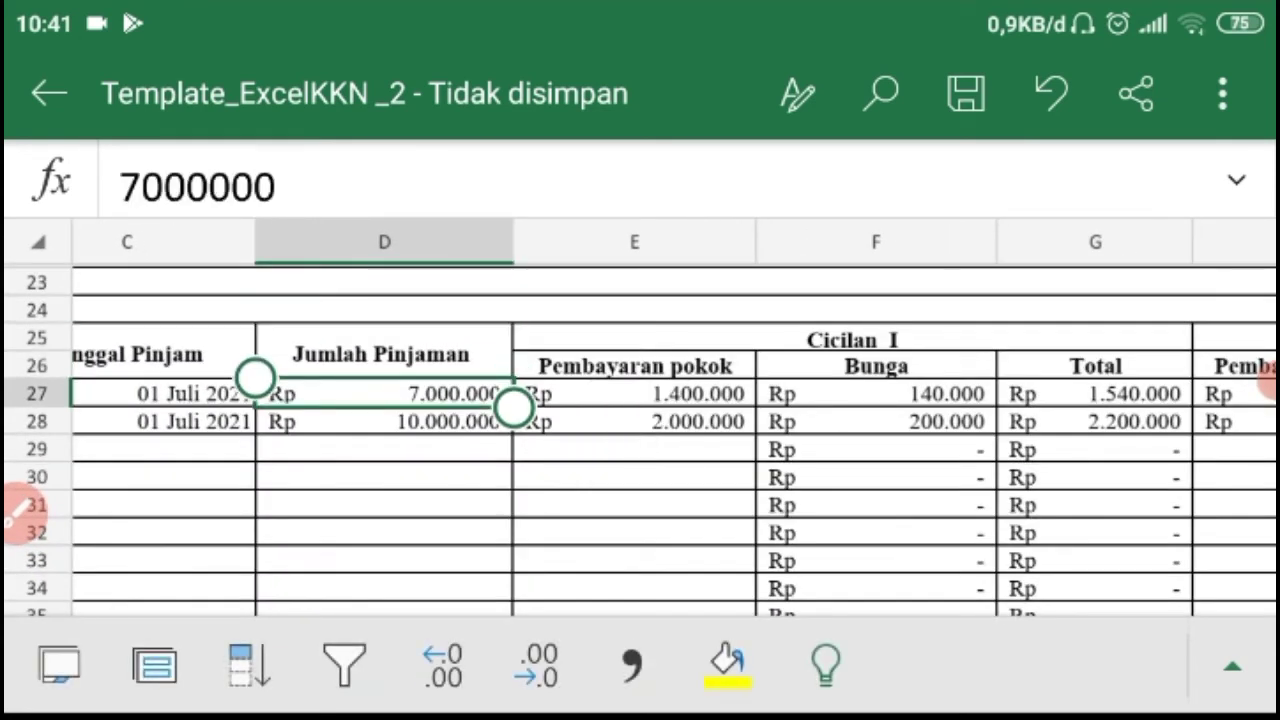
pyautogui.click(276, 187)
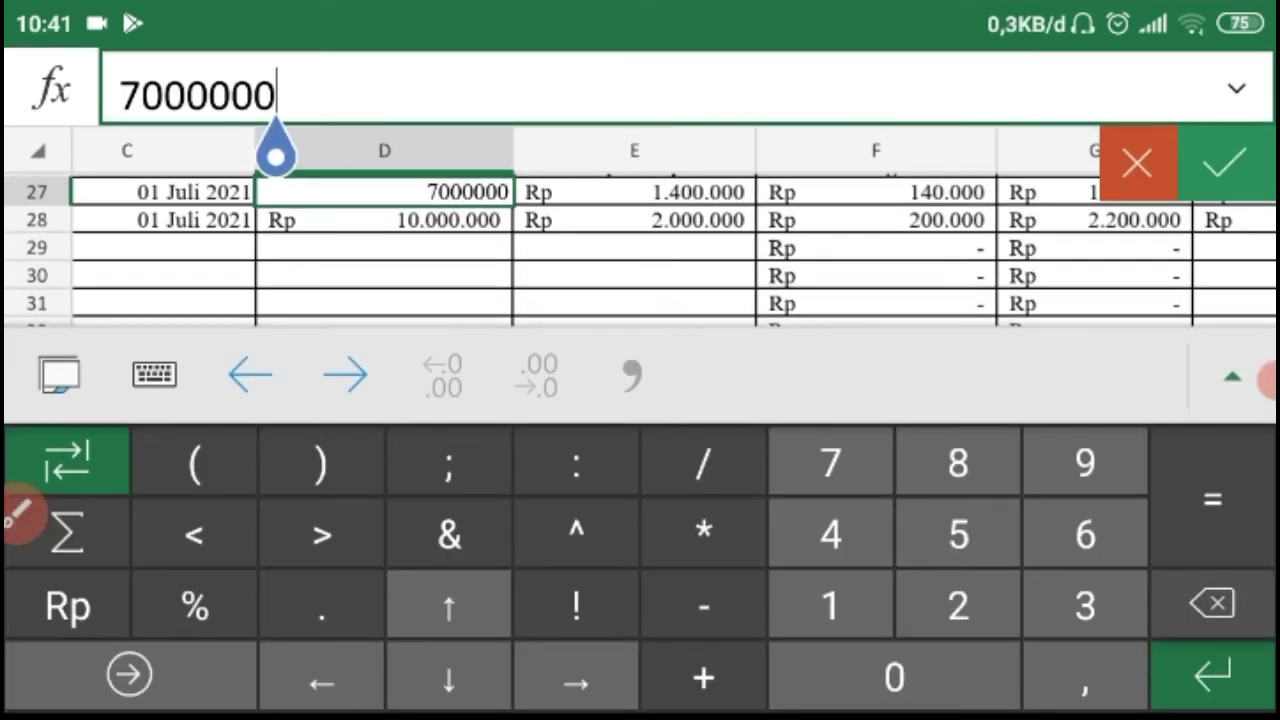
pyautogui.press('BackSpace')
pyautogui.press('BackSpace')
pyautogui.press('BackSpace')
pyautogui.press('BackSpace')
pyautogui.press('BackSpace')
pyautogui.press('BackSpace')
pyautogui.press('BackSpace')
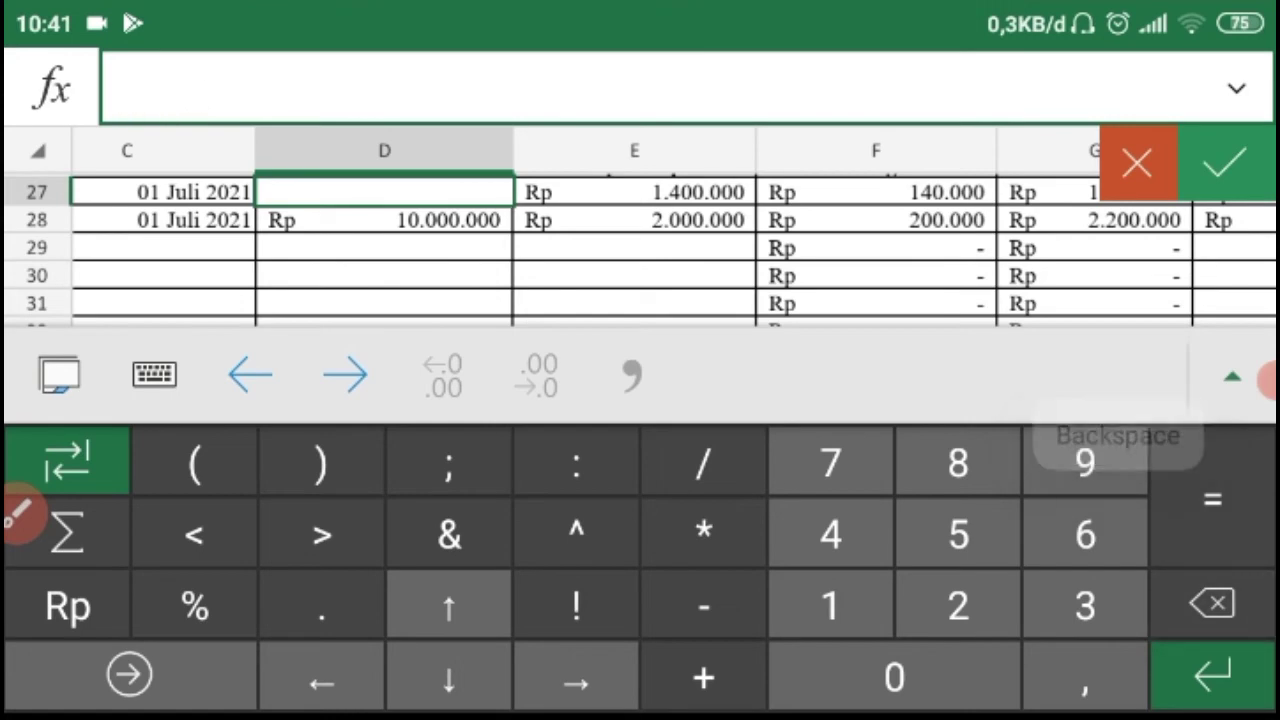
pyautogui.click(385, 220)
pyautogui.press('BackSpace')
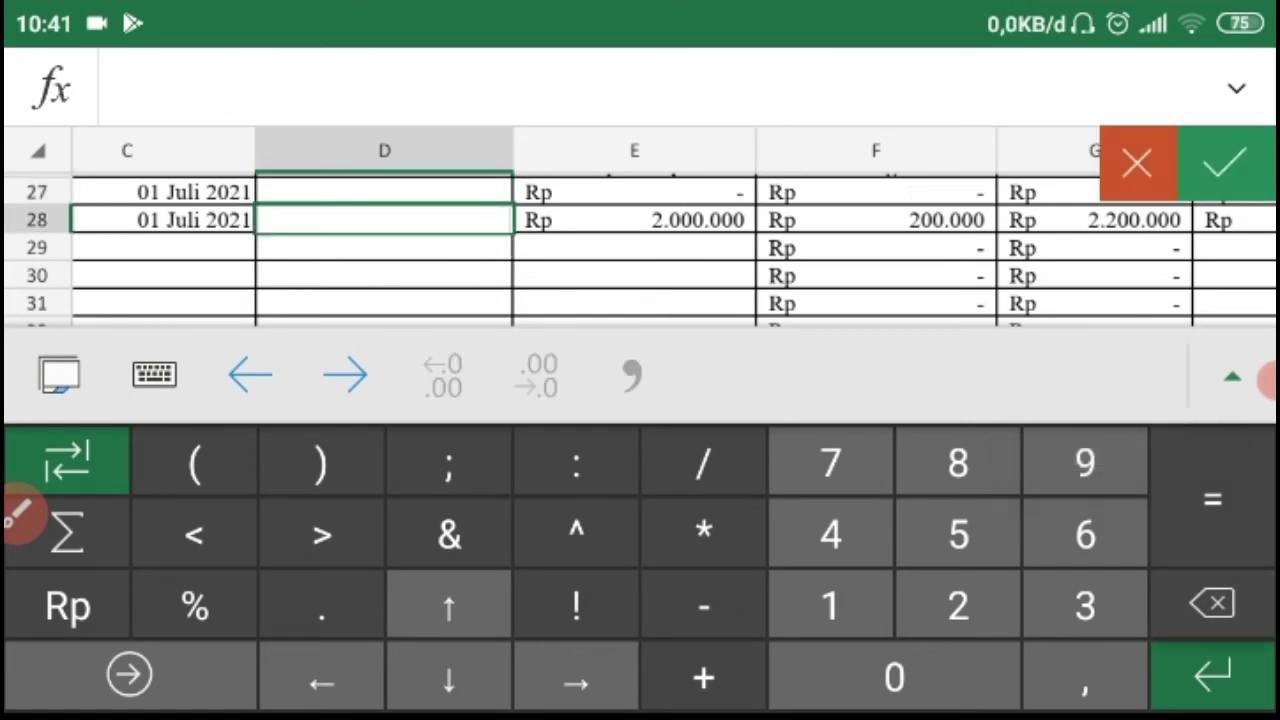
# Step: Clear the Cicilan I Pembayaran pokok formulas in E27 and E28 of the second loan table
pyautogui.scroll(1, 640, 250)
pyautogui.hscroll(2, 640, 250)
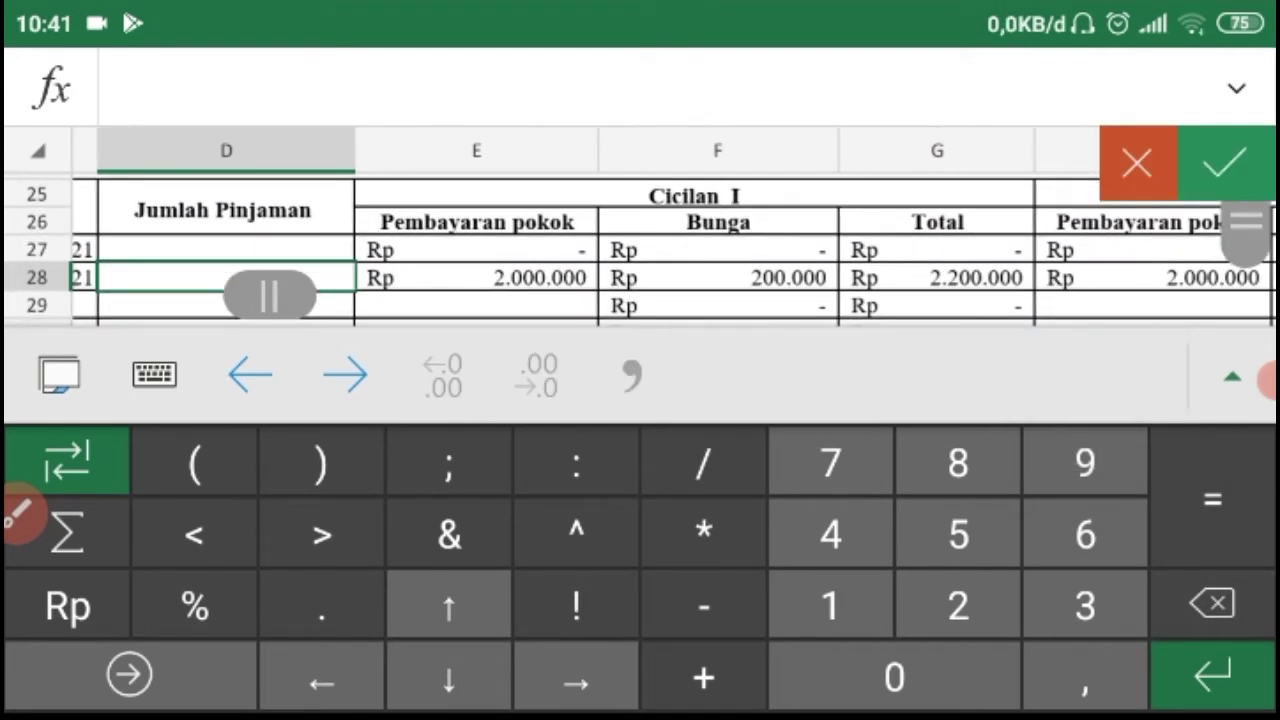
pyautogui.scroll(-1, 640, 227)
pyautogui.click(390, 220)
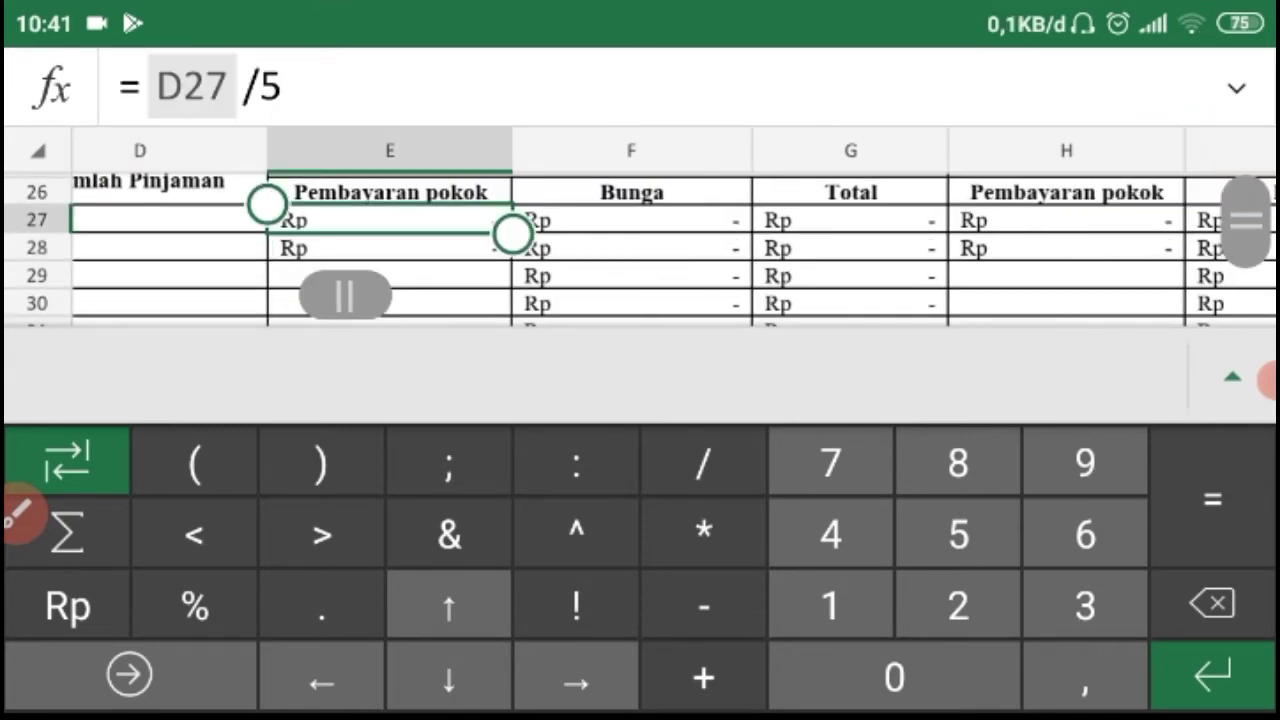
pyautogui.click(390, 248)
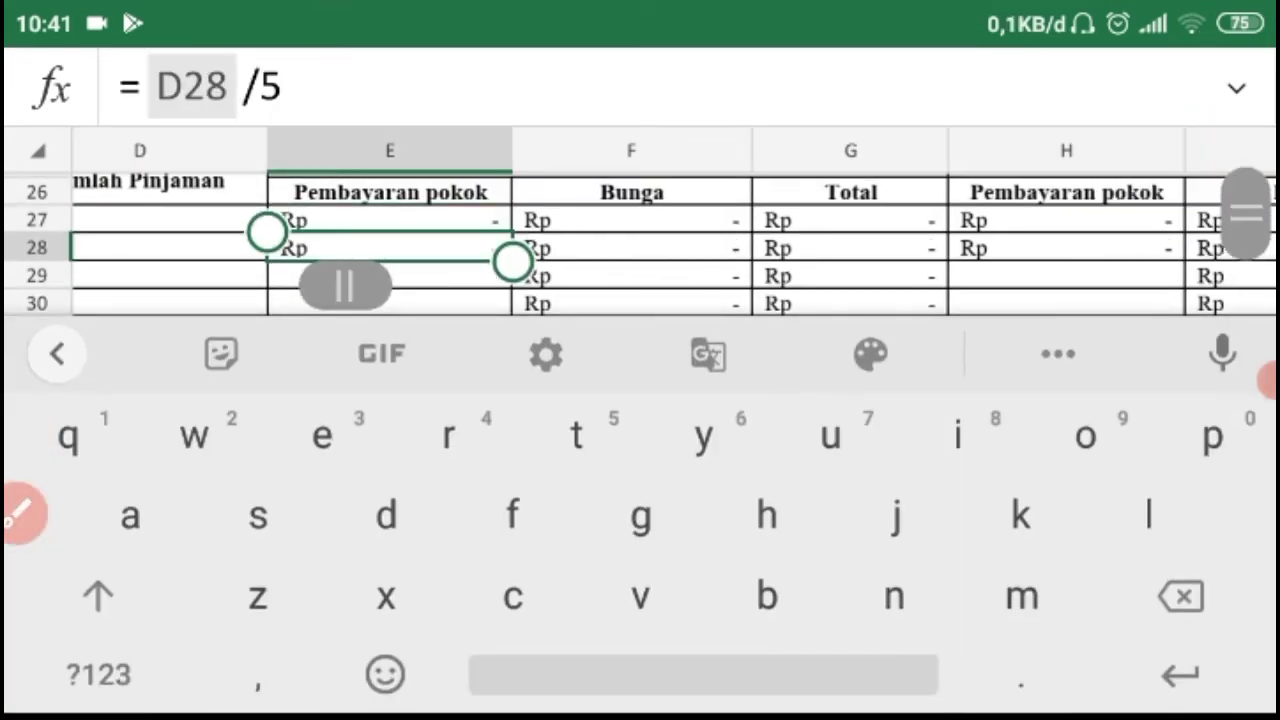
pyautogui.press('BackSpace')
pyautogui.click(390, 220)
pyautogui.press('BackSpace')
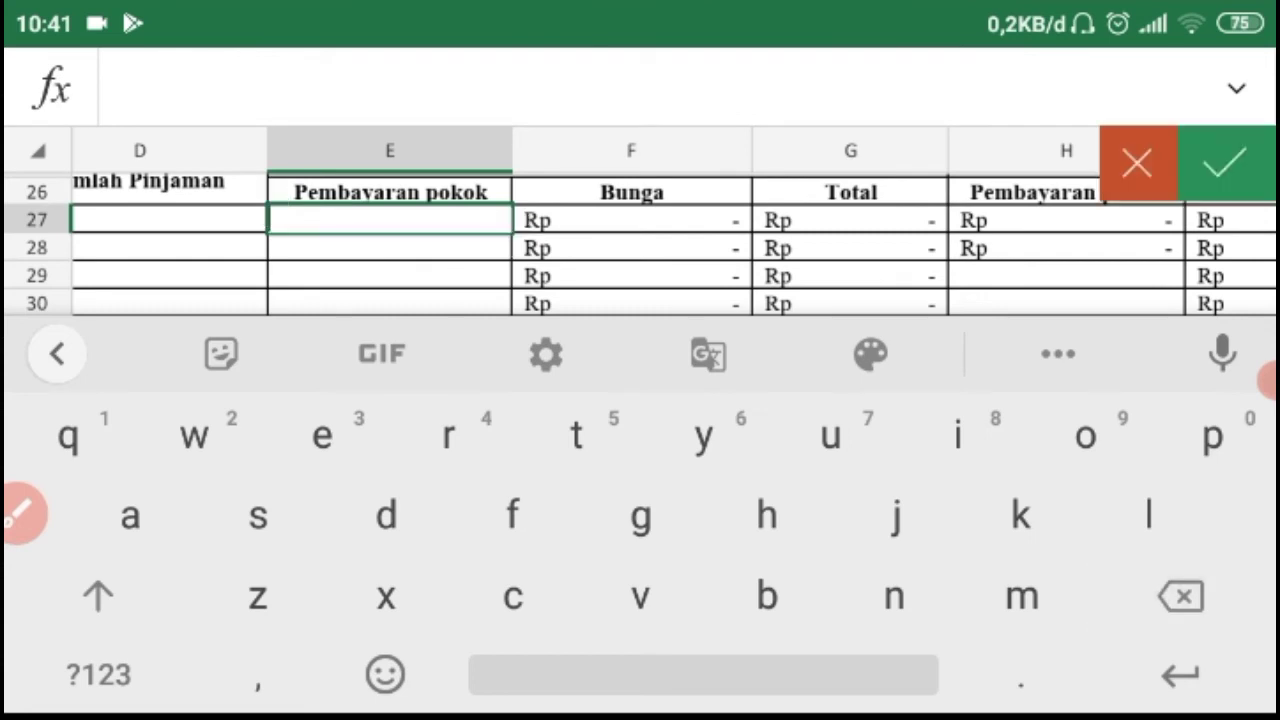
# Step: Clear the Cicilan II Pembayaran pokok formulas in H27 and H28 of the second loan table
pyautogui.hscroll(1, 640, 248)
pyautogui.click(934, 220)
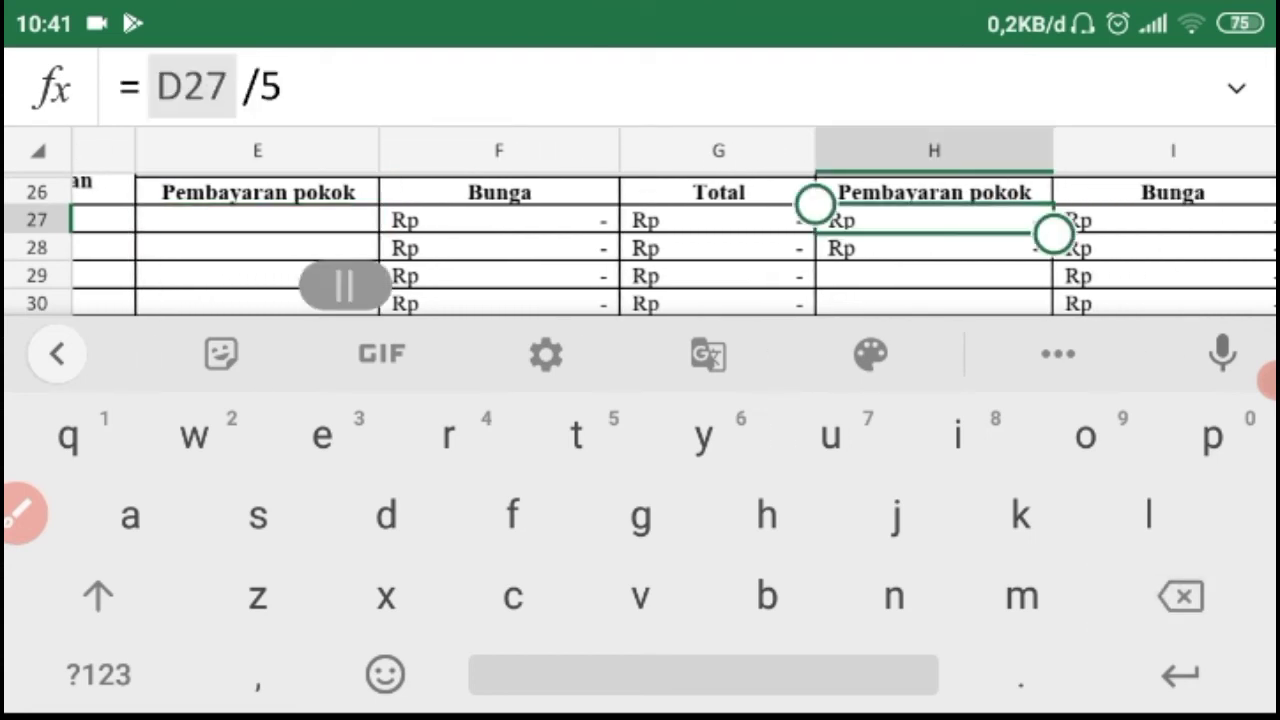
pyautogui.press('BackSpace')
pyautogui.click(934, 248)
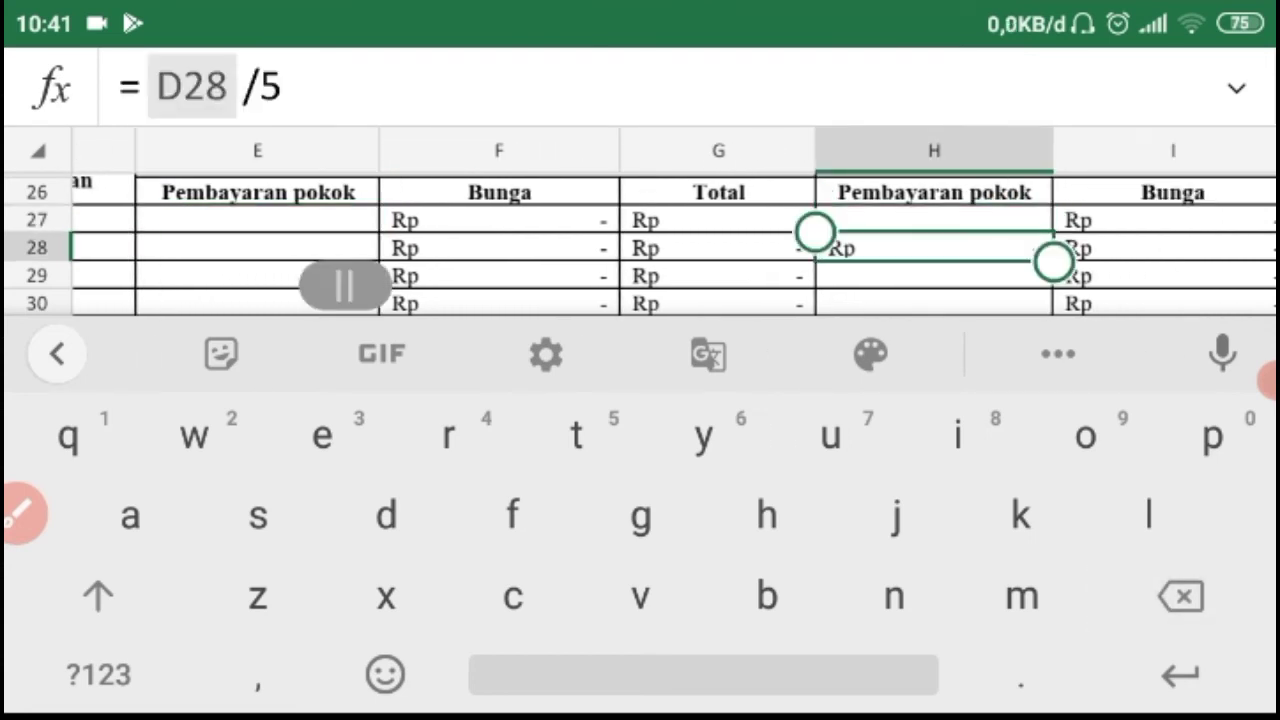
pyautogui.press('BackSpace')
pyautogui.hscroll(1, 640, 248)
pyautogui.hscroll(5, 640, 248)
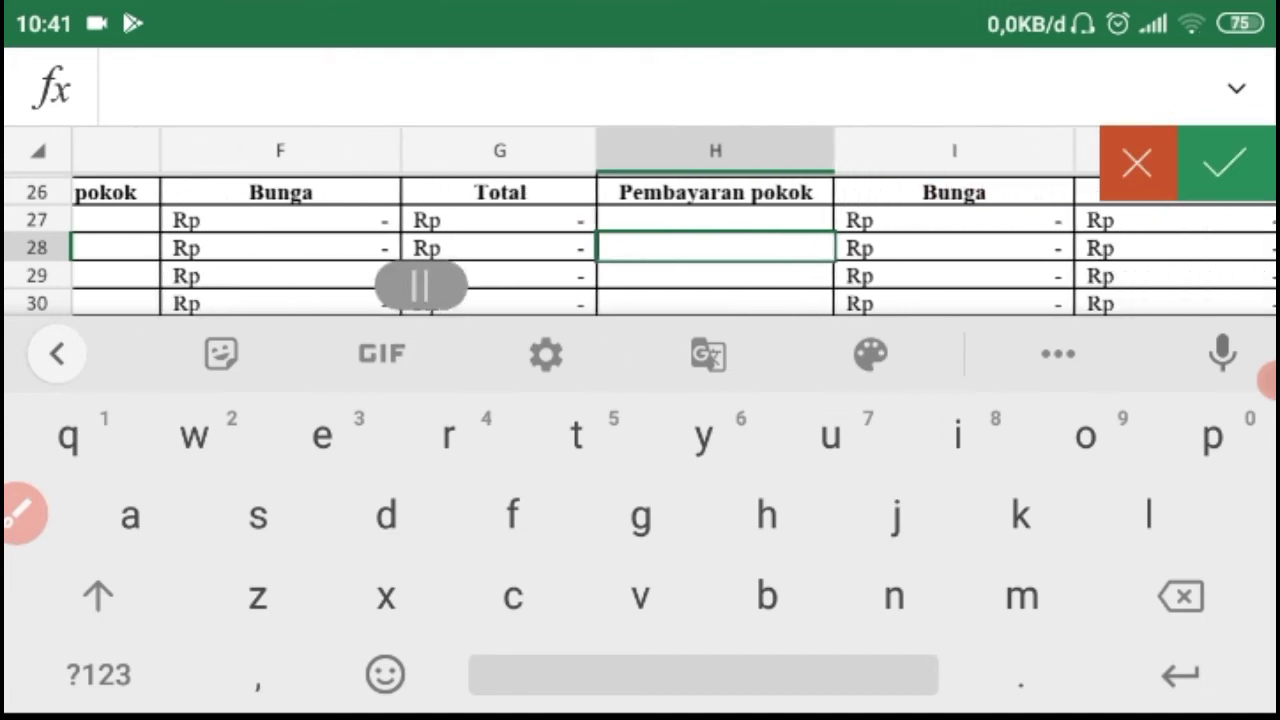
# Step: Clear the Cicilan III Pembayaran pokok formulas in K27 and K28 of the second loan table
pyautogui.hscroll(1, 640, 248)
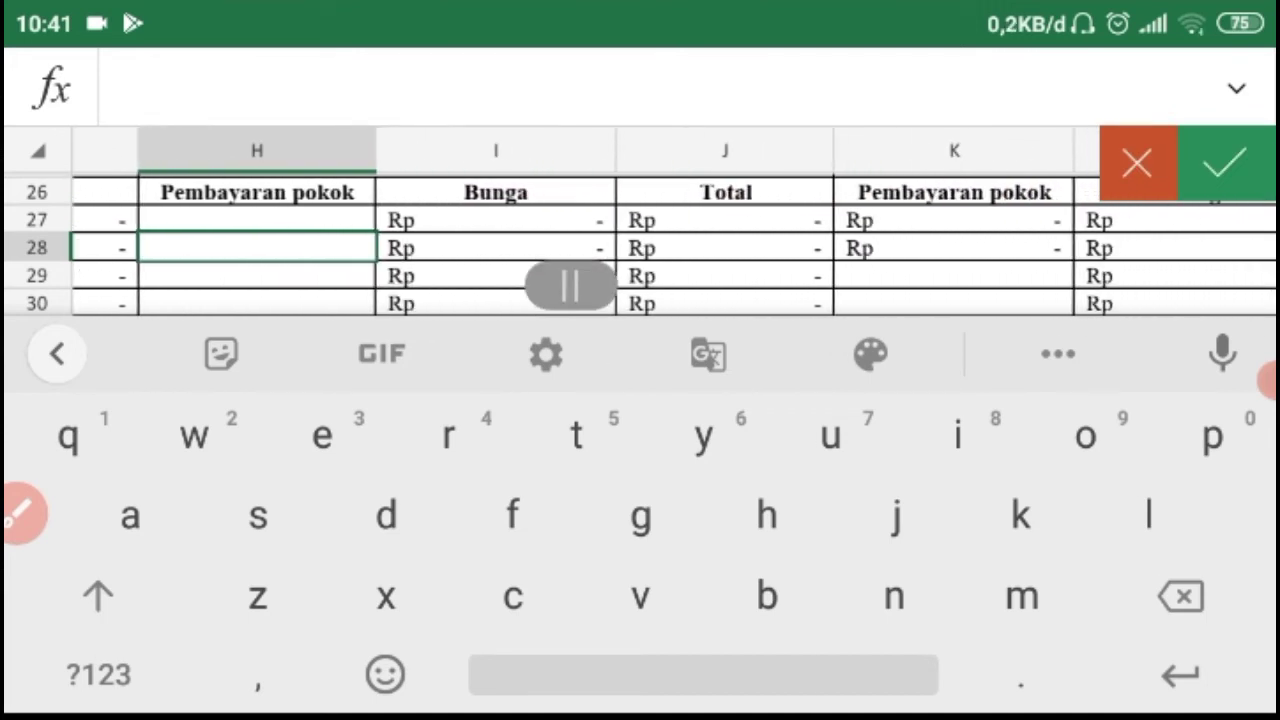
pyautogui.click(954, 220)
pyautogui.press('BackSpace')
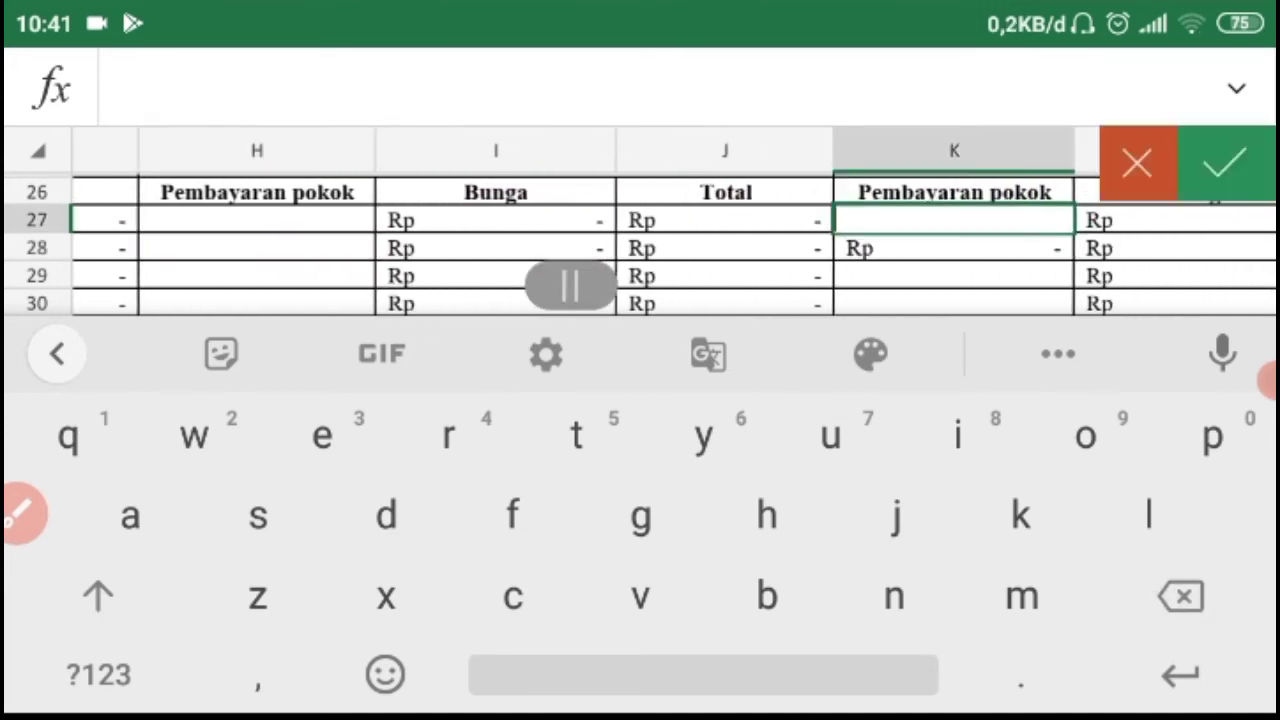
pyautogui.click(954, 248)
pyautogui.press('BackSpace')
# Step: Clear the Cicilan IV Pembayaran pokok formulas in N27 and N28 of the second loan table
pyautogui.hscroll(2, 640, 248)
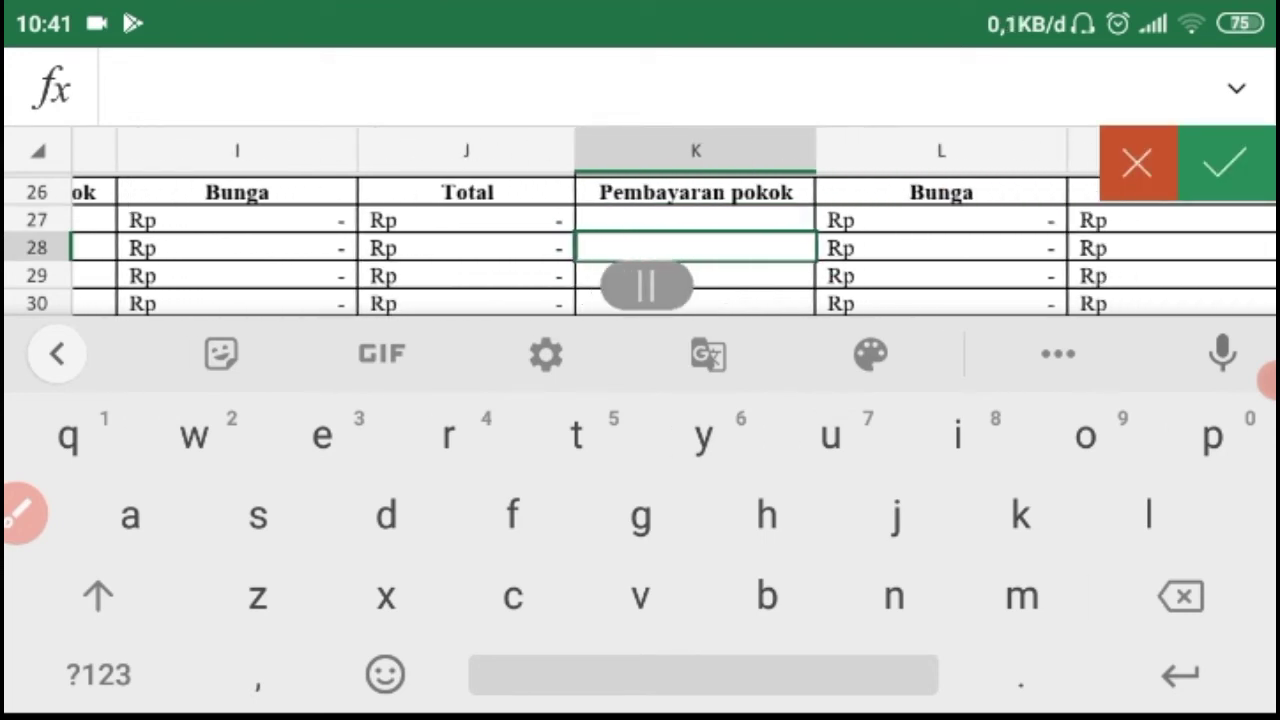
pyautogui.hscroll(3, 640, 248)
pyautogui.click(1026, 220)
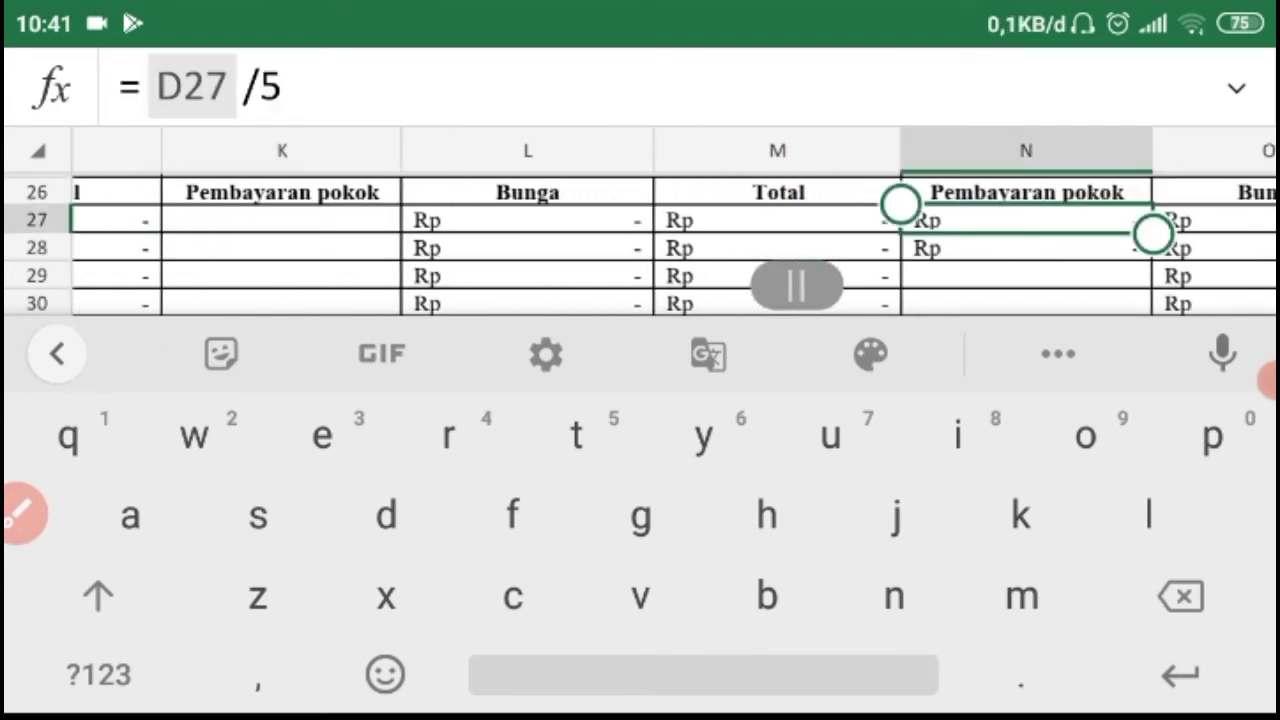
pyautogui.press('BackSpace')
pyautogui.click(1026, 248)
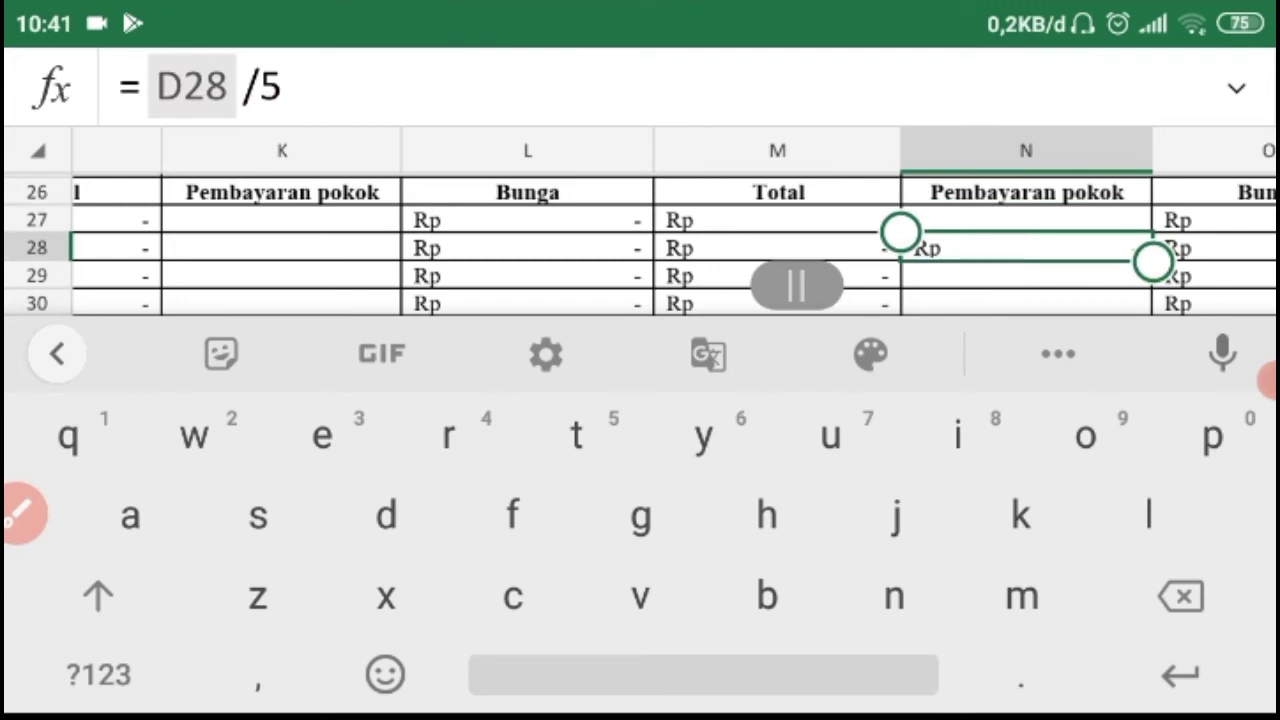
pyautogui.press('BackSpace')
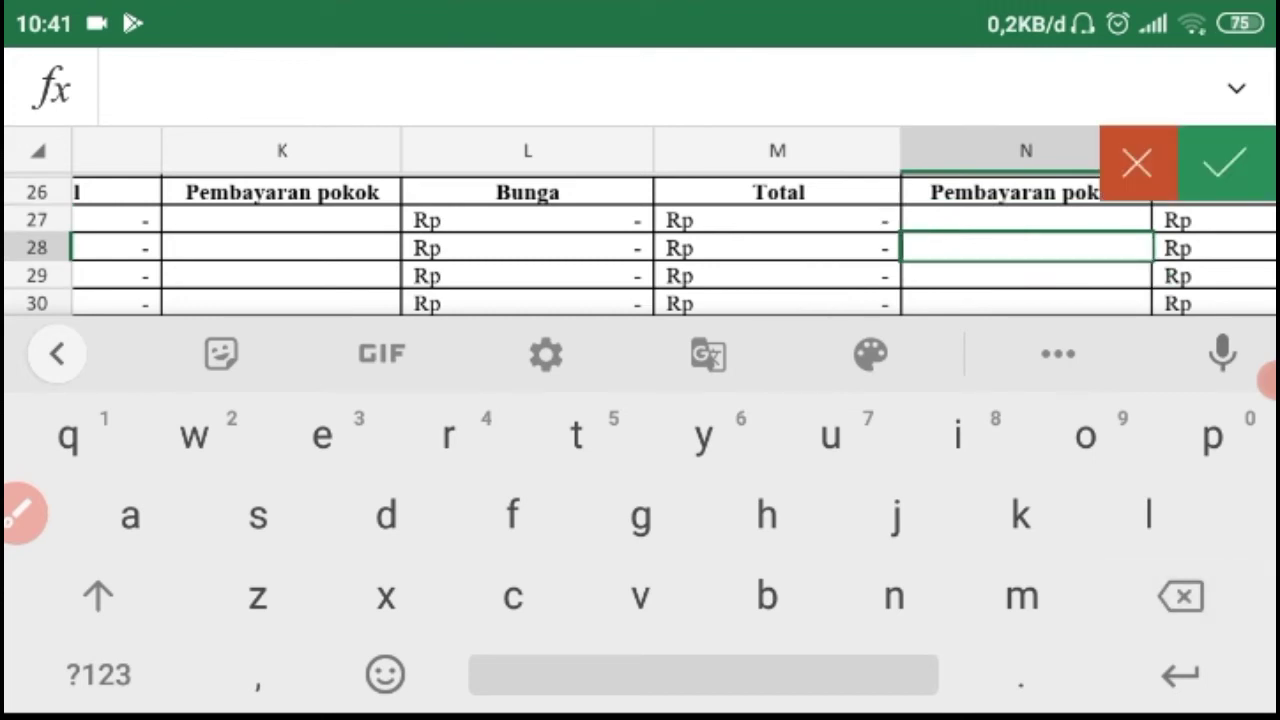
# Step: Clear the Cicilan V Pembayaran pokok formulas in Q27 and Q28 of the second loan table
pyautogui.hscroll(3, 640, 248)
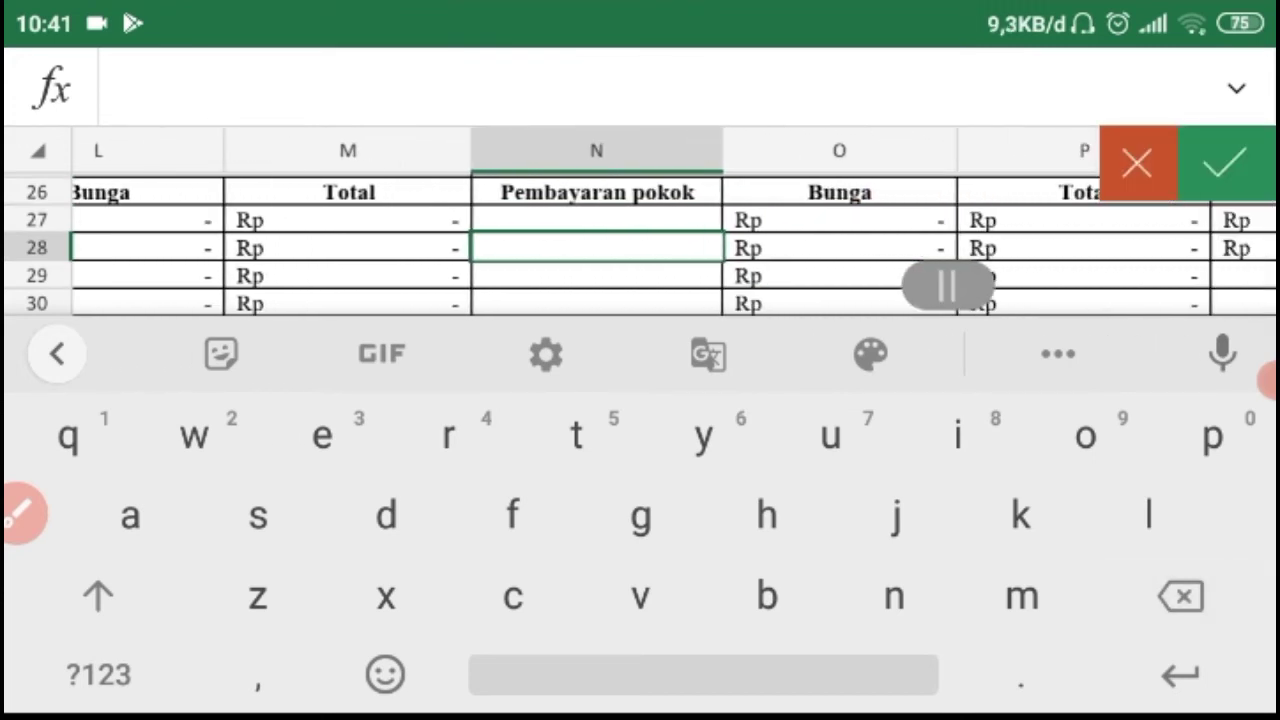
pyautogui.hscroll(4, 640, 248)
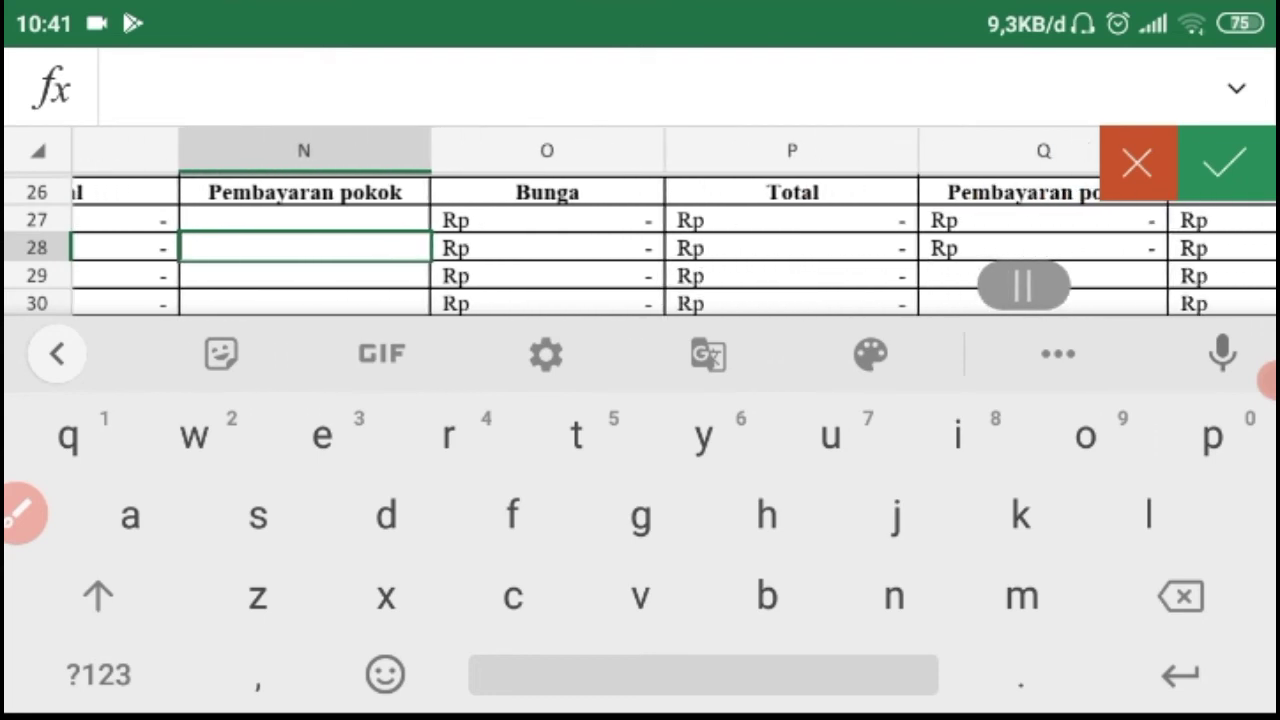
pyautogui.click(822, 248)
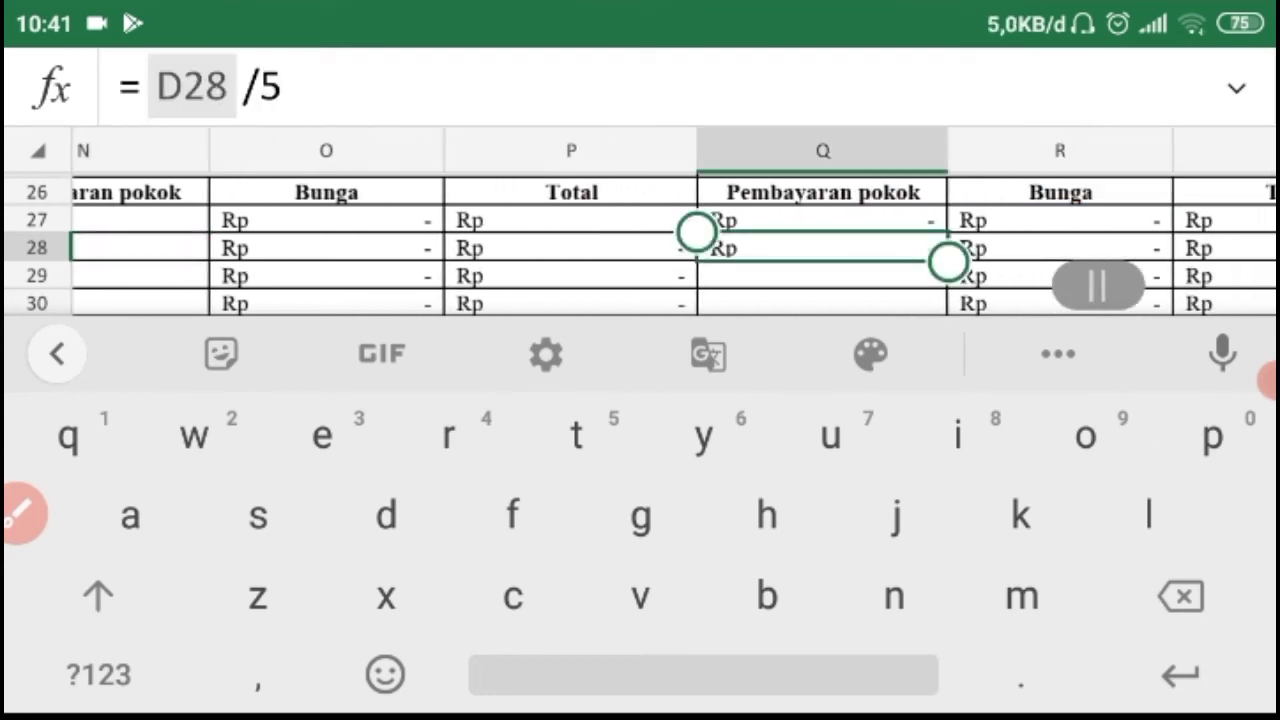
pyautogui.click(822, 220)
pyautogui.press('BackSpace')
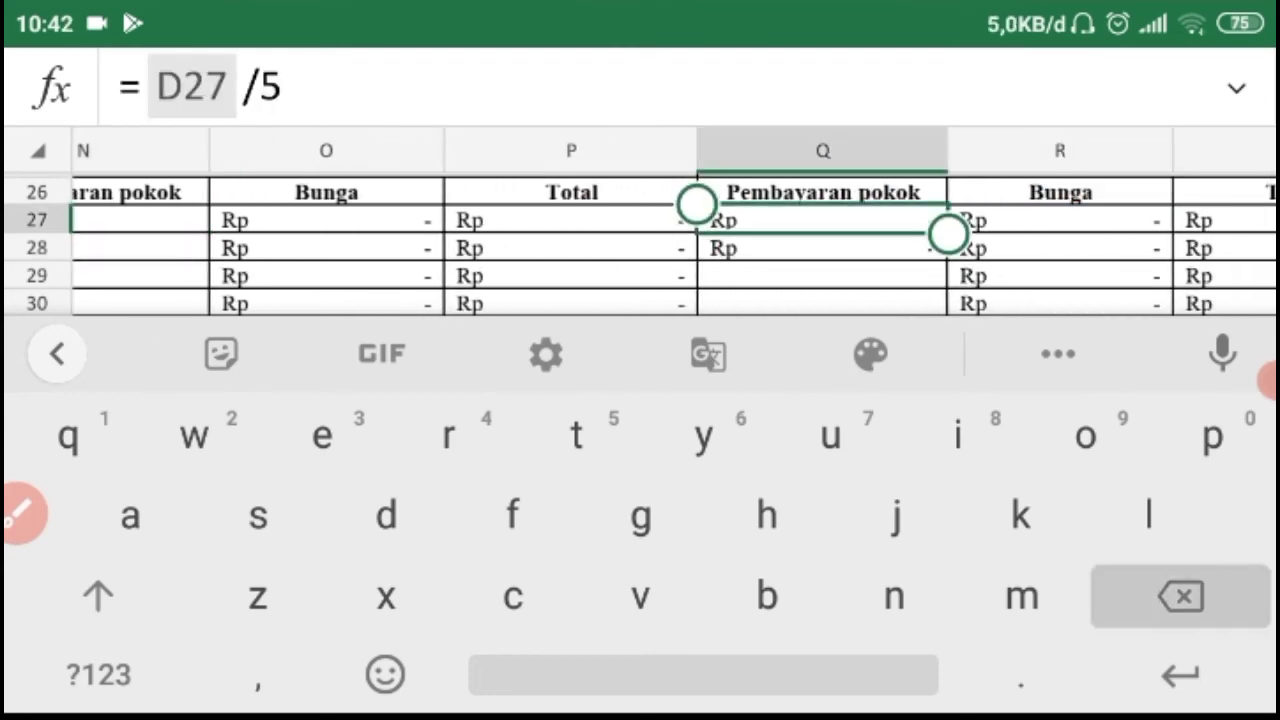
pyautogui.click(822, 248)
pyautogui.press('BackSpace')
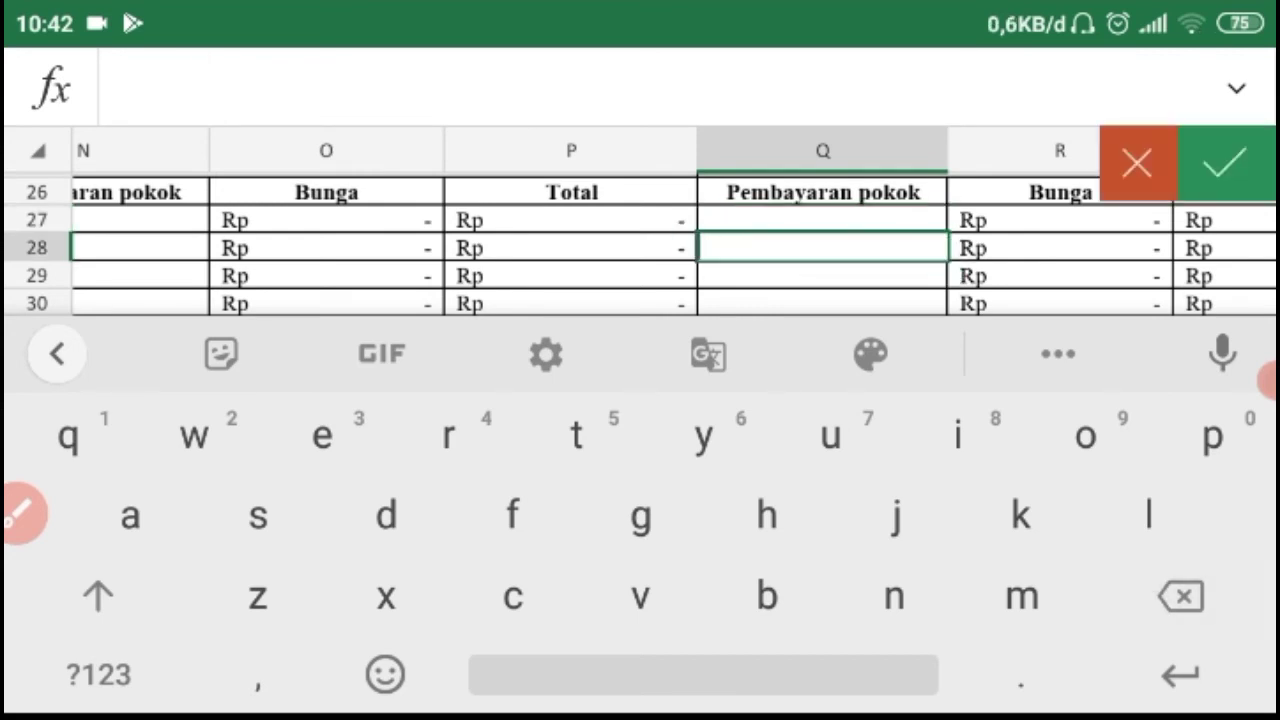
pyautogui.hscroll(5, 640, 250)
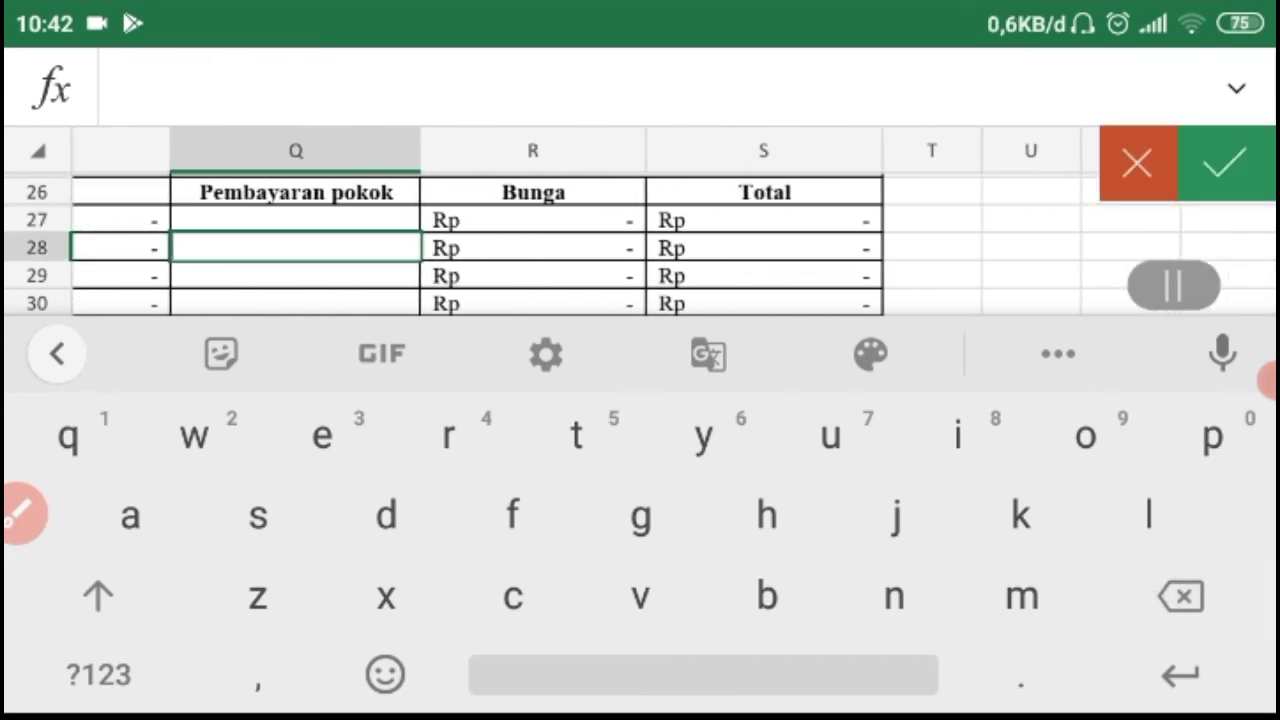
pyautogui.click(1226, 163)
pyautogui.hscroll(-10, 640, 420)
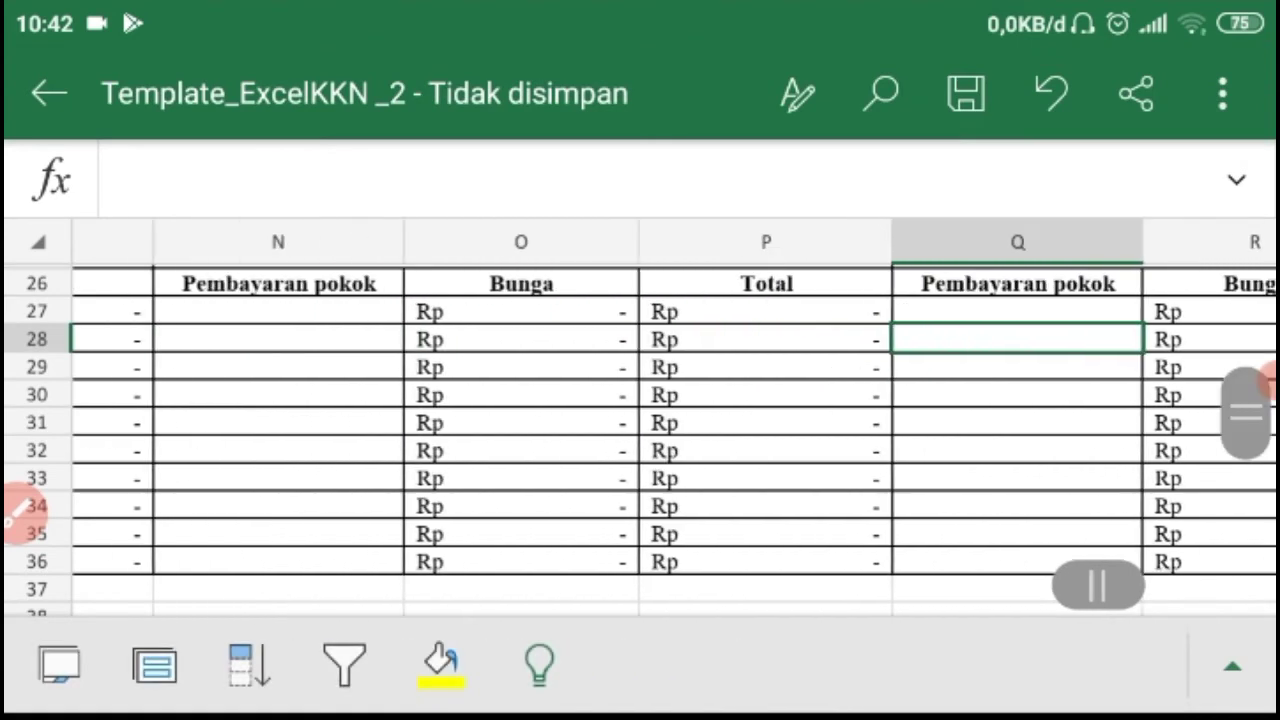
pyautogui.hscroll(-10, 640, 420)
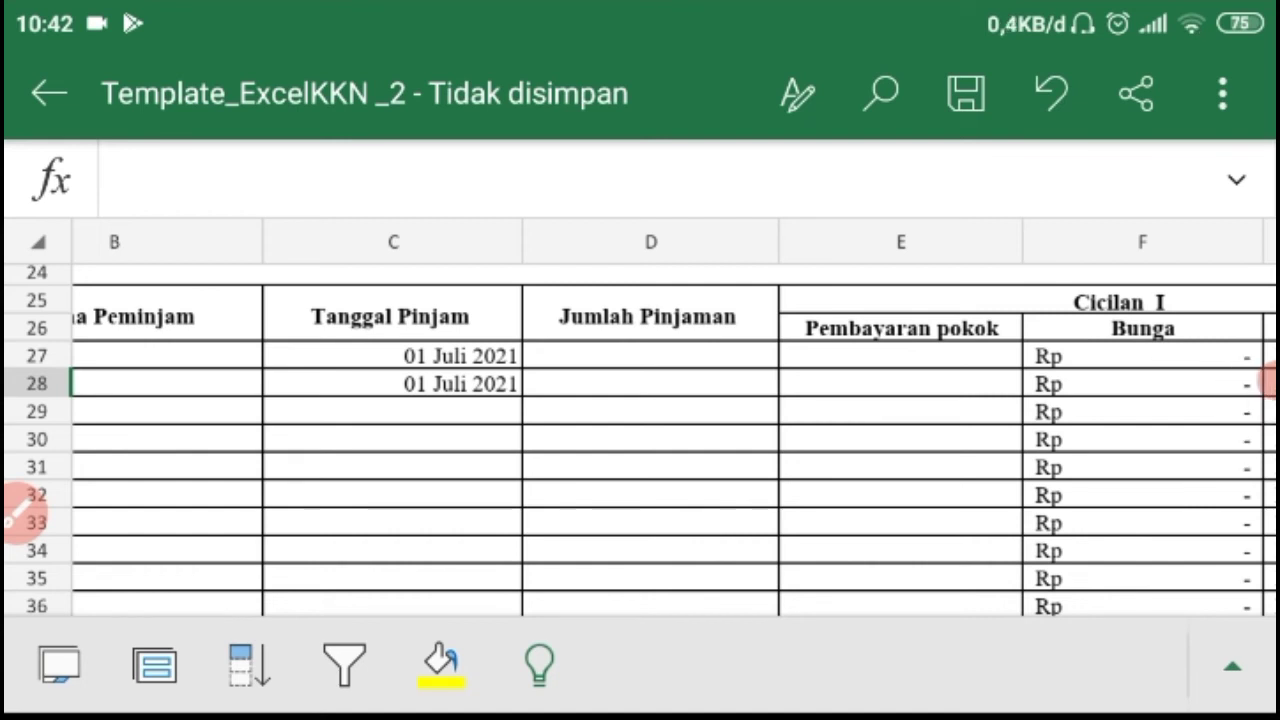
pyautogui.hscroll(5, 640, 420)
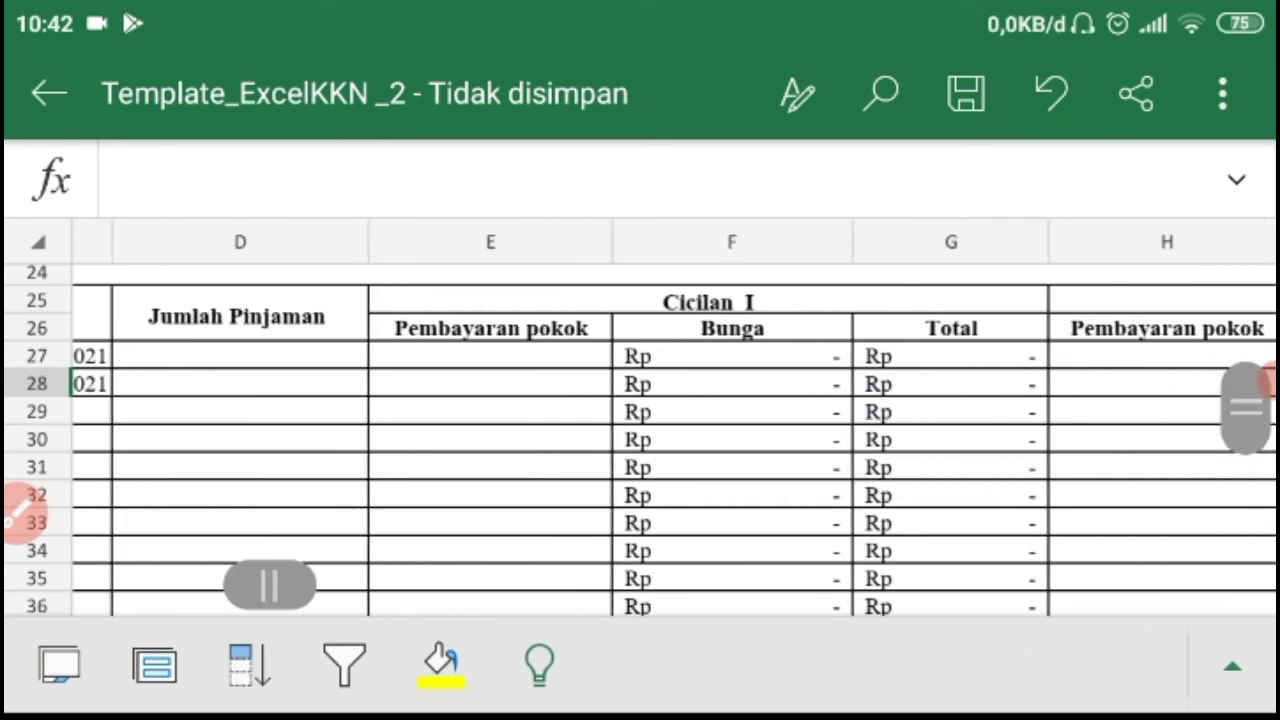
pyautogui.hscroll(1, 640, 420)
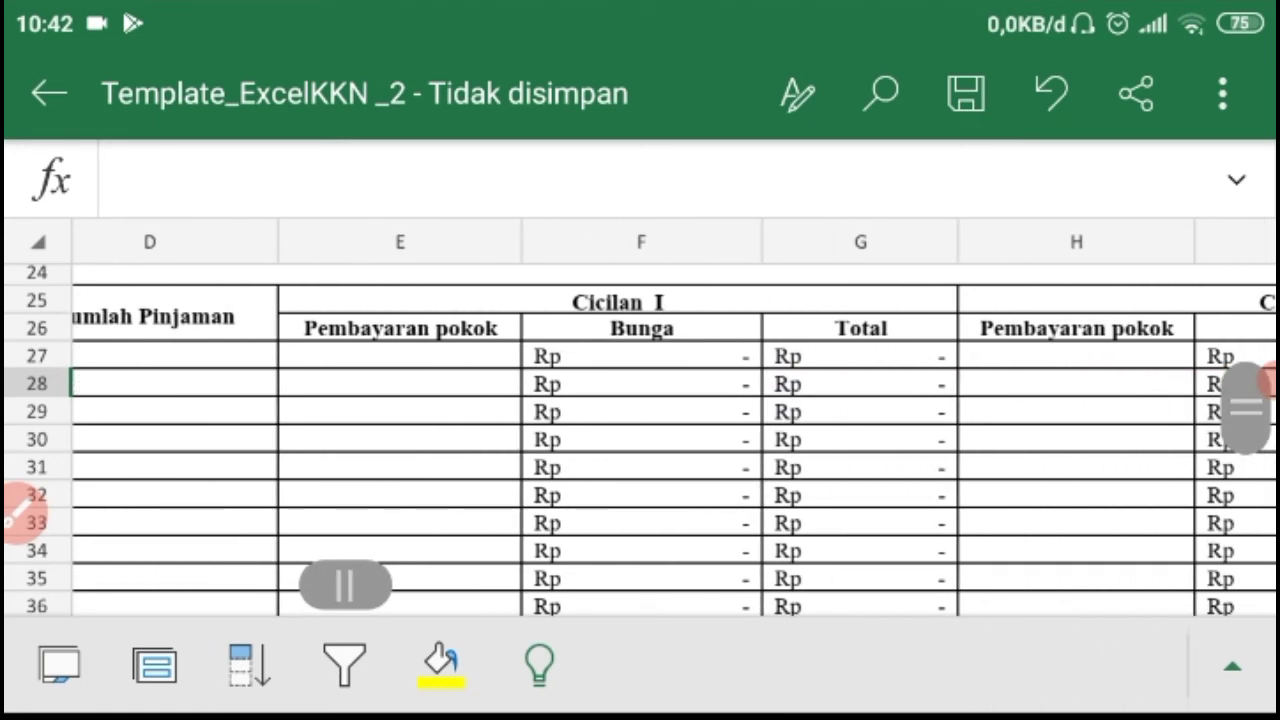
pyautogui.hscroll(-2, 640, 420)
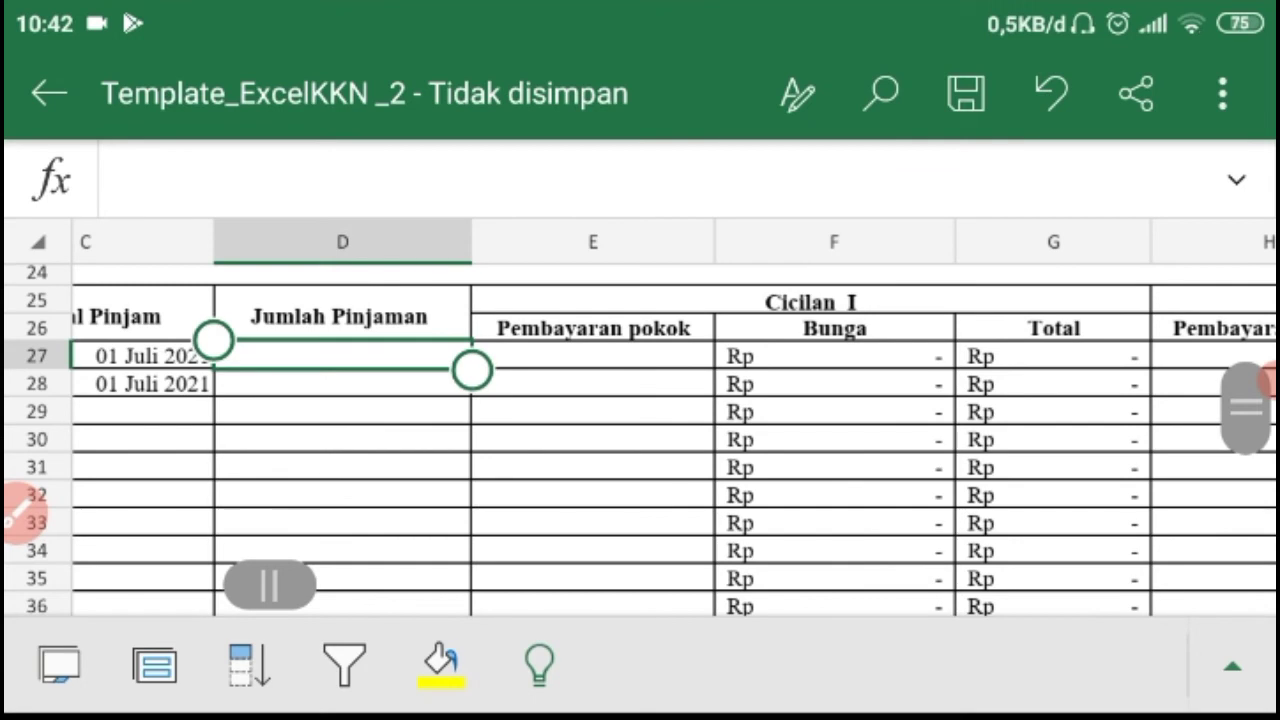
pyautogui.click(343, 356)
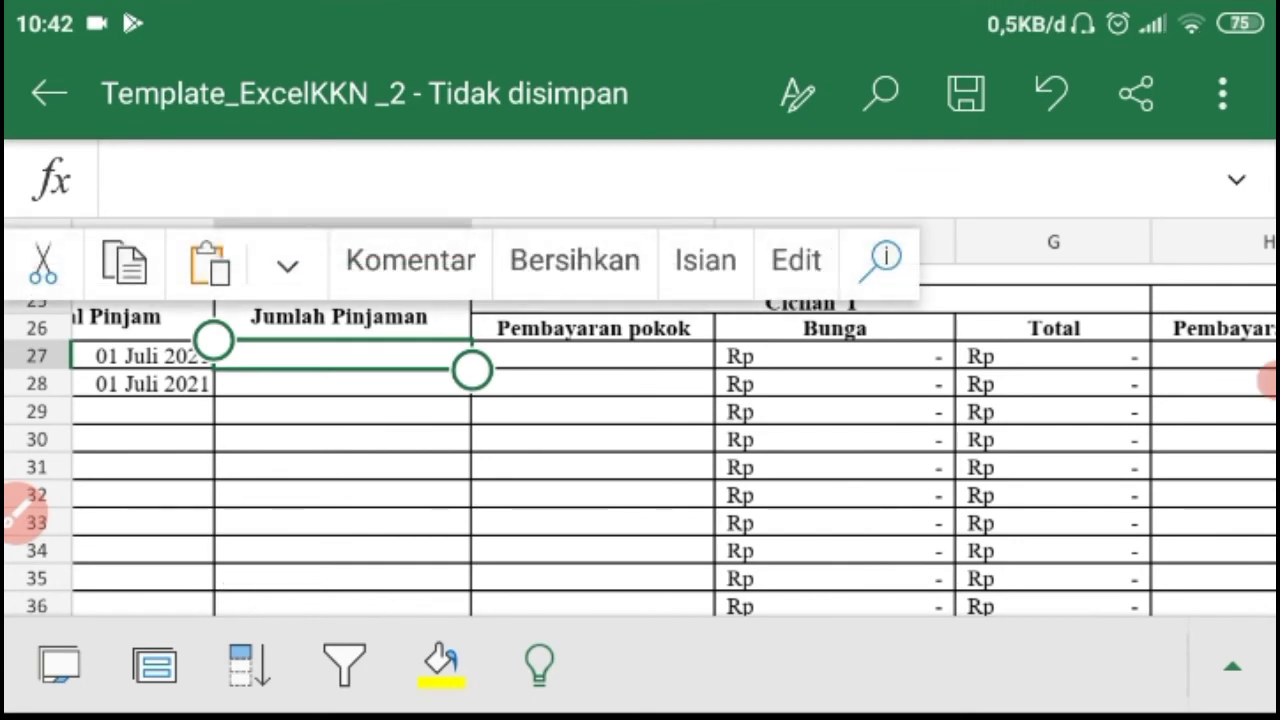
pyautogui.click(120, 180)
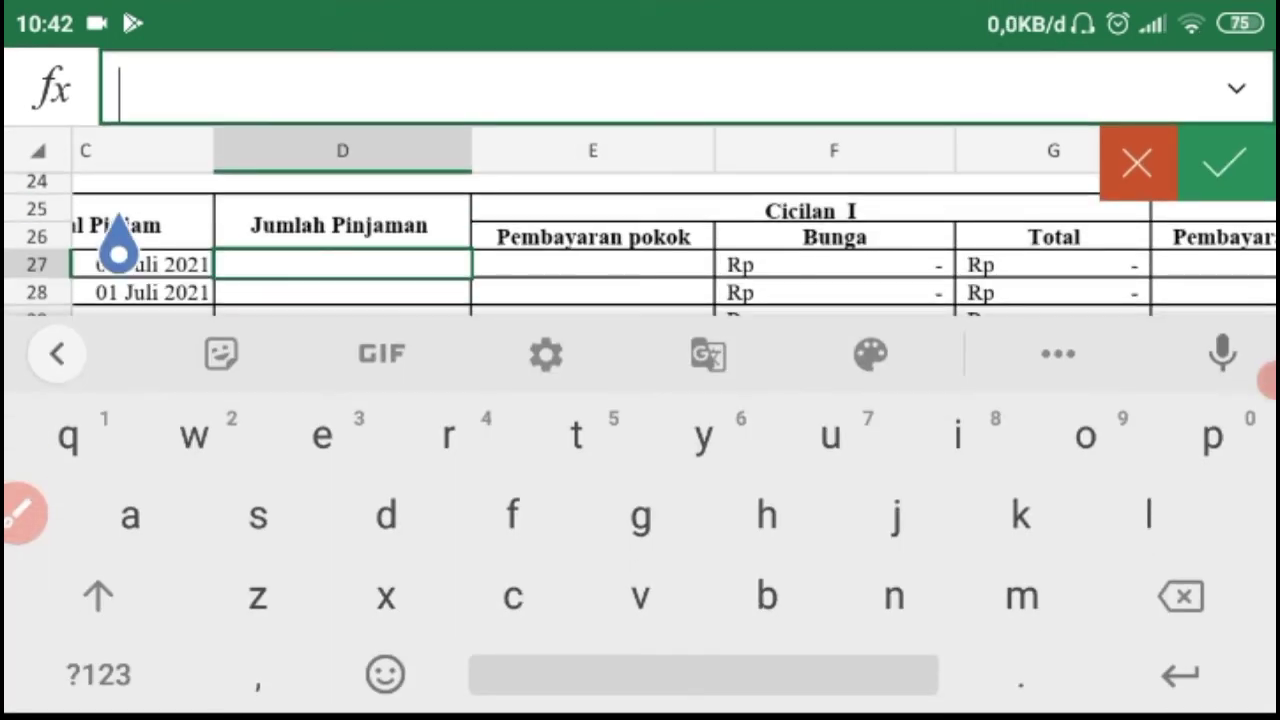
pyautogui.click(98, 674)
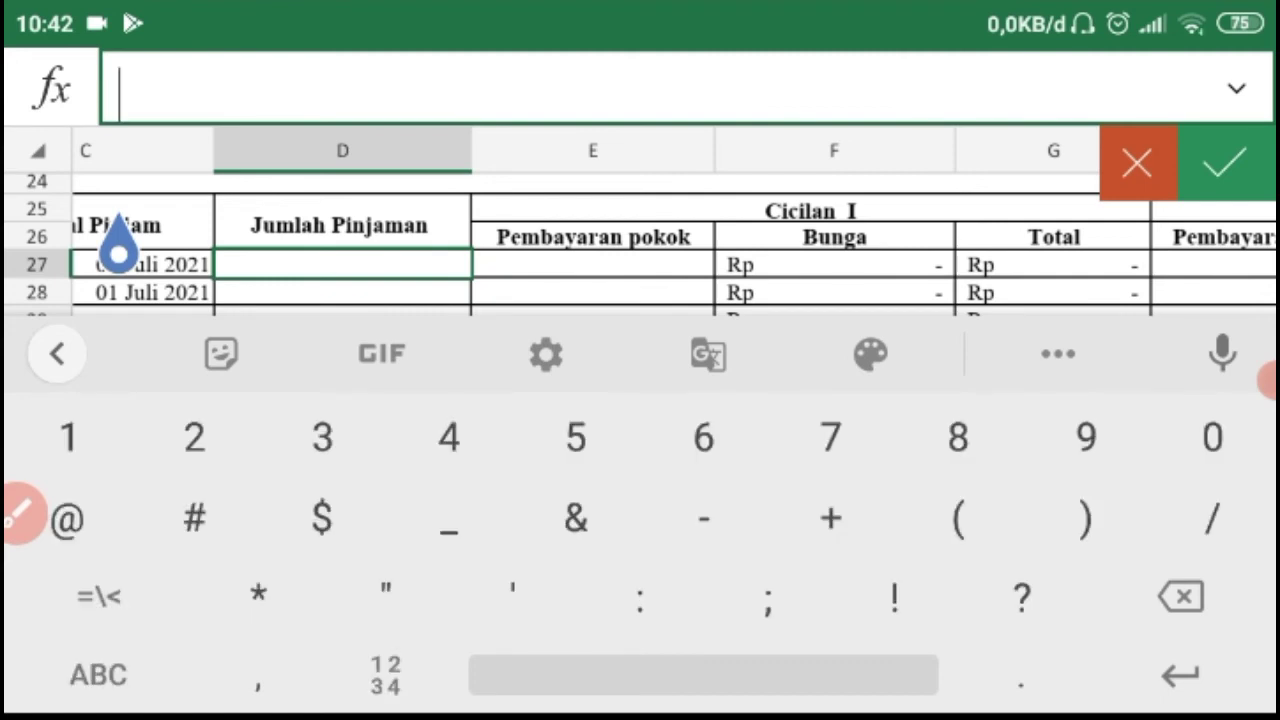
pyautogui.click(98, 674)
pyautogui.click(98, 674)
pyautogui.click(1137, 163)
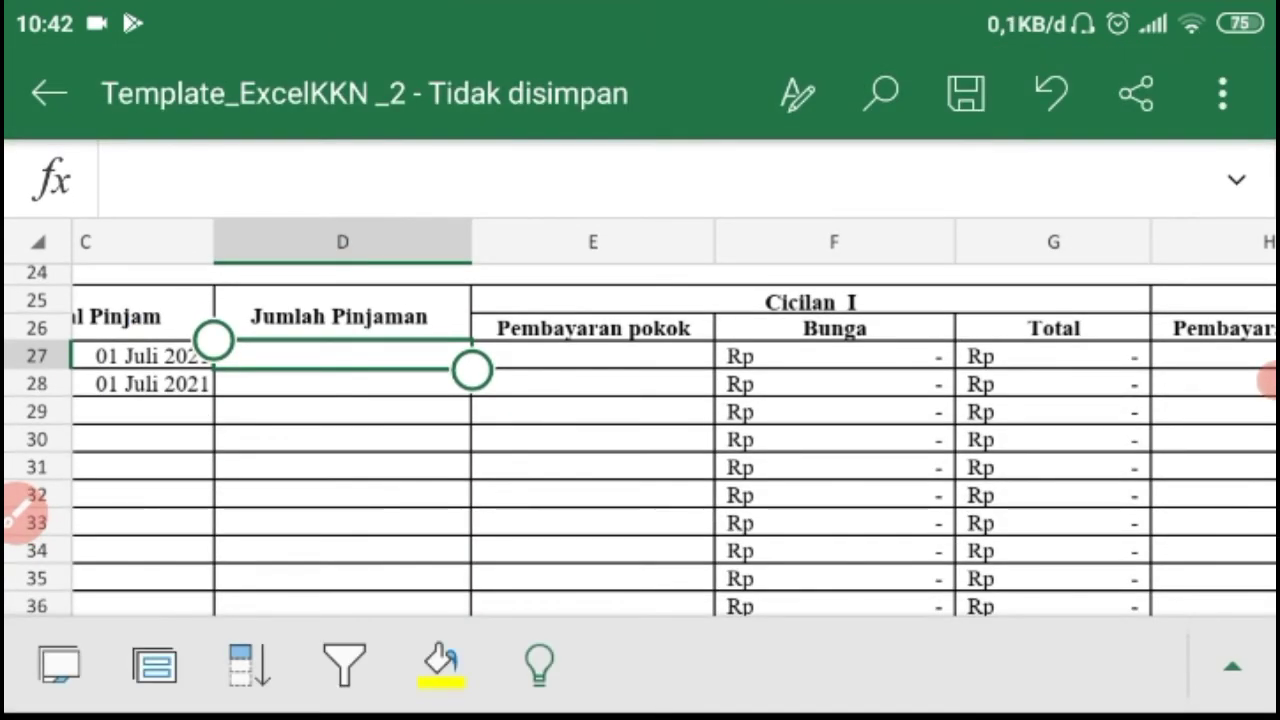
# Step: Enter 7000000 in D27 as the first borrower's Jumlah Pinjaman in the second loan table
pyautogui.doubleClick(340, 264)
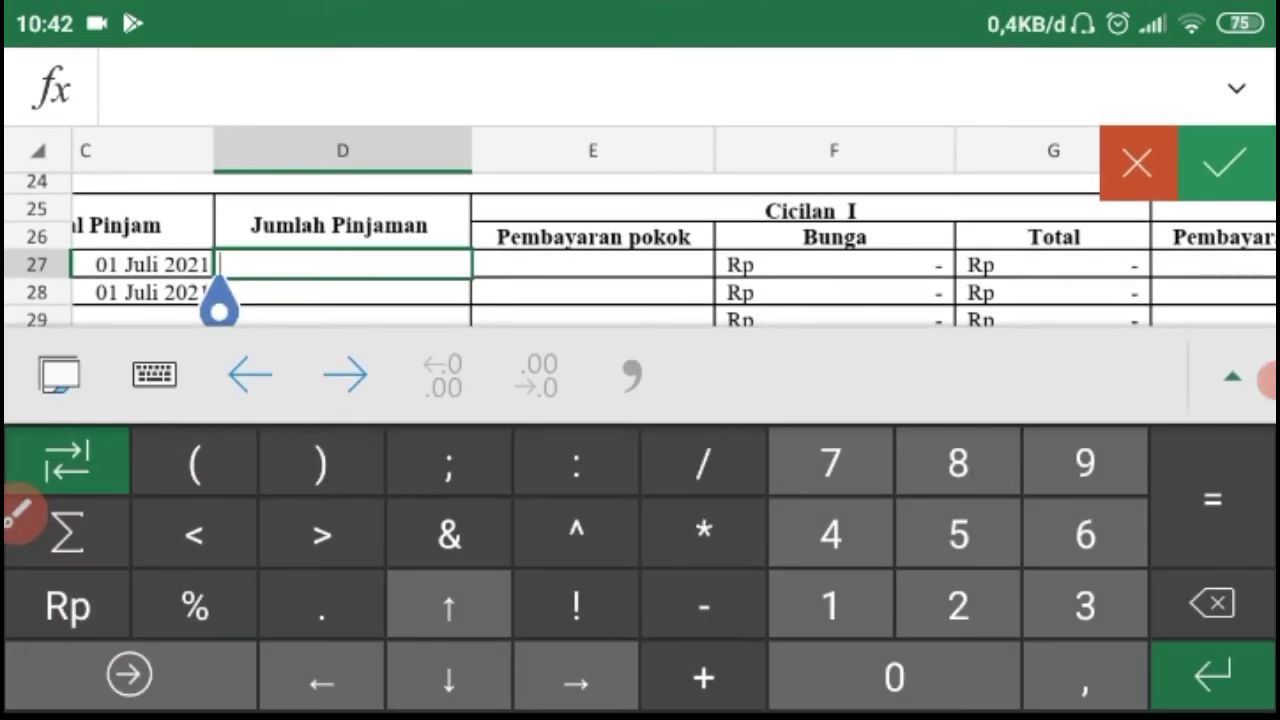
pyautogui.write('700')
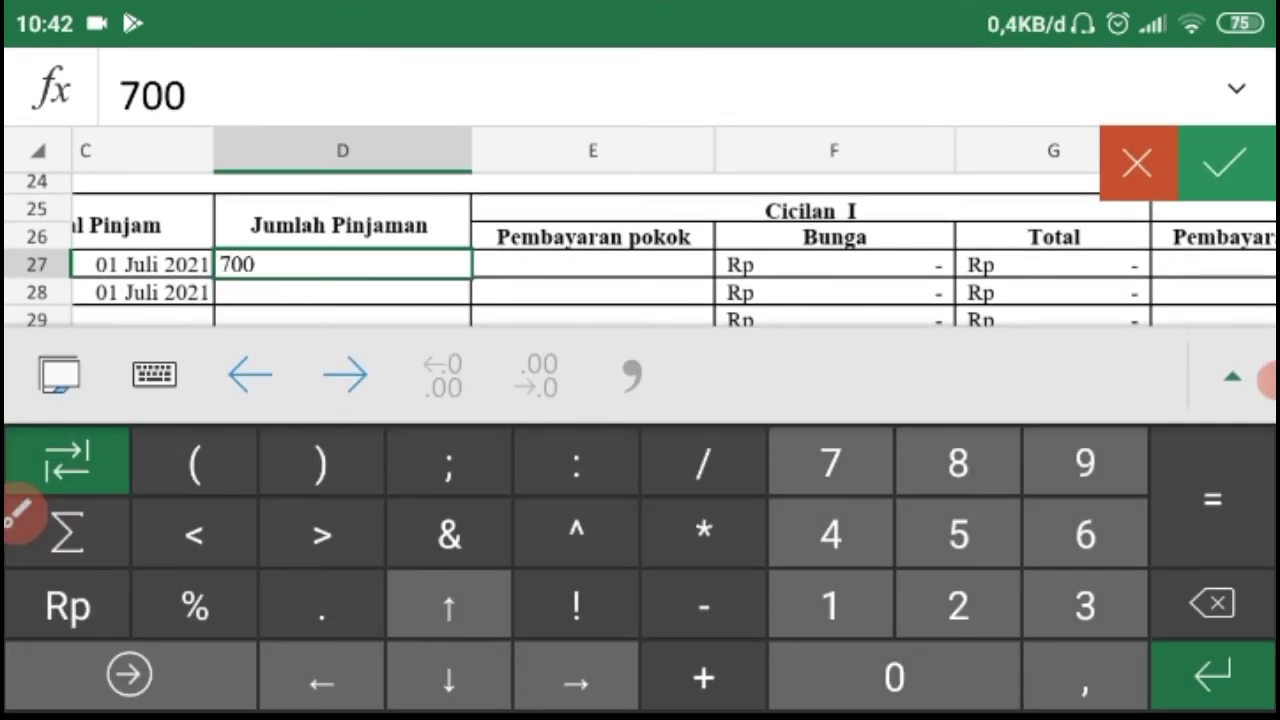
pyautogui.write('0000')
pyautogui.click(1224, 163)
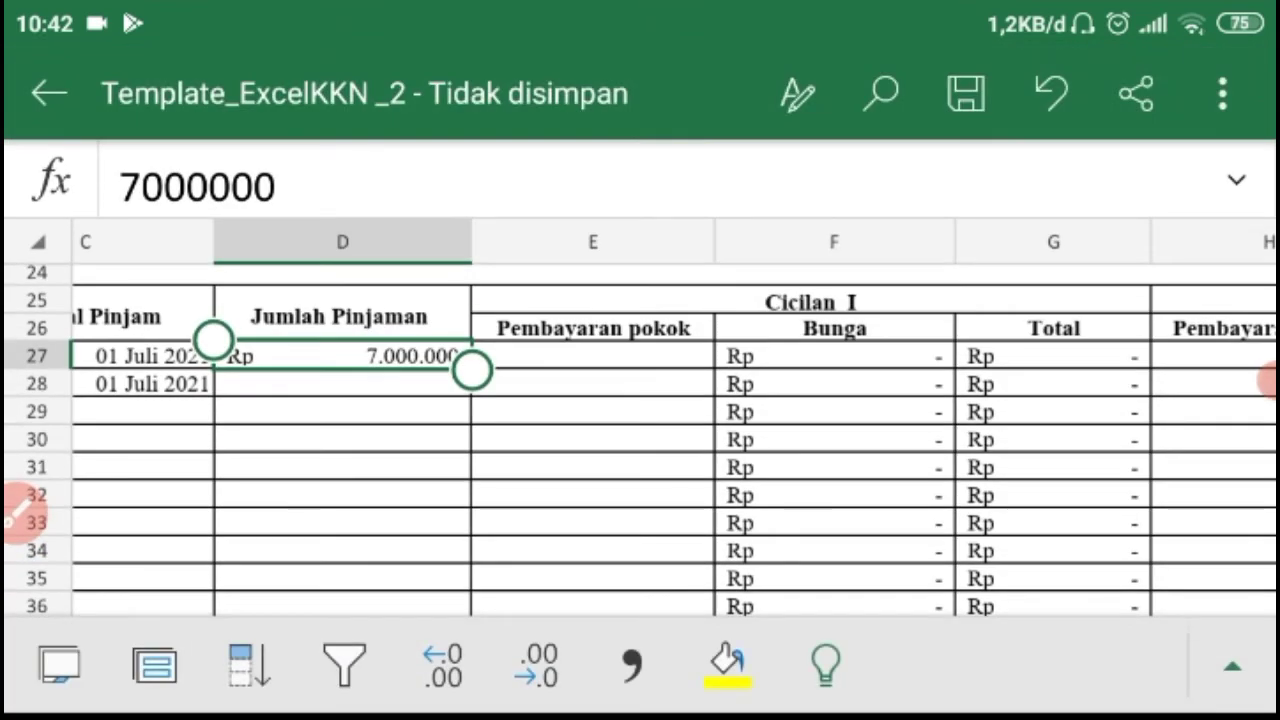
# Step: Review the second loan table's Pembayaran pokok, Bunga and Total columns from Cicilan I through Cicilan V, along with the borrower columns
pyautogui.scroll(2, 638, 416)
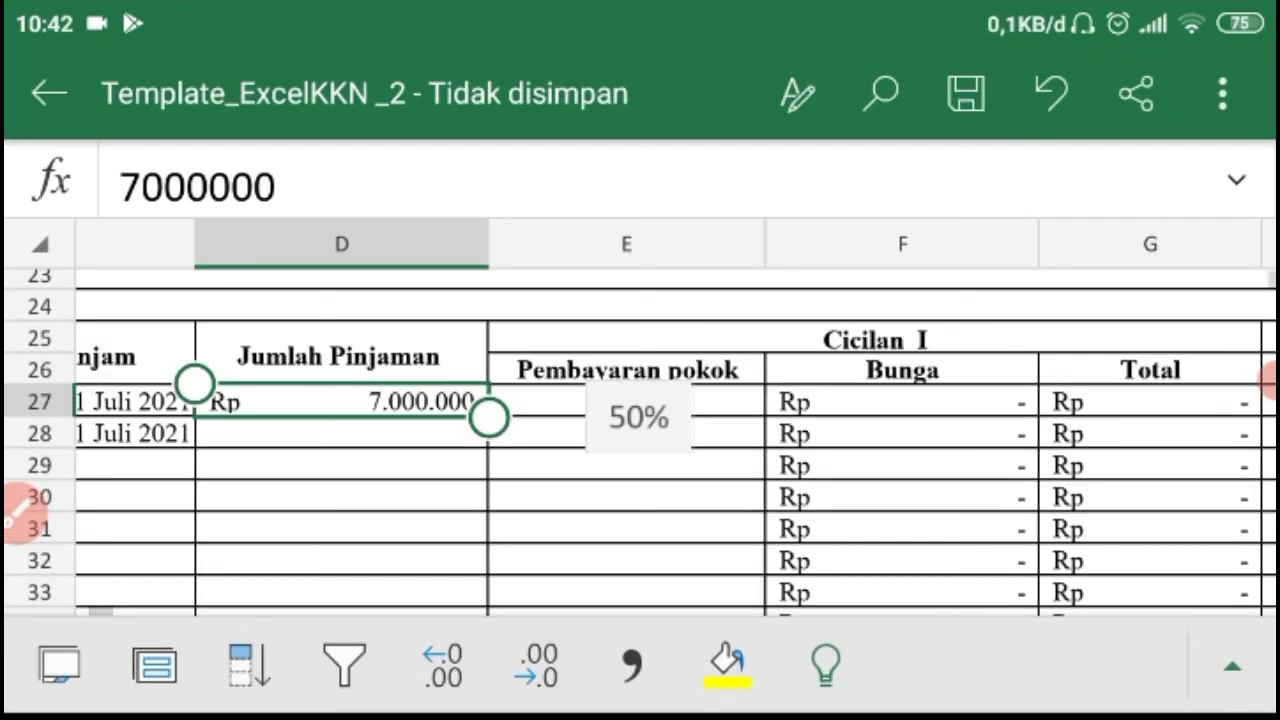
pyautogui.click(627, 370)
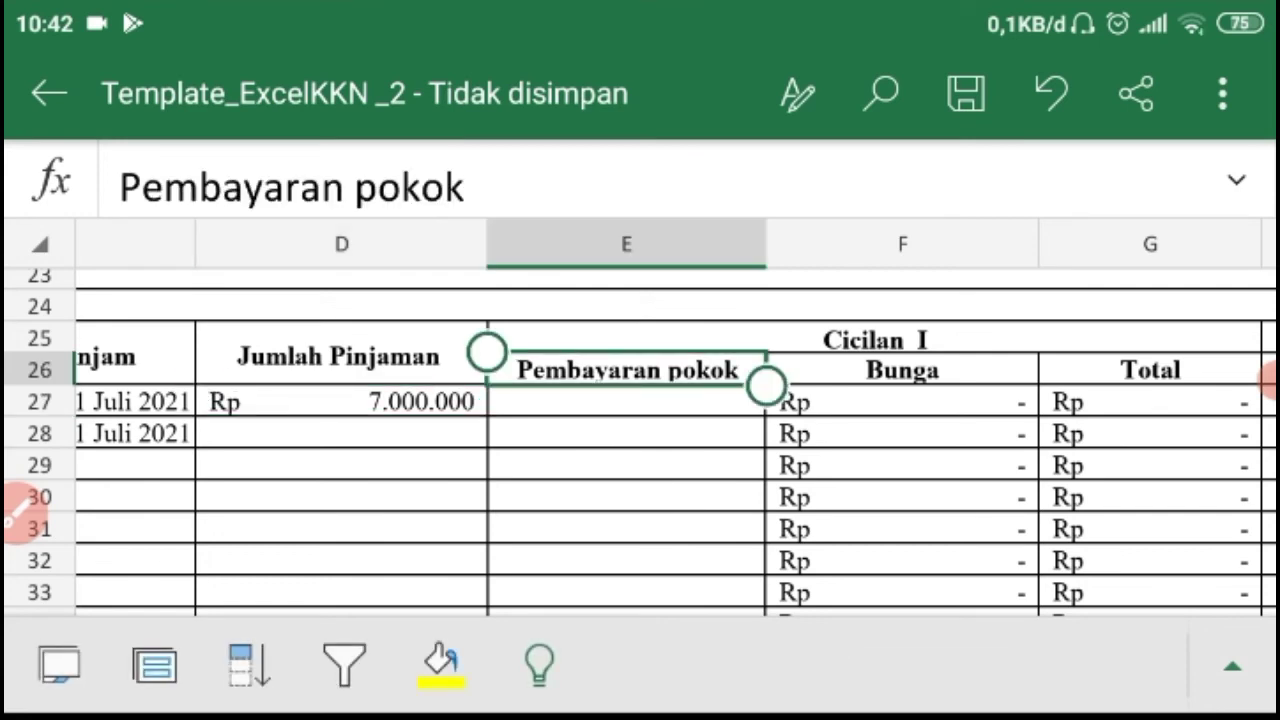
pyautogui.click(627, 433)
pyautogui.scroll(-2, 640, 418)
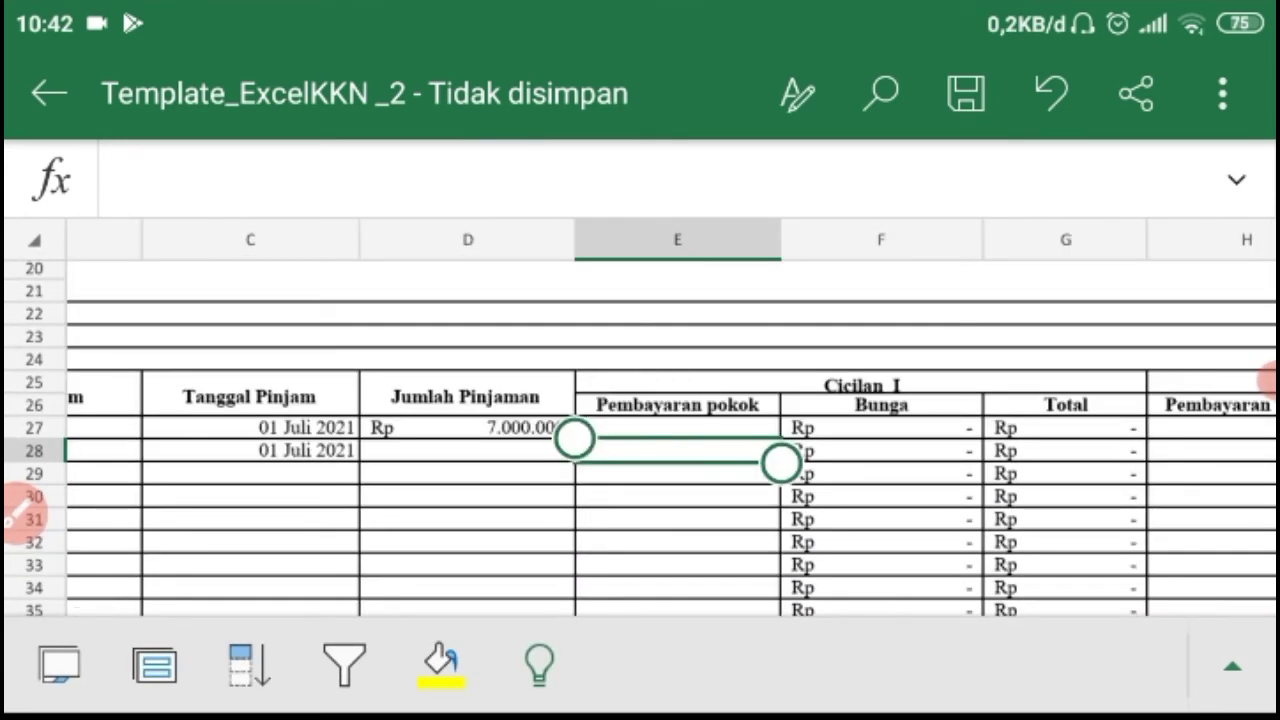
pyautogui.hscroll(5, 670, 440)
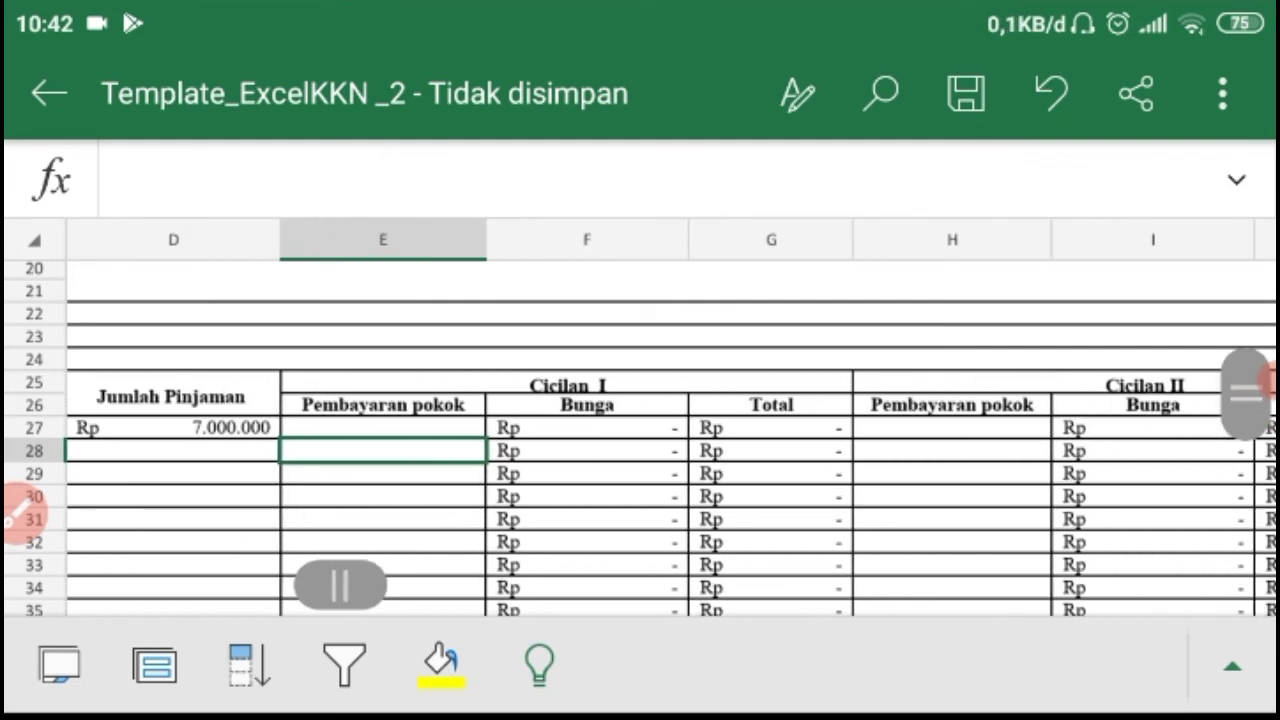
pyautogui.click(383, 428)
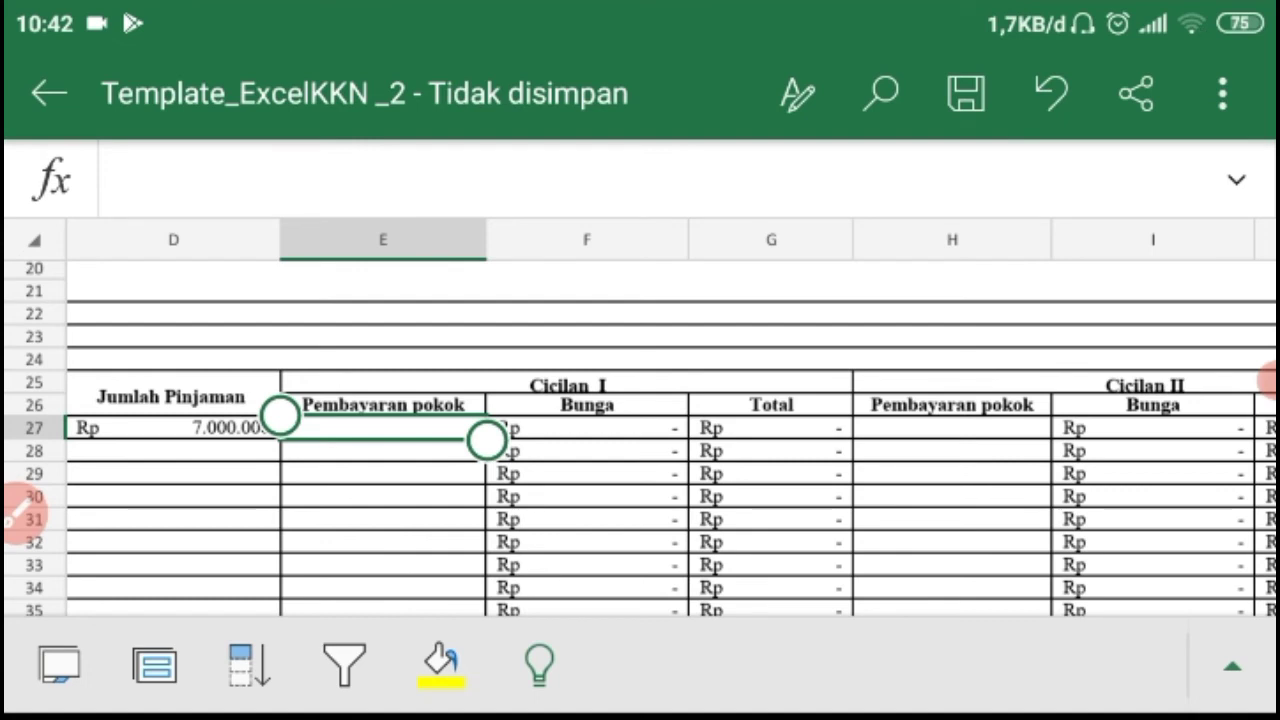
pyautogui.scroll(2, 640, 440)
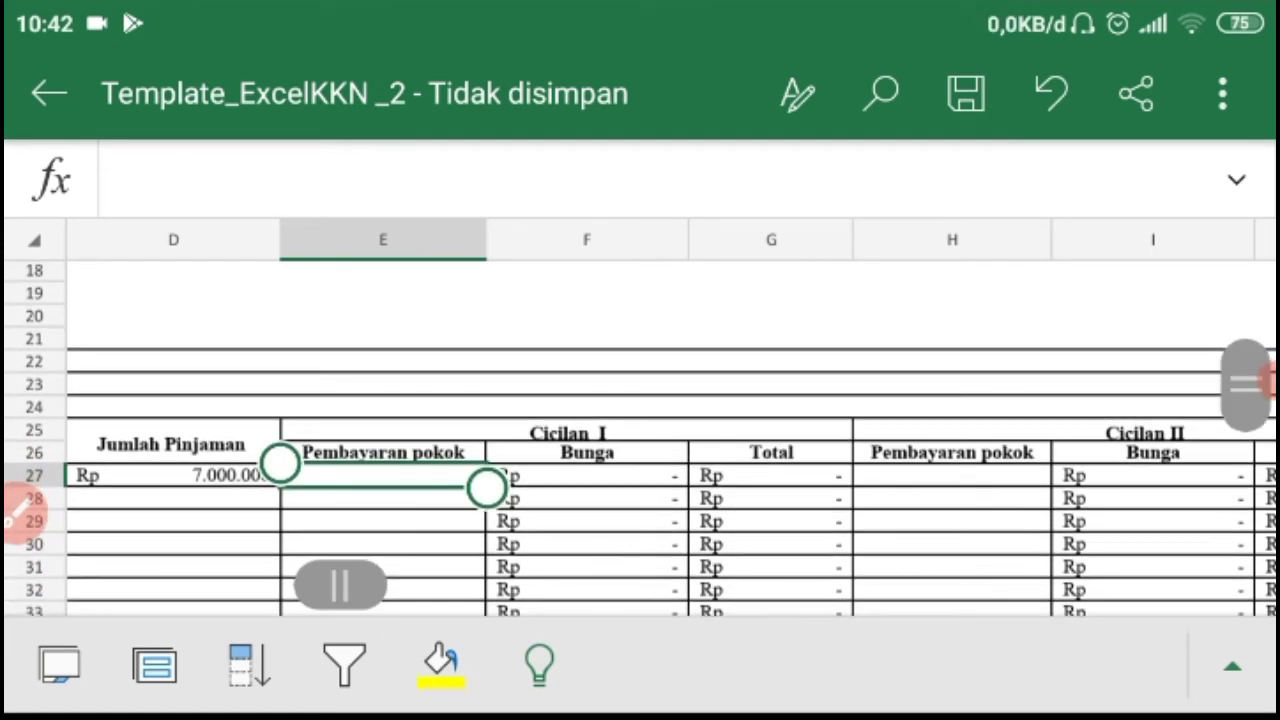
pyautogui.hscroll(10, 640, 520)
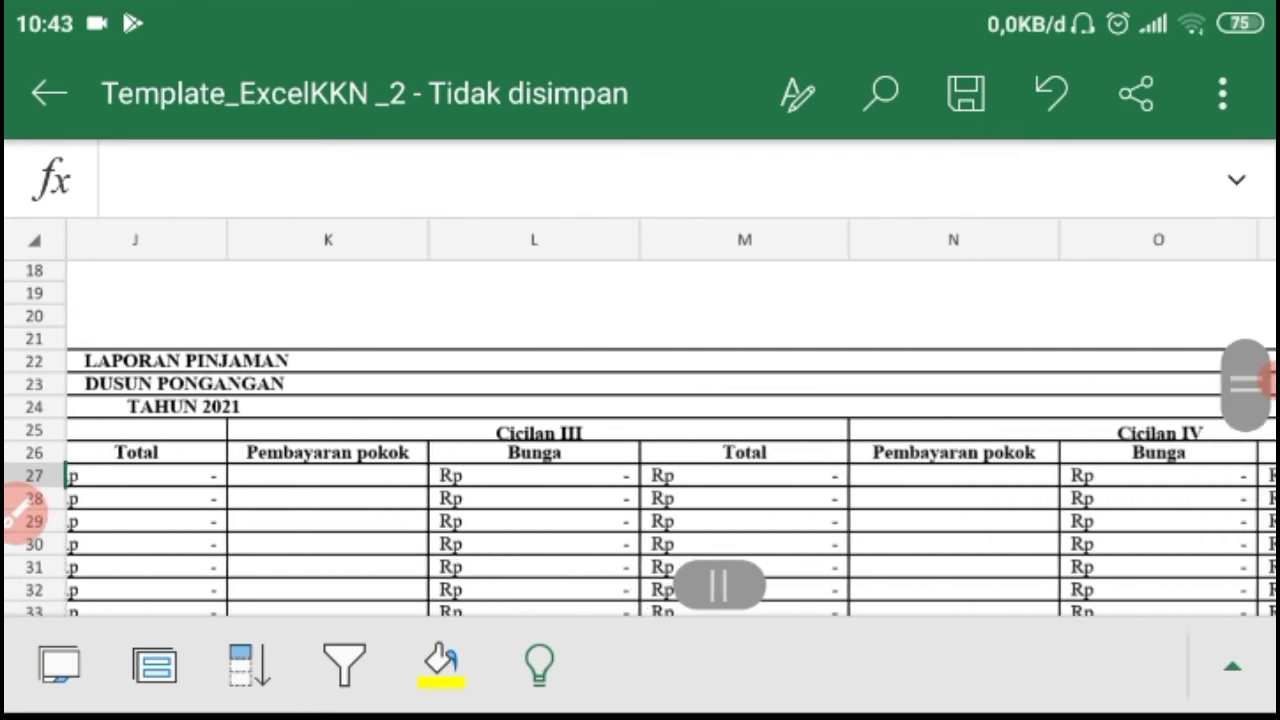
pyautogui.hscroll(5, 640, 440)
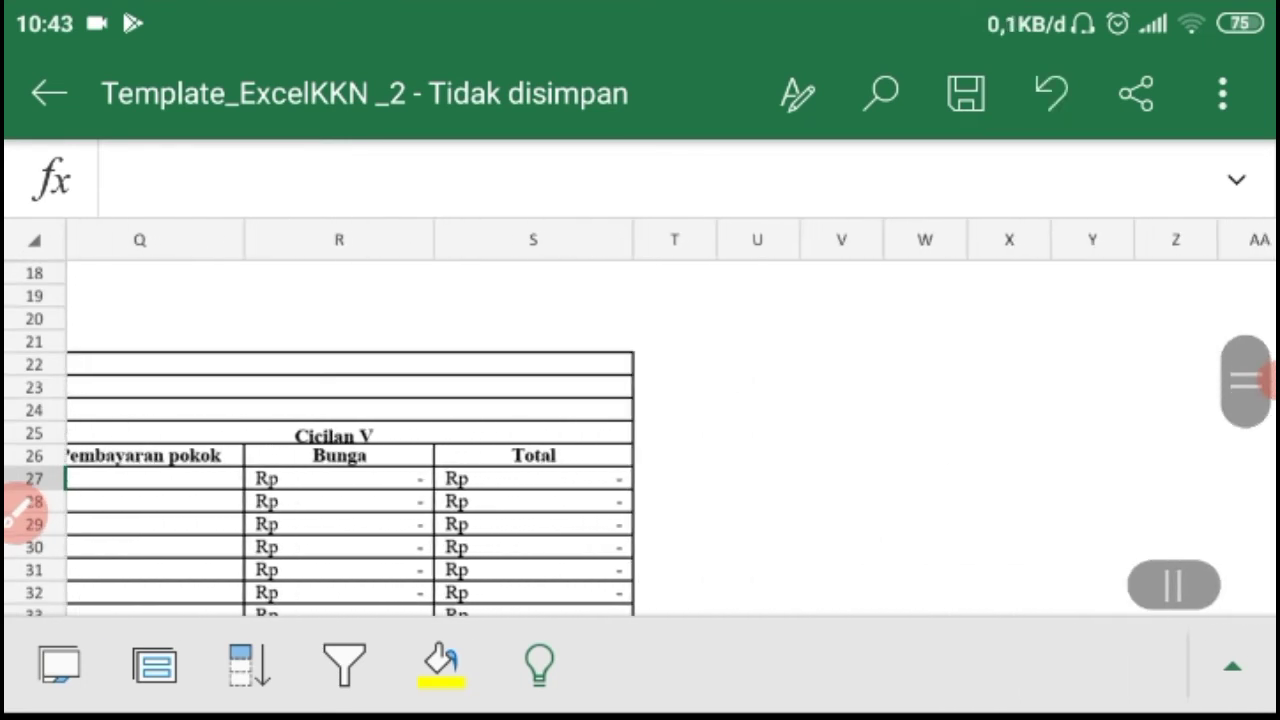
pyautogui.hscroll(-8, 640, 440)
pyautogui.hscroll(-10, 640, 440)
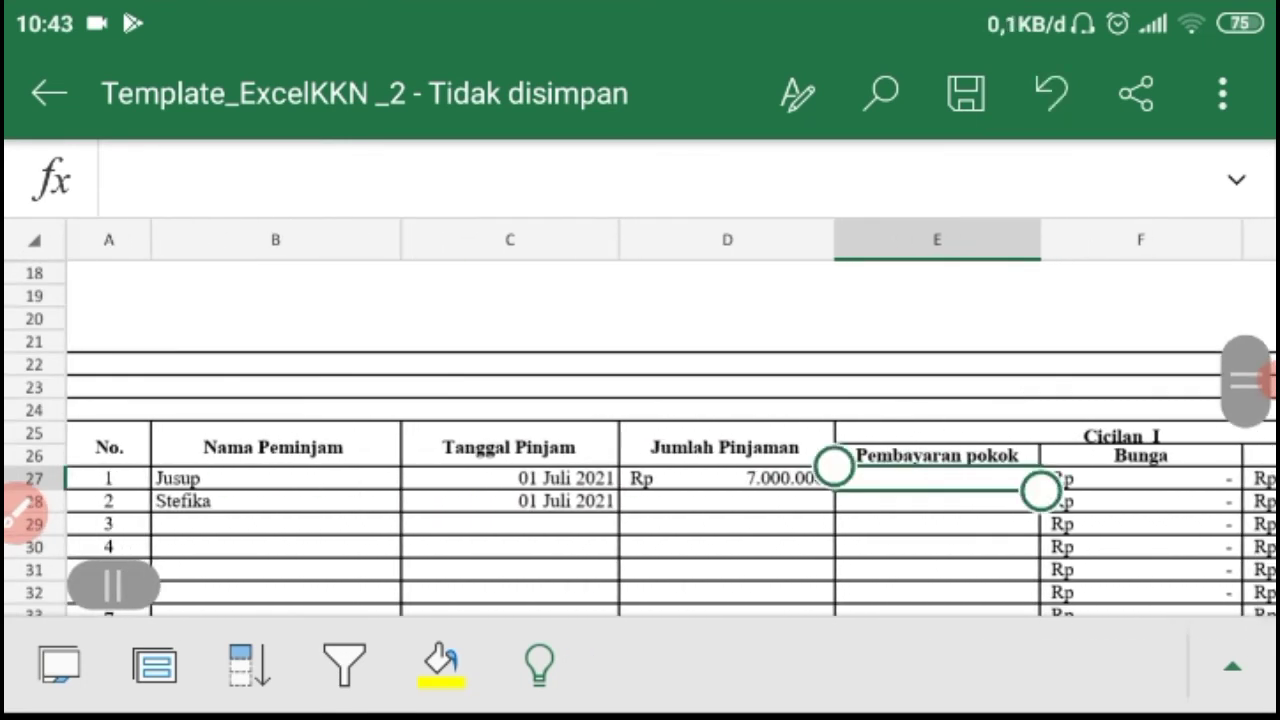
pyautogui.hscroll(-1, 640, 440)
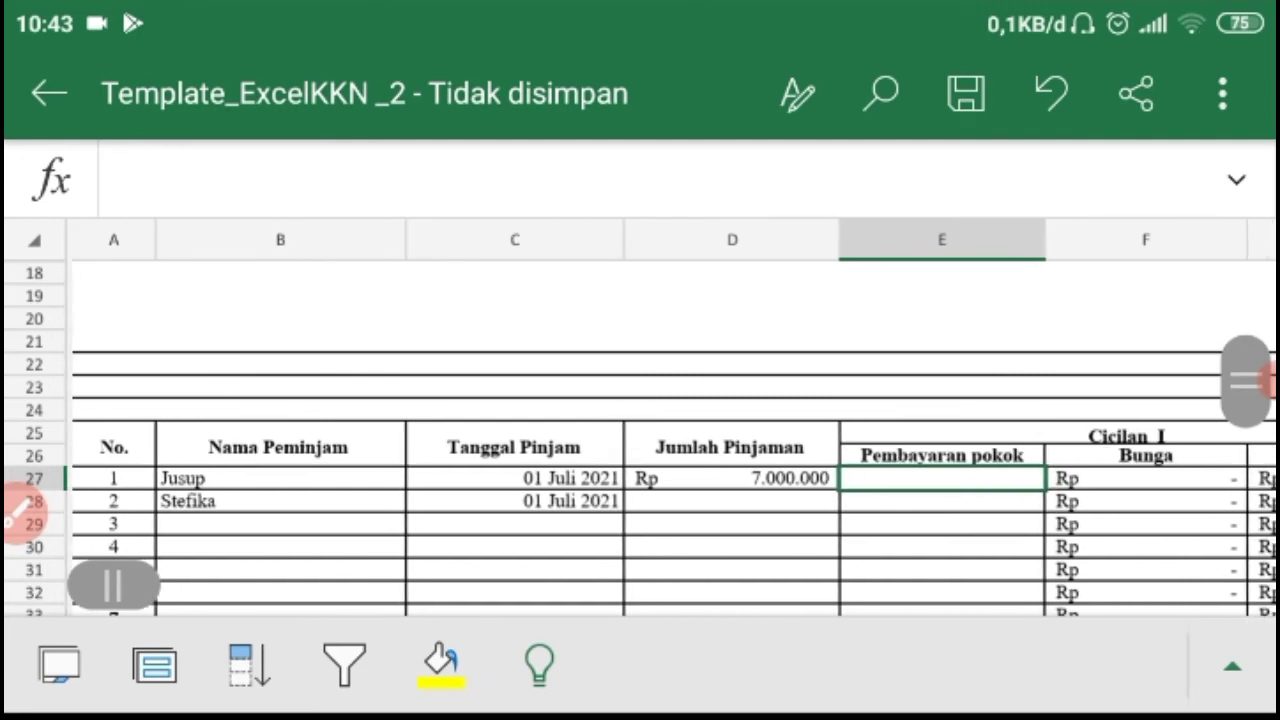
pyautogui.hscroll(4, 640, 440)
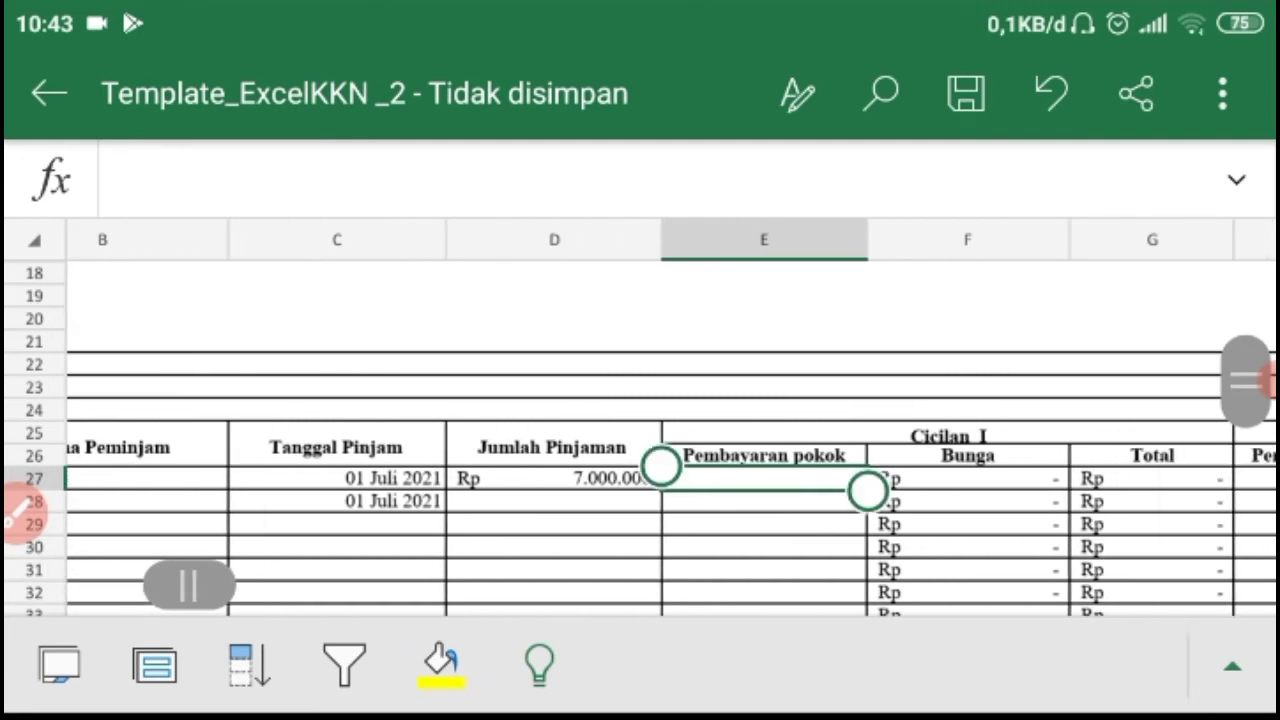
# Step: Check the first borrower's Jumlah Pinjaman in D27 against the Cicilan I and Cicilan II Pembayaran pokok columns of the second loan table
pyautogui.hscroll(1, 640, 440)
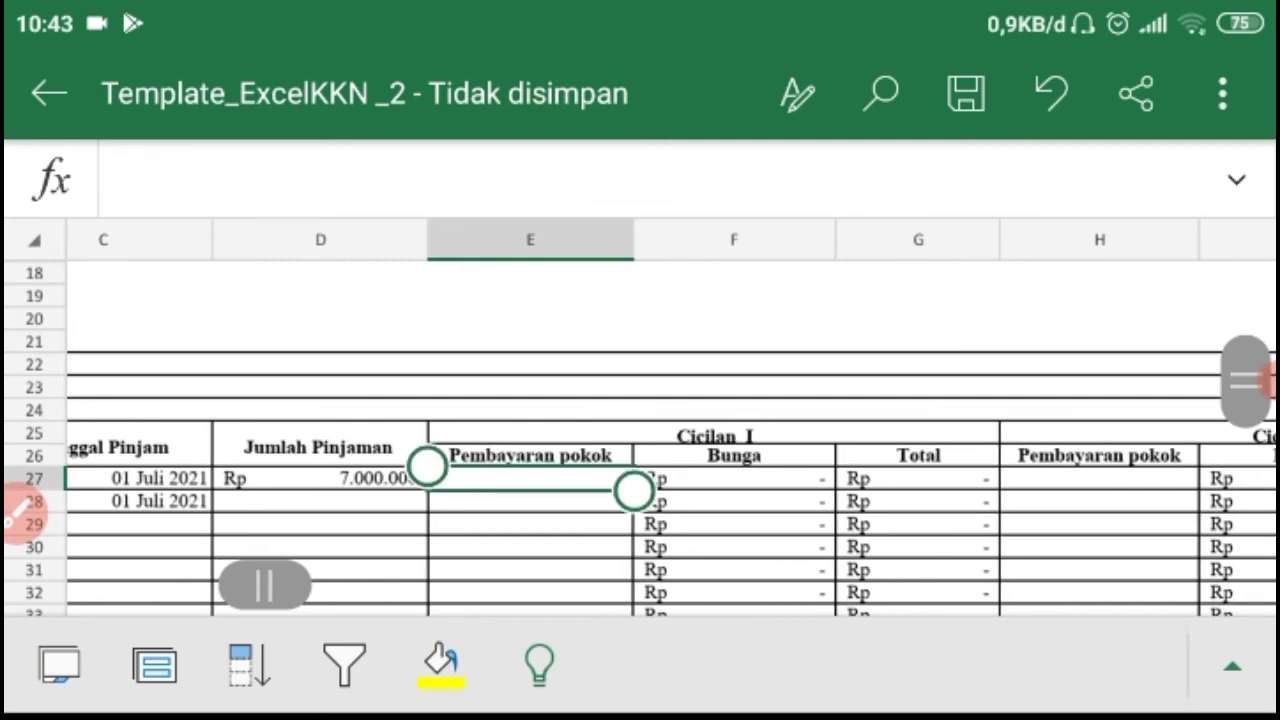
pyautogui.click(320, 479)
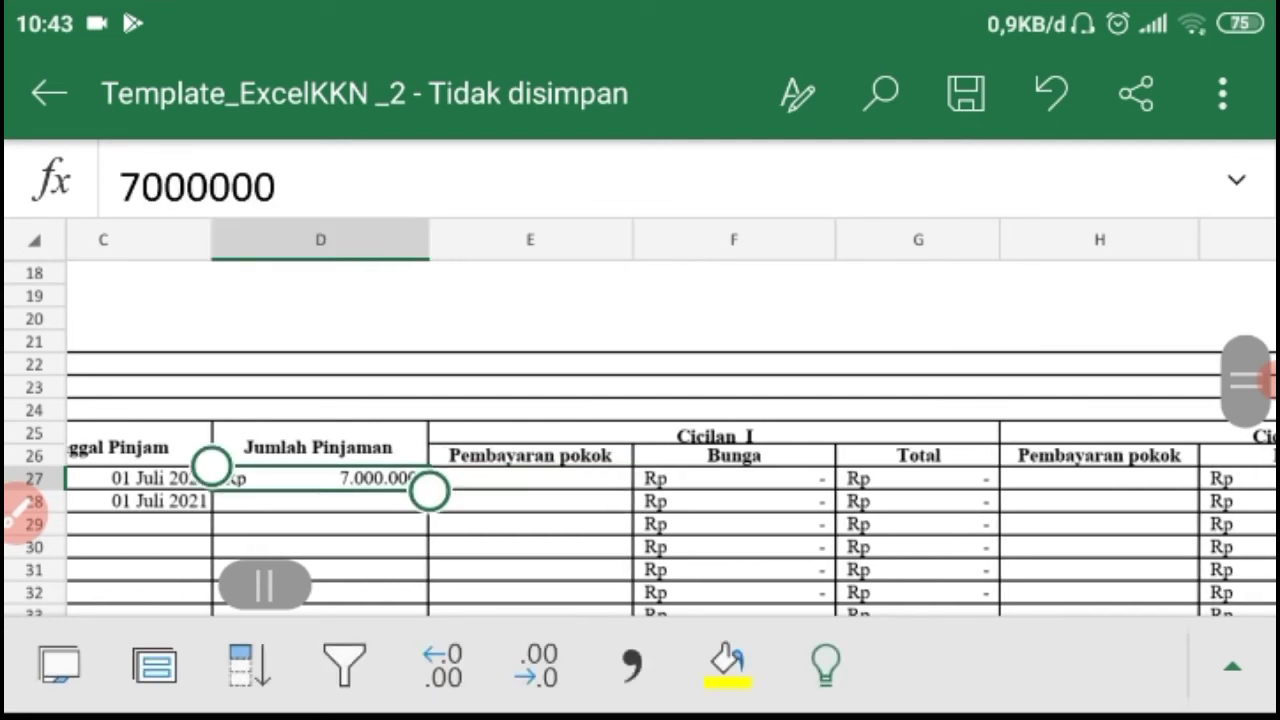
pyautogui.hscroll(2, 640, 440)
pyautogui.click(902, 479)
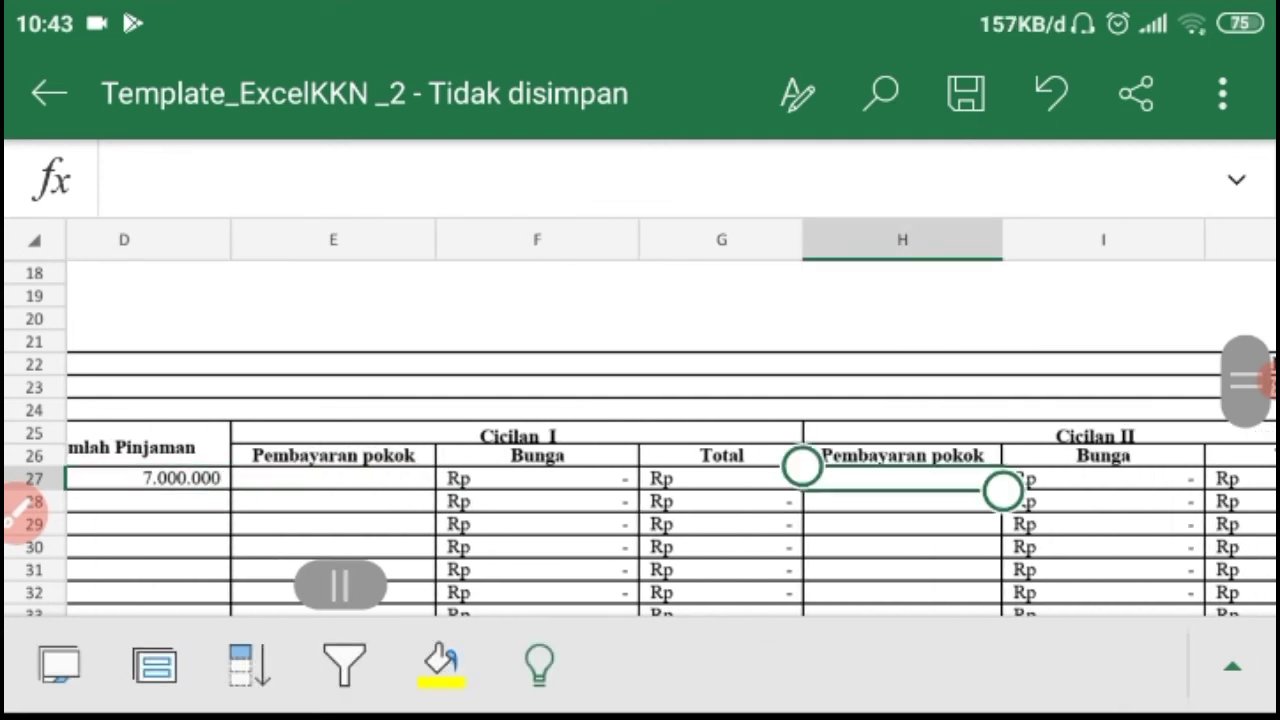
pyautogui.hscroll(1, 640, 440)
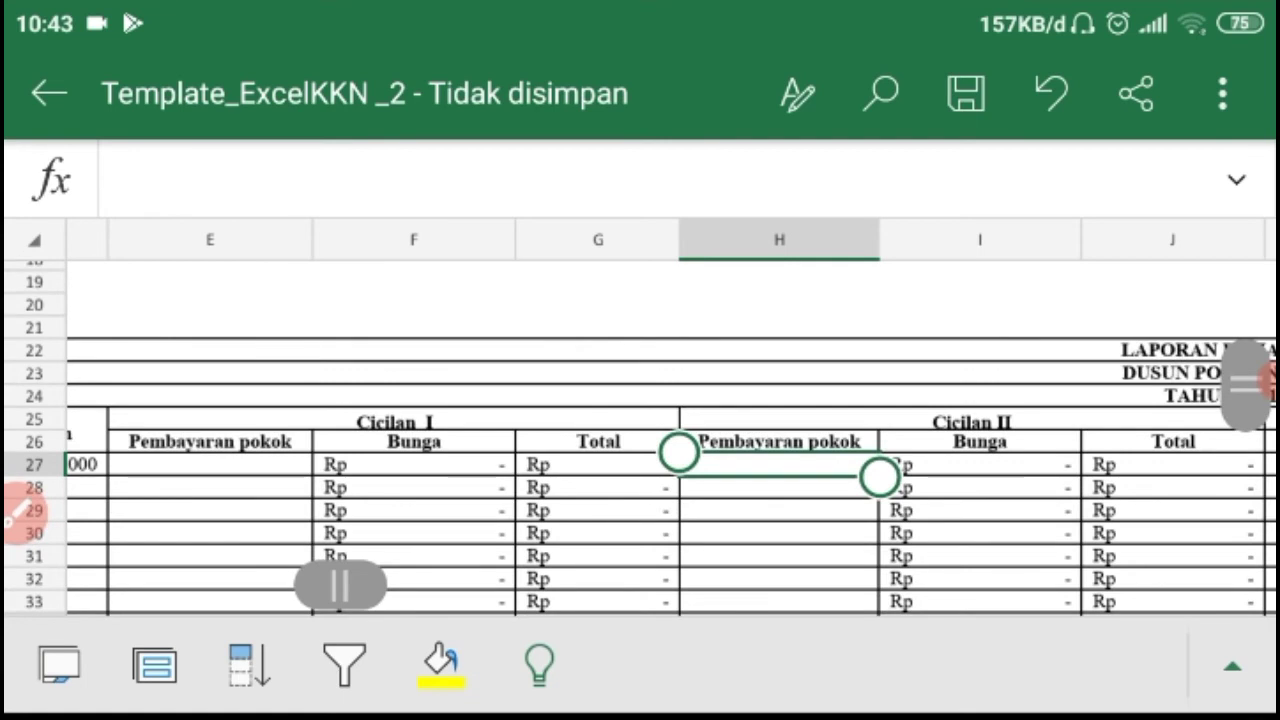
pyautogui.hscroll(-3, 640, 440)
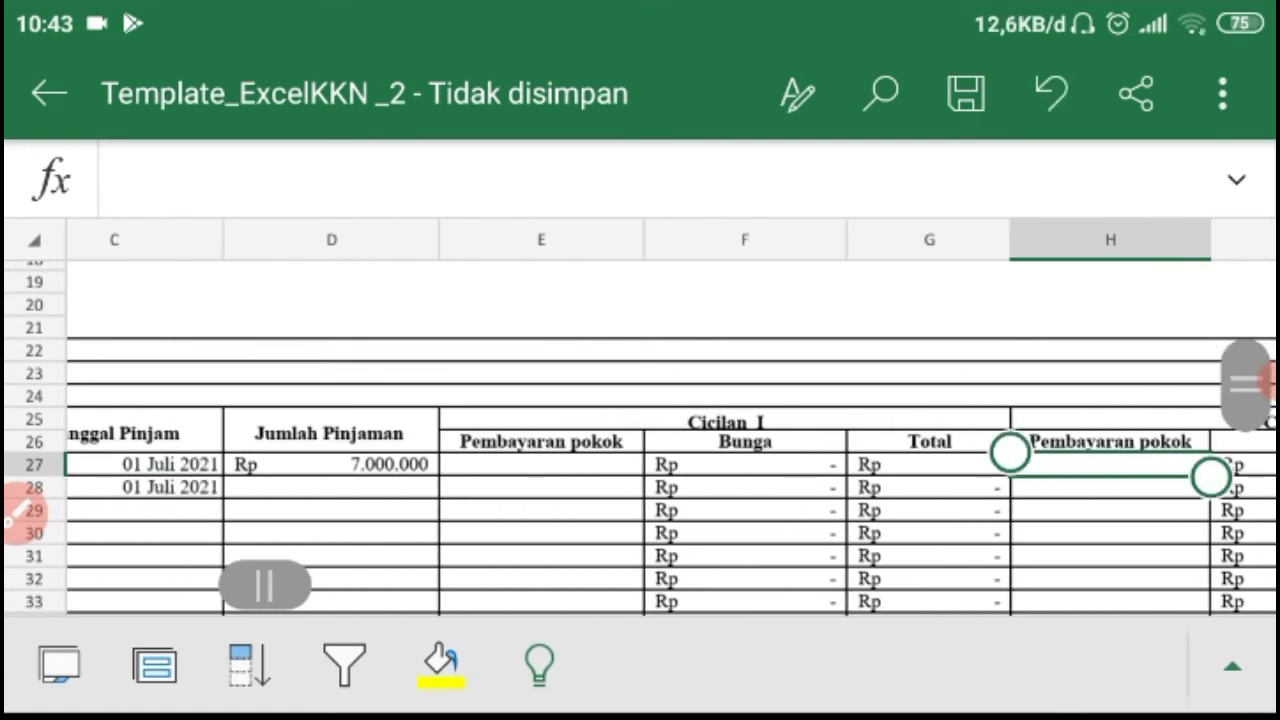
# Step: Enter the formula =D27/5 in E27 as the first borrower's Cicilan I Pembayaran pokok in the second loan table
pyautogui.click(541, 465)
pyautogui.scroll(-2, 640, 440)
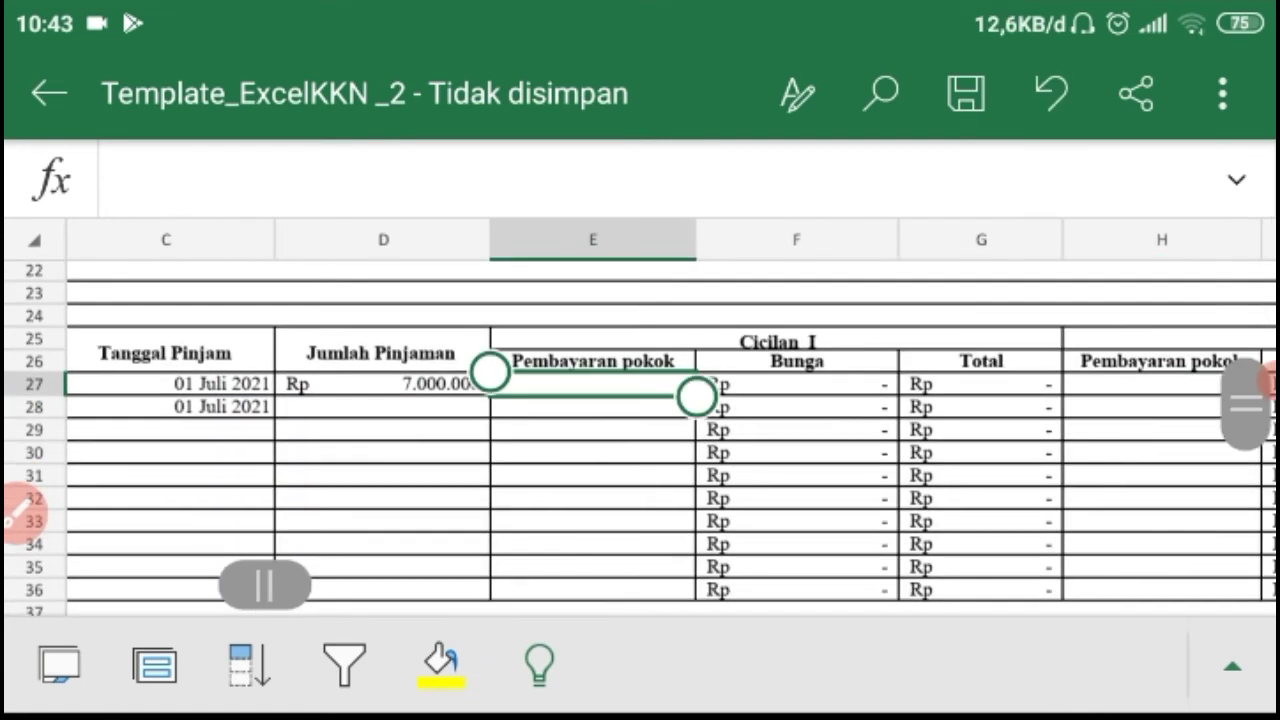
pyautogui.scroll(2, 640, 440)
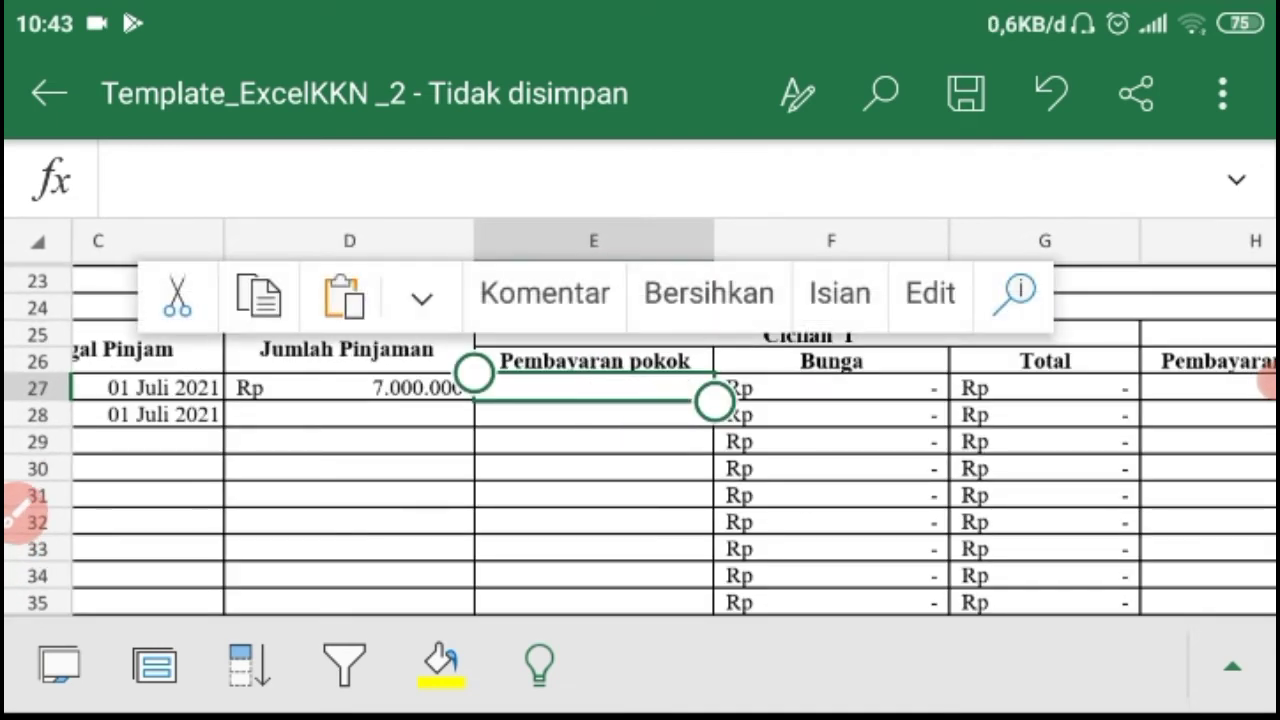
pyautogui.click(594, 415)
pyautogui.click(594, 388)
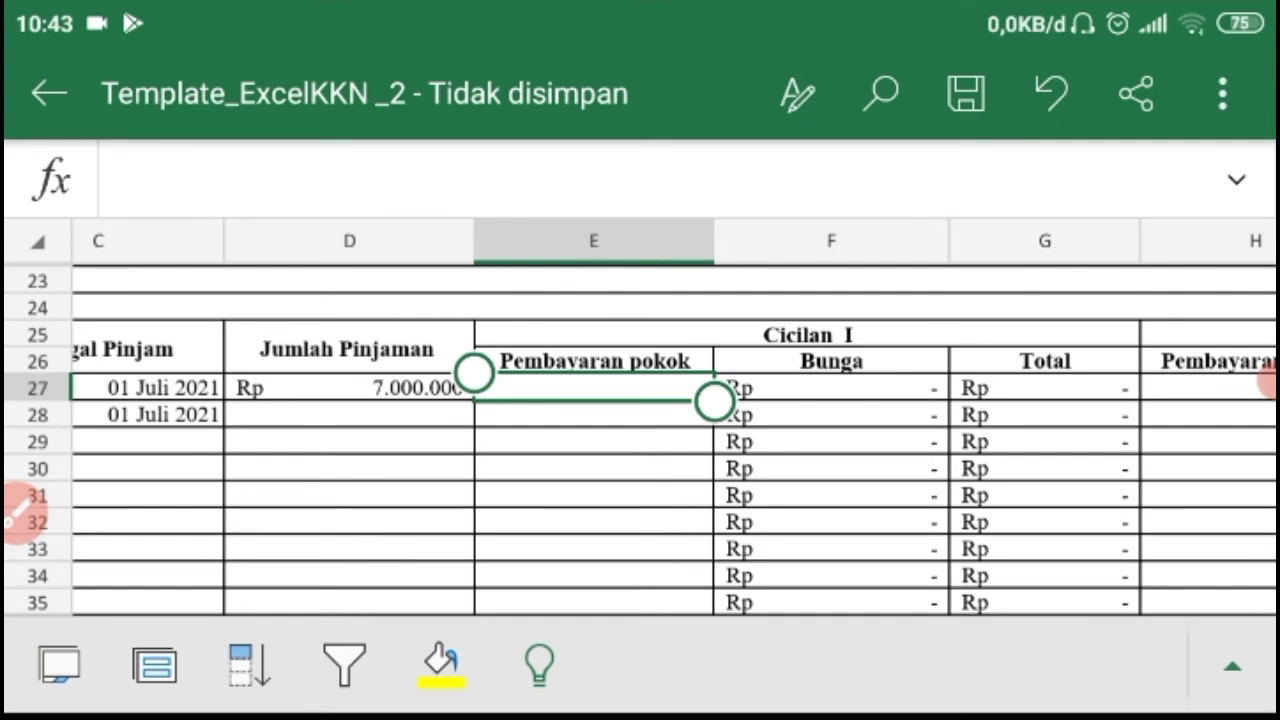
pyautogui.click(118, 180)
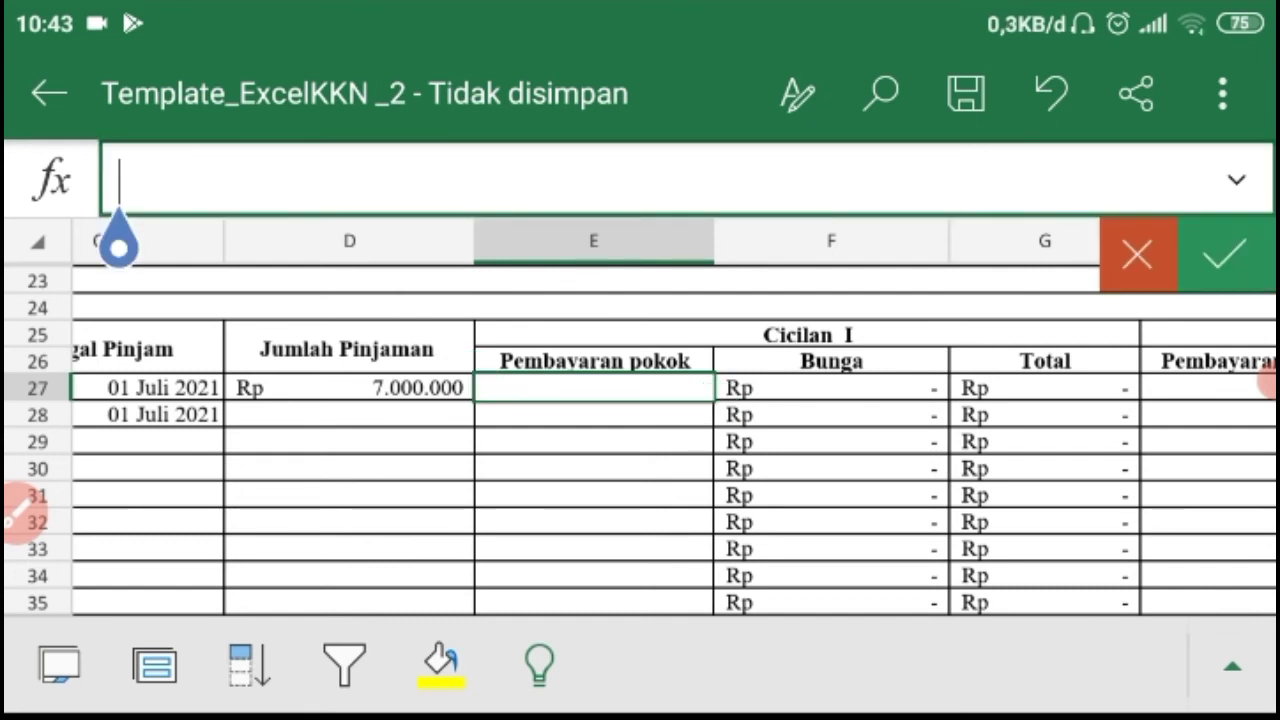
pyautogui.scroll(1, 594, 250)
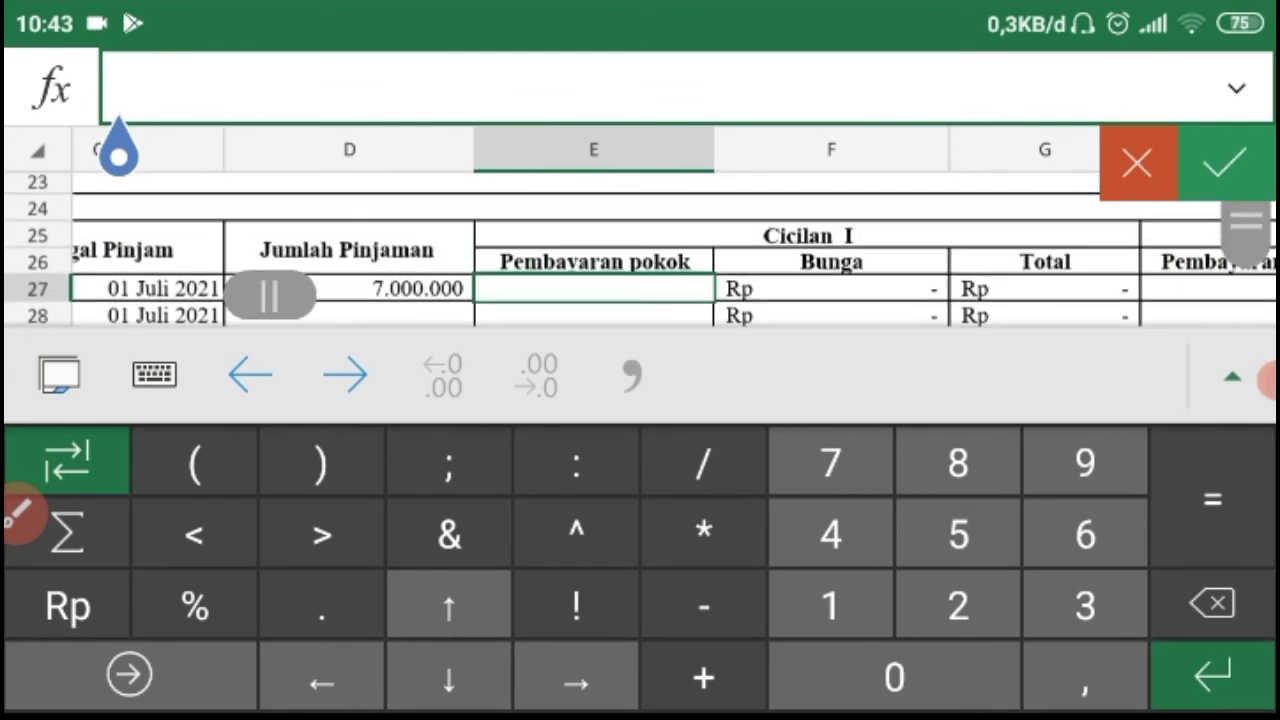
pyautogui.click(1212, 498)
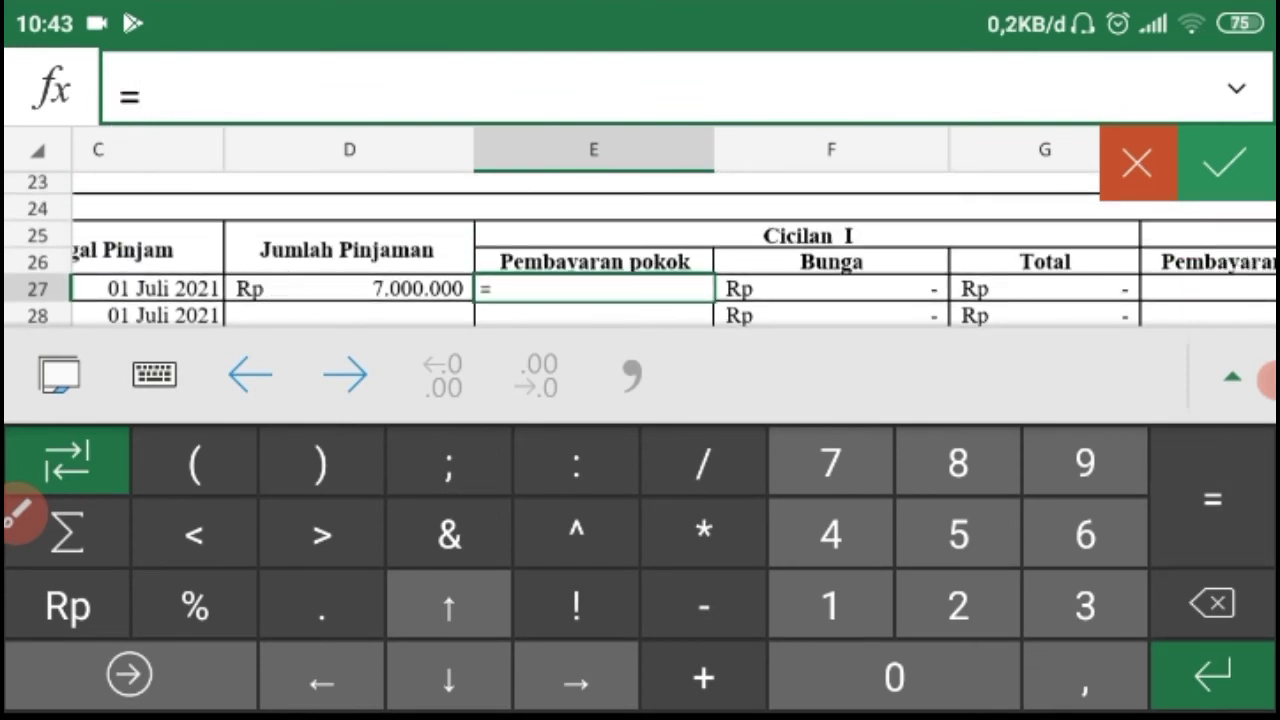
pyautogui.click(349, 289)
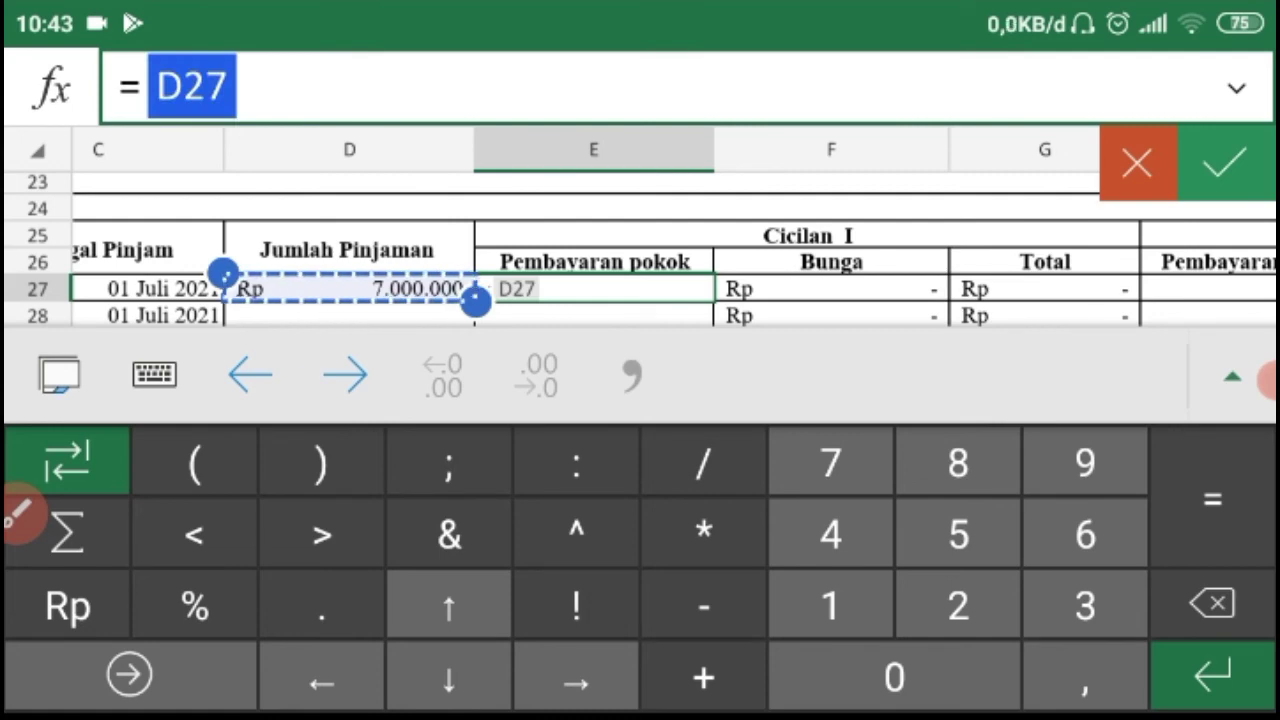
pyautogui.write('/5')
pyautogui.click(1224, 162)
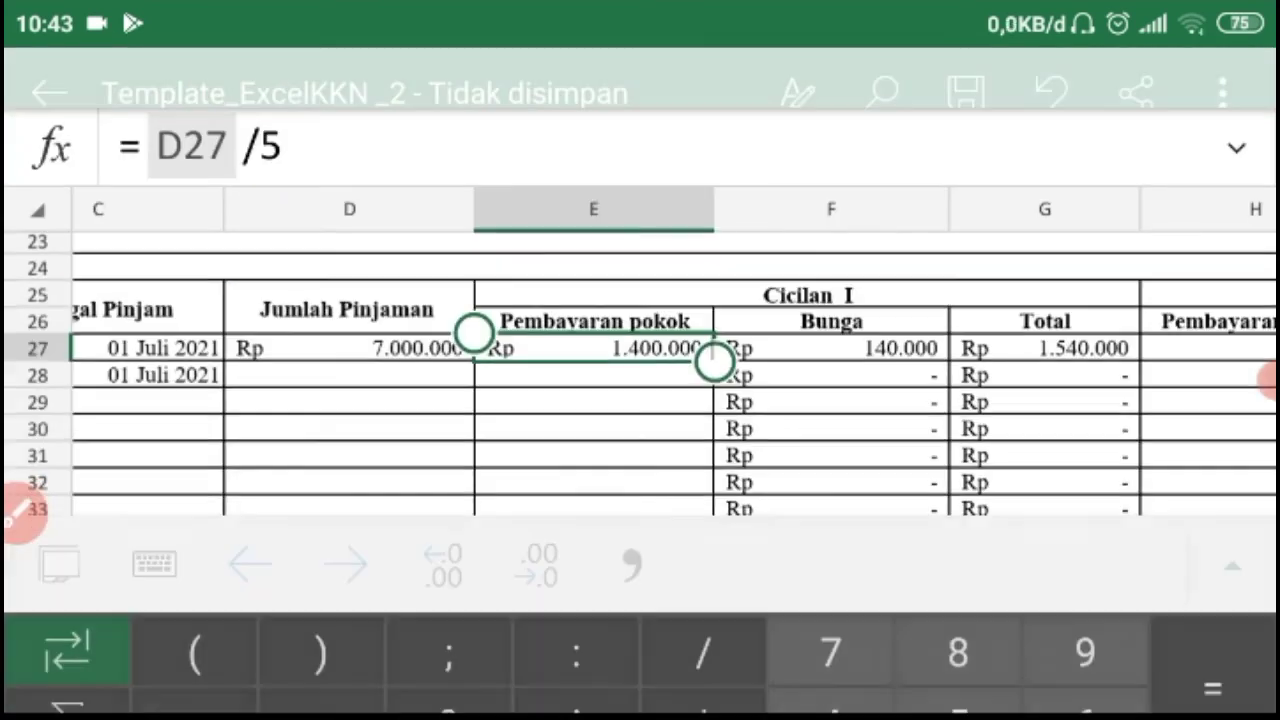
# Step: Examine the Cicilan I Bunga and Total columns next to the first borrower's Pembayaran pokok in the second loan table
pyautogui.hscroll(3, 640, 450)
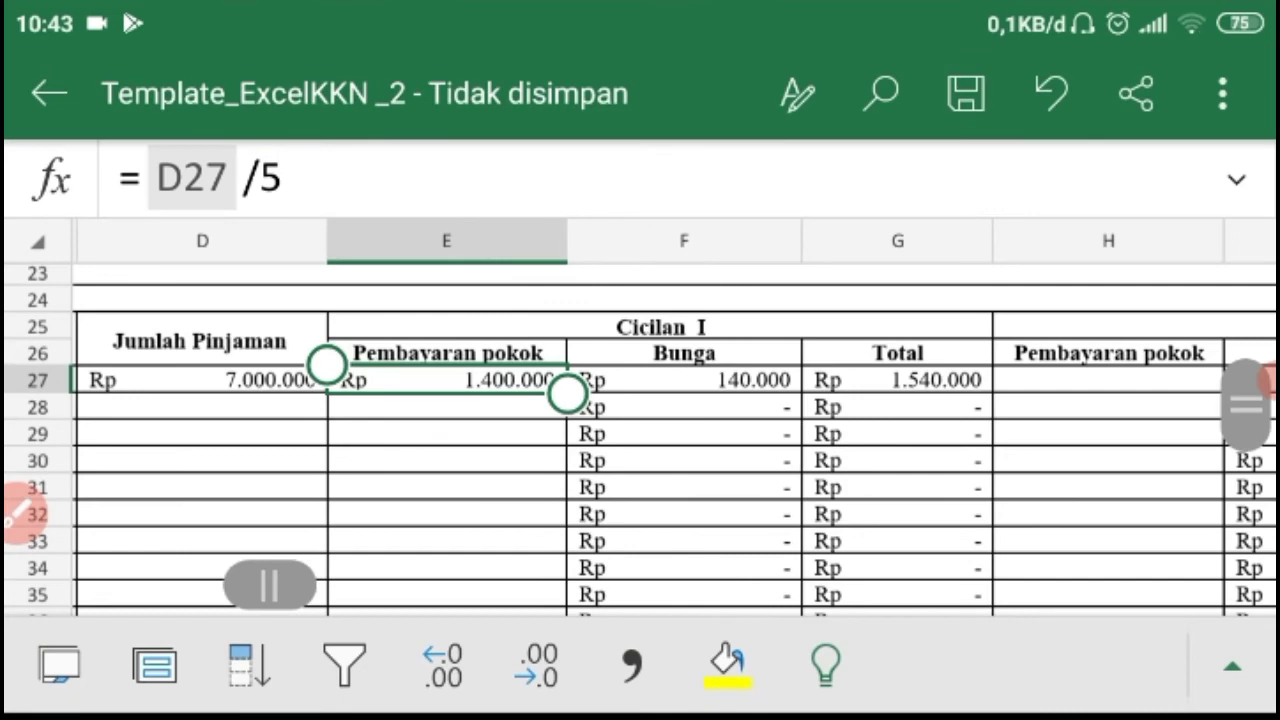
pyautogui.scroll(-1, 640, 415)
pyautogui.scroll(2, 640, 415)
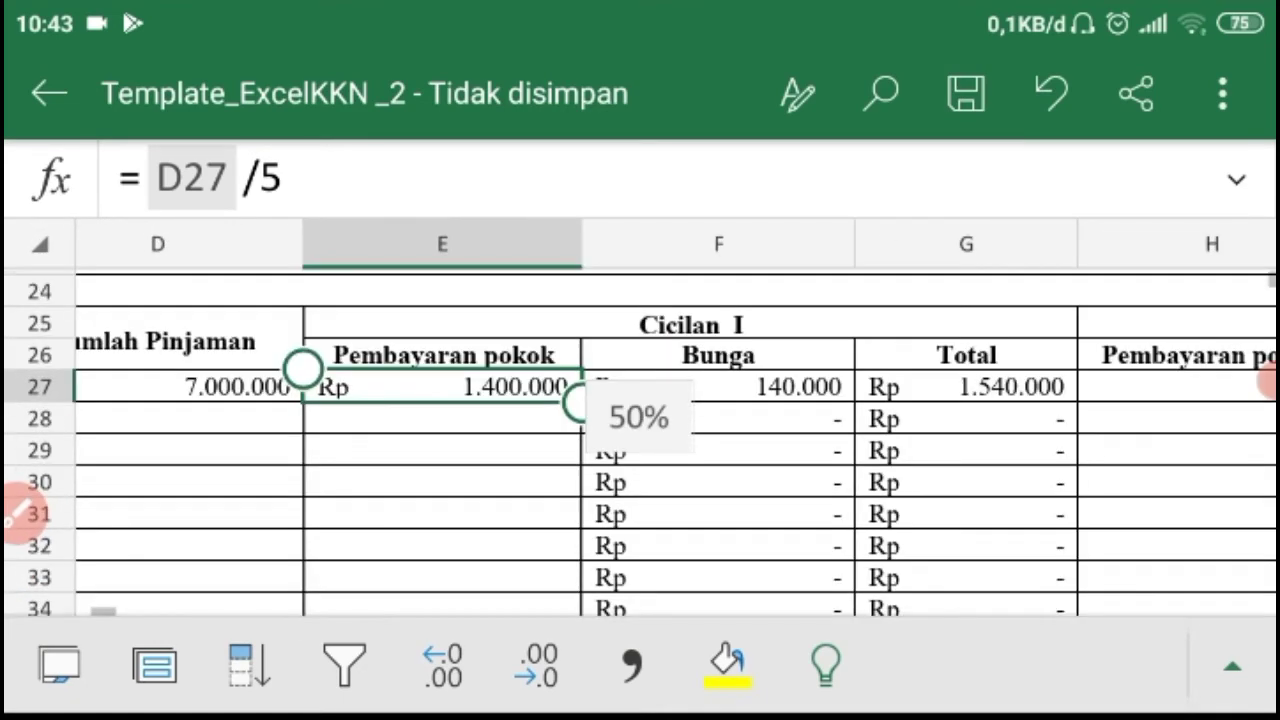
pyautogui.click(718, 387)
pyautogui.click(966, 418)
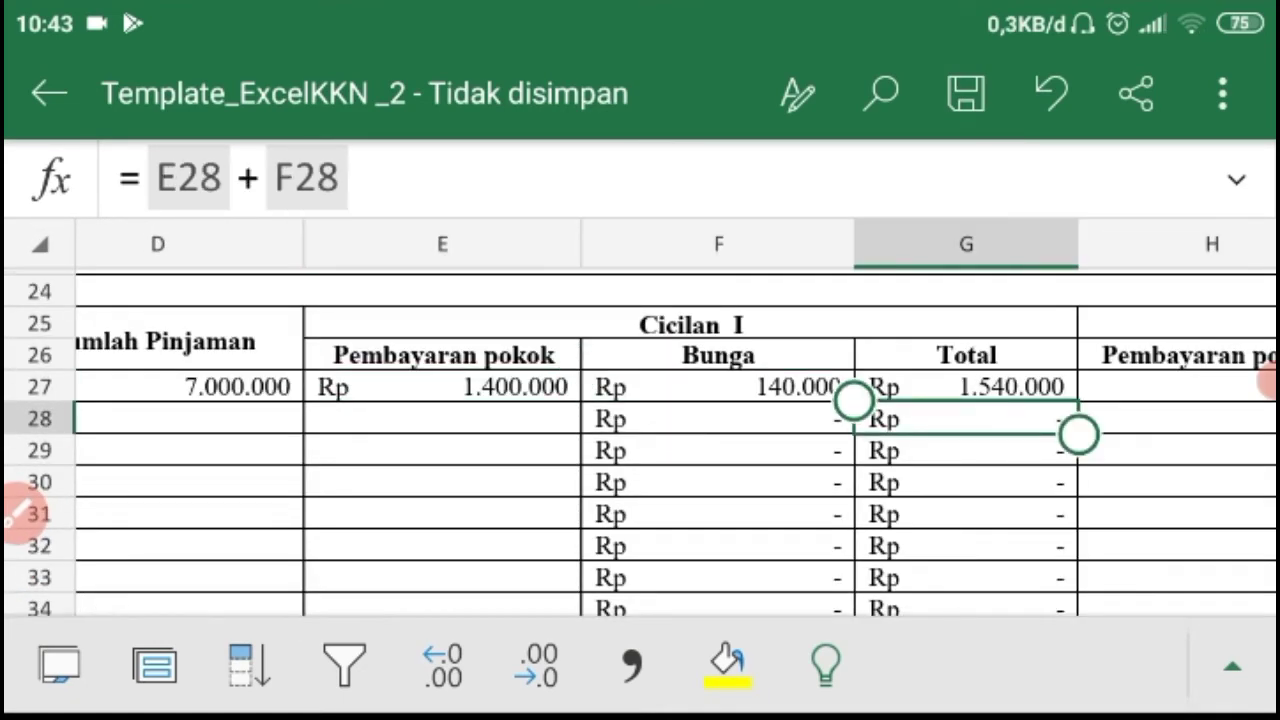
pyautogui.click(966, 355)
pyautogui.scroll(-3, 640, 415)
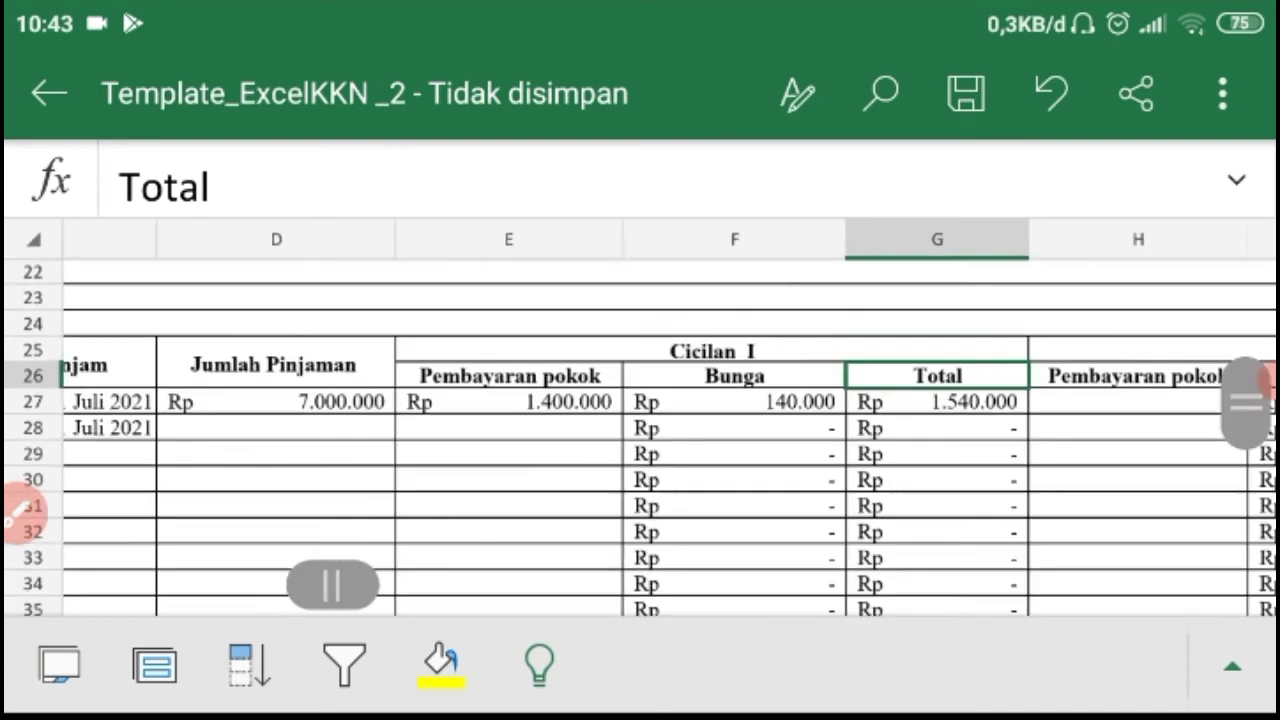
pyautogui.hscroll(5, 640, 420)
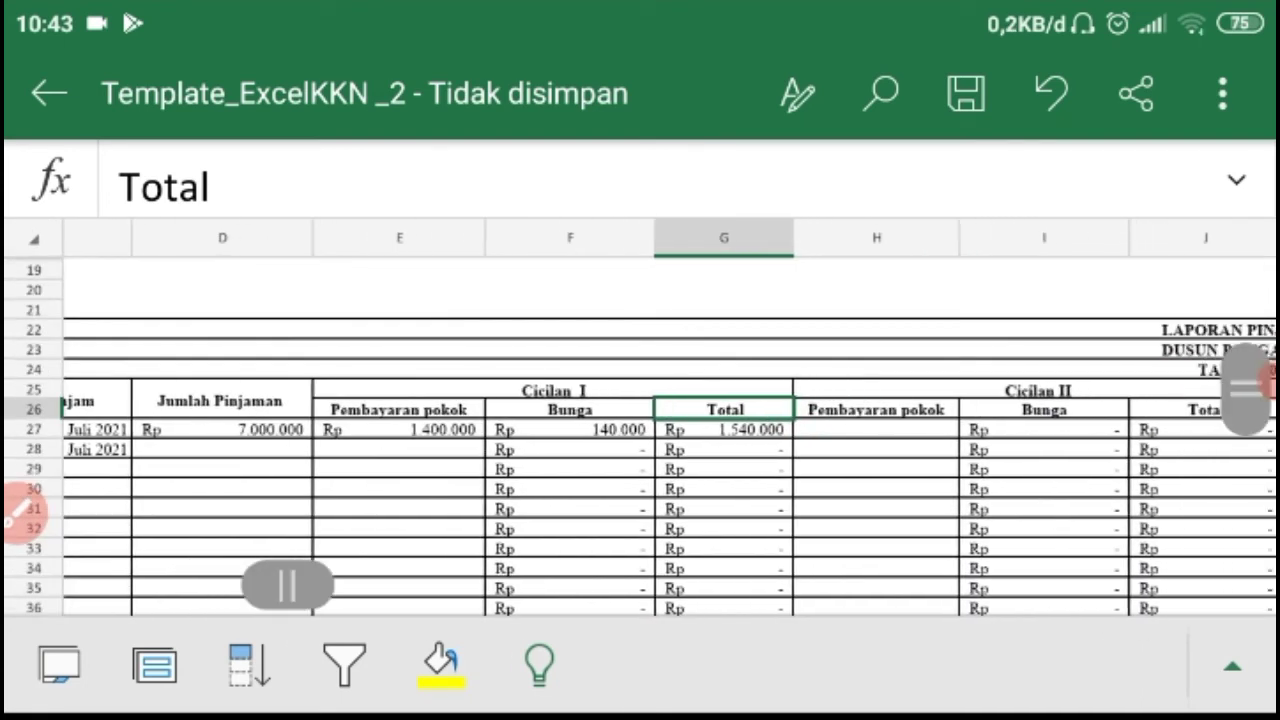
# Step: Enter the formula =D27/5 in H27 as the first borrower's Cicilan II Pembayaran pokok
pyautogui.hscroll(3, 640, 420)
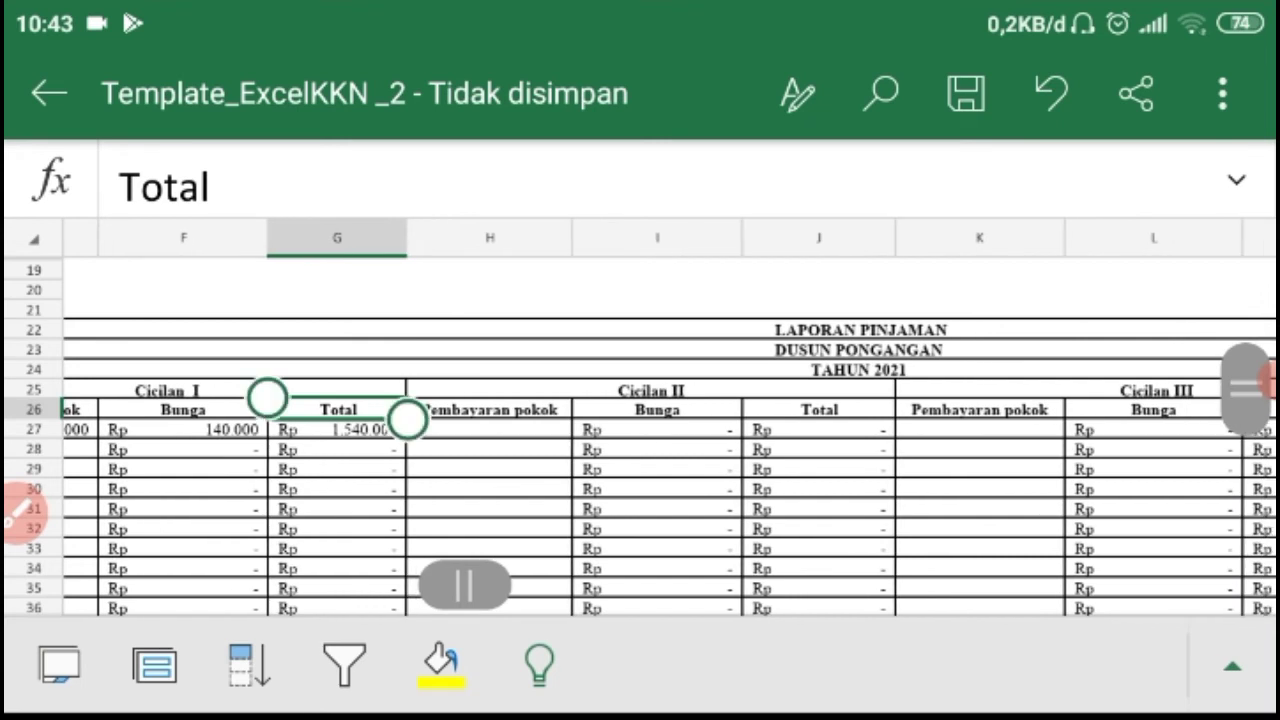
pyautogui.click(489, 430)
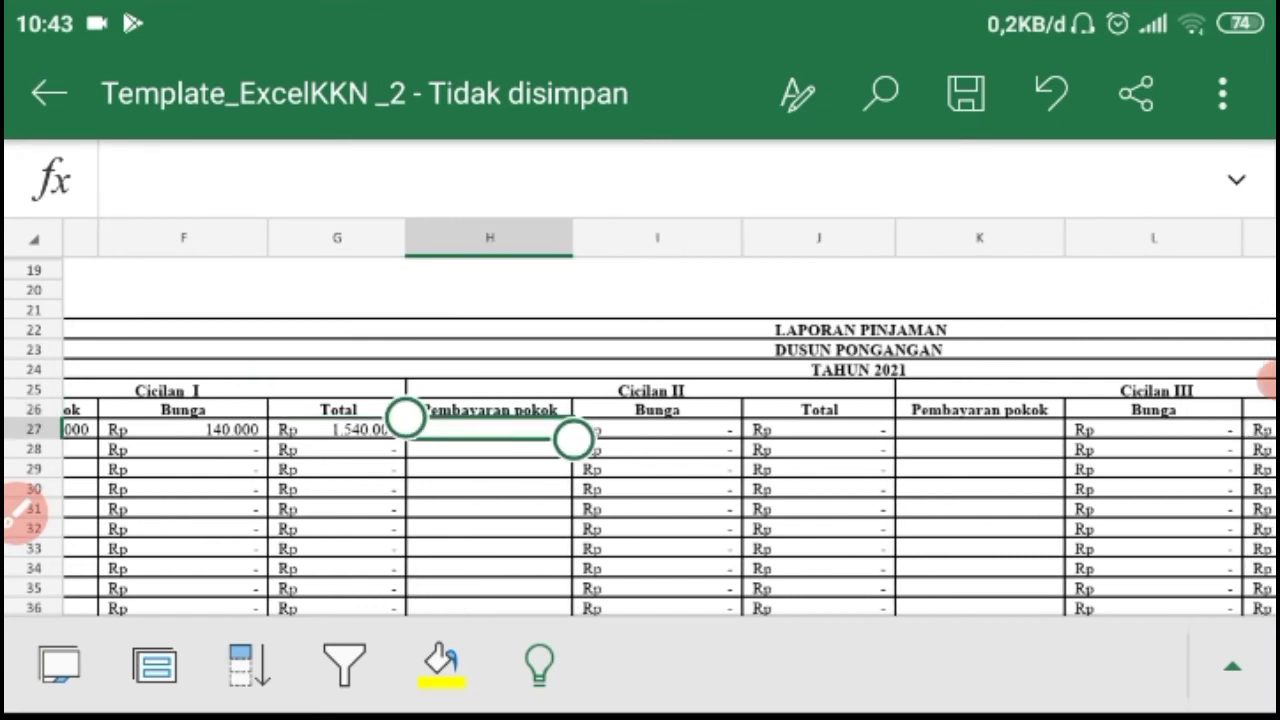
pyautogui.click(489, 429)
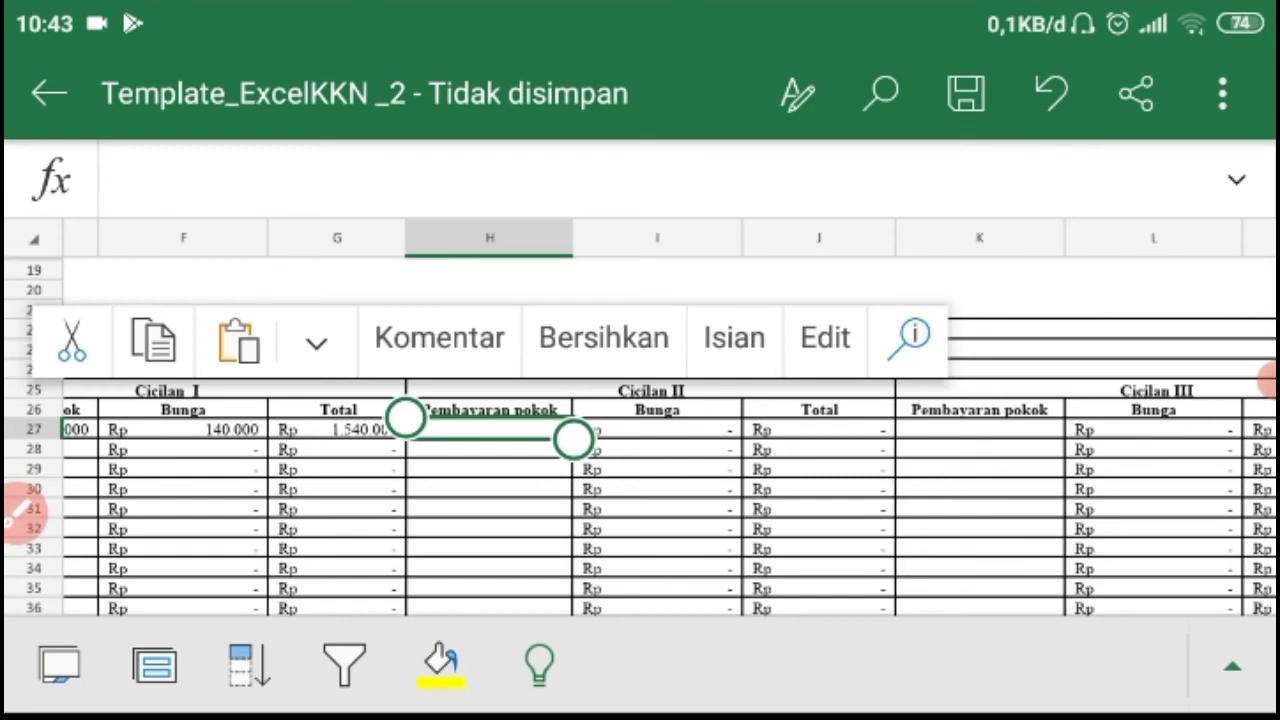
pyautogui.hscroll(-1, 640, 420)
pyautogui.scroll(3, 640, 420)
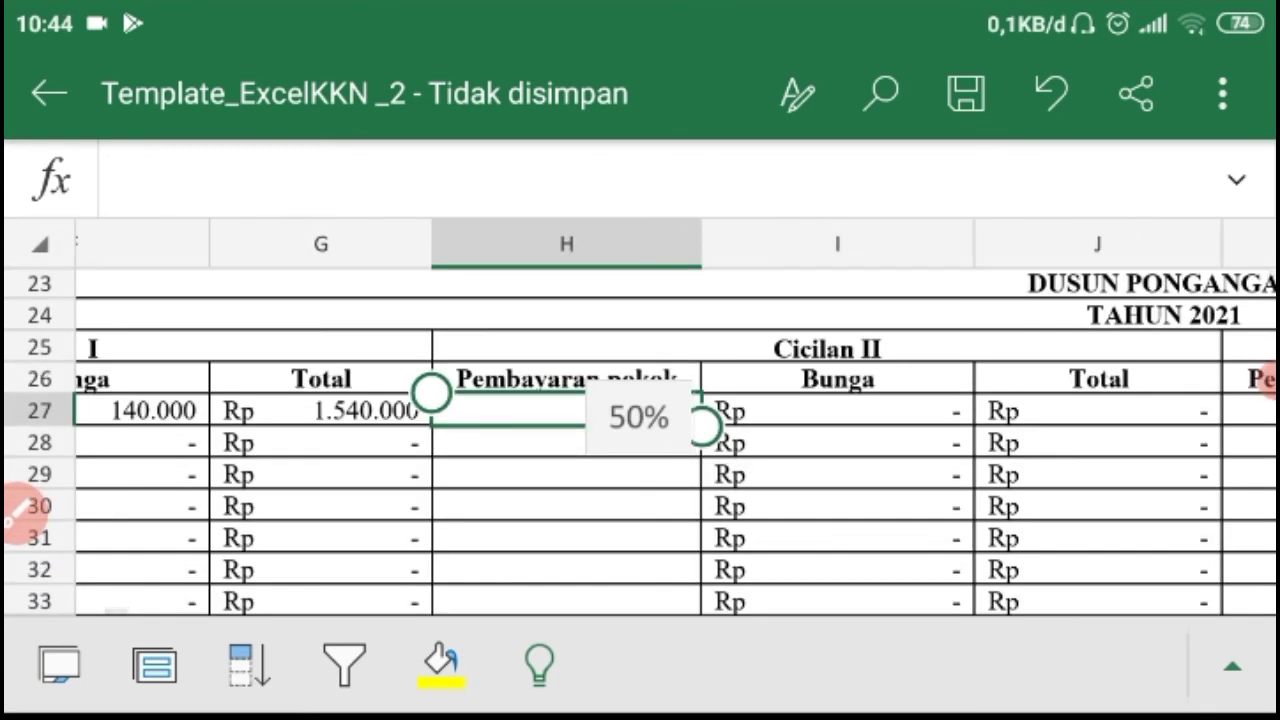
pyautogui.doubleClick(566, 410)
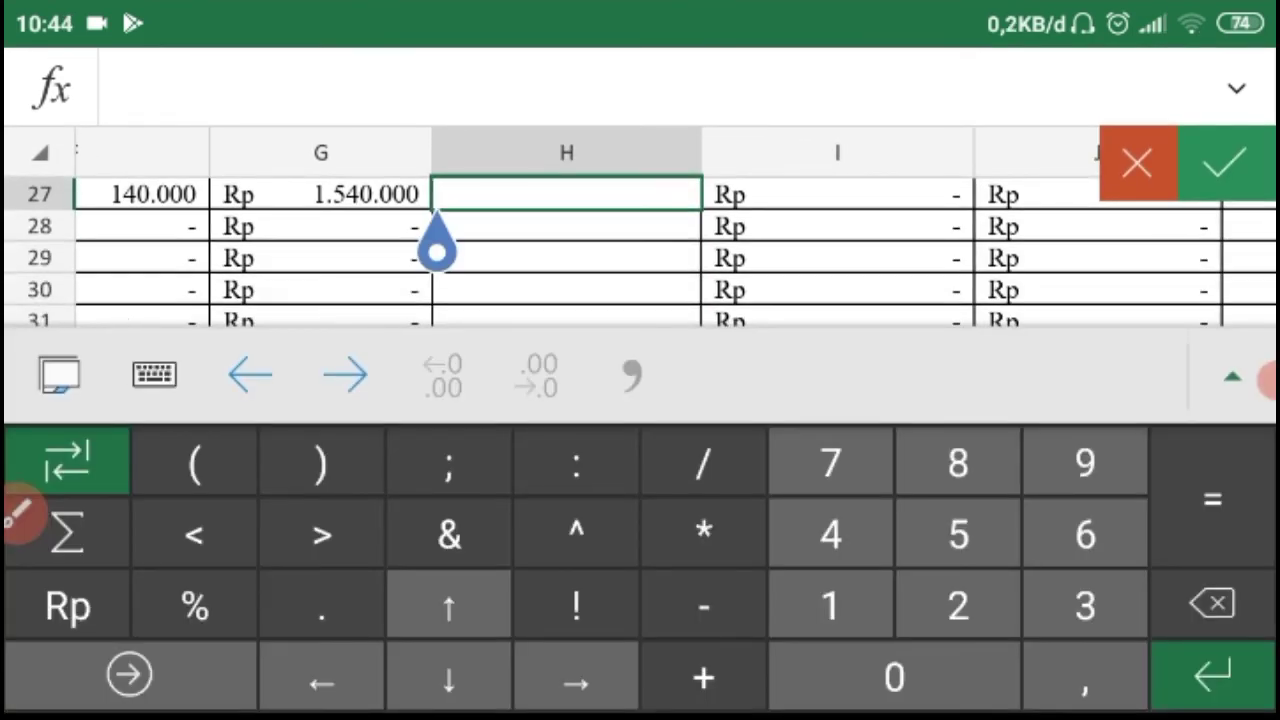
pyautogui.write('=')
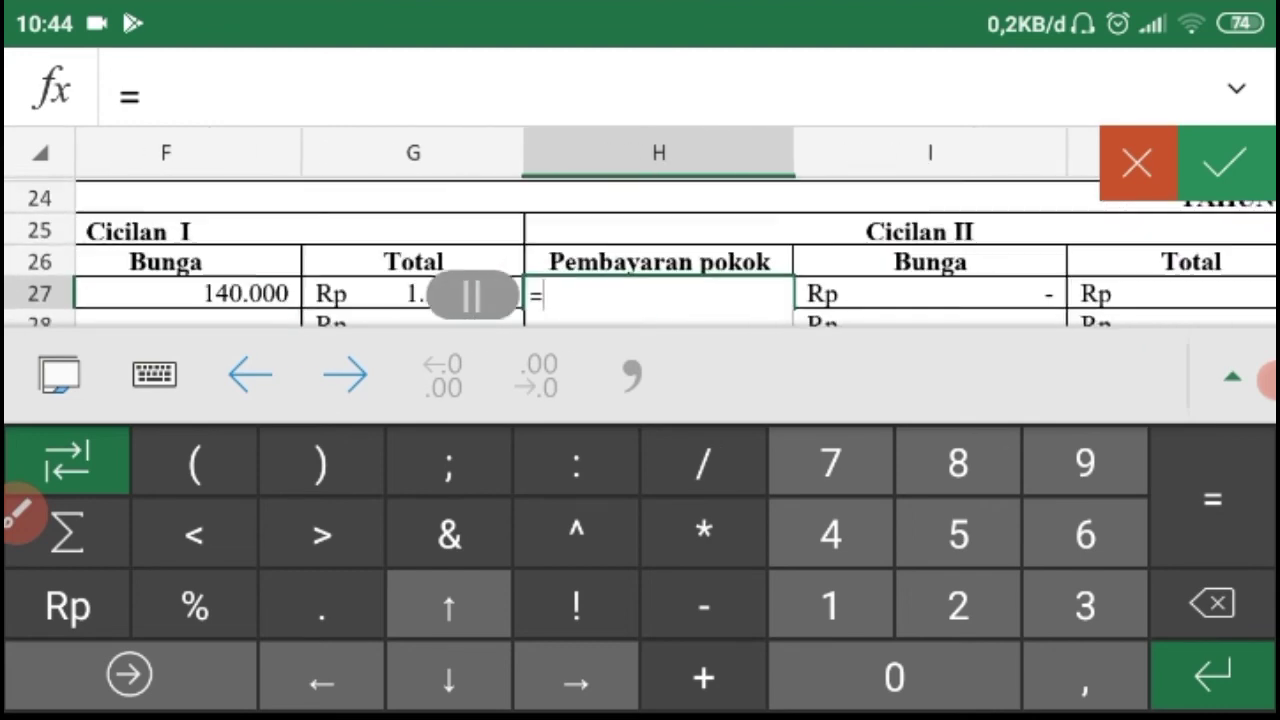
pyautogui.hscroll(-5, 640, 250)
pyautogui.click(333, 251)
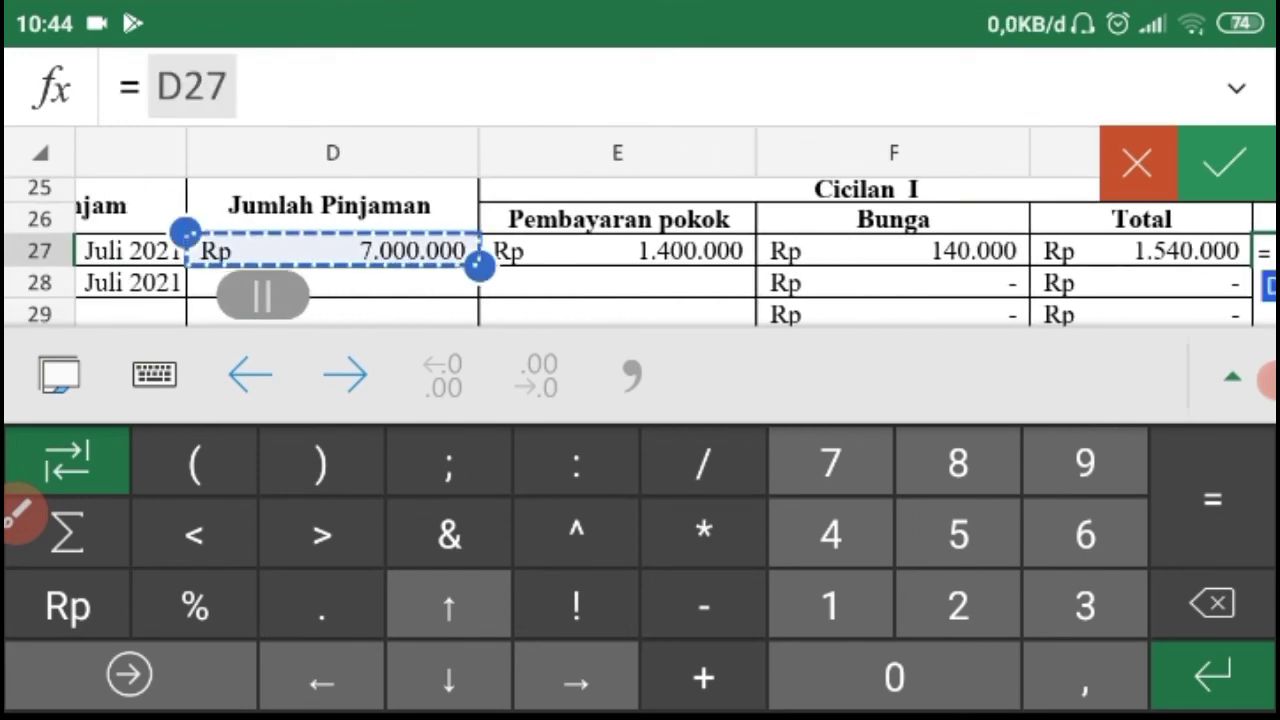
pyautogui.write('/5')
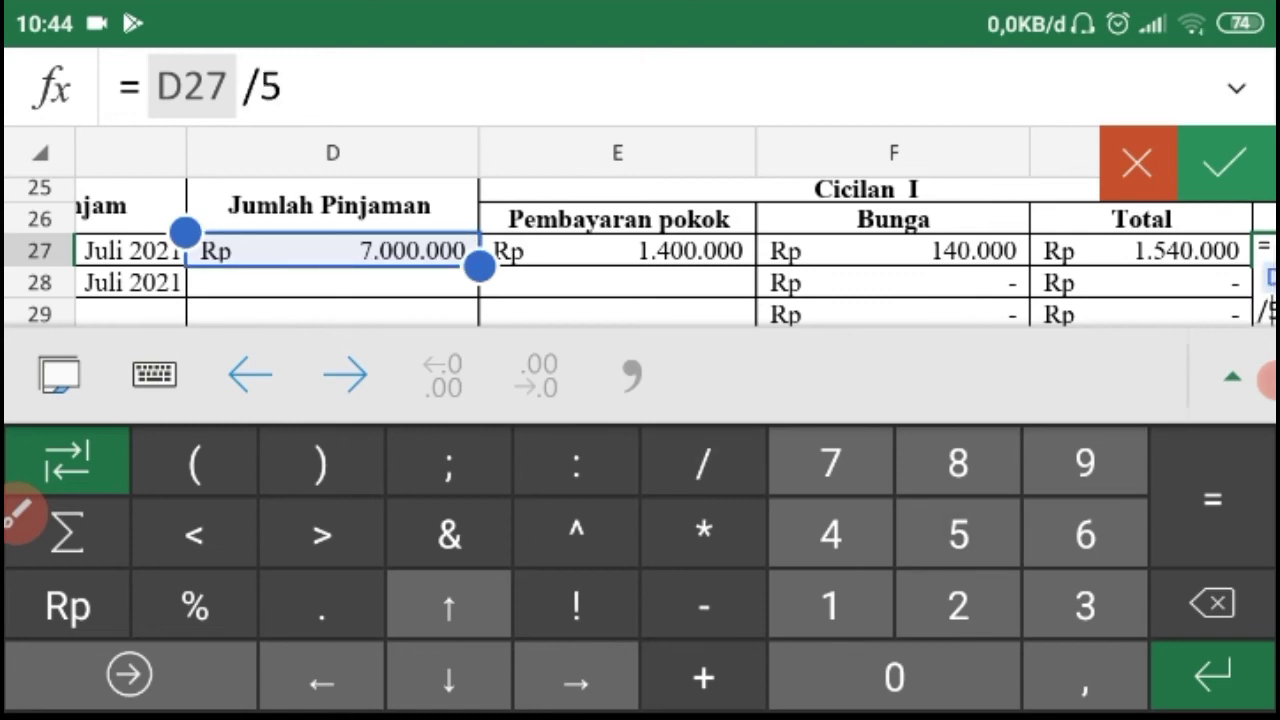
pyautogui.click(1225, 163)
# Step: Enter the formula =D27/5 in K27 as the first borrower's Cicilan III Pembayaran pokok in the second loan table
pyautogui.hscroll(4, 675, 418)
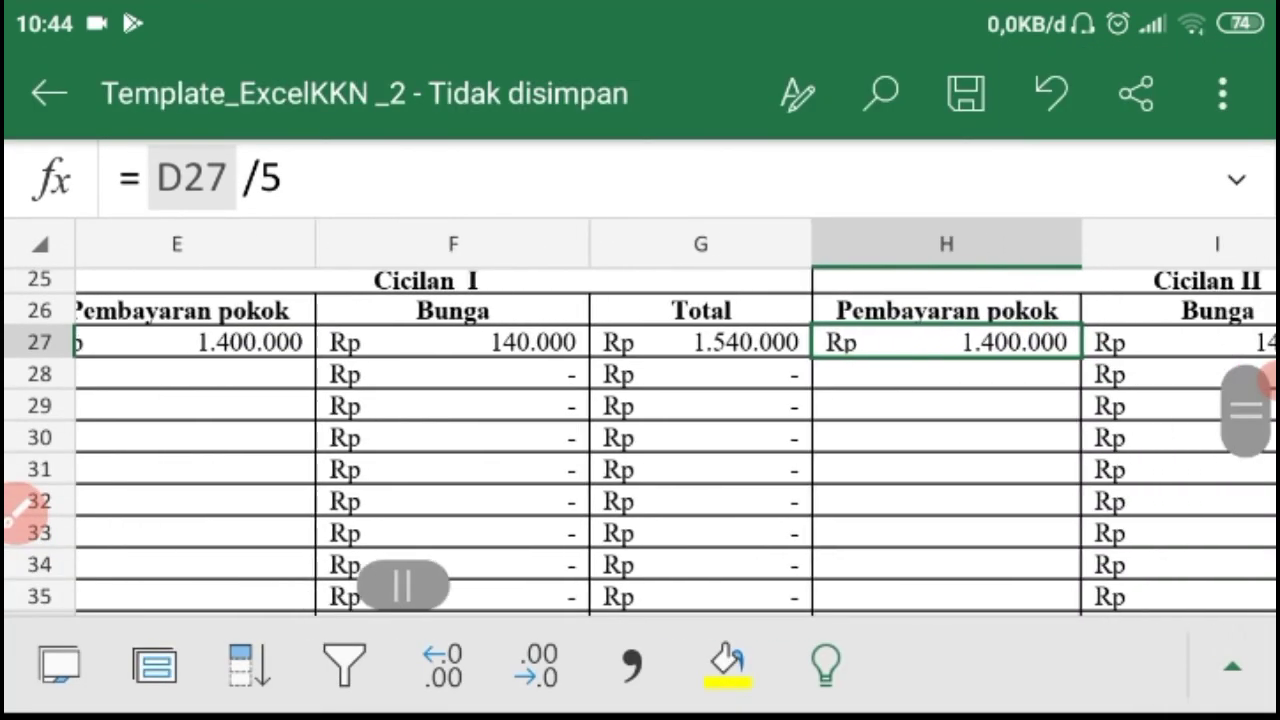
pyautogui.scroll(-3, 640, 430)
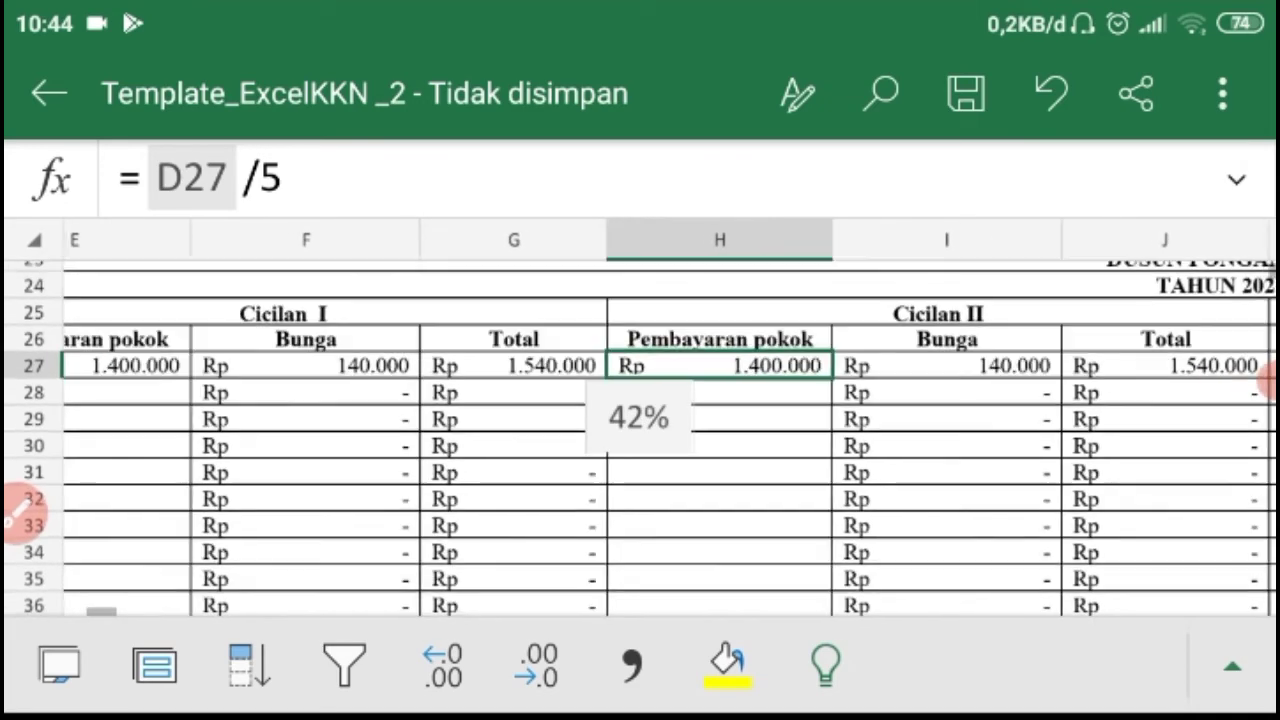
pyautogui.hscroll(6, 640, 430)
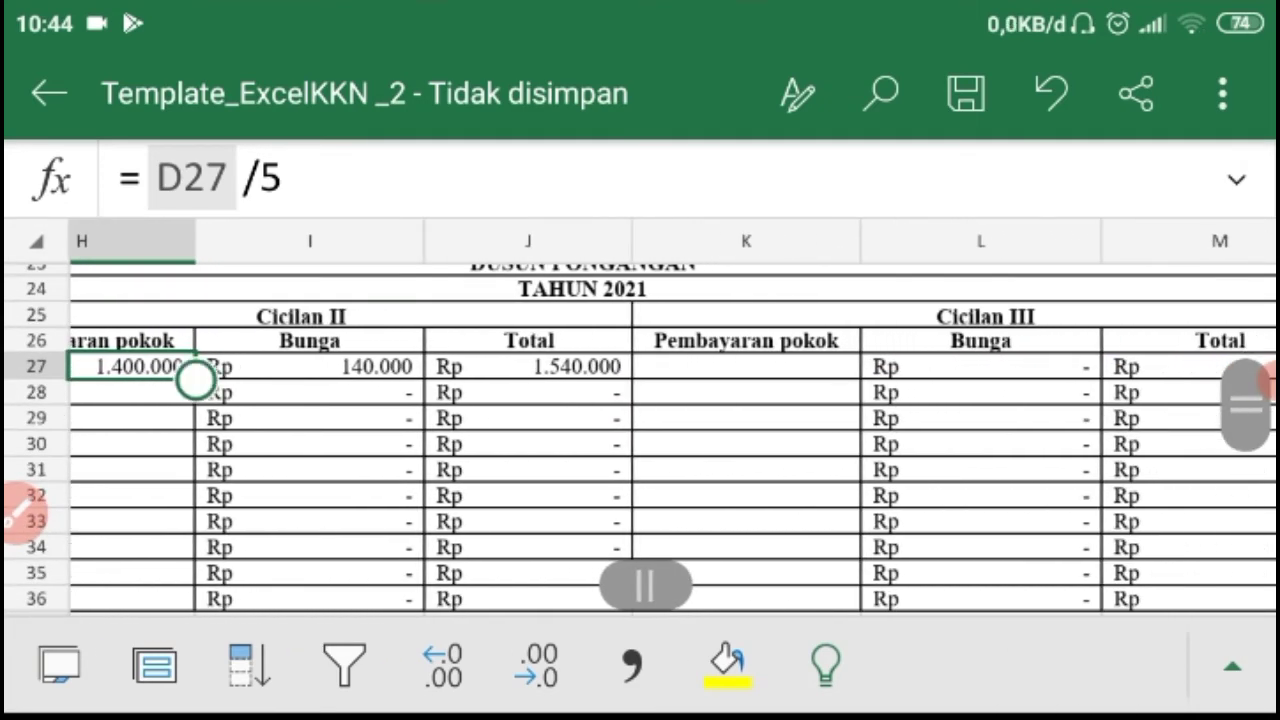
pyautogui.hscroll(3, 640, 430)
pyautogui.click(607, 366)
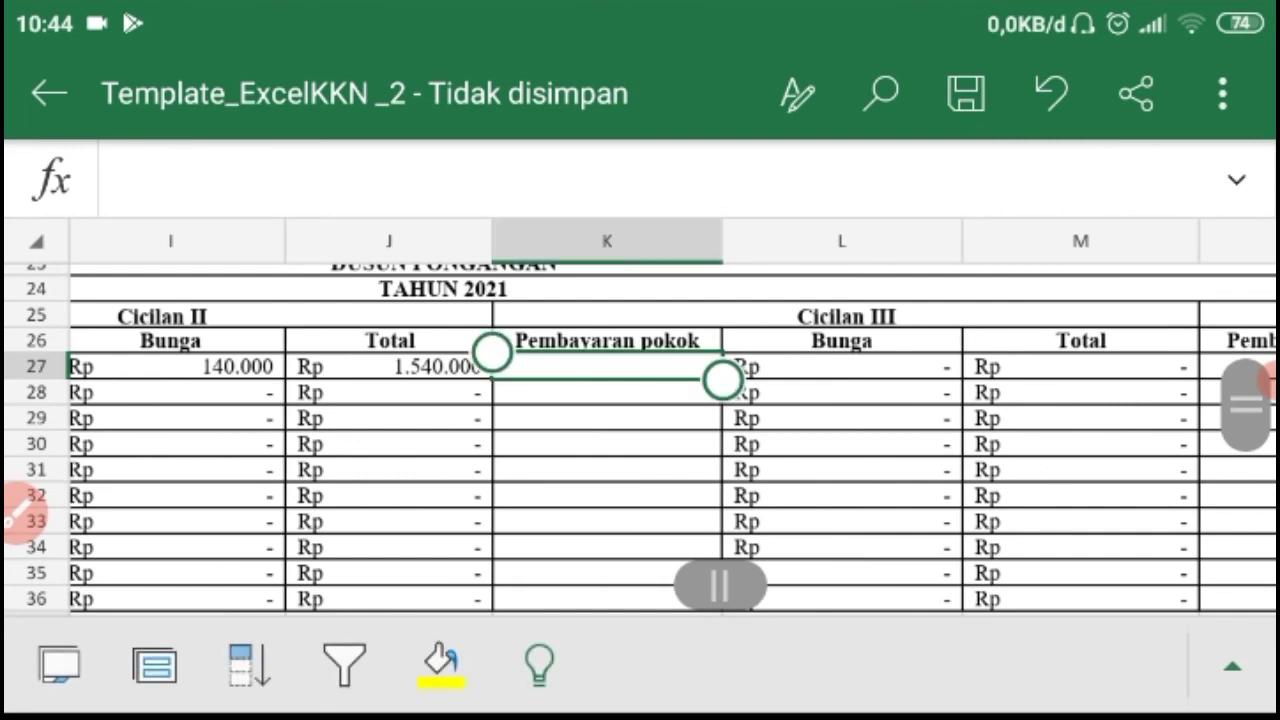
pyautogui.doubleClick(607, 366)
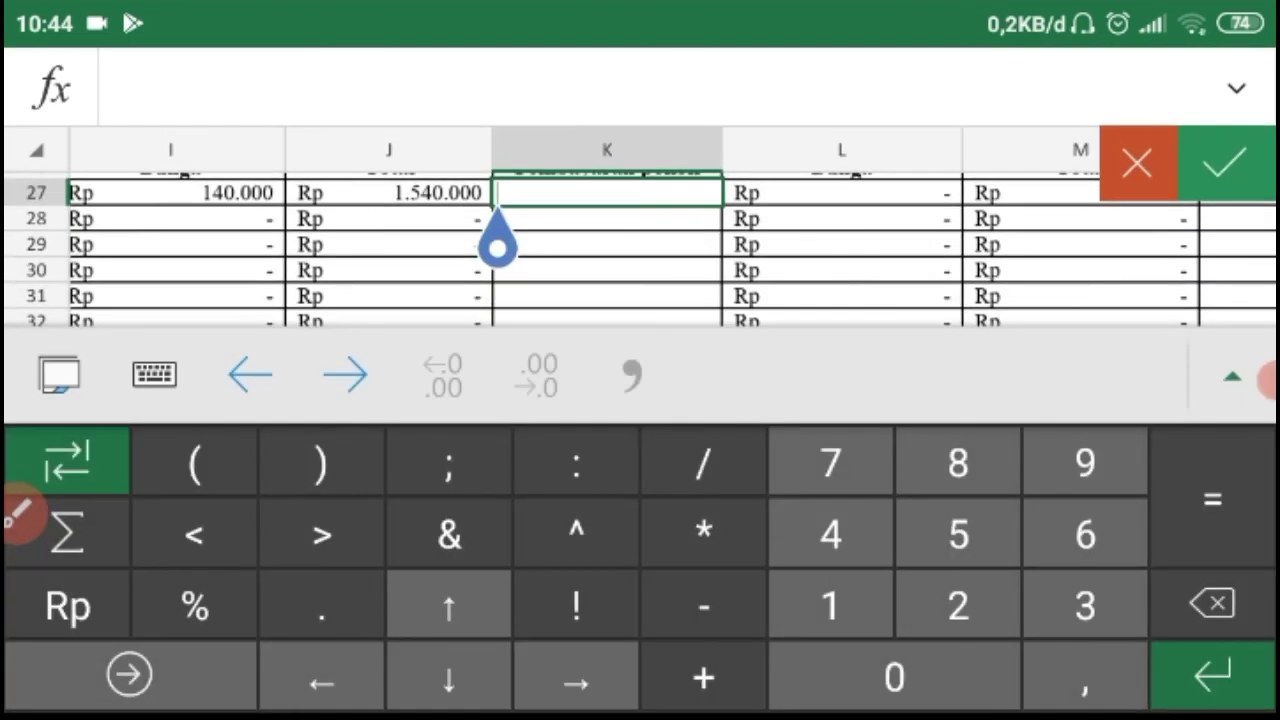
pyautogui.write('=')
pyautogui.hscroll(-10, 640, 228)
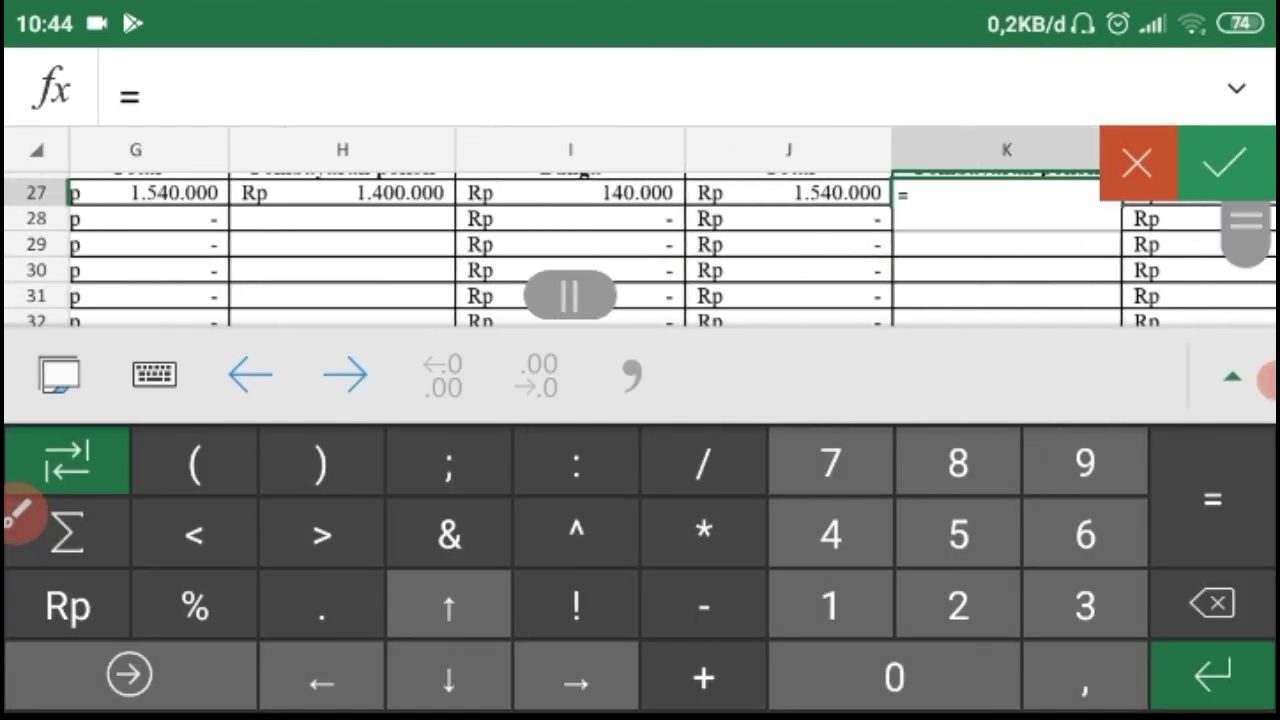
pyautogui.hscroll(-1, 640, 250)
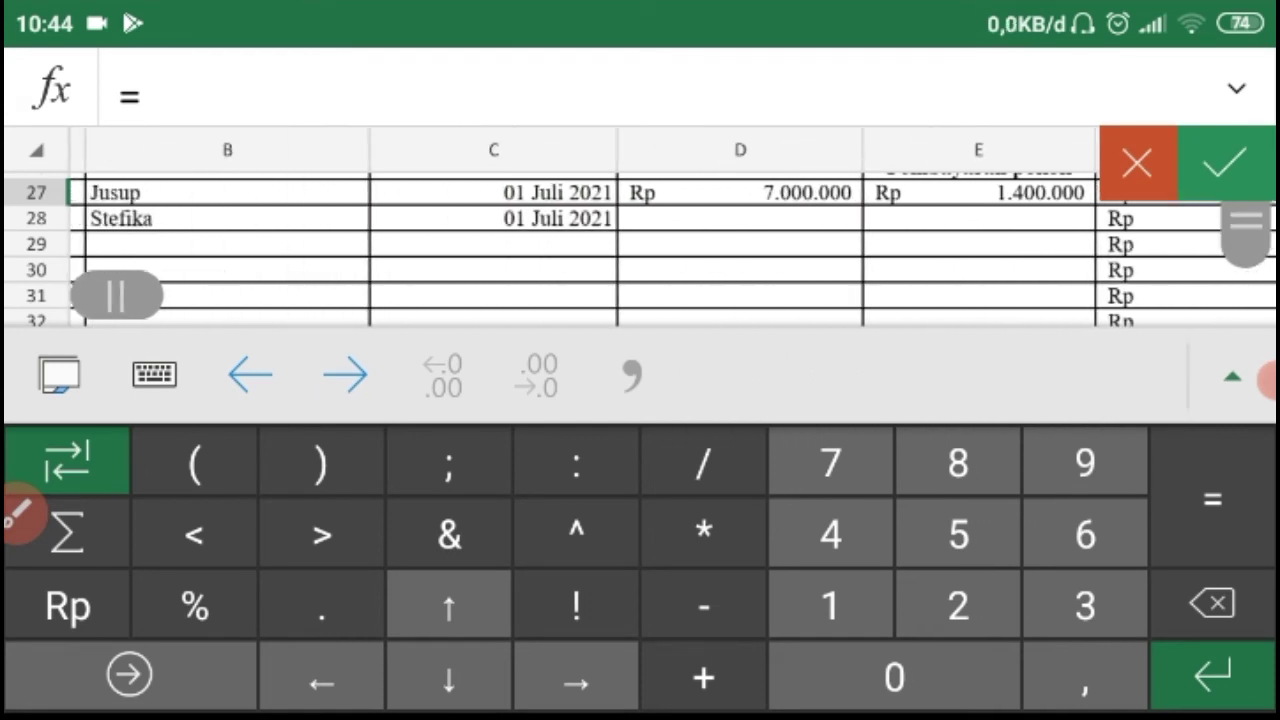
pyautogui.scroll(2, 640, 250)
pyautogui.click(740, 263)
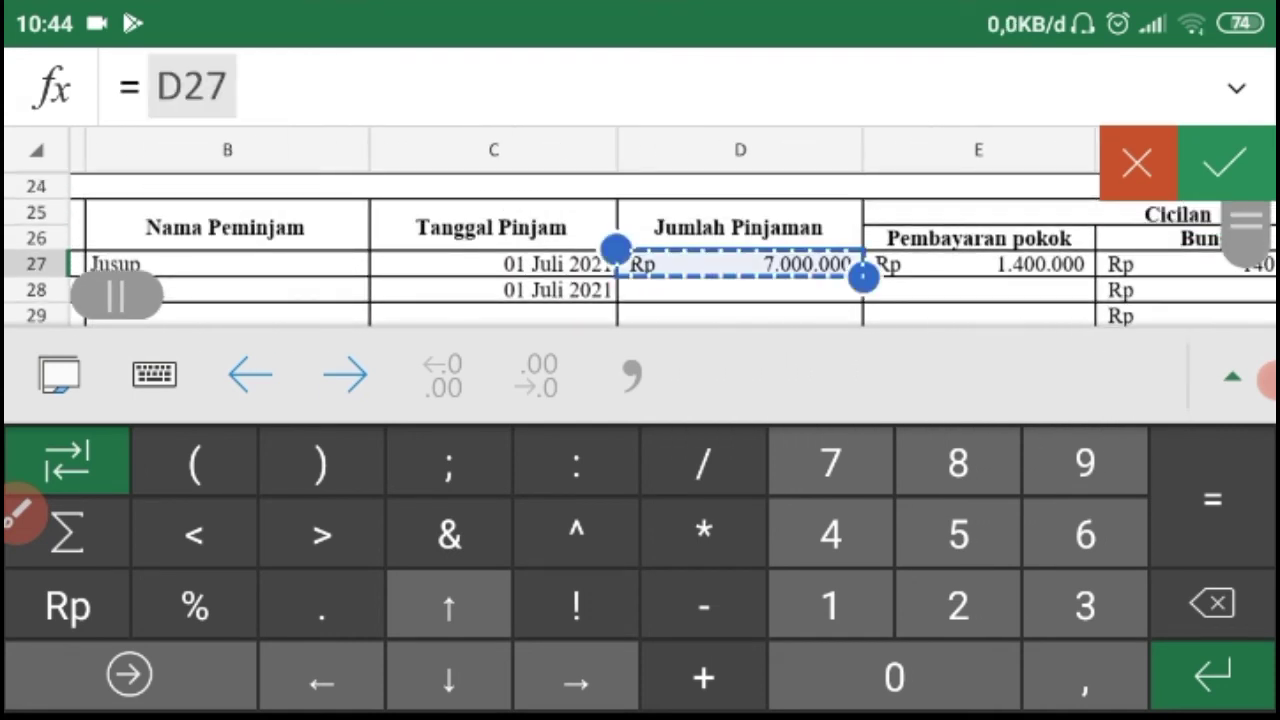
pyautogui.write('/5')
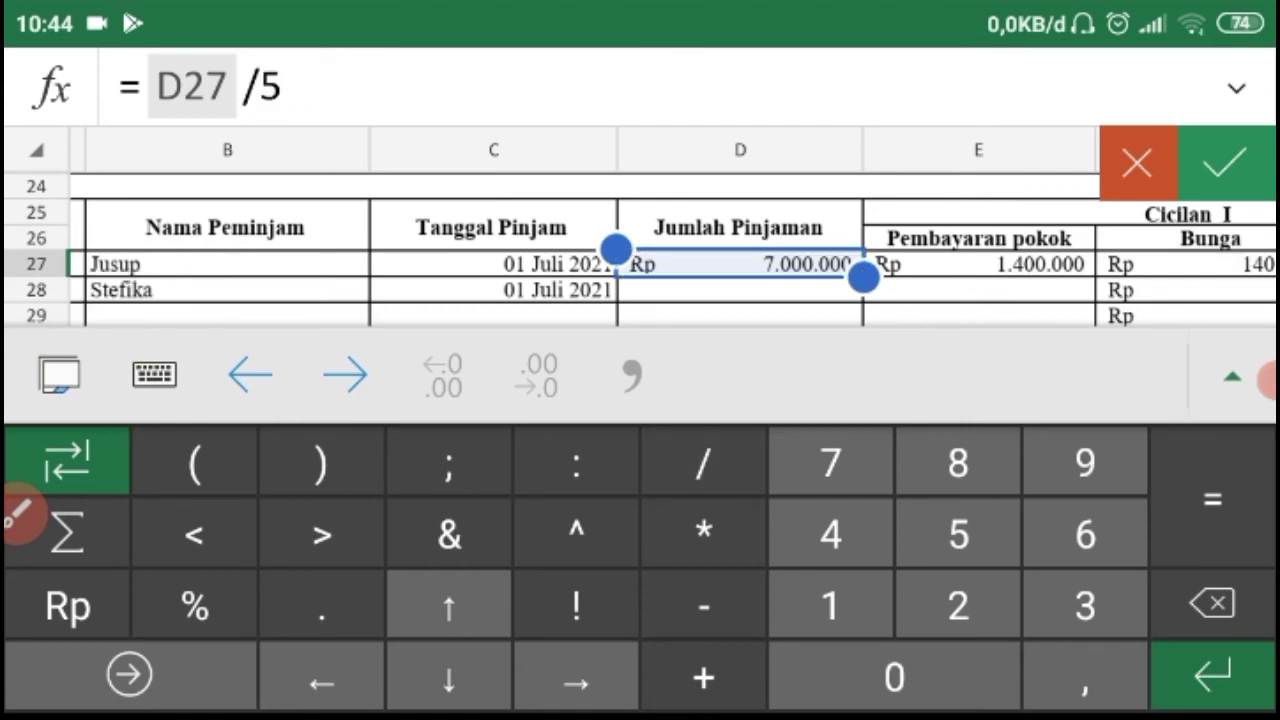
pyautogui.press('Return')
# Step: Enter the formula =D27/5 in N27 as the first borrower's Cicilan IV Pembayaran pokok
pyautogui.hscroll(2, 640, 450)
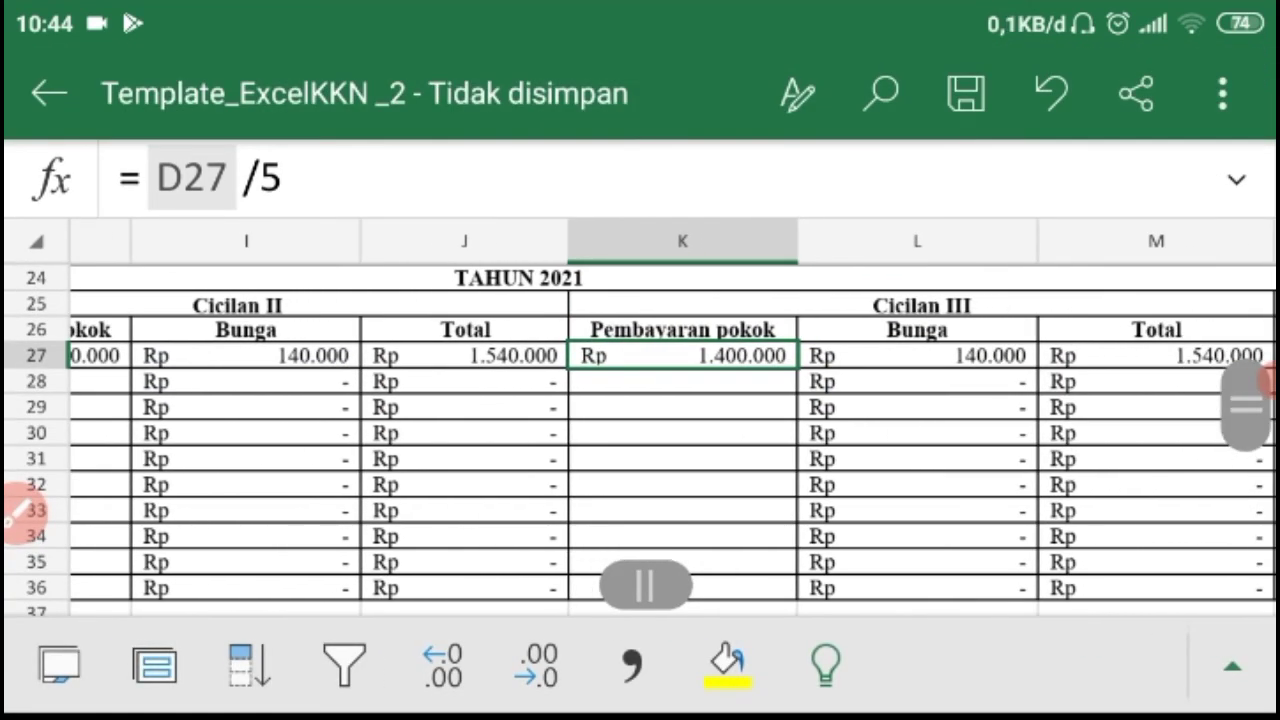
pyautogui.hscroll(1, 640, 450)
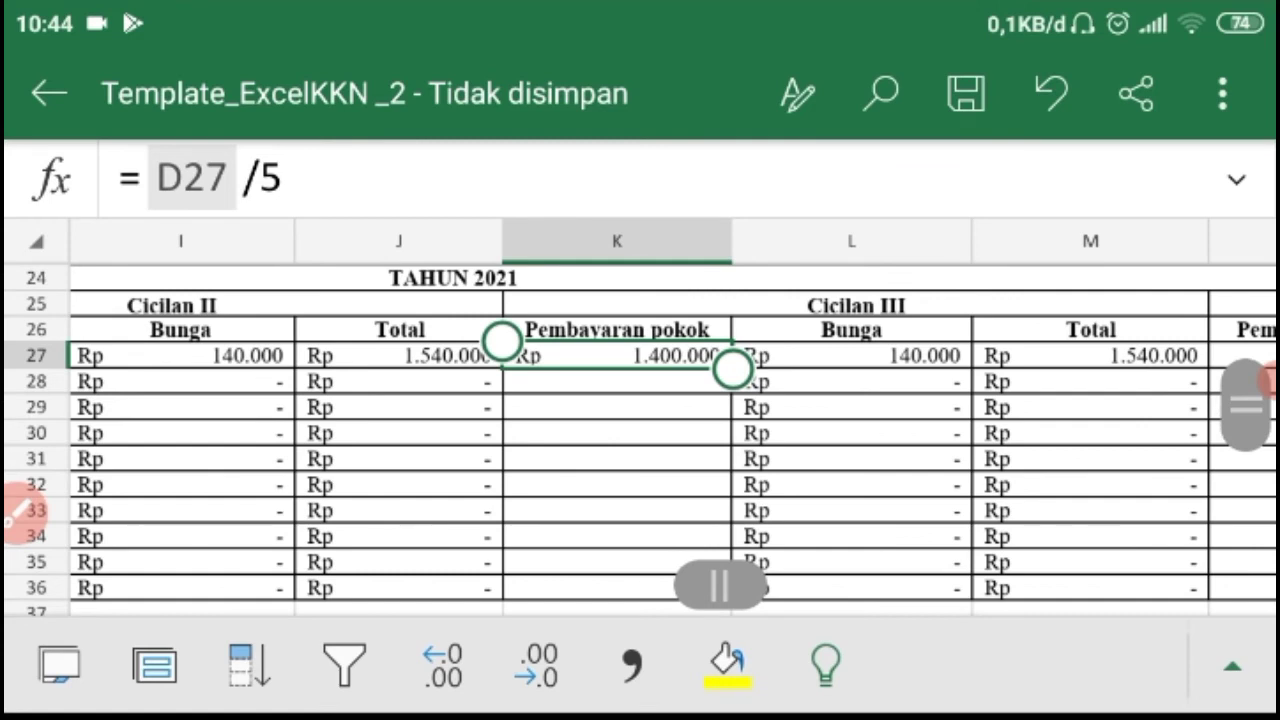
pyautogui.hscroll(5, 640, 450)
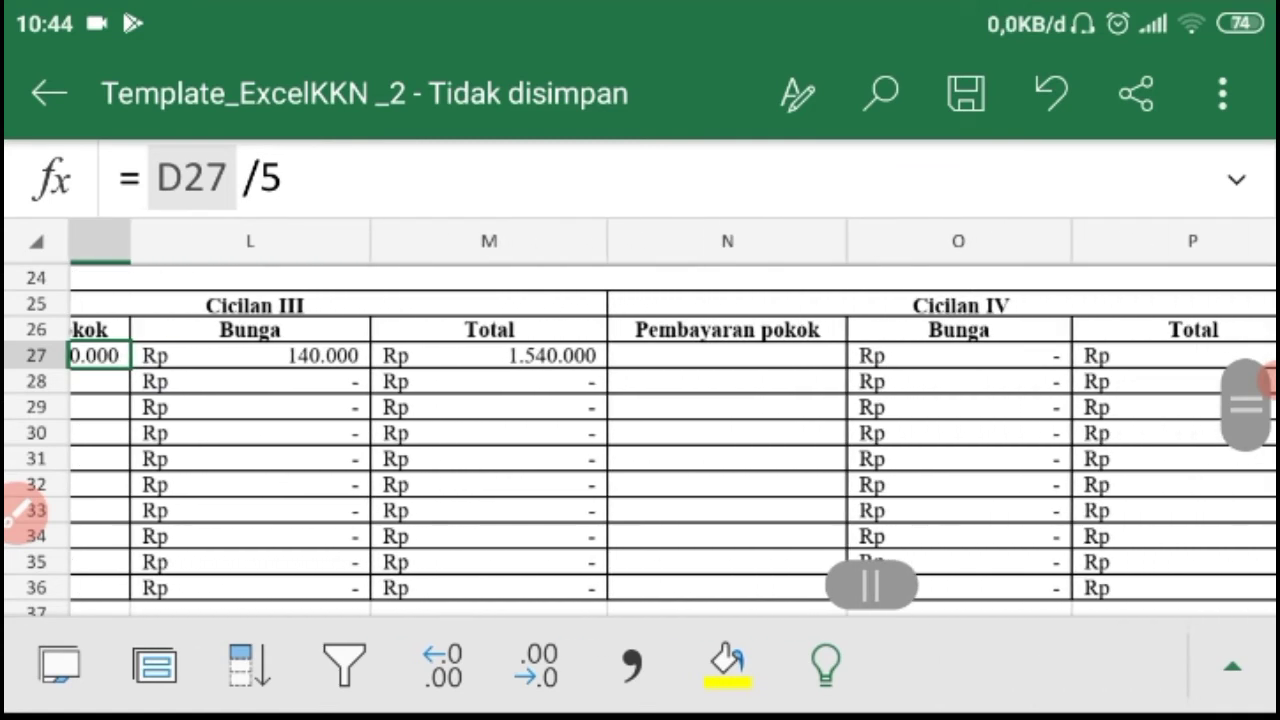
pyautogui.click(727, 355)
pyautogui.click(400, 178)
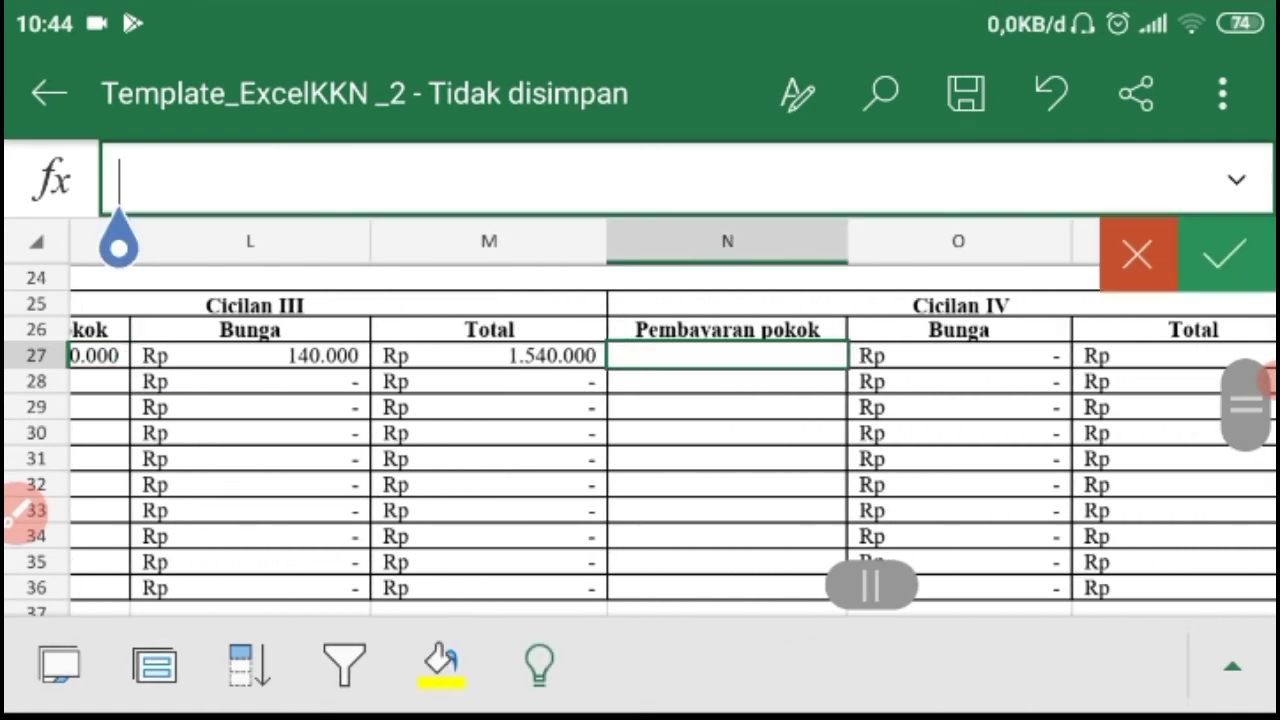
pyautogui.write('=')
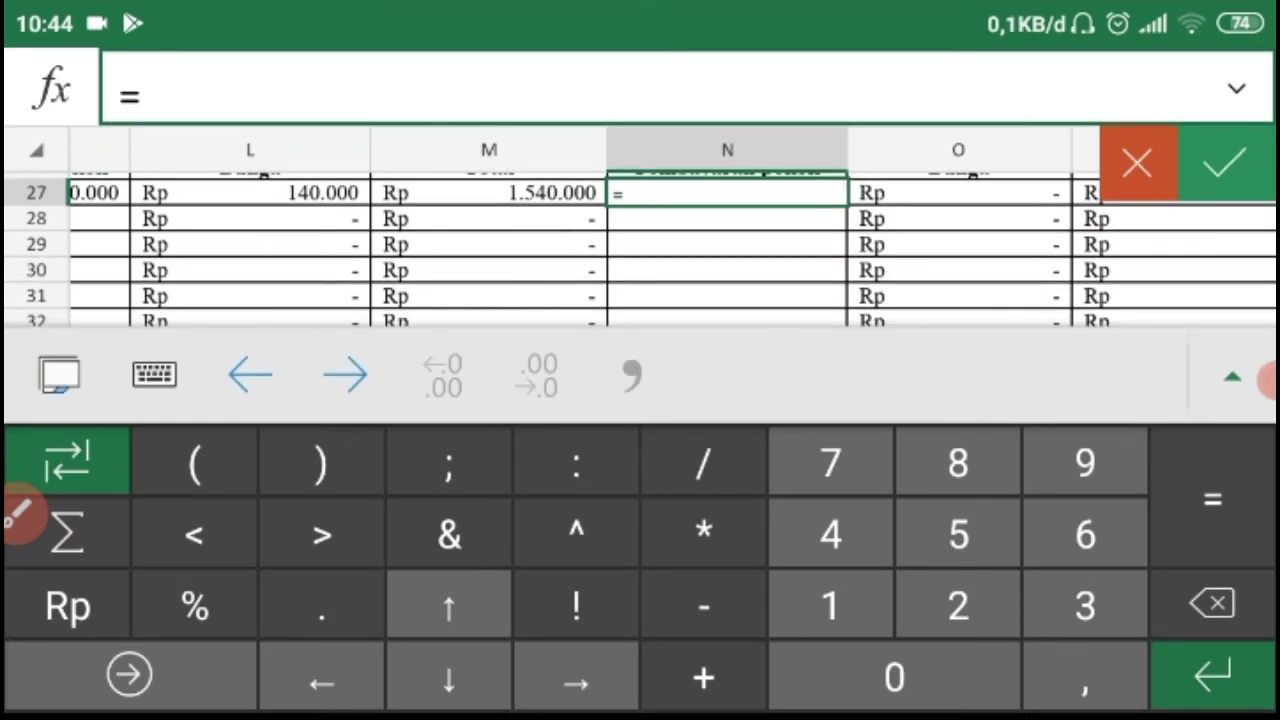
pyautogui.hscroll(-10, 640, 228)
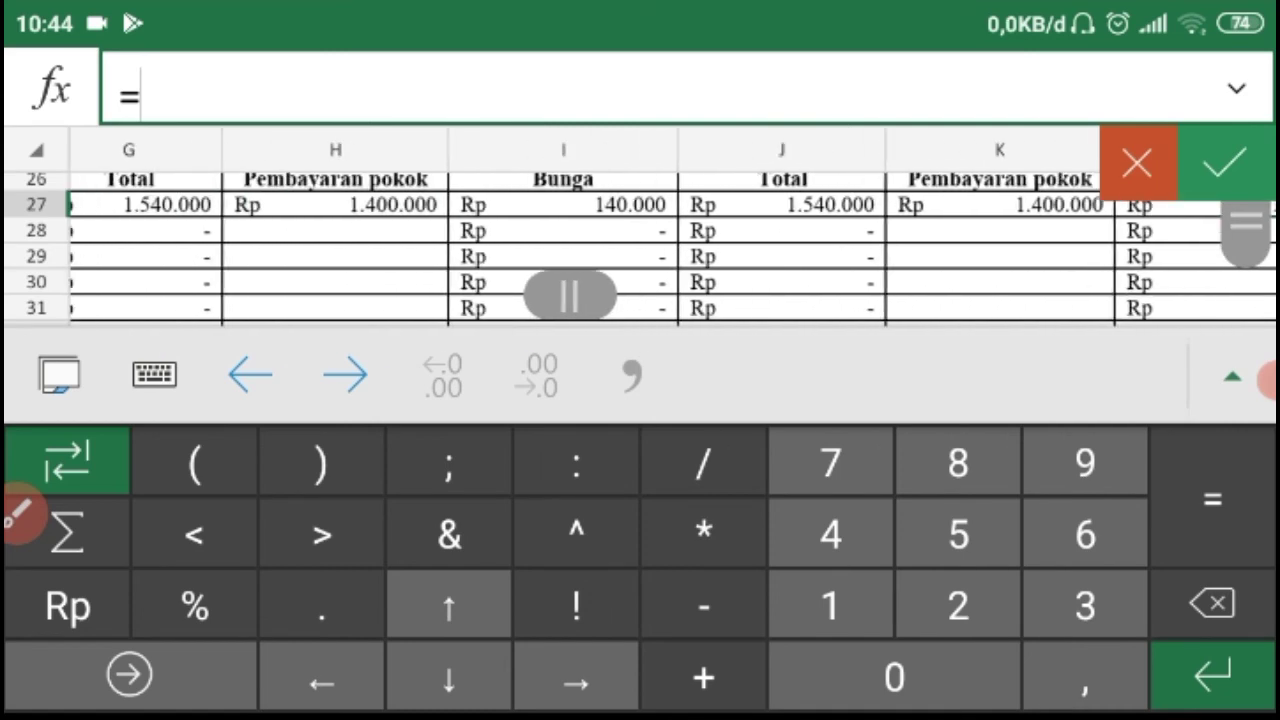
pyautogui.hscroll(-10, 640, 228)
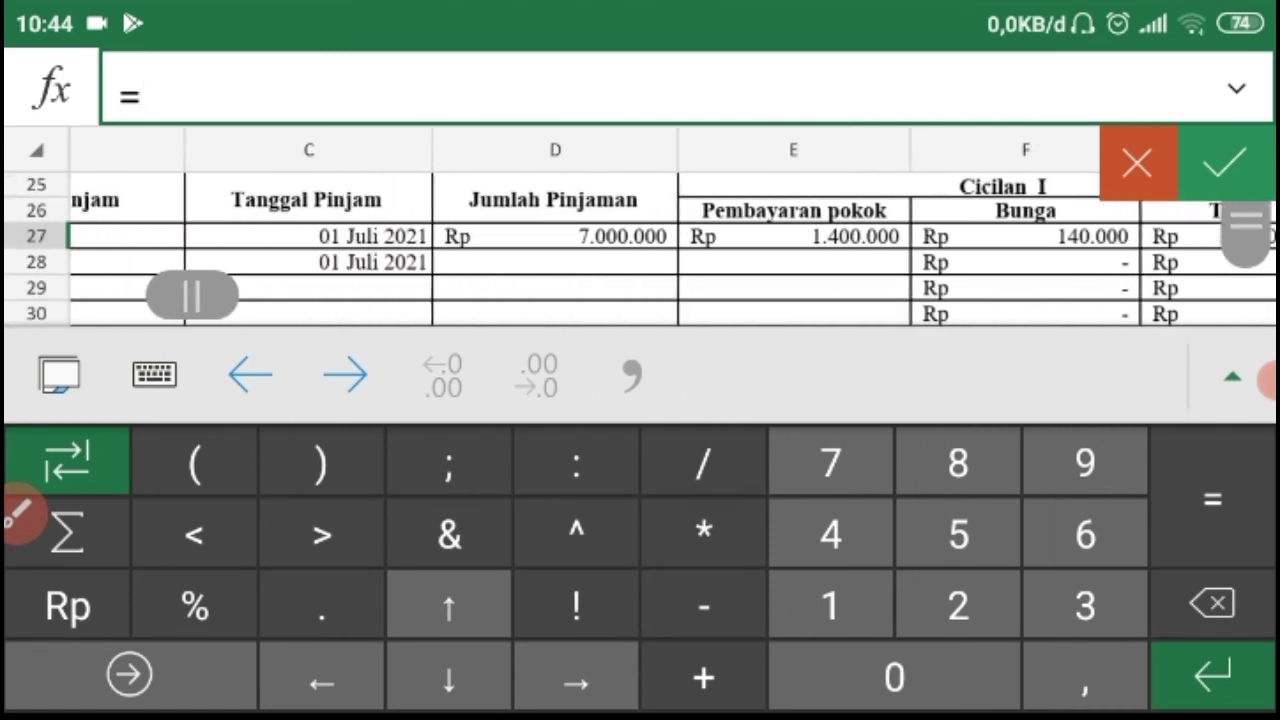
pyautogui.hscroll(2, 640, 228)
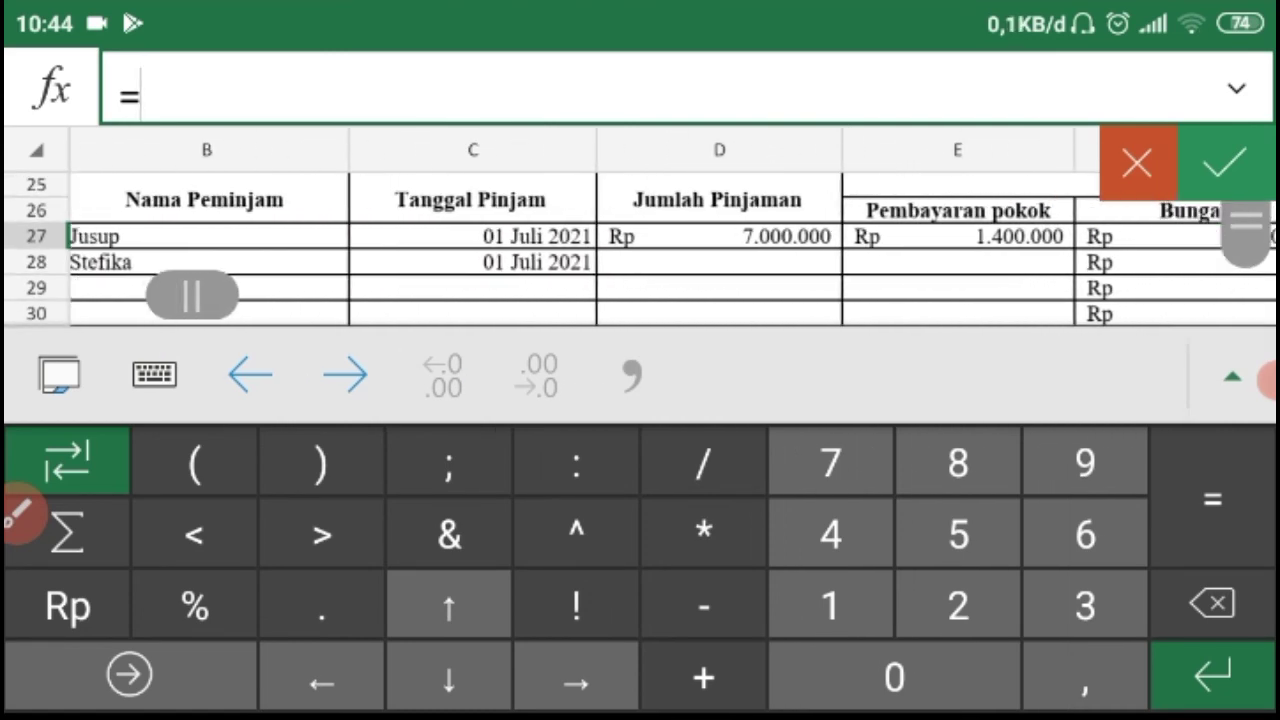
pyautogui.click(719, 237)
pyautogui.hscroll(10, 640, 250)
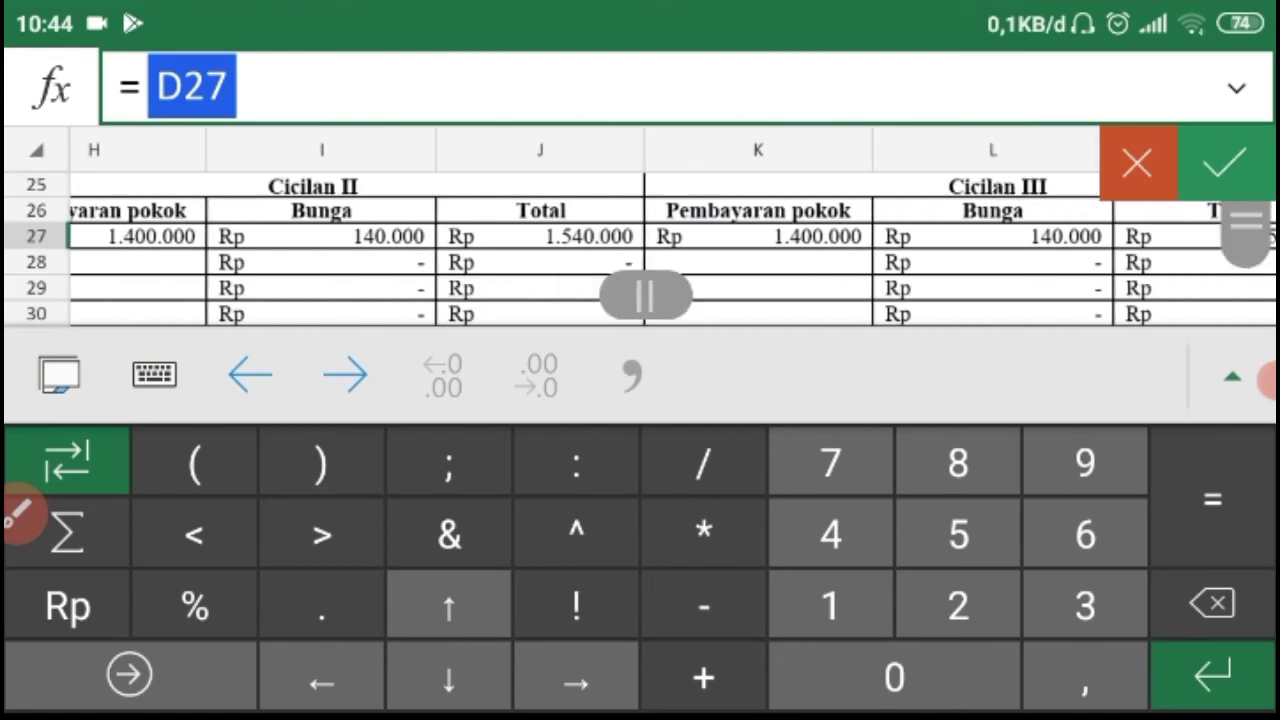
pyautogui.hscroll(3, 640, 250)
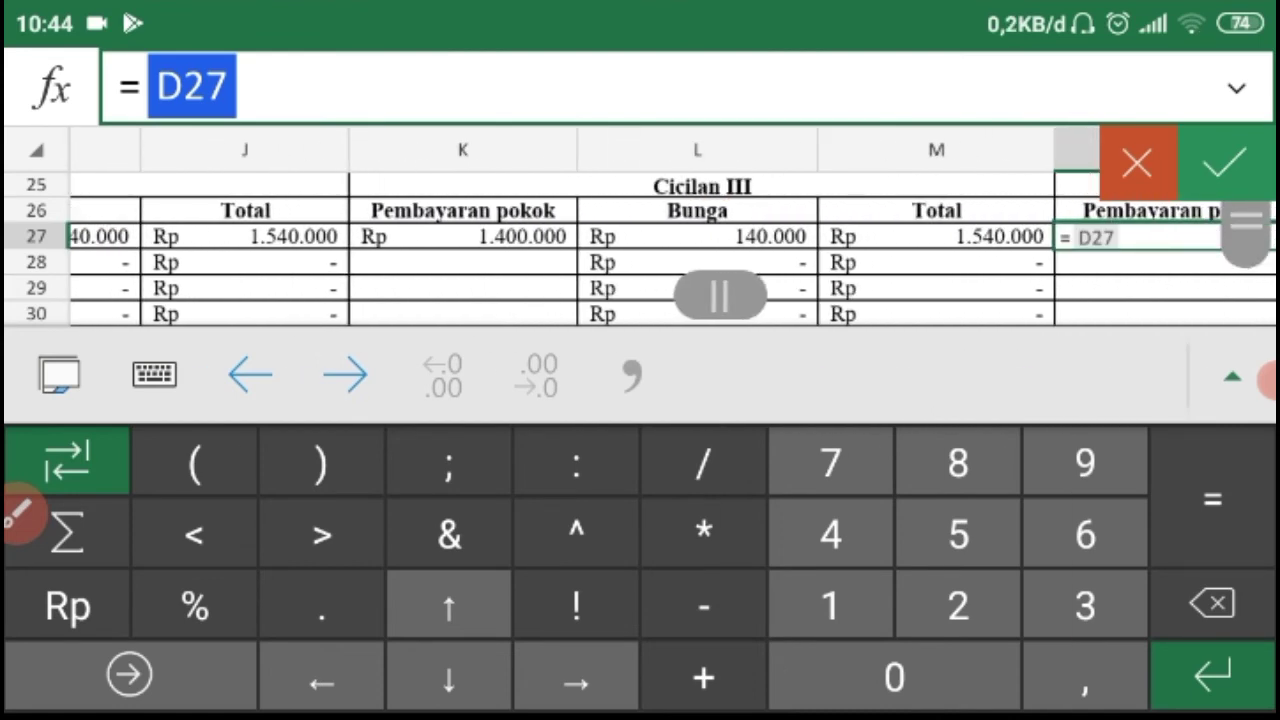
pyautogui.hscroll(5, 640, 228)
pyautogui.click(704, 462)
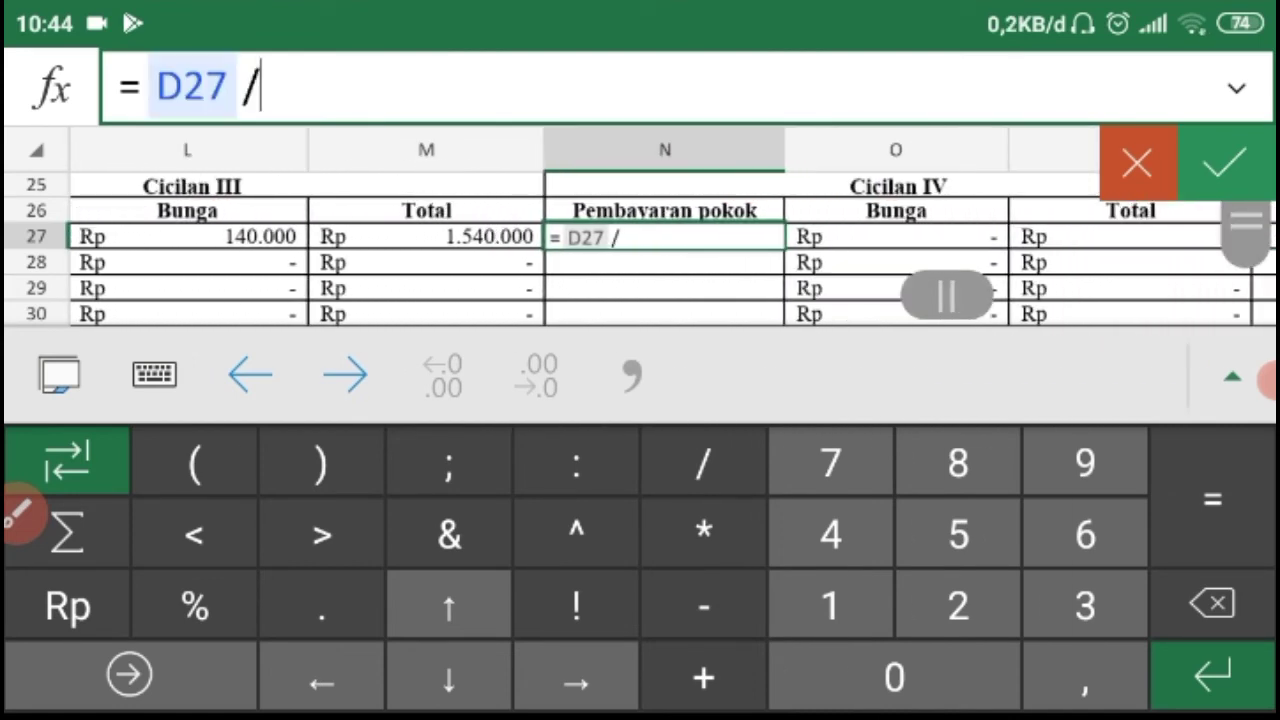
pyautogui.click(958, 533)
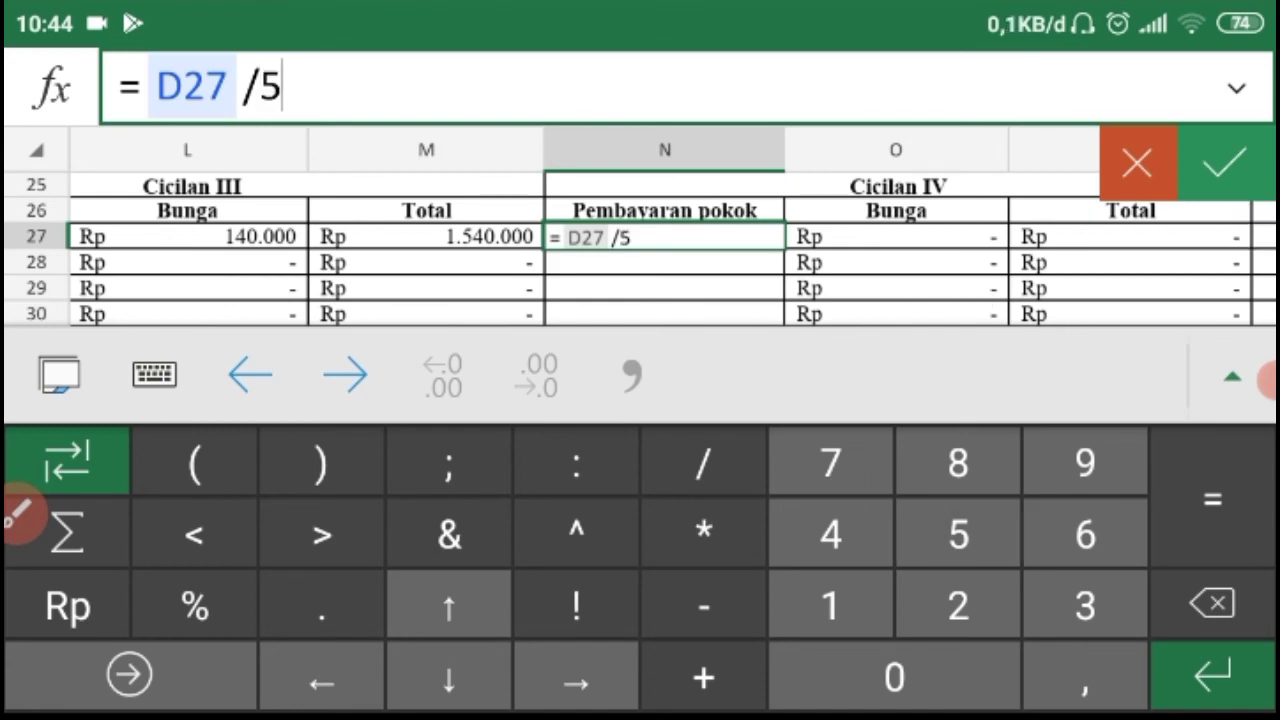
pyautogui.click(1225, 162)
# Step: Begin a formula with = in Q27 under Cicilan V Pembayaran pokok and try to reference the loan amount in D27
pyautogui.hscroll(4, 672, 417)
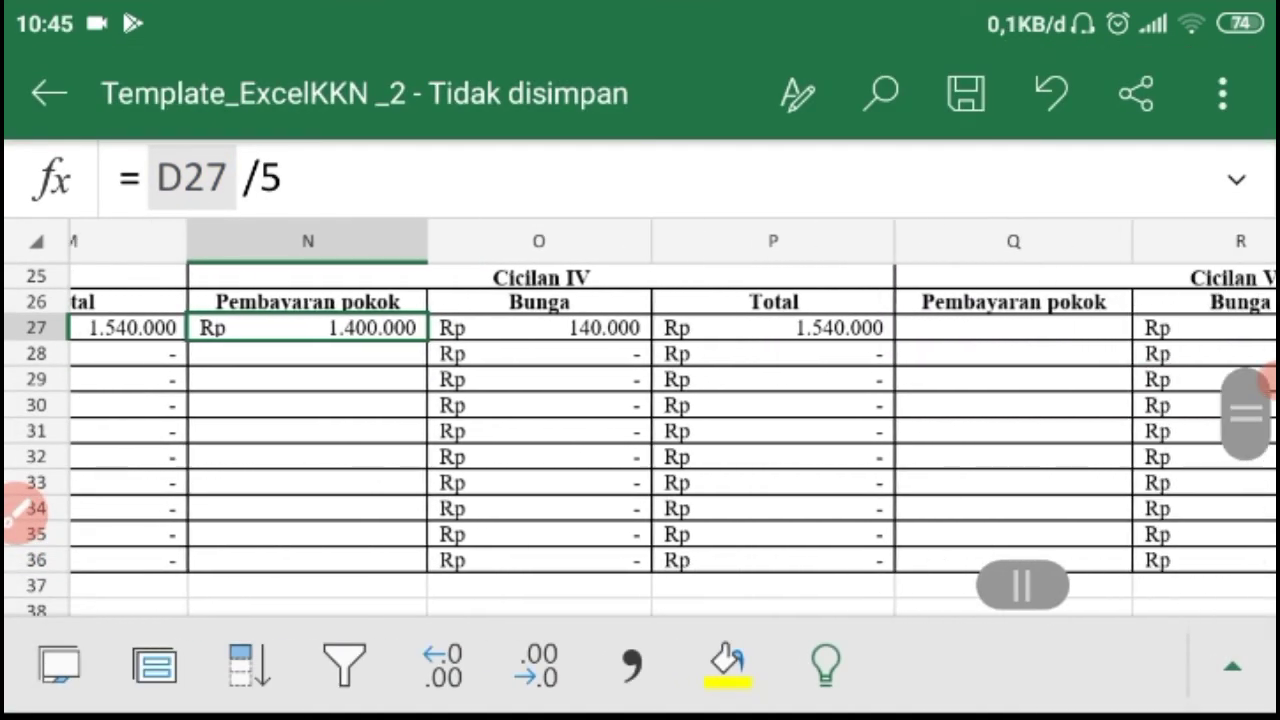
pyautogui.hscroll(2, 672, 417)
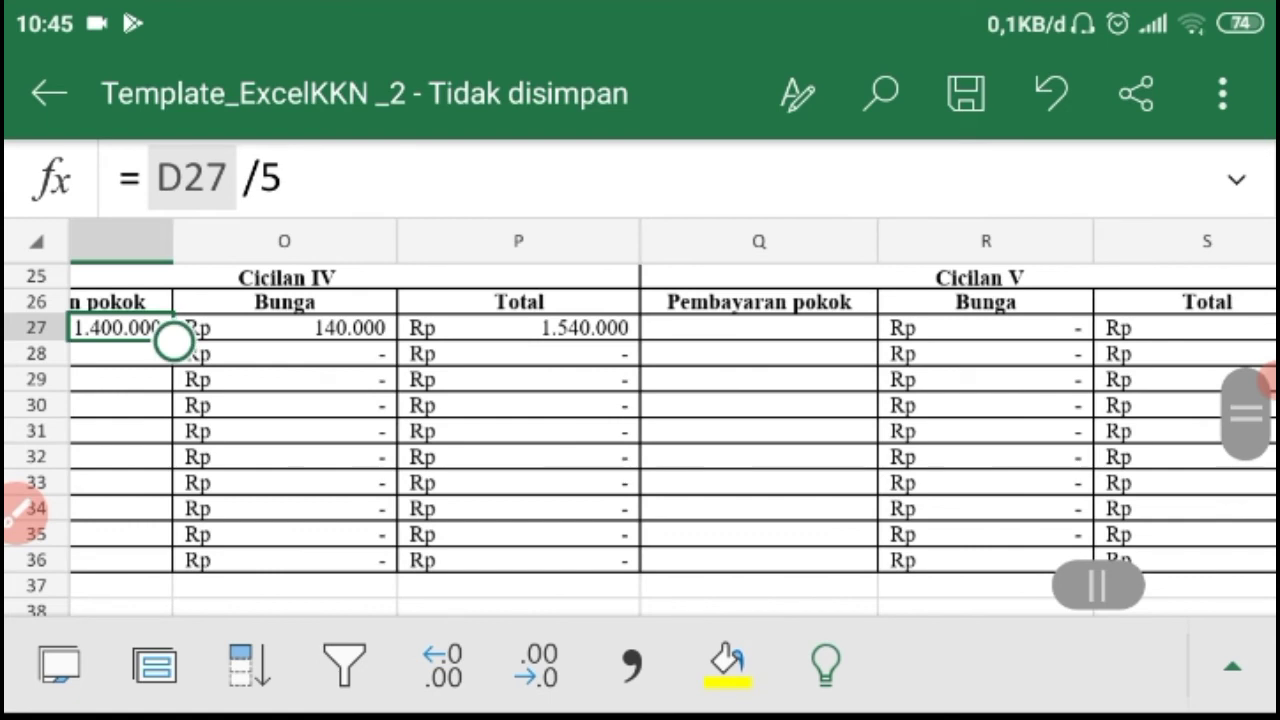
pyautogui.click(759, 328)
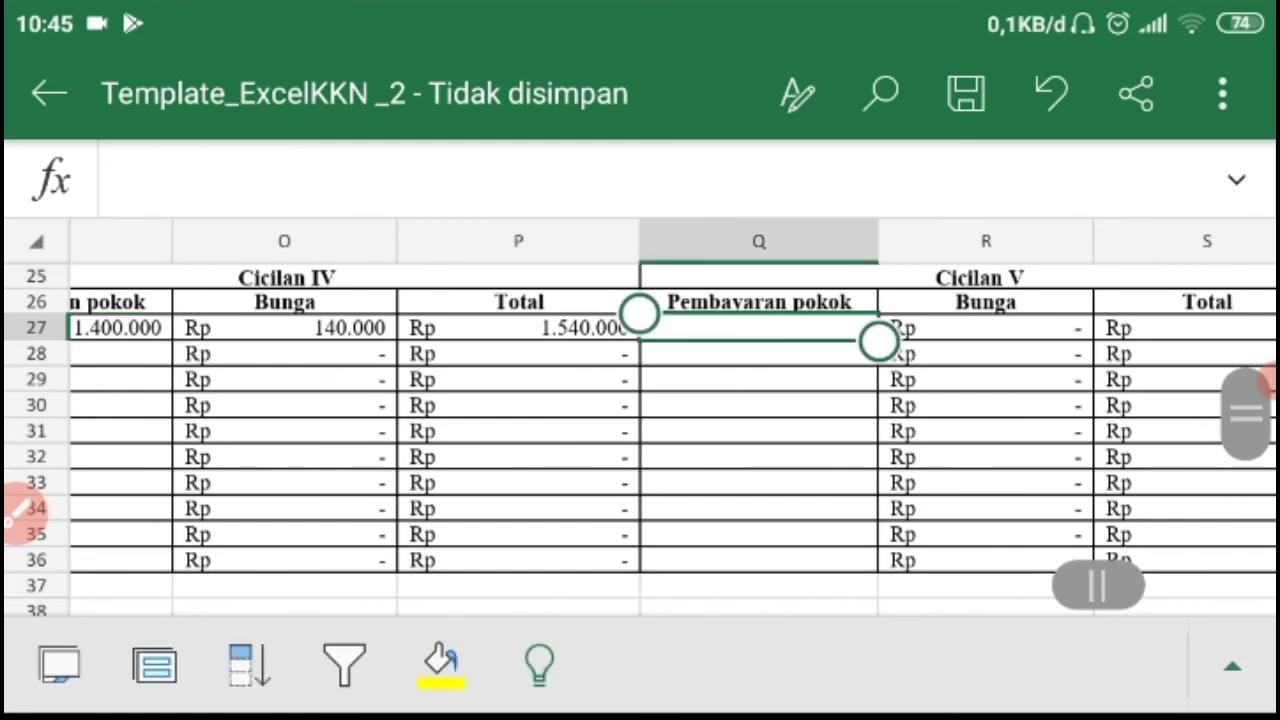
pyautogui.click(640, 180)
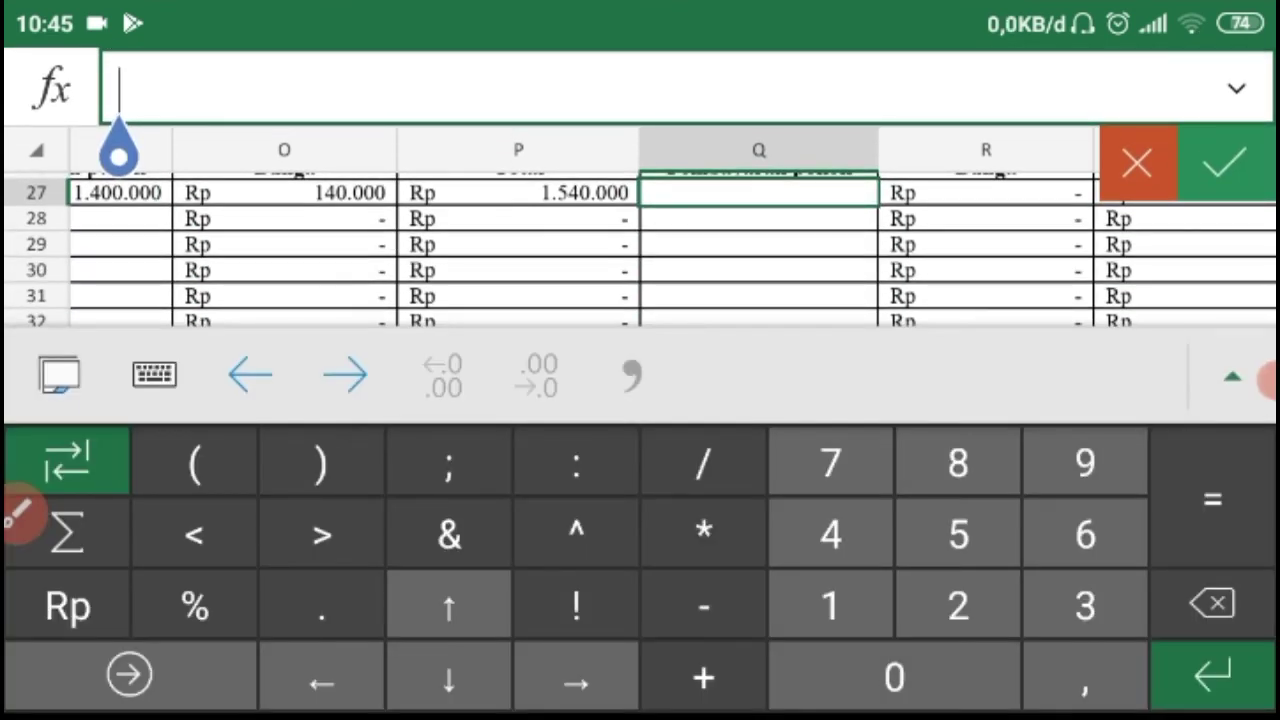
pyautogui.write('=')
pyautogui.scroll(2, 640, 250)
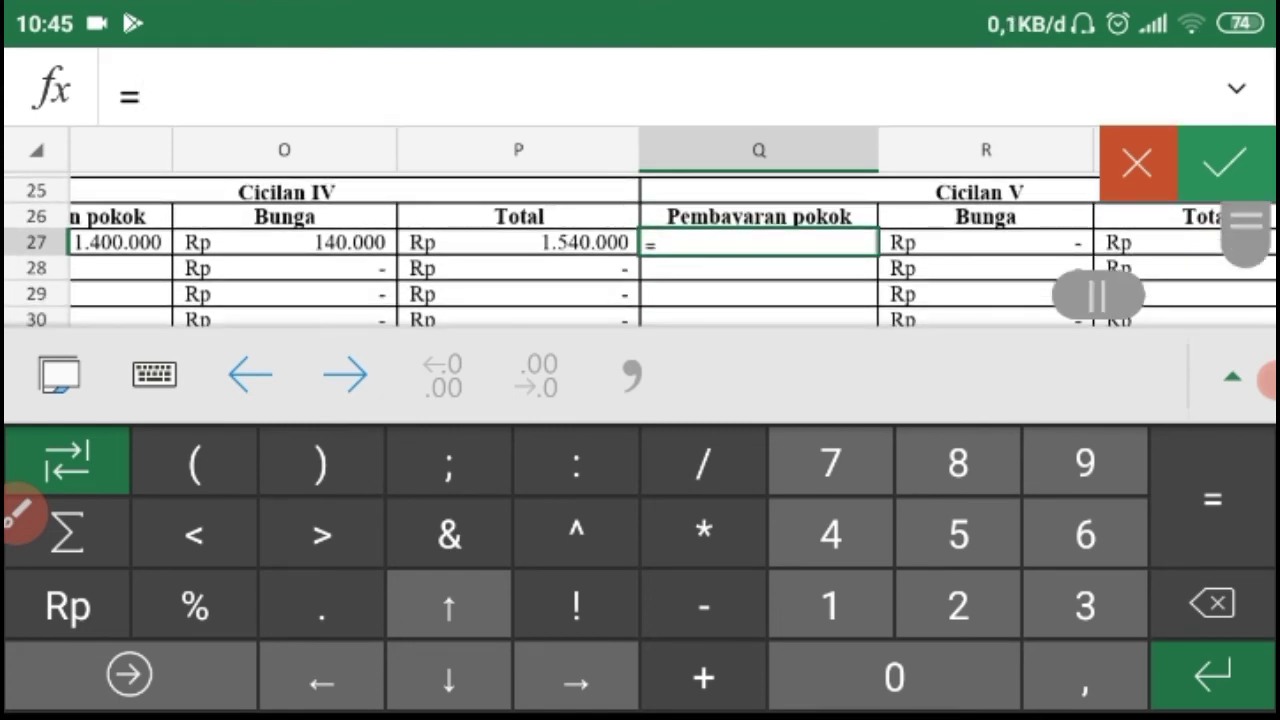
pyautogui.doubleClick(757, 243)
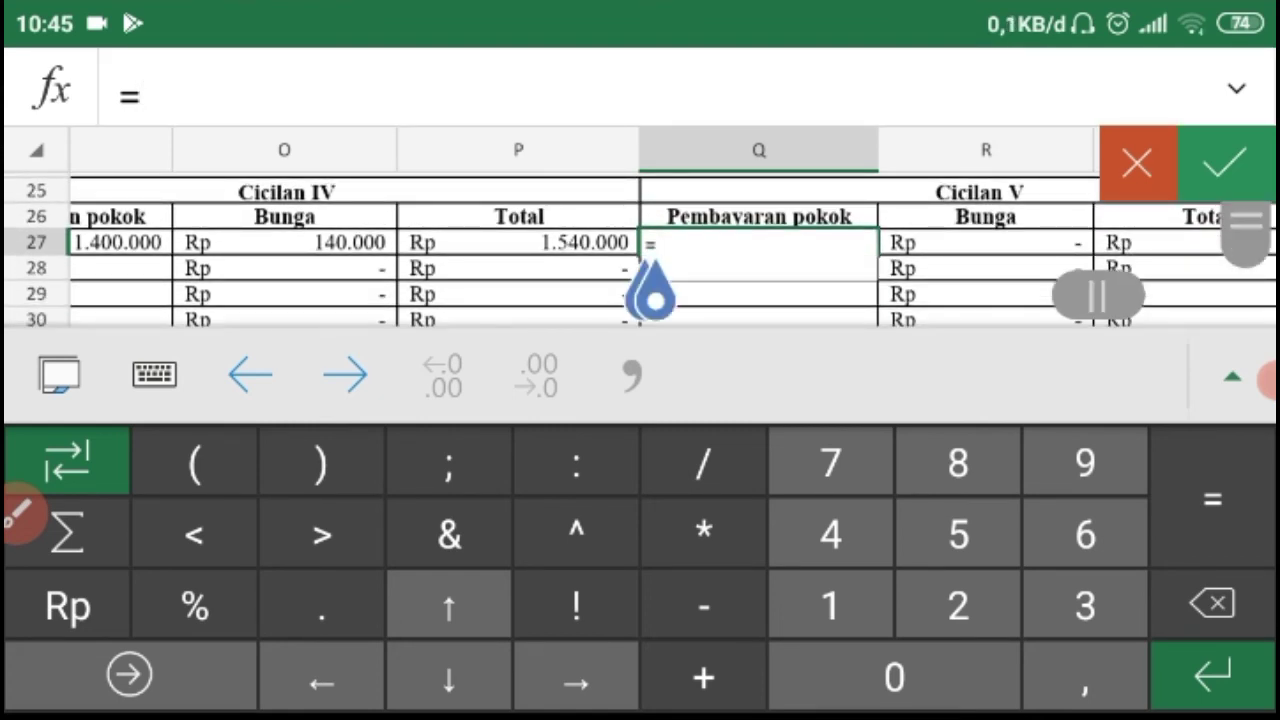
pyautogui.click(658, 244)
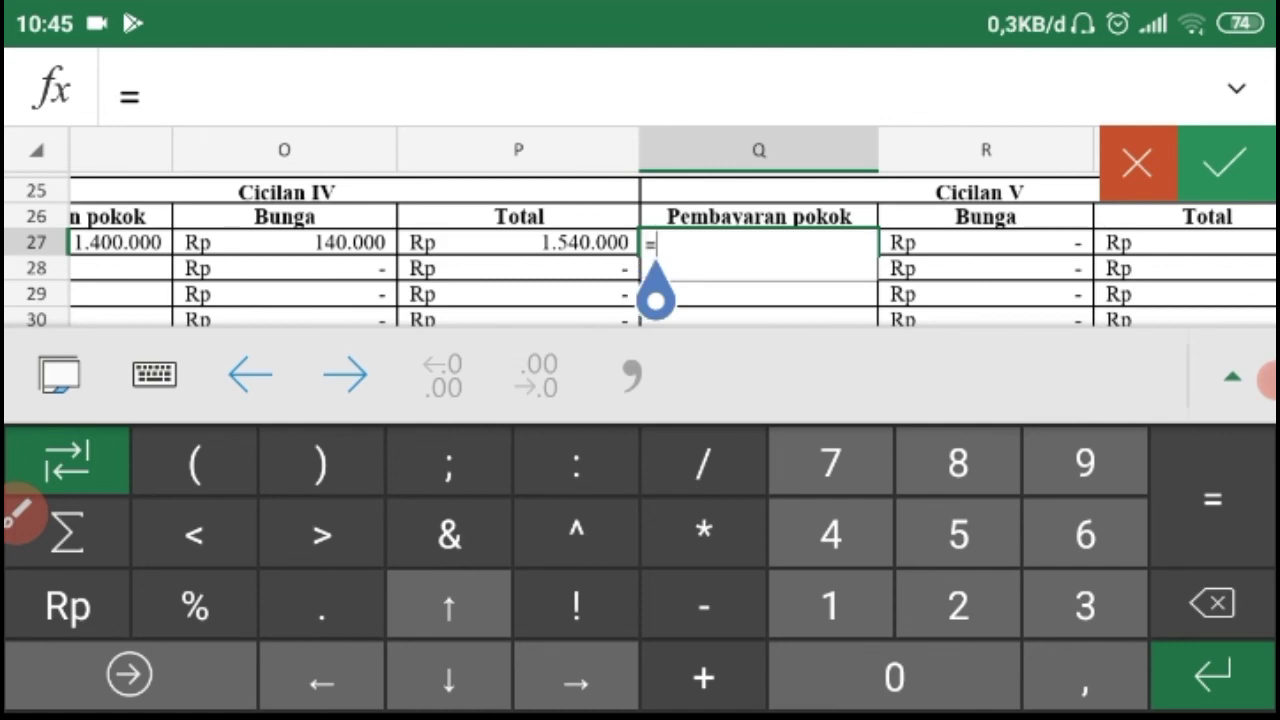
pyautogui.hscroll(-15, 670, 250)
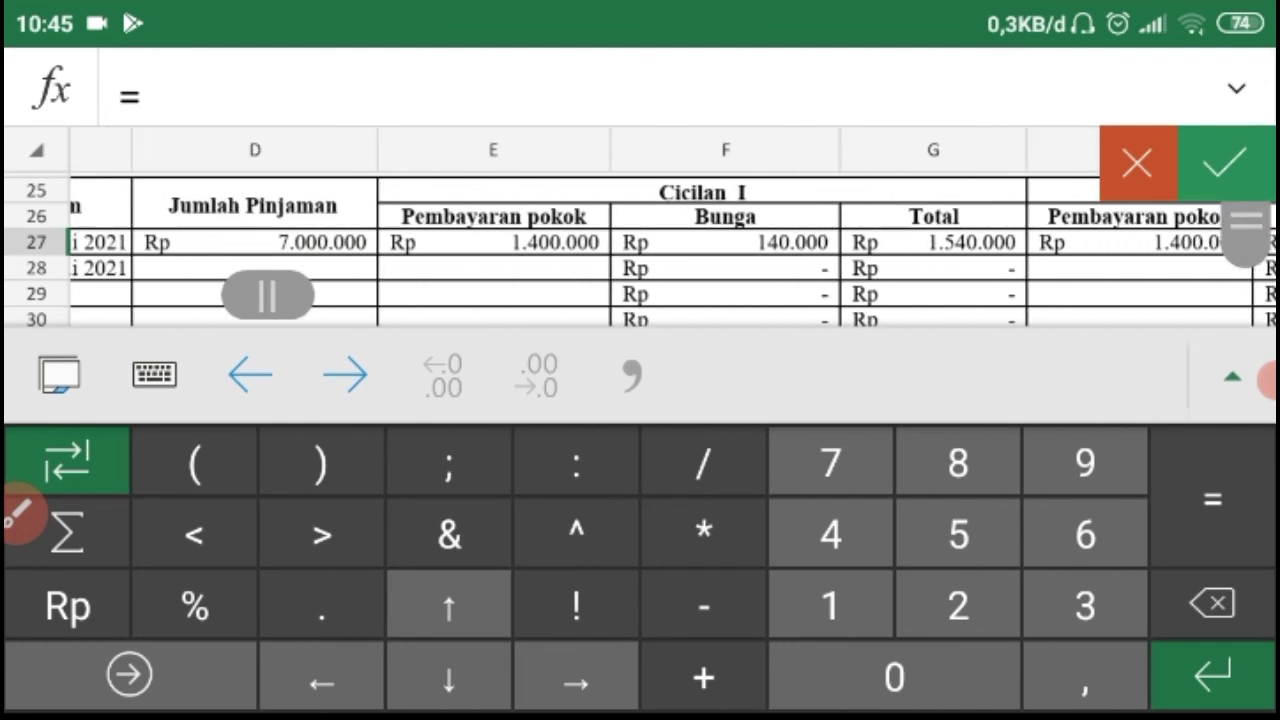
pyautogui.click(820, 242)
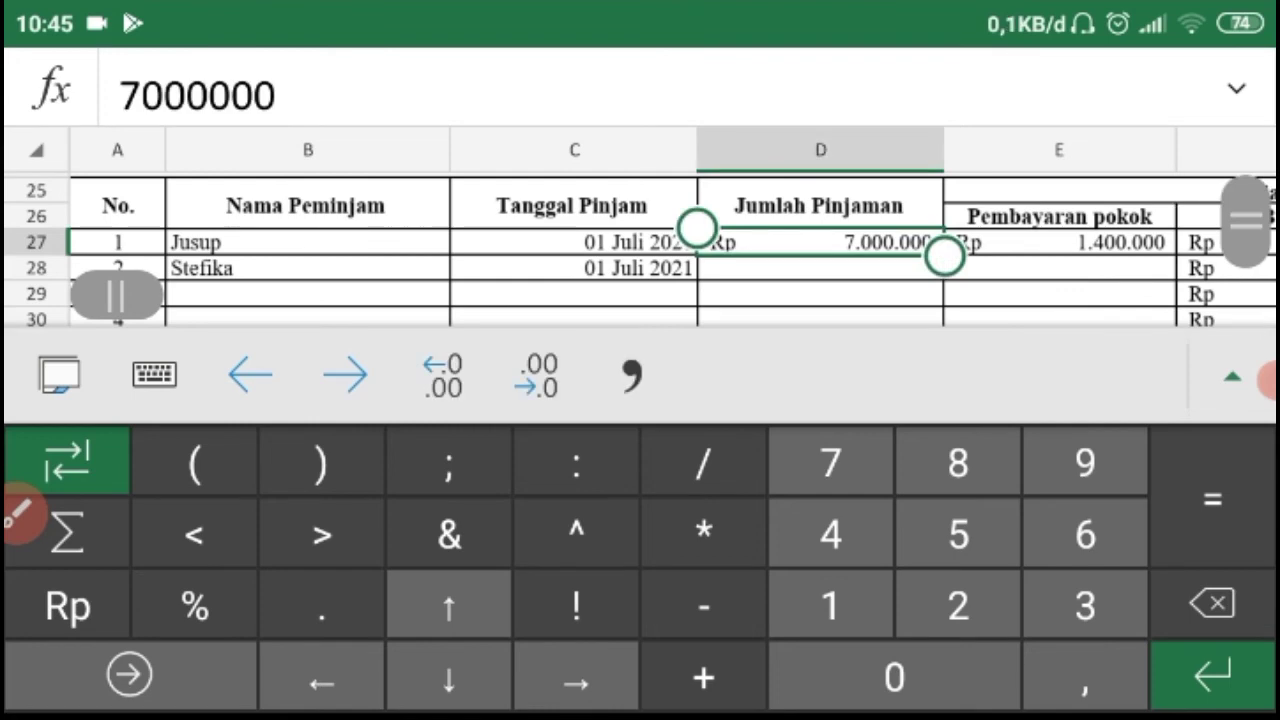
# Step: Enter the formula =D27/5 in Q27 as the first borrower's Cicilan V Pembayaran pokok
pyautogui.hscroll(10, 670, 250)
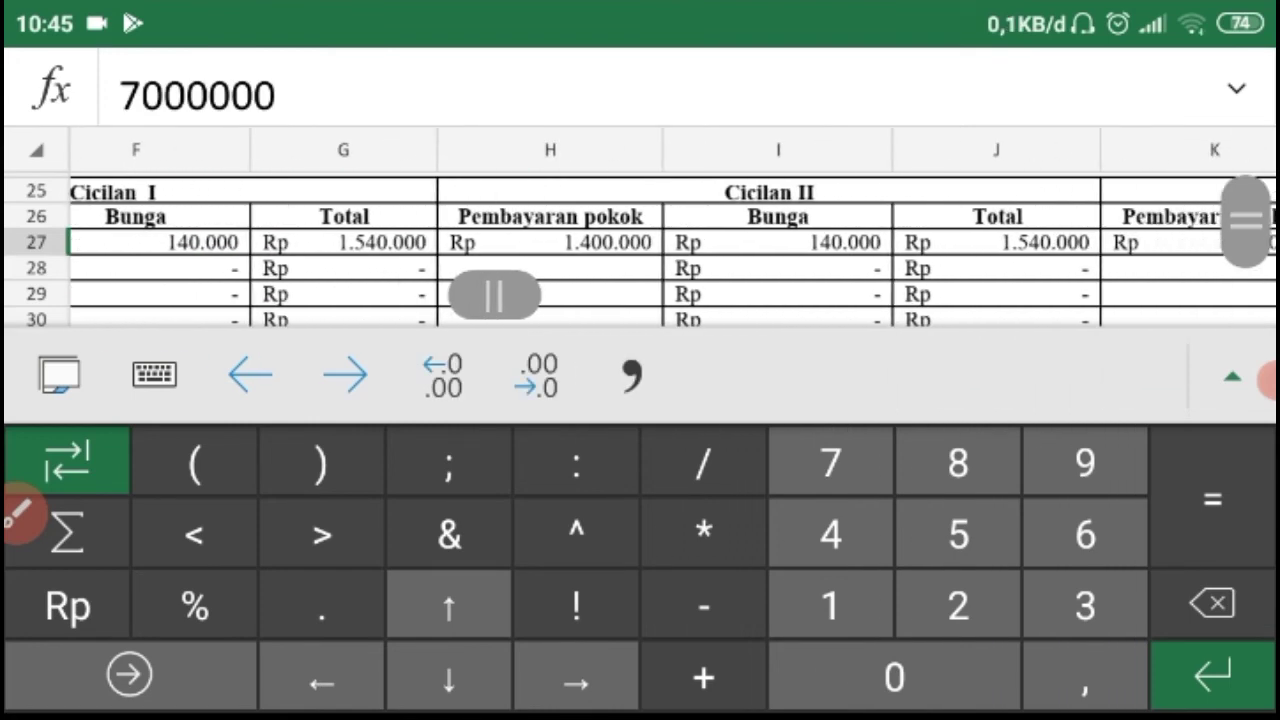
pyautogui.hscroll(10, 670, 250)
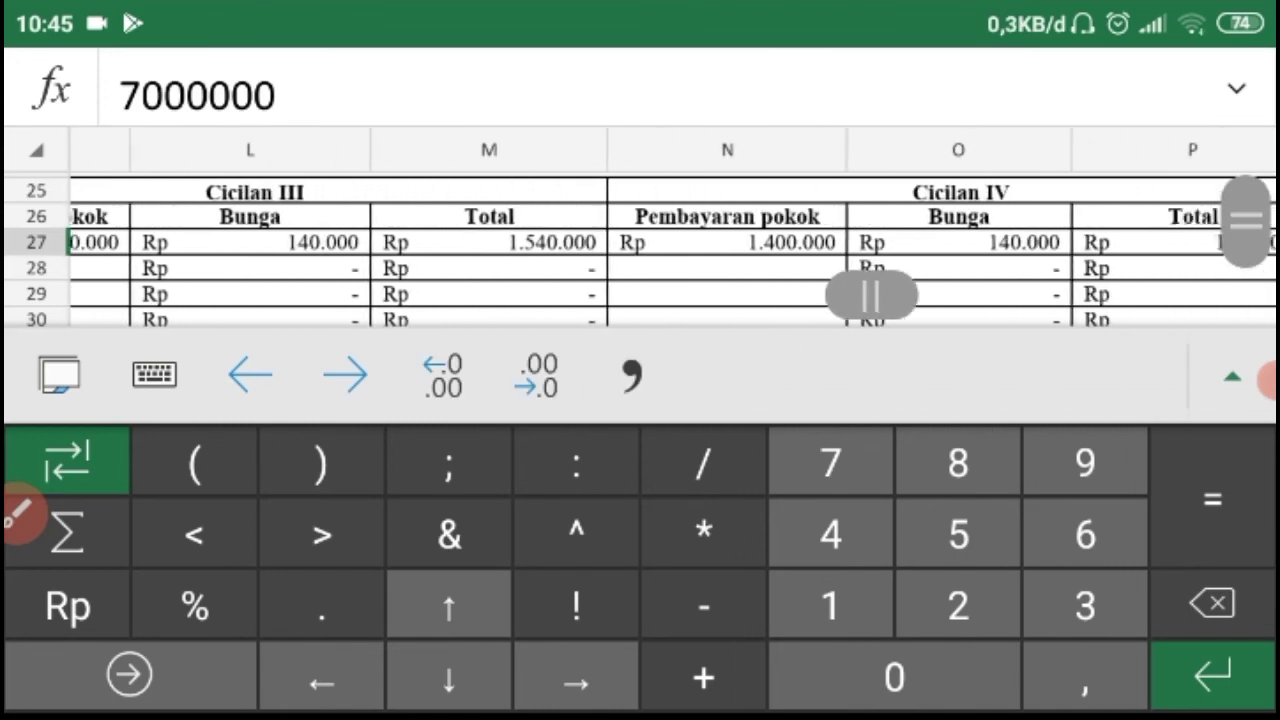
pyautogui.hscroll(-5, 670, 250)
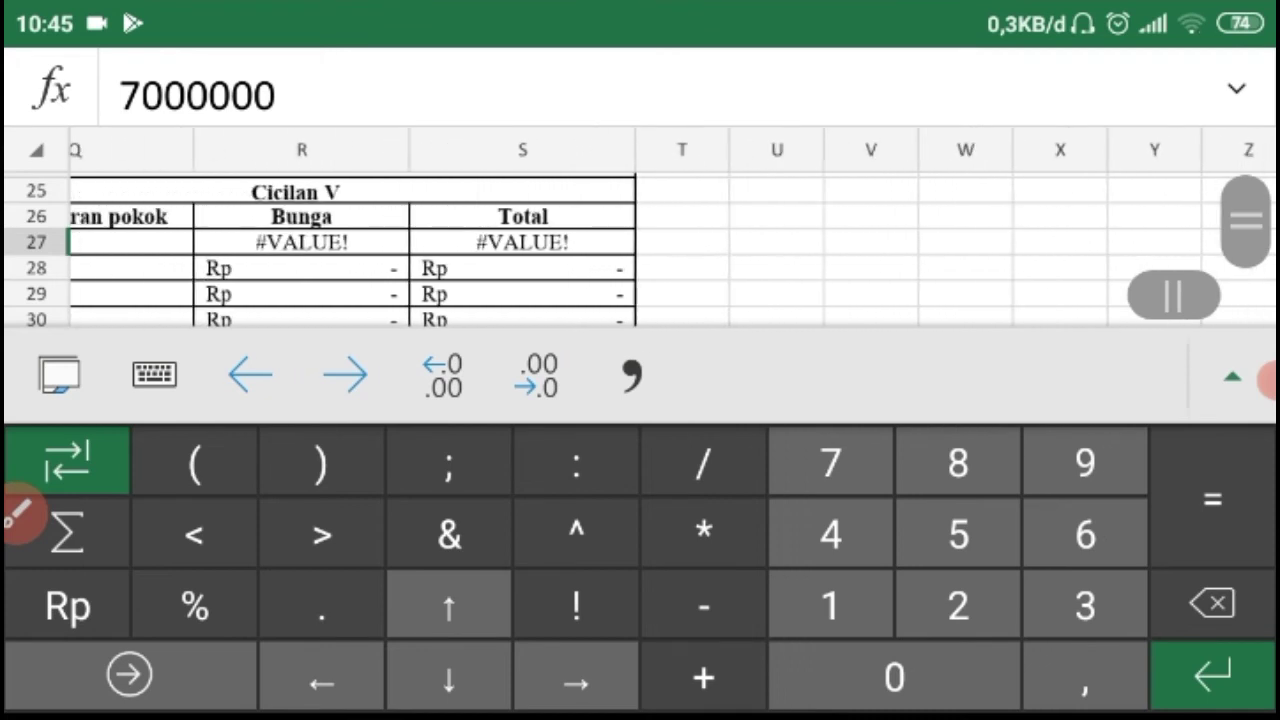
pyautogui.hscroll(-3, 670, 250)
pyautogui.click(521, 241)
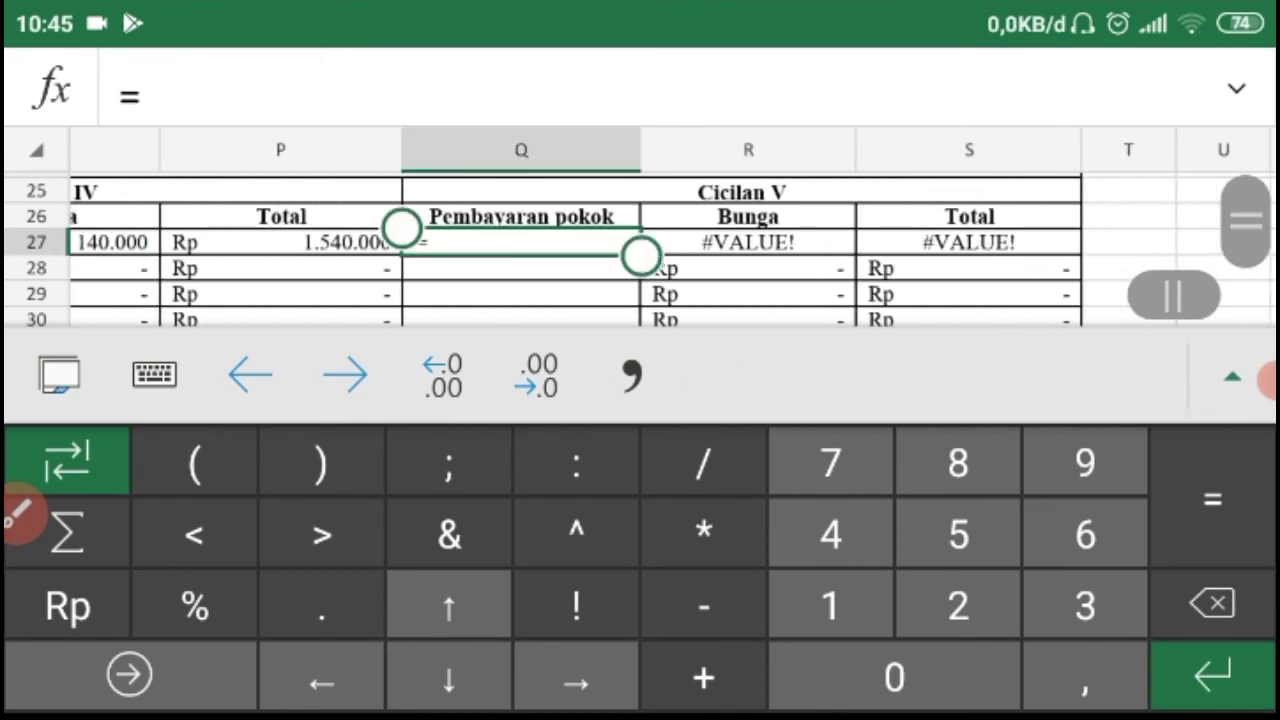
pyautogui.click(141, 95)
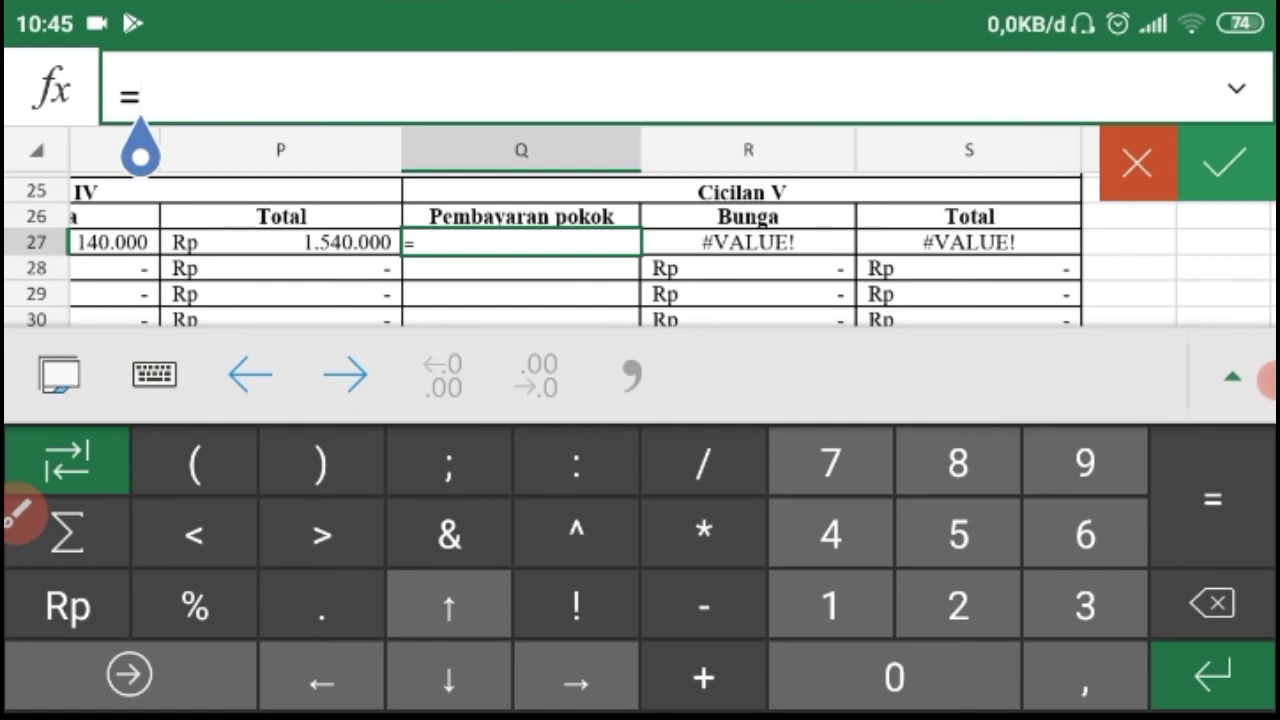
pyautogui.hscroll(-10, 640, 250)
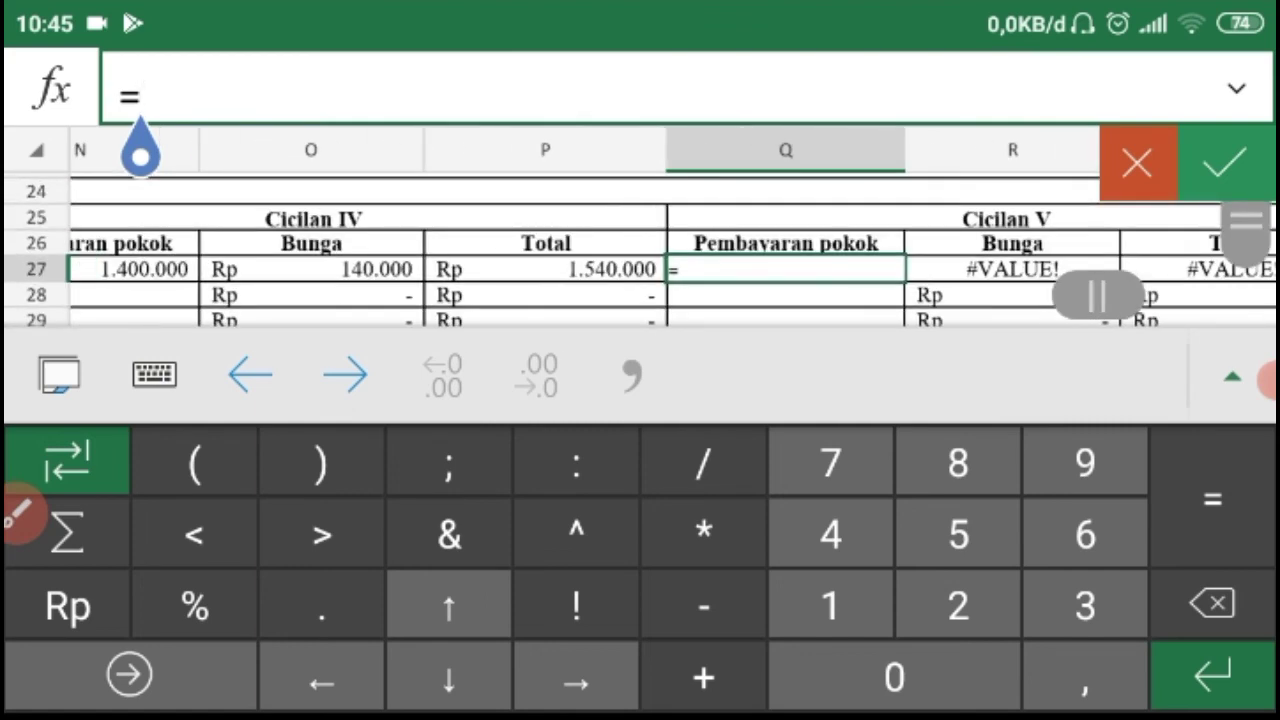
pyautogui.hscroll(-10, 640, 250)
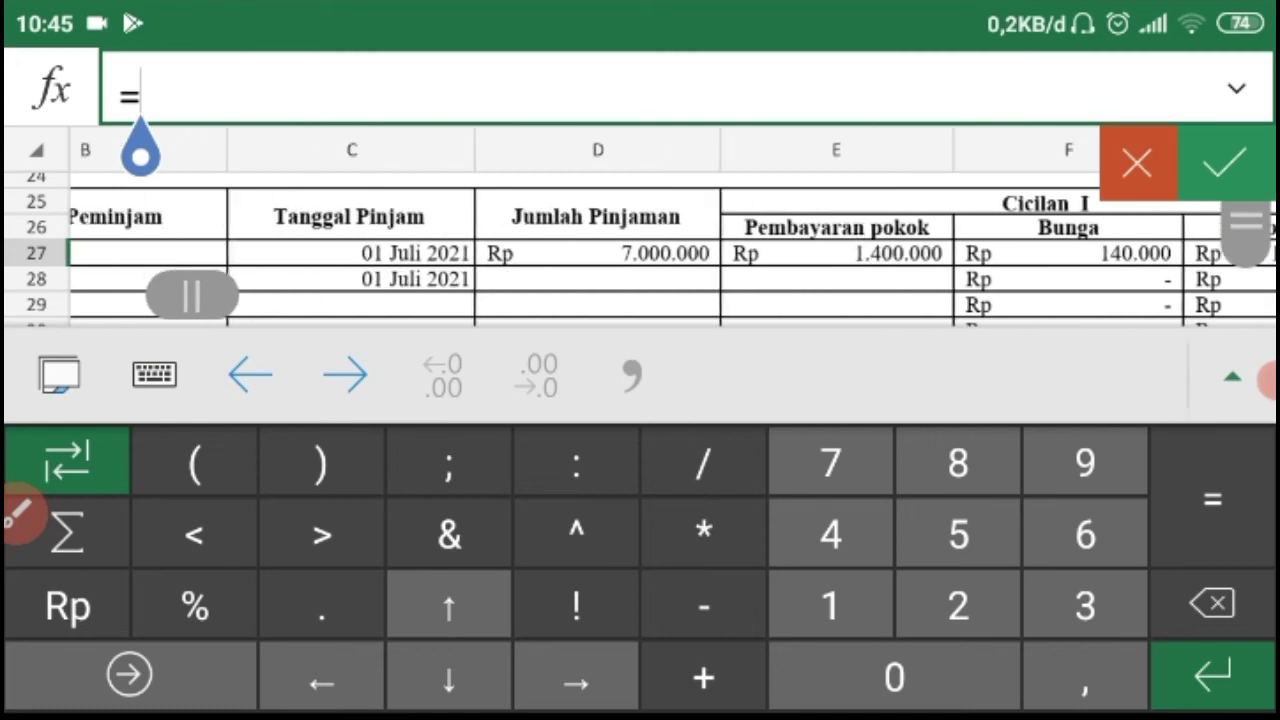
pyautogui.click(820, 254)
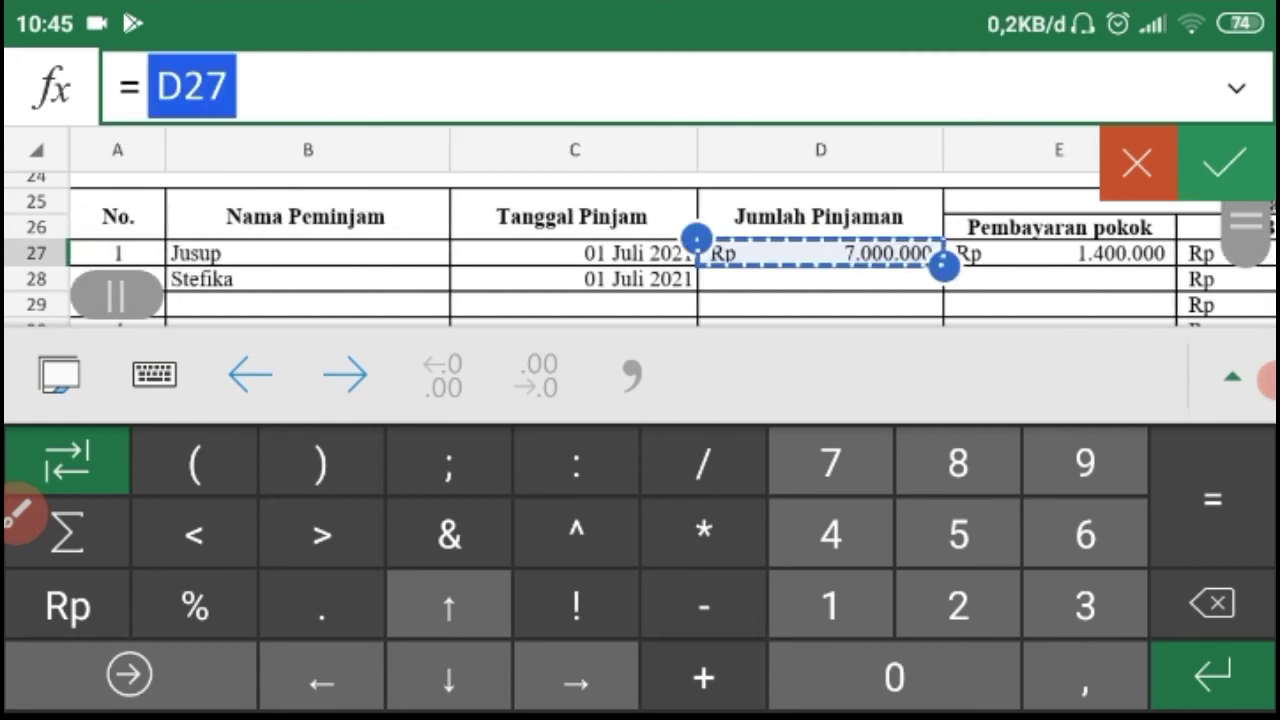
pyautogui.hscroll(10, 640, 250)
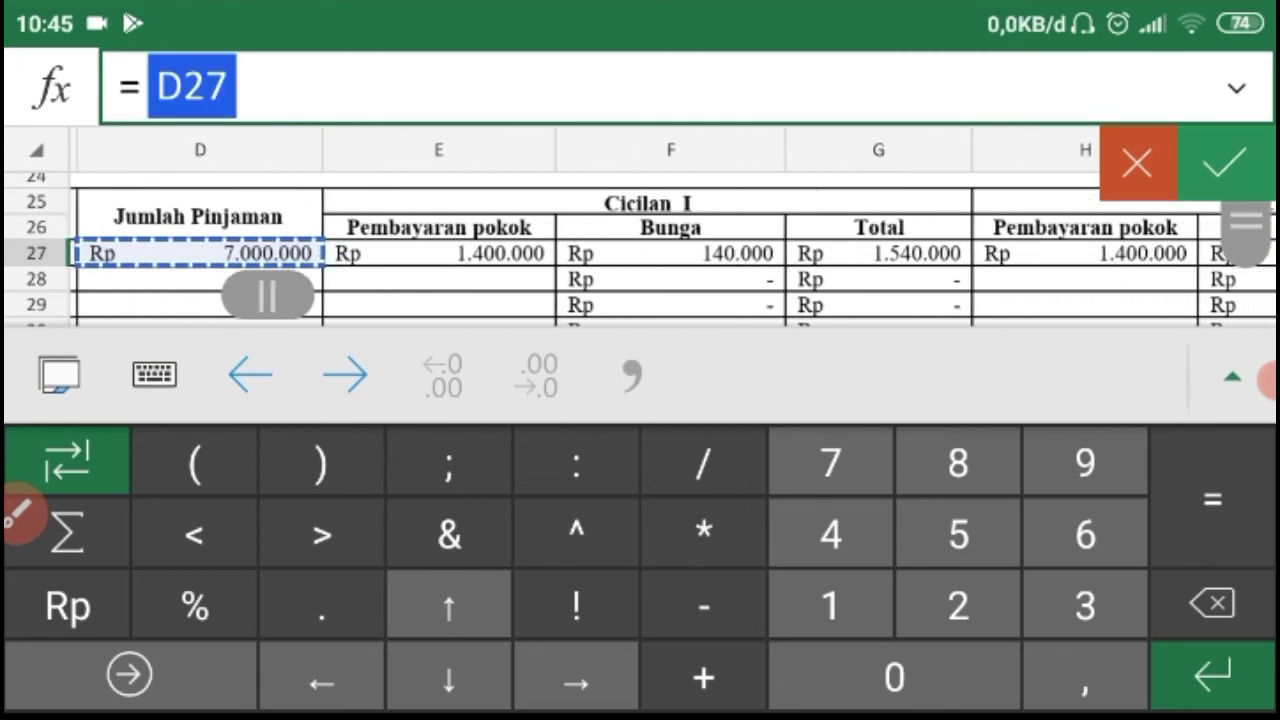
pyautogui.hscroll(8, 640, 250)
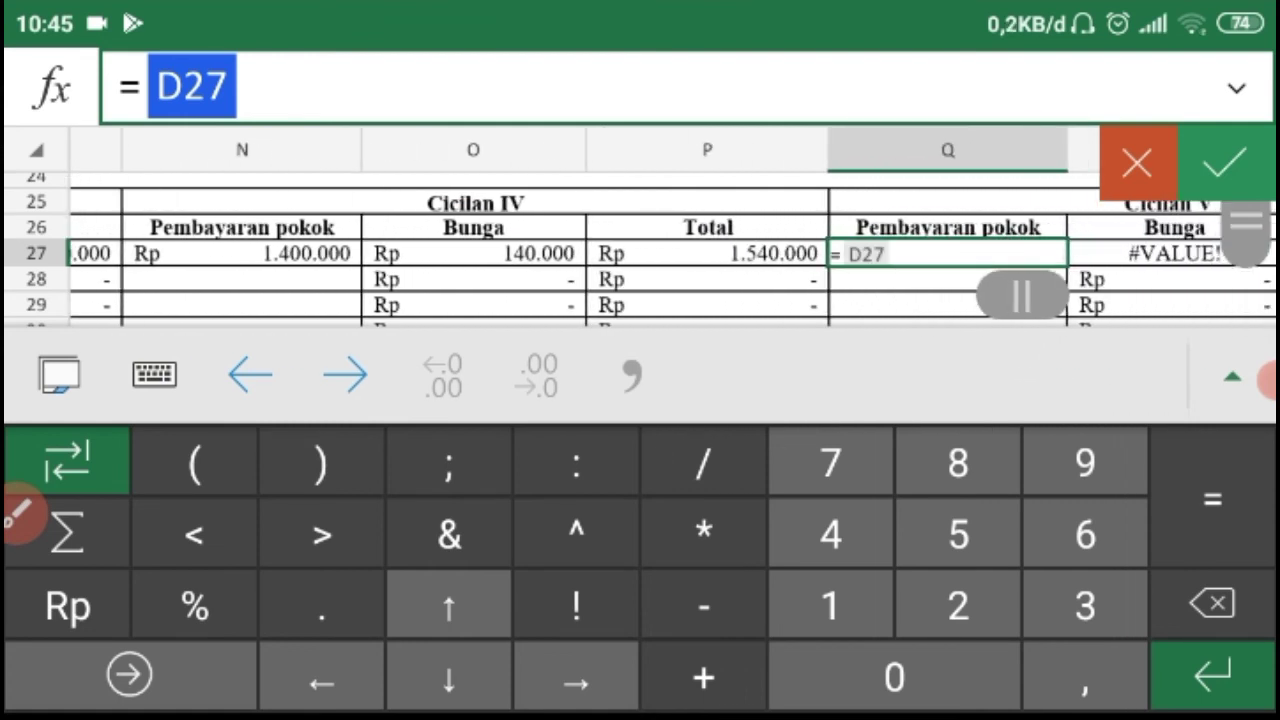
pyautogui.write('/5')
pyautogui.click(1226, 163)
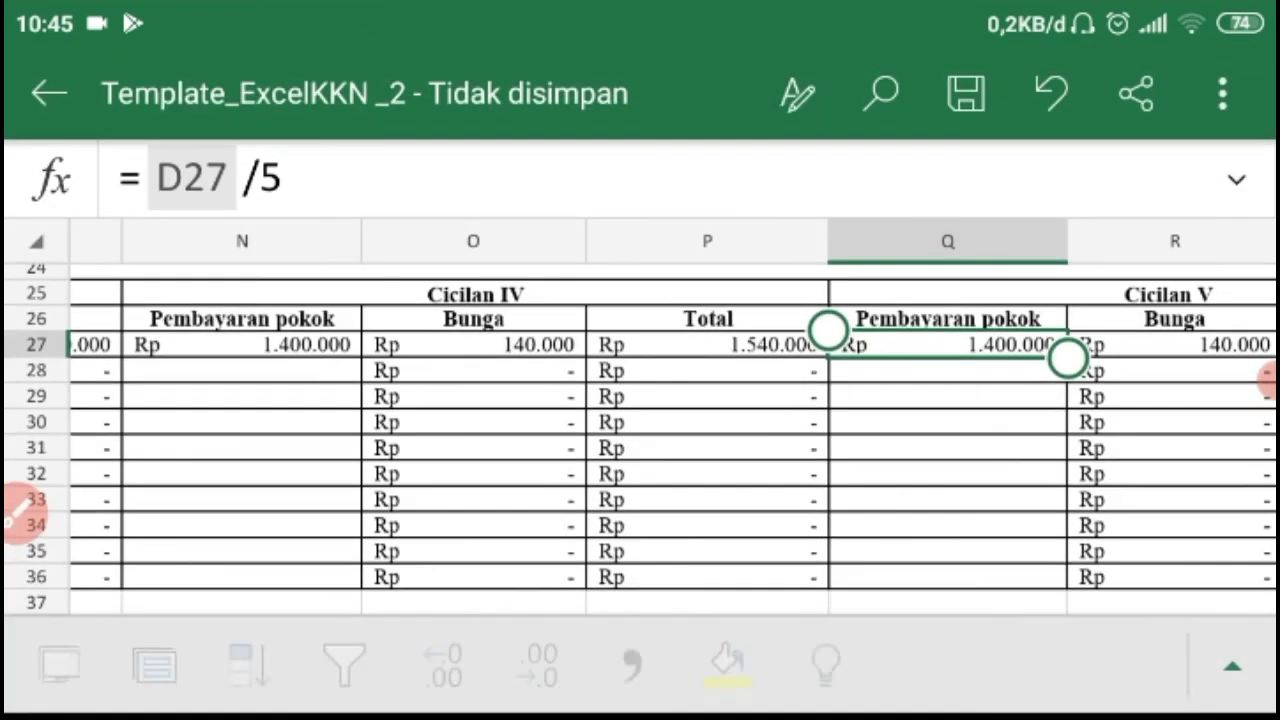
# Step: Review the first borrower's principal, interest and total across the installments in the second loan table
pyautogui.hscroll(5, 680, 420)
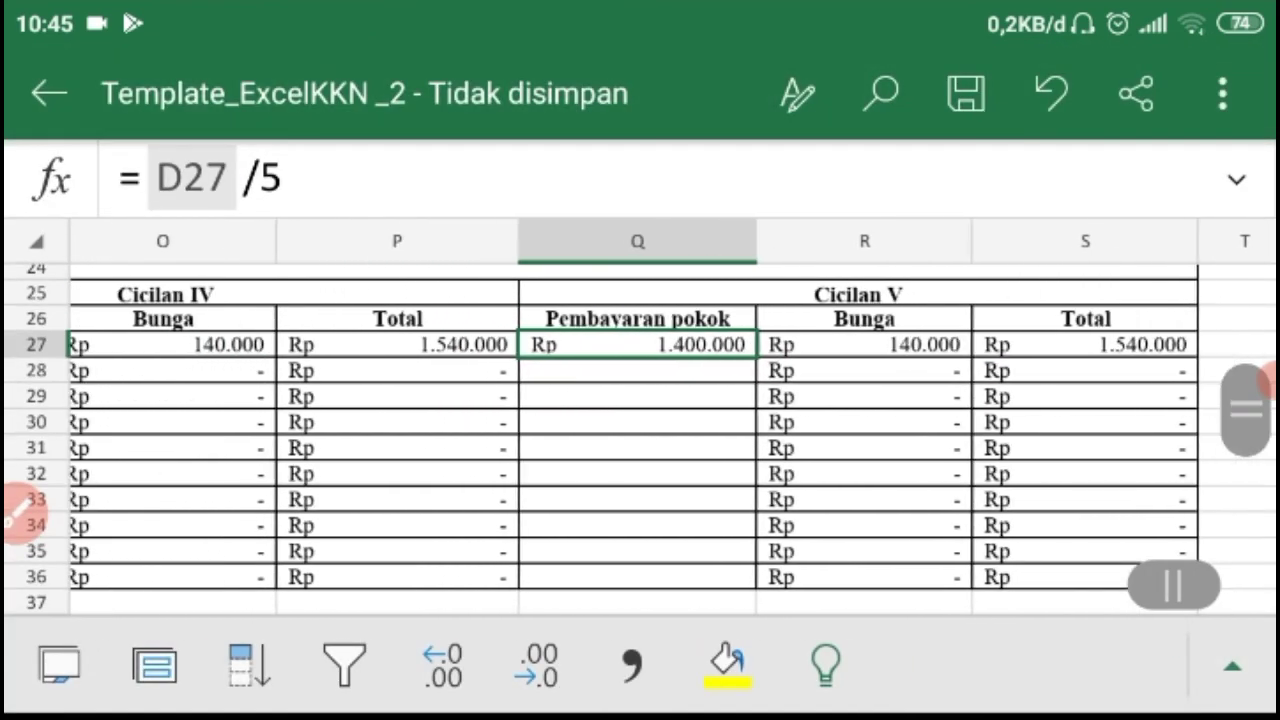
pyautogui.scroll(-3, 640, 420)
pyautogui.hscroll(-6, 640, 420)
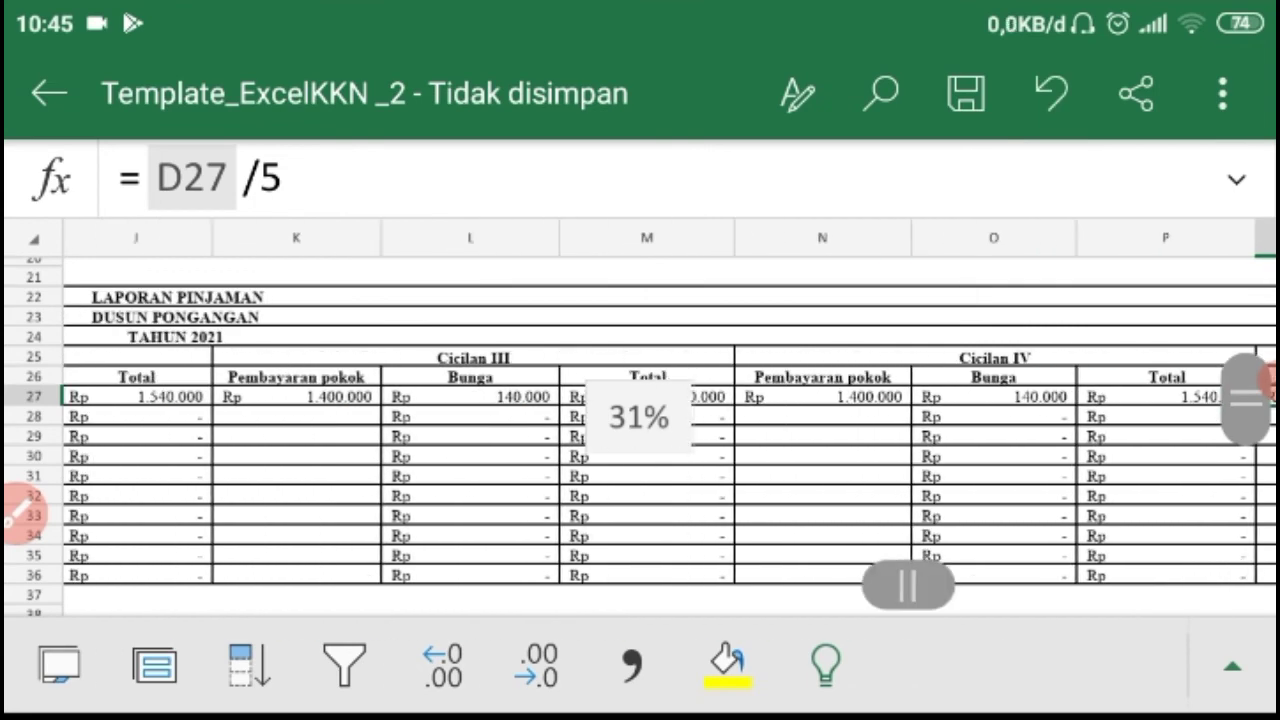
pyautogui.hscroll(-2, 640, 420)
pyautogui.scroll(-2, 640, 420)
pyautogui.hscroll(-3, 640, 420)
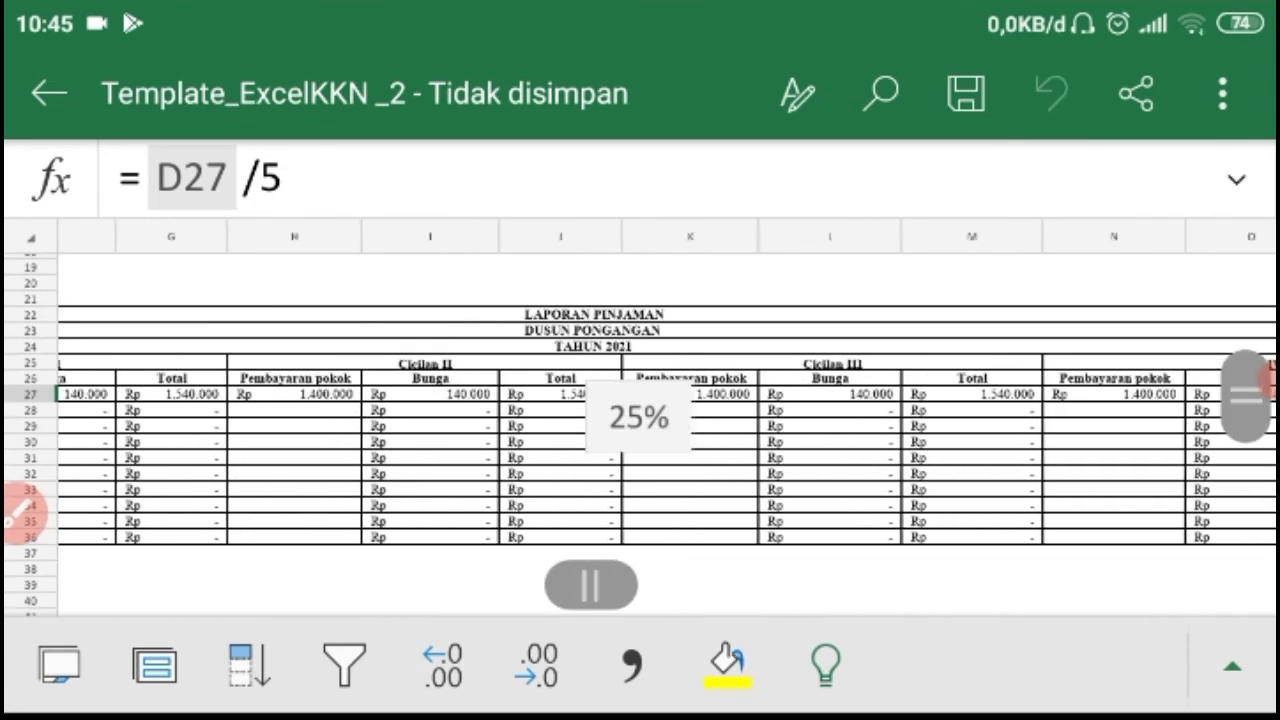
pyautogui.hscroll(-6, 640, 420)
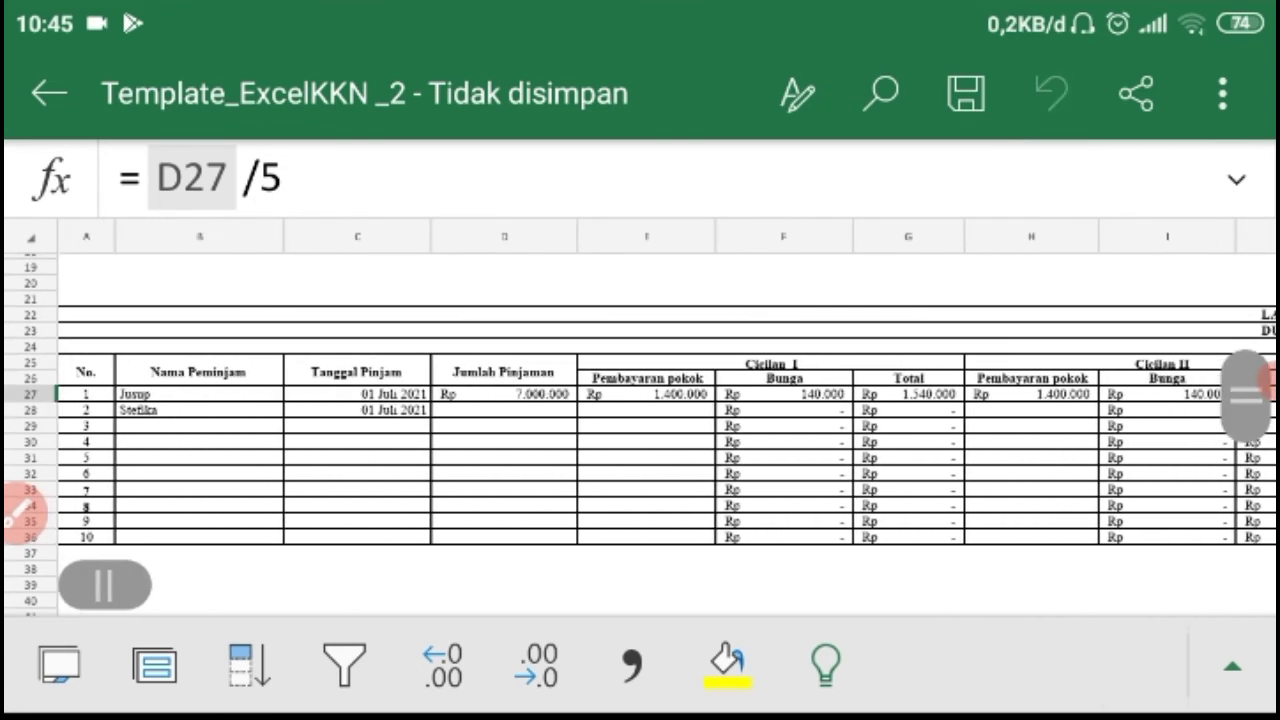
pyautogui.scroll(2, 640, 420)
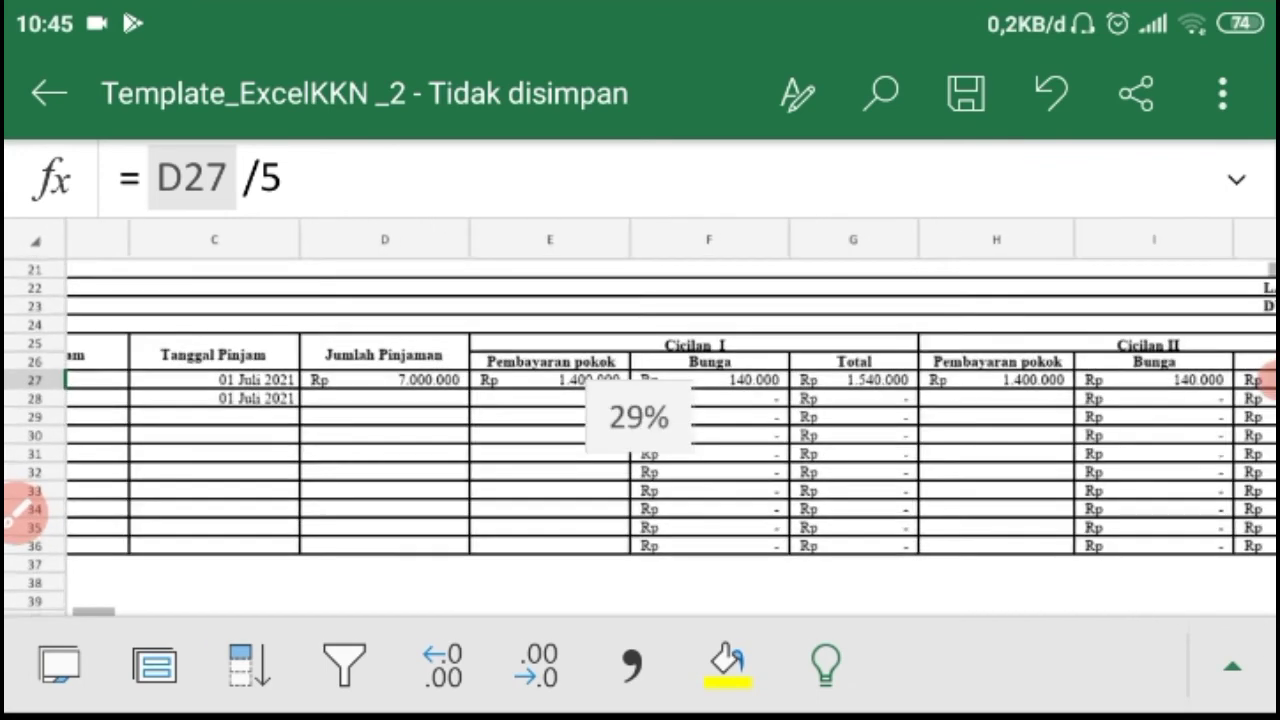
pyautogui.hscroll(6, 640, 420)
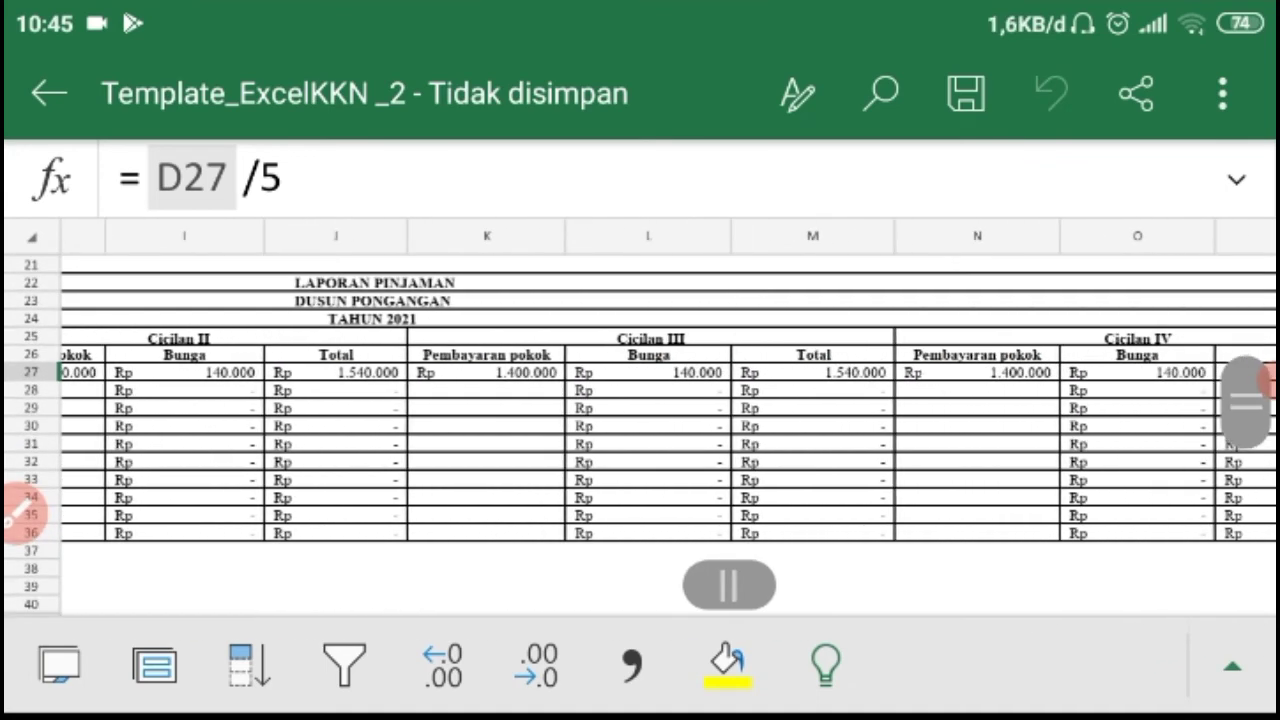
pyautogui.scroll(5, 640, 435)
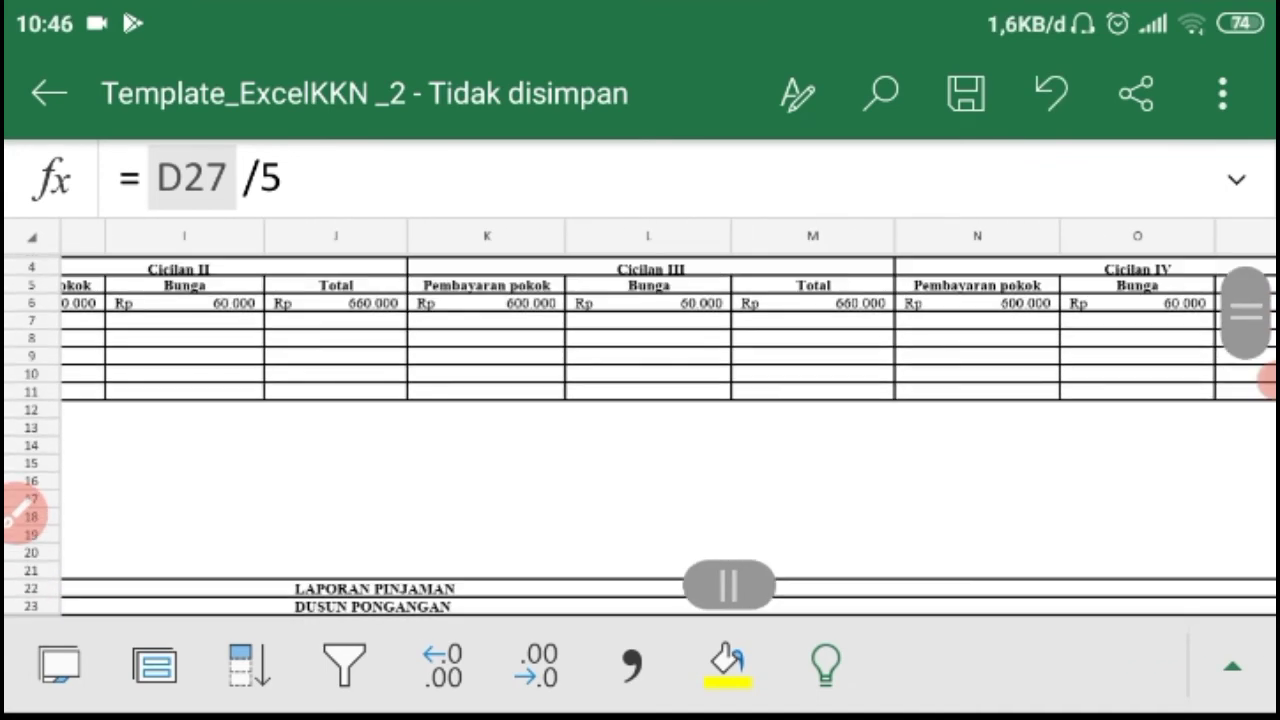
pyautogui.scroll(-3, 640, 435)
pyautogui.scroll(4, 640, 435)
pyautogui.scroll(-8, 640, 435)
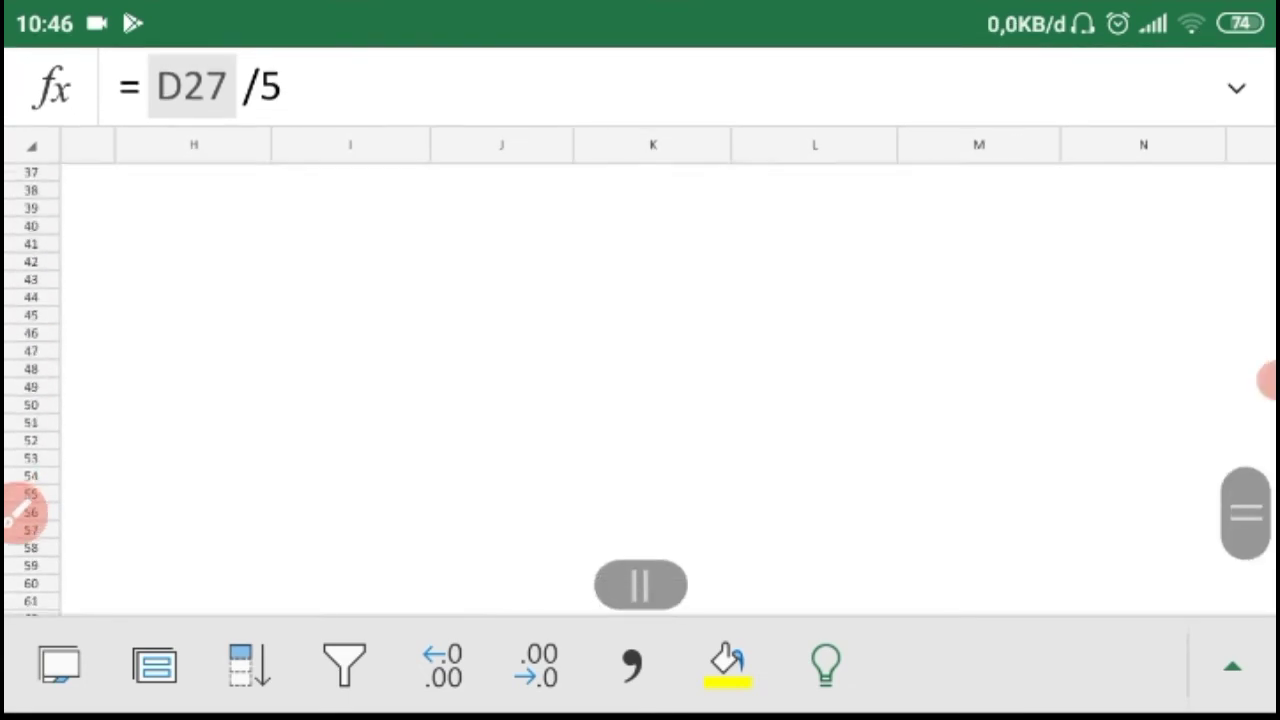
pyautogui.scroll(5, 640, 390)
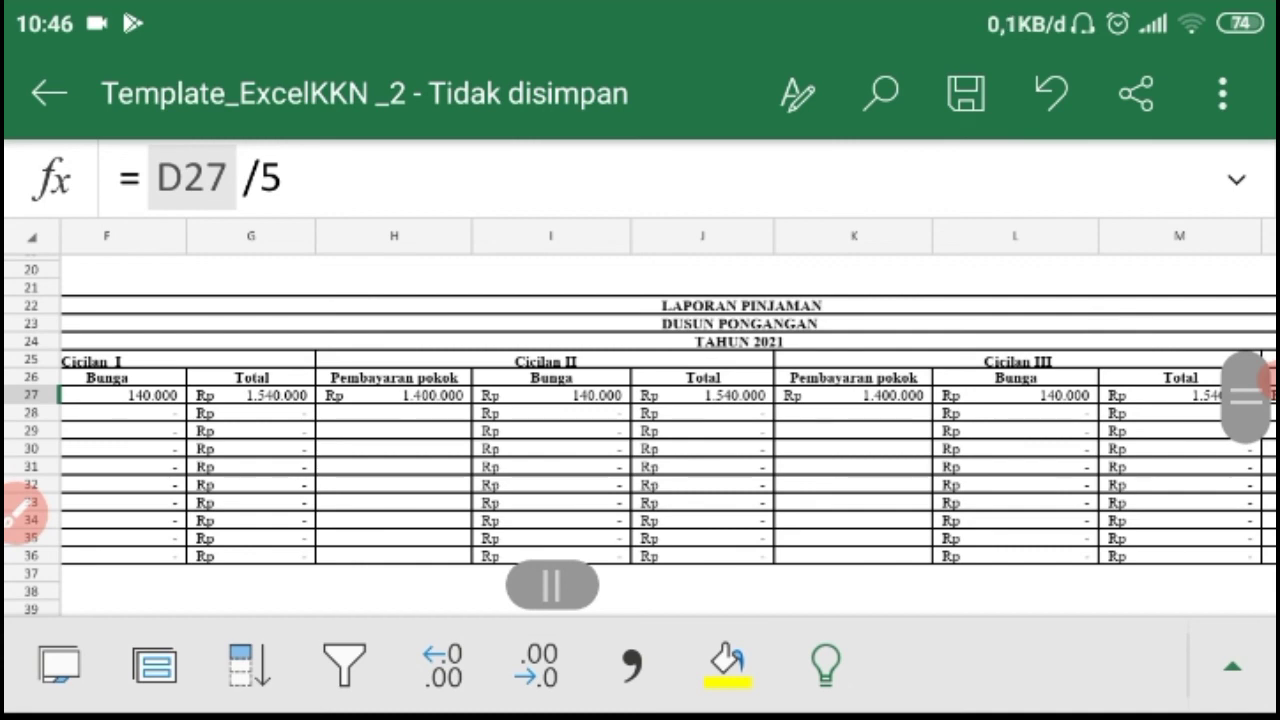
pyautogui.hscroll(2, 640, 415)
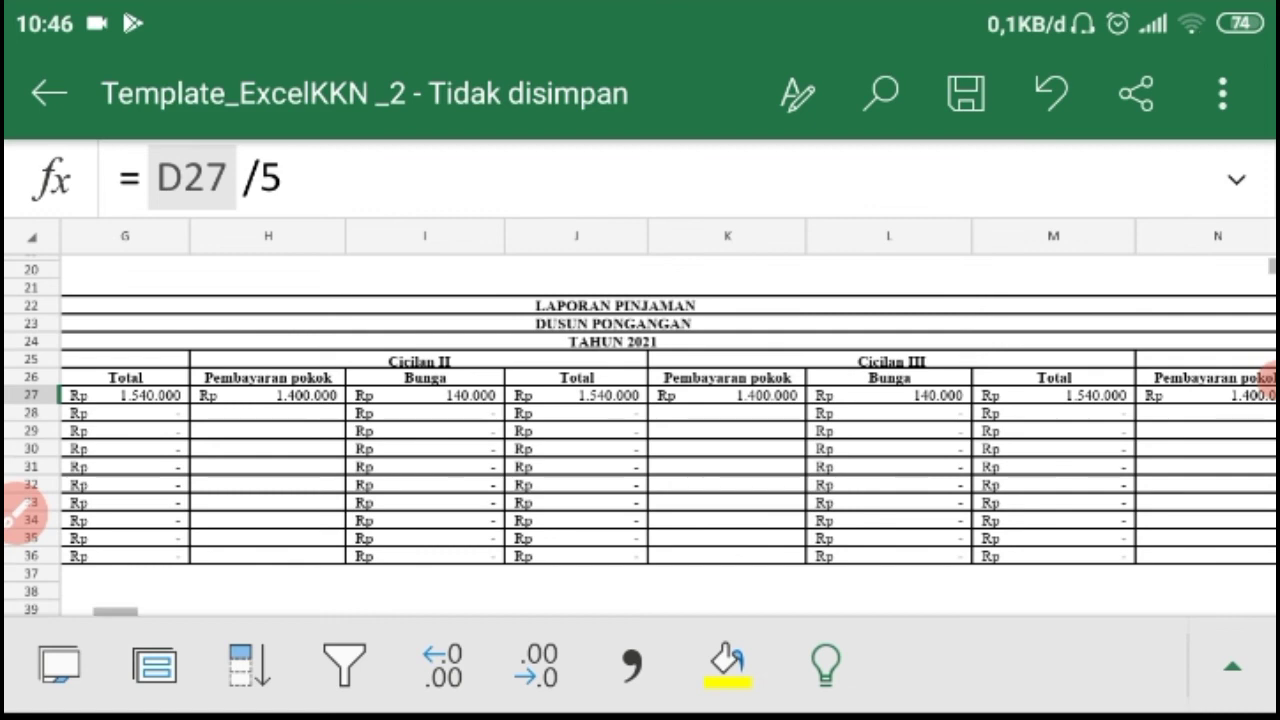
pyautogui.hscroll(3, 640, 415)
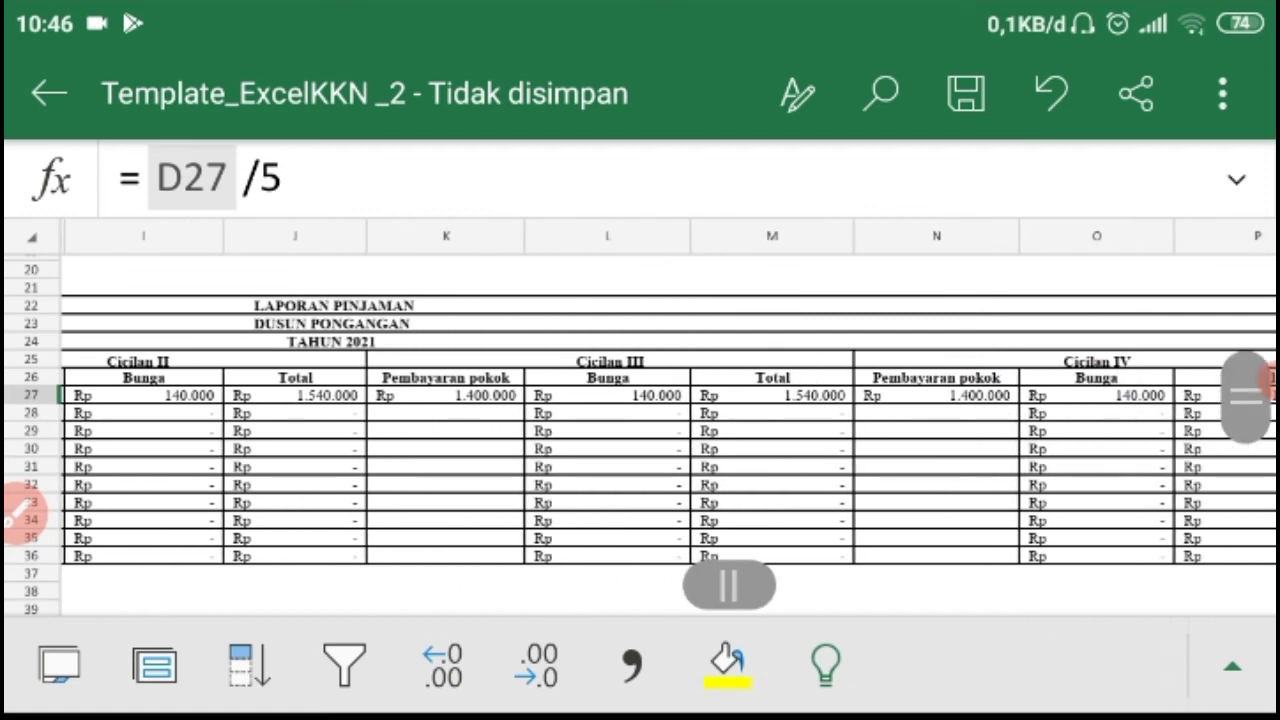
pyautogui.hscroll(-3, 640, 430)
pyautogui.scroll(2, 640, 430)
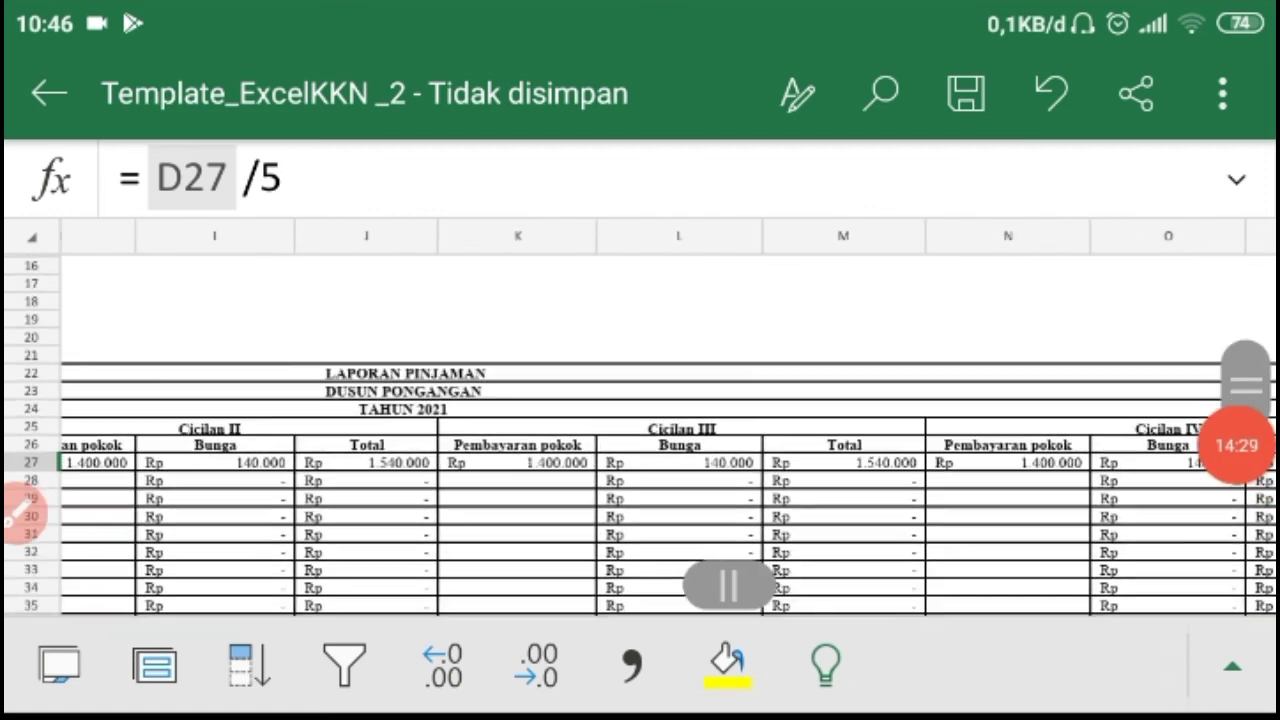
# Step: Examine the first loan table and its Keterangan formula notes, and compare them with the second table's installments
pyautogui.hscroll(-2, 640, 430)
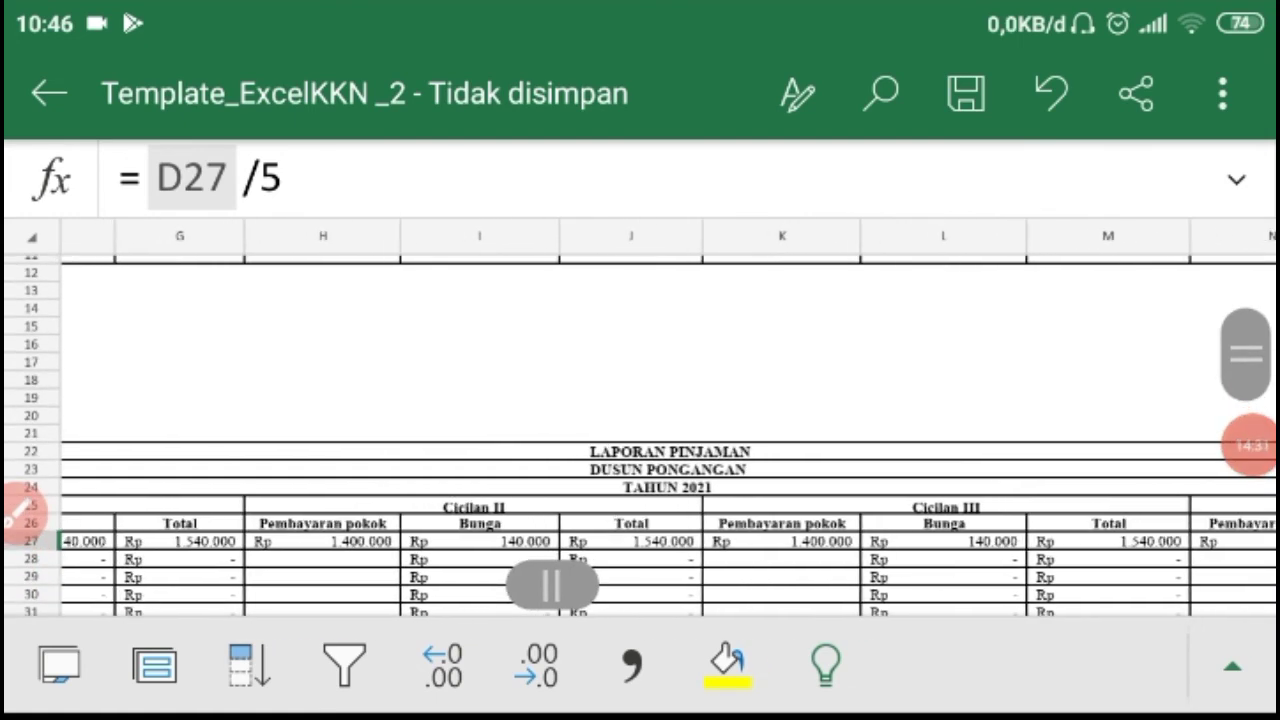
pyautogui.scroll(1, 640, 430)
pyautogui.scroll(3, 640, 418)
pyautogui.hscroll(-5, 640, 418)
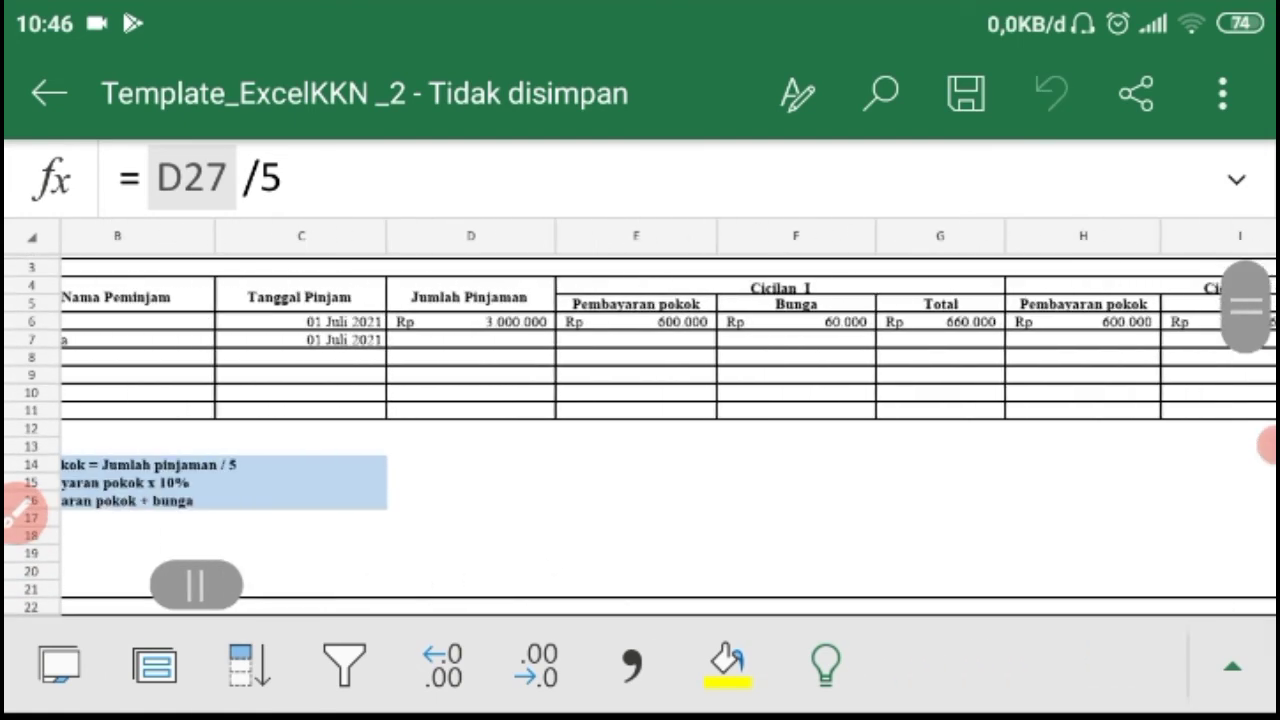
pyautogui.scroll(3, 400, 450)
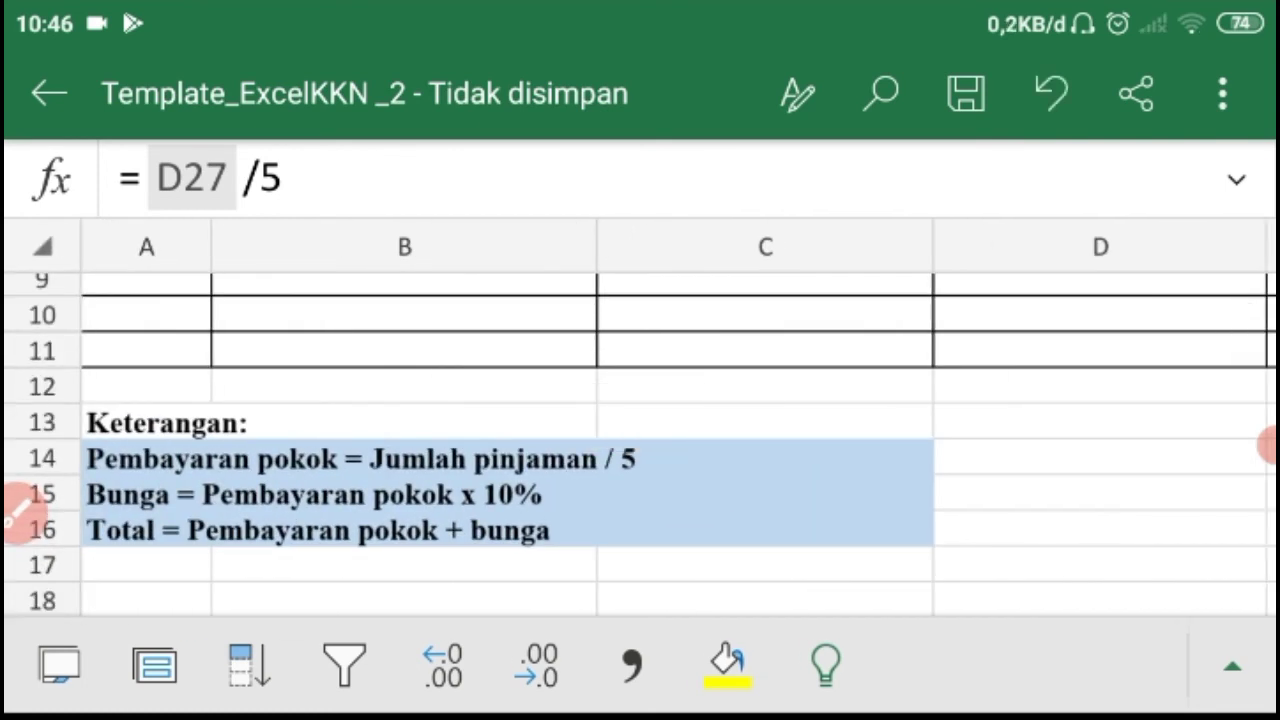
pyautogui.scroll(-5, 640, 417)
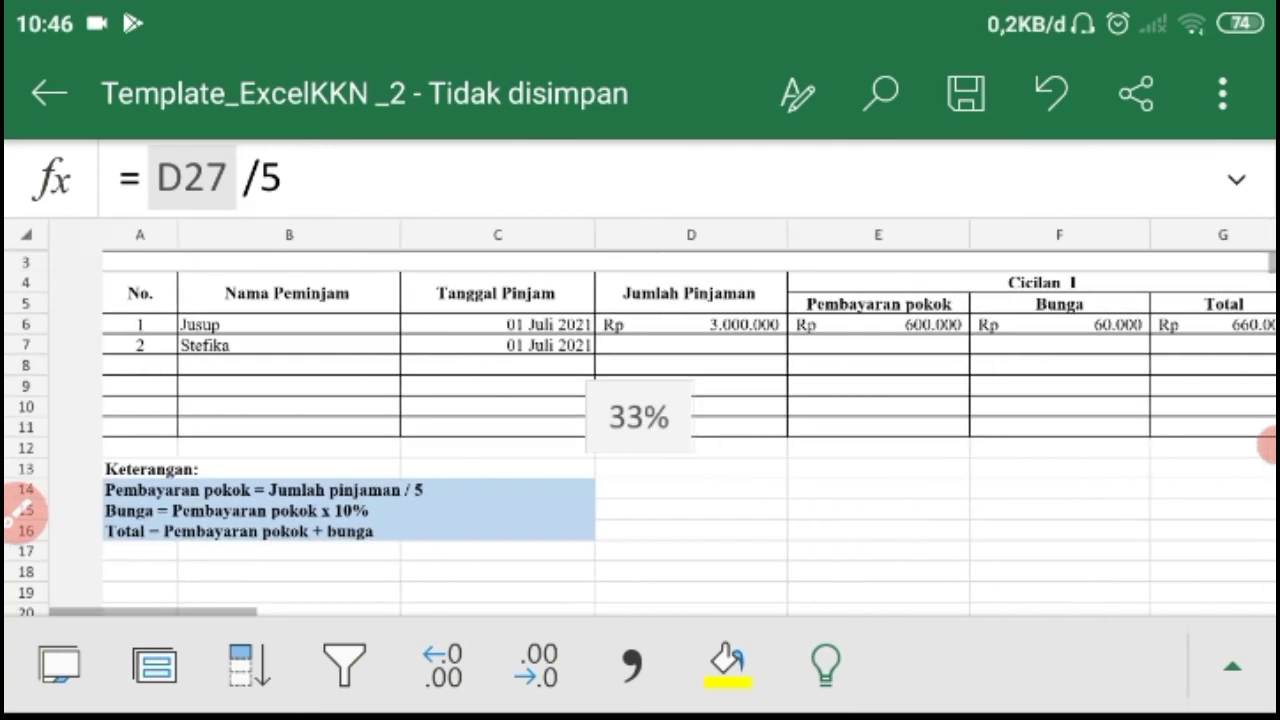
pyautogui.scroll(-3, 640, 417)
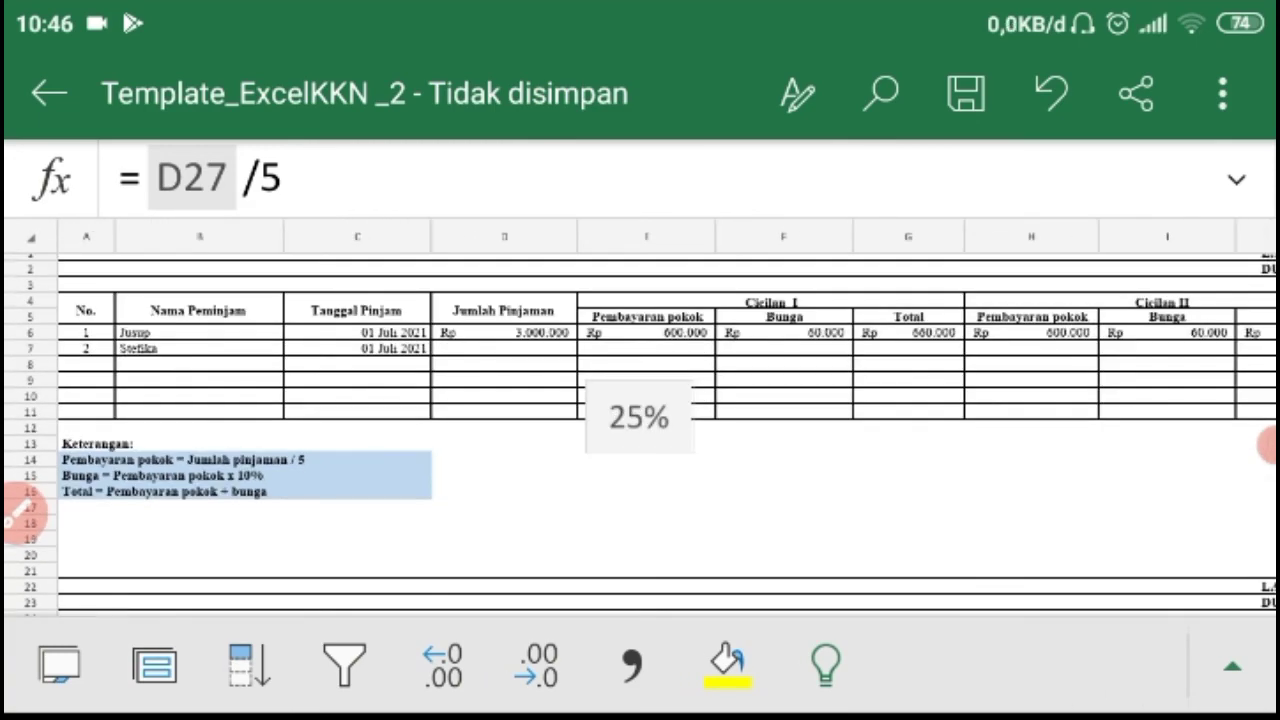
pyautogui.hscroll(10, 640, 417)
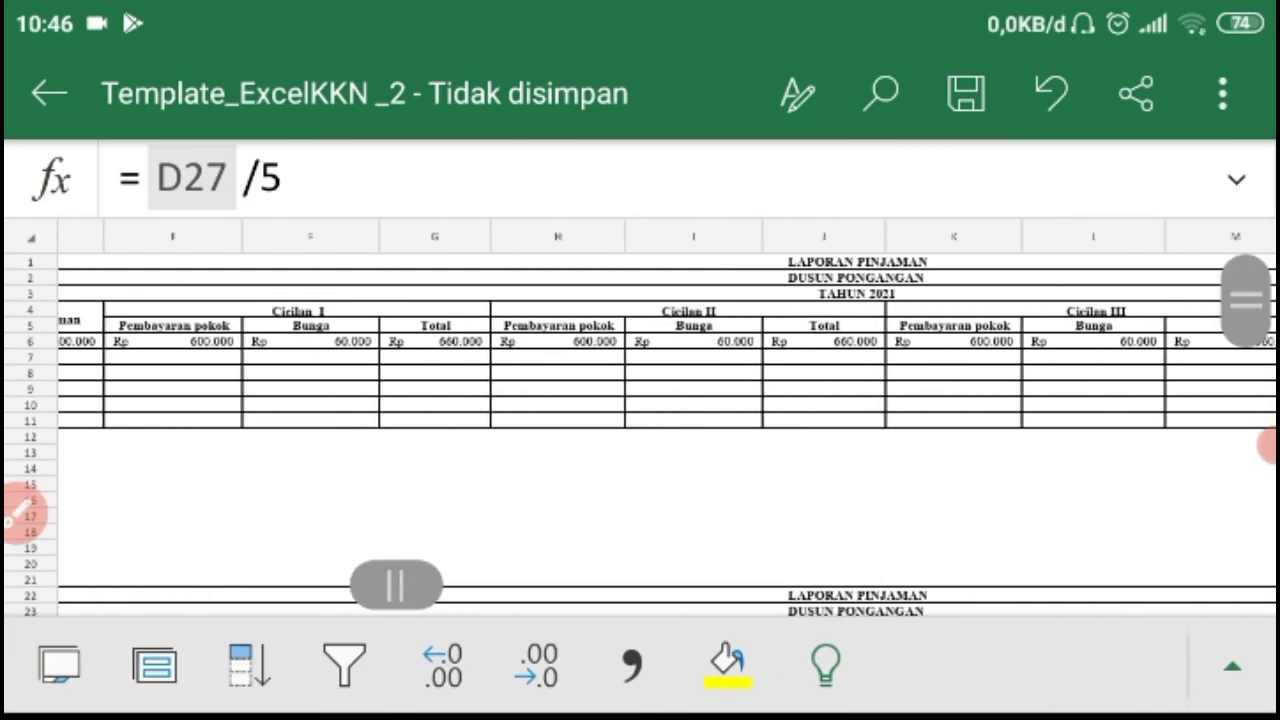
pyautogui.hscroll(5, 640, 417)
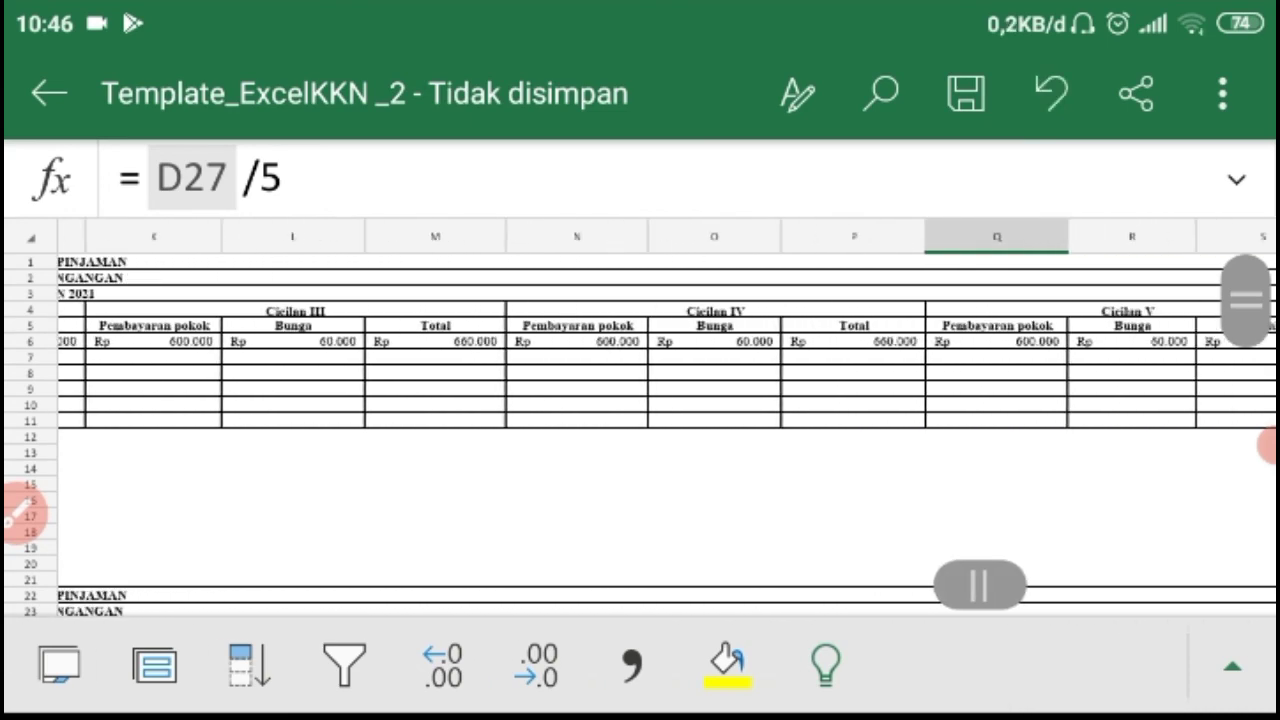
pyautogui.hscroll(-8, 640, 417)
pyautogui.scroll(-5, 640, 435)
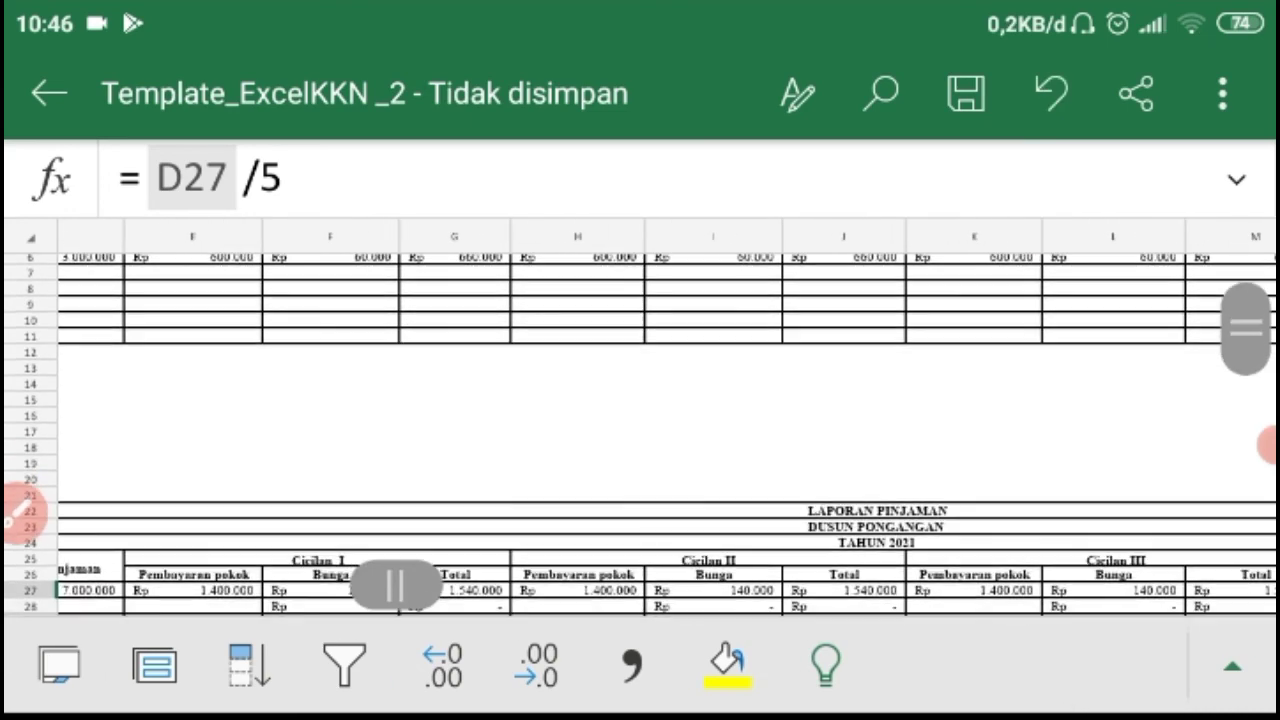
pyautogui.scroll(-3, 640, 435)
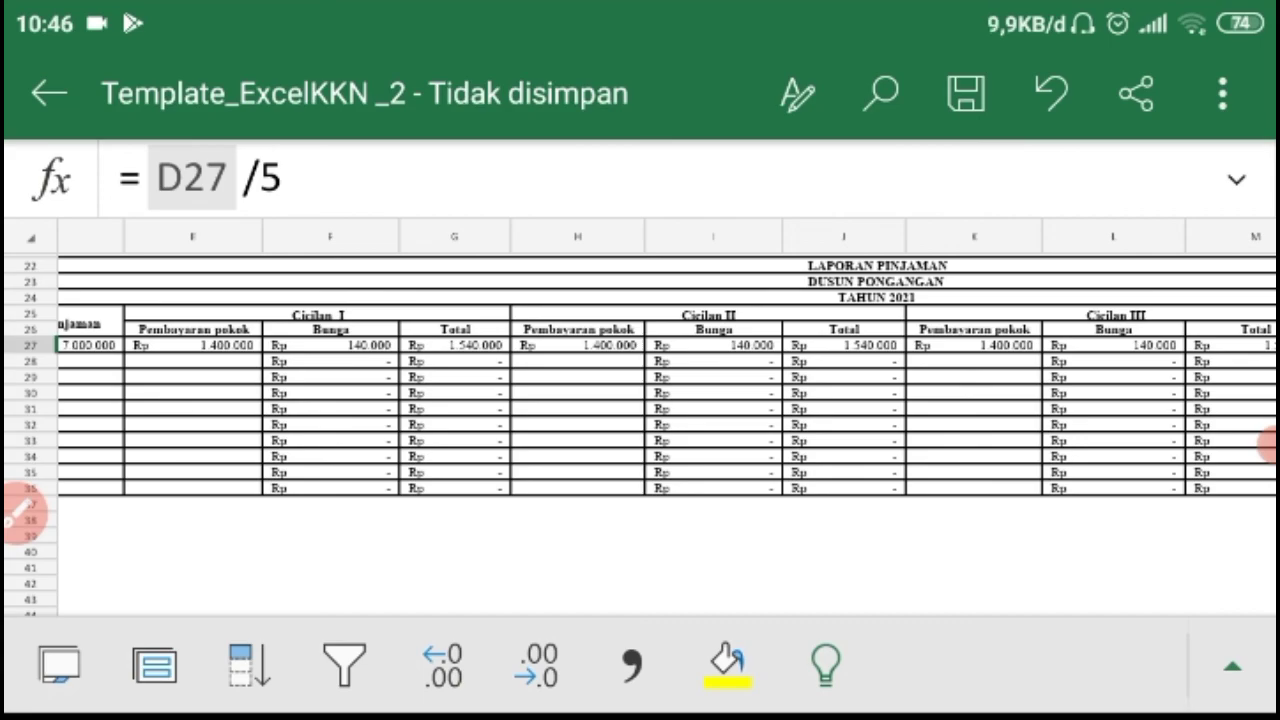
pyautogui.click(1267, 445)
pyautogui.click(1266, 445)
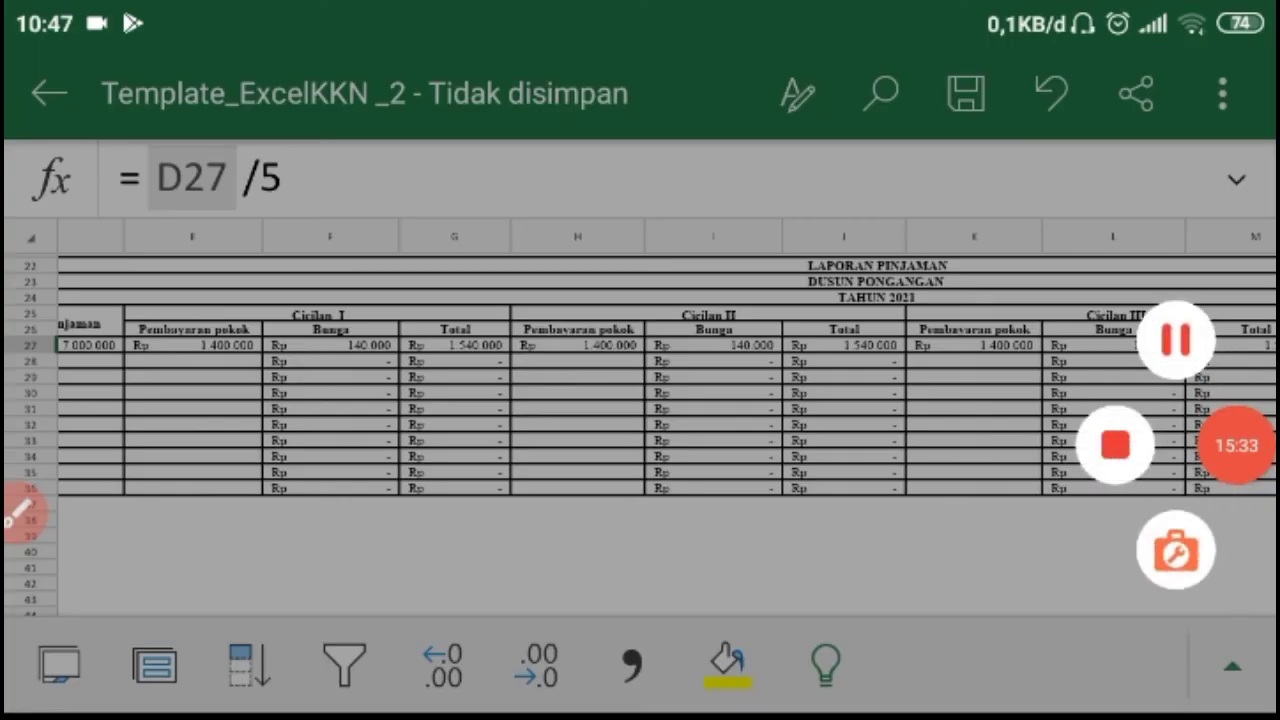